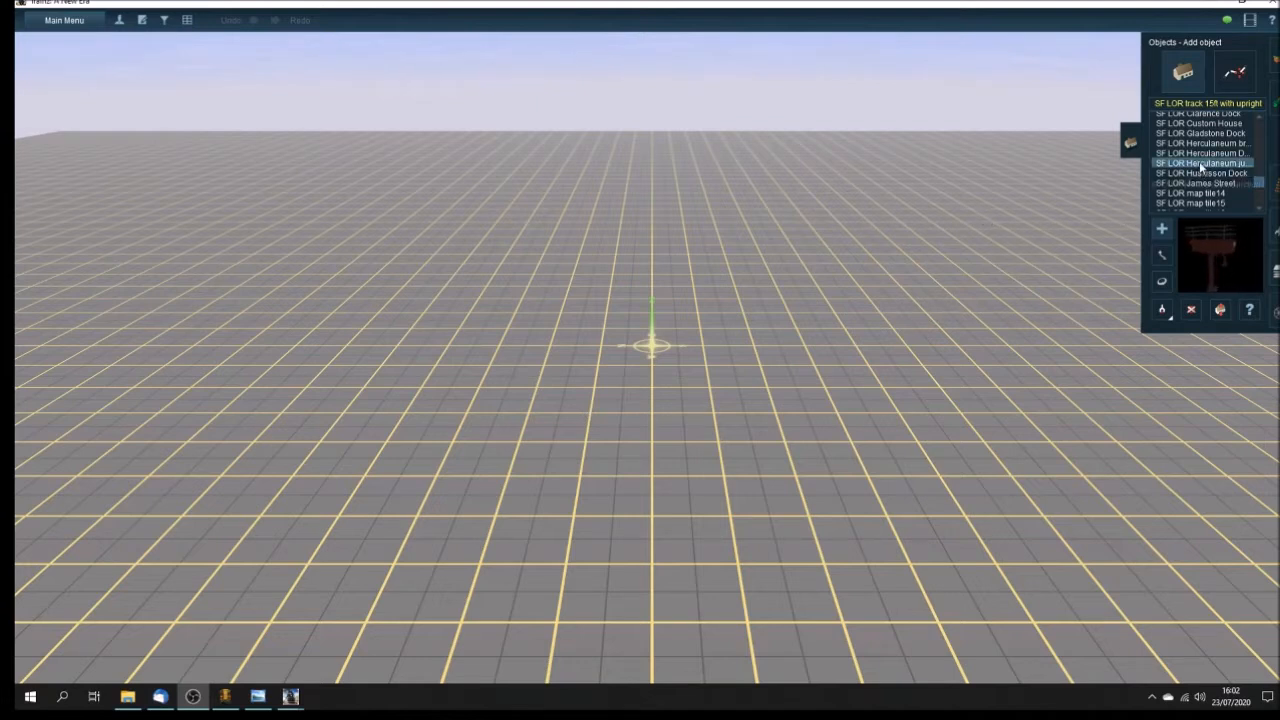
Step: Place the SF LOR Herculaneum junction object at the centre of the empty grid
{"action": "left_click", "coordinate": [651, 349]}
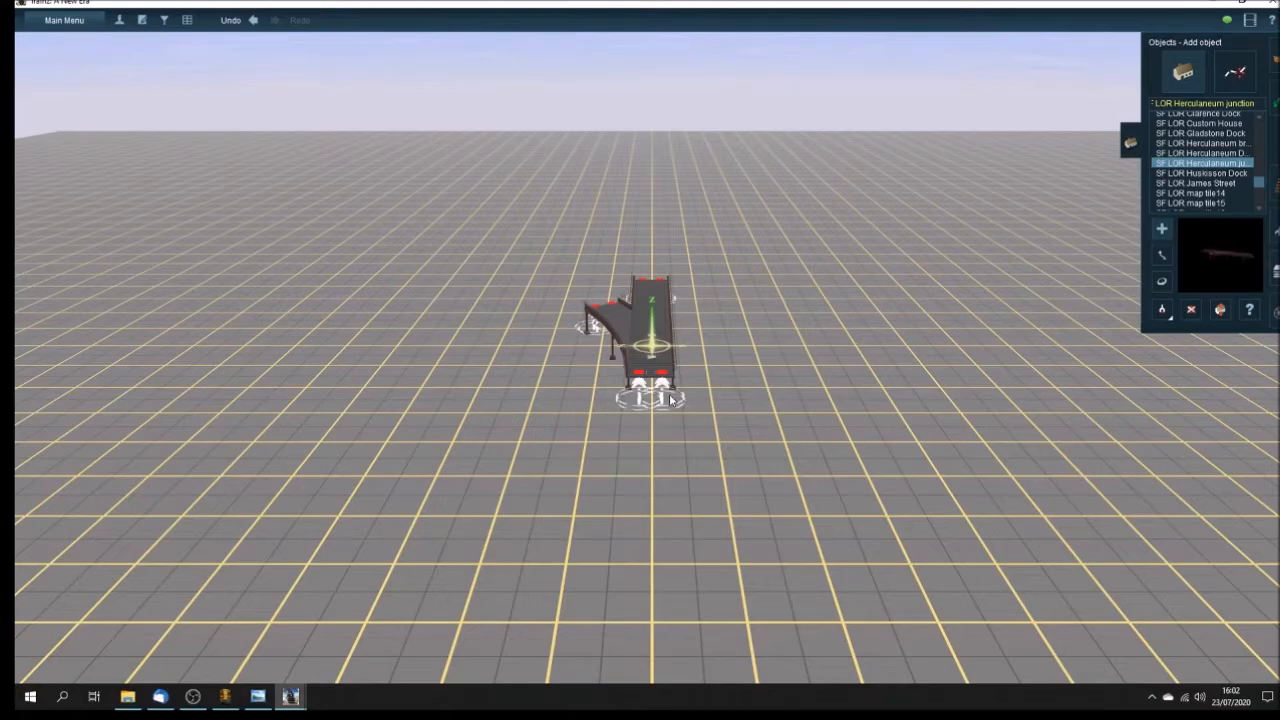
{"action": "scroll", "coordinate": [669, 394], "scroll_direction": "up", "scroll_amount": 5}
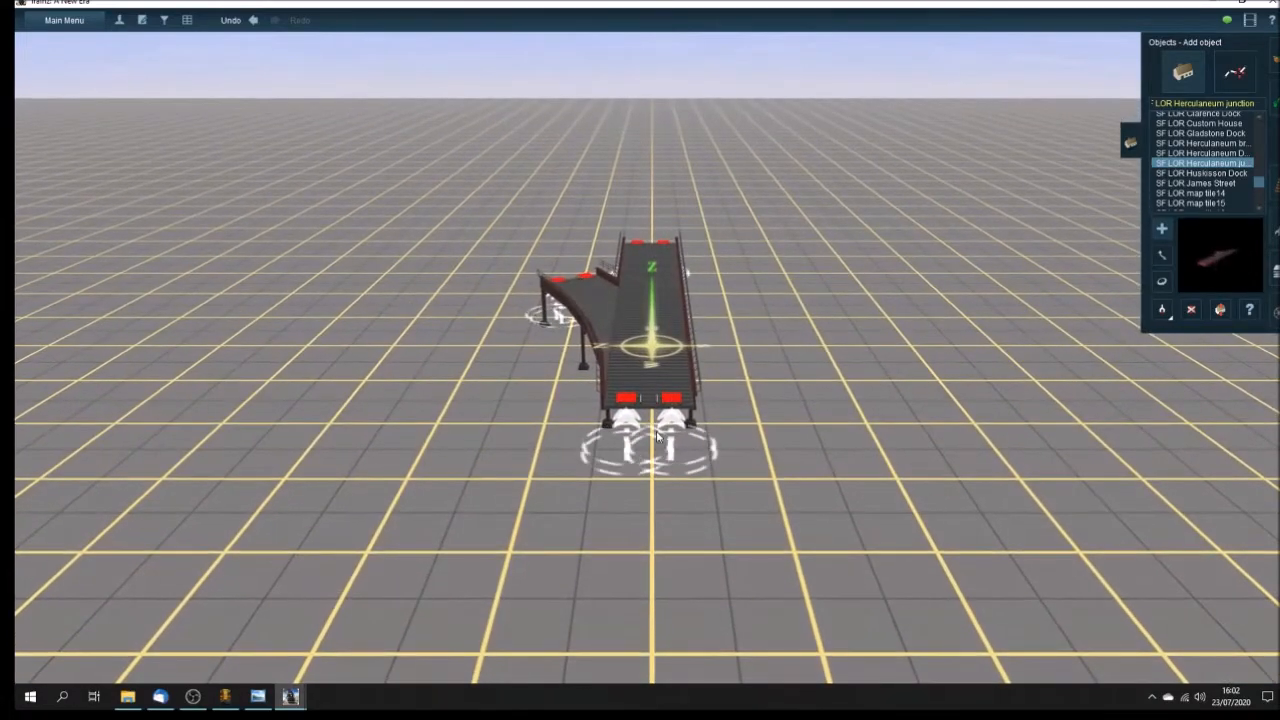
{"action": "scroll", "coordinate": [630, 350], "scroll_direction": "up", "scroll_amount": 3}
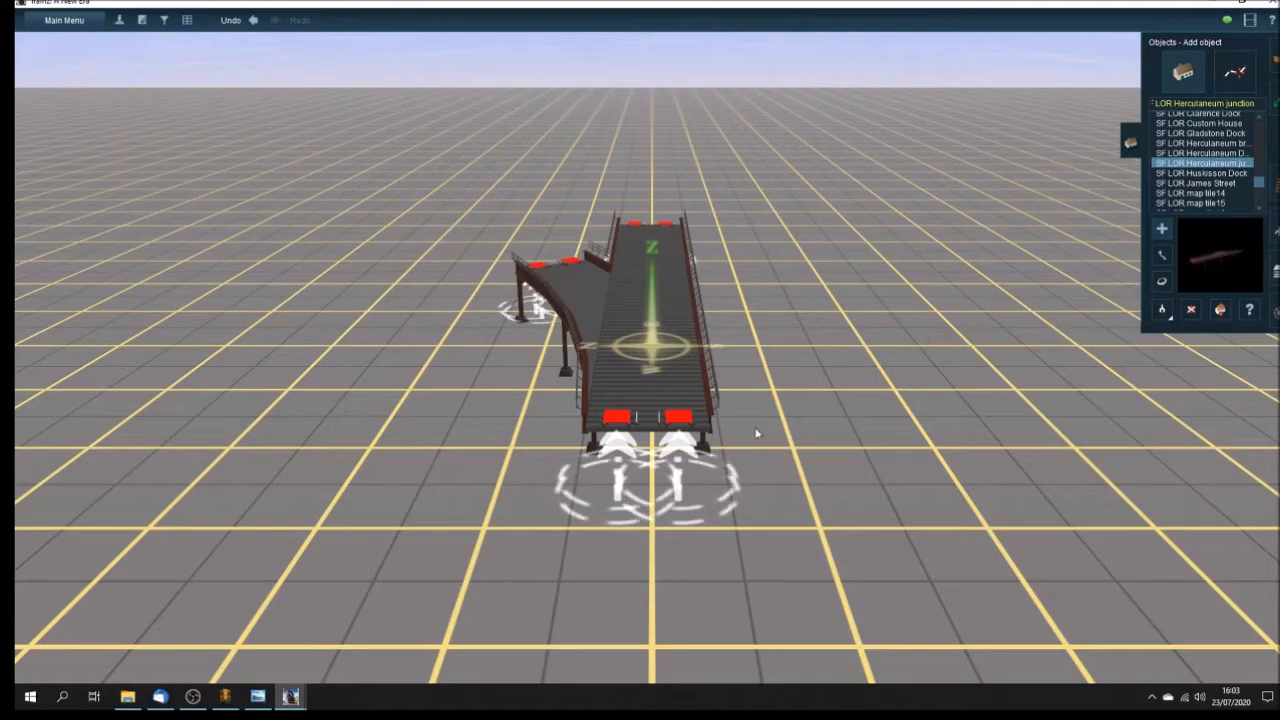
{"action": "key", "text": "Right"}
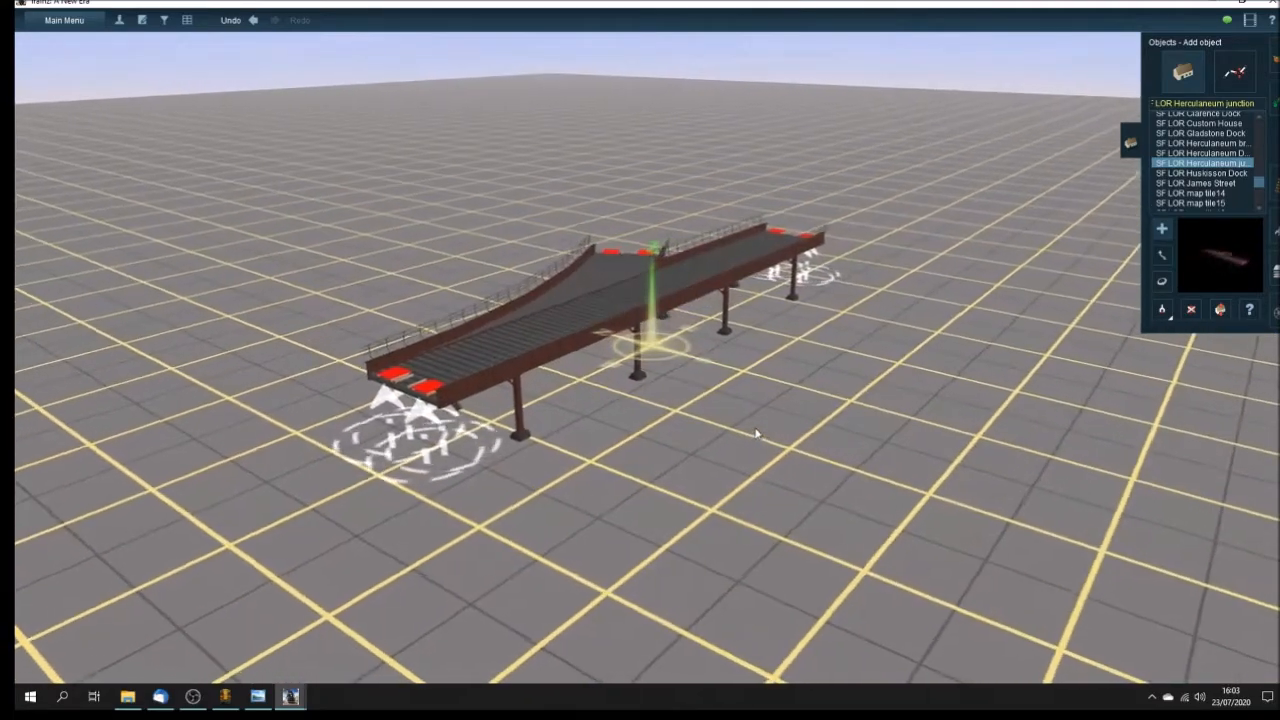
{"action": "key", "text": "Up"}
{"action": "key", "text": "Down"}
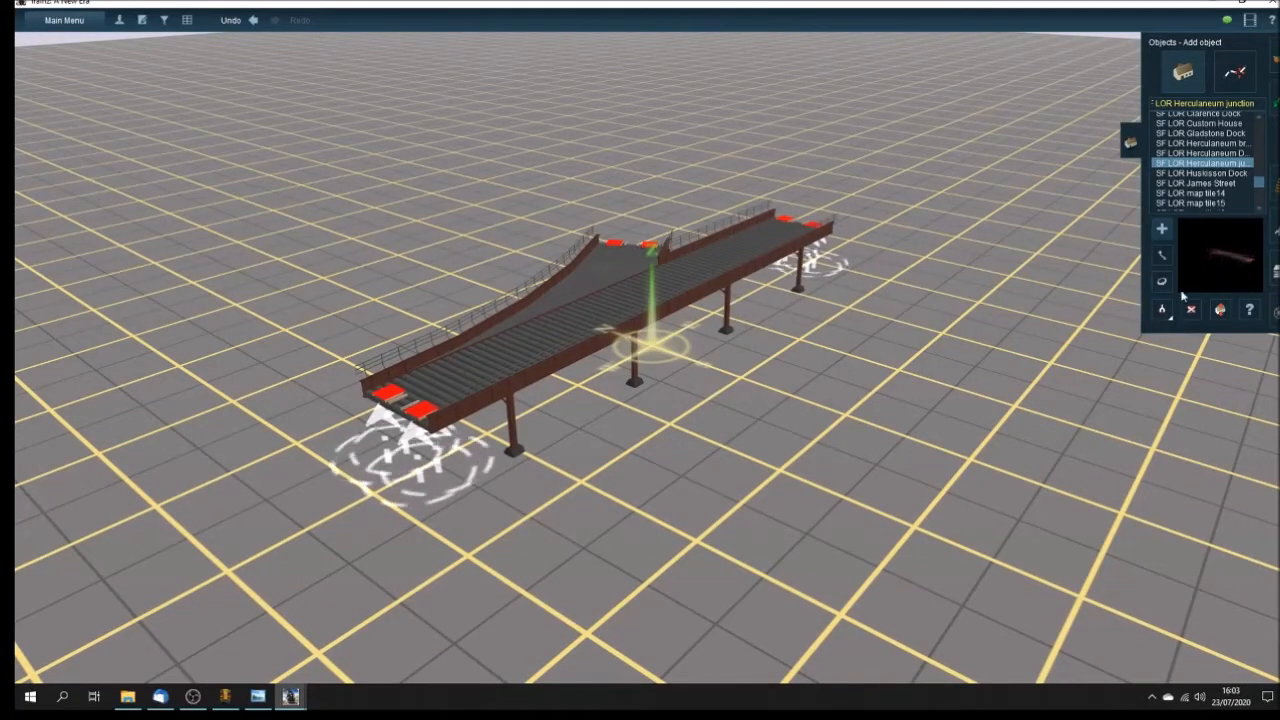
Step: Lay short SF LOR track pieces from the south-side attachment points at the junction's west and east ends
{"action": "left_click", "coordinate": [1277, 190]}
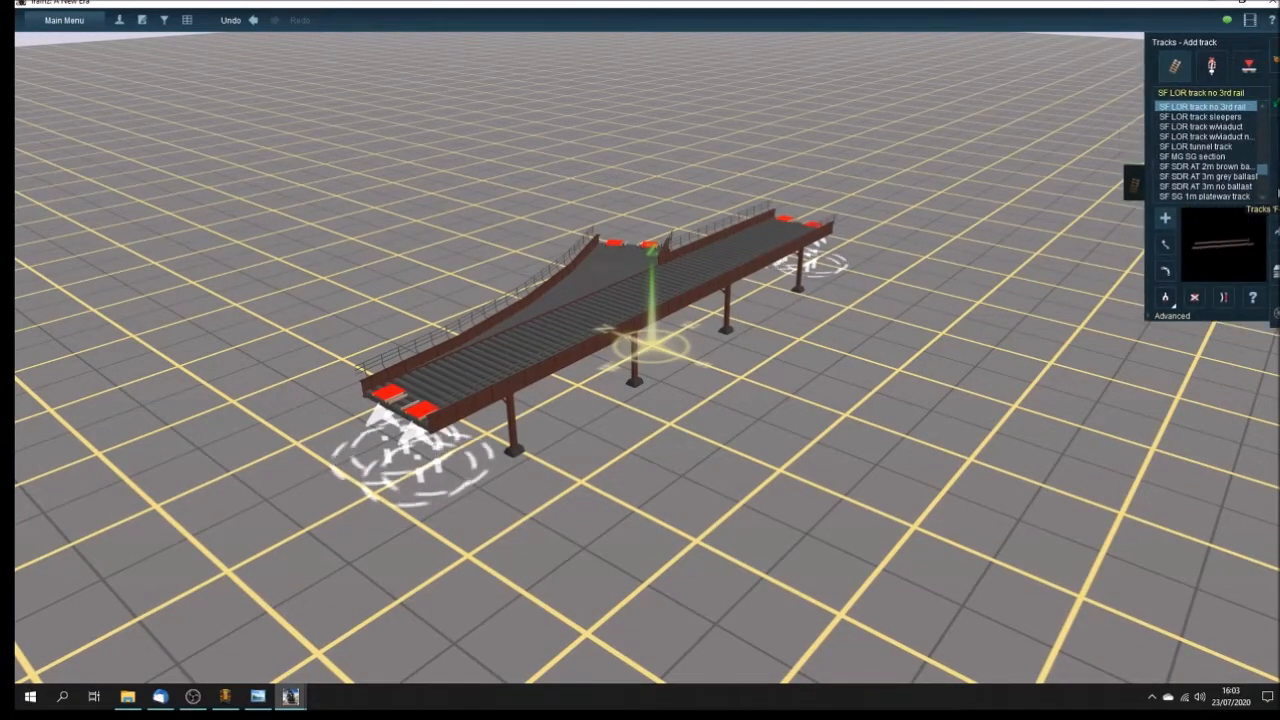
{"action": "scroll", "coordinate": [1219, 113], "scroll_direction": "up", "scroll_amount": 2}
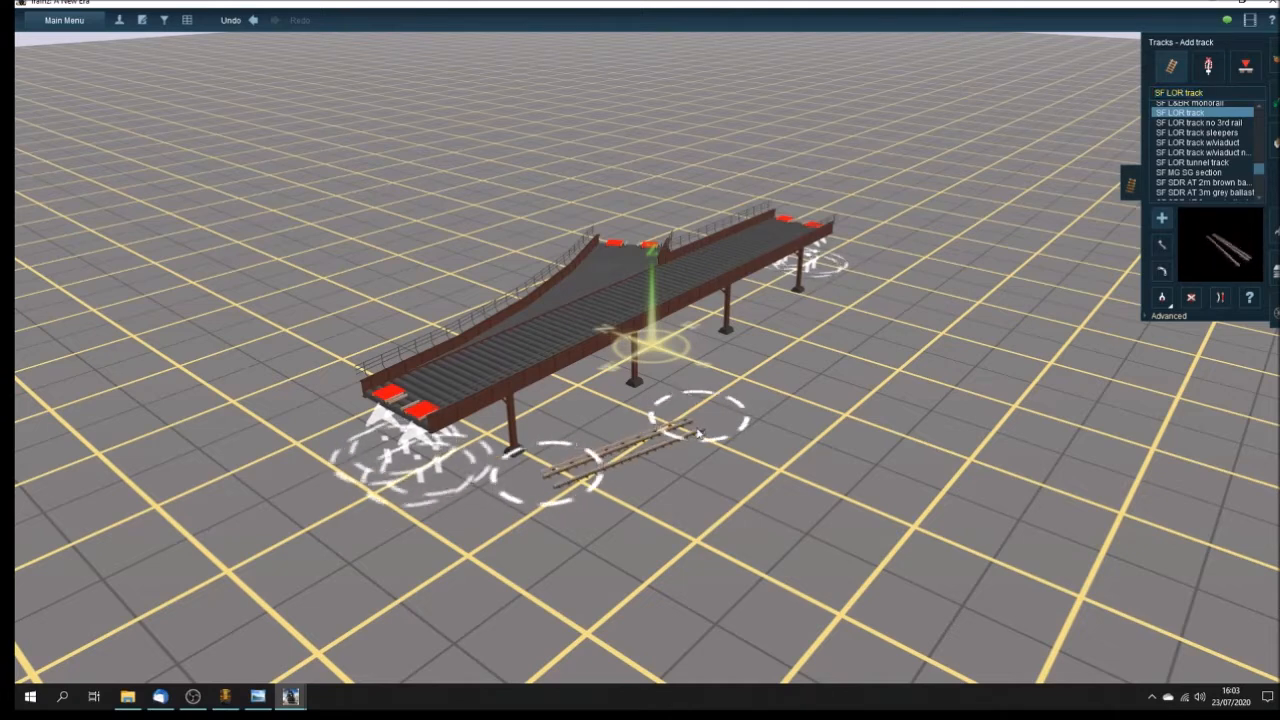
{"action": "left_click_drag", "start_coordinate": [548, 487], "coordinate": [440, 477]}
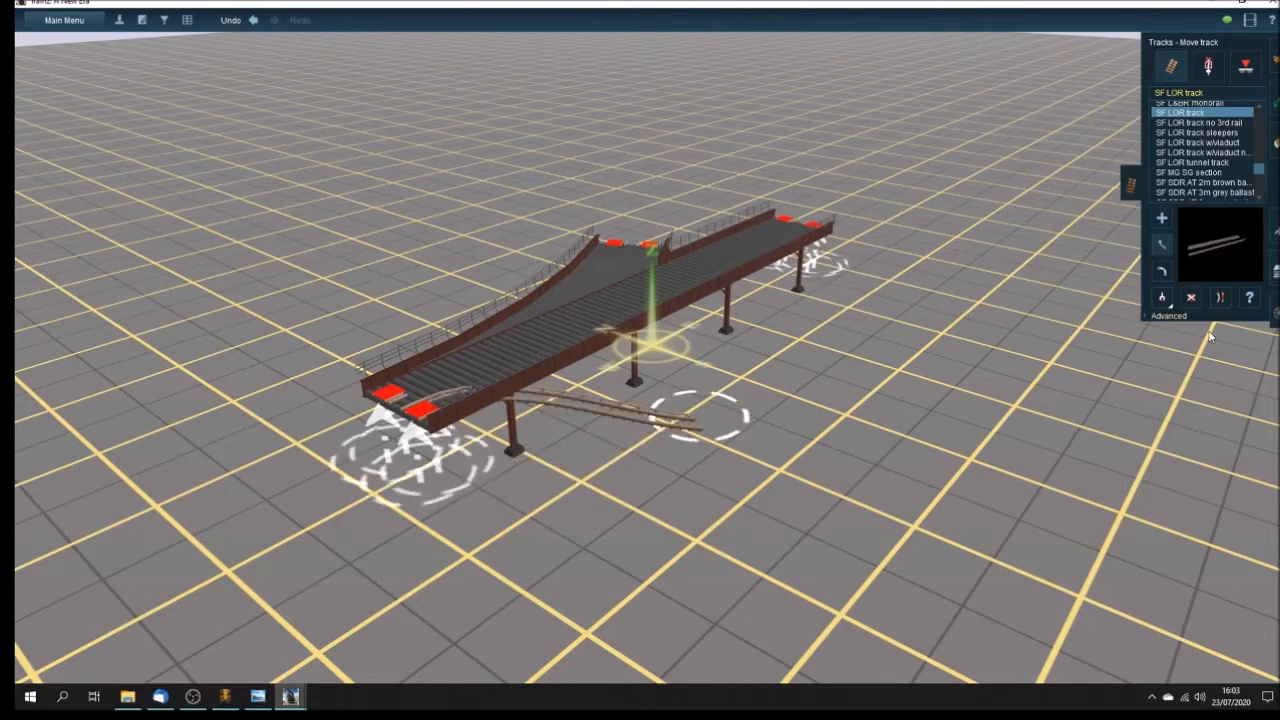
{"action": "left_click", "coordinate": [787, 345]}
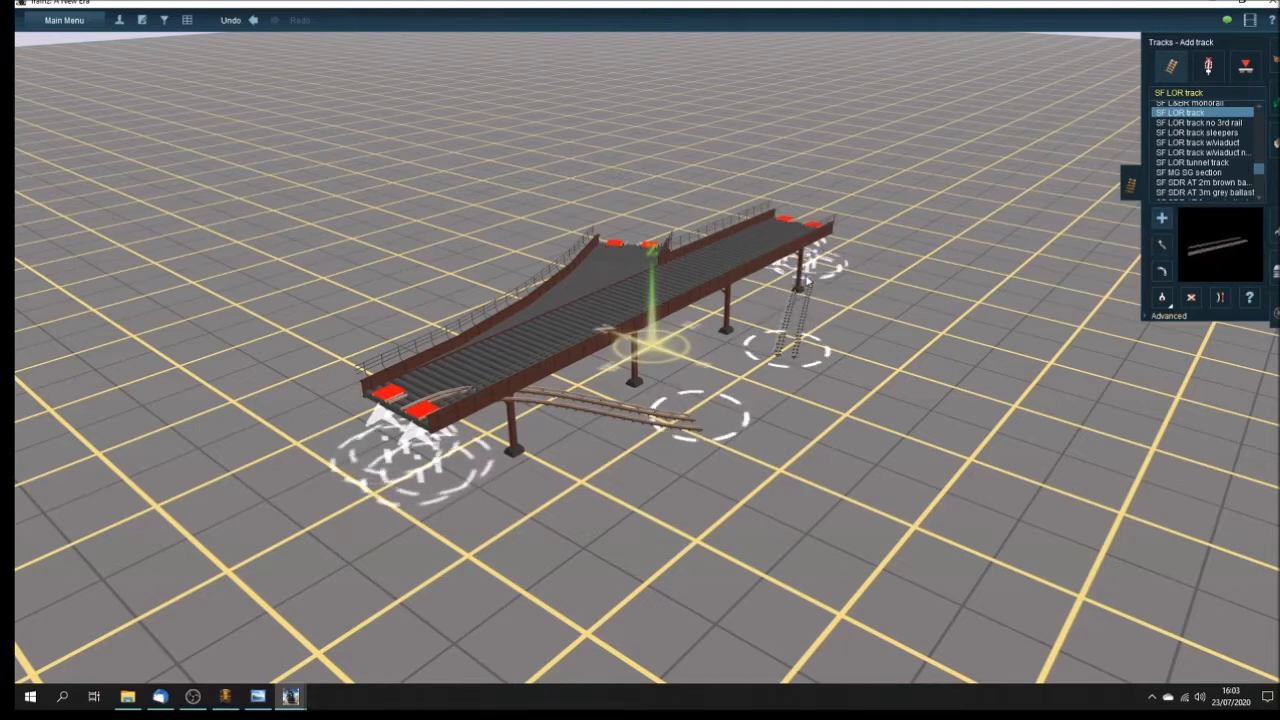
Step: Set the track height value to 5.20 and apply it to the free ends of both track pieces
{"action": "left_click", "coordinate": [1147, 316]}
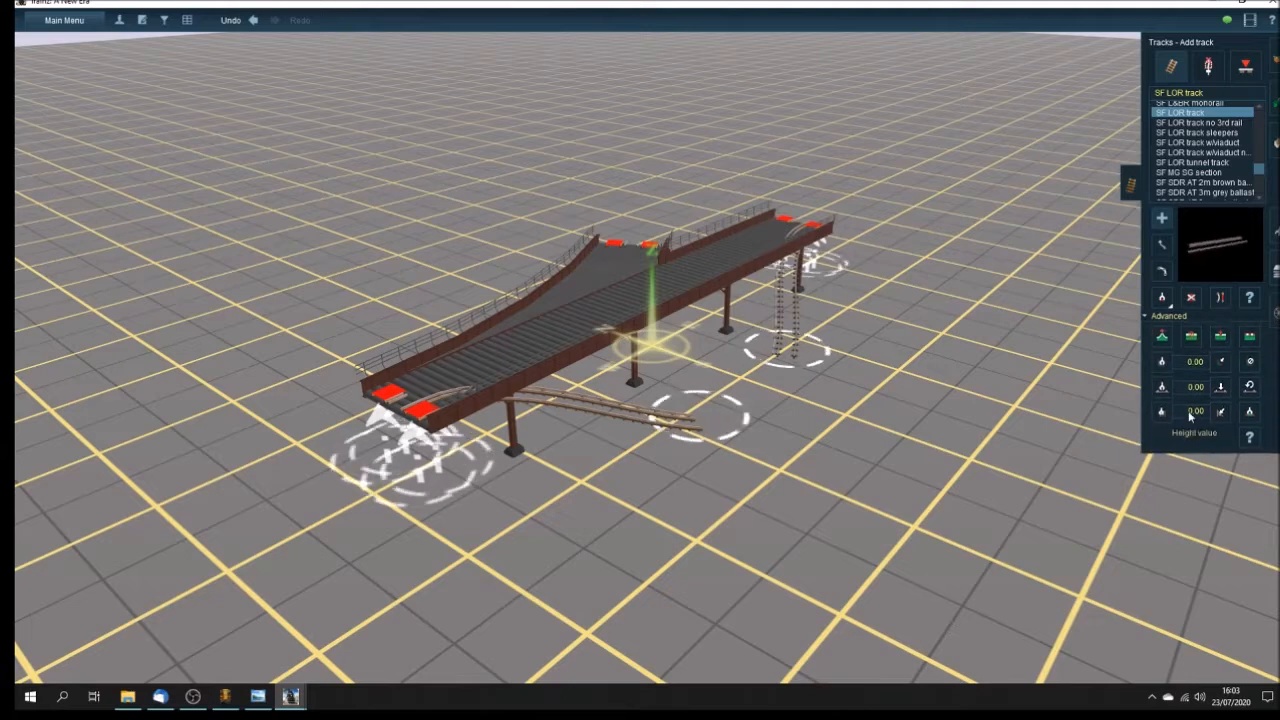
{"action": "key", "text": "Delete"}
{"action": "key", "text": "Delete"}
{"action": "key", "text": "Delete"}
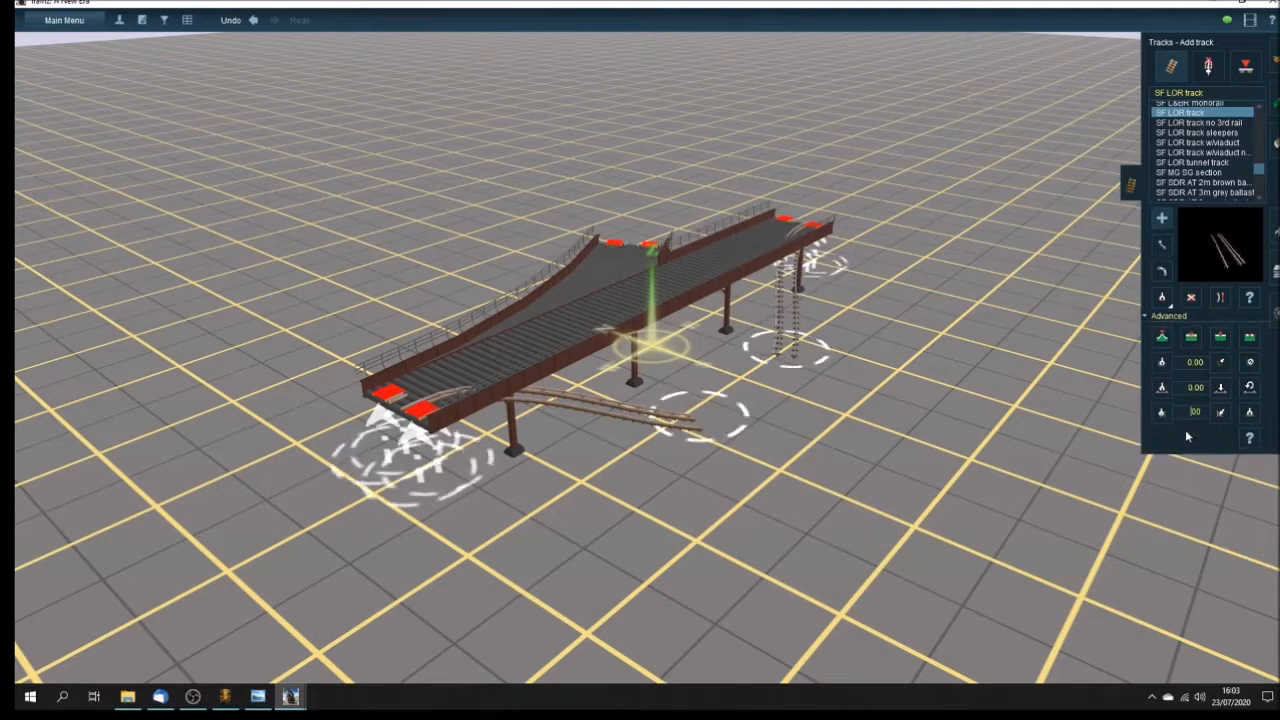
{"action": "type", "text": "5.2"}
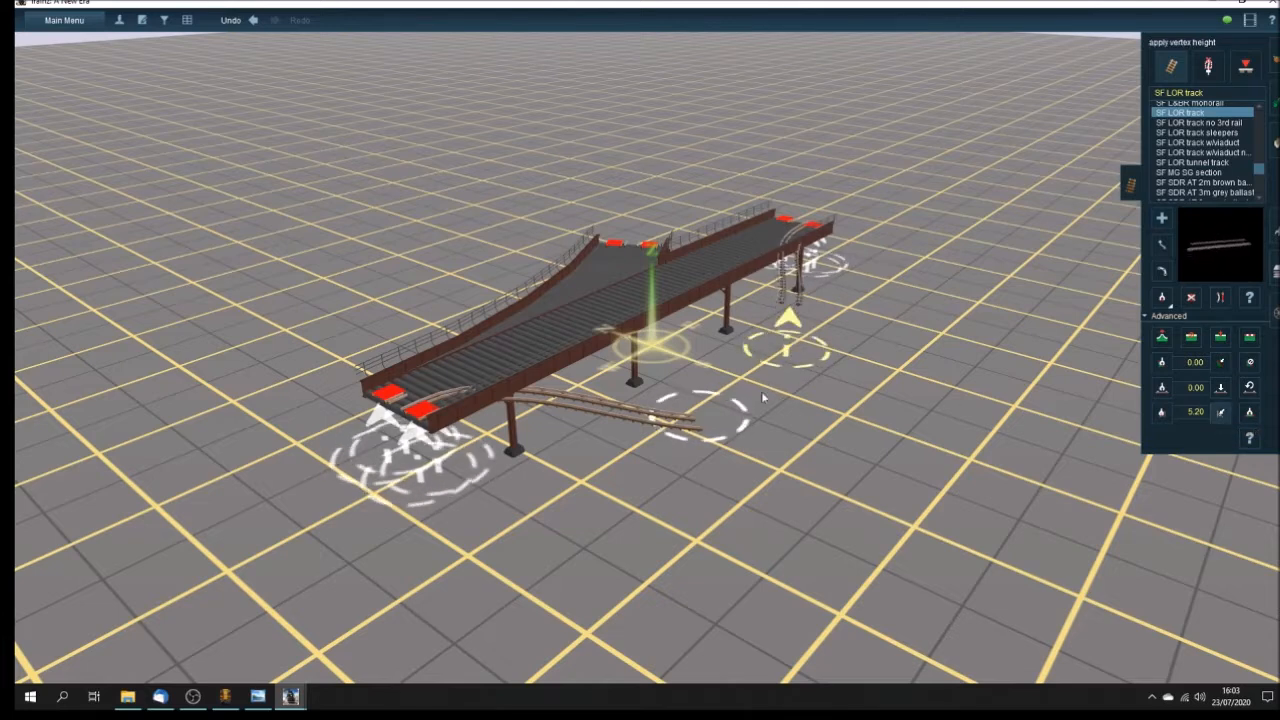
{"action": "left_click", "coordinate": [709, 424]}
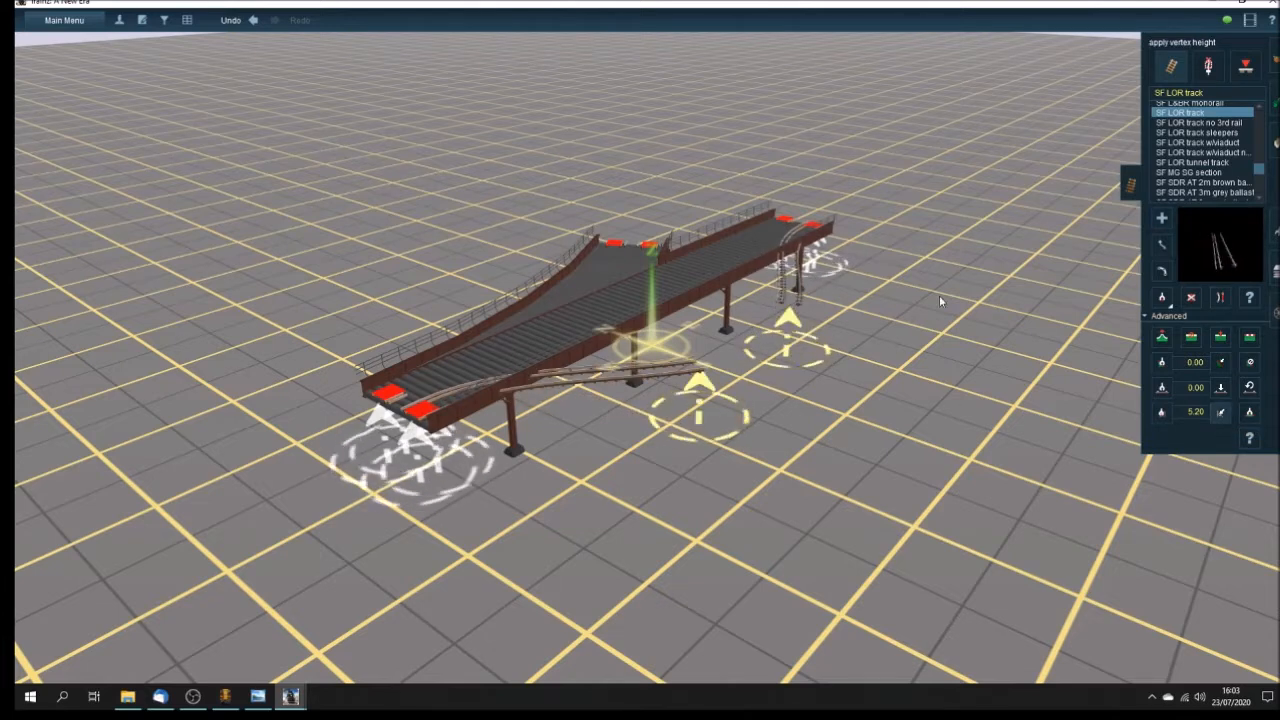
Step: Join the two raised track ends with SF LOR track no 3rd rail
{"action": "left_click", "coordinate": [1222, 123]}
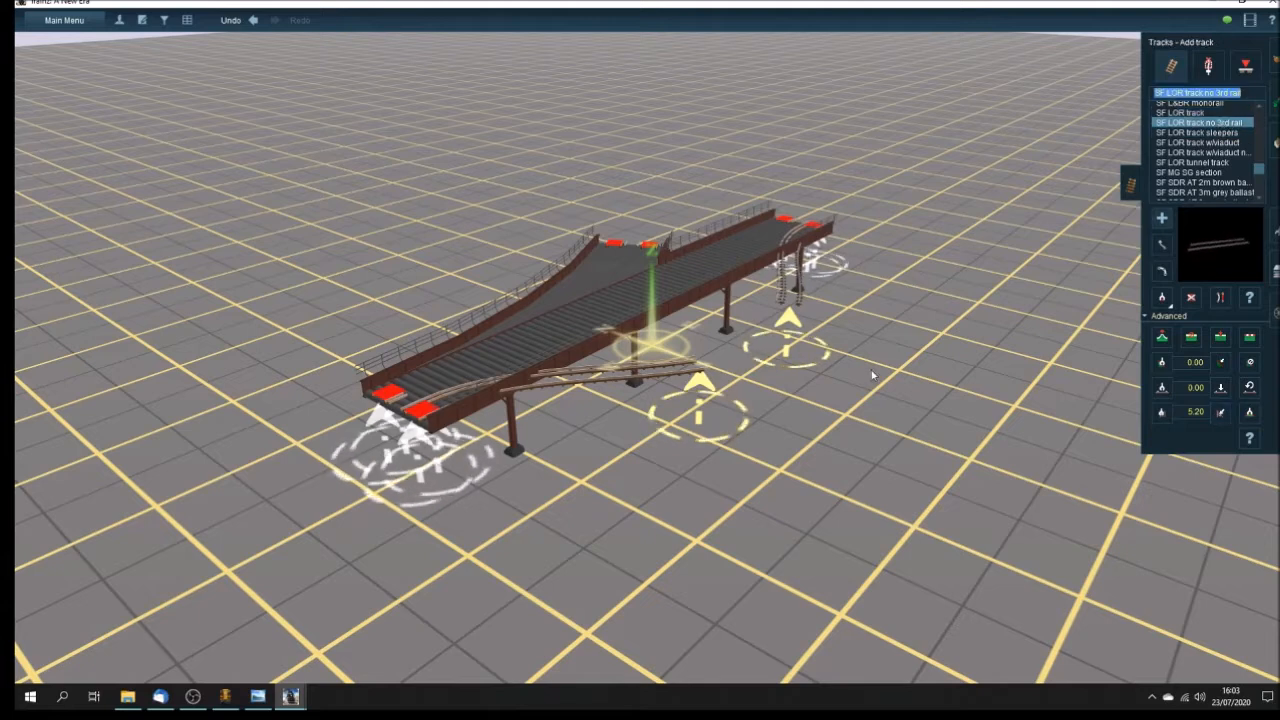
{"action": "left_click", "coordinate": [715, 422]}
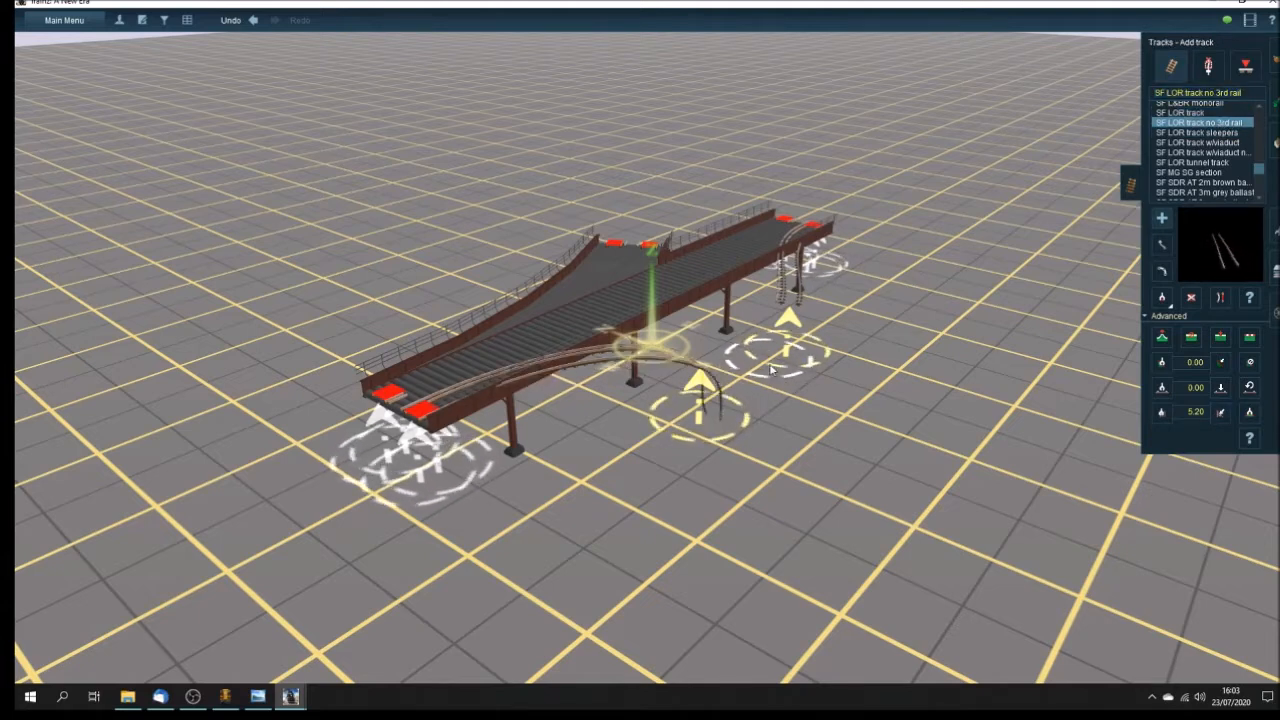
{"action": "left_click", "coordinate": [785, 358]}
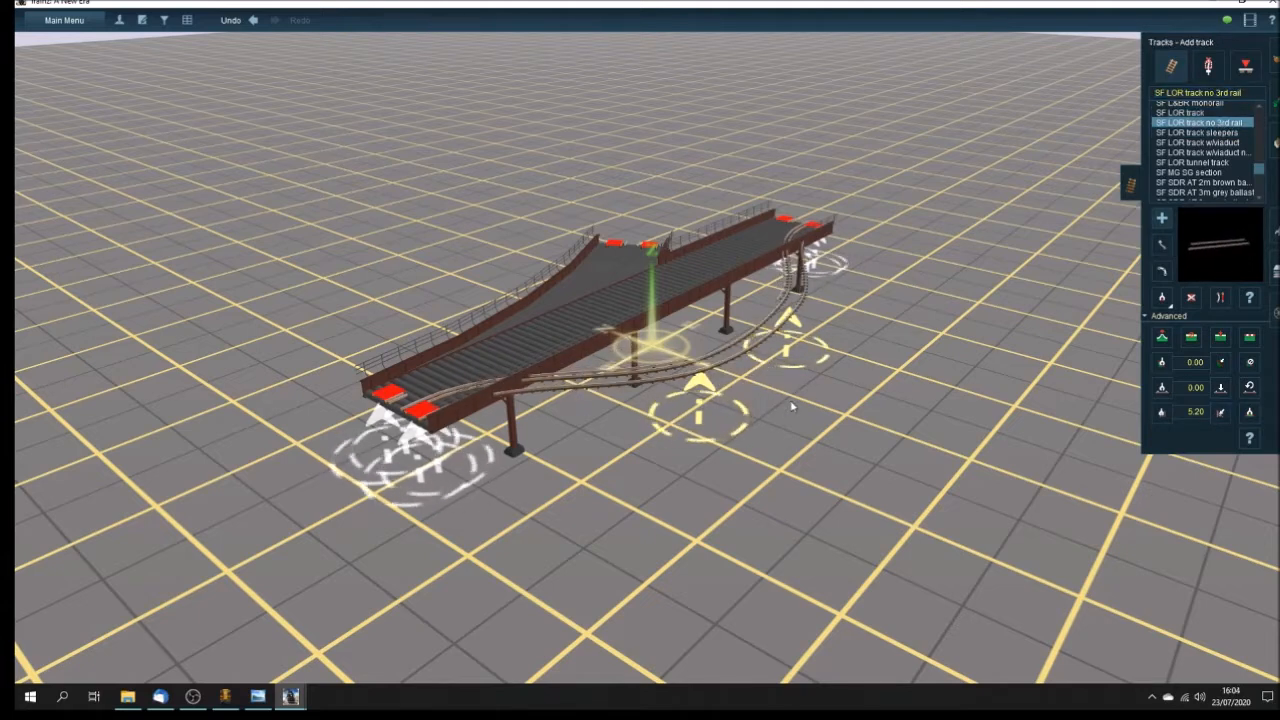
Step: Move both intermediate track points onto the deck so the south line runs straight between its end attachments
{"action": "right_click_drag", "start_coordinate": [791, 406], "coordinate": [1005, 476]}
{"action": "right_click_drag", "start_coordinate": [800, 384], "coordinate": [816, 450]}
{"action": "left_click", "coordinate": [1161, 246]}
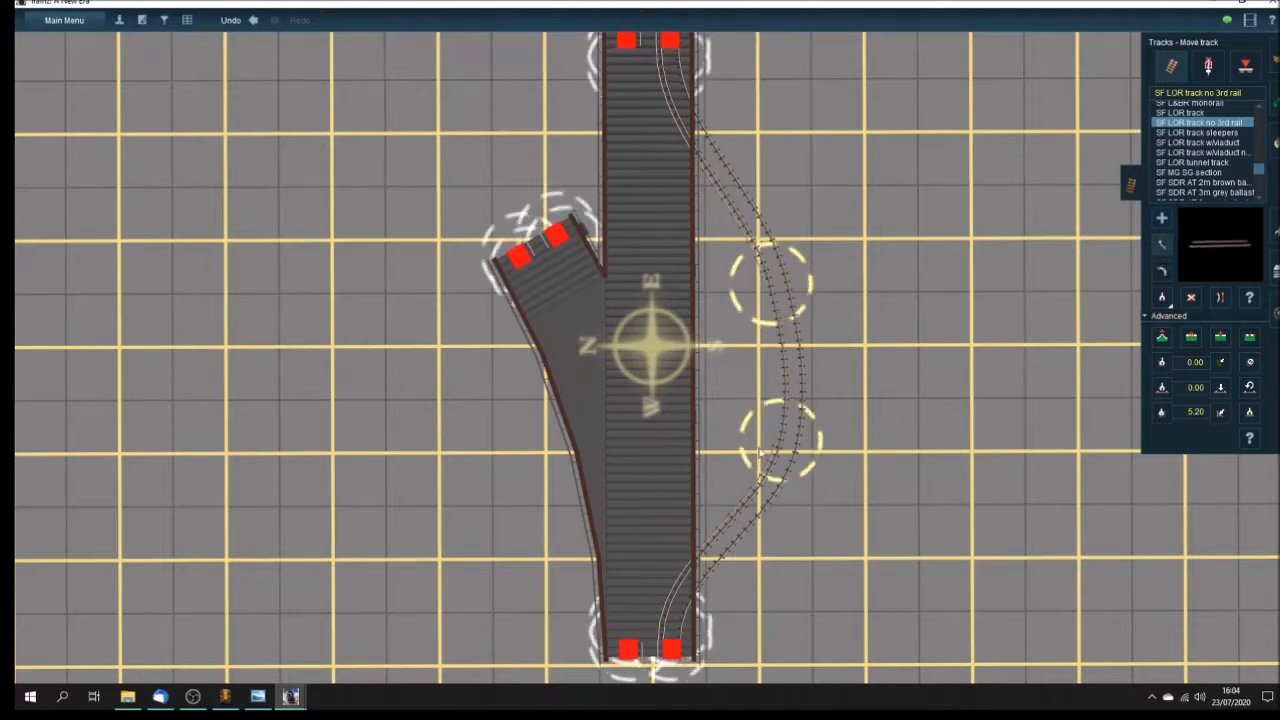
{"action": "left_click_drag", "start_coordinate": [758, 453], "coordinate": [666, 538]}
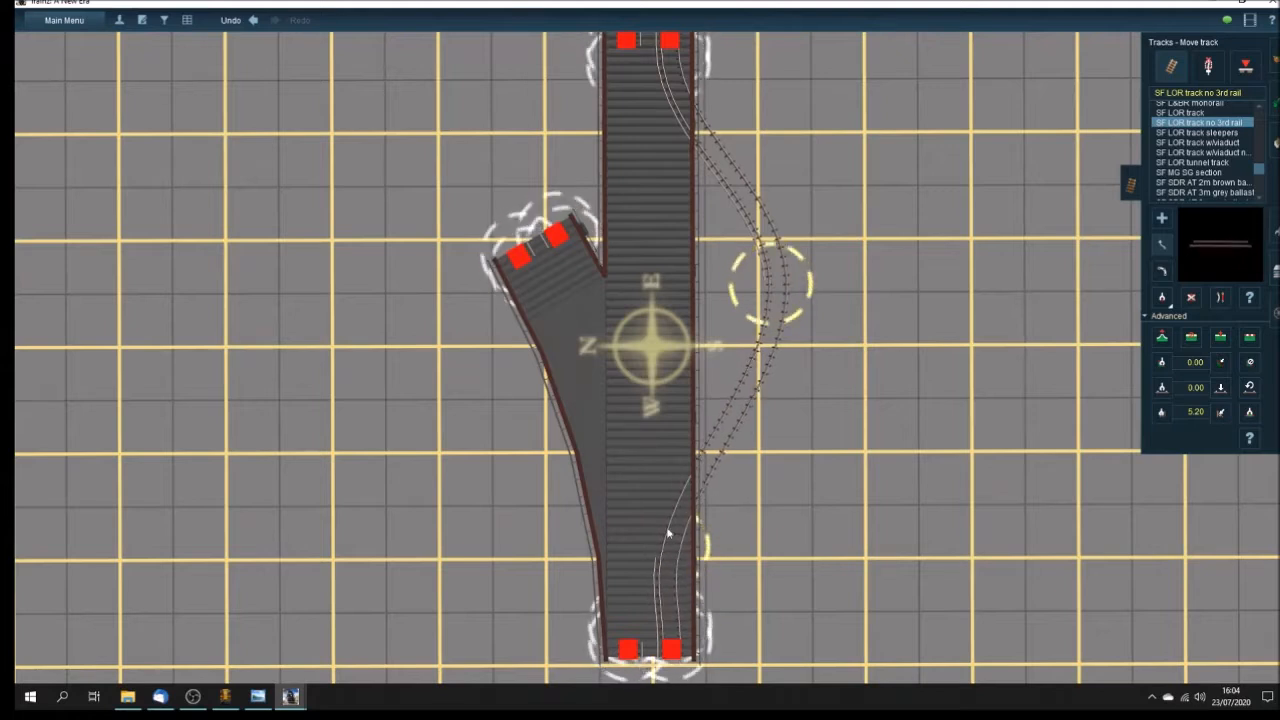
{"action": "left_click_drag", "start_coordinate": [767, 281], "coordinate": [668, 247]}
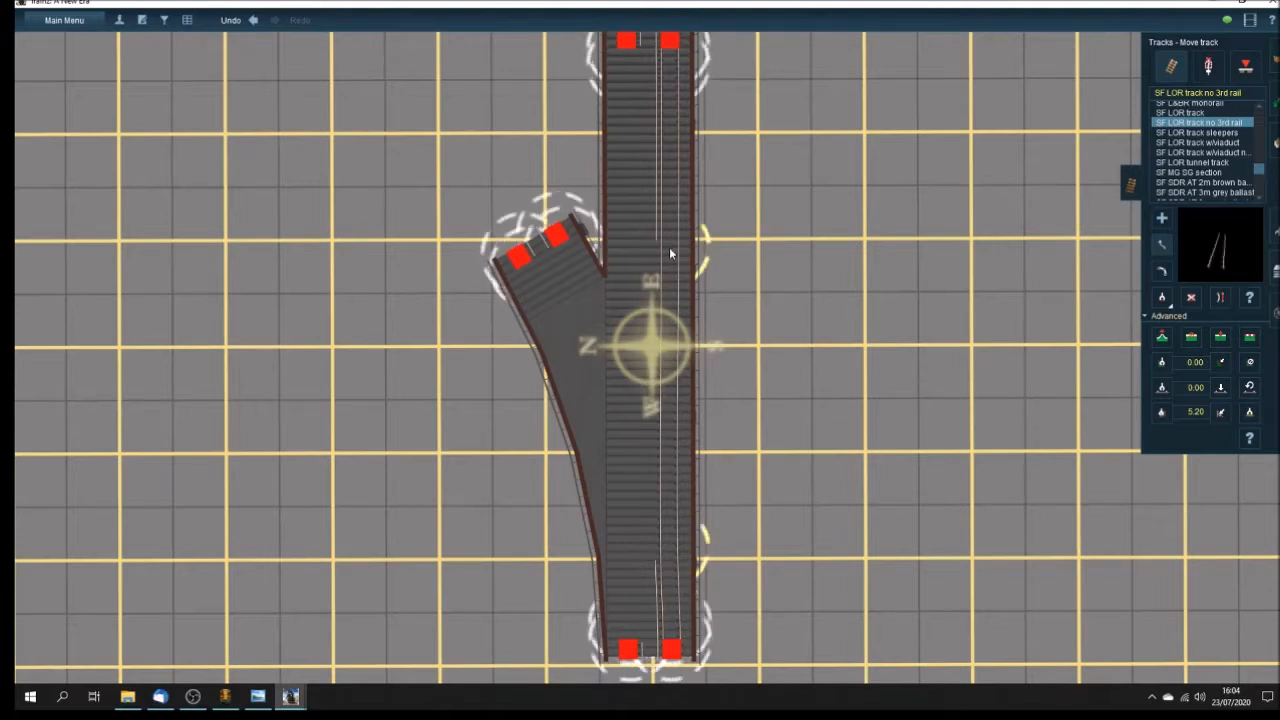
{"action": "left_click_drag", "start_coordinate": [669, 247], "coordinate": [670, 542]}
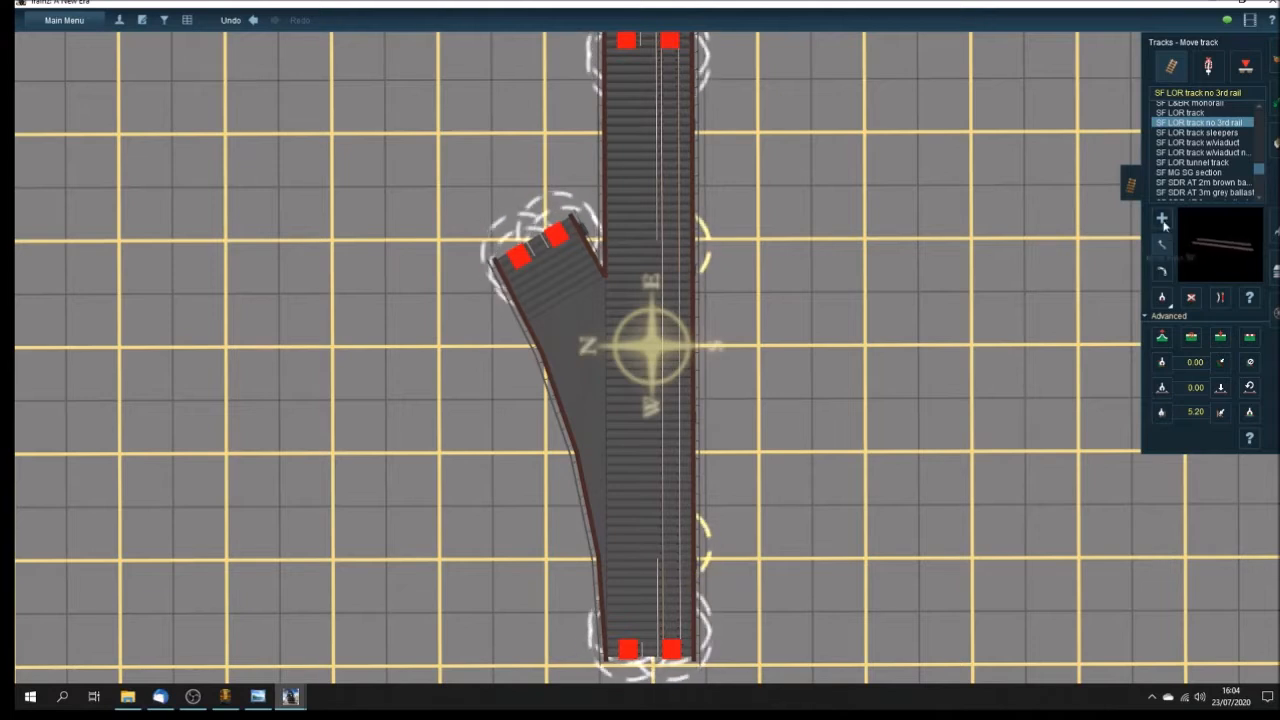
Step: Lay SF LOR track from the north-west attachment to the branch's outer attachment at height 5.20, and align it along the curved deck
{"action": "left_click", "coordinate": [1162, 220]}
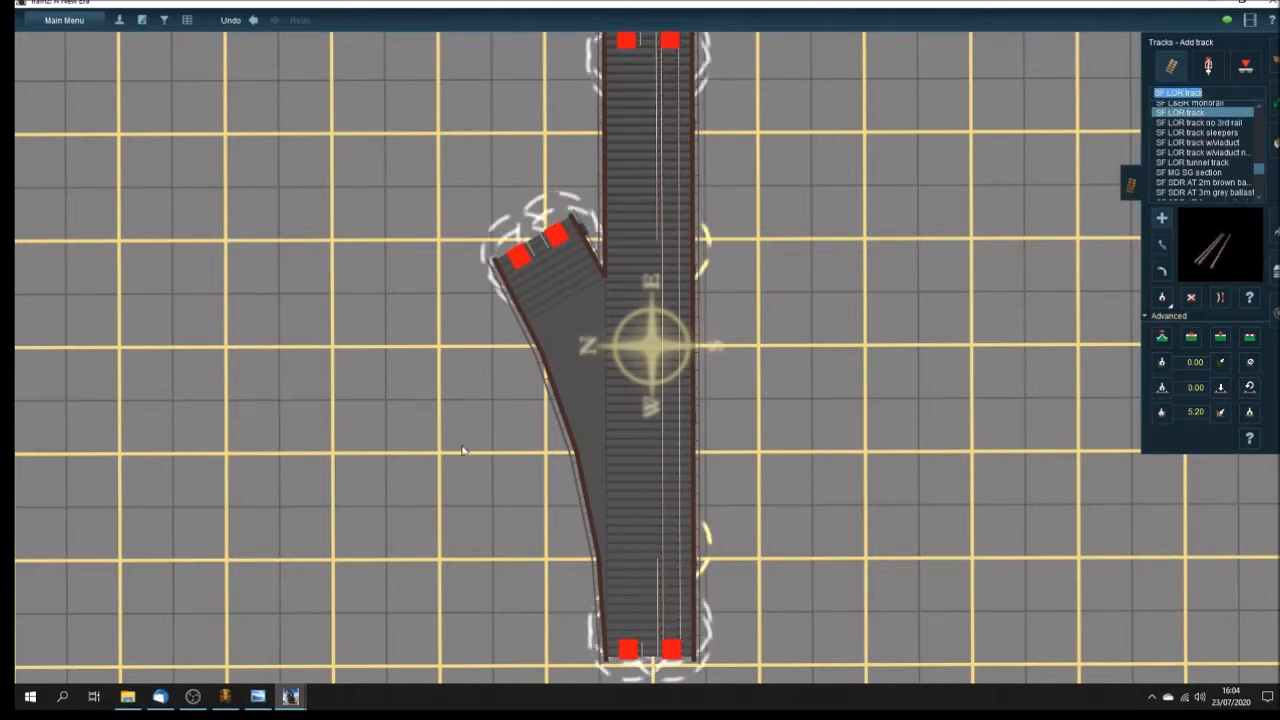
{"action": "left_click", "coordinate": [419, 356]}
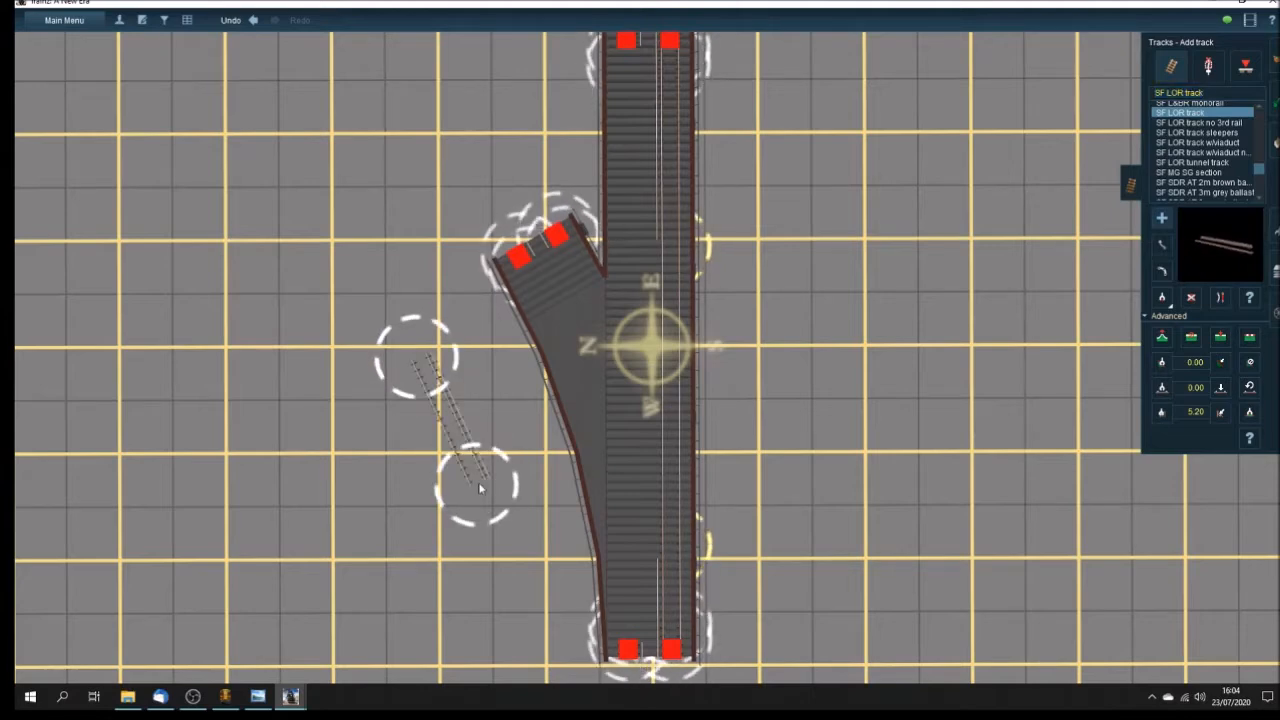
{"action": "left_click", "coordinate": [479, 487]}
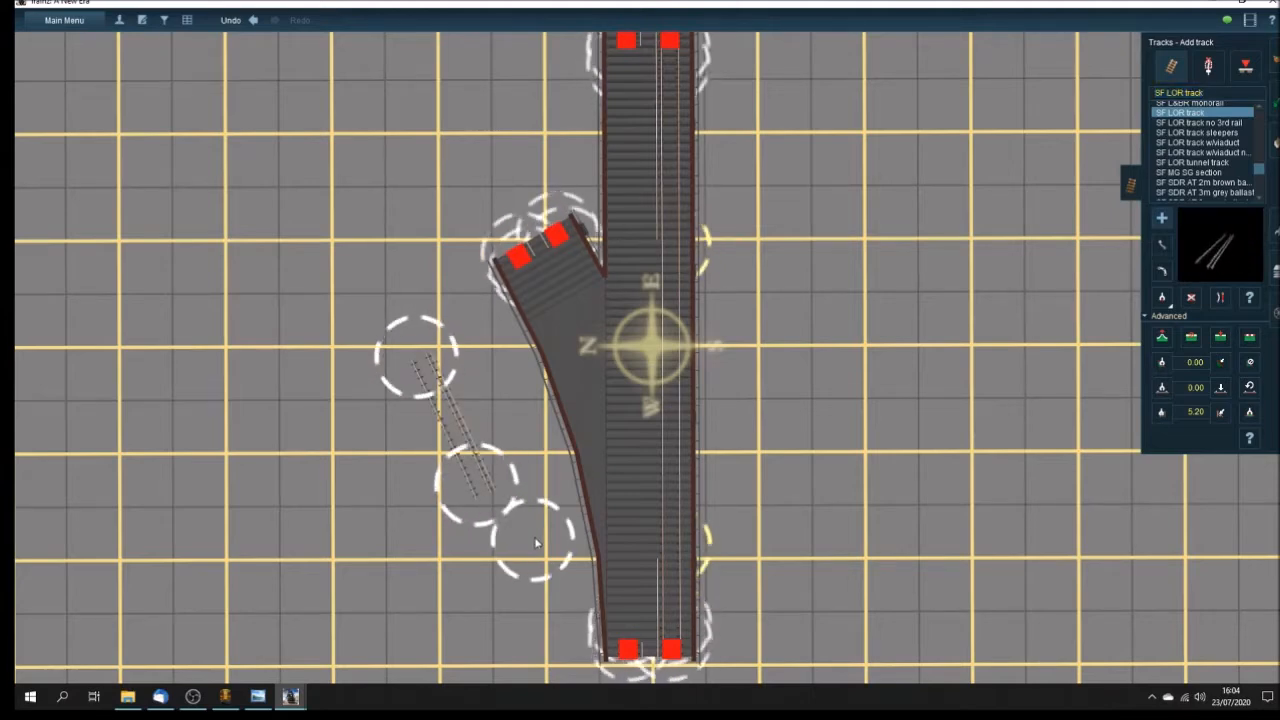
{"action": "right_click", "coordinate": [536, 543]}
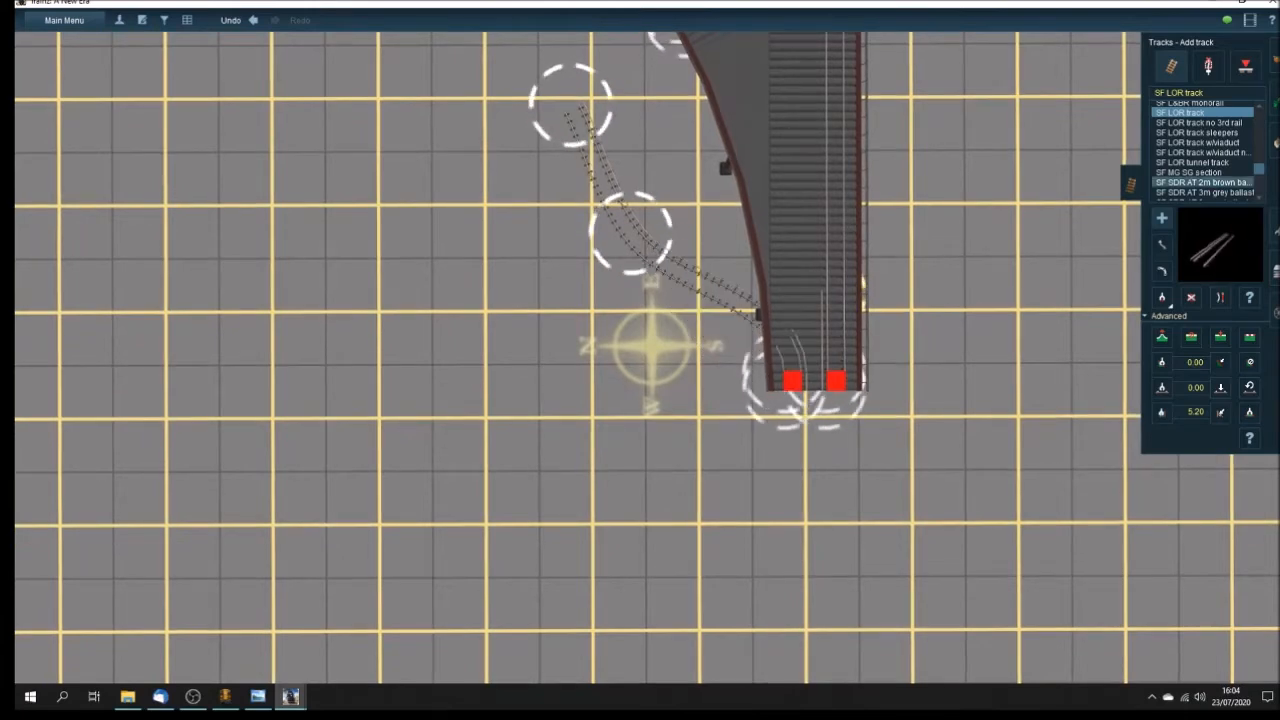
{"action": "right_click", "coordinate": [752, 216]}
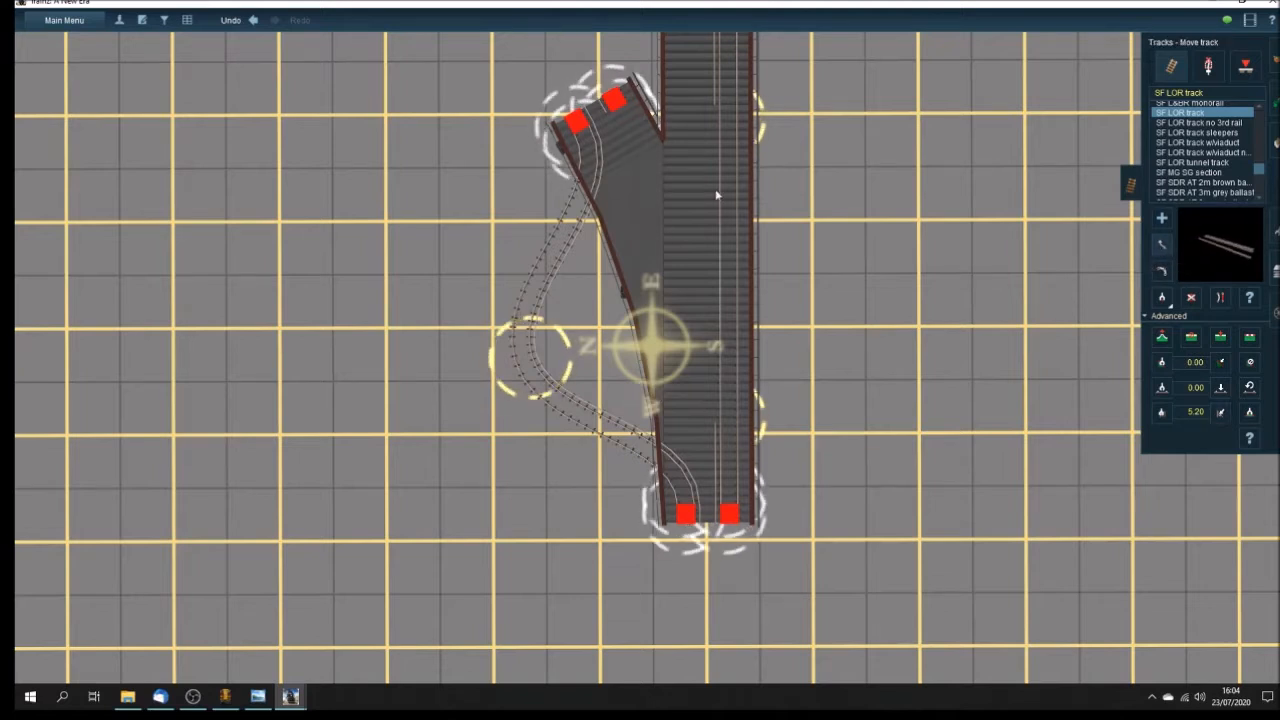
{"action": "left_click_drag", "start_coordinate": [536, 366], "coordinate": [655, 301]}
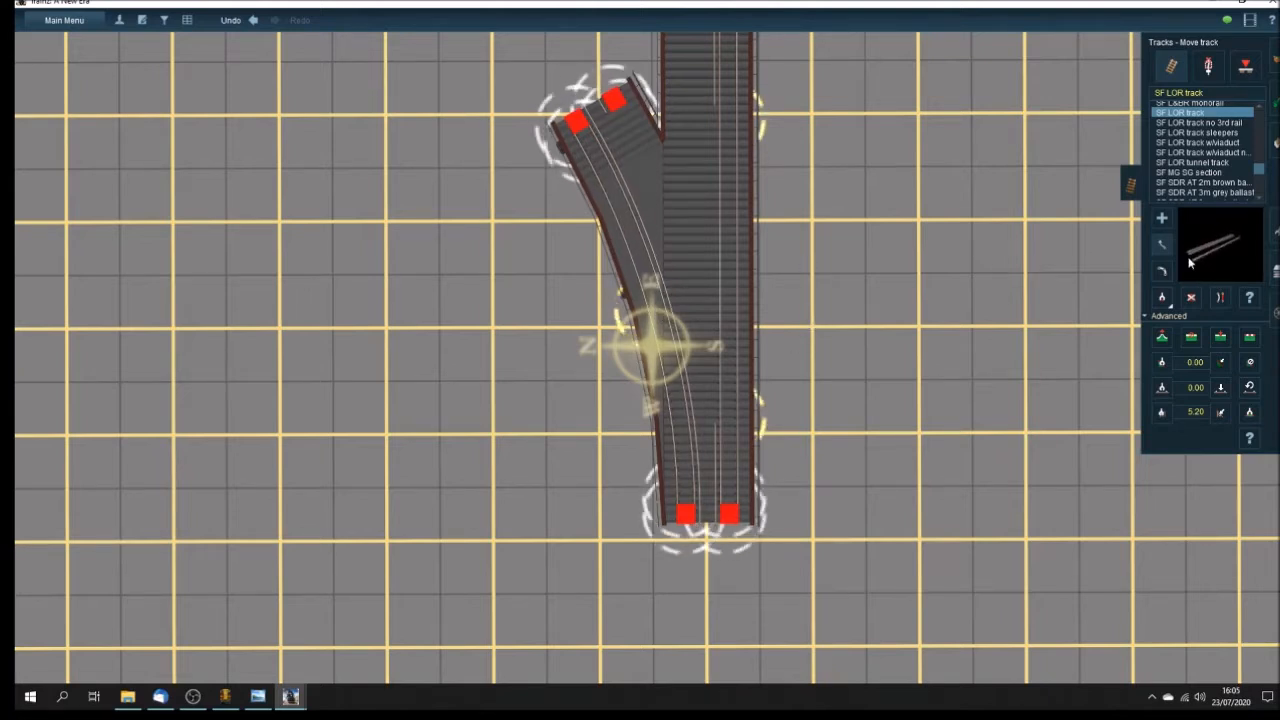
Step: Lay another SF LOR track piece, attach it to the branch's inner attachment point, and apply the 5.20 height to its free end
{"action": "left_click", "coordinate": [1162, 219]}
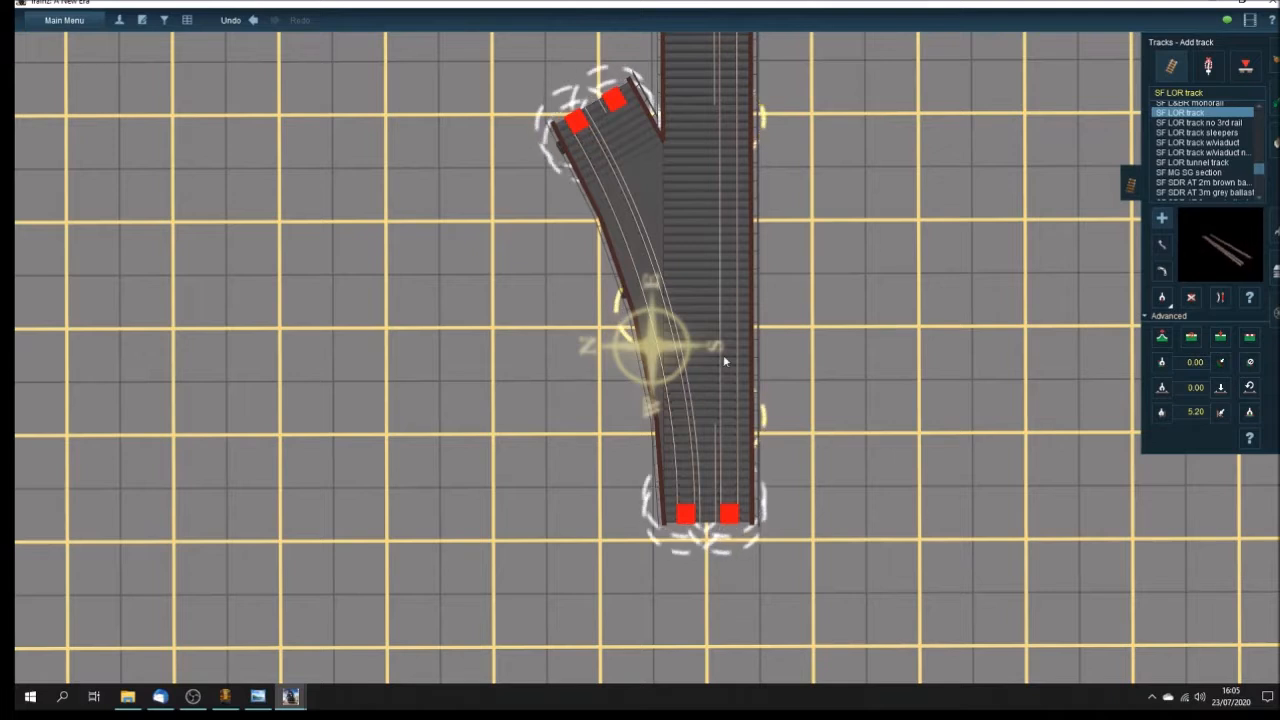
{"action": "left_click_drag", "start_coordinate": [455, 193], "coordinate": [413, 103]}
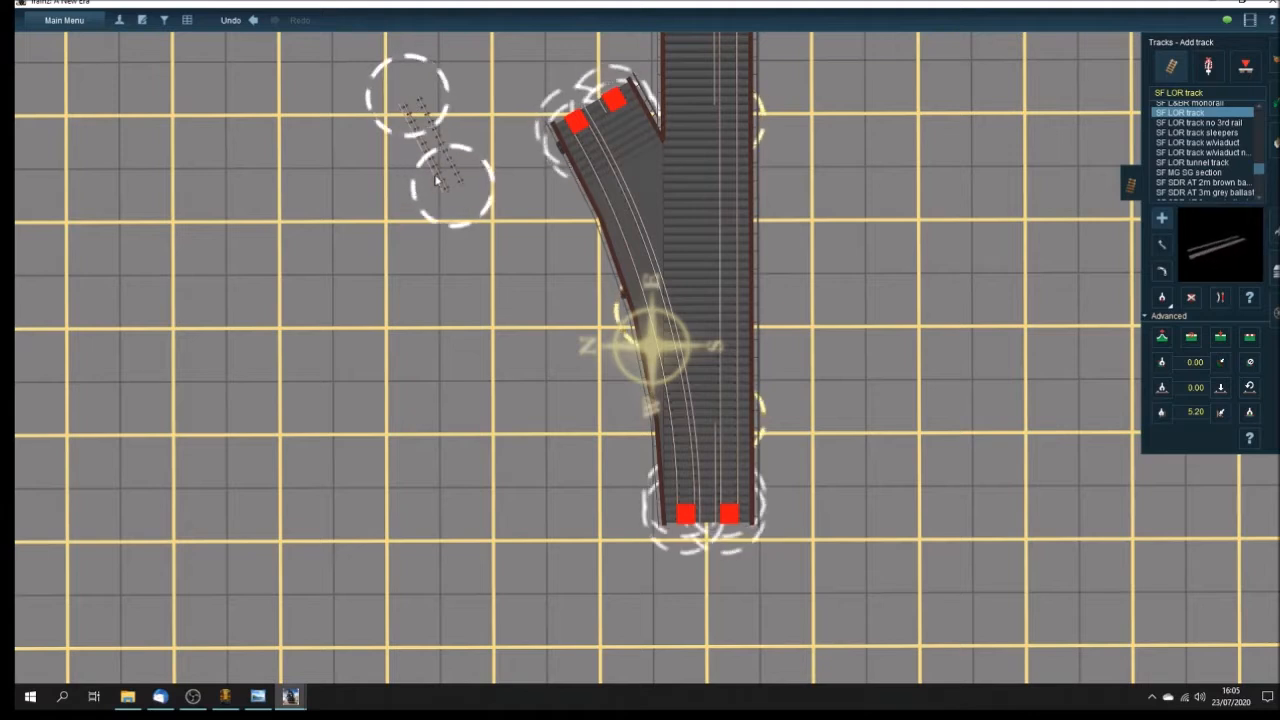
{"action": "left_click", "coordinate": [1162, 246]}
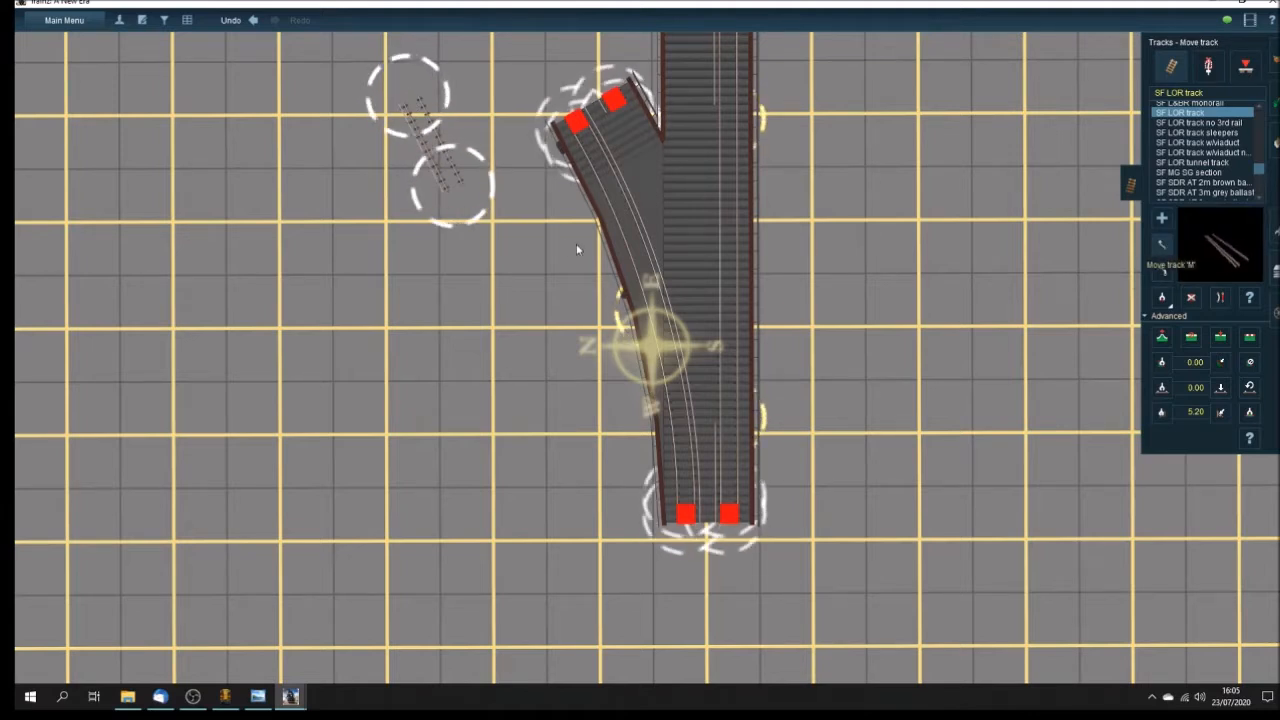
{"action": "left_click_drag", "start_coordinate": [465, 203], "coordinate": [545, 332]}
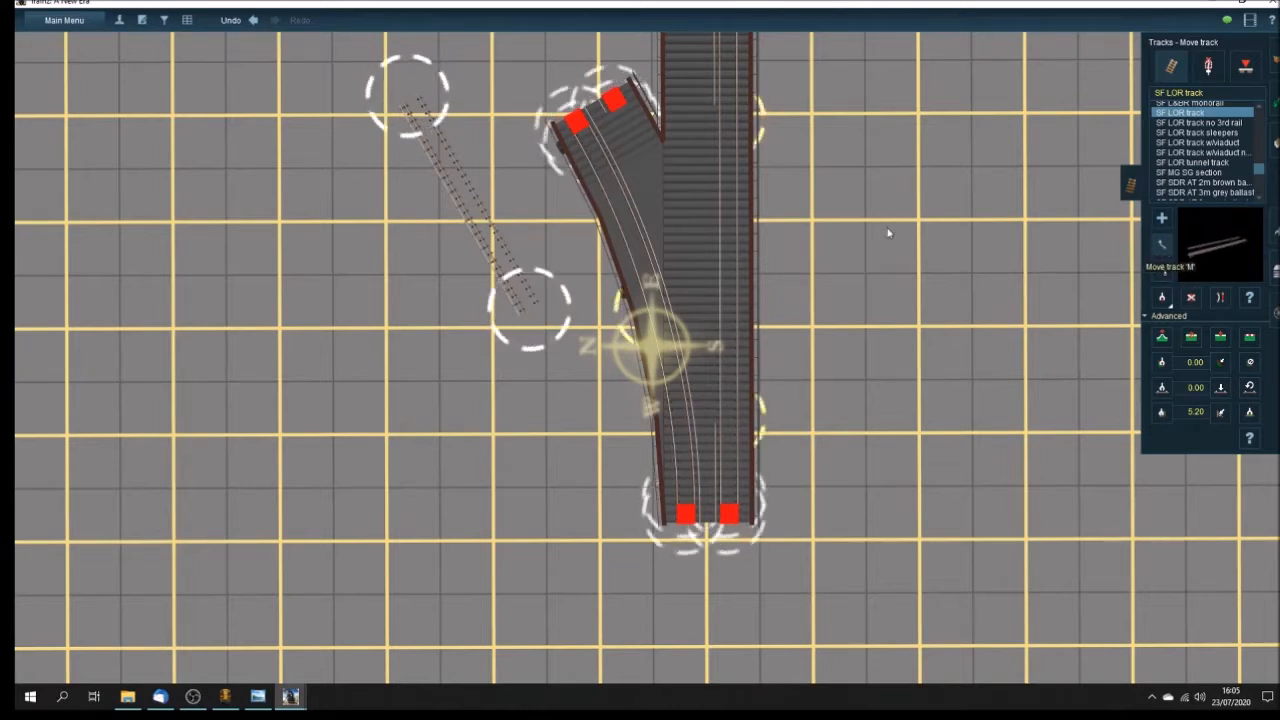
{"action": "left_click_drag", "start_coordinate": [424, 116], "coordinate": [627, 128]}
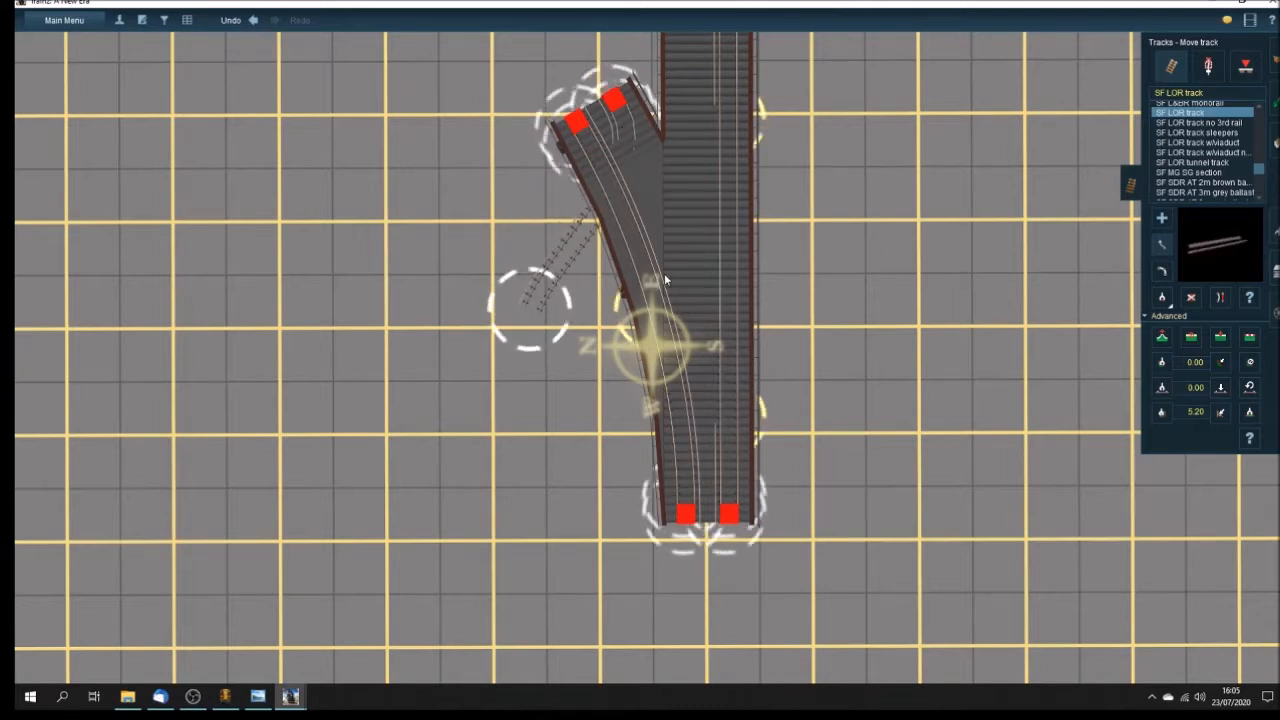
{"action": "left_click", "coordinate": [1220, 411]}
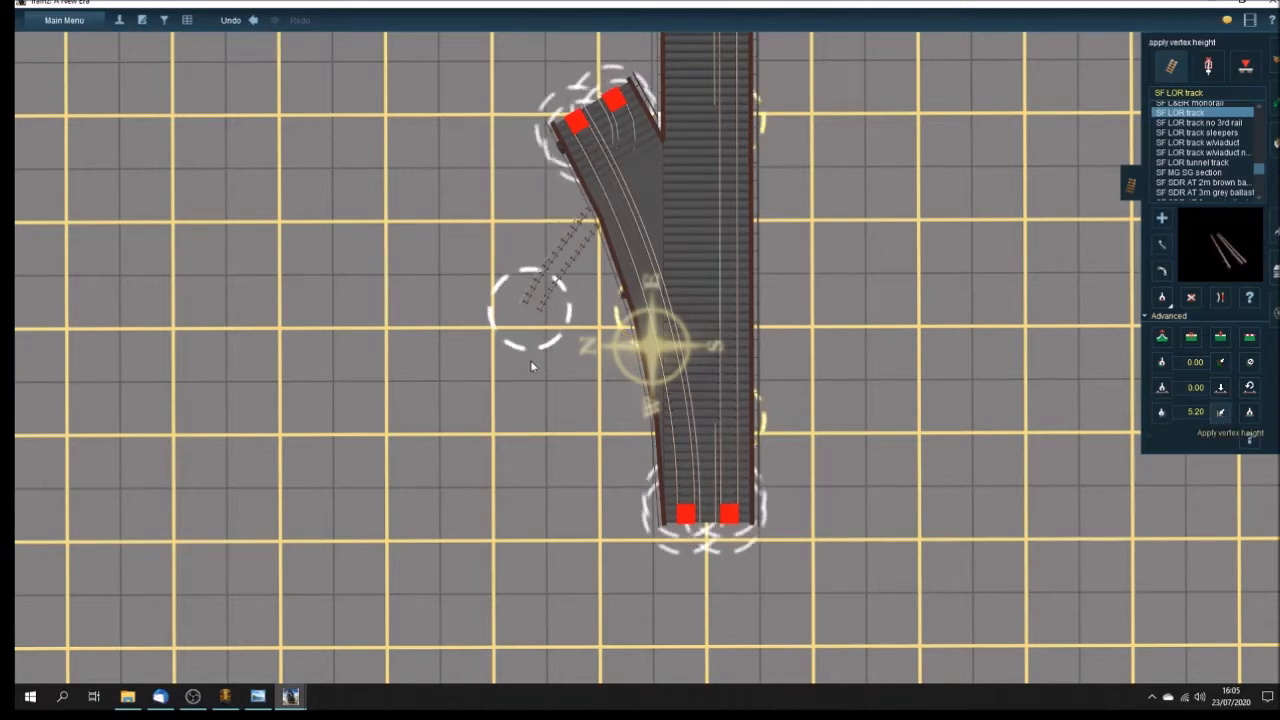
Step: Connect the inner branch track to the south line with SF LOR track no 3rd rail, and move its joint onto the deck
{"action": "left_click", "coordinate": [1198, 122]}
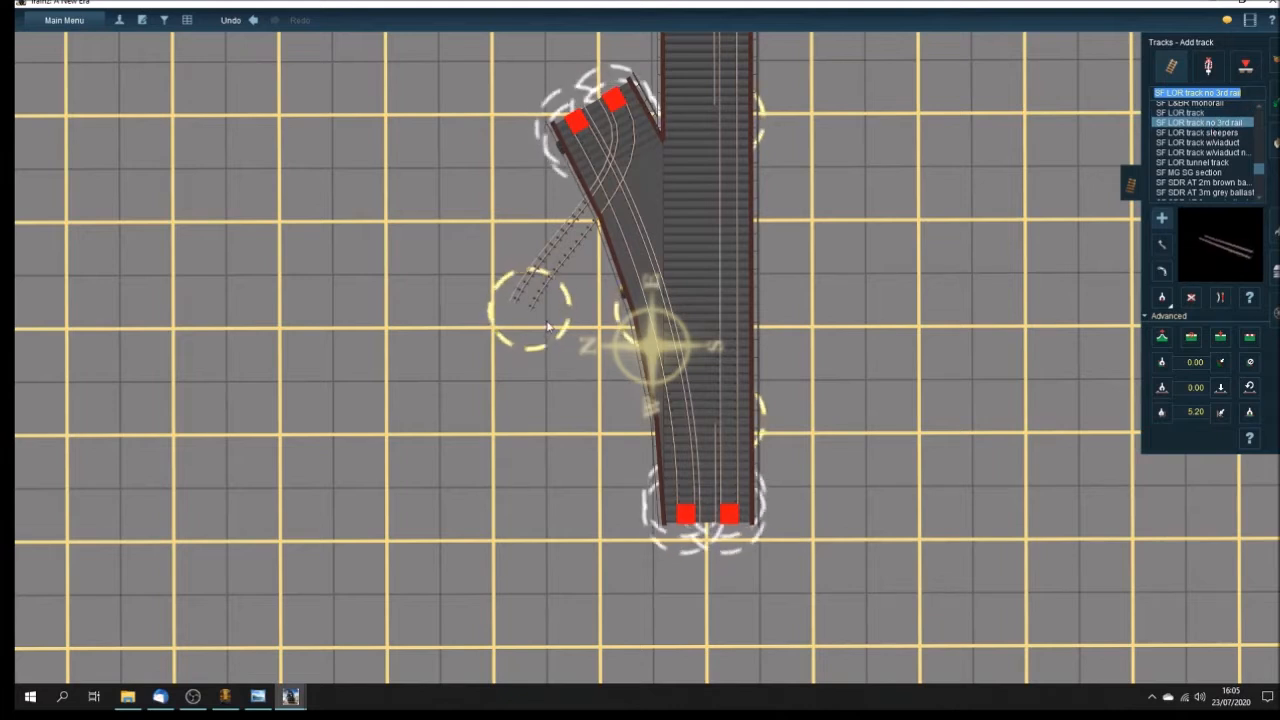
{"action": "mouse_move", "coordinate": [540, 326]}
{"action": "left_mouse_down"}
{"action": "mouse_move", "coordinate": [536, 316]}
{"action": "mouse_move", "coordinate": [563, 346]}
{"action": "mouse_move", "coordinate": [732, 410]}
{"action": "mouse_move", "coordinate": [721, 428]}
{"action": "left_mouse_up"}
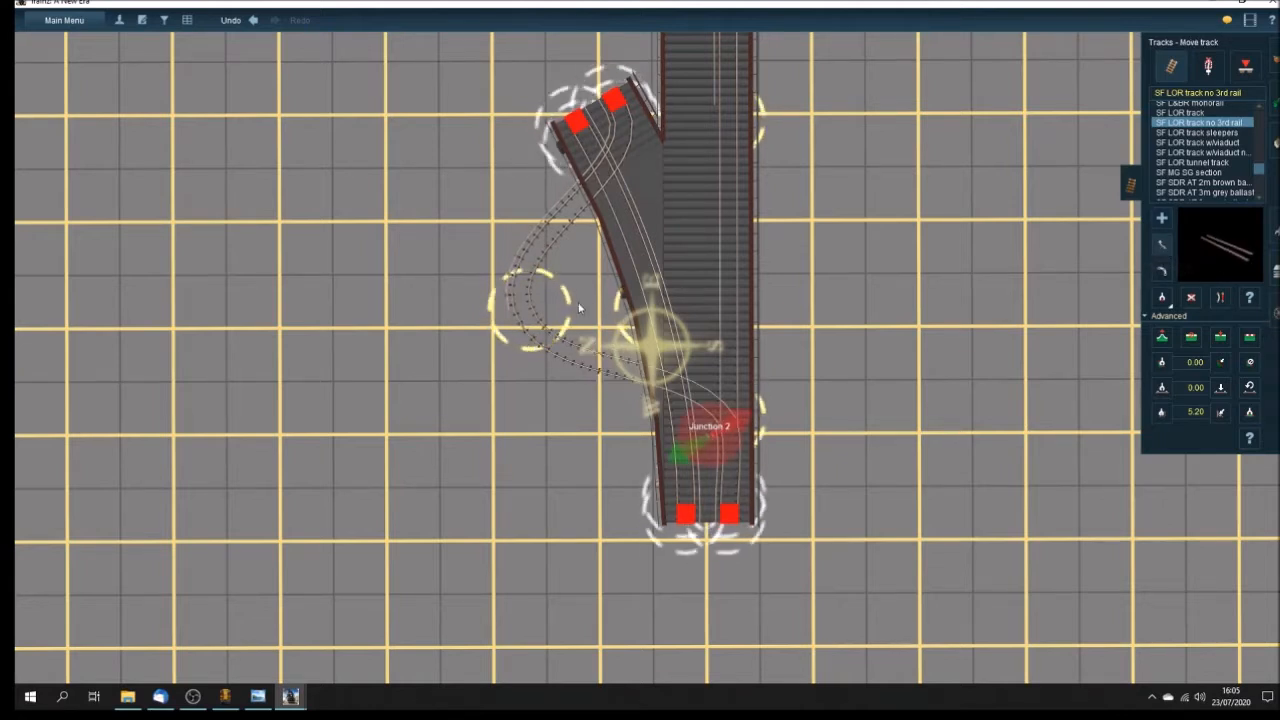
{"action": "left_click_drag", "start_coordinate": [543, 306], "coordinate": [656, 302]}
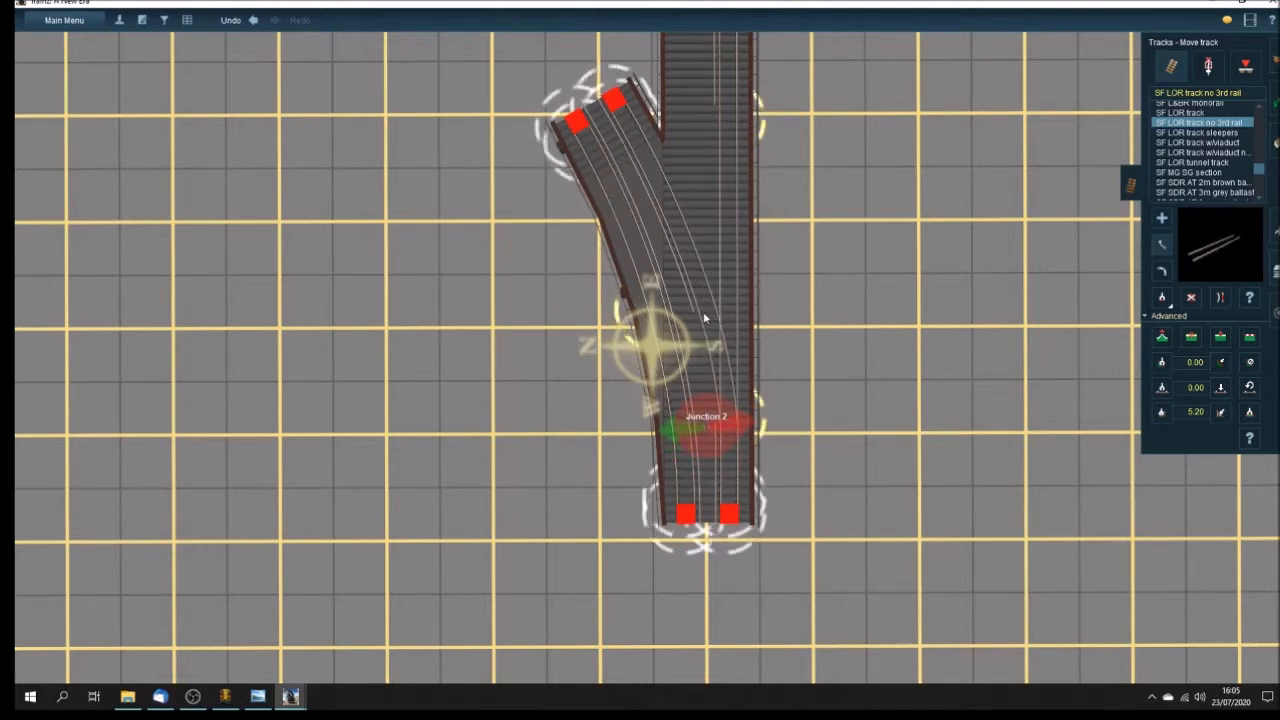
Step: Insert a spline point in the outer branch track and position its intermediate points so the track follows the deck's curved edge
{"action": "left_click", "coordinate": [1219, 412]}
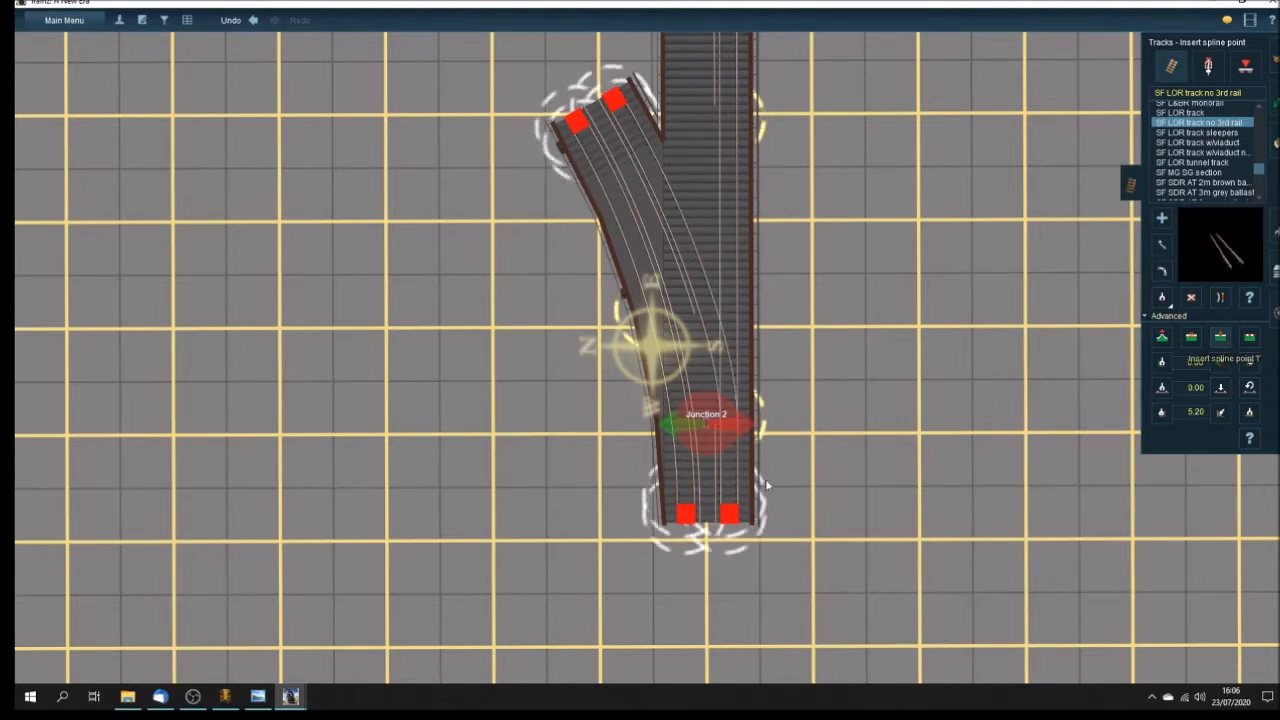
{"action": "right_click_drag", "start_coordinate": [772, 486], "coordinate": [772, 486]}
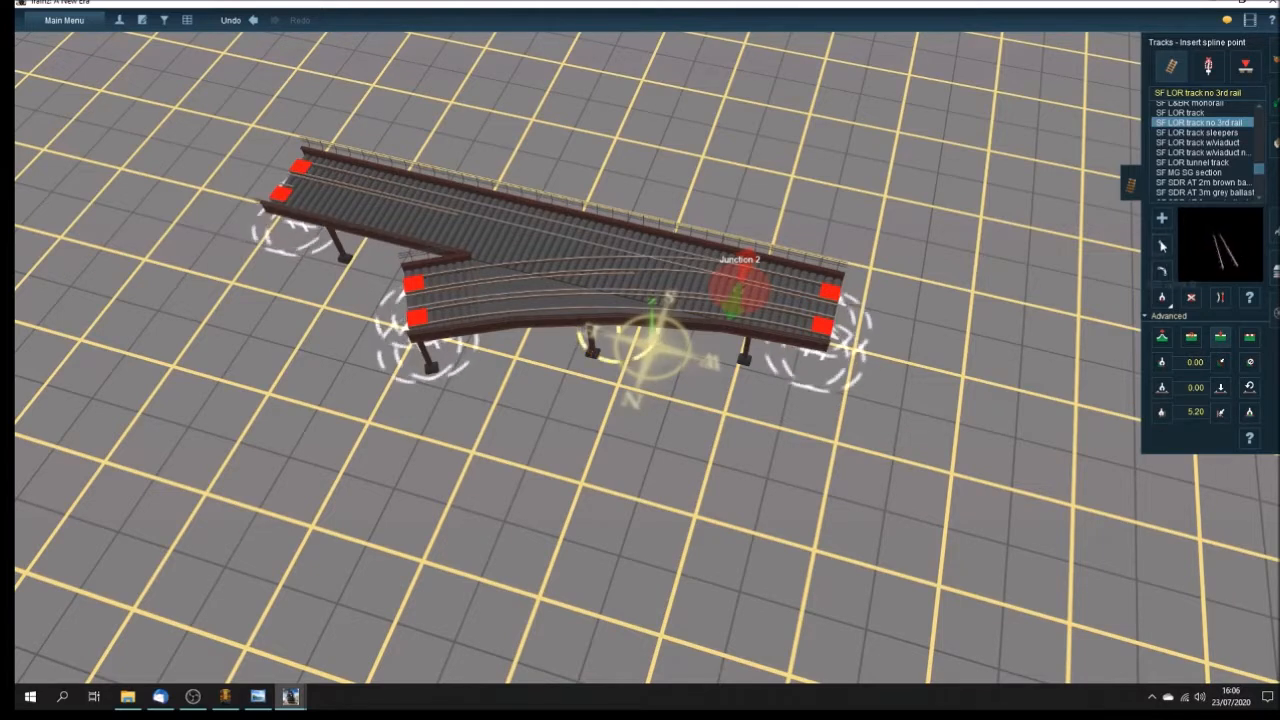
{"action": "left_click_drag", "start_coordinate": [624, 348], "coordinate": [620, 488]}
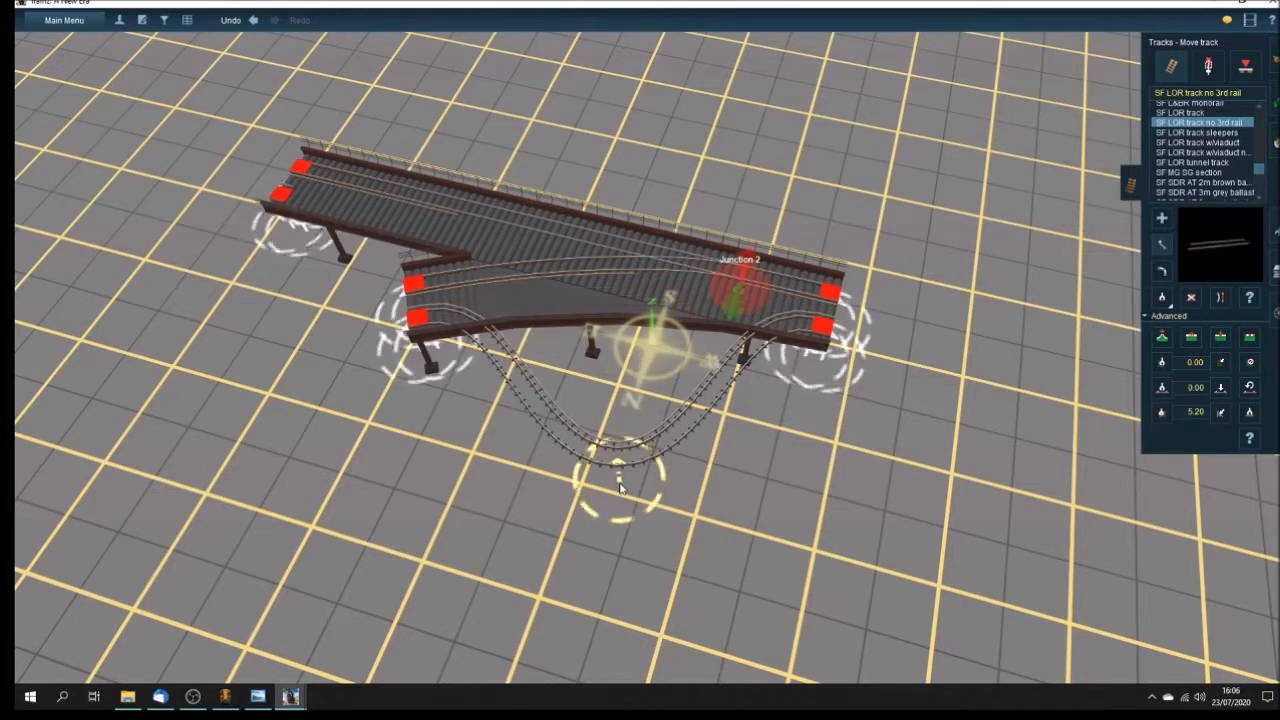
{"action": "left_click", "coordinate": [1221, 338]}
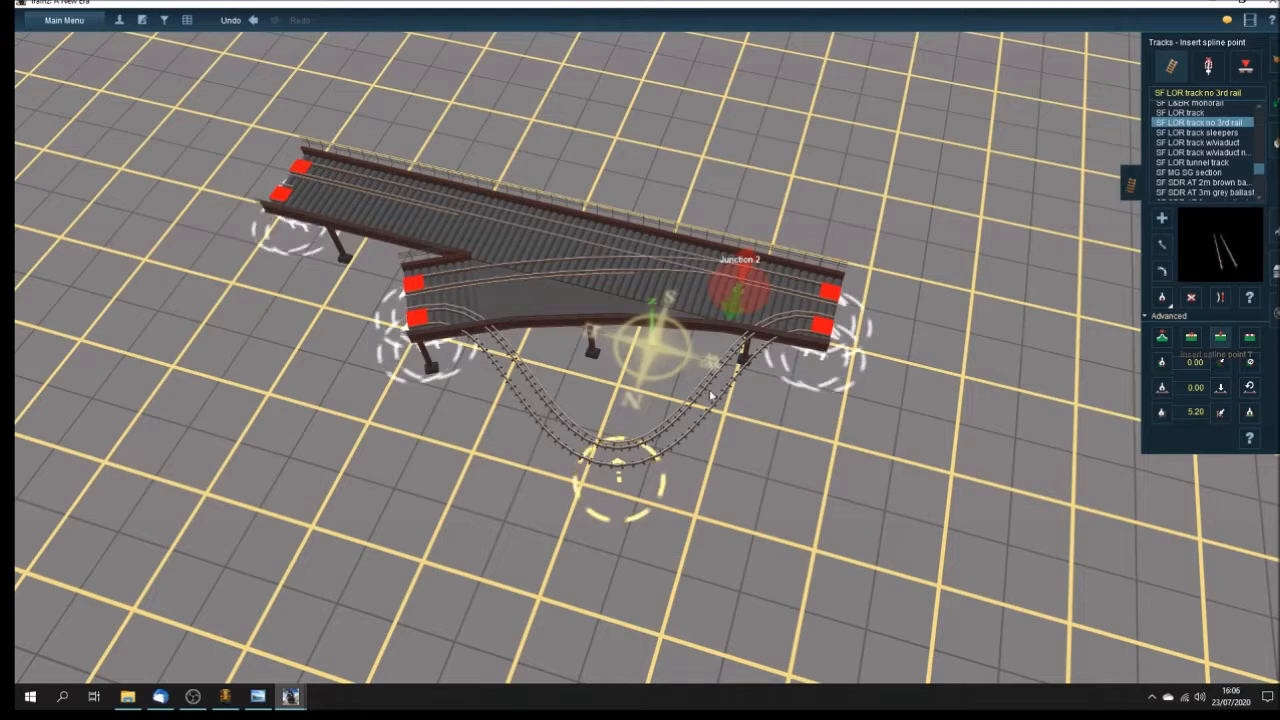
{"action": "left_click", "coordinate": [711, 397]}
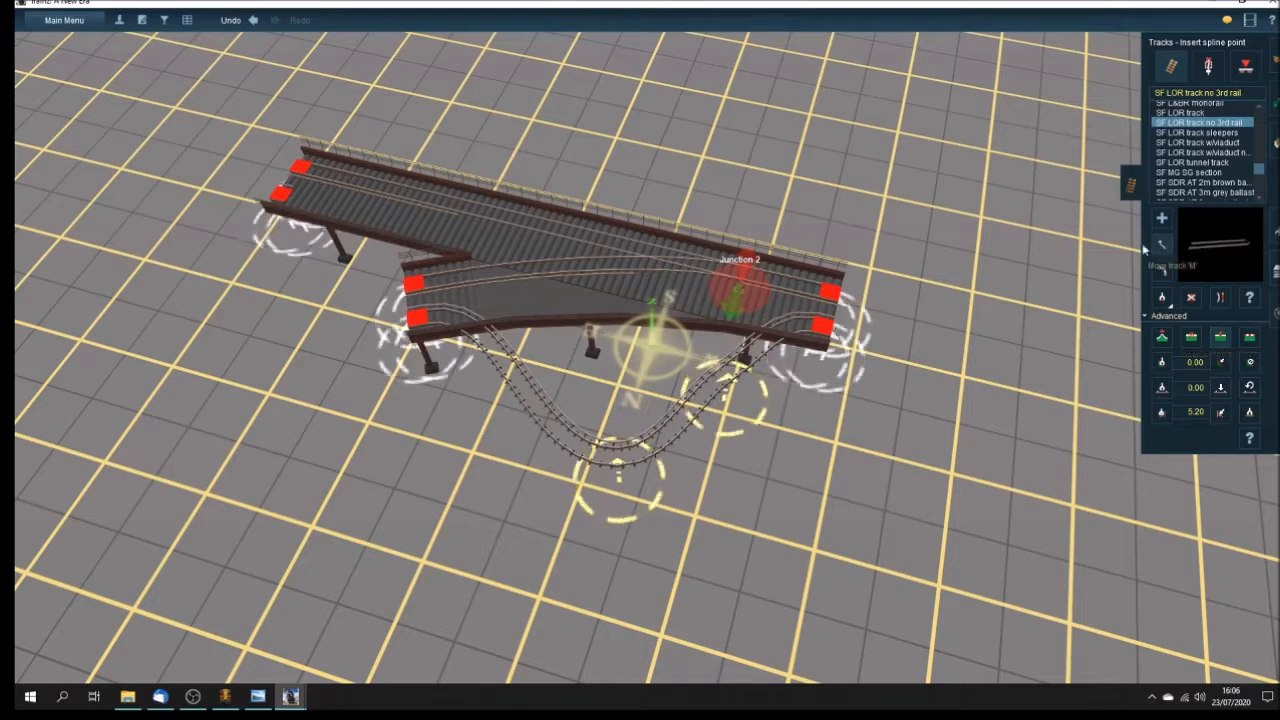
{"action": "left_click_drag", "start_coordinate": [636, 462], "coordinate": [630, 344]}
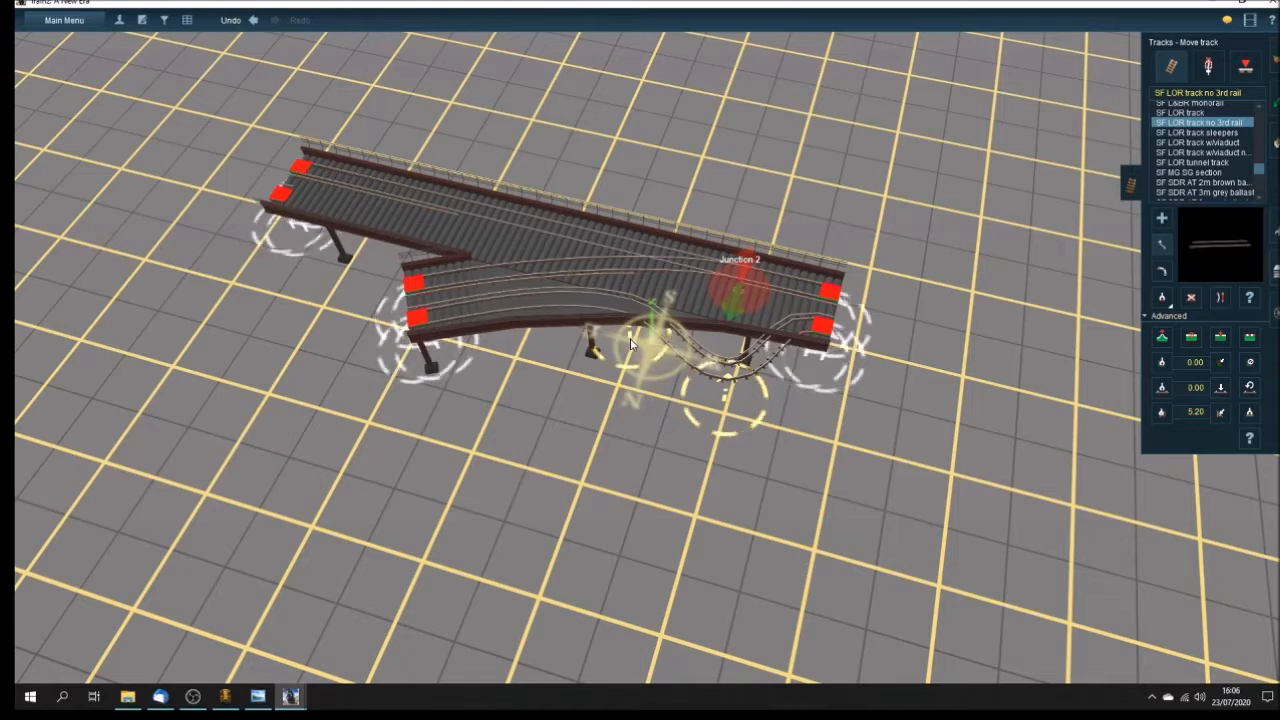
{"action": "left_click_drag", "start_coordinate": [730, 398], "coordinate": [745, 343]}
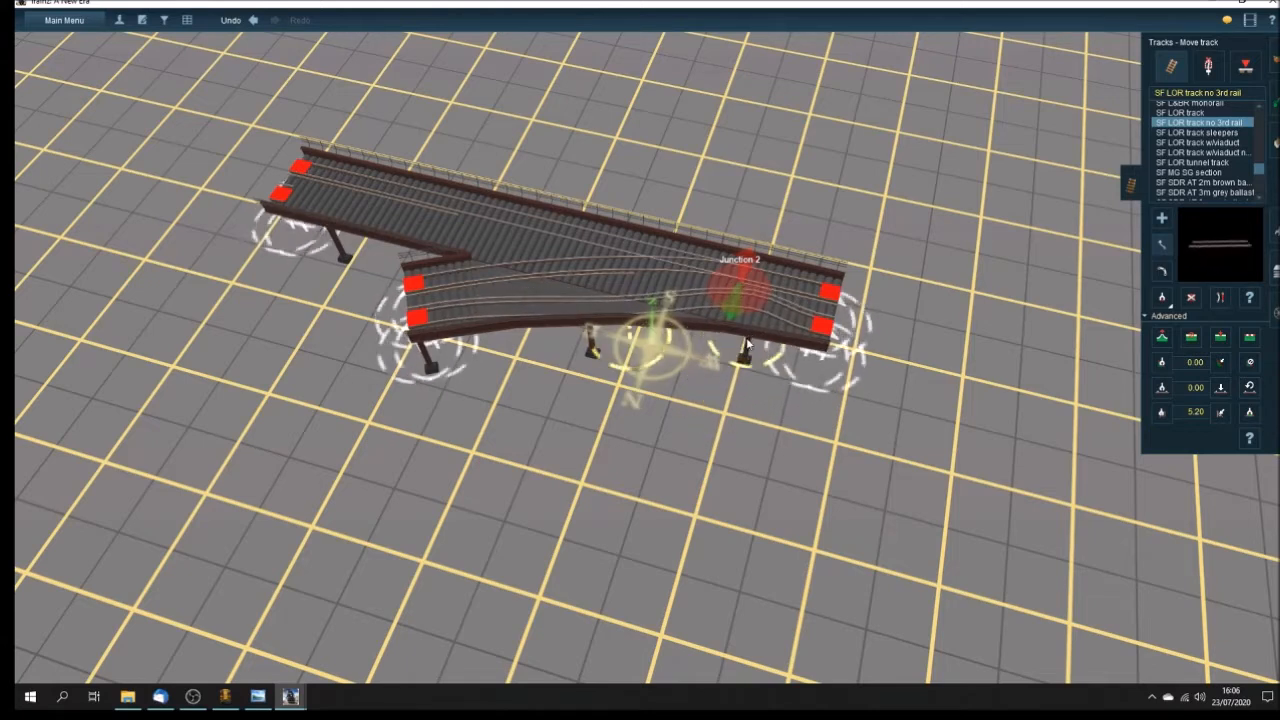
Step: Inspect the track alignment along the junction deck from above and from several angles
{"action": "key", "text": "Up"}
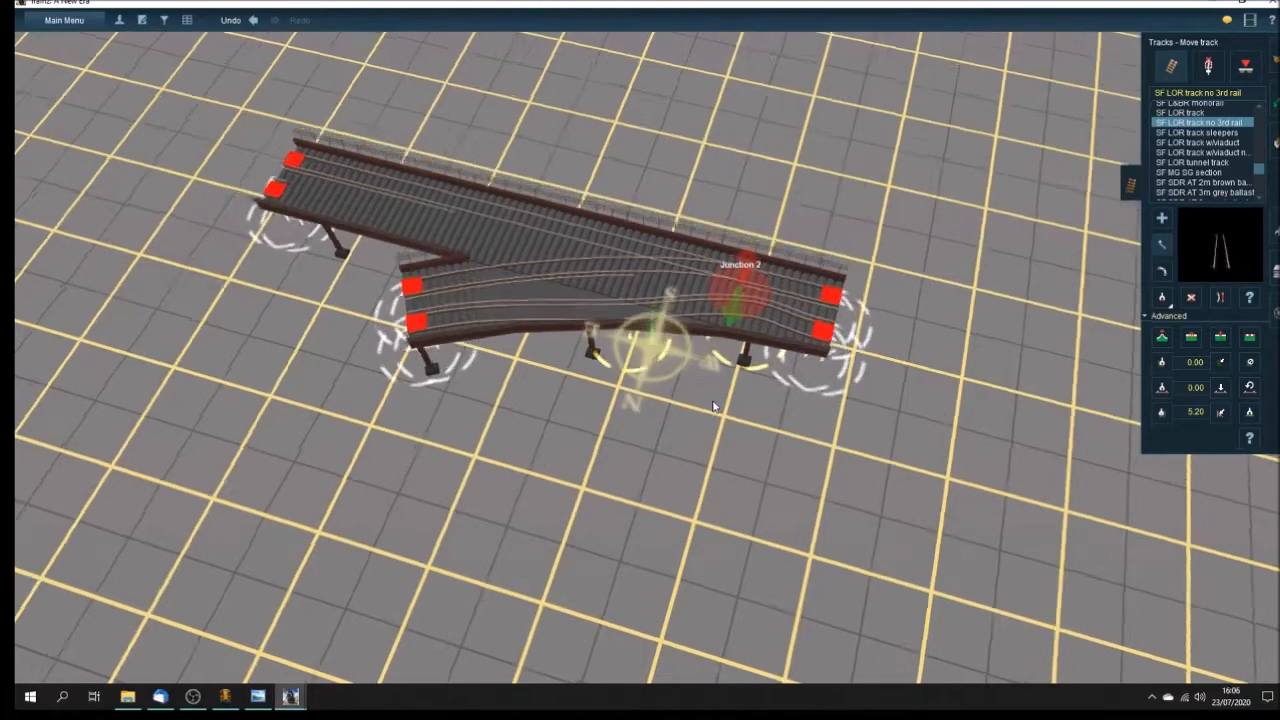
{"action": "key", "text": "Right"}
{"action": "key", "text": "Right"}
{"action": "key", "text": "Left"}
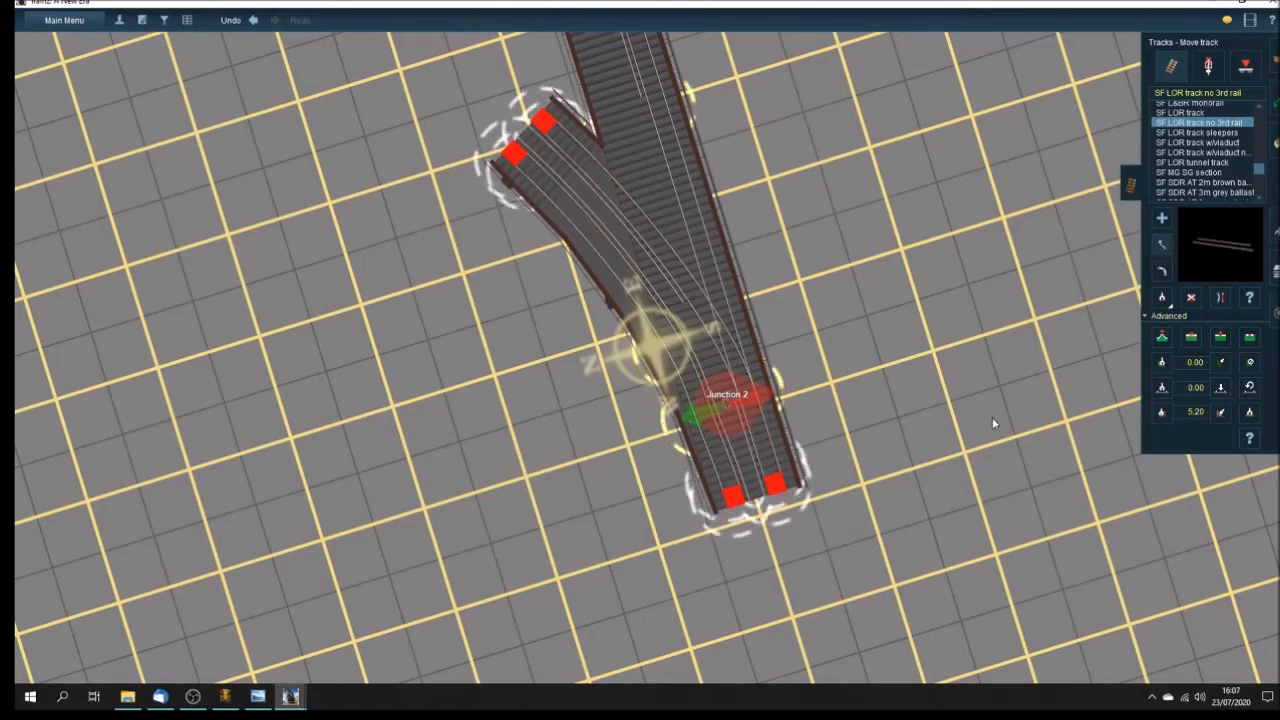
{"action": "key", "text": "Down"}
{"action": "key", "text": "Right"}
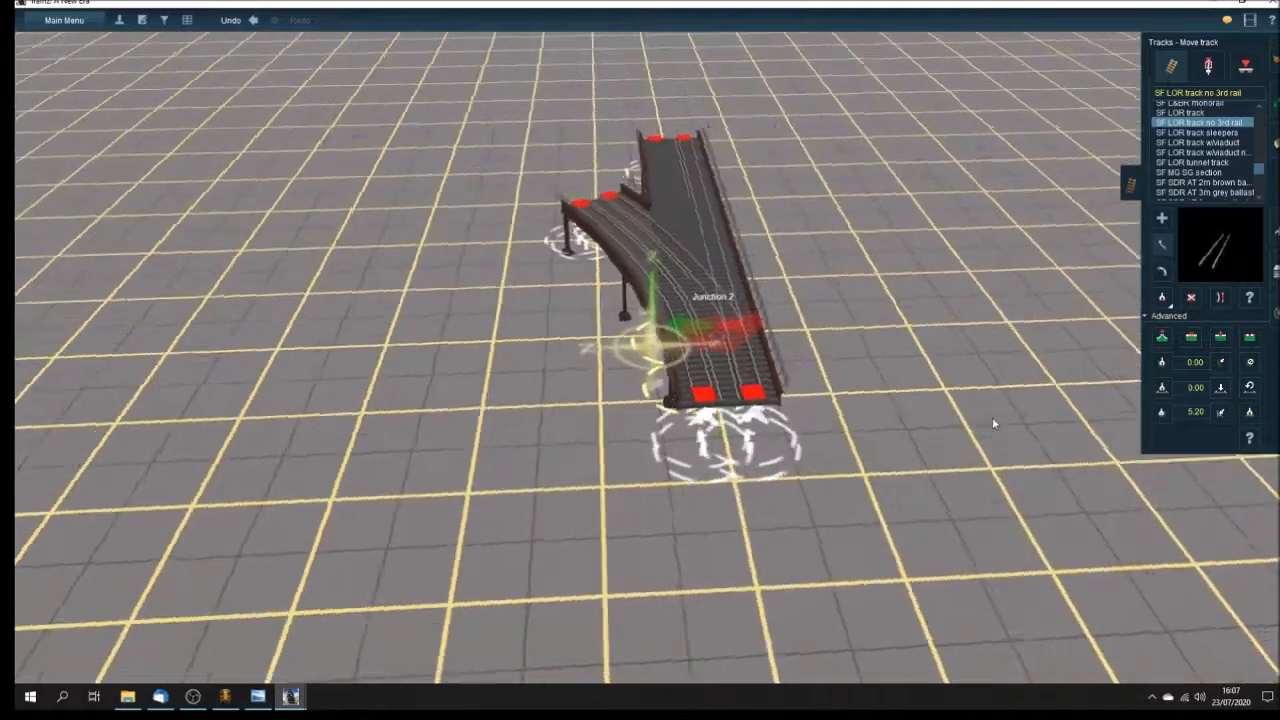
{"action": "key", "text": "Left"}
{"action": "key", "text": "Up"}
{"action": "key", "text": "Up"}
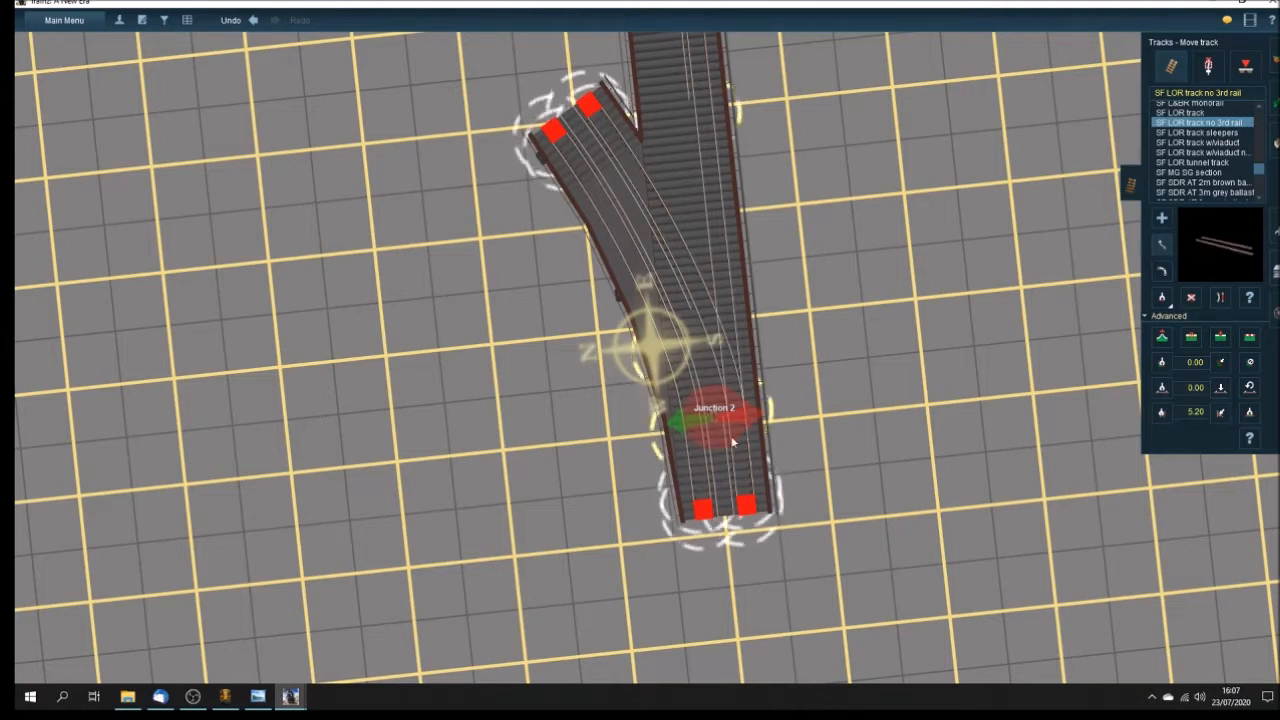
{"action": "key", "text": "Down"}
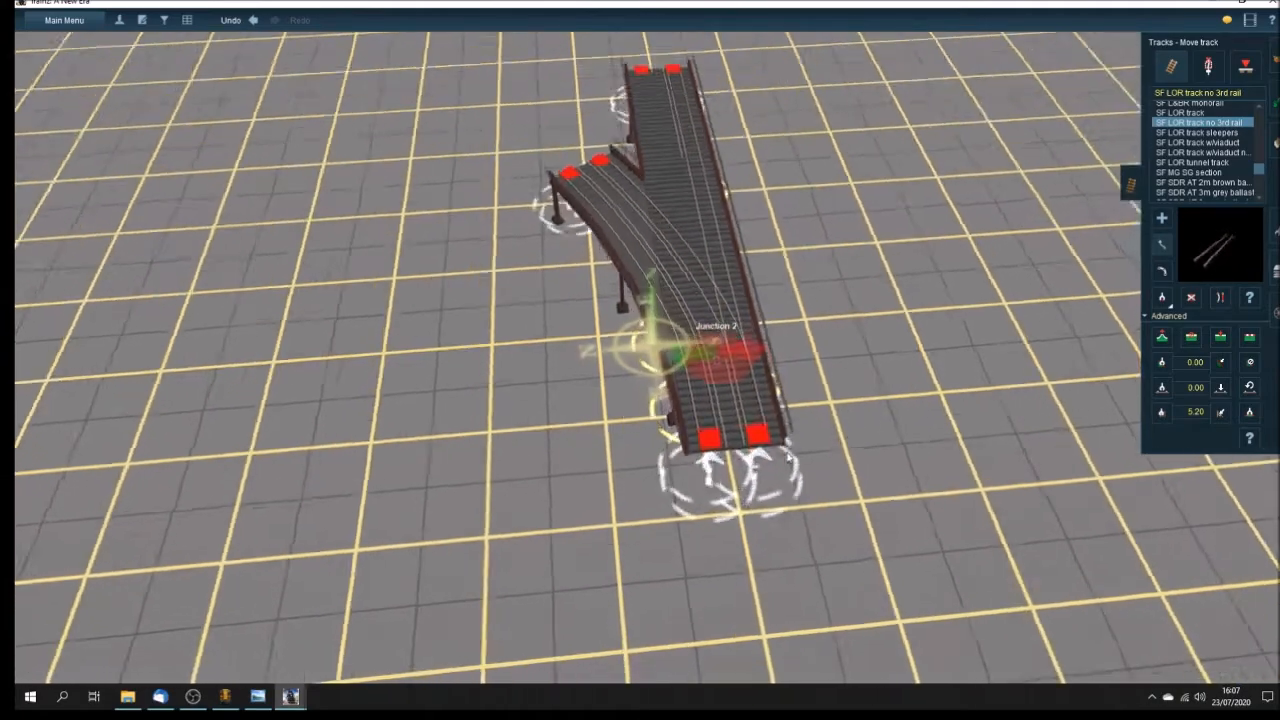
{"action": "key", "text": "Up"}
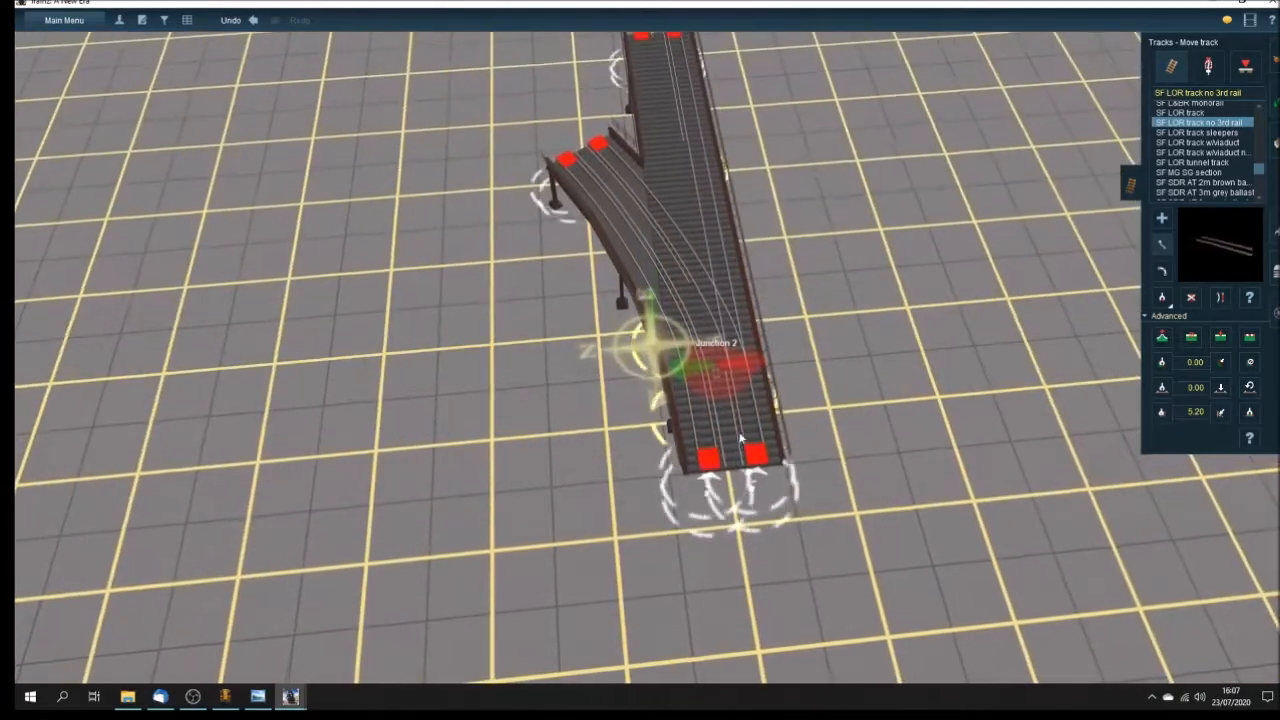
{"action": "key", "text": "Right"}
{"action": "key", "text": "Left"}
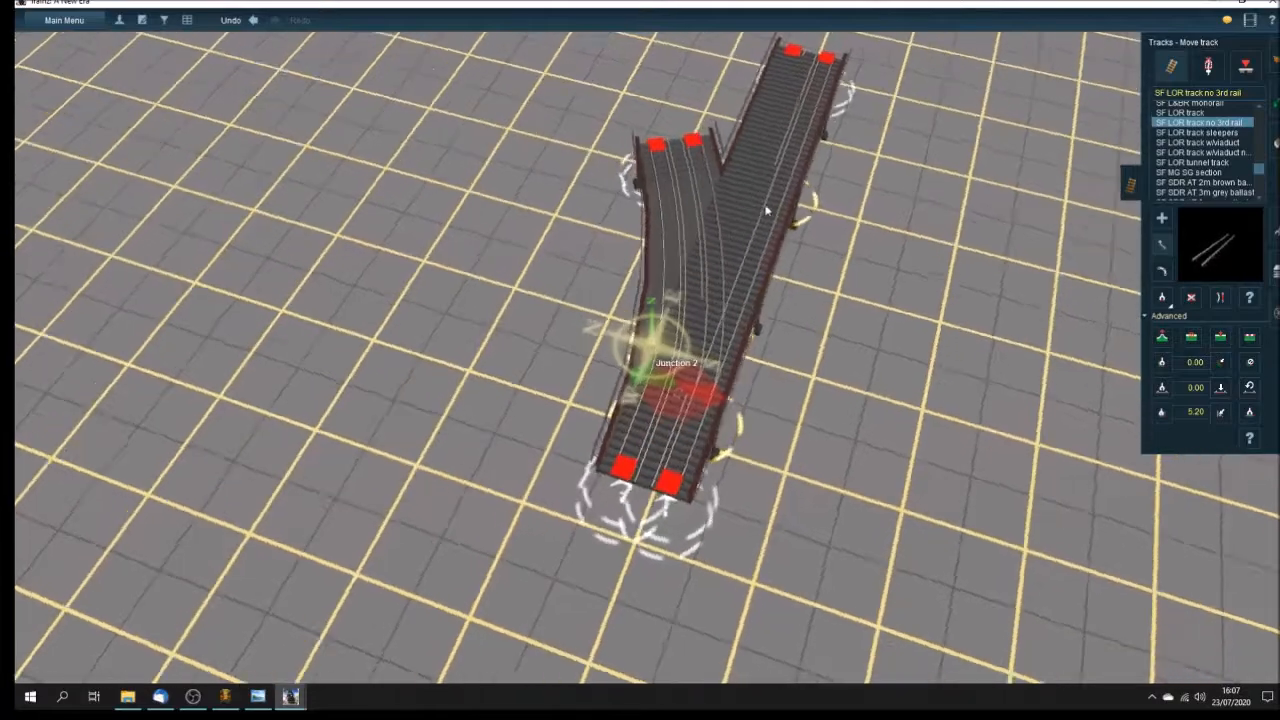
{"action": "key", "text": "Left"}
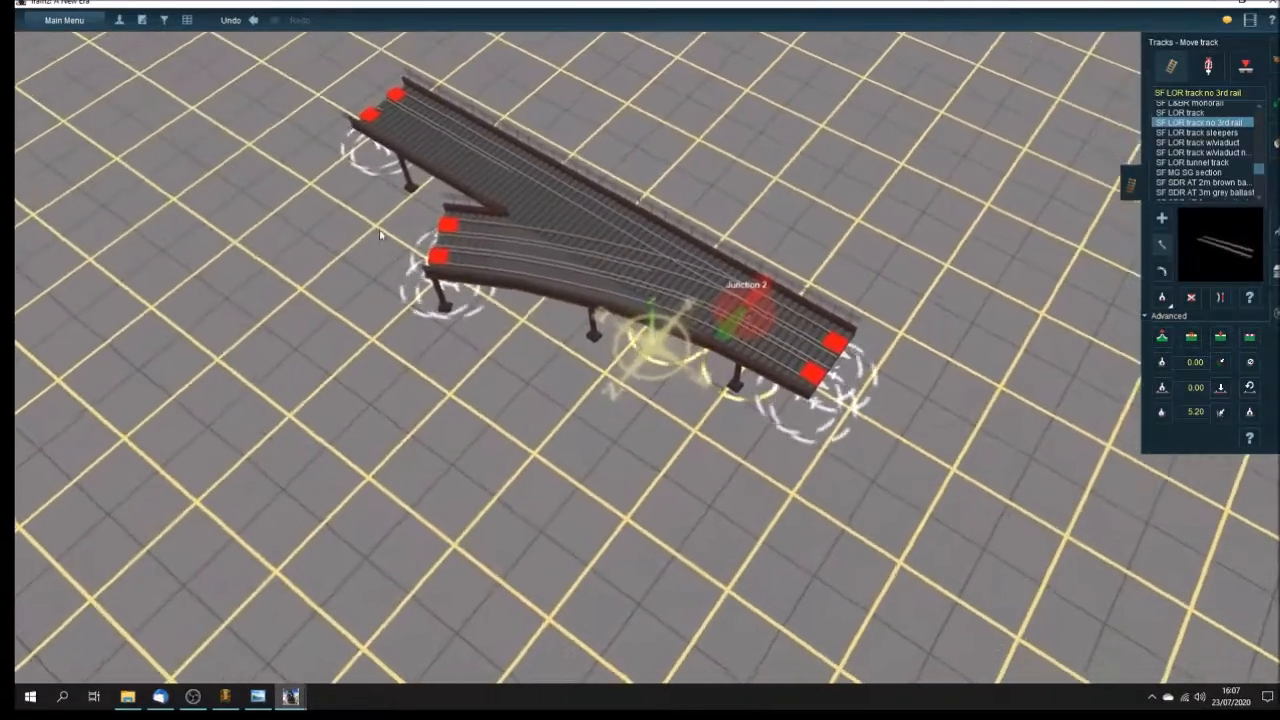
Step: Lay SF LOR track beside the junction, extend it with SF LOR track no 3rd rail, and apply height 5.20 to its points
{"action": "left_click", "coordinate": [1194, 113]}
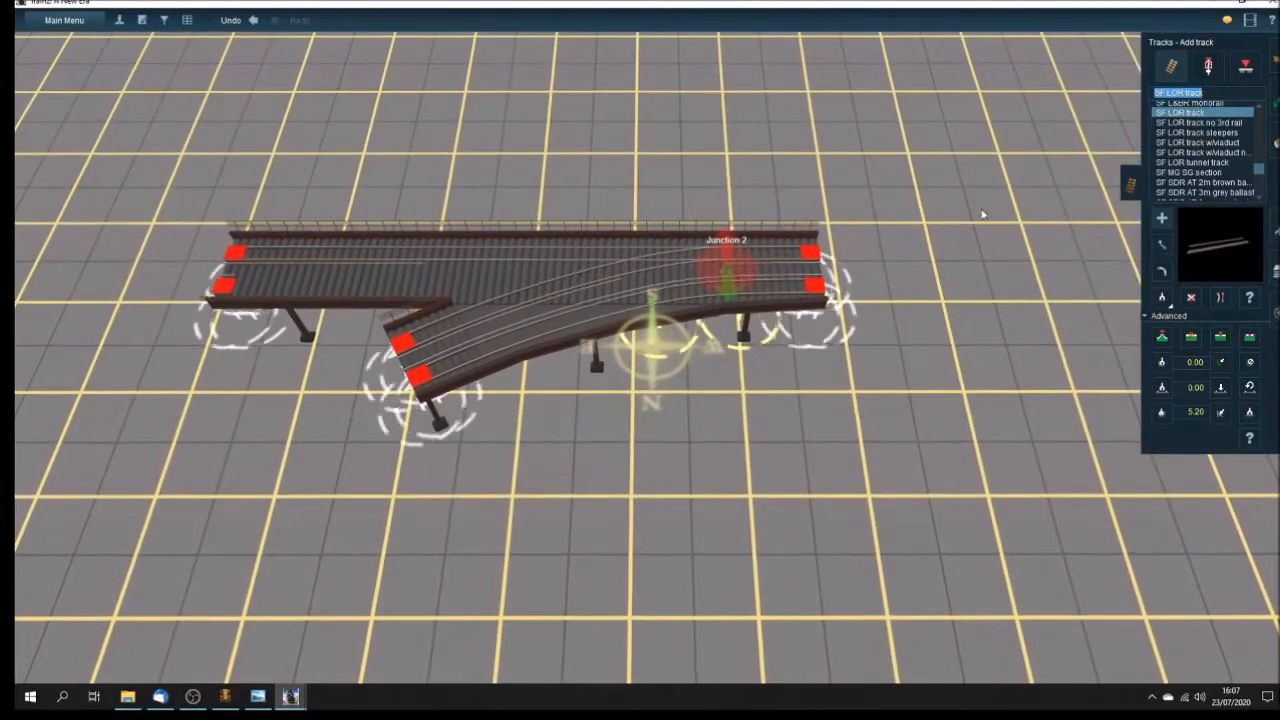
{"action": "left_click", "coordinate": [238, 494]}
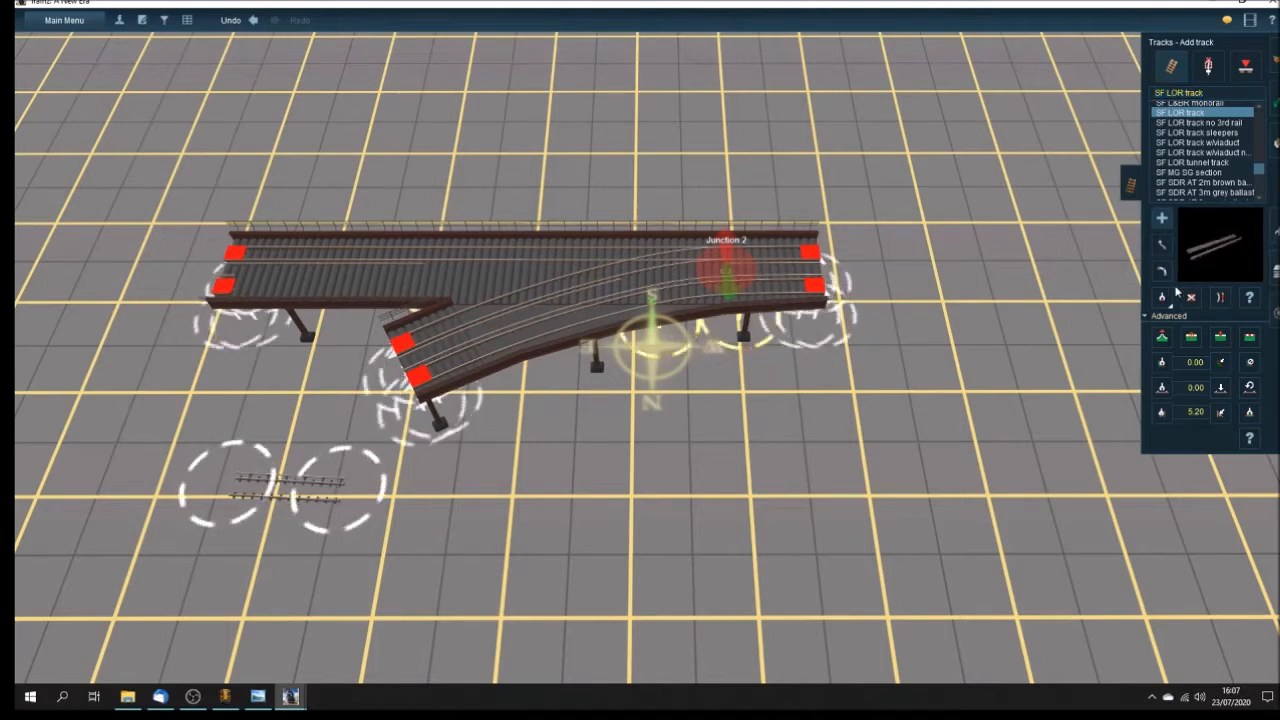
{"action": "left_click", "coordinate": [1187, 124]}
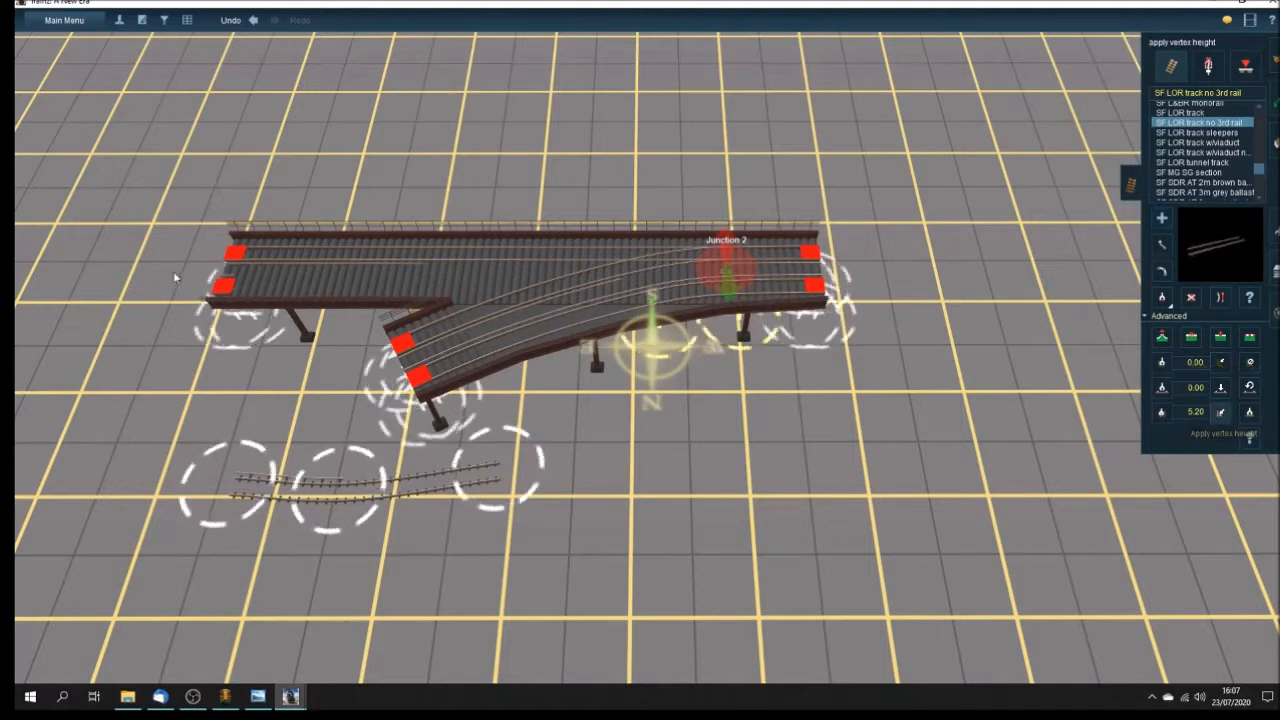
{"action": "left_click", "coordinate": [351, 507]}
{"action": "left_click", "coordinate": [499, 480]}
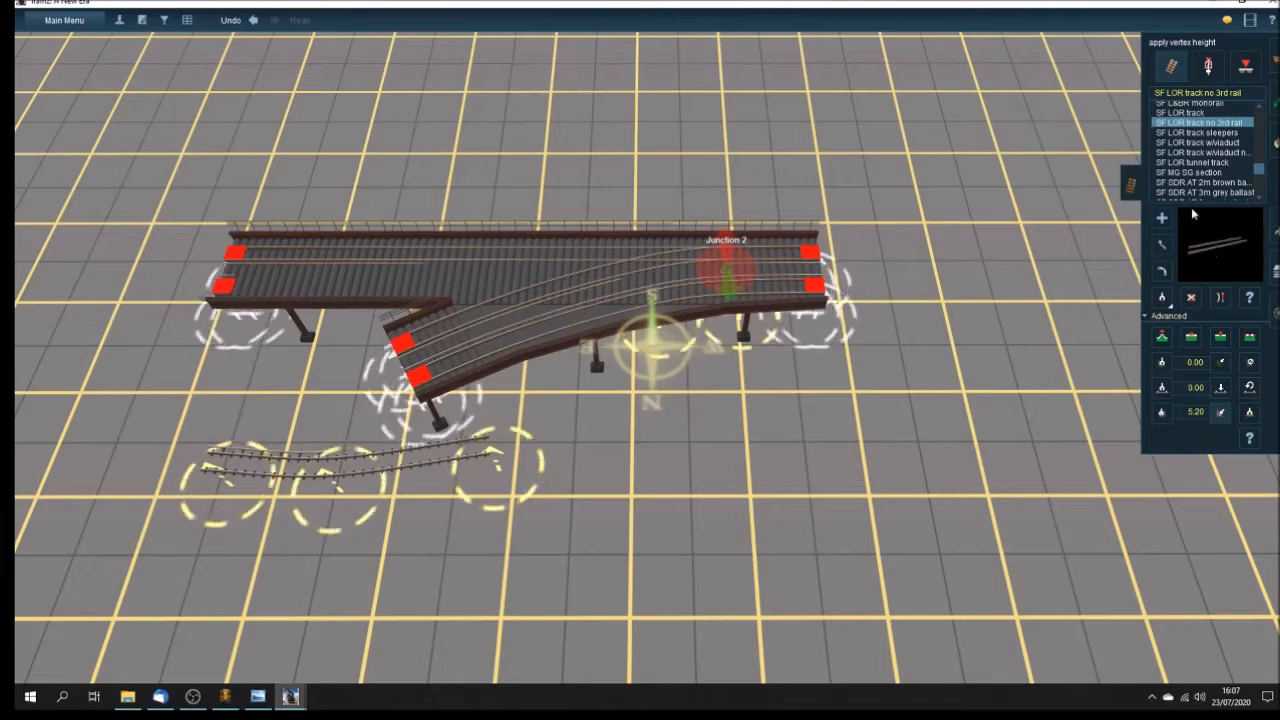
Step: Attach the new SF LOR track end to the main deck's north-east attachment and move its middle joint onto the deck
{"action": "left_click_drag", "start_coordinate": [233, 463], "coordinate": [258, 319]}
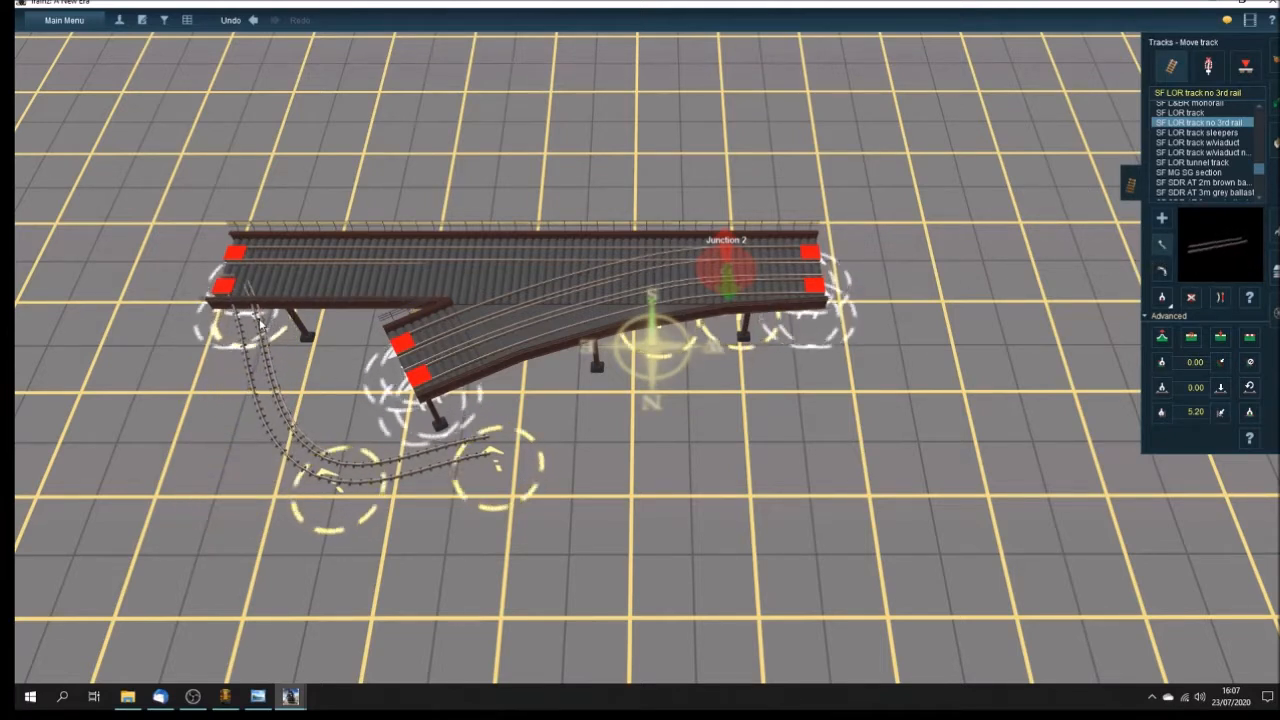
{"action": "left_click_drag", "start_coordinate": [335, 485], "coordinate": [473, 344]}
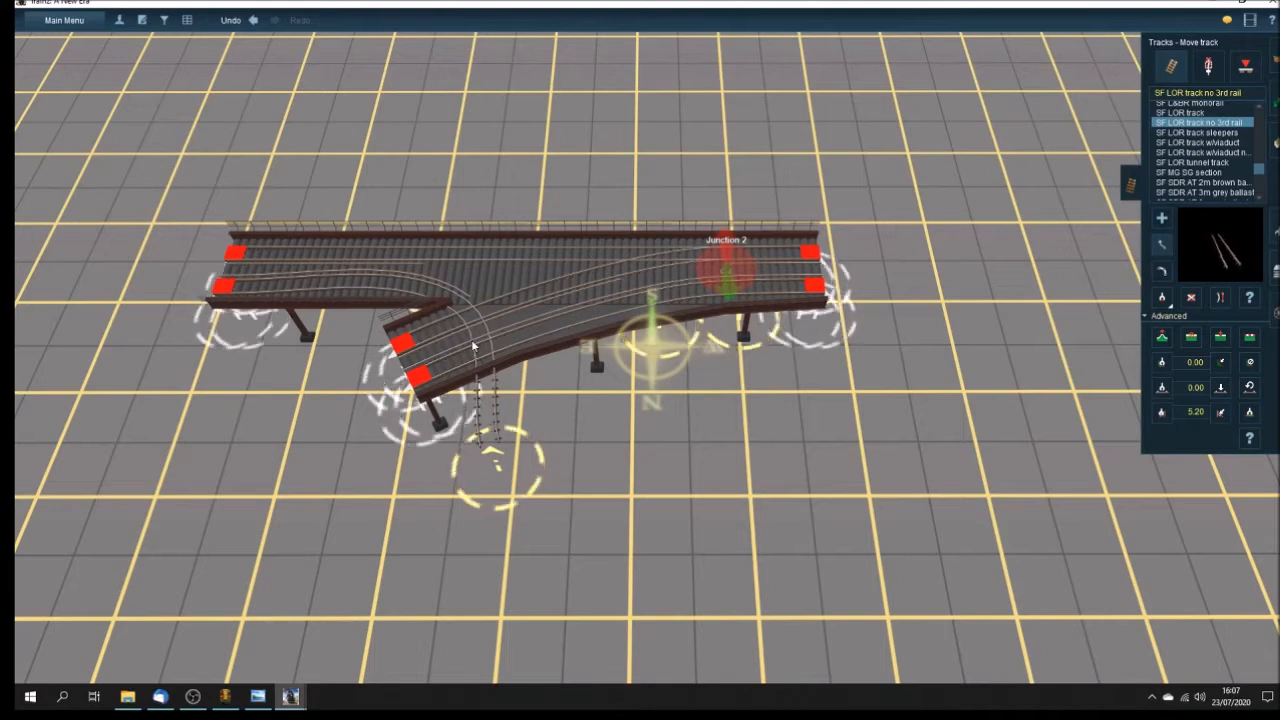
{"action": "mouse_move", "coordinate": [494, 459]}
{"action": "left_mouse_down"}
{"action": "mouse_move", "coordinate": [487, 443]}
{"action": "mouse_move", "coordinate": [574, 296]}
{"action": "mouse_move", "coordinate": [571, 270]}
{"action": "mouse_move", "coordinate": [573, 287]}
{"action": "left_mouse_up"}
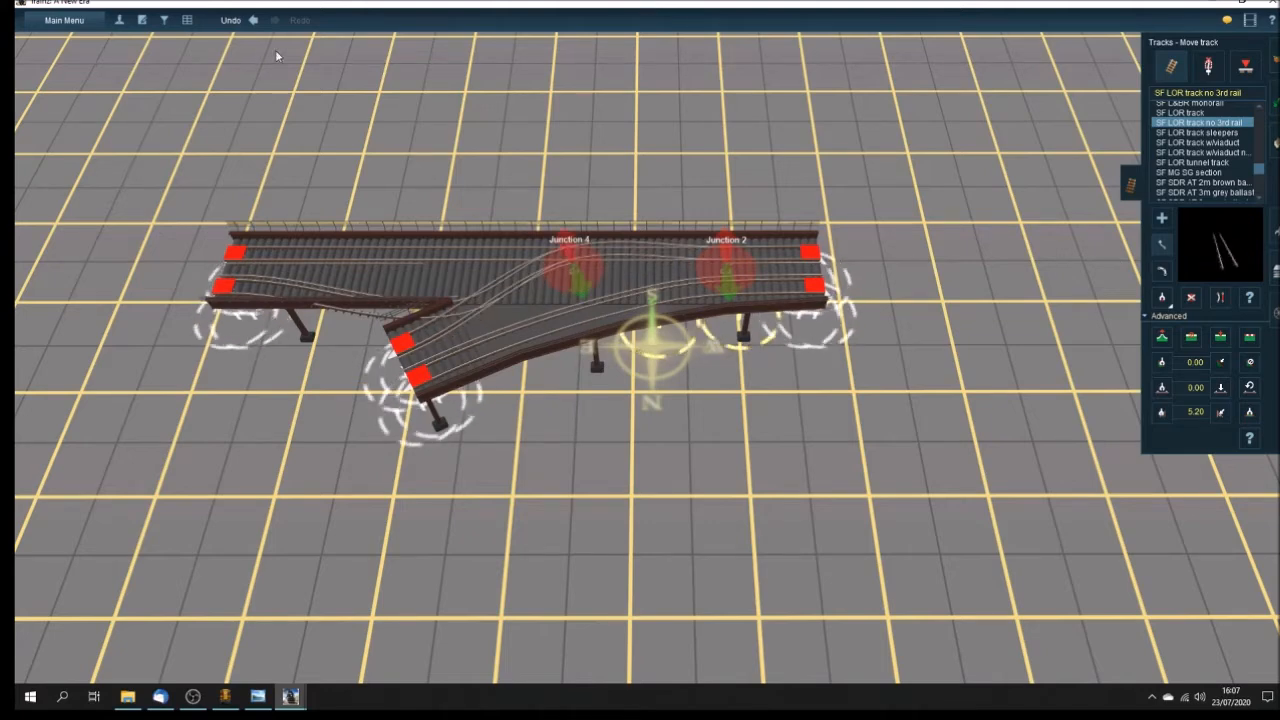
{"action": "left_click", "coordinate": [253, 20]}
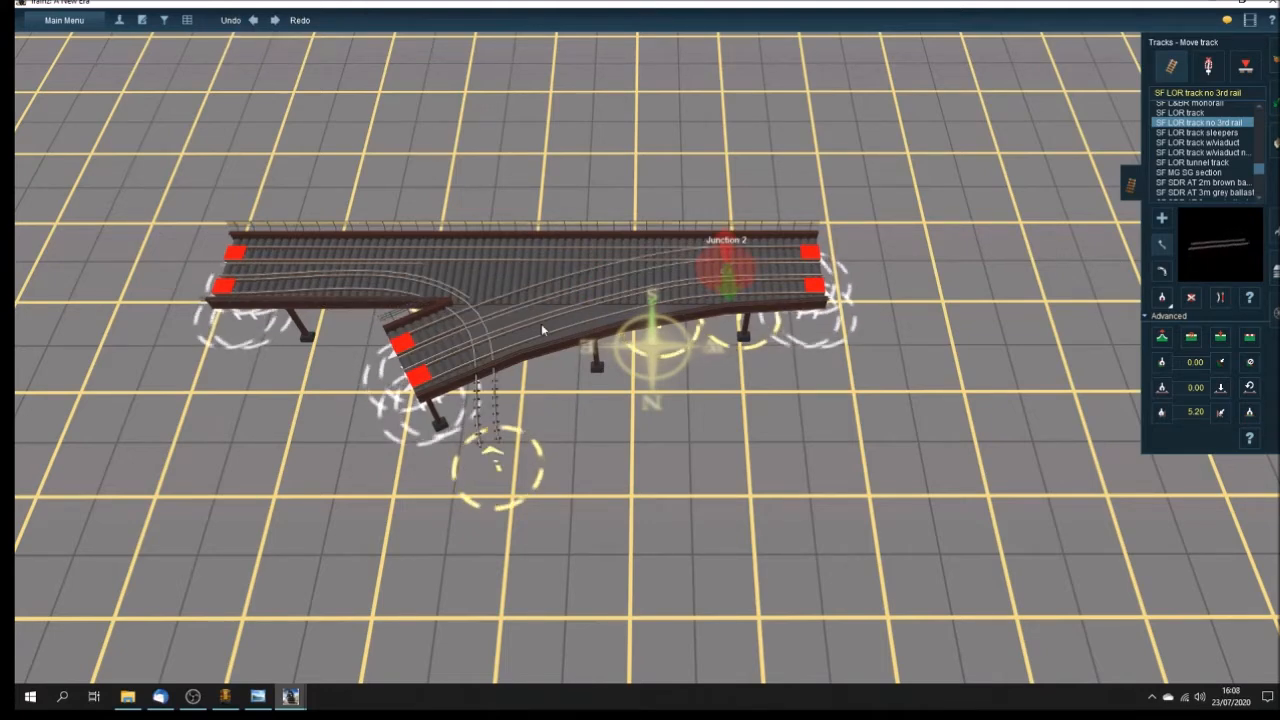
Step: Move the new track's free end across to the deck's south side and reposition its middle joint along the main deck
{"action": "key", "text": "Left"}
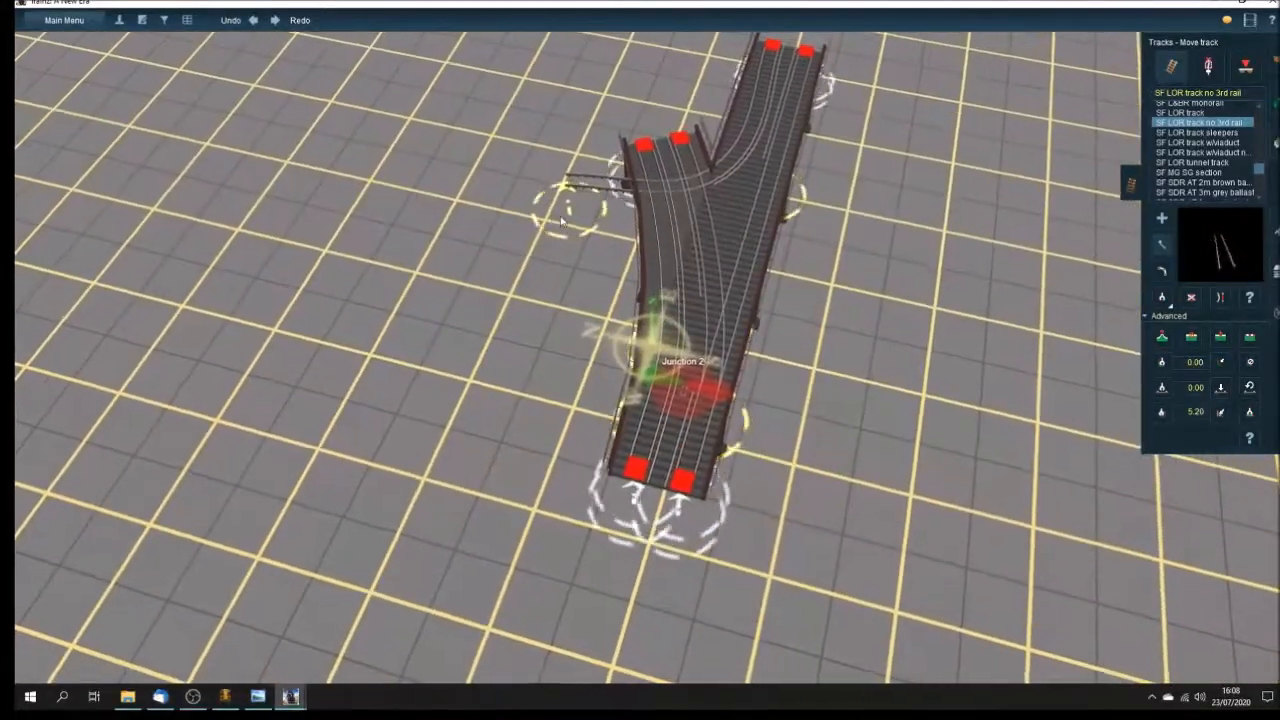
{"action": "left_click_drag", "start_coordinate": [561, 222], "coordinate": [788, 295]}
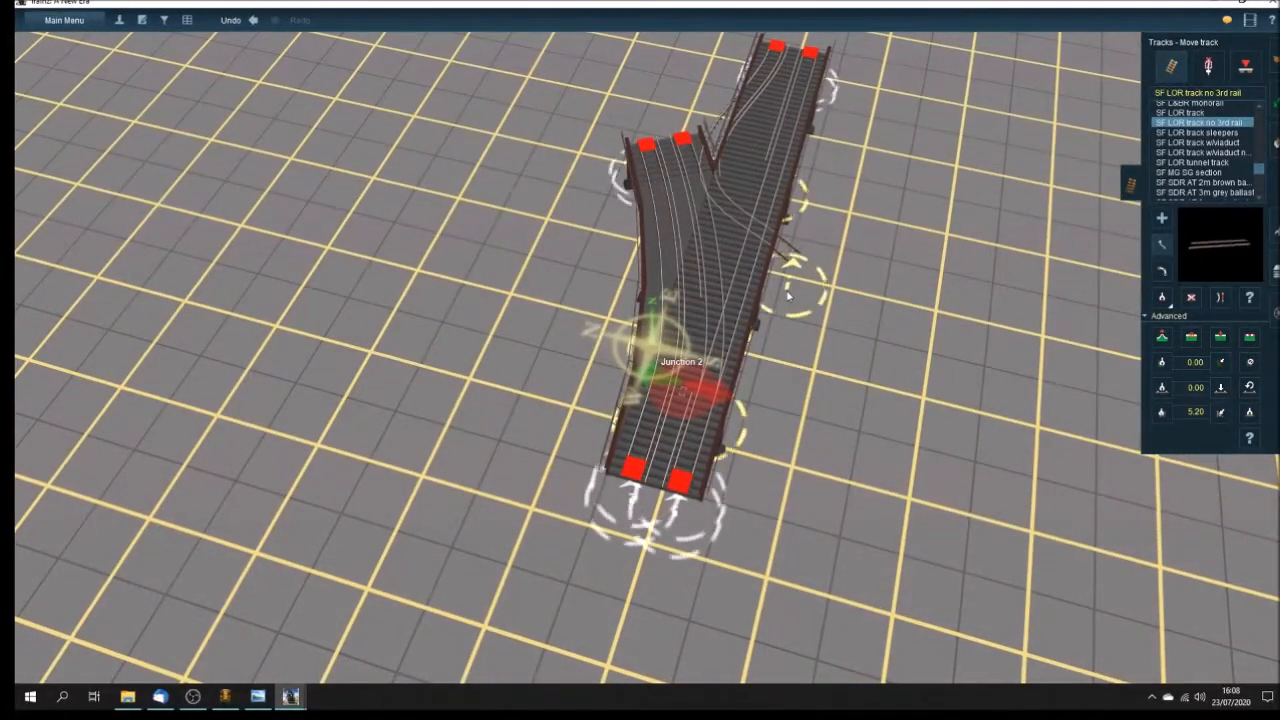
{"action": "key", "text": "Up"}
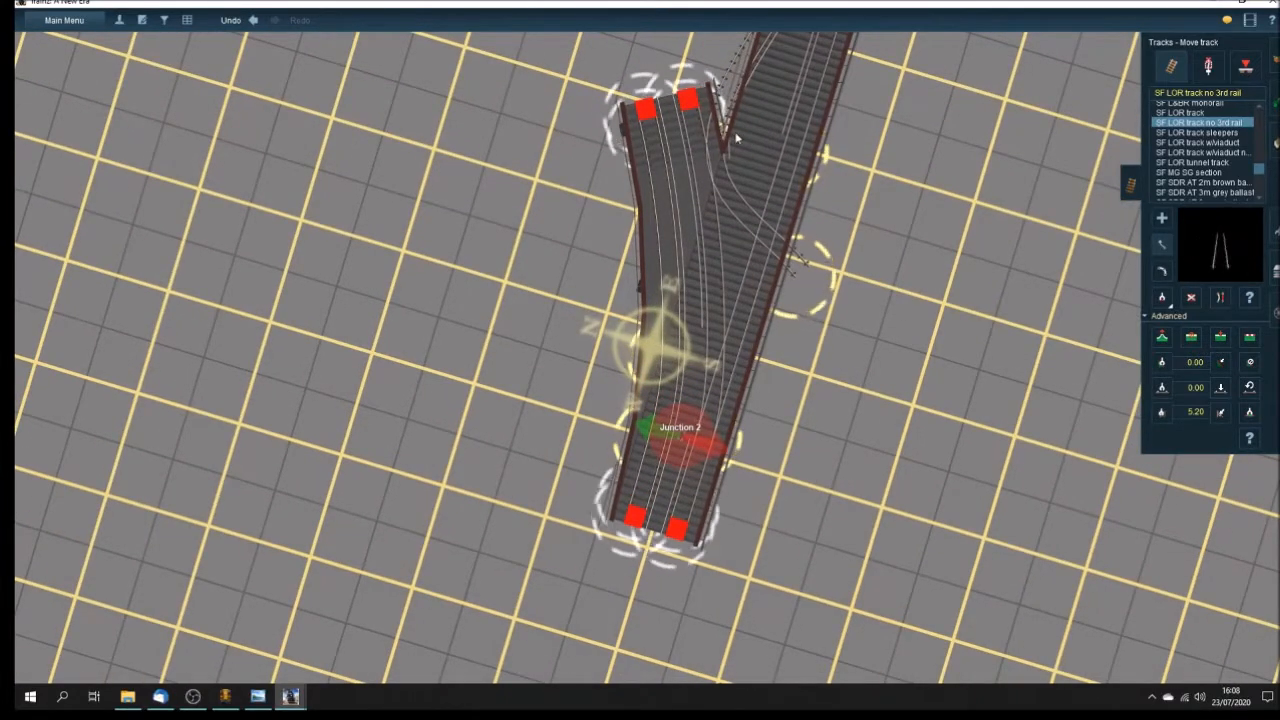
{"action": "key", "text": "Left"}
{"action": "key", "text": "Down"}
{"action": "key", "text": "Left"}
{"action": "key", "text": "Down"}
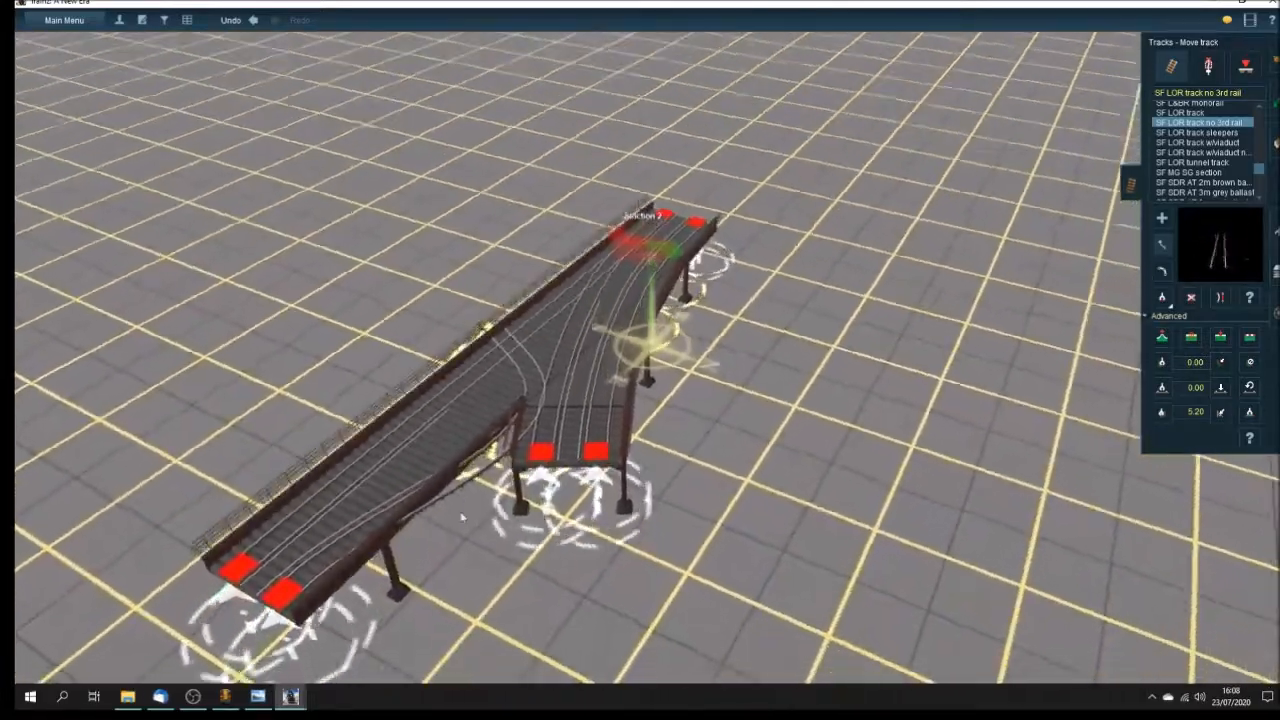
{"action": "key", "text": "Up"}
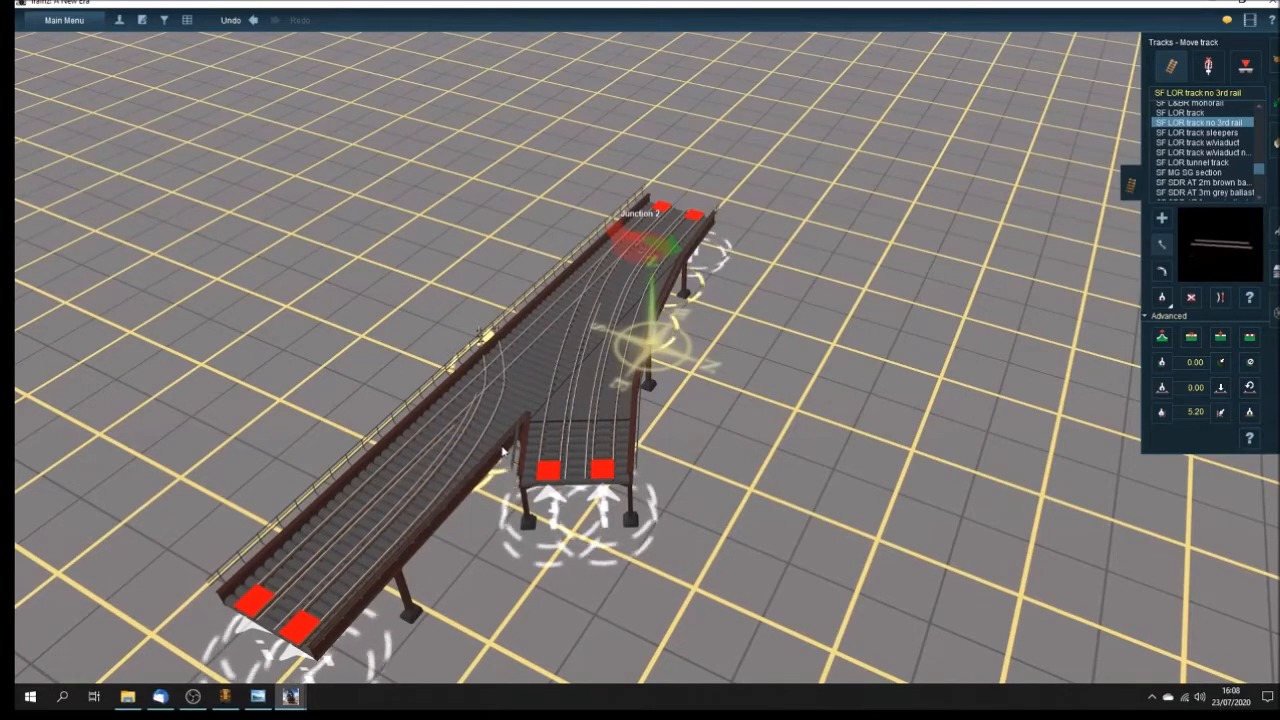
Step: Insert a spline point in the south line at height 5.20, join the new track's free end to it, and adjust the junction's position
{"action": "key", "text": "Right"}
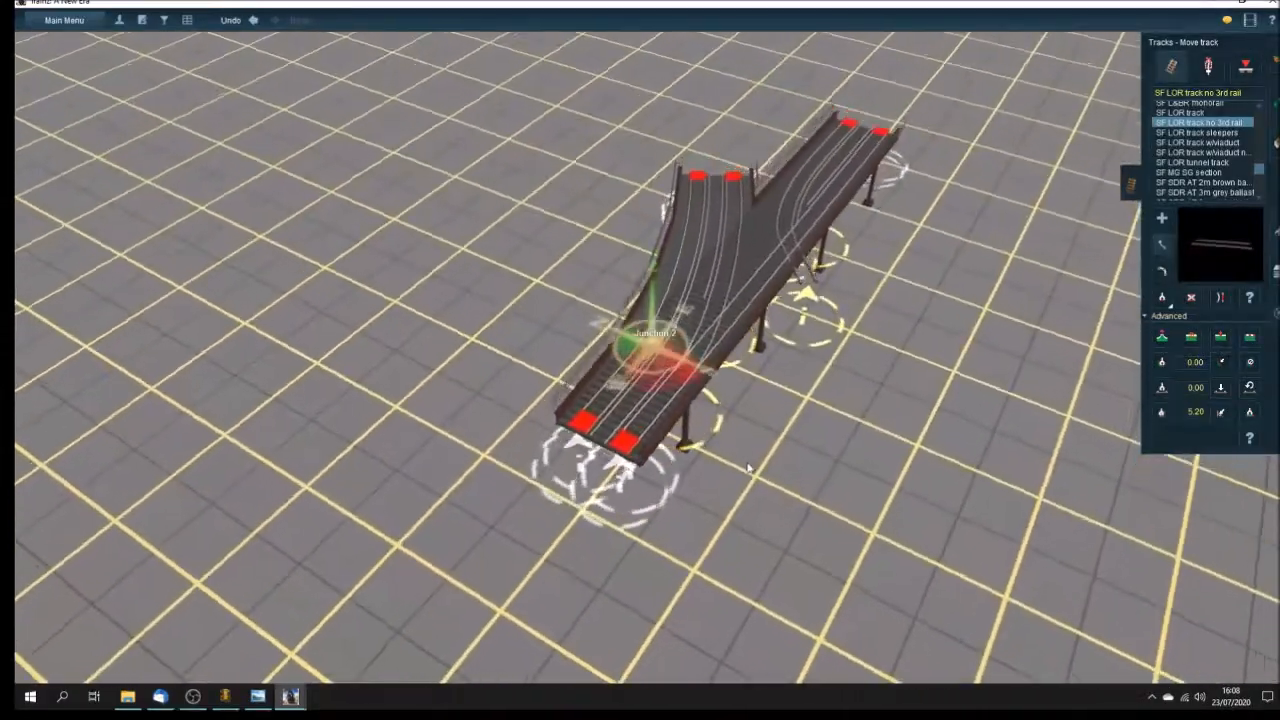
{"action": "key", "text": "Up"}
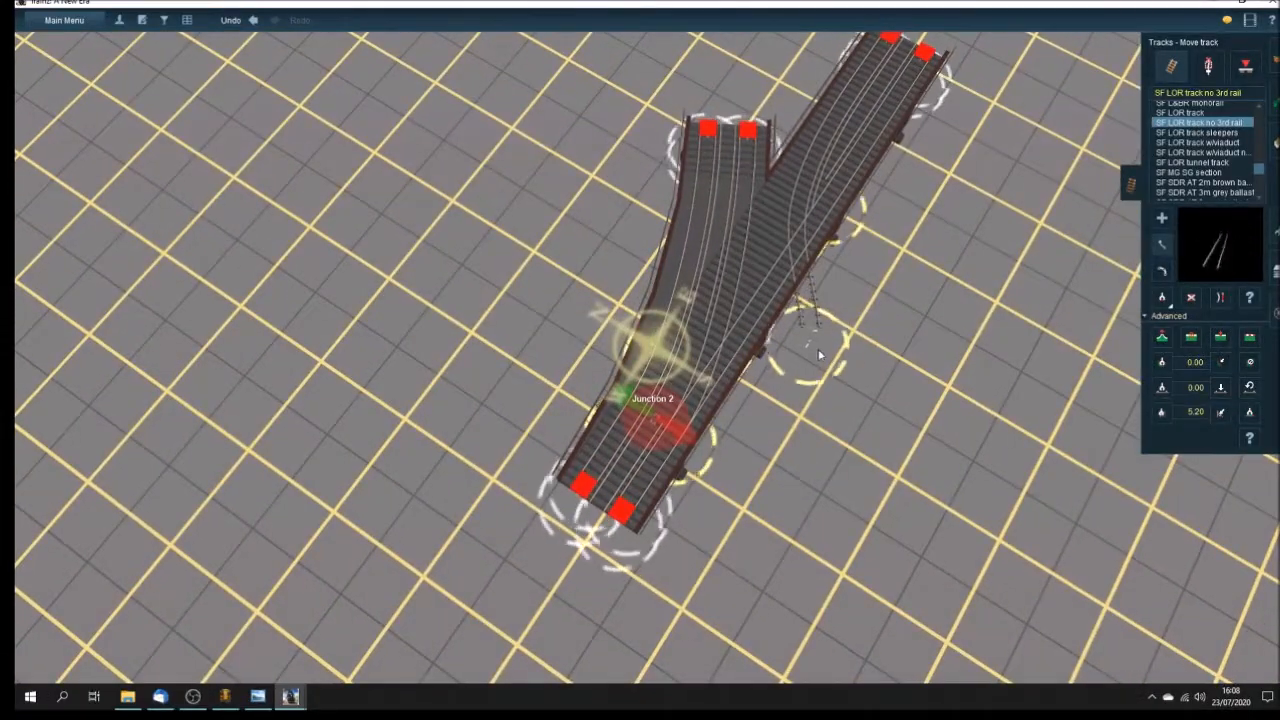
{"action": "left_click", "coordinate": [1219, 340]}
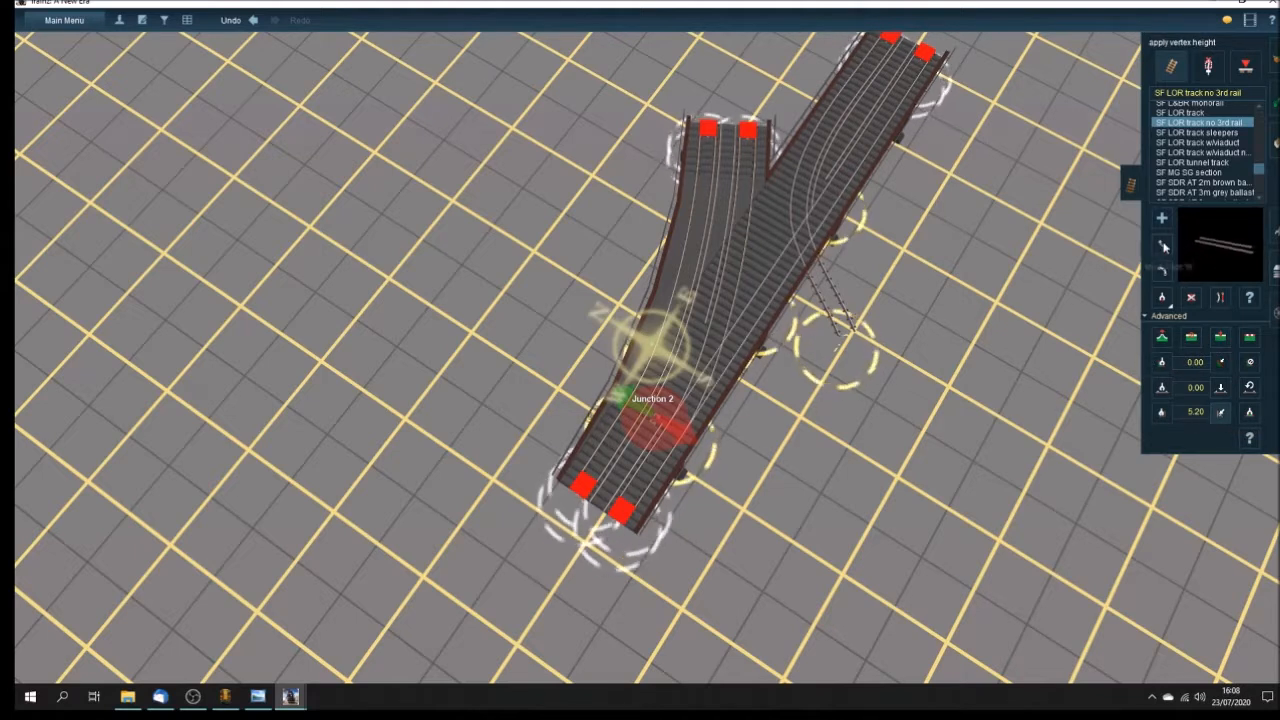
{"action": "left_click", "coordinate": [757, 324]}
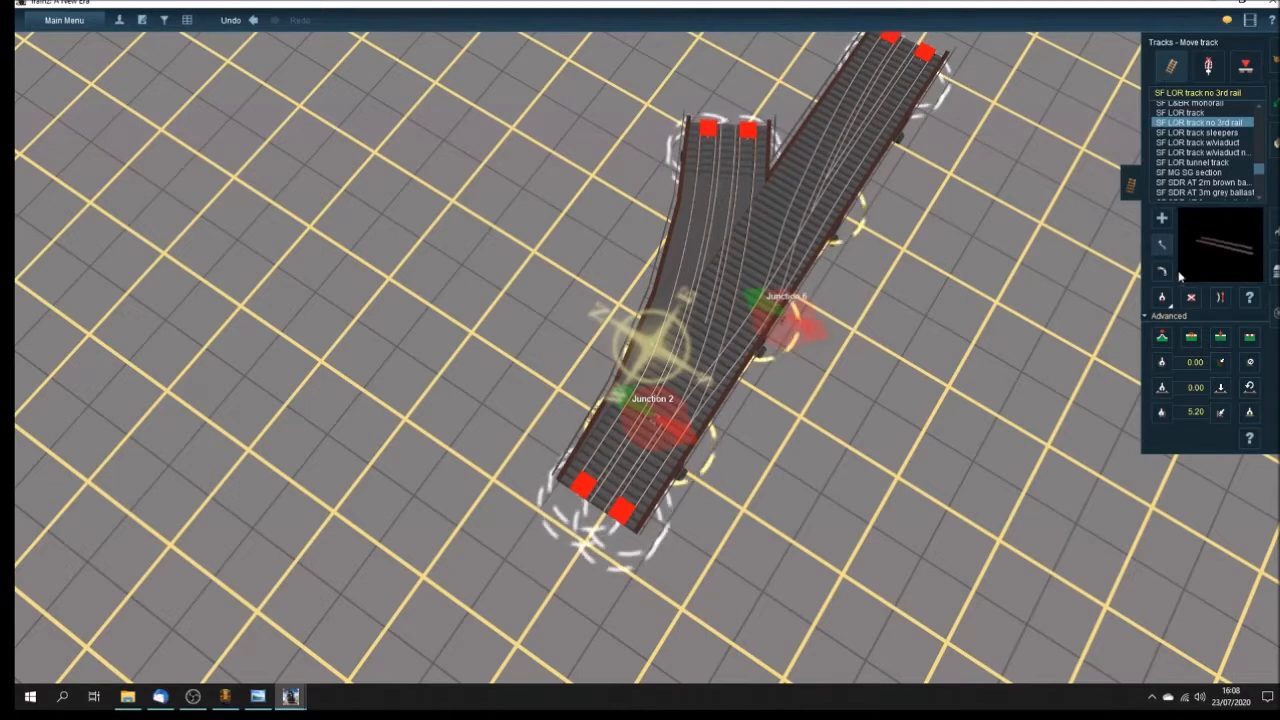
{"action": "left_click_drag", "start_coordinate": [777, 320], "coordinate": [760, 320]}
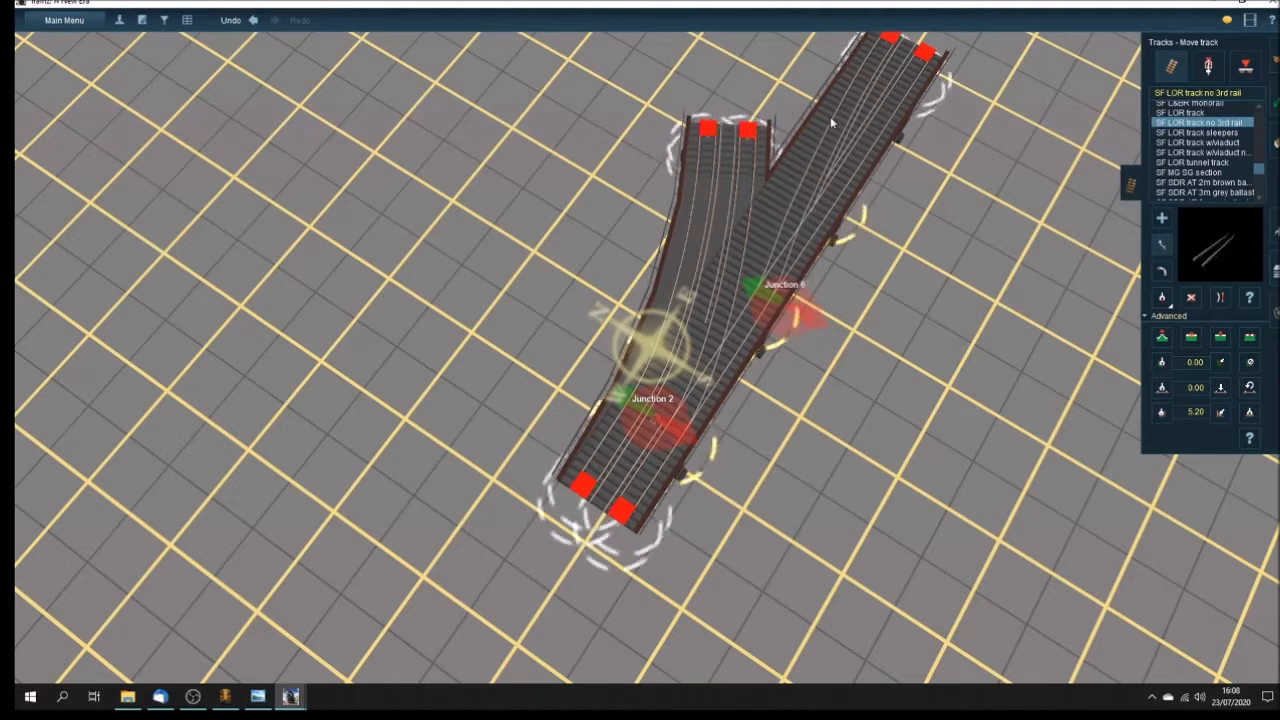
Step: Move the connecting track's spline point near the deck fork slightly toward the fork to realign the bend beyond Junction 6
{"action": "left_click", "coordinate": [1220, 338]}
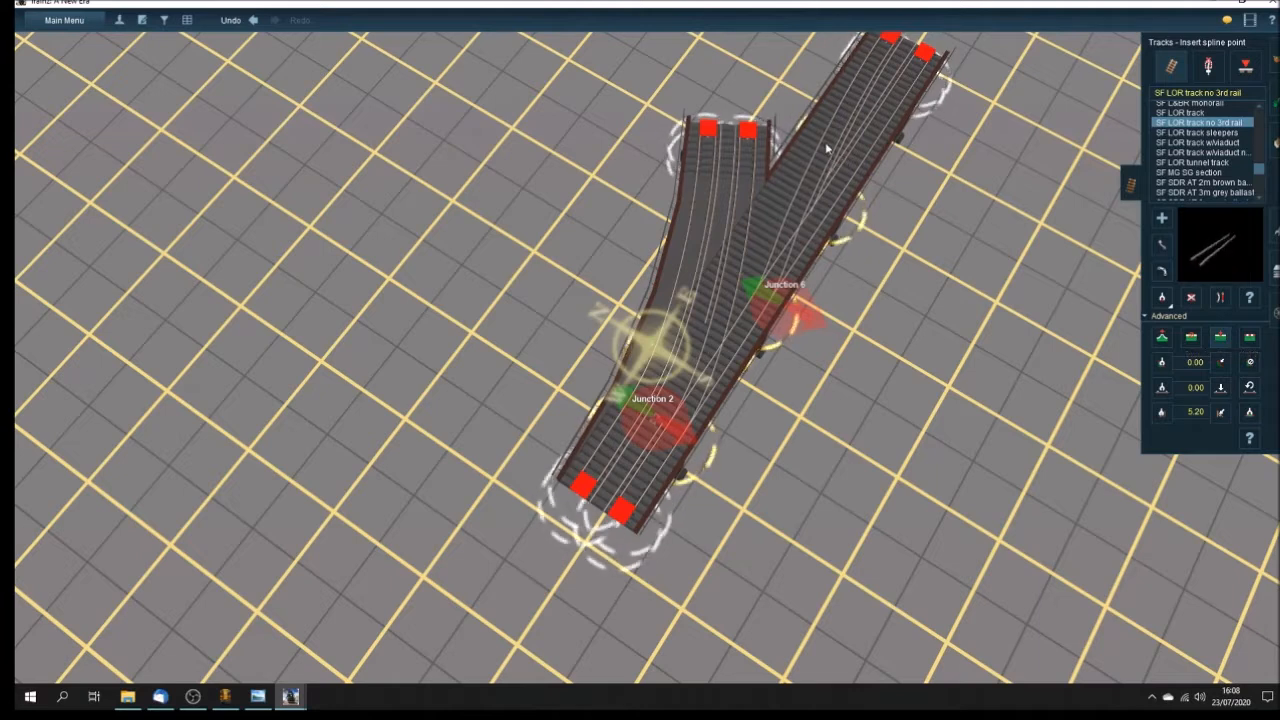
{"action": "left_click", "coordinate": [1221, 298]}
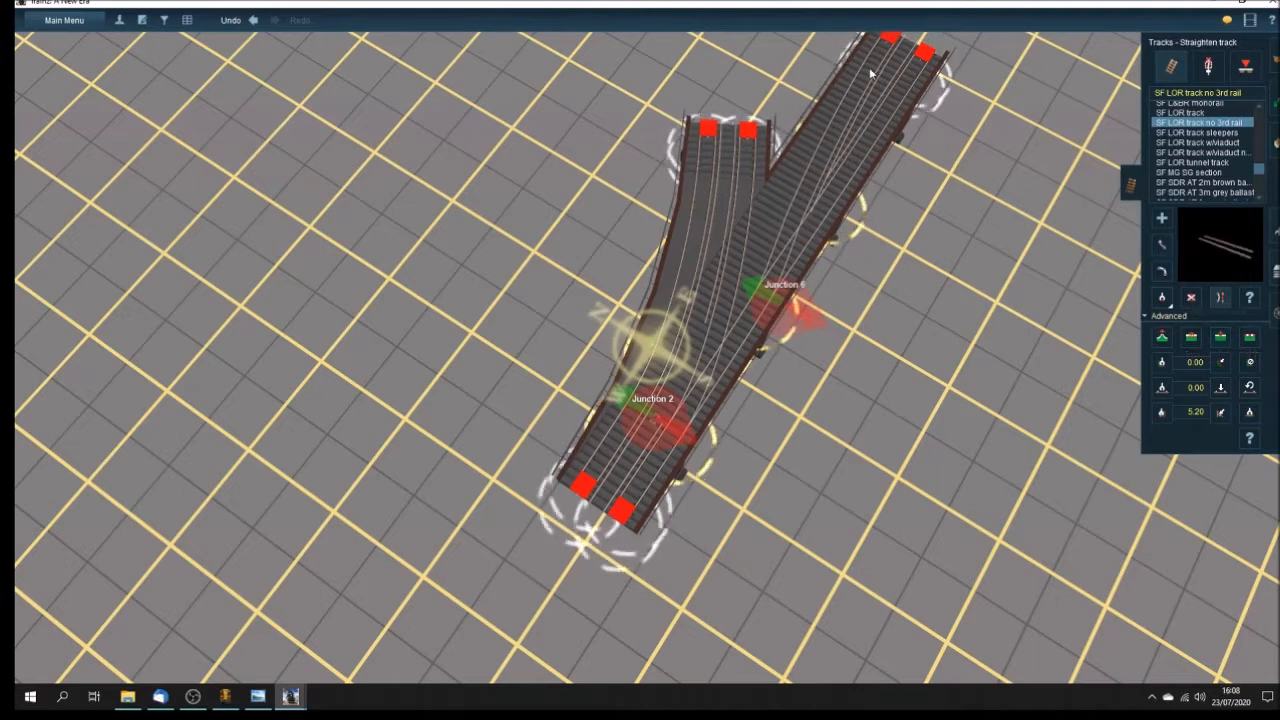
{"action": "key", "text": "m"}
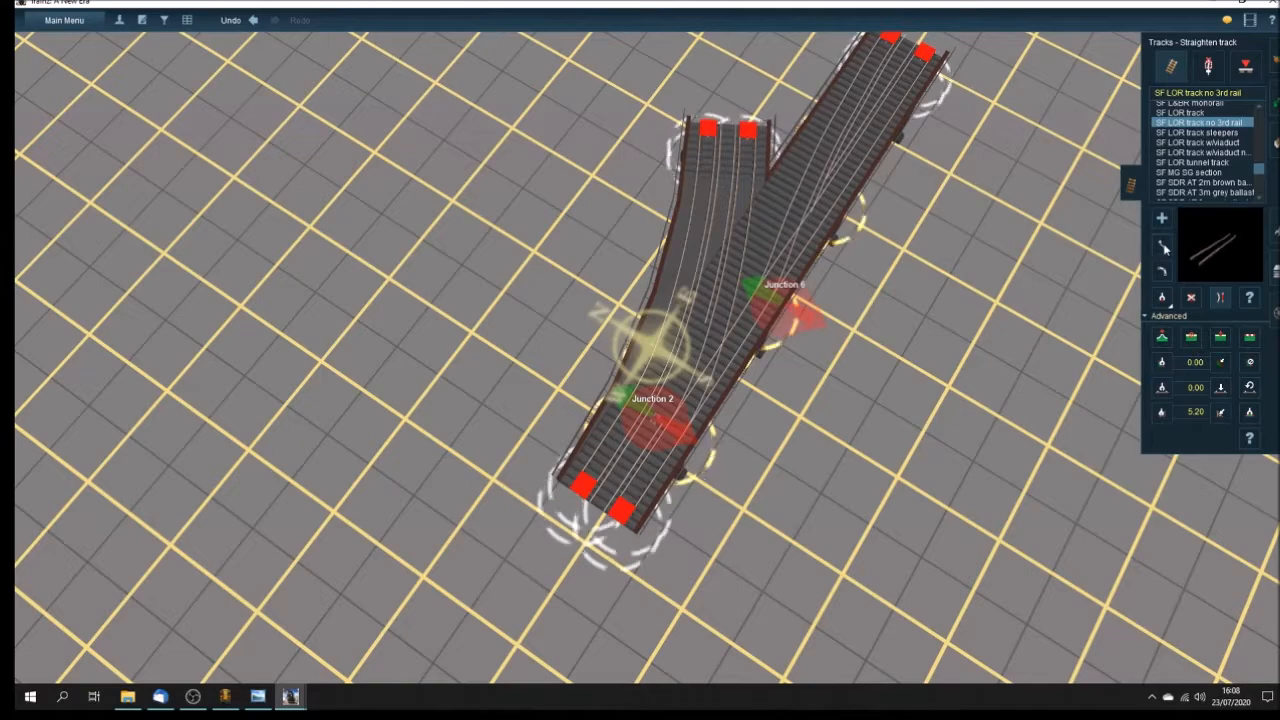
{"action": "key", "text": "Up"}
{"action": "right_click", "coordinate": [770, 132]}
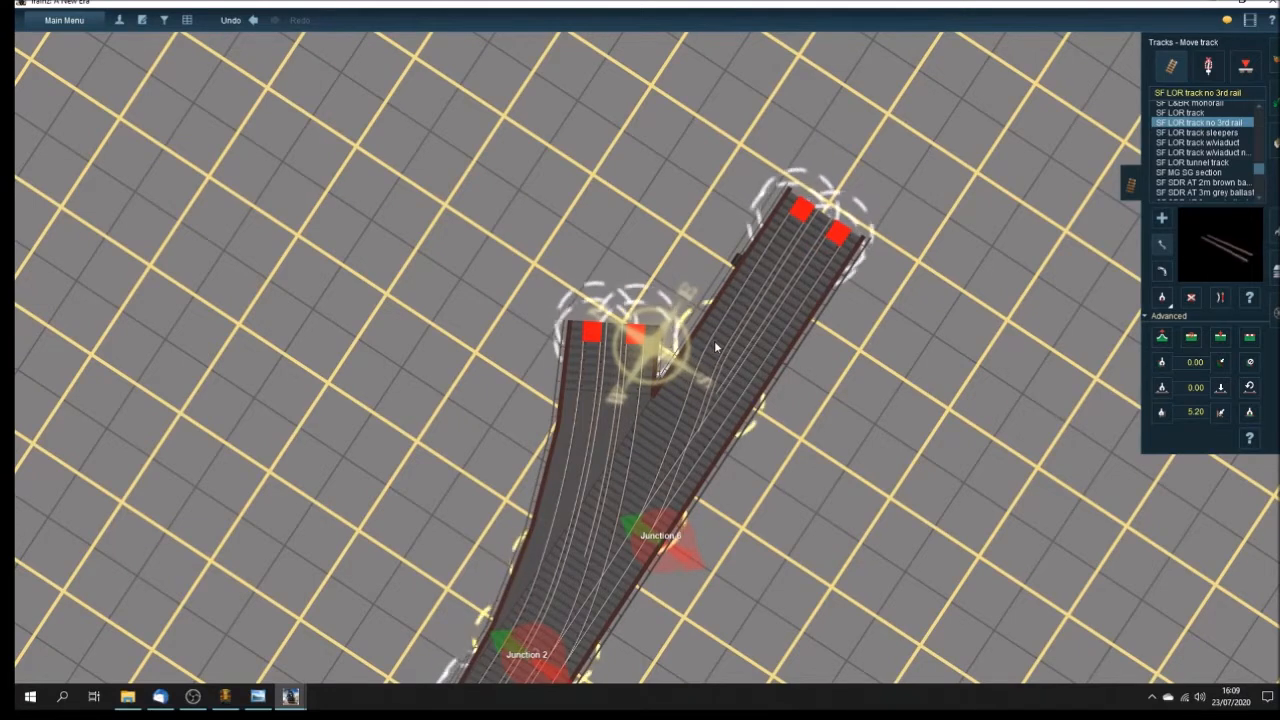
{"action": "left_click_drag", "start_coordinate": [708, 357], "coordinate": [693, 347]}
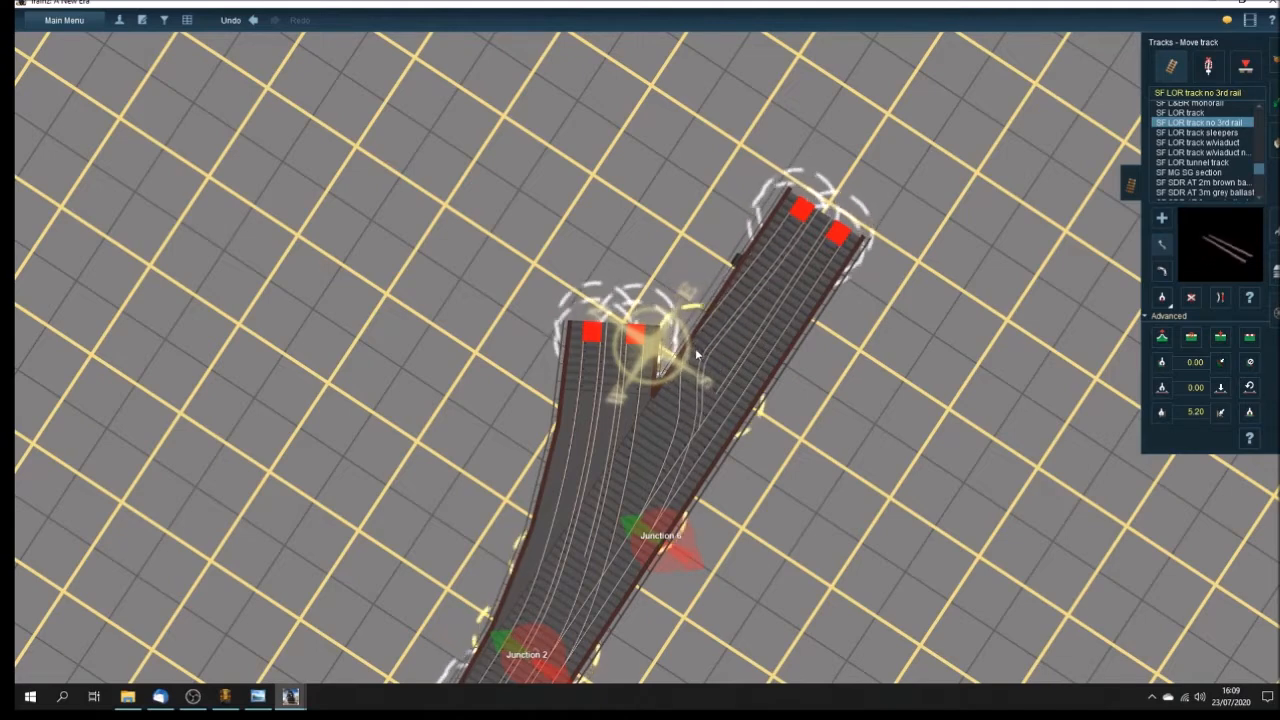
Step: Straighten the track sections beyond Junction 6 along the main deck, leaving the connecting curve aligned with the deck
{"action": "right_click_drag", "start_coordinate": [712, 437], "coordinate": [580, 413]}
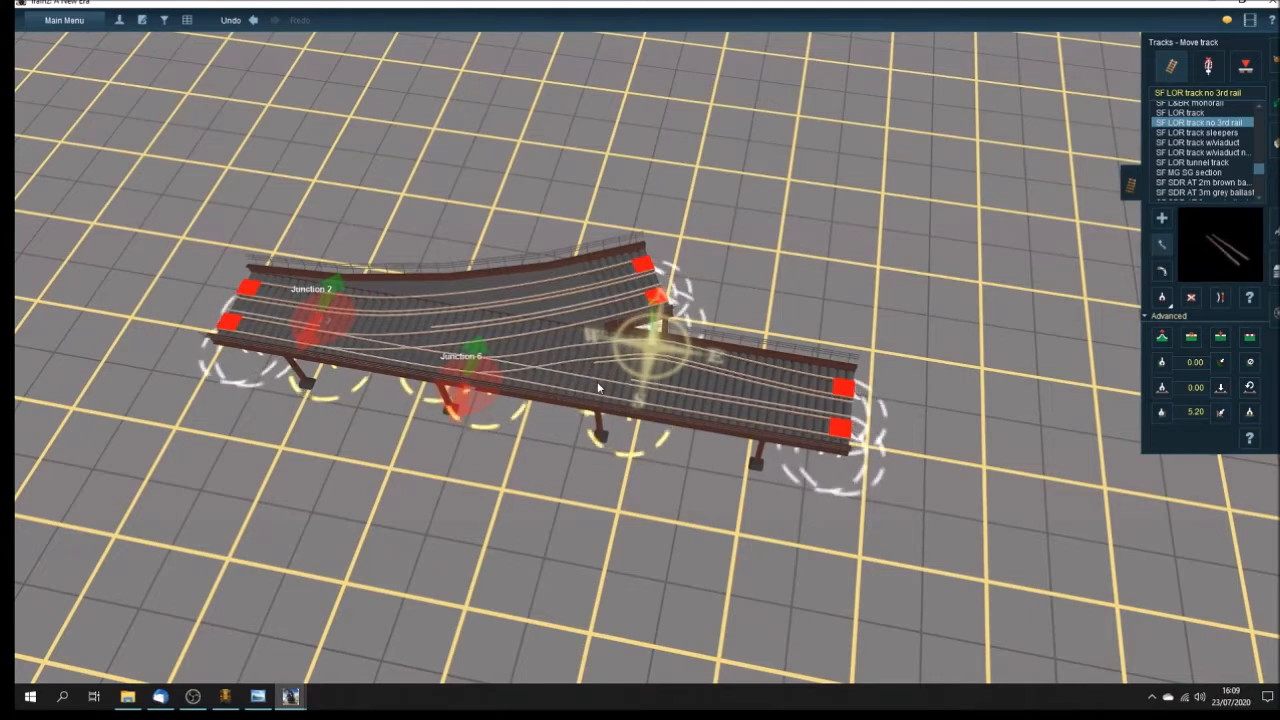
{"action": "right_click_drag", "start_coordinate": [641, 386], "coordinate": [640, 405]}
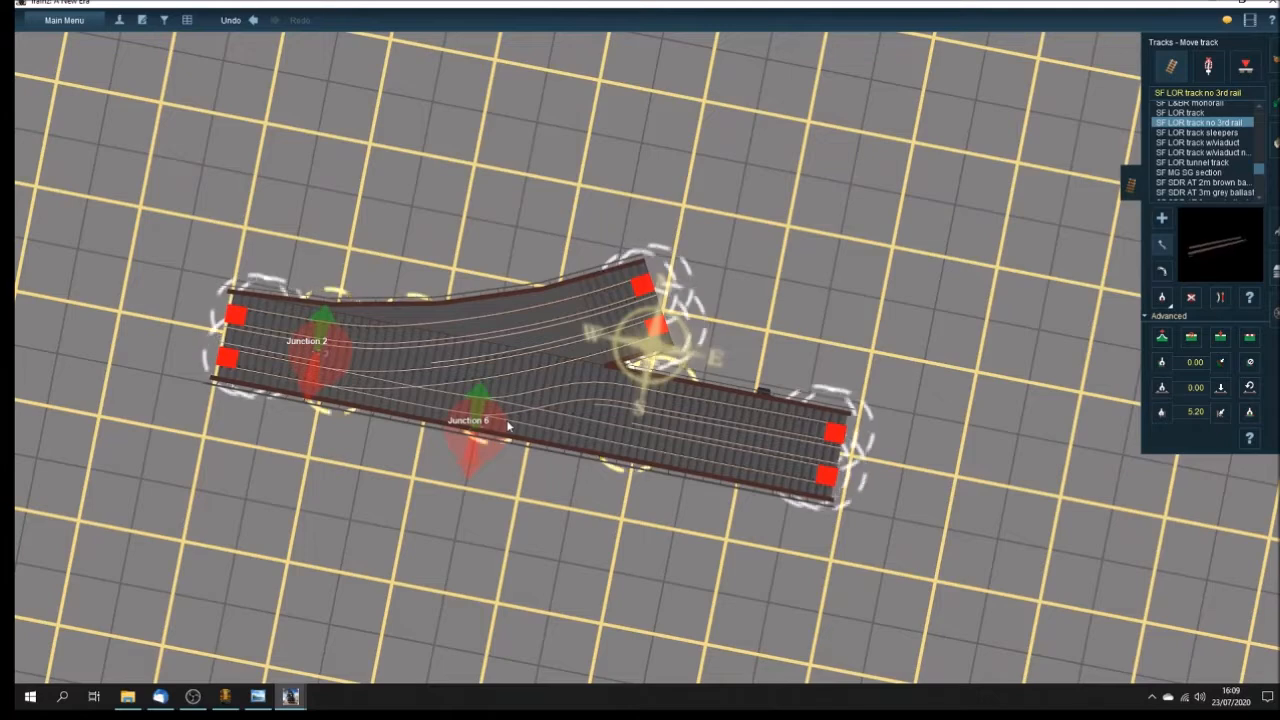
{"action": "left_click", "coordinate": [1220, 298]}
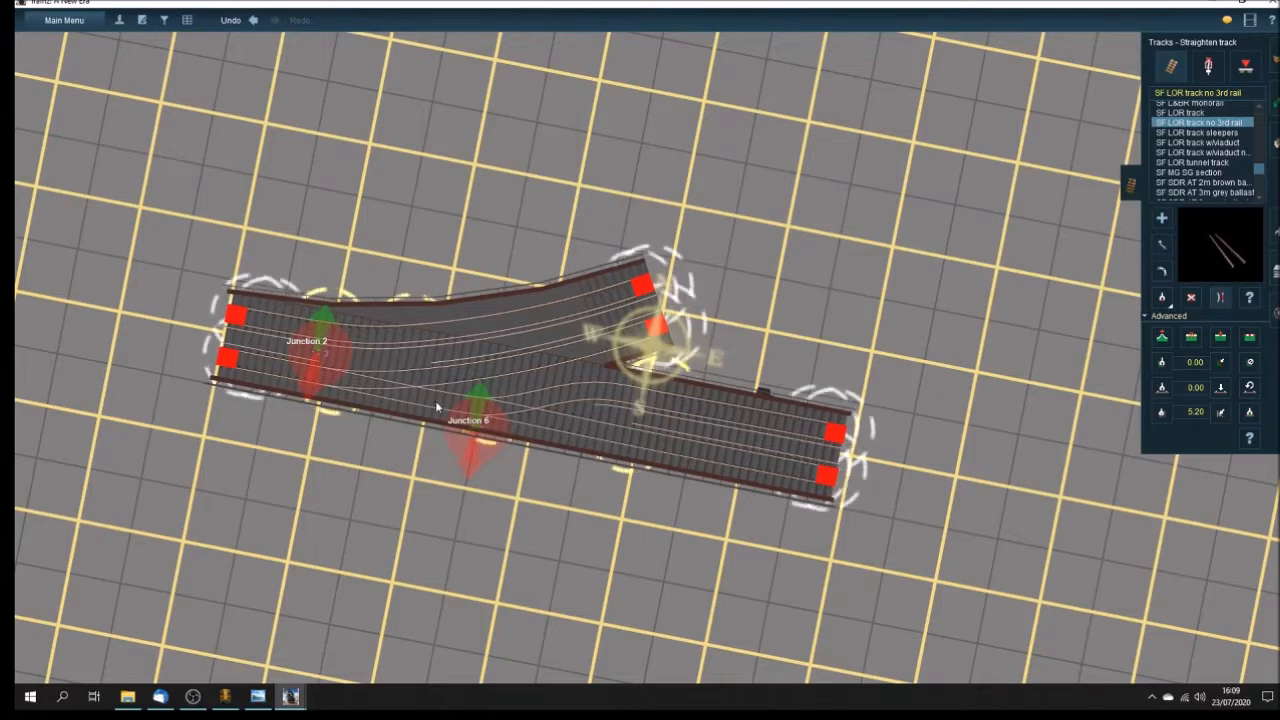
{"action": "right_click_drag", "start_coordinate": [555, 428], "coordinate": [682, 449]}
{"action": "right_click_drag", "start_coordinate": [610, 421], "coordinate": [732, 406]}
{"action": "left_click", "coordinate": [1161, 244]}
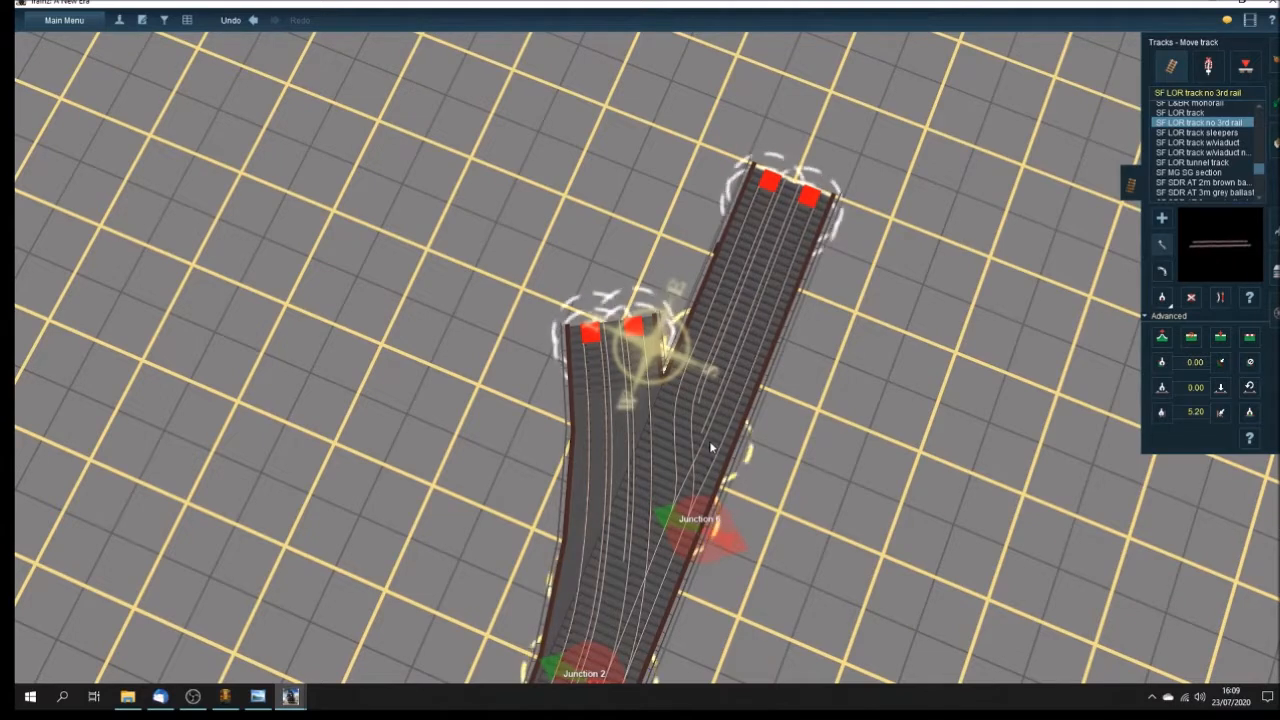
{"action": "left_click", "coordinate": [1220, 297]}
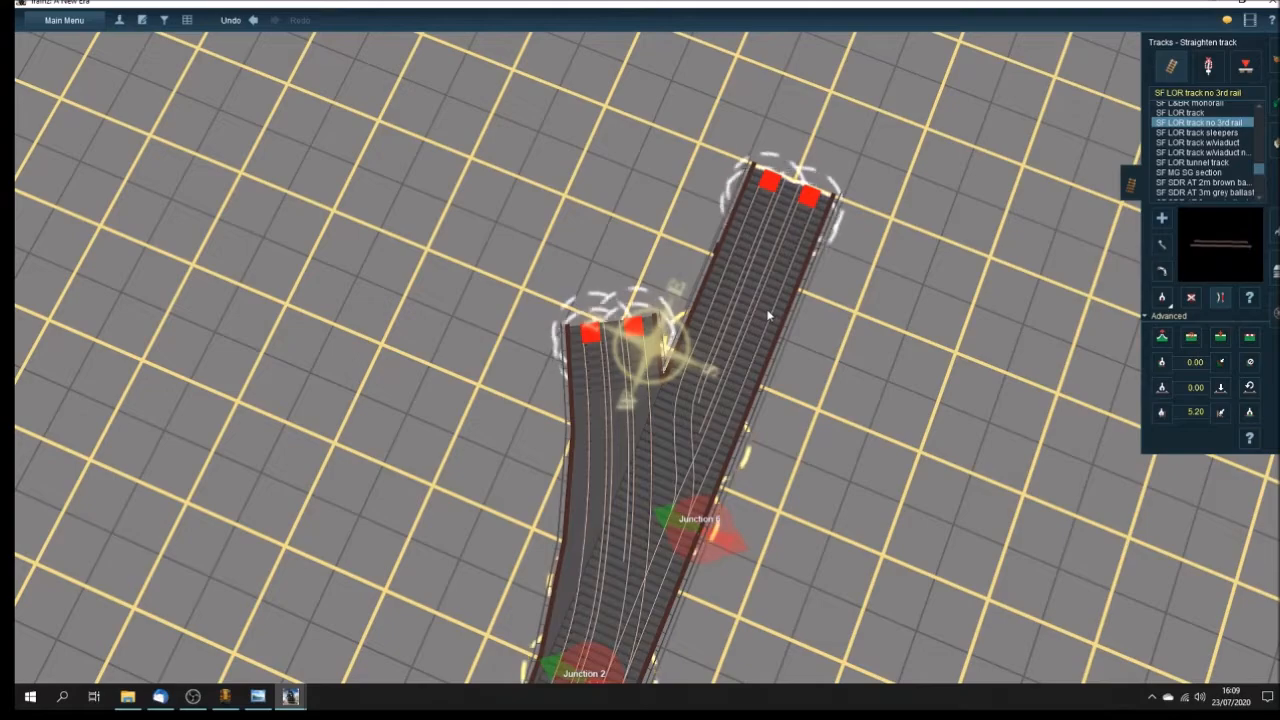
Step: Inspect the laid tracks and both junction levers on the deck from all sides
{"action": "key", "text": "Down"}
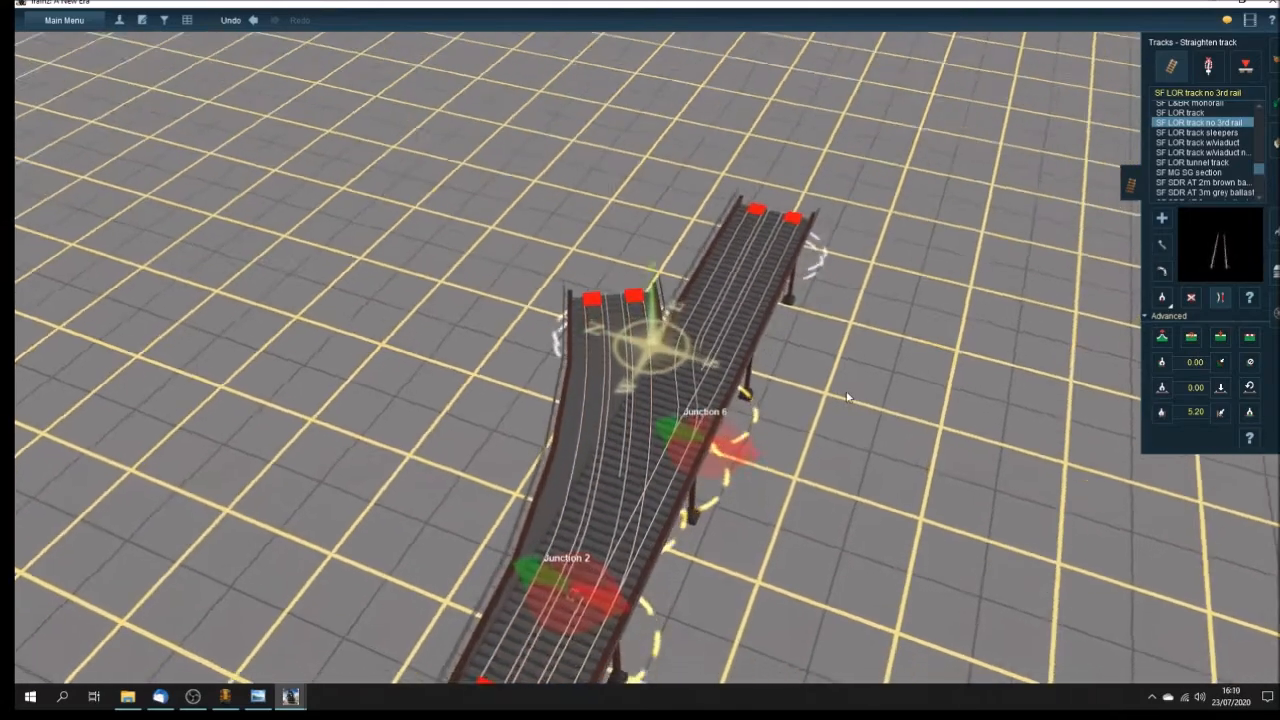
{"action": "key", "text": "Left"}
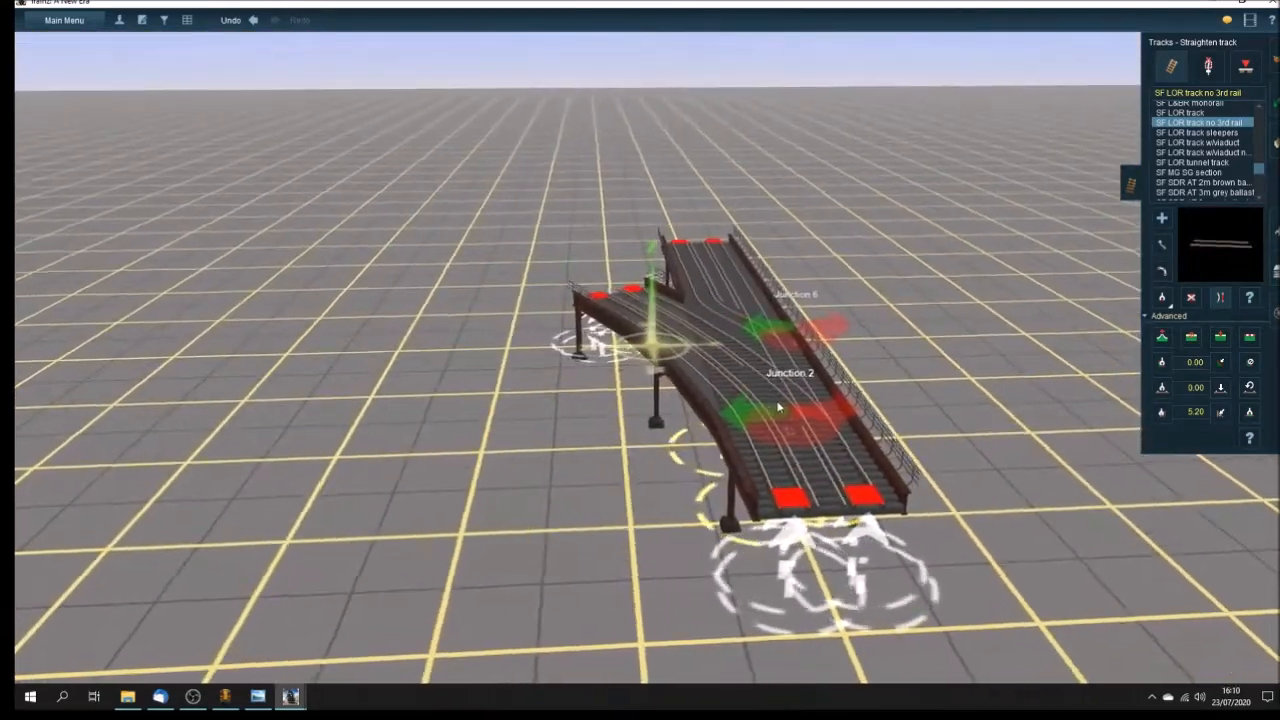
{"action": "key", "text": "Right"}
{"action": "key", "text": "Right"}
{"action": "key", "text": "Up"}
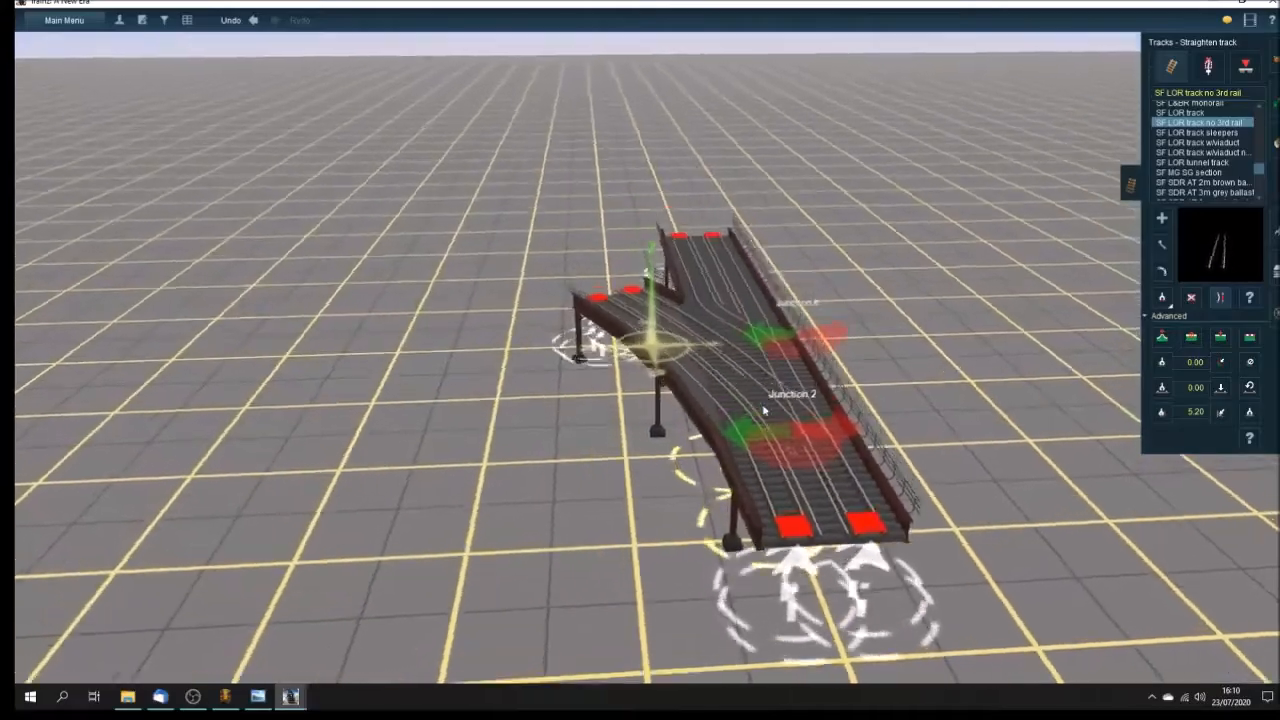
{"action": "key", "text": "Right"}
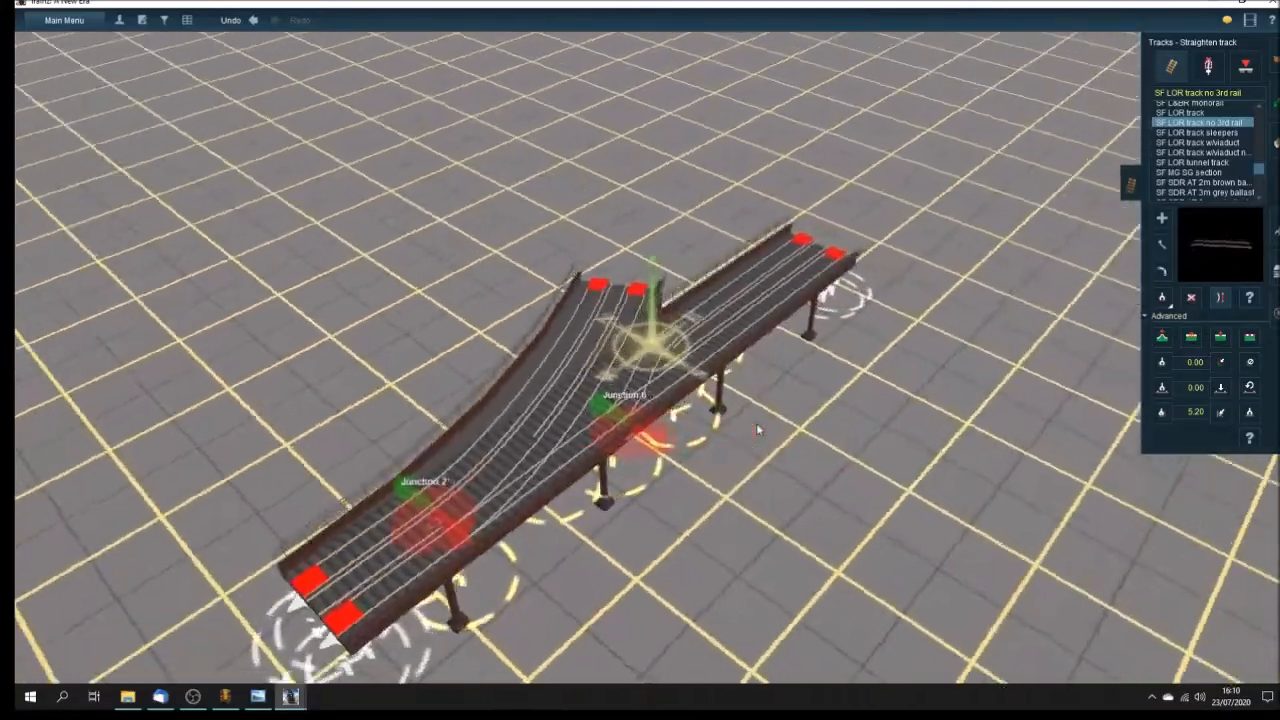
{"action": "key", "text": "Right"}
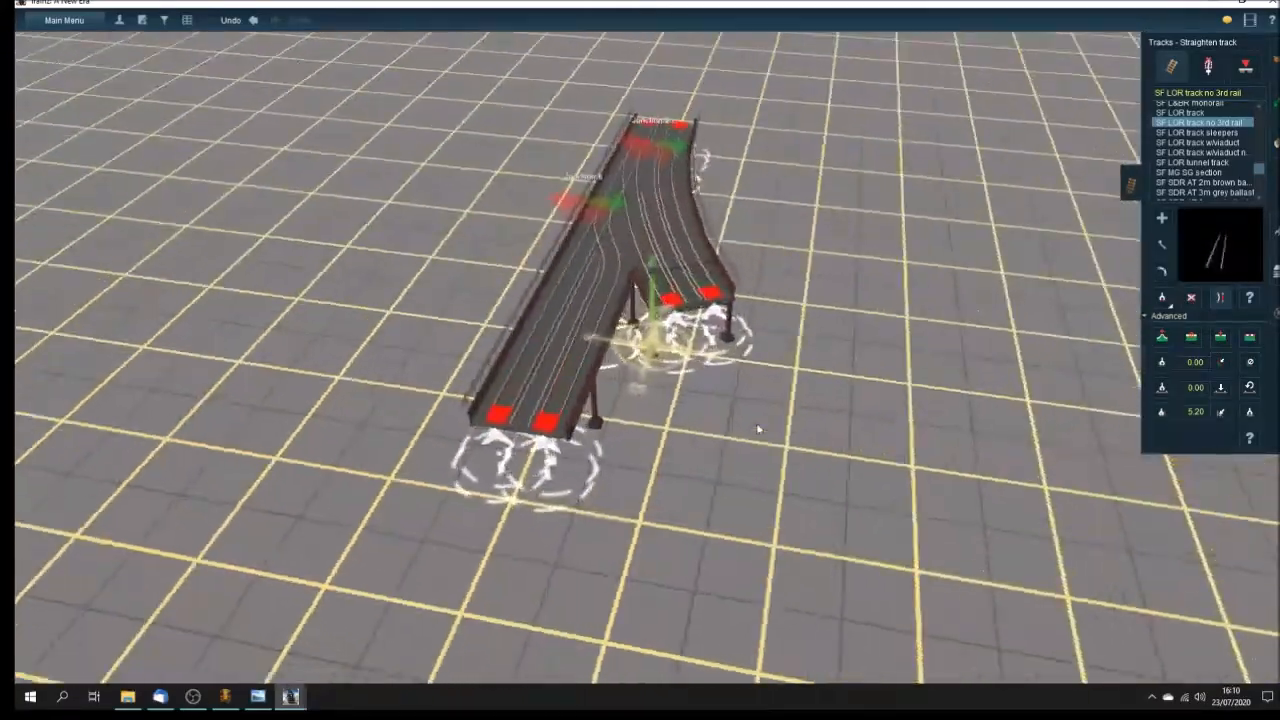
{"action": "key", "text": "Right"}
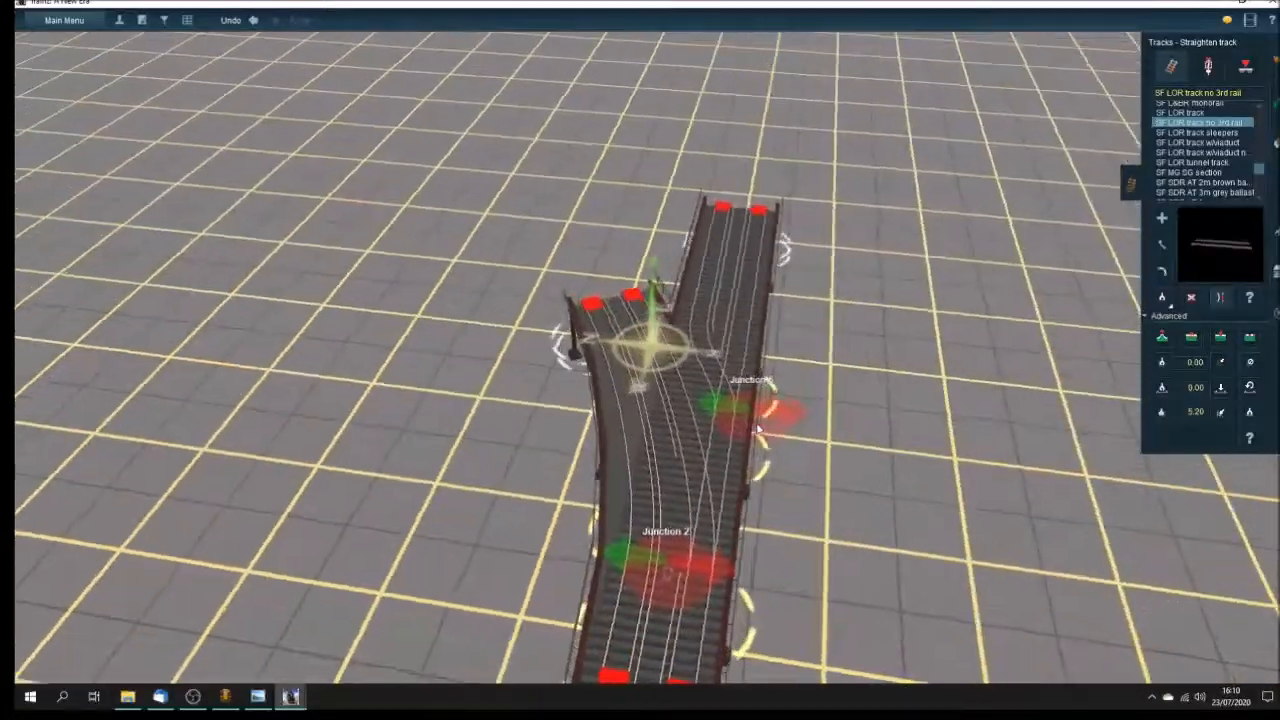
{"action": "key", "text": "Right"}
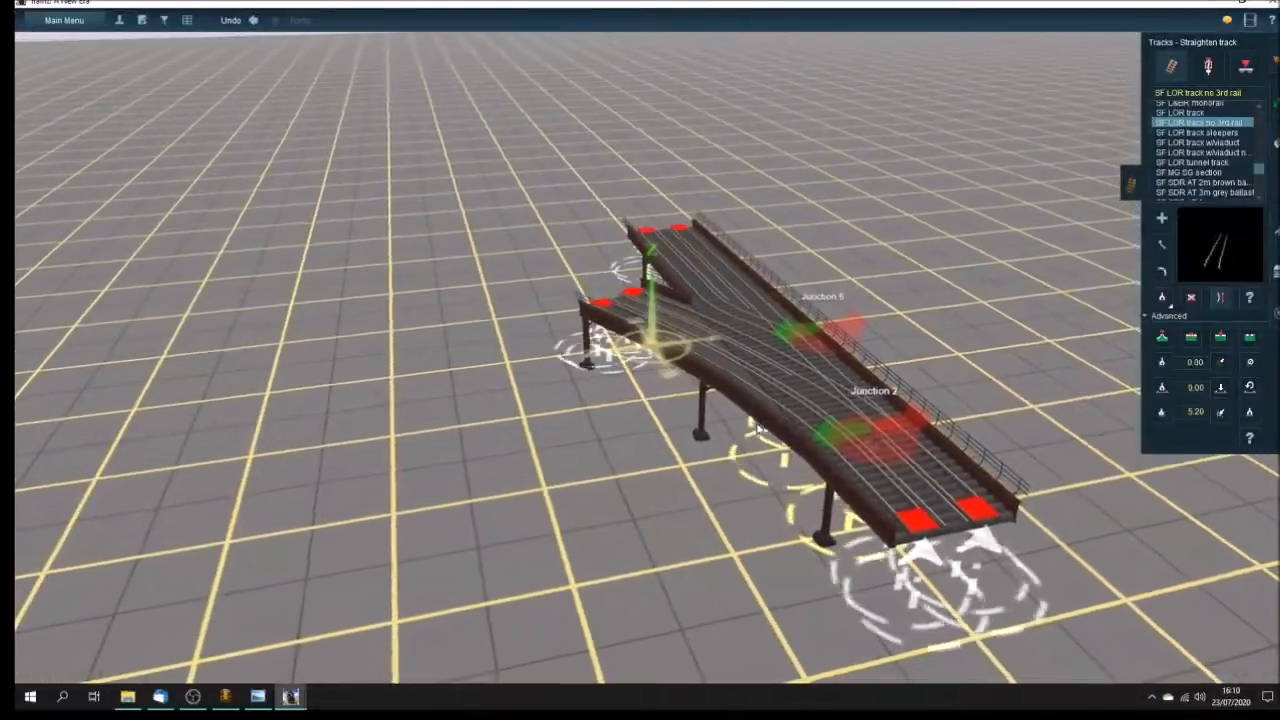
{"action": "key", "text": "Right"}
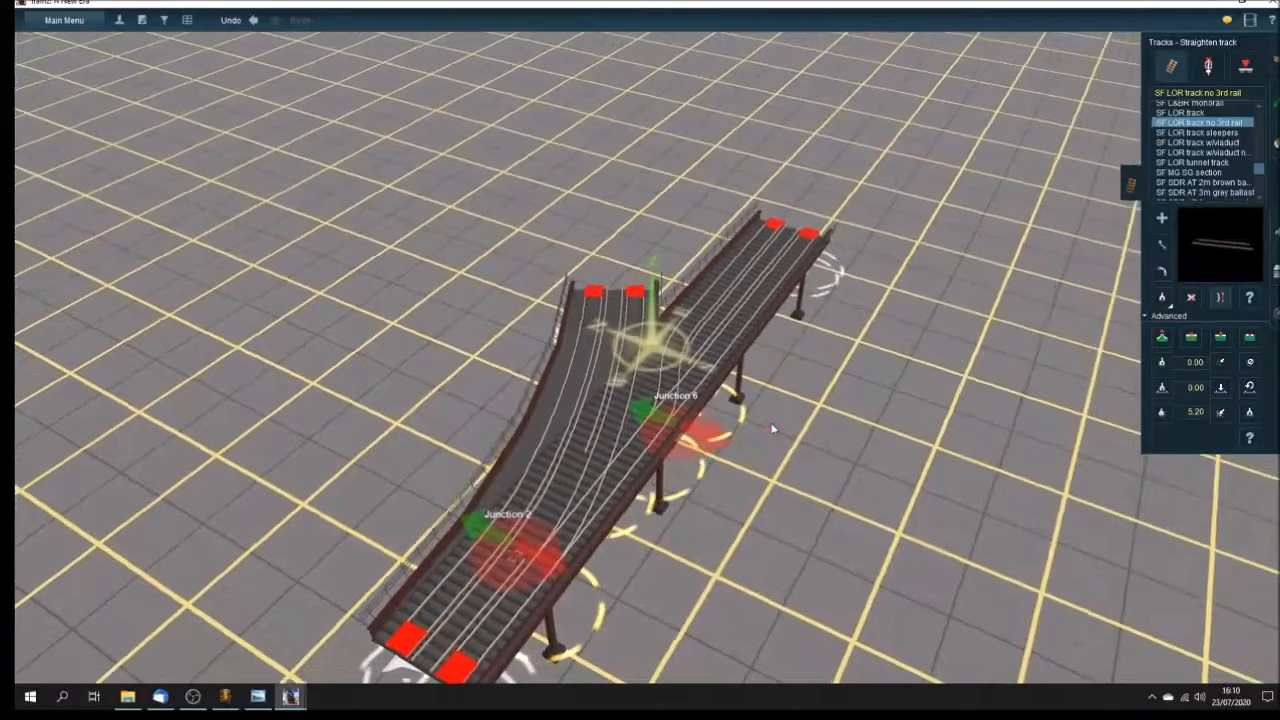
{"action": "key", "text": "Right"}
Step: Save the new route and session as "junction test"
{"action": "left_click", "coordinate": [64, 20]}
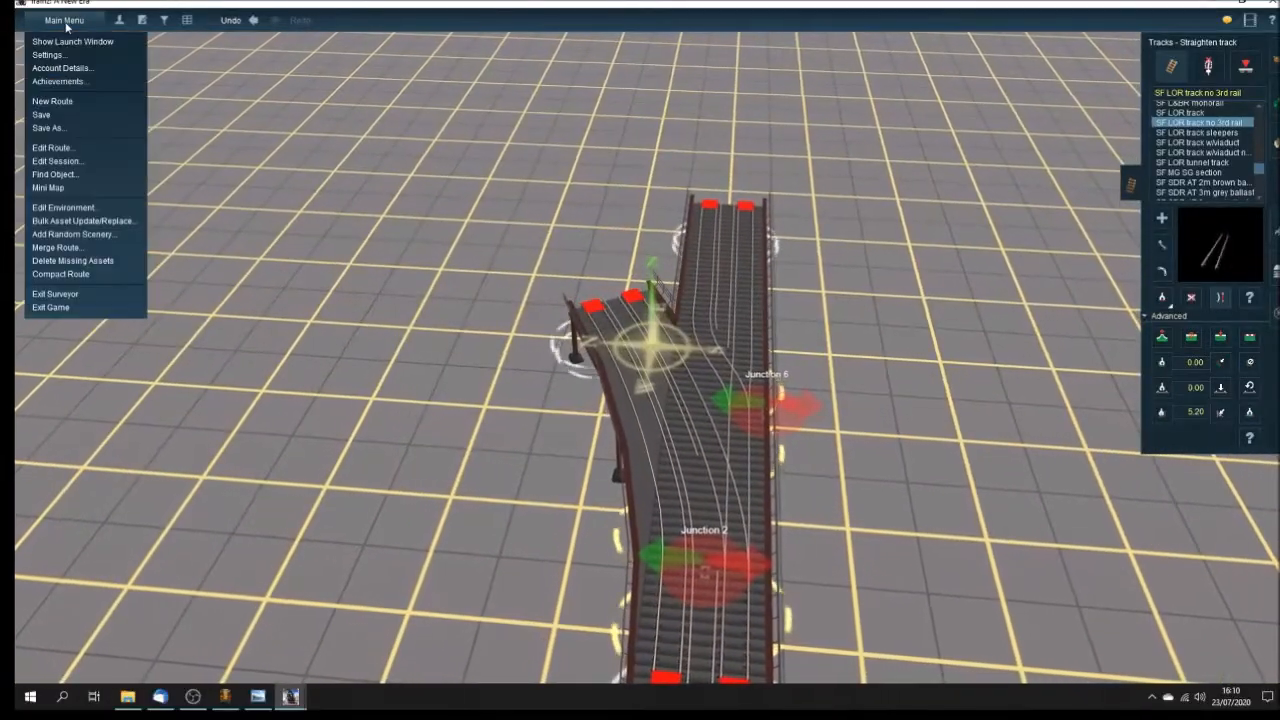
{"action": "left_click", "coordinate": [72, 127]}
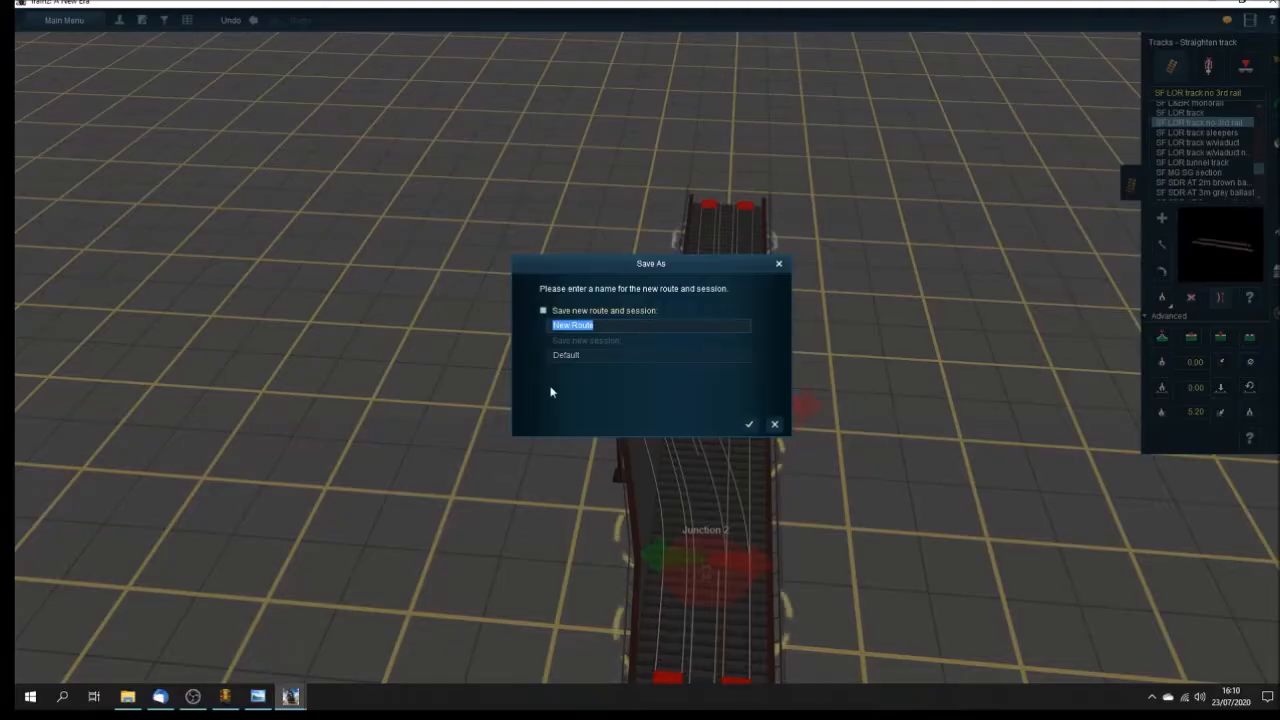
{"action": "type", "text": "junc"}
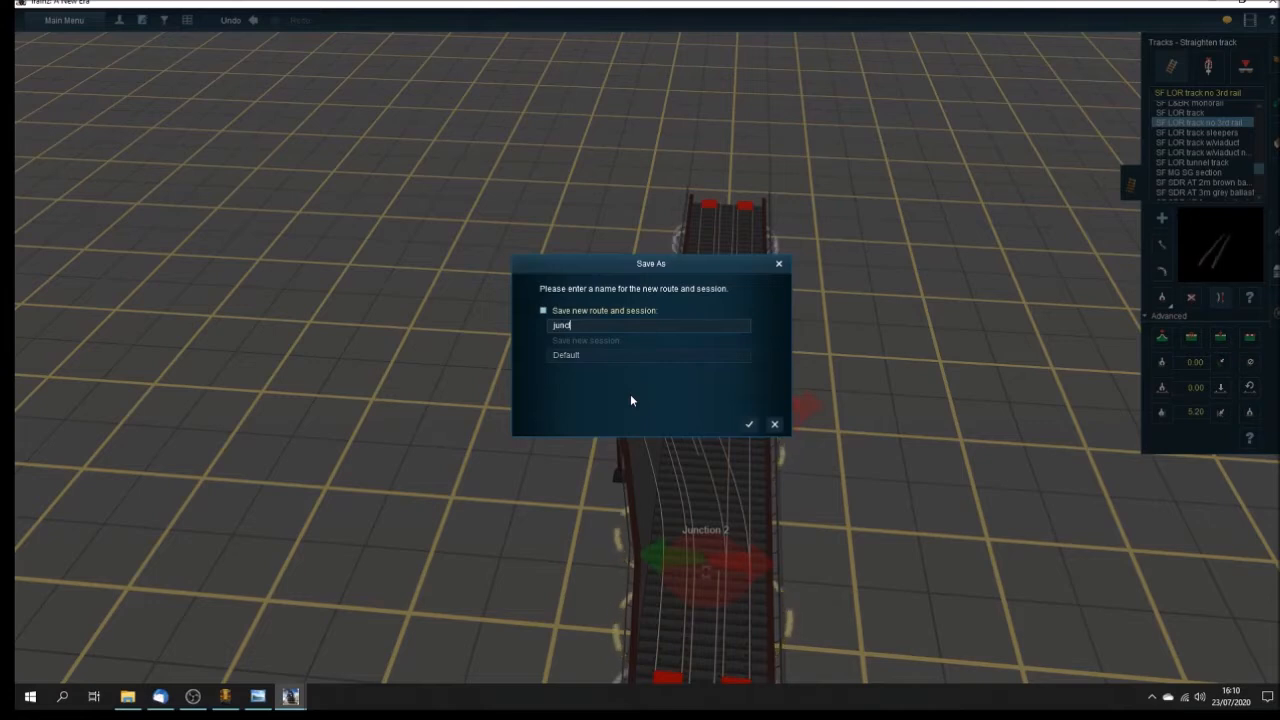
{"action": "type", "text": "tion test"}
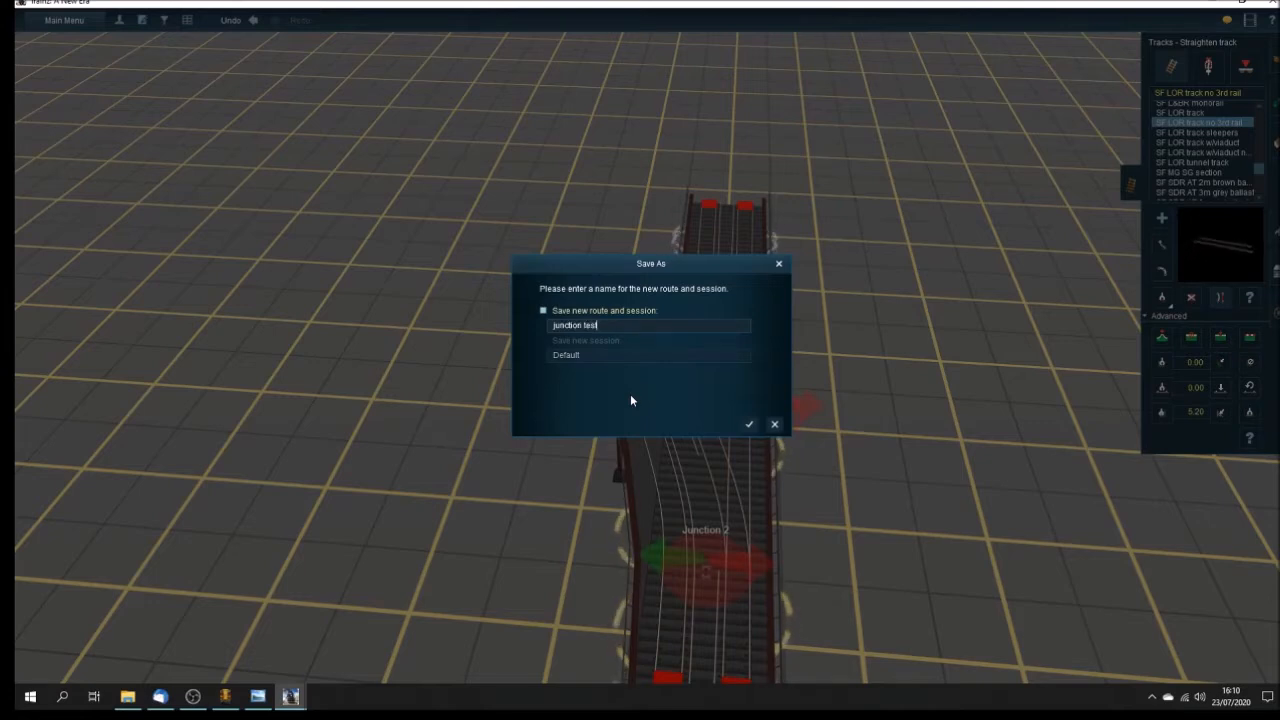
{"action": "left_click", "coordinate": [749, 424]}
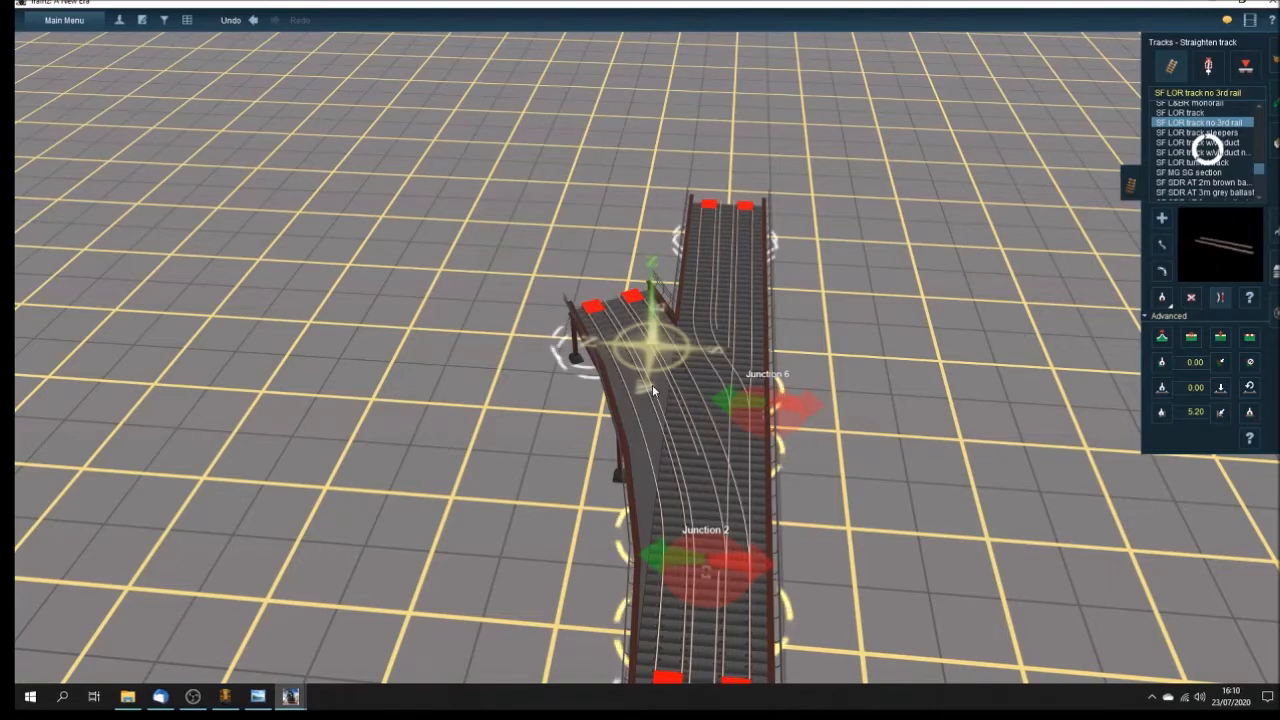
Step: Examine the saved junction's track ends, from the single-deck end round to the forked branch end
{"action": "key", "text": "Down"}
{"action": "key", "text": "Up"}
{"action": "key", "text": "Down"}
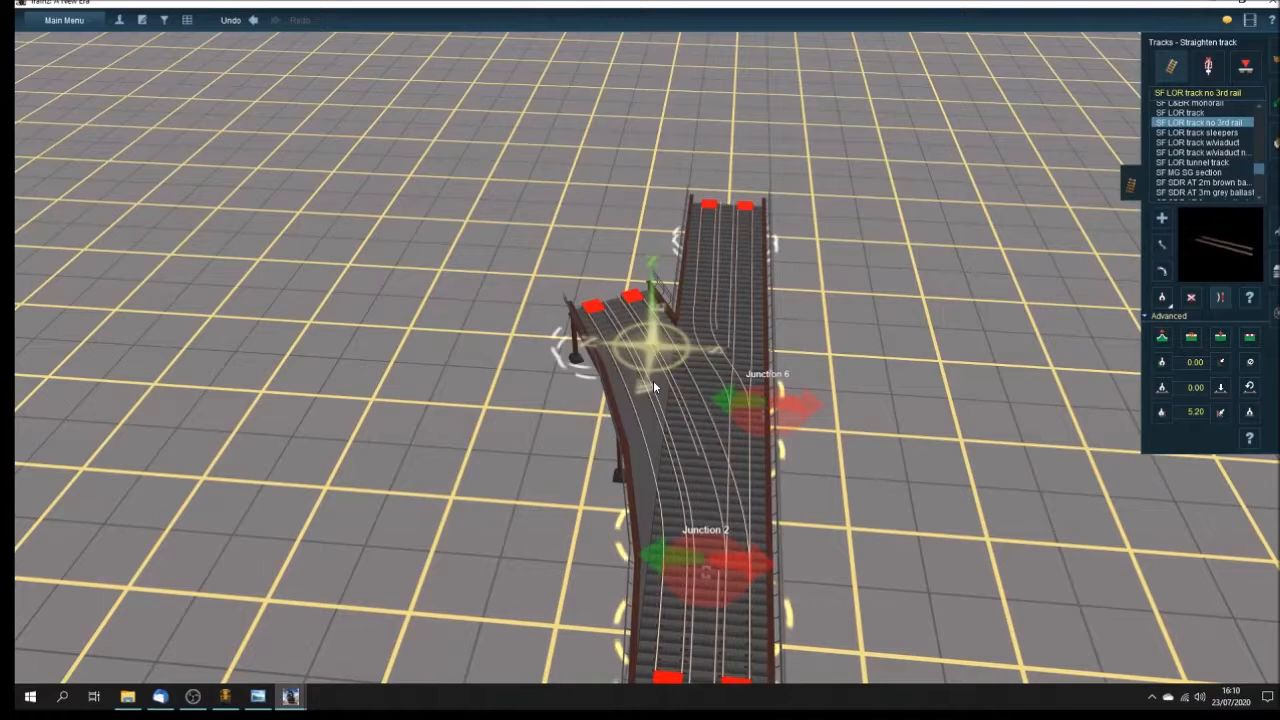
{"action": "key", "text": "Left"}
{"action": "key", "text": "Right"}
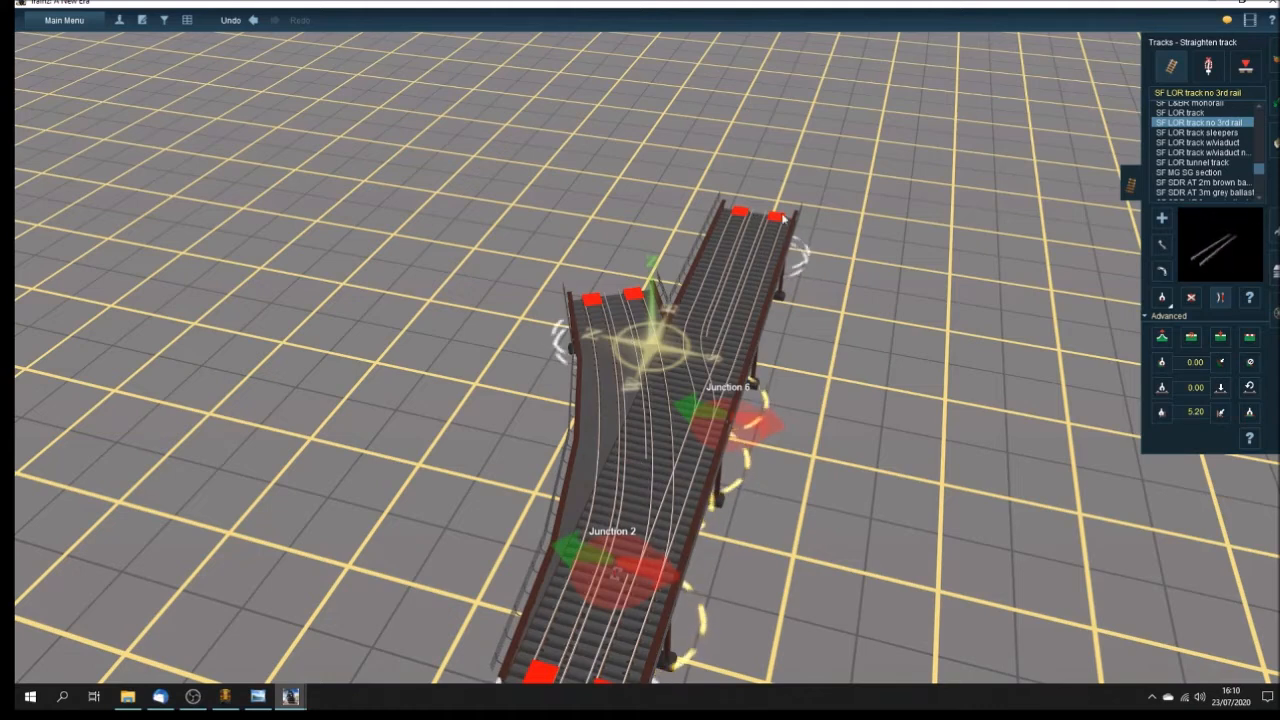
{"action": "right_click_drag", "start_coordinate": [714, 320], "coordinate": [645, 391]}
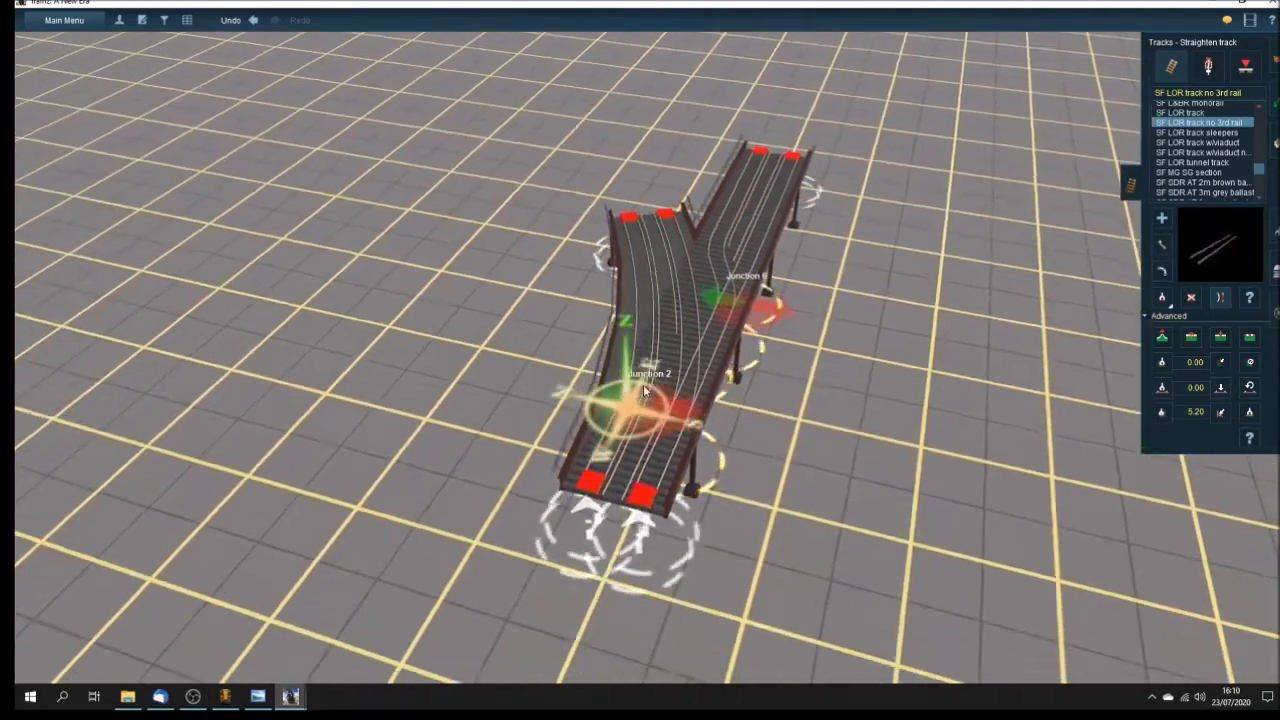
{"action": "key", "text": "Right"}
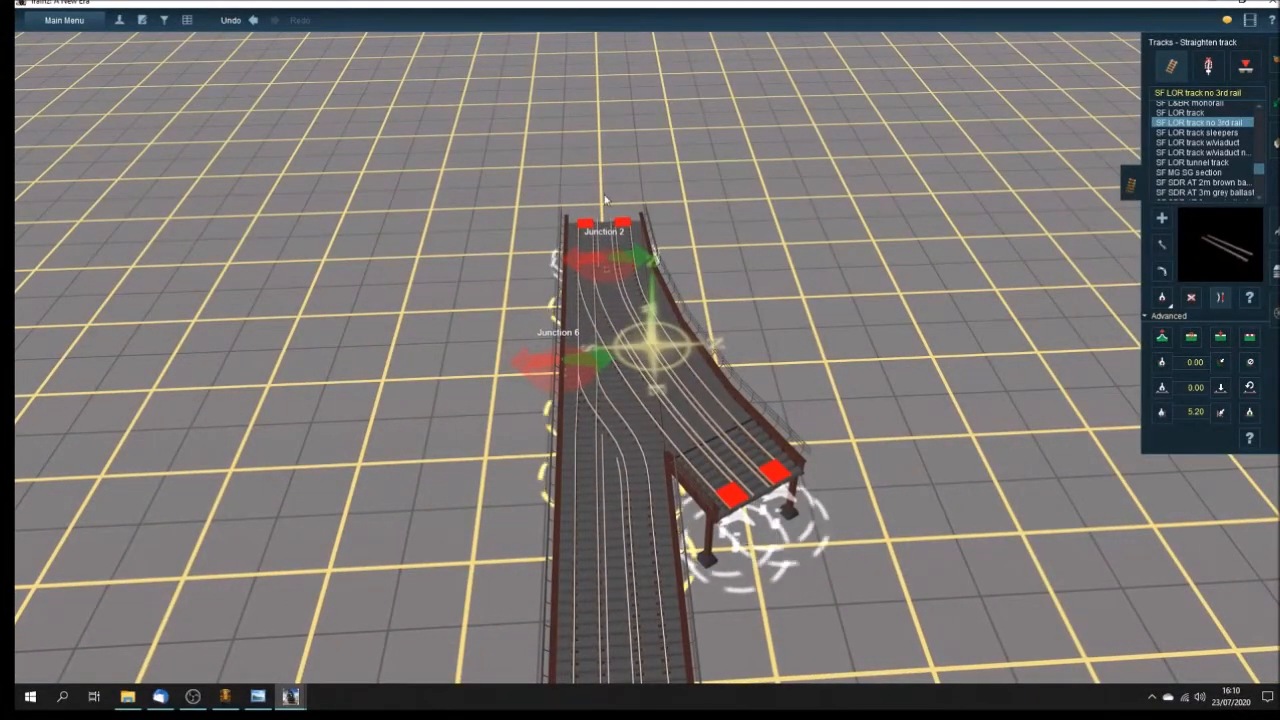
{"action": "key", "text": "Left"}
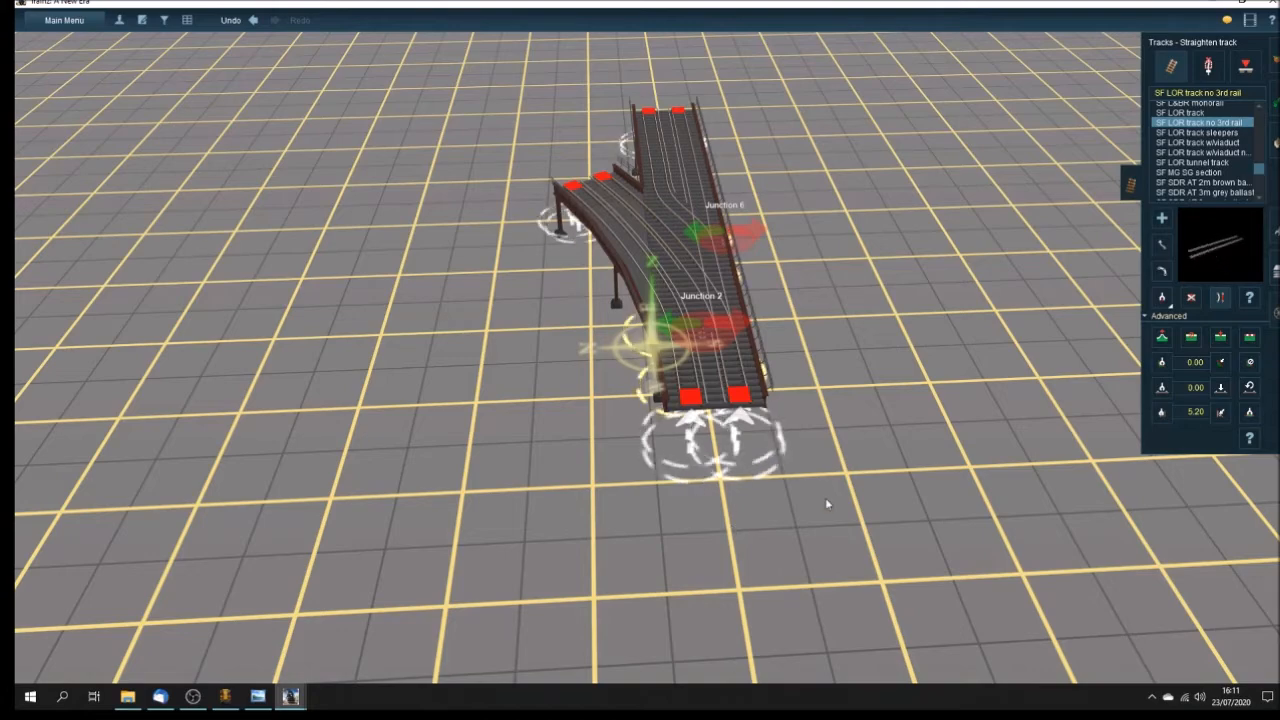
{"action": "key", "text": "Left"}
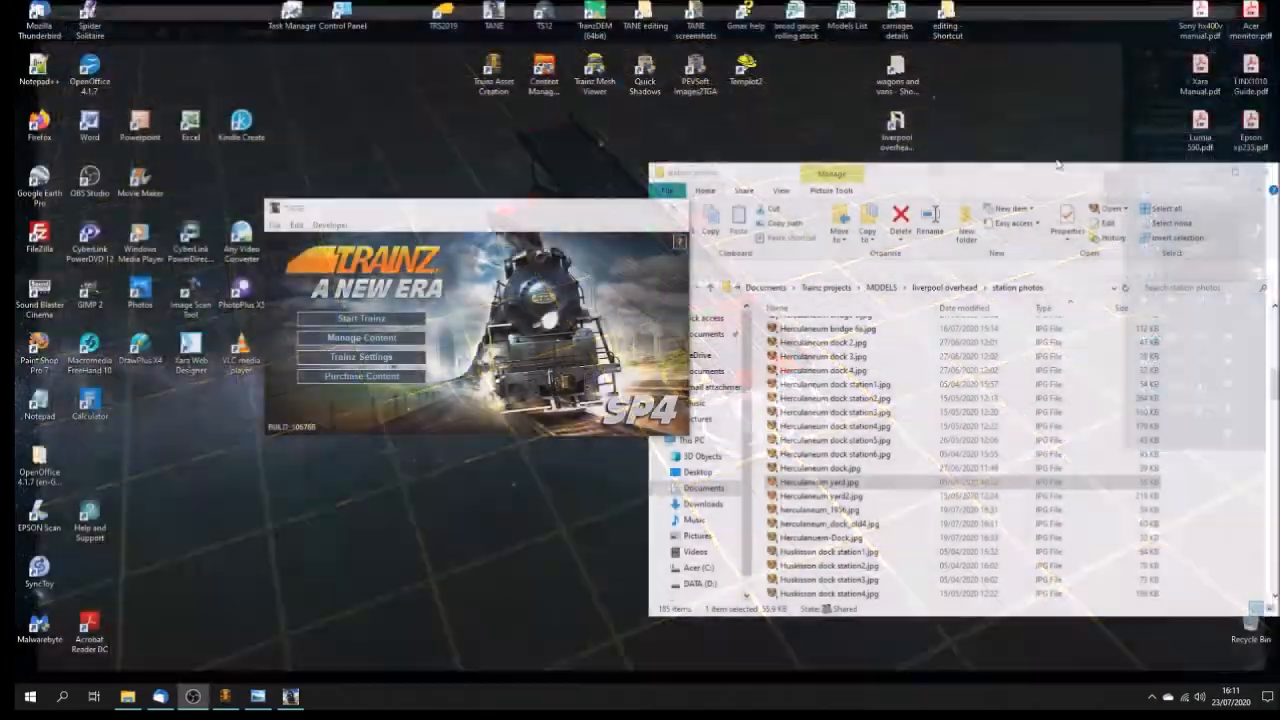
Step: Switch to the gmax Herculaneum carriage sheds model, maximize the perspective view and orbit around the viaduct section
{"action": "left_click", "coordinate": [225, 696]}
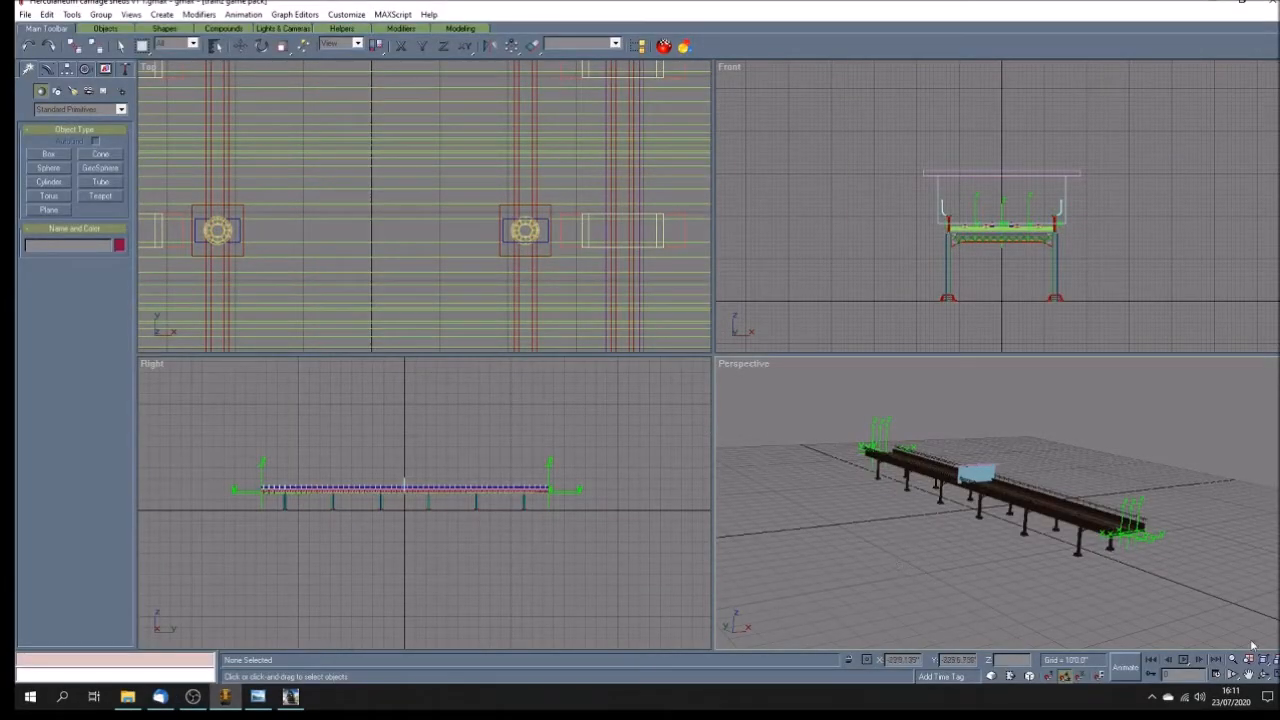
{"action": "left_click", "coordinate": [1264, 675]}
{"action": "left_click_drag", "start_coordinate": [910, 495], "coordinate": [988, 550]}
{"action": "key", "text": "alt+w"}
{"action": "mouse_move", "coordinate": [641, 455]}
{"action": "left_mouse_down"}
{"action": "mouse_move", "coordinate": [679, 454]}
{"action": "mouse_move", "coordinate": [598, 378]}
{"action": "mouse_move", "coordinate": [685, 313]}
{"action": "left_mouse_up"}
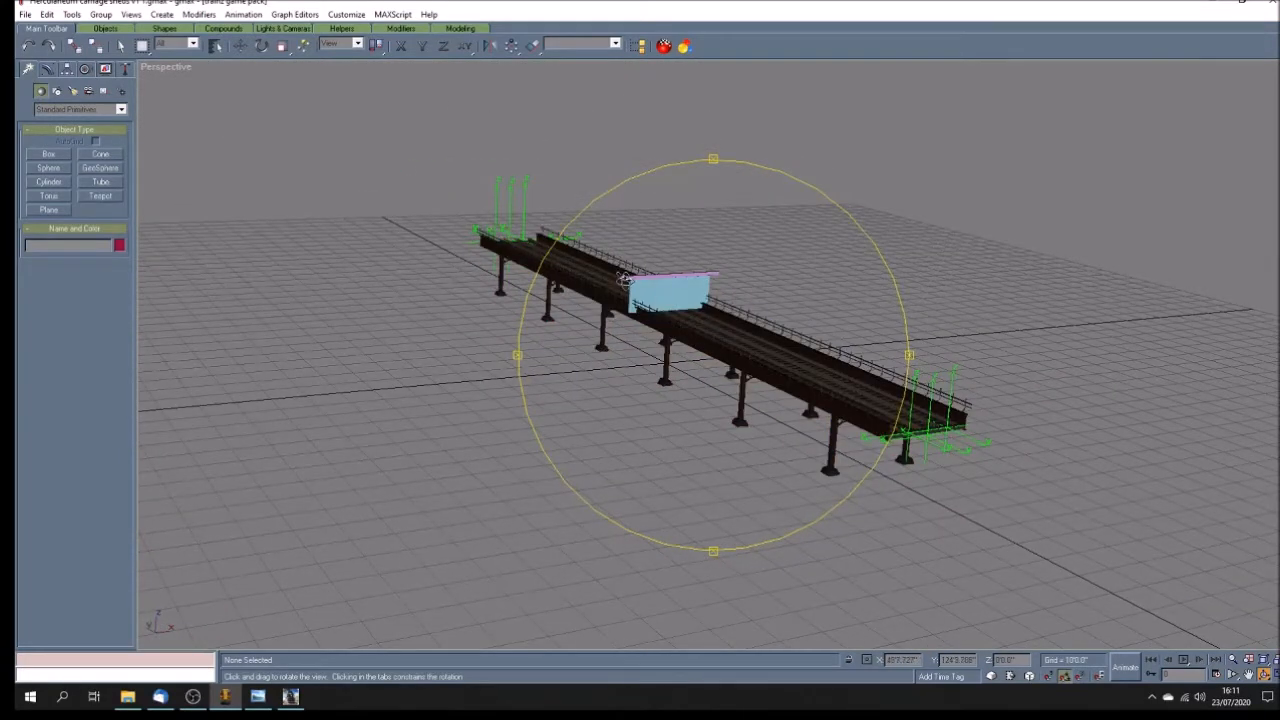
{"action": "left_click", "coordinate": [120, 47]}
Step: Switch to Windows Photo Viewer, browse to the Herculaneum dock station photo showing the carriage shed, and compare it with the gmax model
{"action": "left_click", "coordinate": [258, 698]}
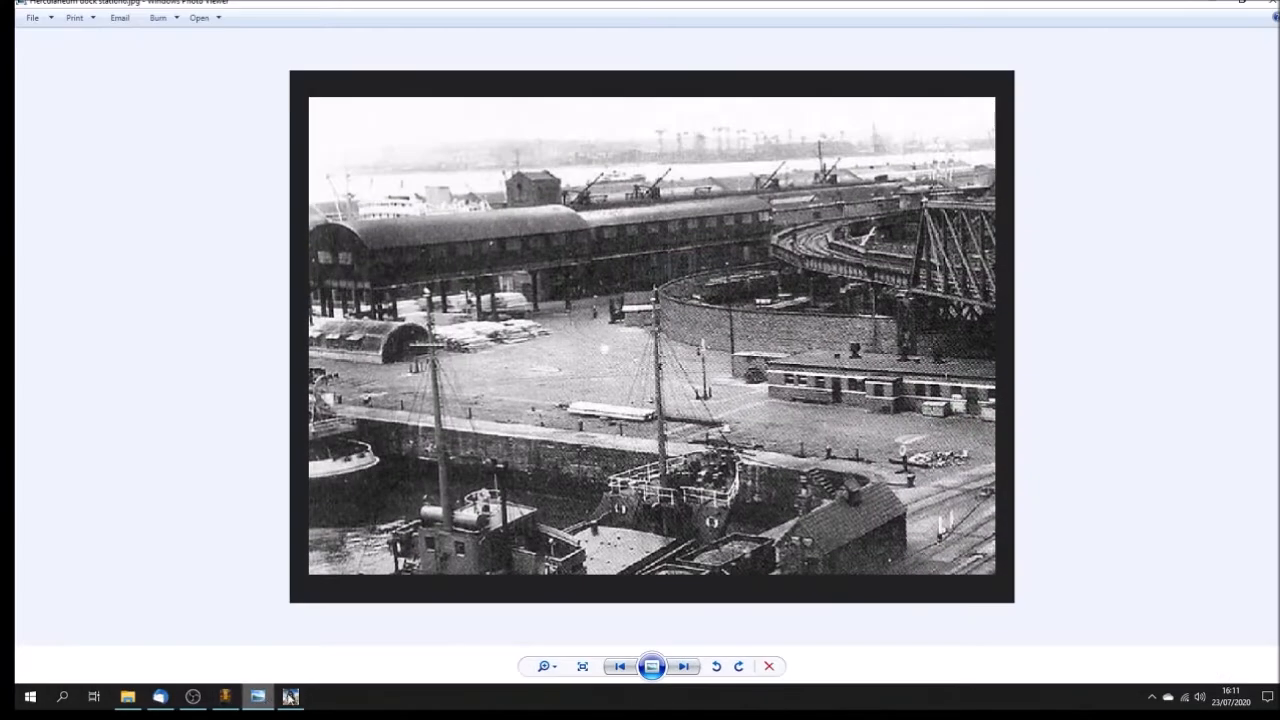
{"action": "key", "text": "Right"}
{"action": "key", "text": "Right"}
{"action": "scroll", "coordinate": [797, 322], "scroll_direction": "up", "scroll_amount": 2}
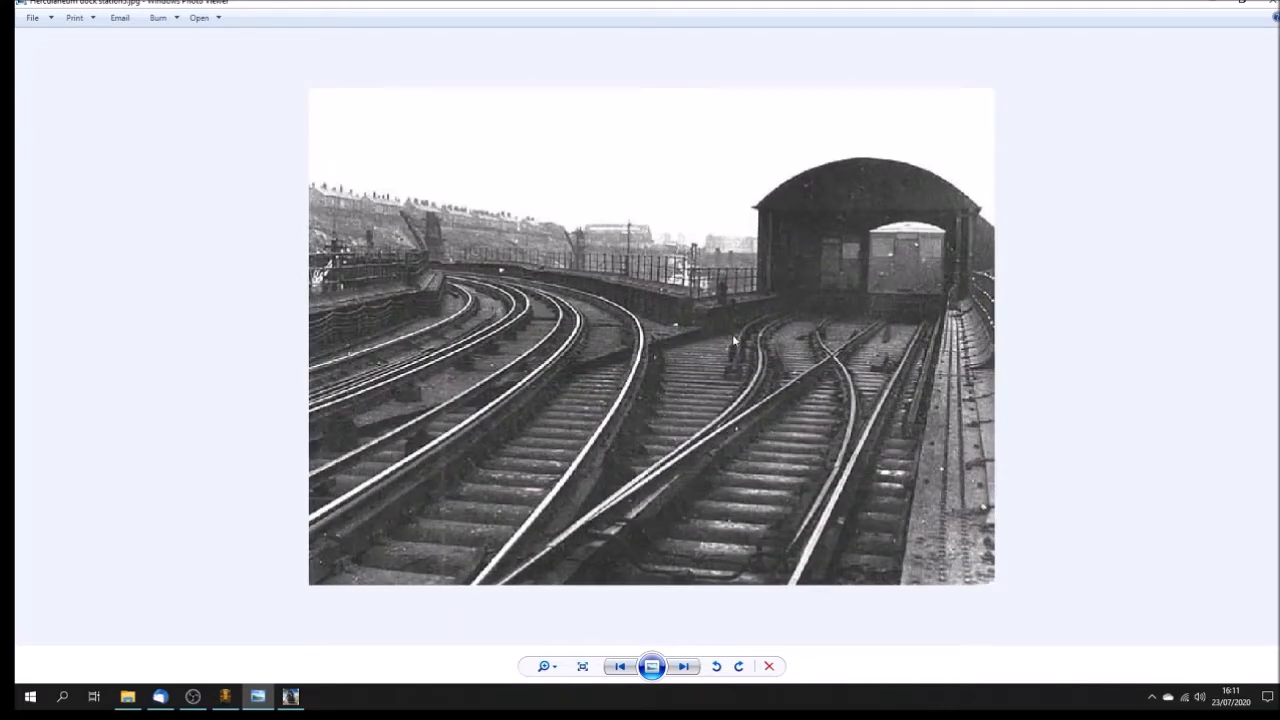
{"action": "left_click", "coordinate": [225, 700]}
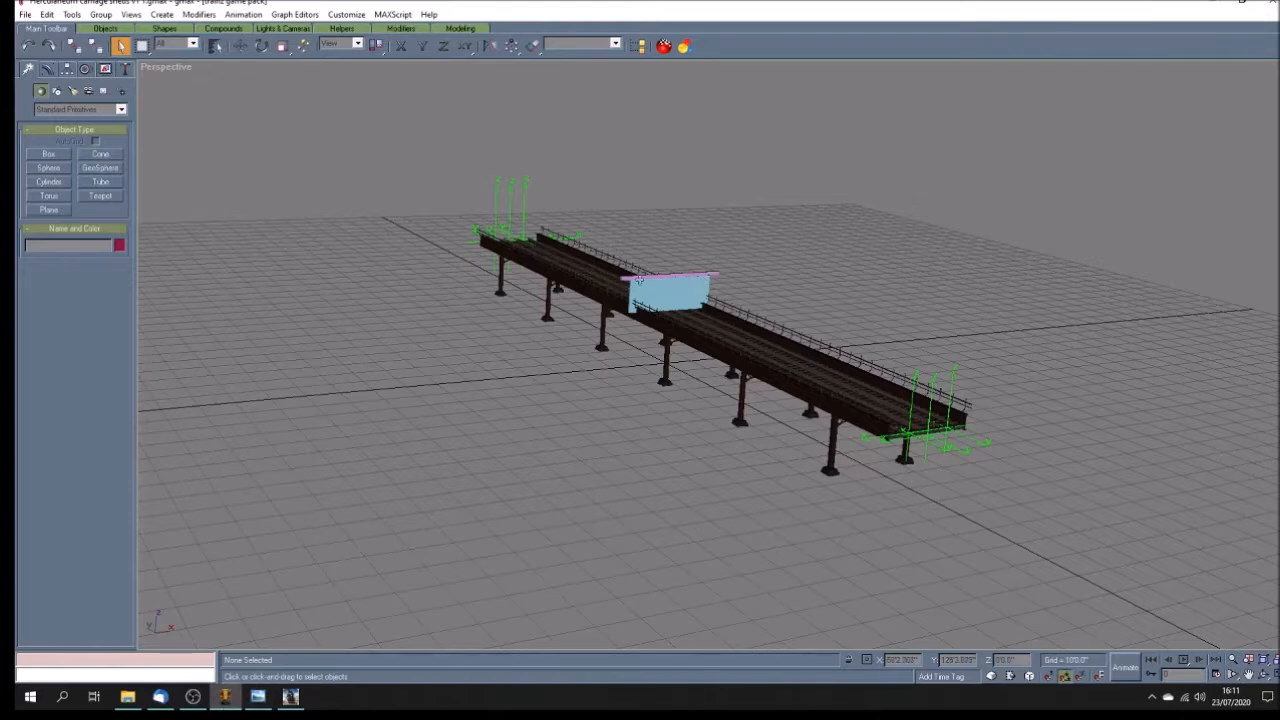
{"action": "left_click", "coordinate": [258, 698]}
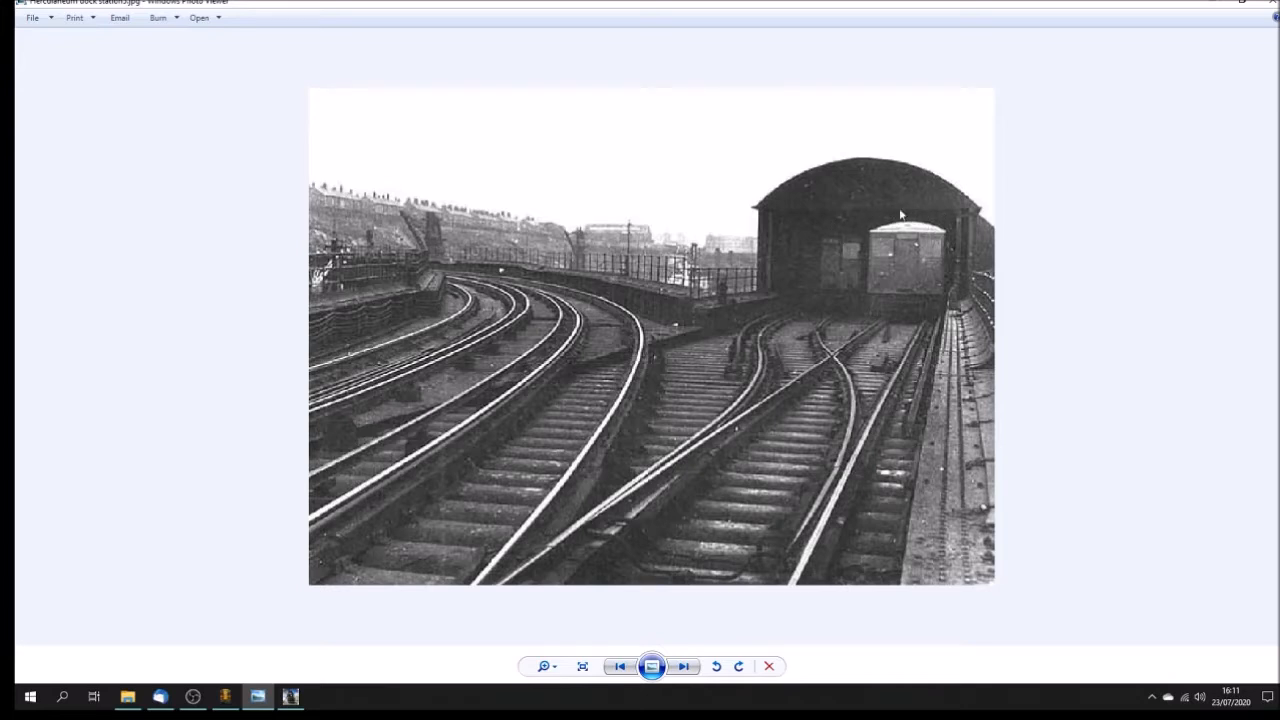
Step: Switch back to the gmax carriage sheds model, view the viaduct section side-on, ungroup it and deselect all of its parts
{"action": "left_click", "coordinate": [224, 696]}
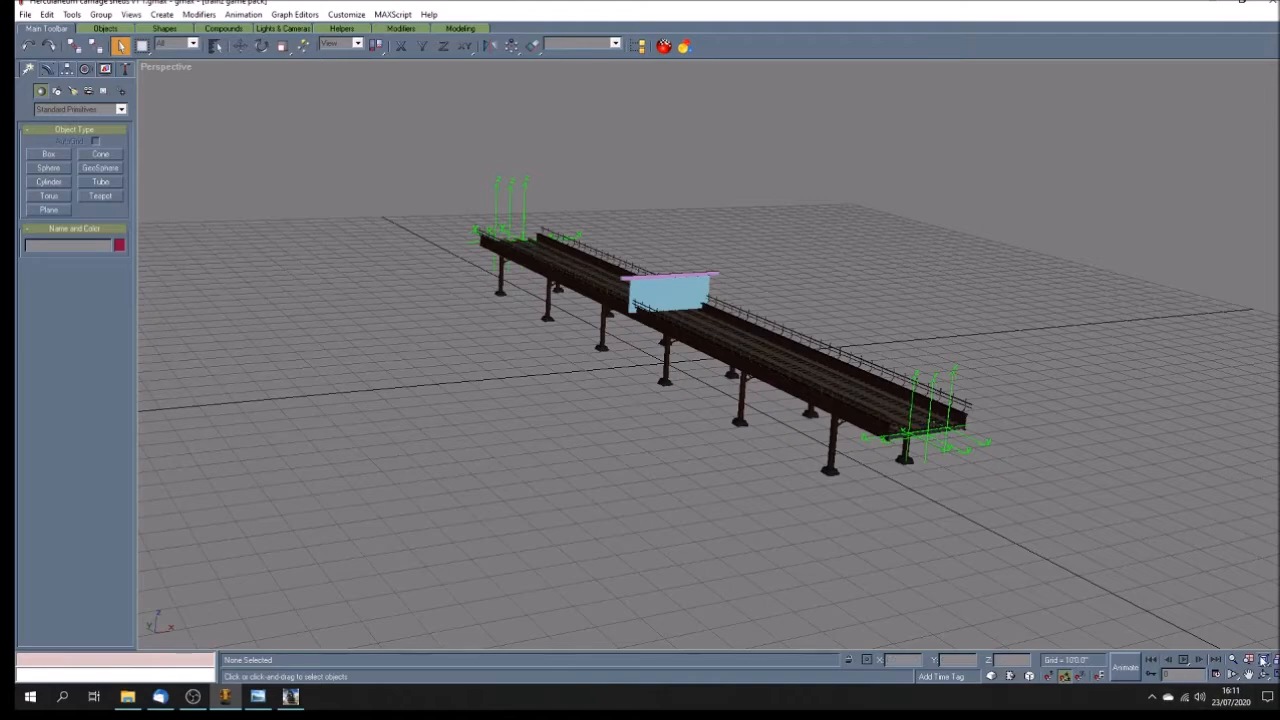
{"action": "left_click", "coordinate": [1265, 677]}
{"action": "mouse_move", "coordinate": [540, 376]}
{"action": "left_mouse_down"}
{"action": "mouse_move", "coordinate": [650, 408]}
{"action": "mouse_move", "coordinate": [626, 421]}
{"action": "left_mouse_up"}
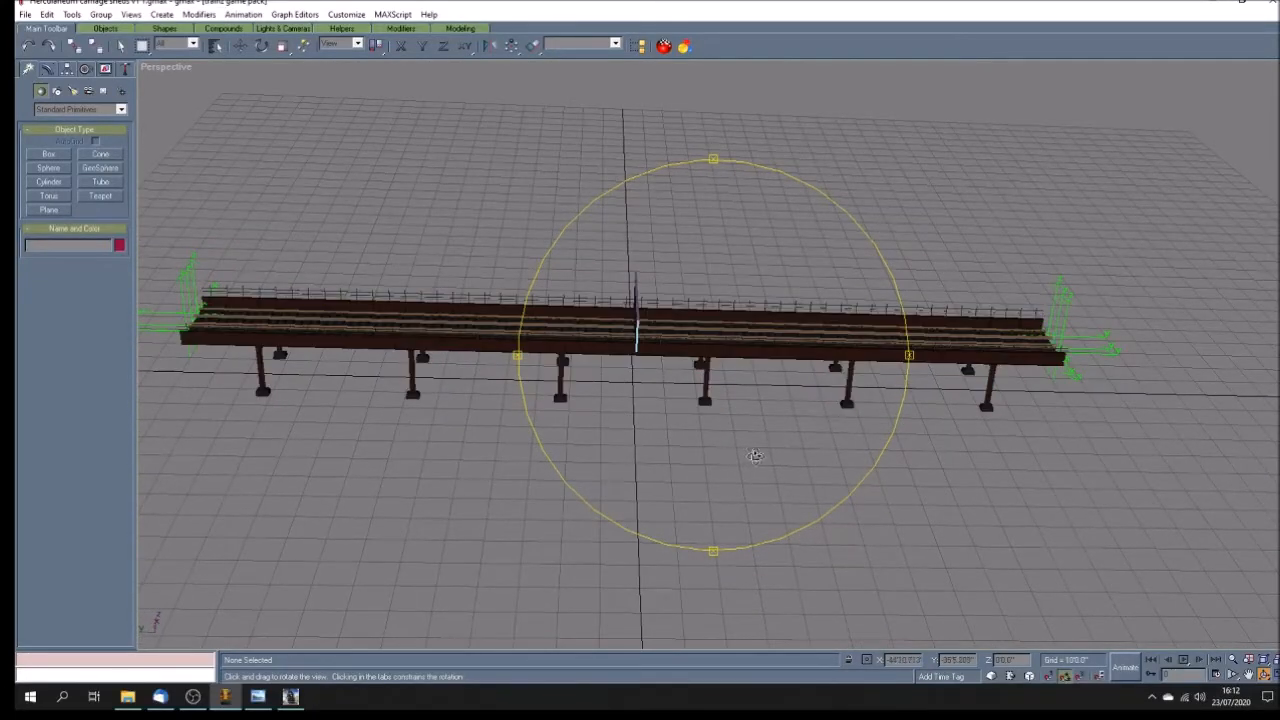
{"action": "left_click_drag", "start_coordinate": [754, 456], "coordinate": [757, 461]}
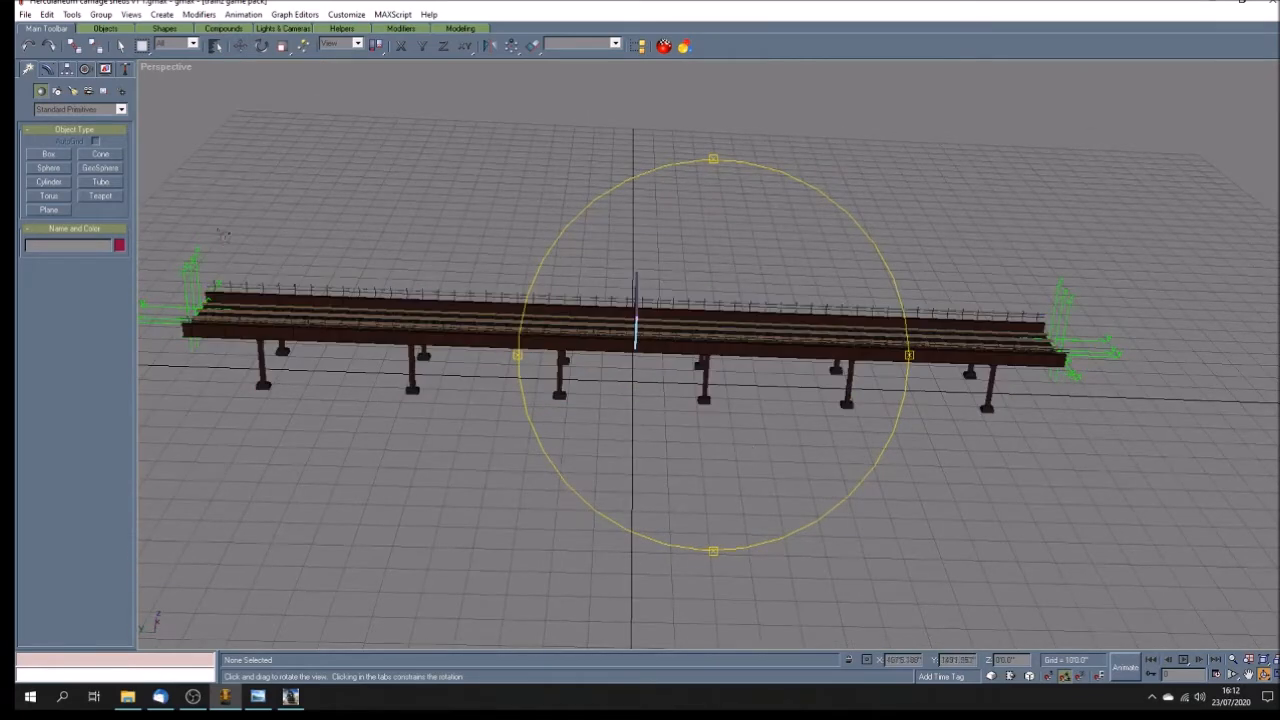
{"action": "right_click", "coordinate": [505, 430]}
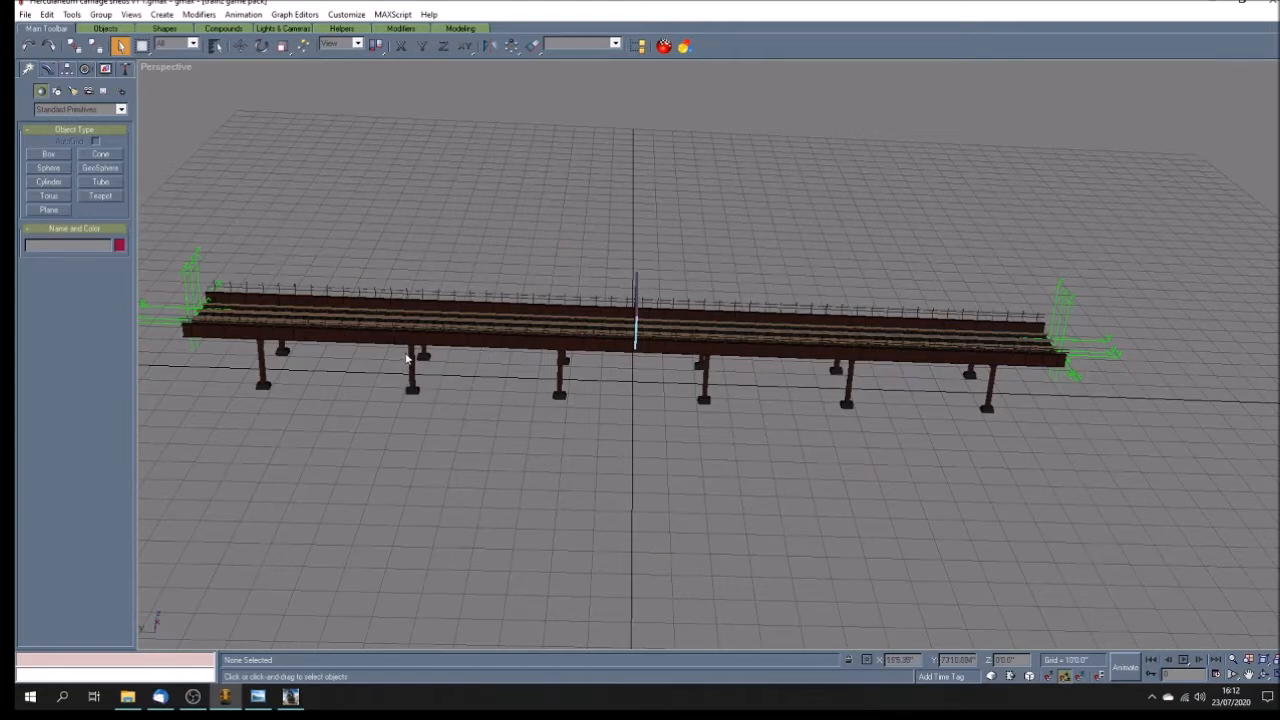
{"action": "left_click", "coordinate": [509, 343]}
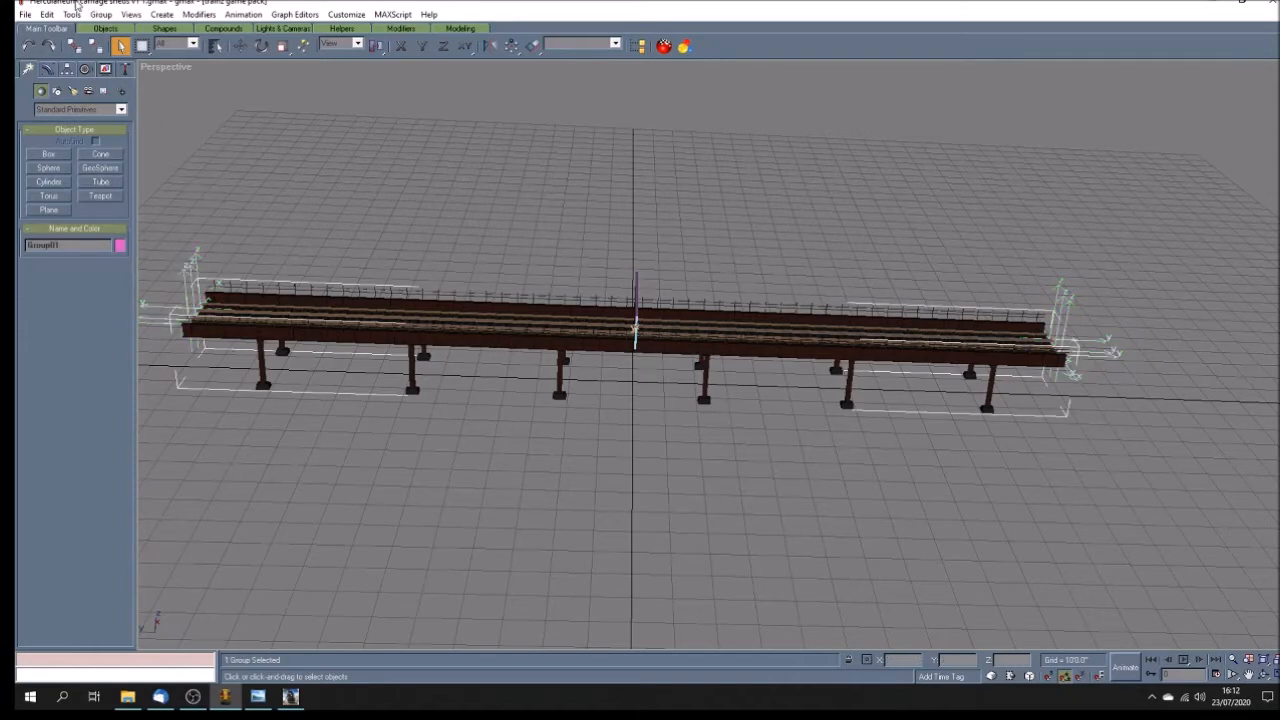
{"action": "left_click", "coordinate": [103, 15]}
{"action": "left_click", "coordinate": [113, 49]}
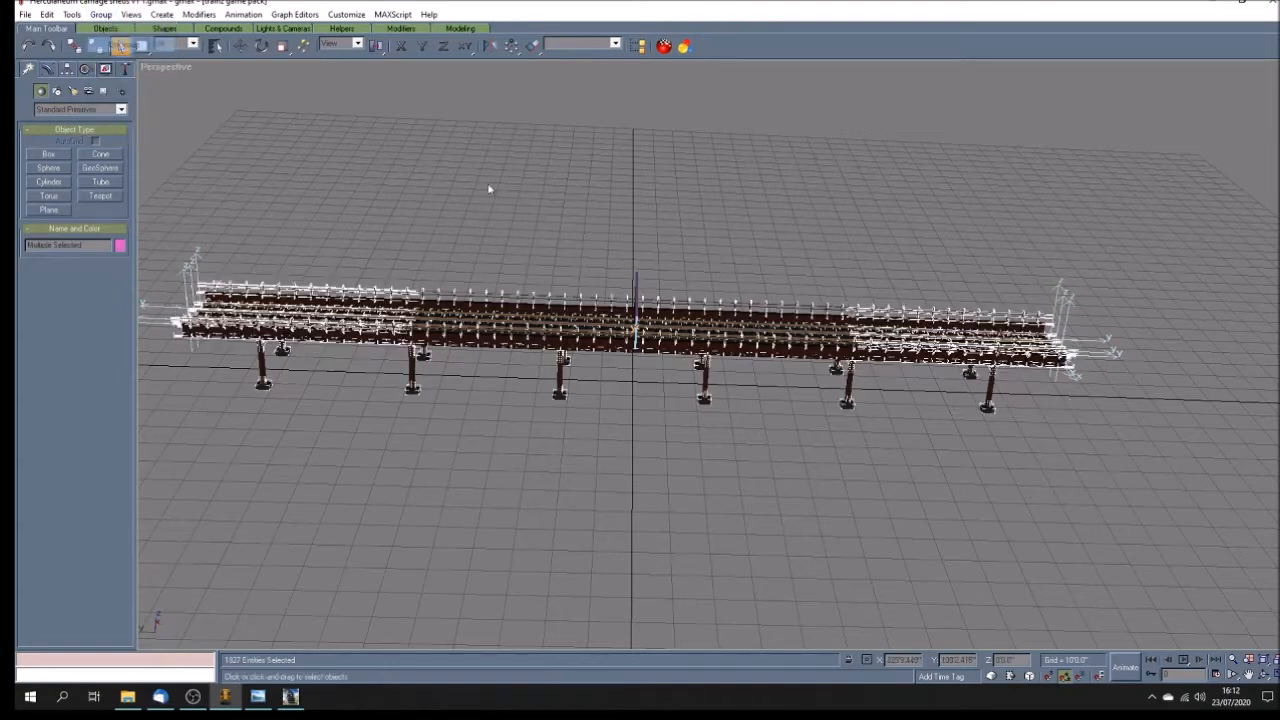
{"action": "left_click", "coordinate": [573, 198]}
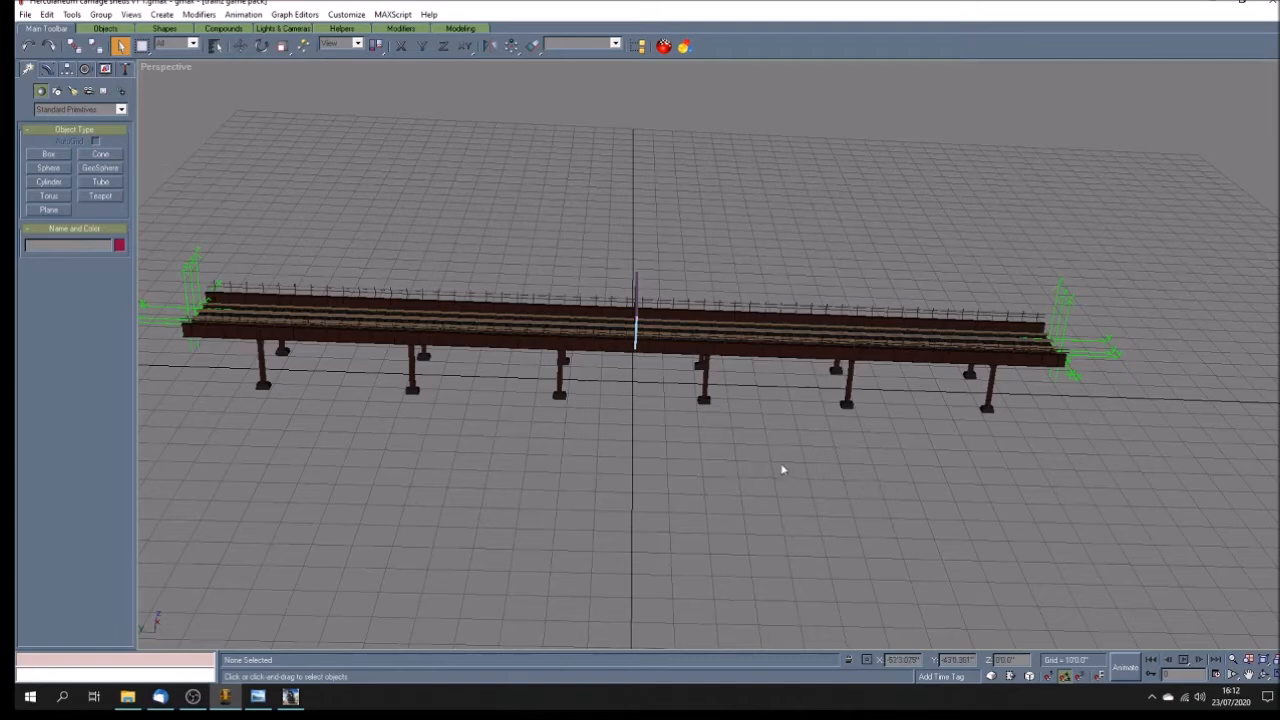
Step: Select the near side girder of the viaduct and collapse its whole modifier stack down to Editable Poly
{"action": "left_click", "coordinate": [1264, 675]}
{"action": "mouse_move", "coordinate": [718, 385]}
{"action": "left_mouse_down"}
{"action": "mouse_move", "coordinate": [625, 375]}
{"action": "mouse_move", "coordinate": [745, 394]}
{"action": "mouse_move", "coordinate": [712, 386]}
{"action": "left_mouse_up"}
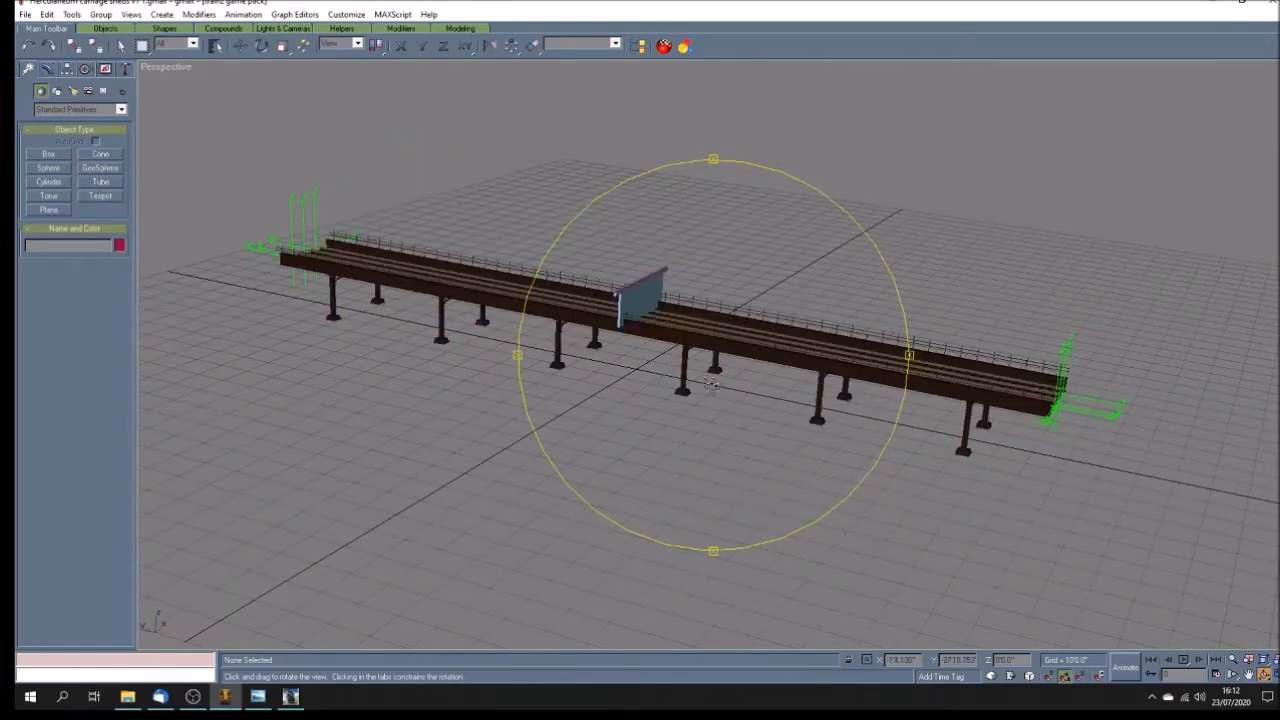
{"action": "scroll", "coordinate": [713, 383], "scroll_direction": "up", "scroll_amount": 4}
{"action": "scroll", "coordinate": [714, 384], "scroll_direction": "down", "scroll_amount": 4}
{"action": "mouse_move", "coordinate": [714, 386]}
{"action": "left_mouse_down"}
{"action": "mouse_move", "coordinate": [767, 378]}
{"action": "mouse_move", "coordinate": [764, 412]}
{"action": "mouse_move", "coordinate": [742, 410]}
{"action": "left_mouse_up"}
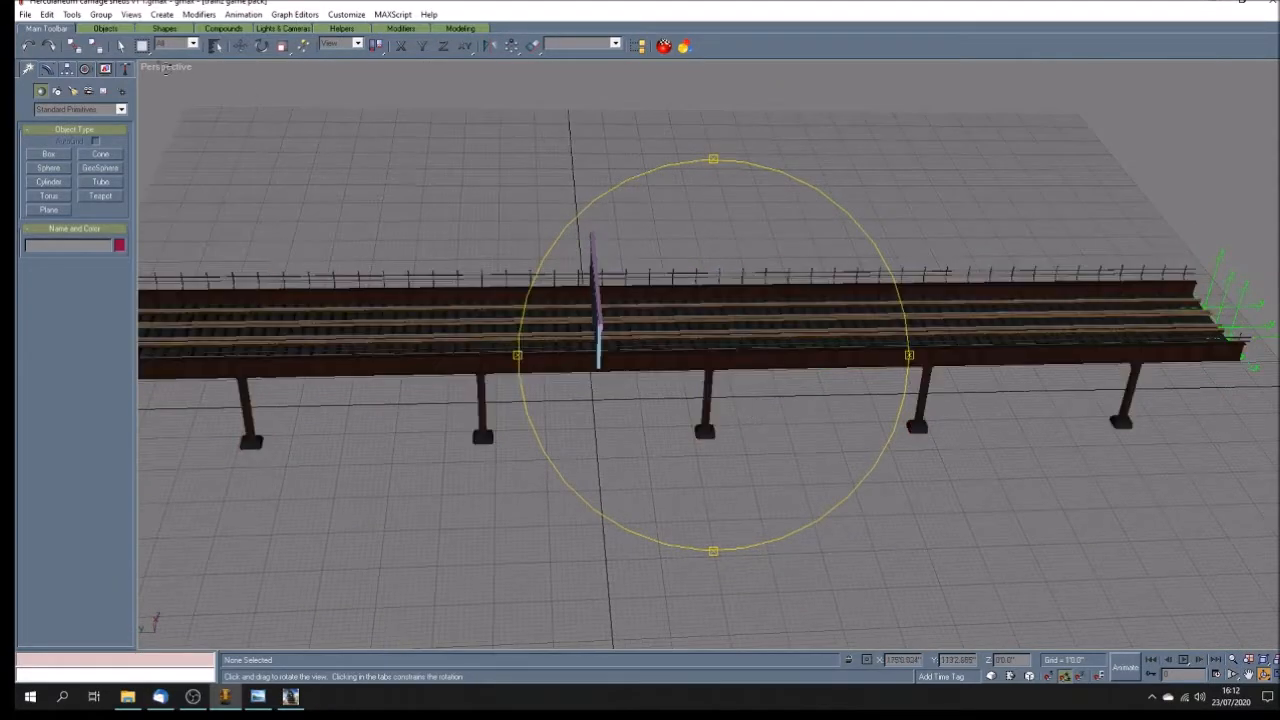
{"action": "left_click", "coordinate": [120, 46]}
{"action": "left_click", "coordinate": [1083, 357]}
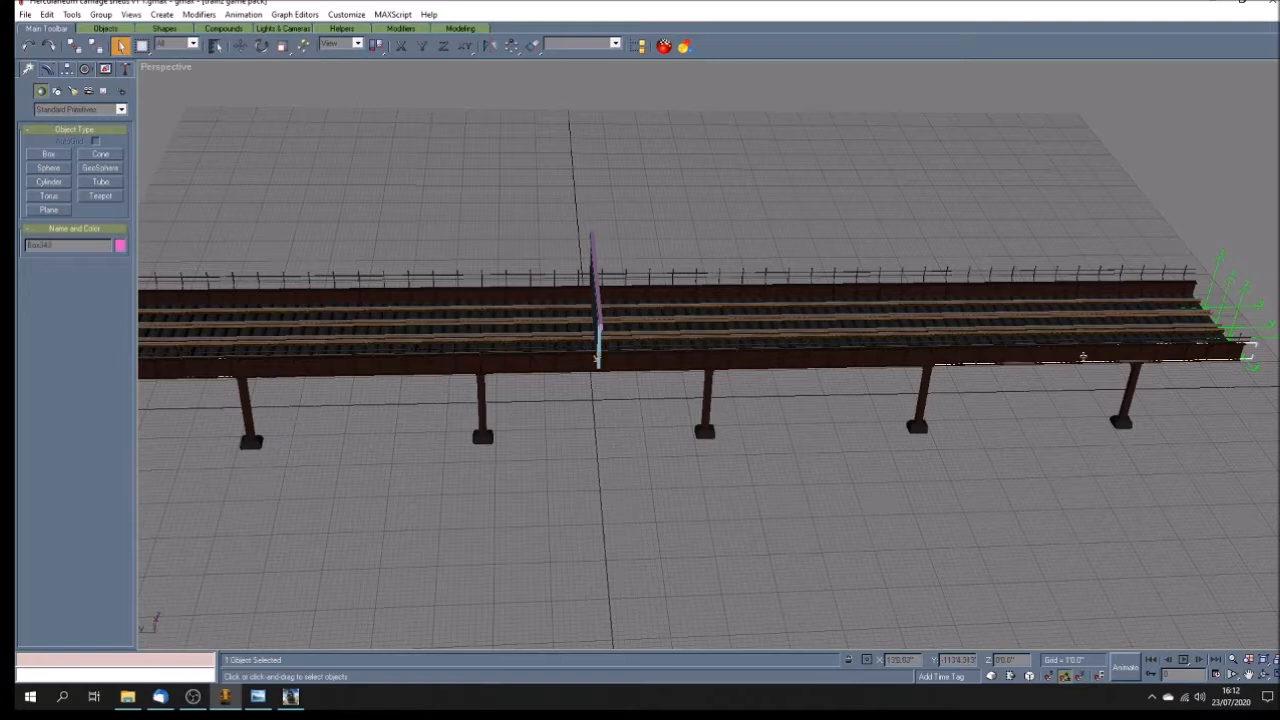
{"action": "left_click", "coordinate": [47, 68]}
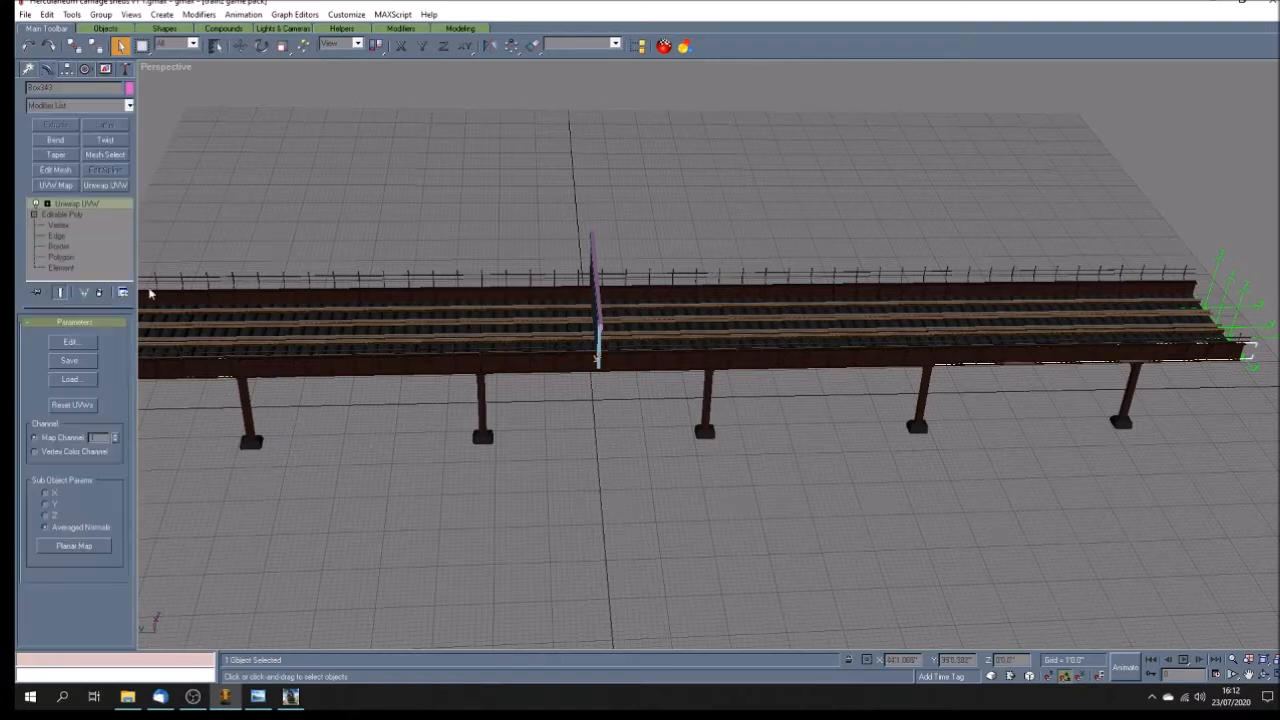
{"action": "right_click", "coordinate": [85, 203]}
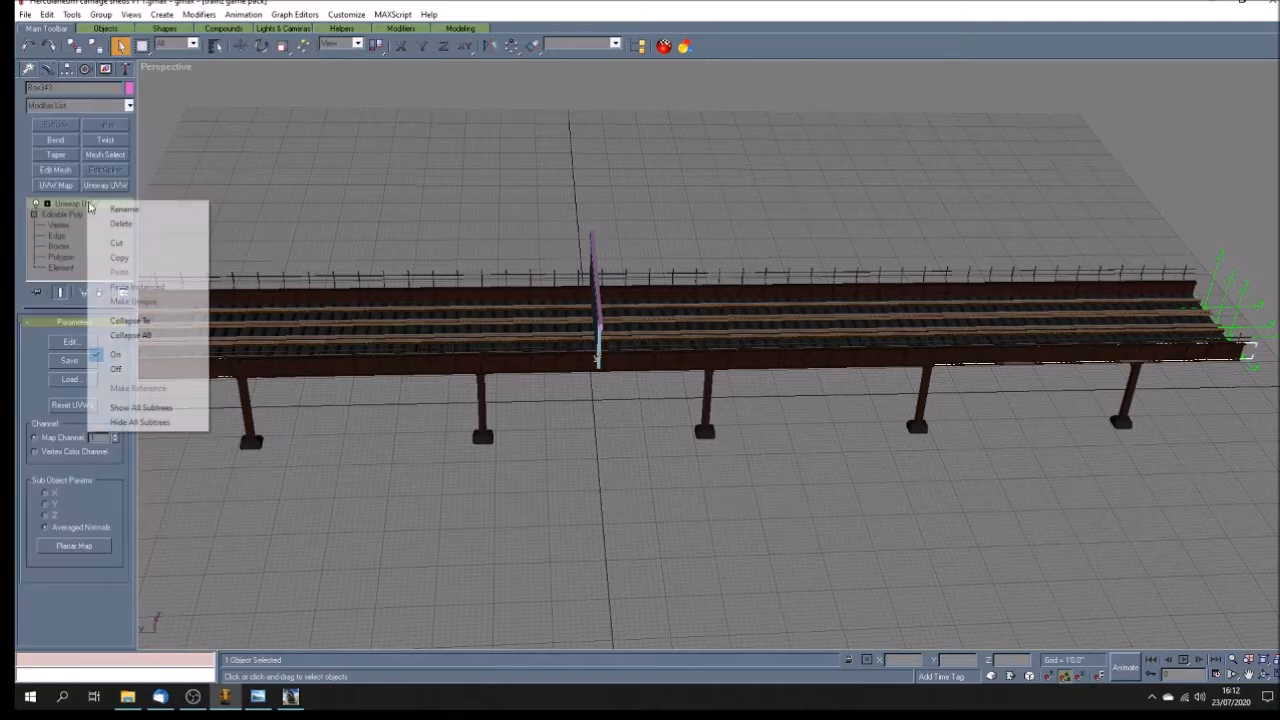
{"action": "left_click", "coordinate": [165, 337]}
Step: Shorten the near side girder by moving the vertices at its negative-Y end to Y -99'12.0"
{"action": "left_click", "coordinate": [33, 203]}
{"action": "left_click", "coordinate": [57, 214]}
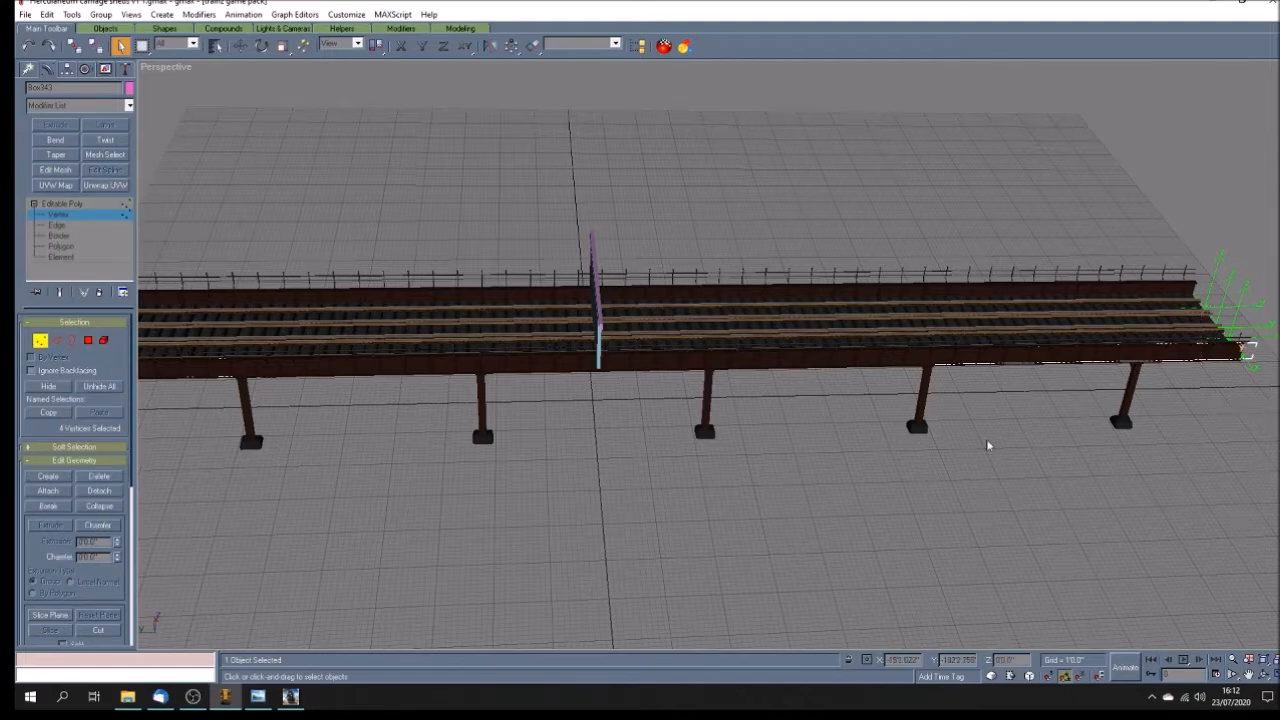
{"action": "left_click", "coordinate": [240, 46]}
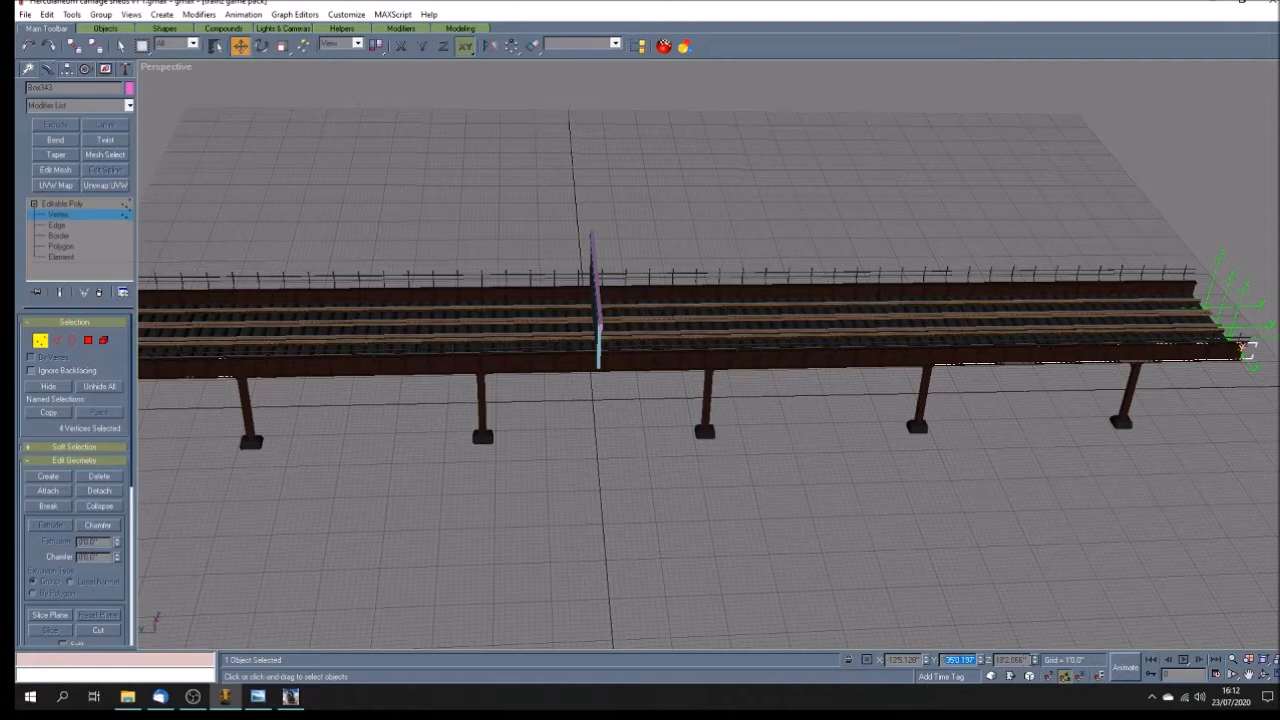
{"action": "left_click_drag", "start_coordinate": [1243, 347], "coordinate": [1083, 349]}
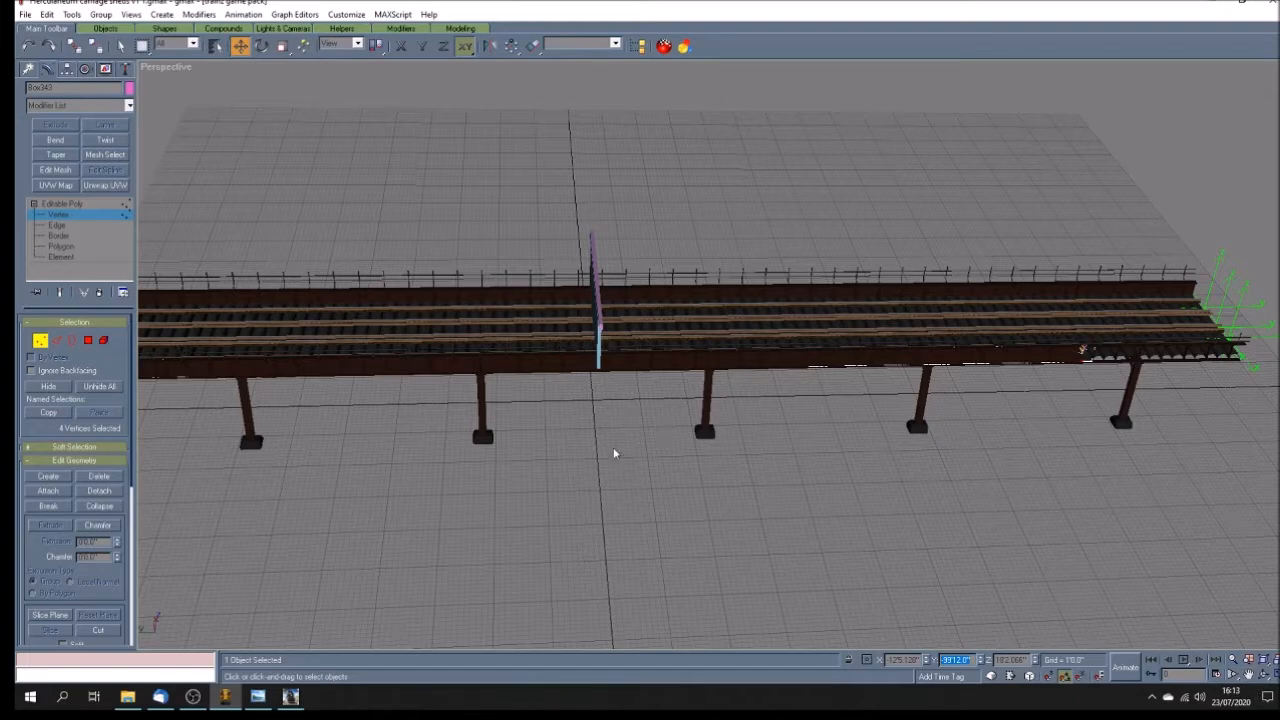
{"action": "left_click", "coordinate": [626, 405]}
Step: Zoom in on the near side girder and turn on texture correction for the perspective view
{"action": "scroll", "coordinate": [623, 384], "scroll_direction": "up", "scroll_amount": 4}
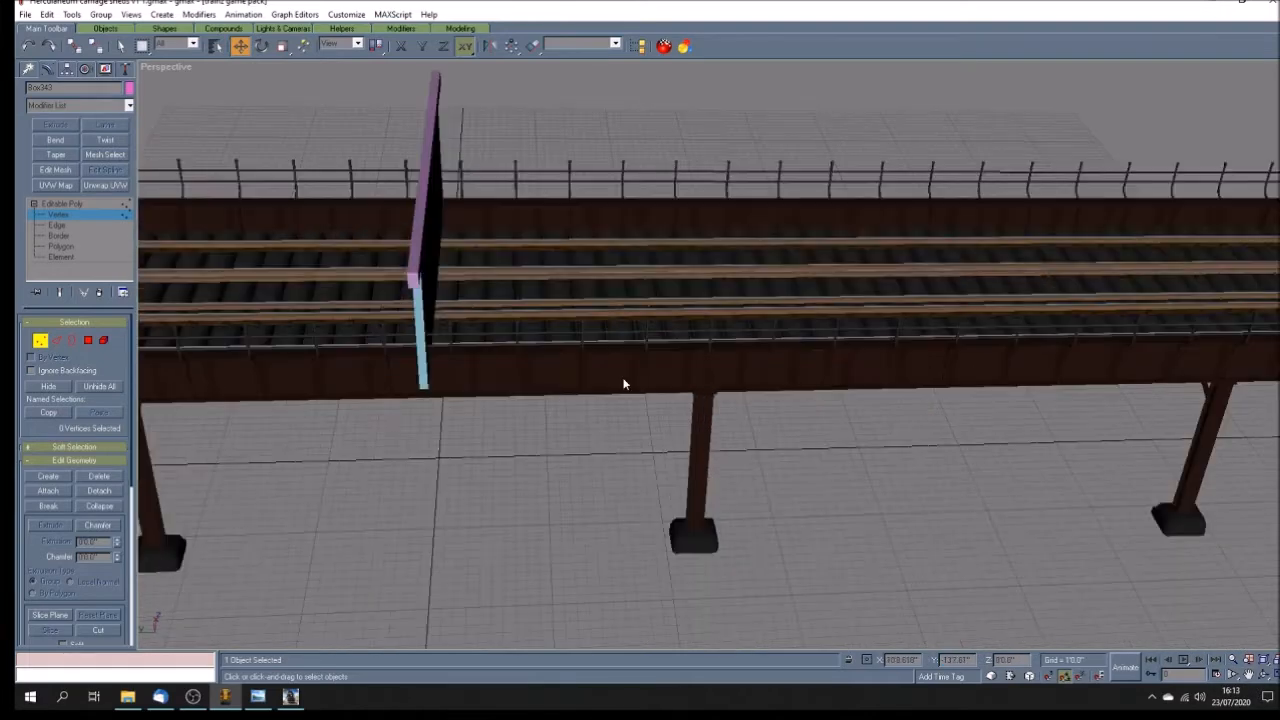
{"action": "scroll", "coordinate": [622, 384], "scroll_direction": "up", "scroll_amount": 3}
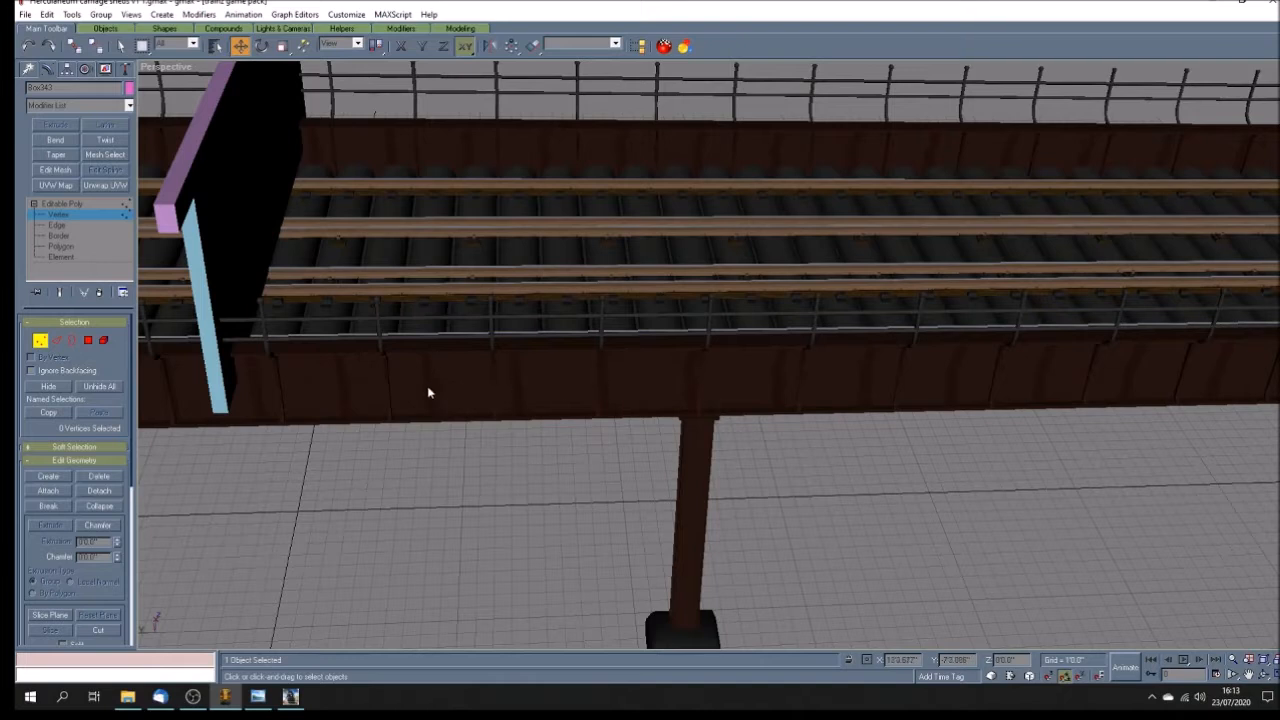
{"action": "right_click", "coordinate": [160, 67]}
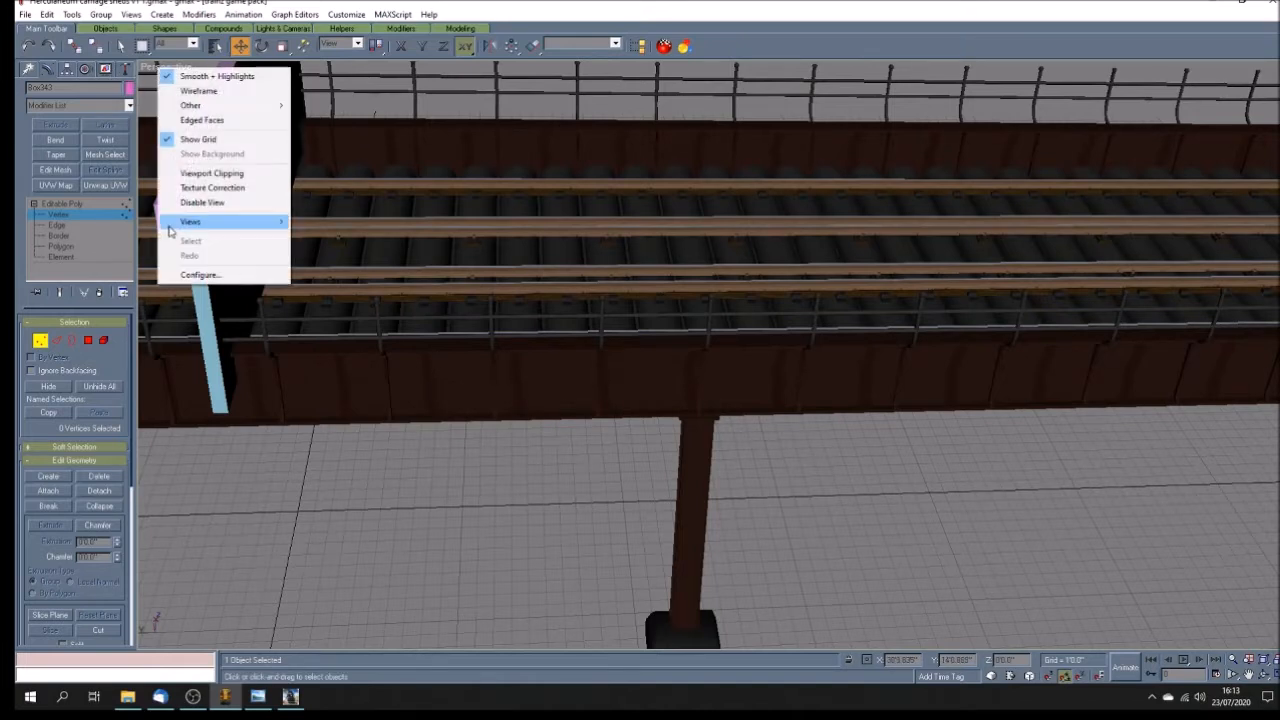
{"action": "left_click", "coordinate": [195, 192]}
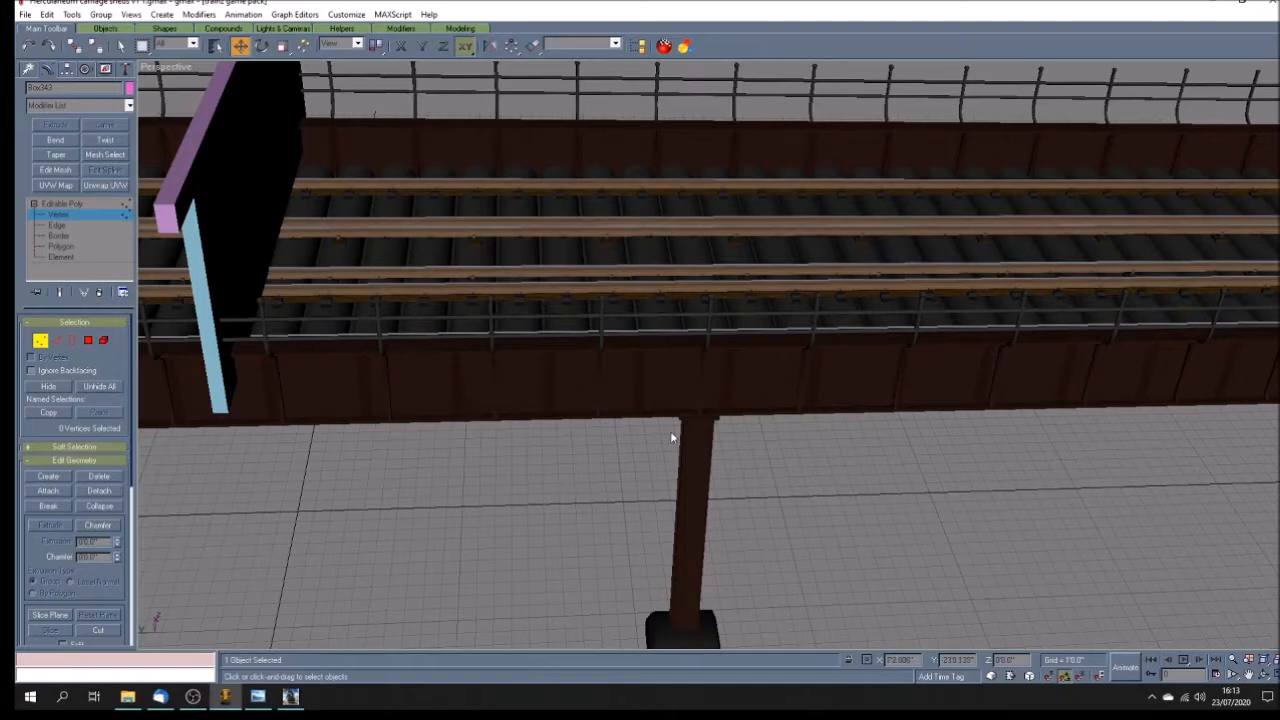
Step: Move the vertices at the near side girder's positive-Y end to Y 99'12.0", then leave vertex editing and deselect the girder
{"action": "scroll", "coordinate": [675, 436], "scroll_direction": "down", "scroll_amount": 10}
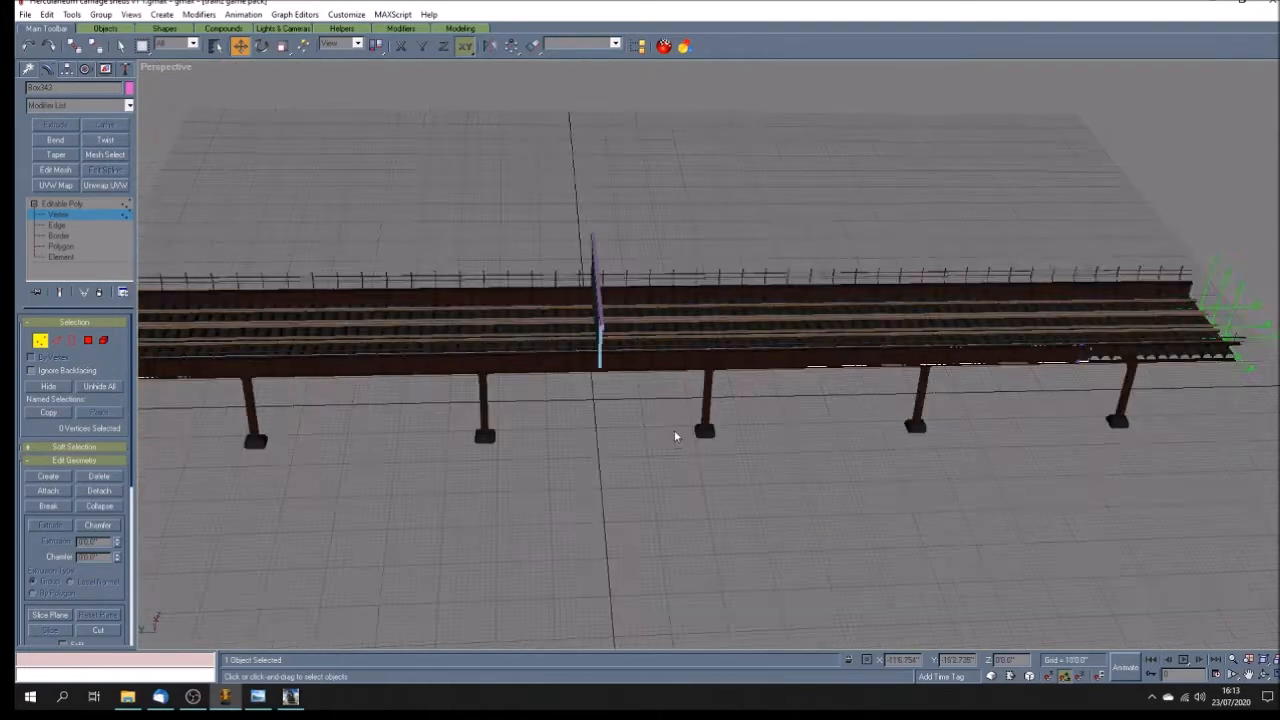
{"action": "left_click_drag", "start_coordinate": [156, 362], "coordinate": [193, 391]}
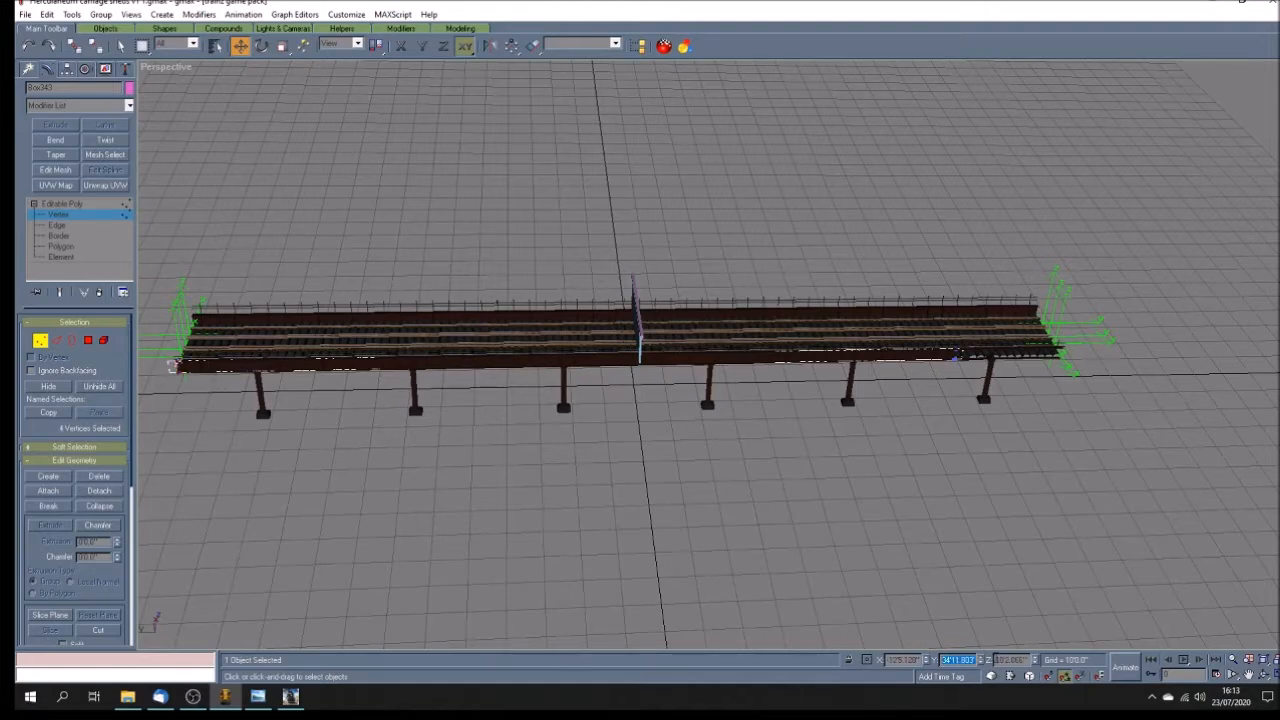
{"action": "key", "text": "Return"}
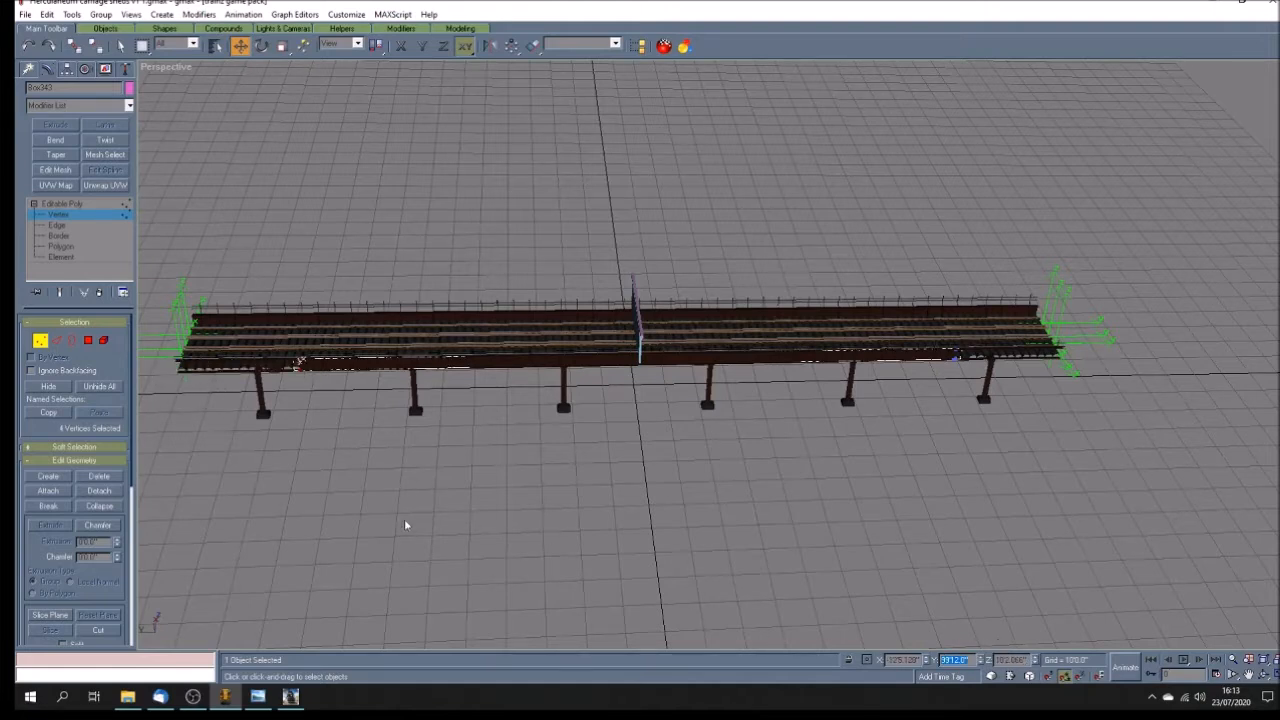
{"action": "left_click", "coordinate": [690, 474]}
{"action": "left_click", "coordinate": [62, 203]}
{"action": "left_click", "coordinate": [649, 512]}
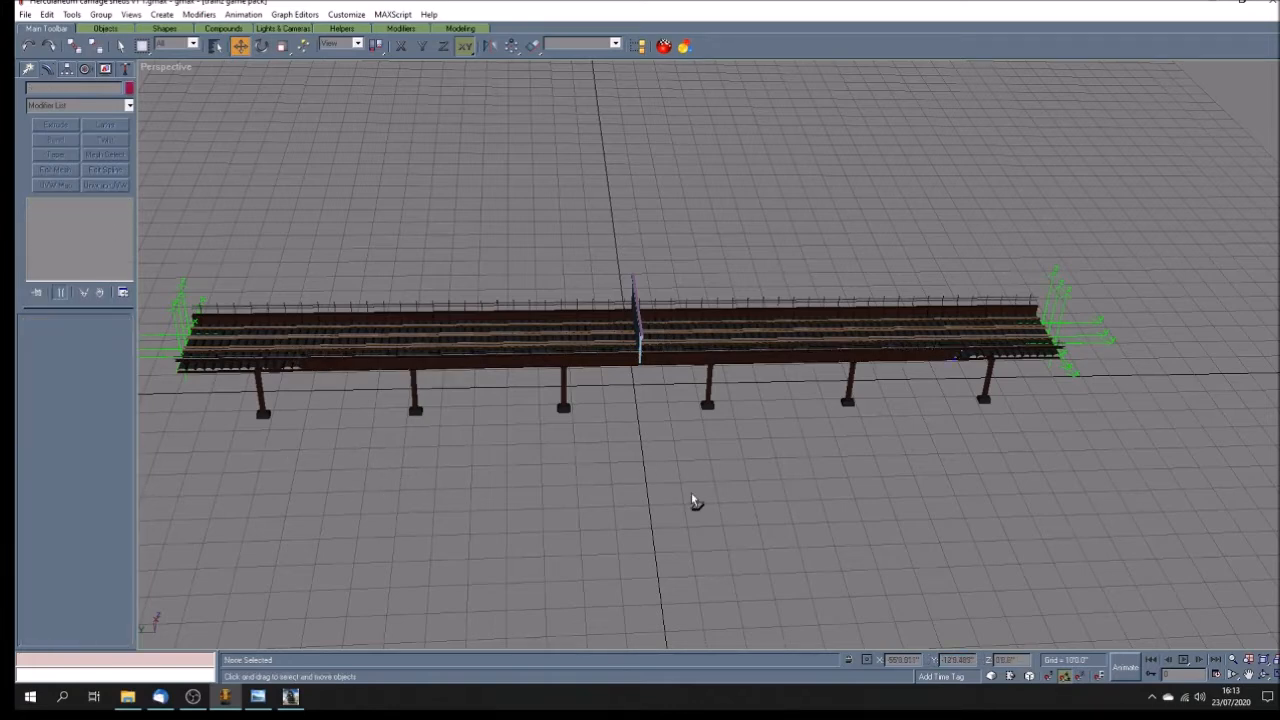
Step: Select the thin flange strip along the bottom of the near side girder and collapse its modifier stack to Editable Poly
{"action": "scroll", "coordinate": [691, 495], "scroll_direction": "down", "scroll_amount": 5}
{"action": "scroll", "coordinate": [508, 362], "scroll_direction": "up", "scroll_amount": 3}
{"action": "scroll", "coordinate": [500, 364], "scroll_direction": "up", "scroll_amount": 2}
{"action": "left_click", "coordinate": [209, 371]}
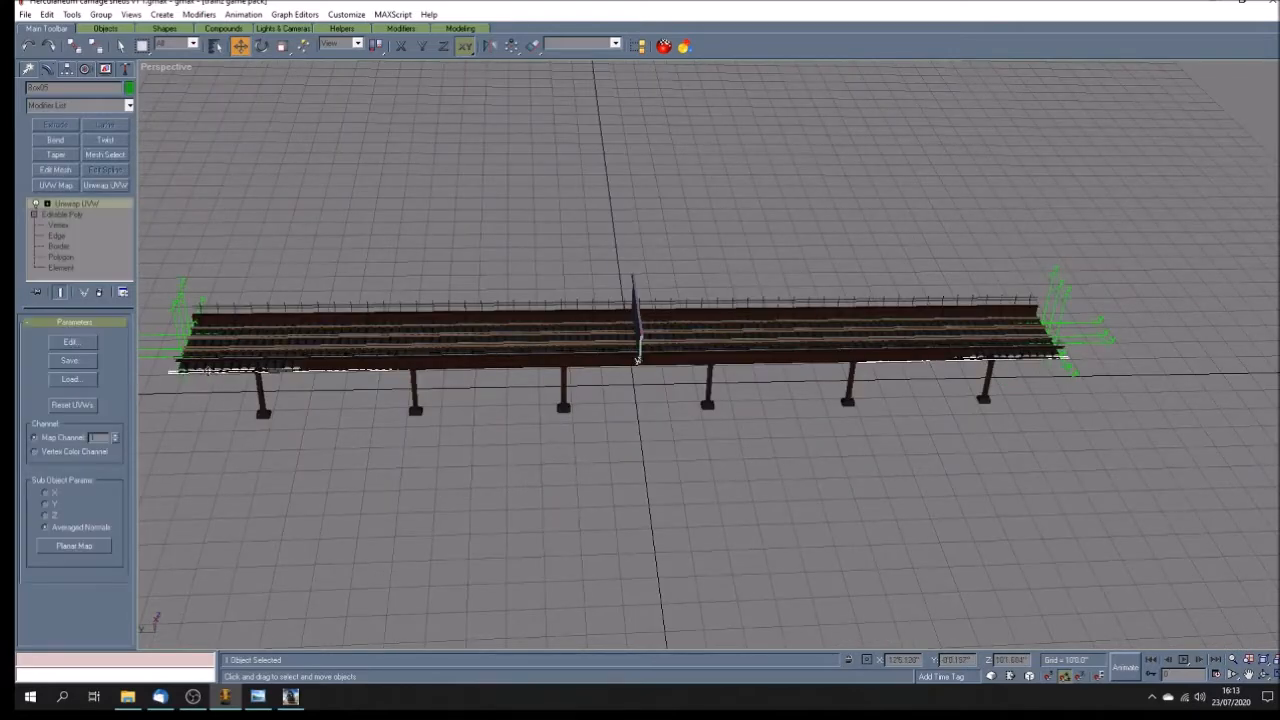
{"action": "right_click", "coordinate": [80, 204]}
{"action": "left_click", "coordinate": [119, 333]}
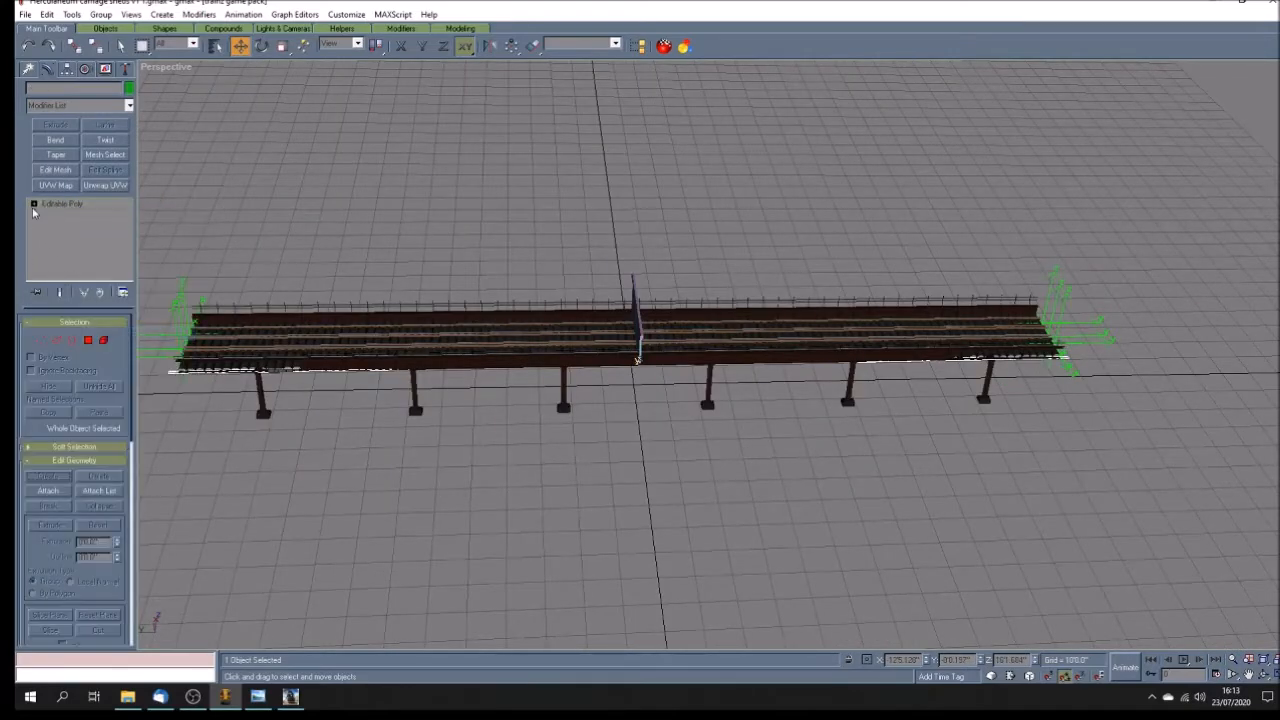
Step: Shorten the bottom flange strip by moving the vertices at its positive-Y end to Y 99'12.0"
{"action": "left_click", "coordinate": [57, 216]}
{"action": "left_click_drag", "start_coordinate": [161, 357], "coordinate": [221, 409]}
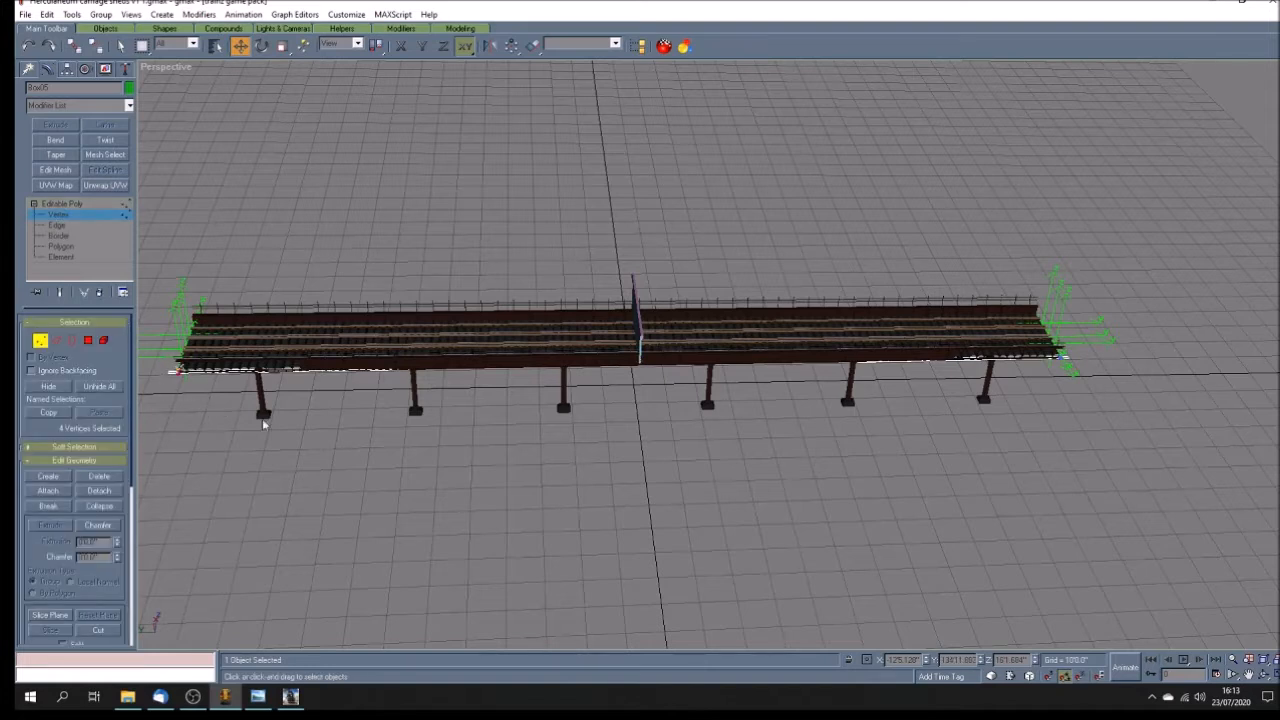
{"action": "double_click", "coordinate": [948, 659]}
{"action": "key", "text": "BackSpace"}
{"action": "left_click_drag", "start_coordinate": [178, 370], "coordinate": [299, 368]}
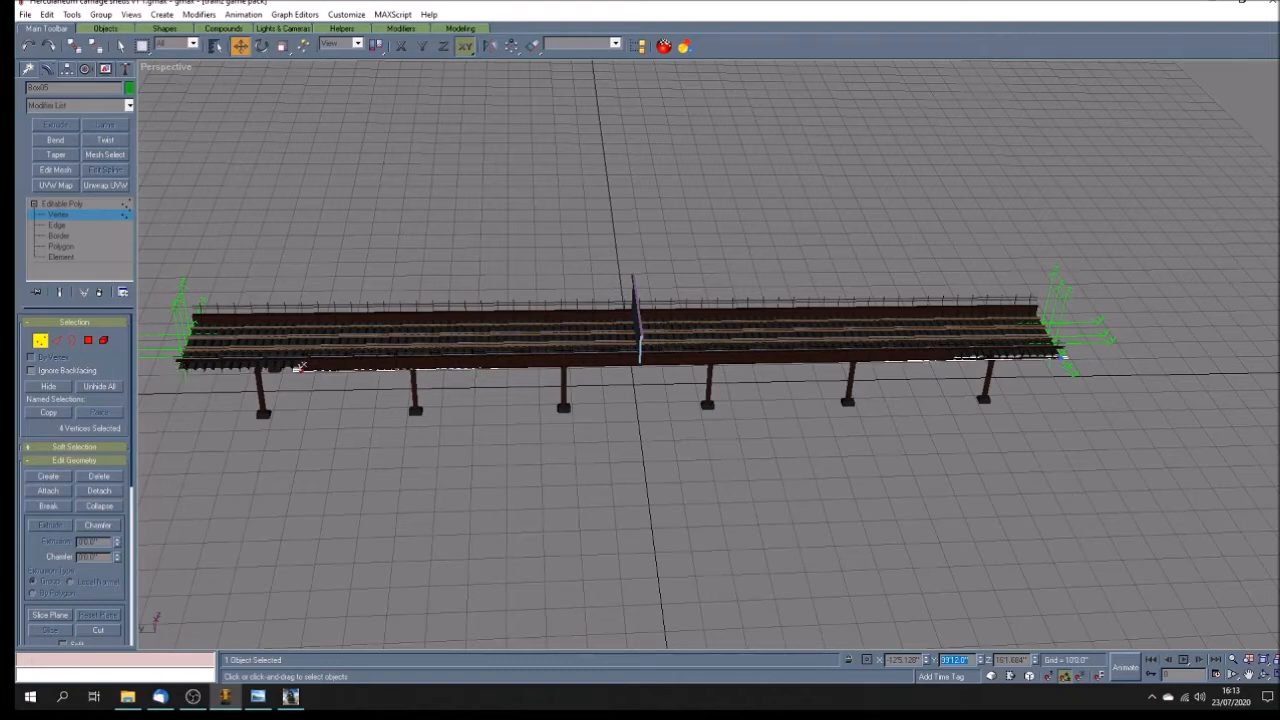
Step: Set the vertices at the bottom flange strip's negative-Y end to Y -100'0.0", then leave vertex editing and deselect the strip
{"action": "left_click_drag", "start_coordinate": [1049, 341], "coordinate": [1083, 375]}
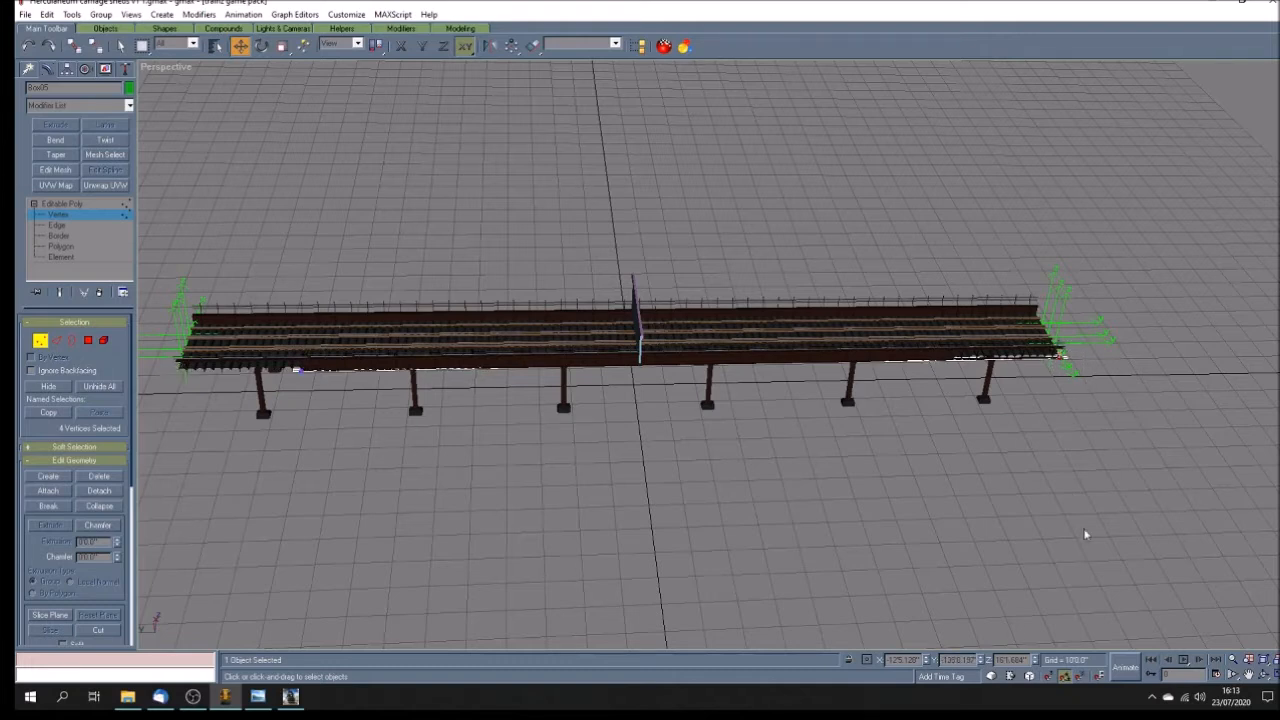
{"action": "double_click", "coordinate": [948, 659]}
{"action": "type", "text": "1000"}
{"action": "key", "text": "Return"}
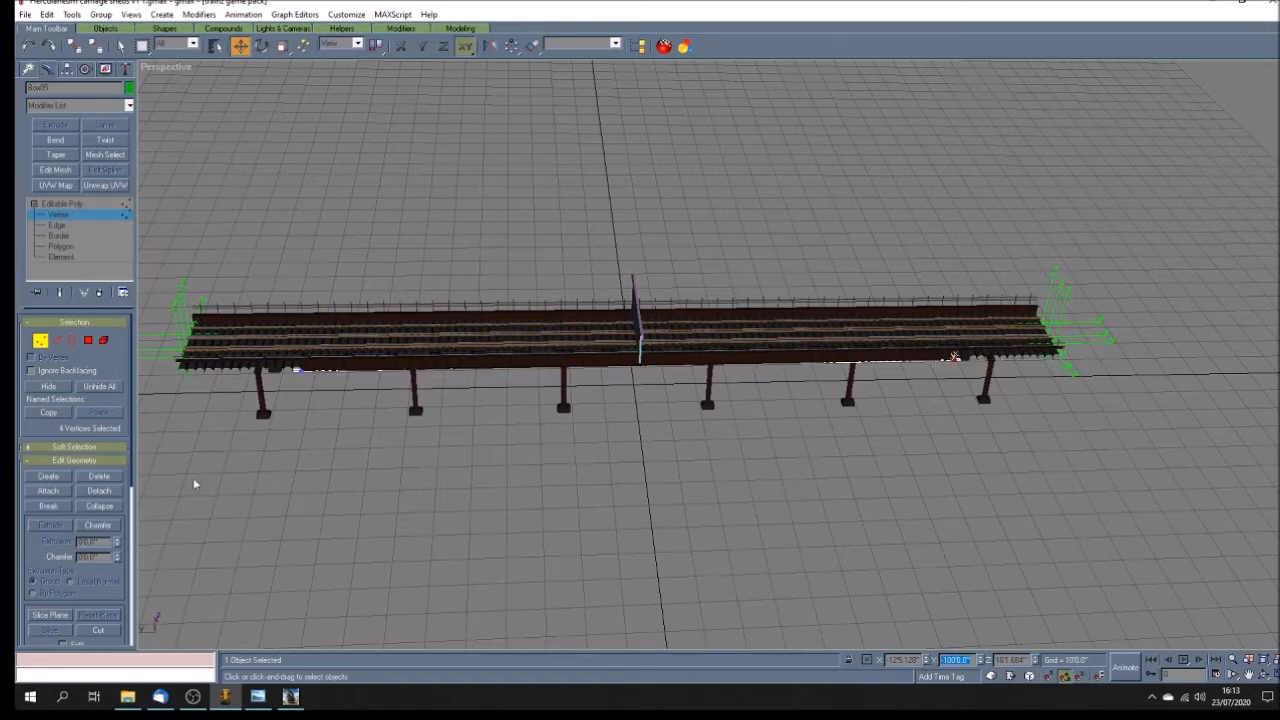
{"action": "left_click", "coordinate": [84, 204]}
{"action": "left_click", "coordinate": [314, 472]}
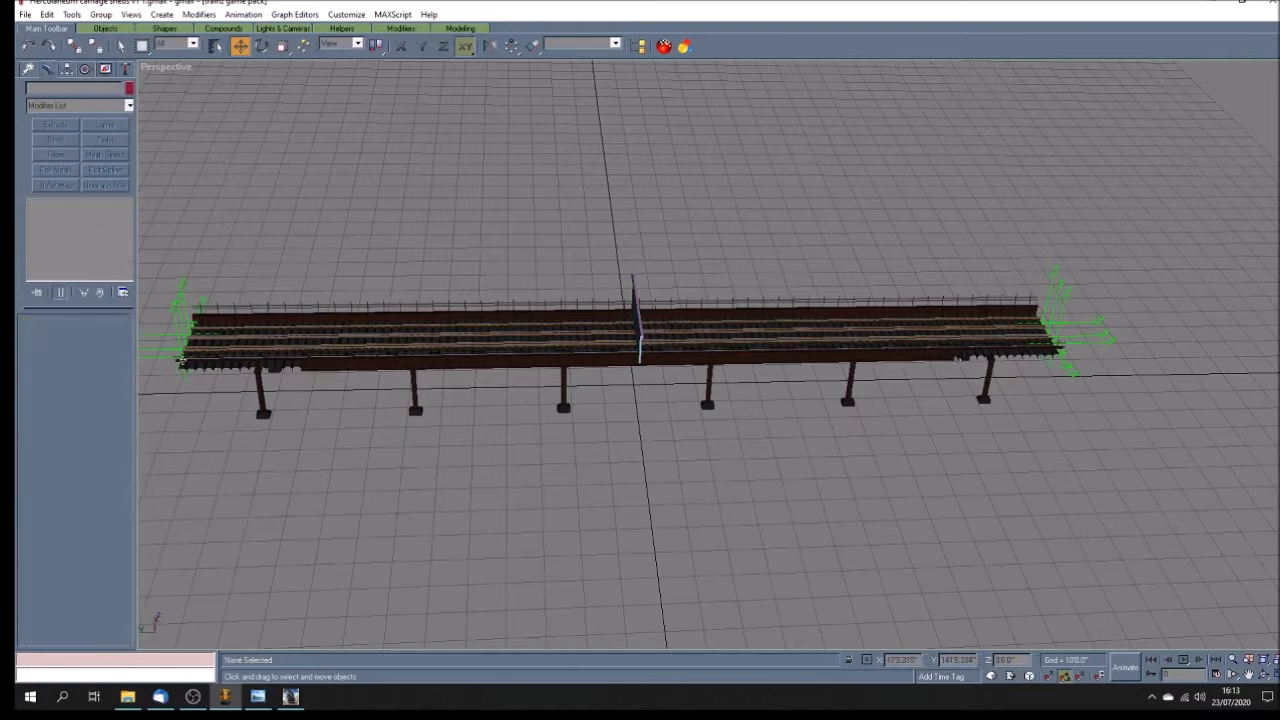
Step: Select the flange strip along the top of the near side girder, collapse its modifiers to Editable Poly and enter vertex editing
{"action": "left_click", "coordinate": [185, 343]}
{"action": "left_click", "coordinate": [281, 463]}
{"action": "left_click", "coordinate": [208, 363]}
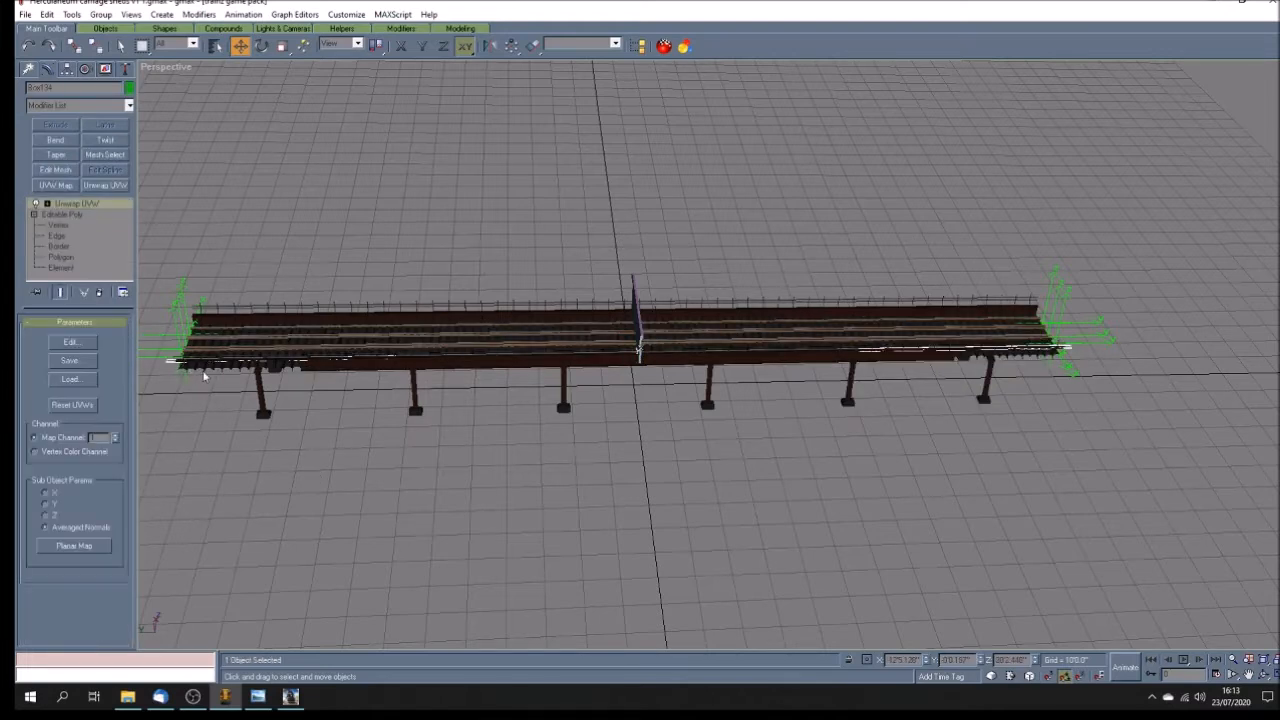
{"action": "right_click", "coordinate": [89, 206]}
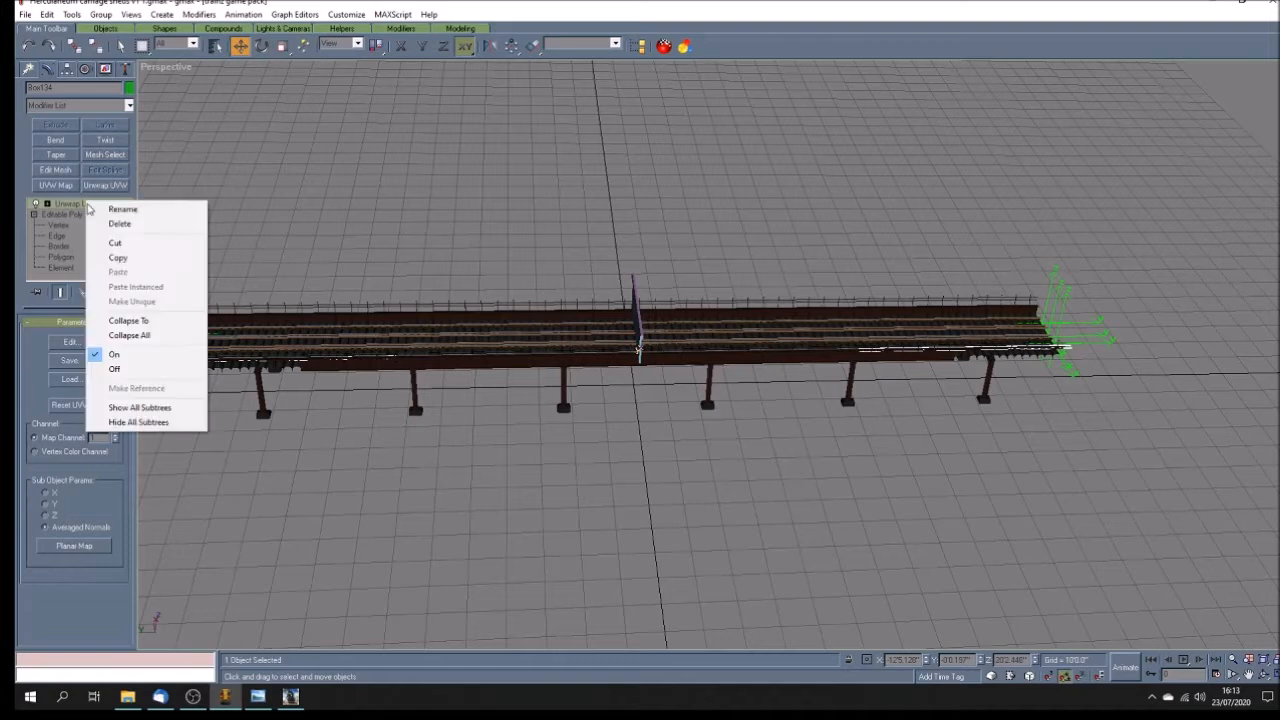
{"action": "left_click", "coordinate": [115, 332]}
{"action": "left_click", "coordinate": [34, 204]}
{"action": "left_click", "coordinate": [58, 214]}
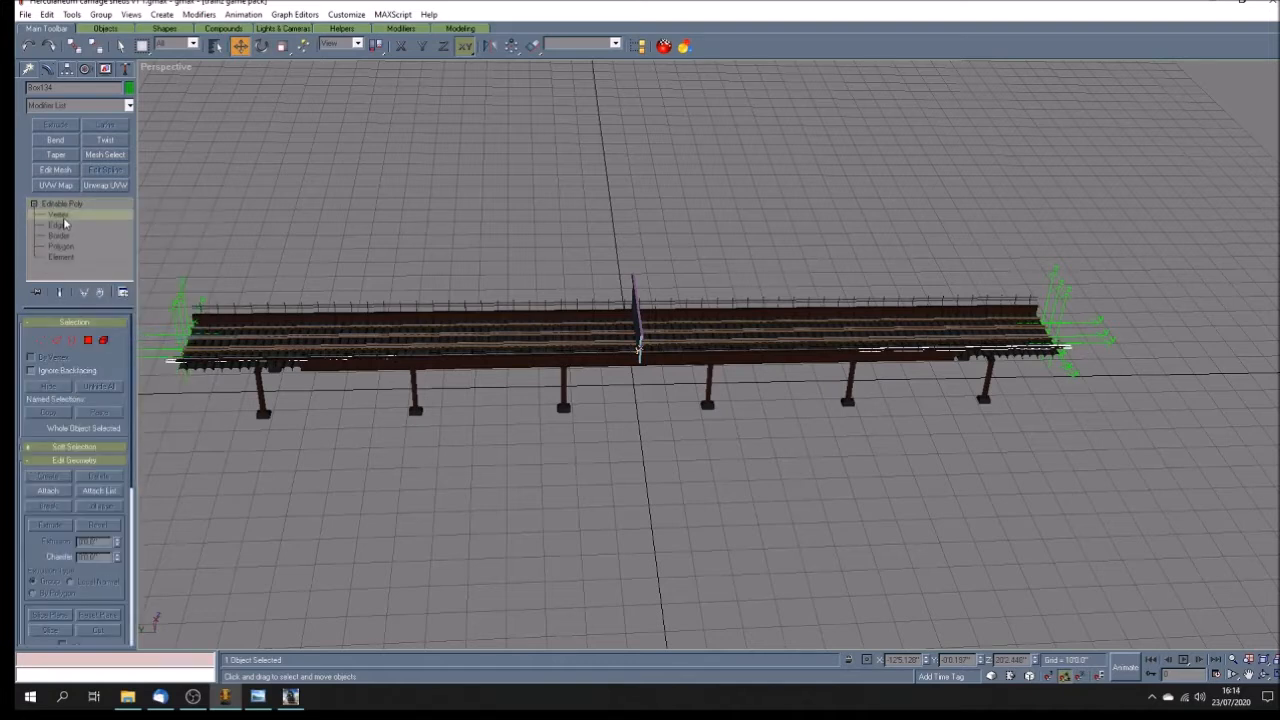
Step: Shorten the top flange strip by moving the vertices at both ends in Y to line up with the shortened girder's ends
{"action": "double_click", "coordinate": [944, 660]}
{"action": "type", "text": "33'12"}
{"action": "key", "text": "Return"}
{"action": "left_click", "coordinate": [1063, 346]}
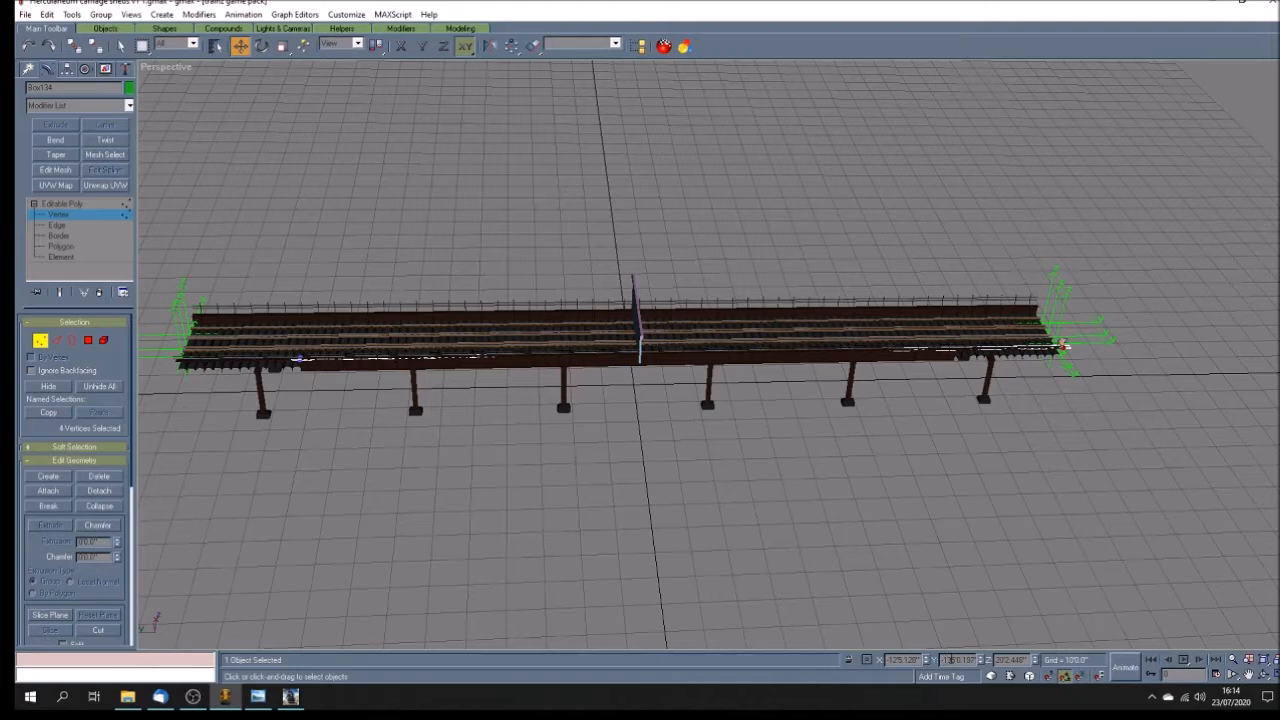
{"action": "type", "text": "33'12"}
{"action": "key", "text": "Return"}
{"action": "left_click", "coordinate": [477, 446]}
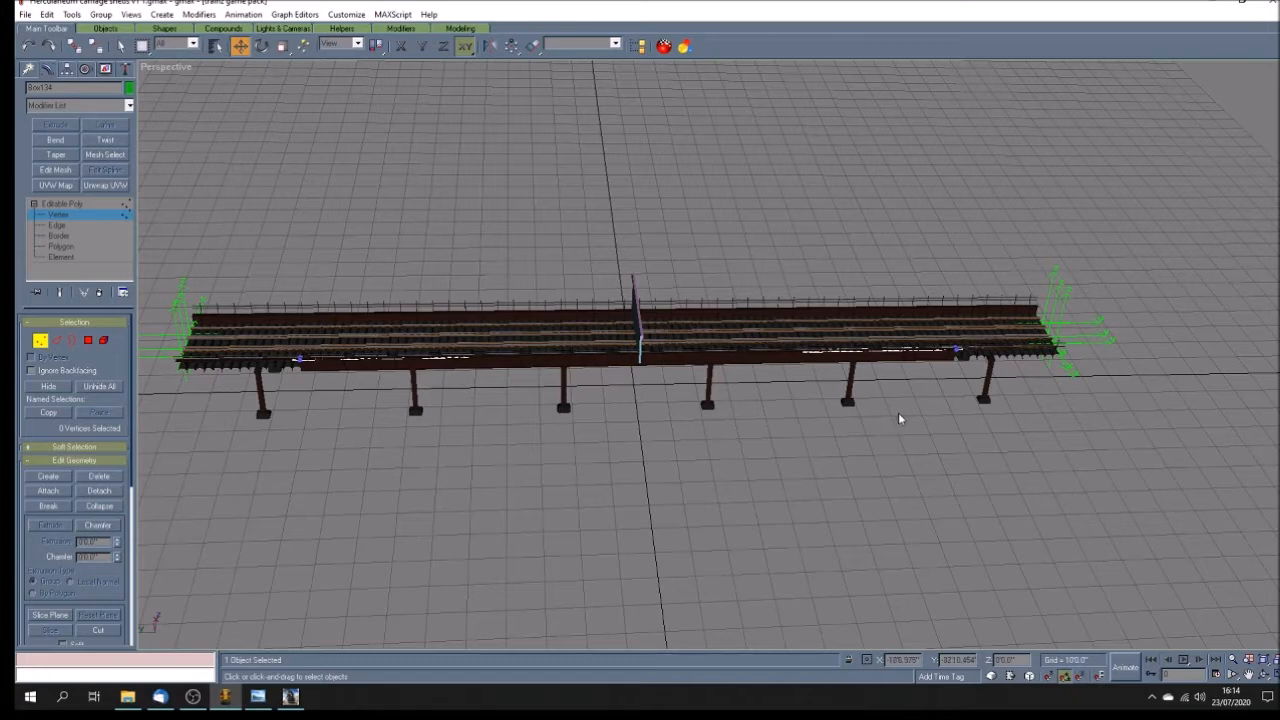
Step: Select the web plate of the opposite, still full-length side girder, collapse its modifiers to Editable Poly and enter vertex editing
{"action": "left_click", "coordinate": [607, 447]}
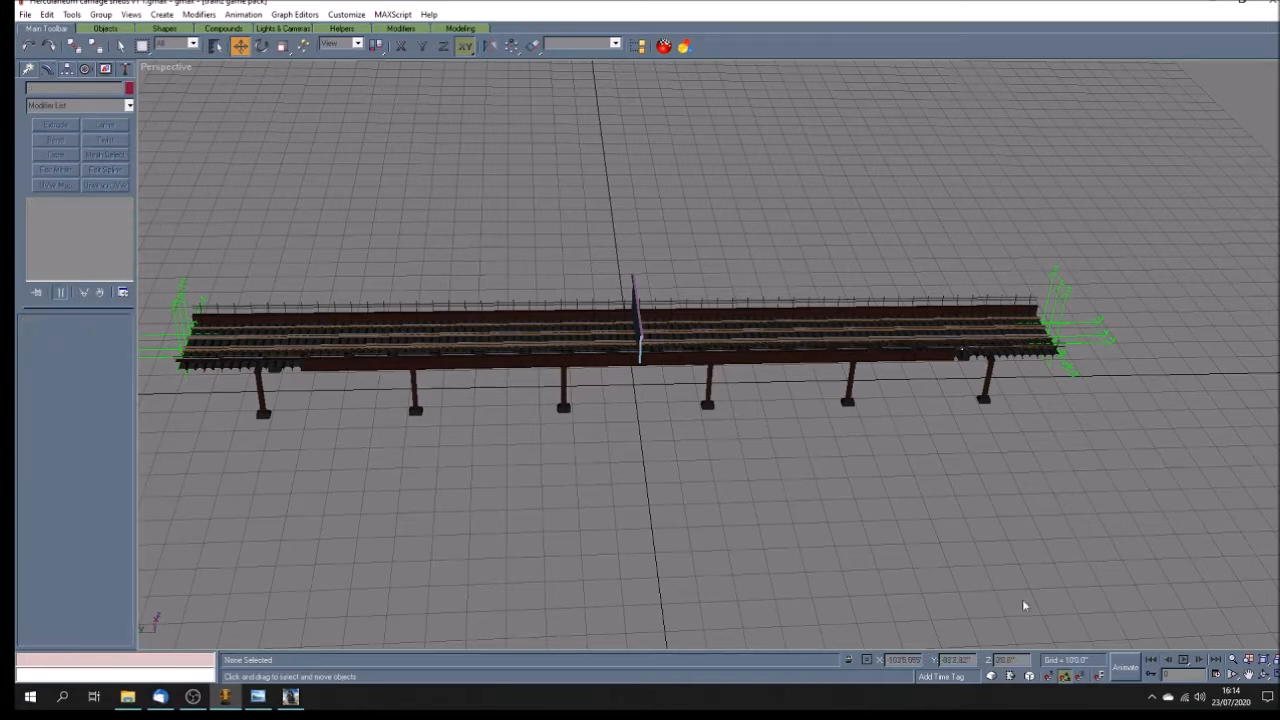
{"action": "left_click", "coordinate": [1264, 675]}
{"action": "mouse_move", "coordinate": [666, 481]}
{"action": "left_mouse_down"}
{"action": "mouse_move", "coordinate": [663, 443]}
{"action": "mouse_move", "coordinate": [714, 446]}
{"action": "mouse_move", "coordinate": [698, 462]}
{"action": "mouse_move", "coordinate": [705, 486]}
{"action": "mouse_move", "coordinate": [740, 485]}
{"action": "mouse_move", "coordinate": [622, 487]}
{"action": "mouse_move", "coordinate": [657, 466]}
{"action": "mouse_move", "coordinate": [543, 486]}
{"action": "mouse_move", "coordinate": [773, 465]}
{"action": "mouse_move", "coordinate": [706, 464]}
{"action": "left_mouse_up"}
{"action": "left_click", "coordinate": [120, 45]}
{"action": "left_click", "coordinate": [443, 376]}
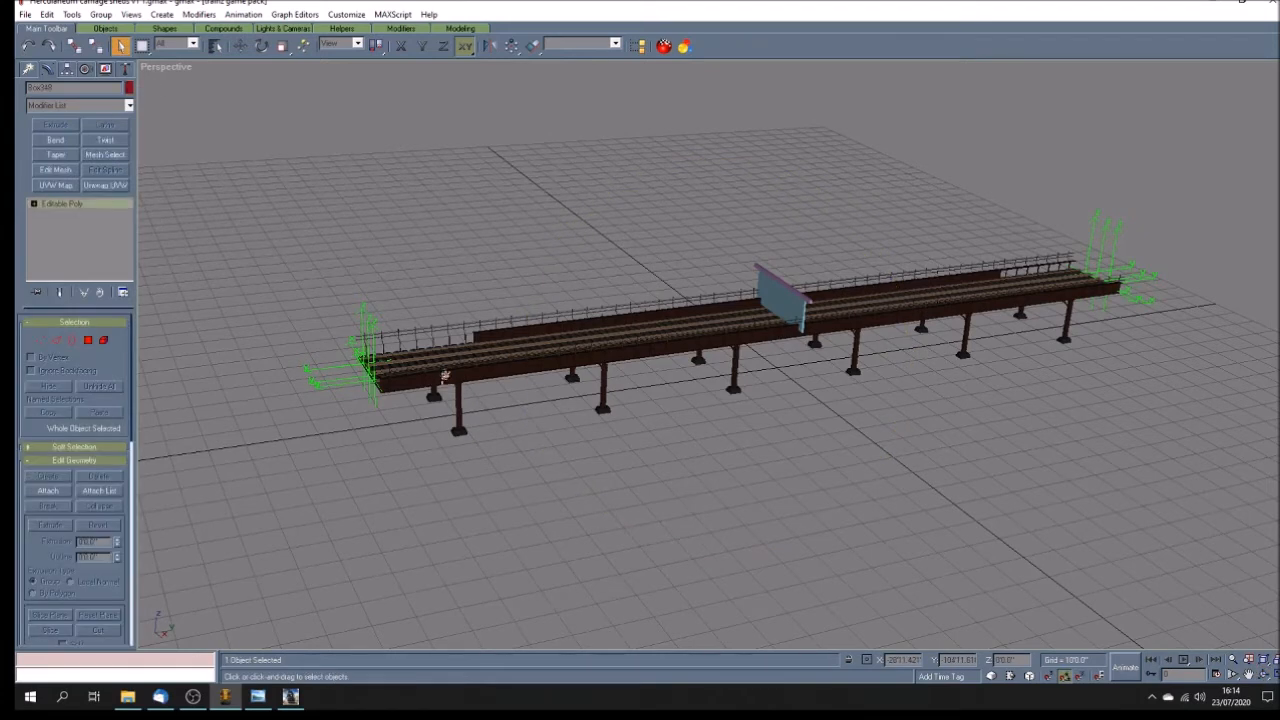
{"action": "left_click", "coordinate": [474, 375]}
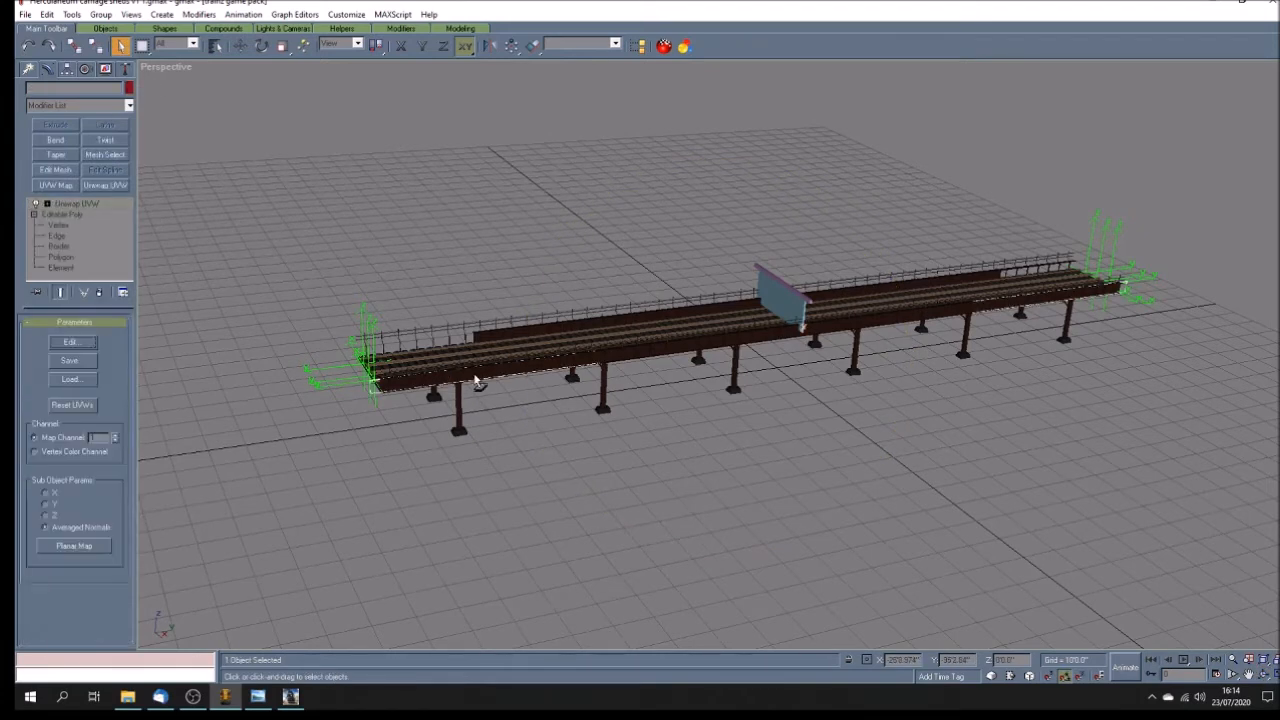
{"action": "right_click", "coordinate": [78, 204]}
{"action": "left_click", "coordinate": [120, 336]}
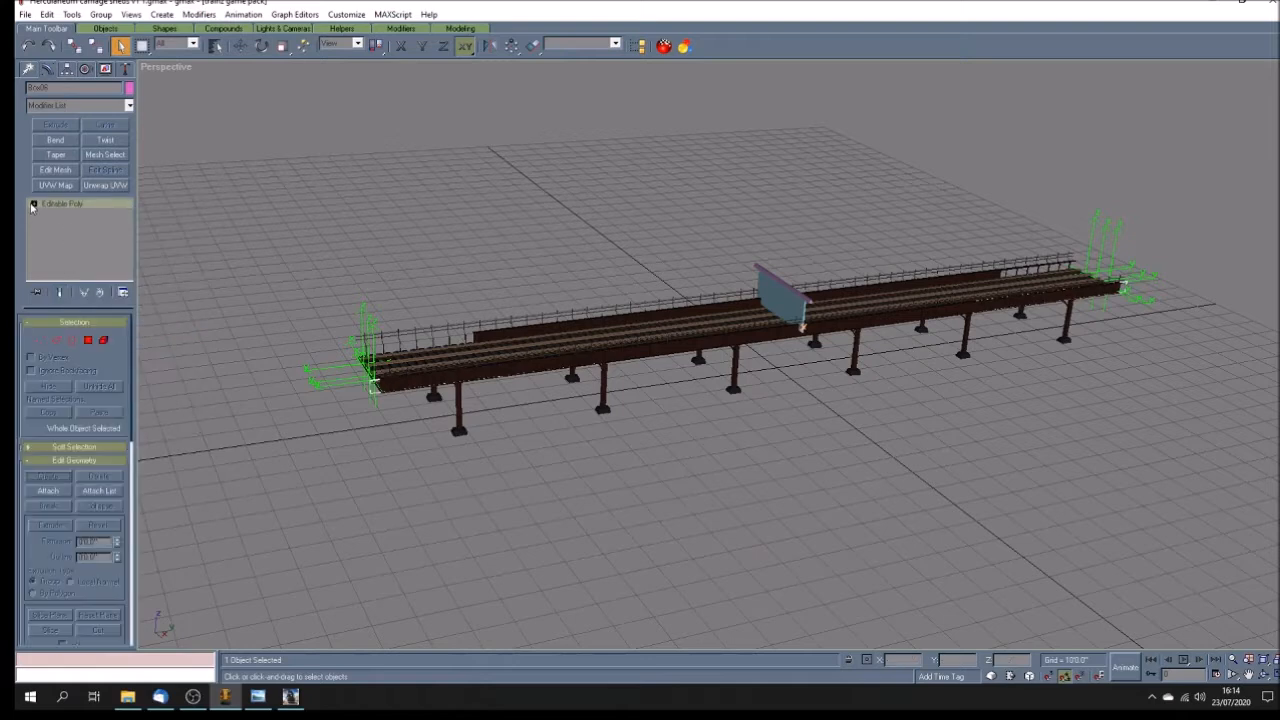
{"action": "left_click", "coordinate": [55, 214]}
Step: Shorten the web plate by moving its negative-Y end vertices to Y -100'0" and its positive-Y end vertices to Y 99'12.0"
{"action": "left_click_drag", "start_coordinate": [316, 340], "coordinate": [442, 462]}
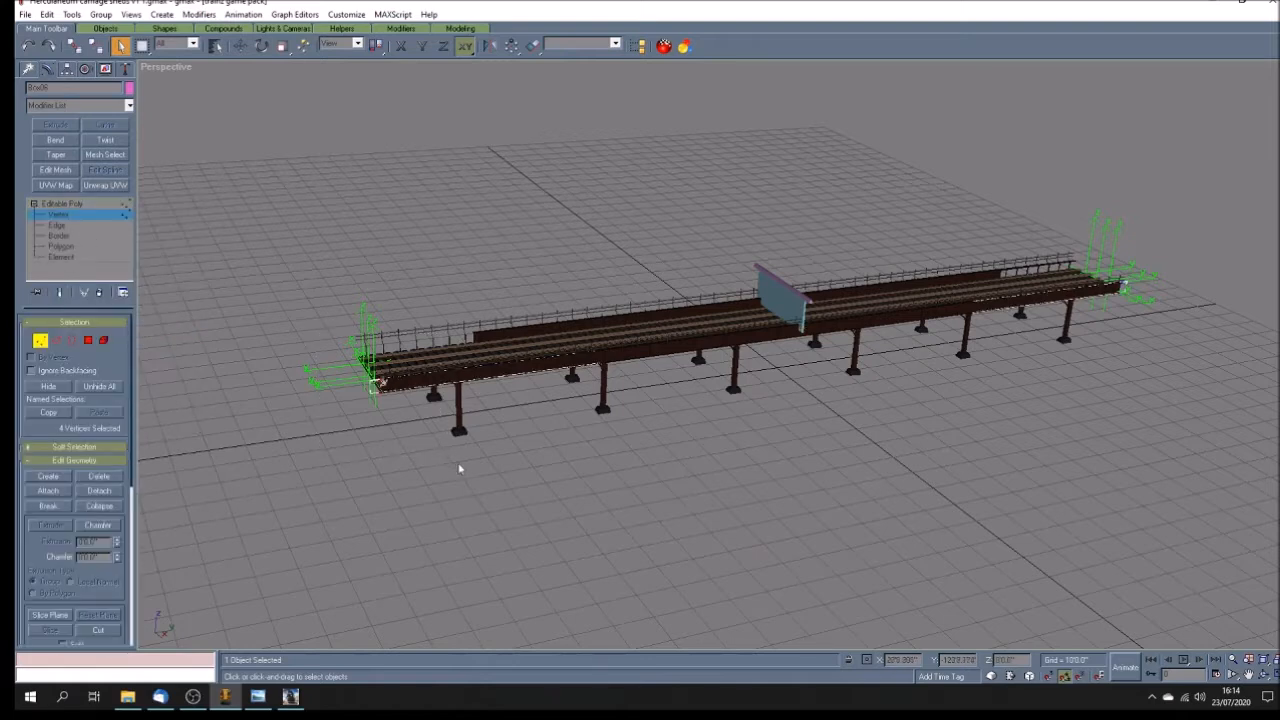
{"action": "left_click", "coordinate": [238, 47]}
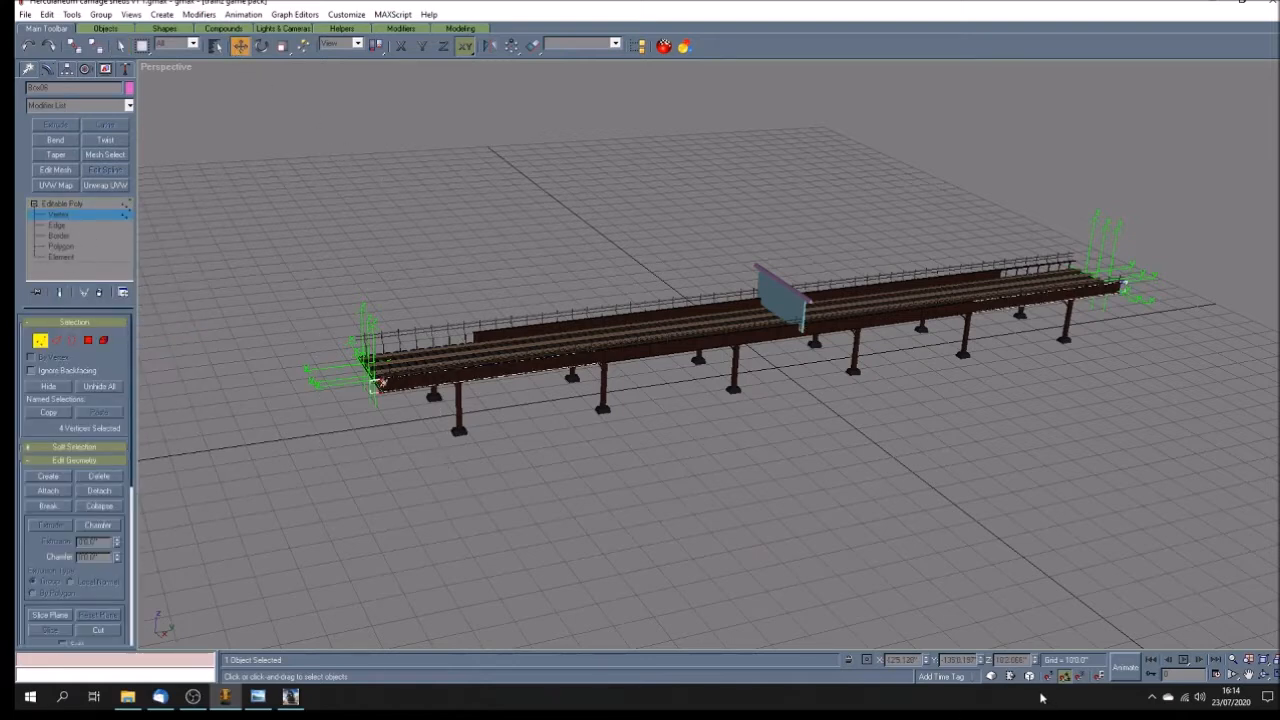
{"action": "double_click", "coordinate": [941, 660]}
{"action": "type", "text": "1000"}
{"action": "key", "text": "Return"}
{"action": "left_click_drag", "start_coordinate": [1088, 251], "coordinate": [1149, 330]}
{"action": "double_click", "coordinate": [941, 660]}
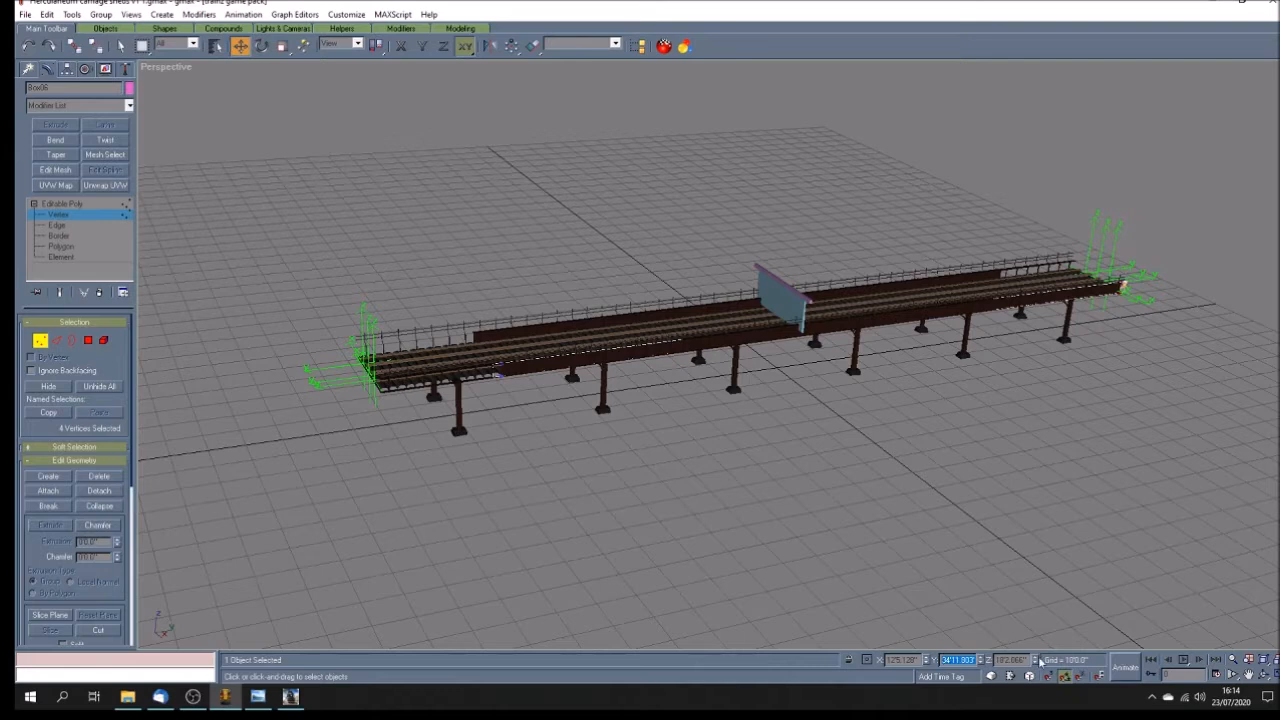
{"action": "type", "text": "00"}
{"action": "key", "text": "Return"}
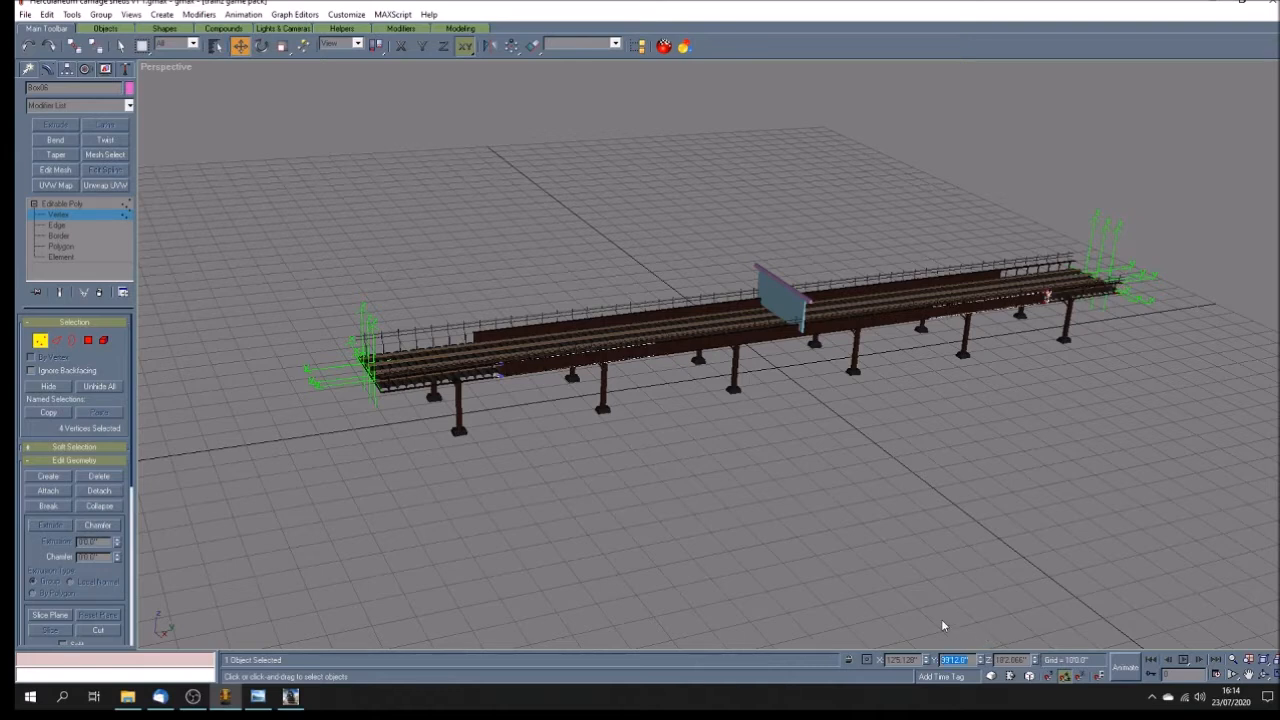
Step: Leave the web plate, select the same girder's bottom flange strip, collapse it to Editable Poly and enter vertex editing
{"action": "left_click", "coordinate": [105, 185]}
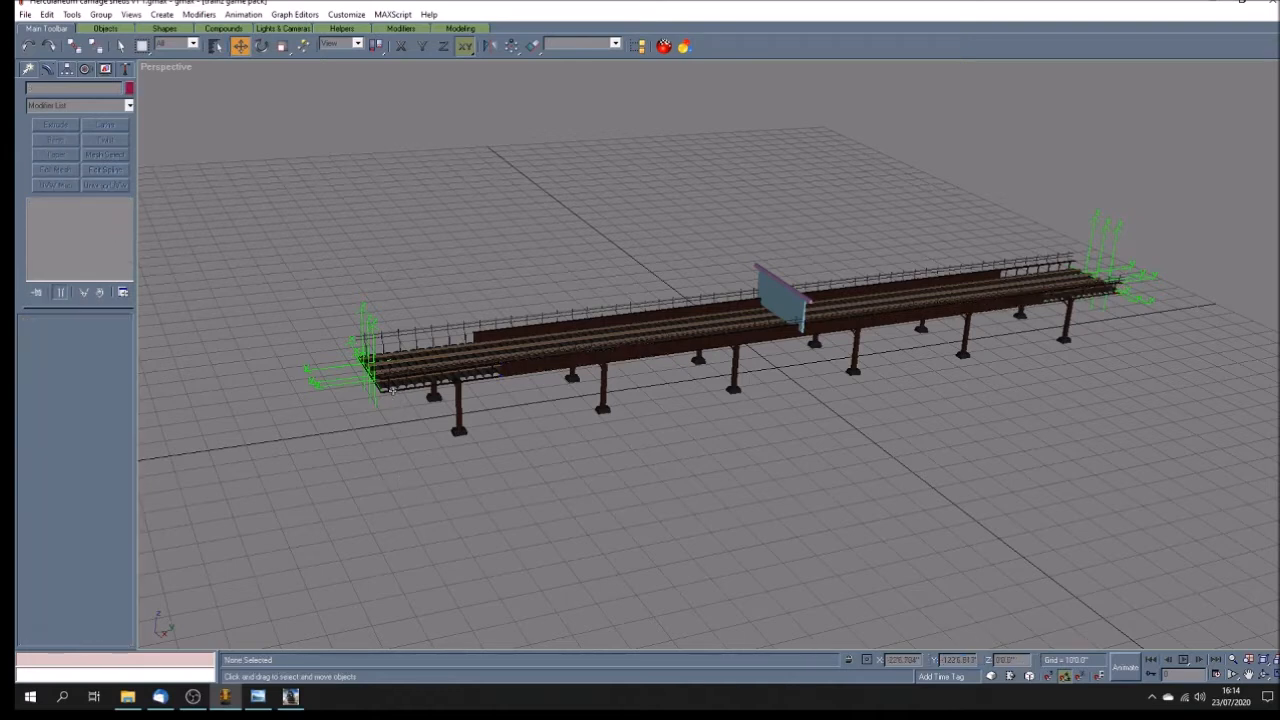
{"action": "right_click", "coordinate": [92, 246]}
{"action": "left_click", "coordinate": [105, 338]}
{"action": "left_click", "coordinate": [33, 203]}
{"action": "left_click", "coordinate": [57, 214]}
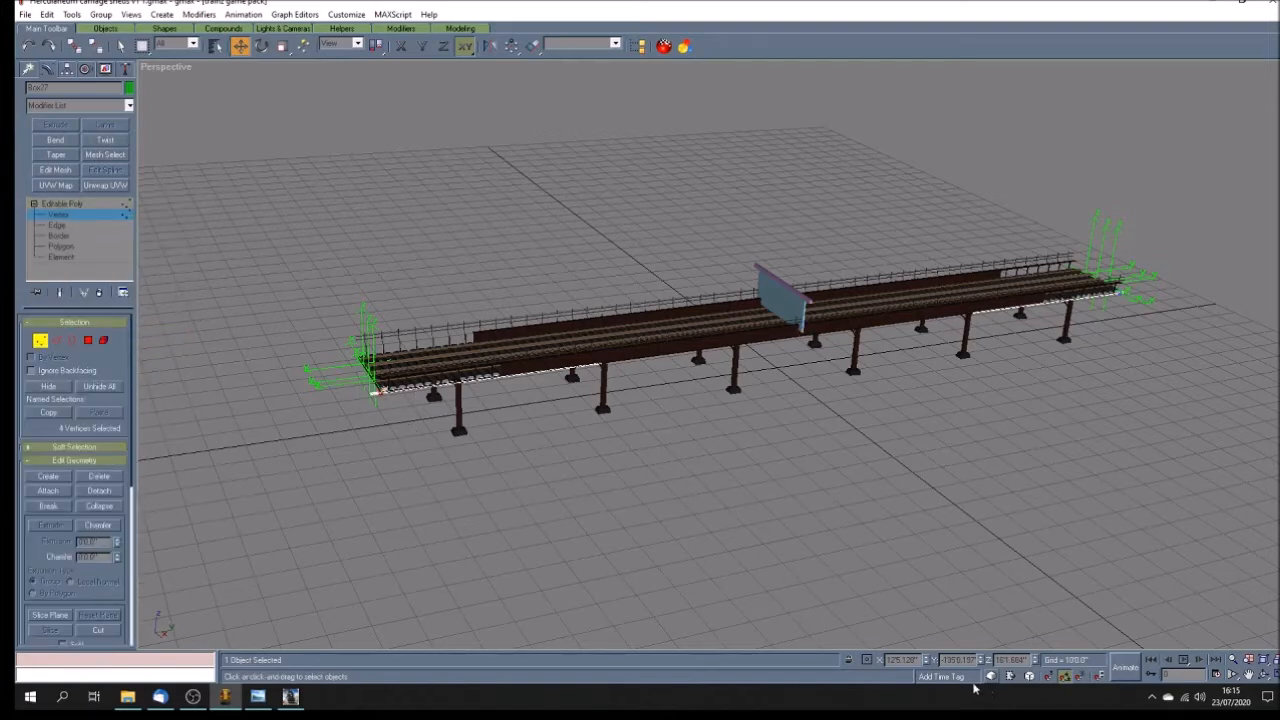
Step: Set the bottom flange strip's end vertices to Y -100'0" and Y 100'0", then leave vertex editing and deselect it
{"action": "double_click", "coordinate": [948, 661]}
{"action": "type", "text": "1000"}
{"action": "key", "text": "Return"}
{"action": "left_click_drag", "start_coordinate": [1096, 279], "coordinate": [1166, 330]}
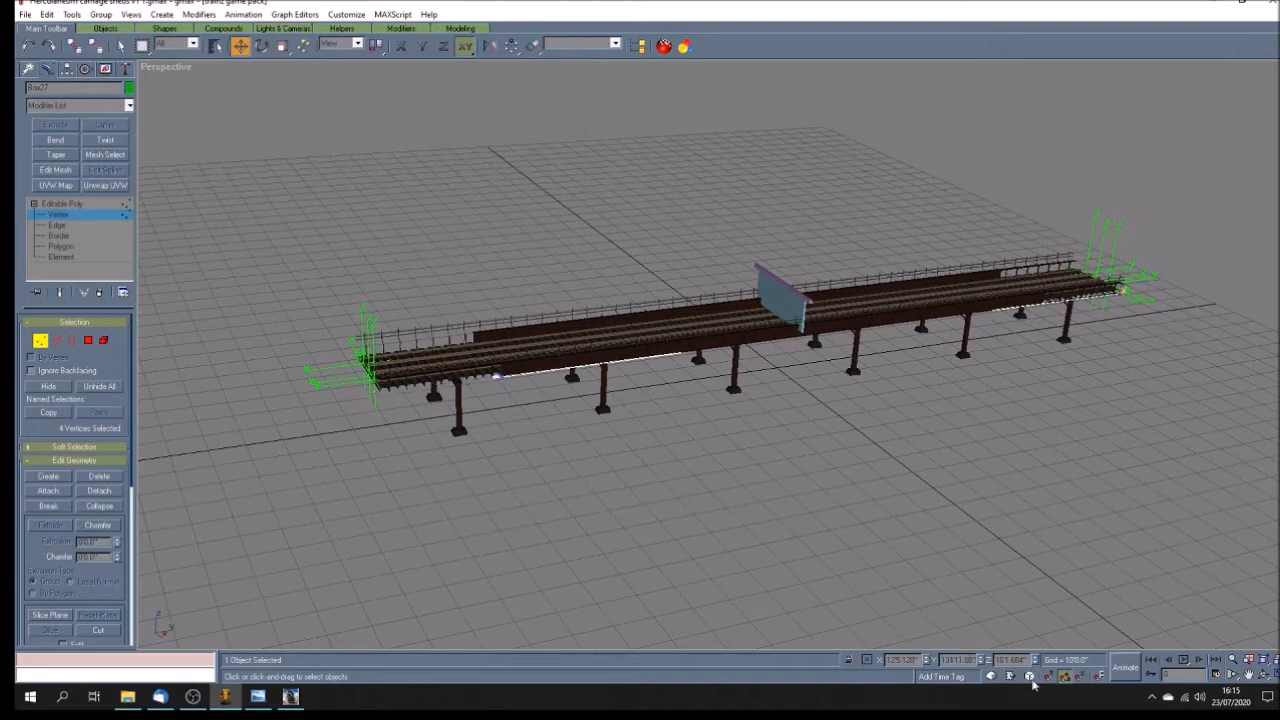
{"action": "double_click", "coordinate": [948, 660]}
{"action": "type", "text": "100"}
{"action": "key", "text": "Return"}
{"action": "left_click", "coordinate": [76, 214]}
{"action": "left_click", "coordinate": [75, 215]}
{"action": "left_click", "coordinate": [100, 205]}
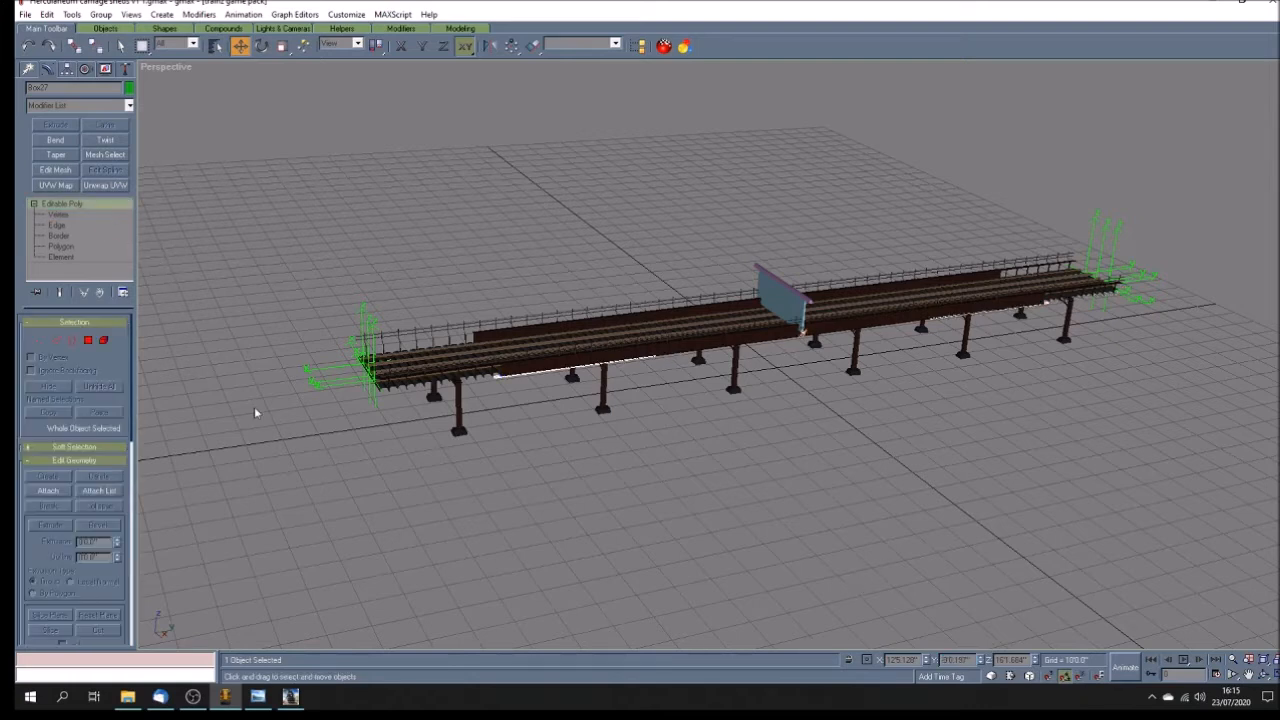
{"action": "left_click", "coordinate": [390, 465]}
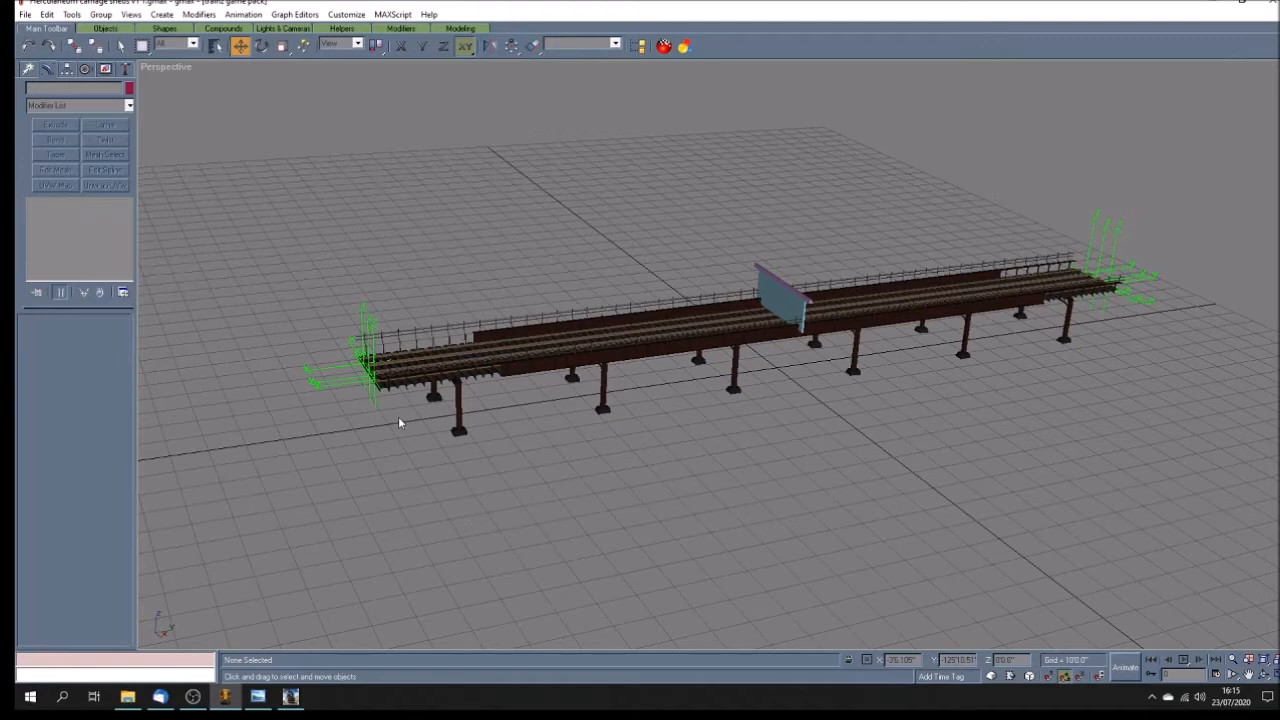
Step: Select the same girder's top flange strip, collapse its Unwrap UVW modifier into Editable Poly and enter vertex editing
{"action": "left_click", "coordinate": [480, 366]}
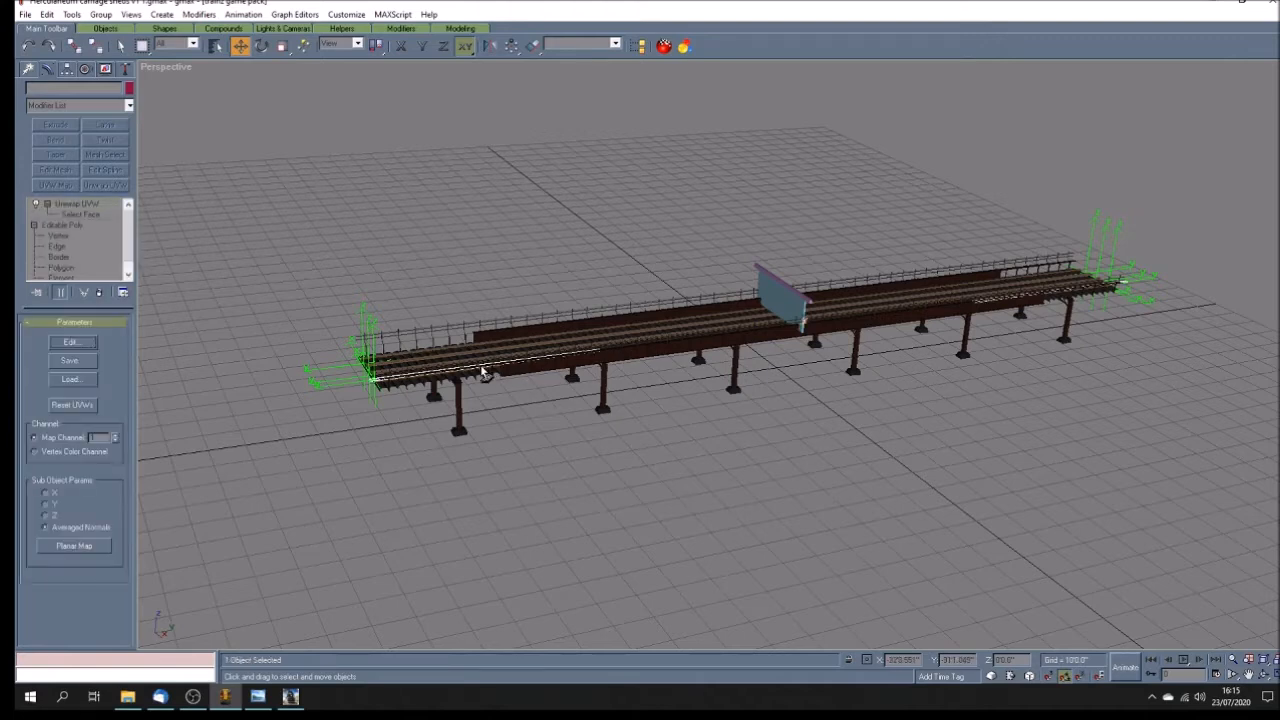
{"action": "right_click", "coordinate": [73, 210]}
{"action": "left_click", "coordinate": [95, 334]}
{"action": "left_click", "coordinate": [35, 204]}
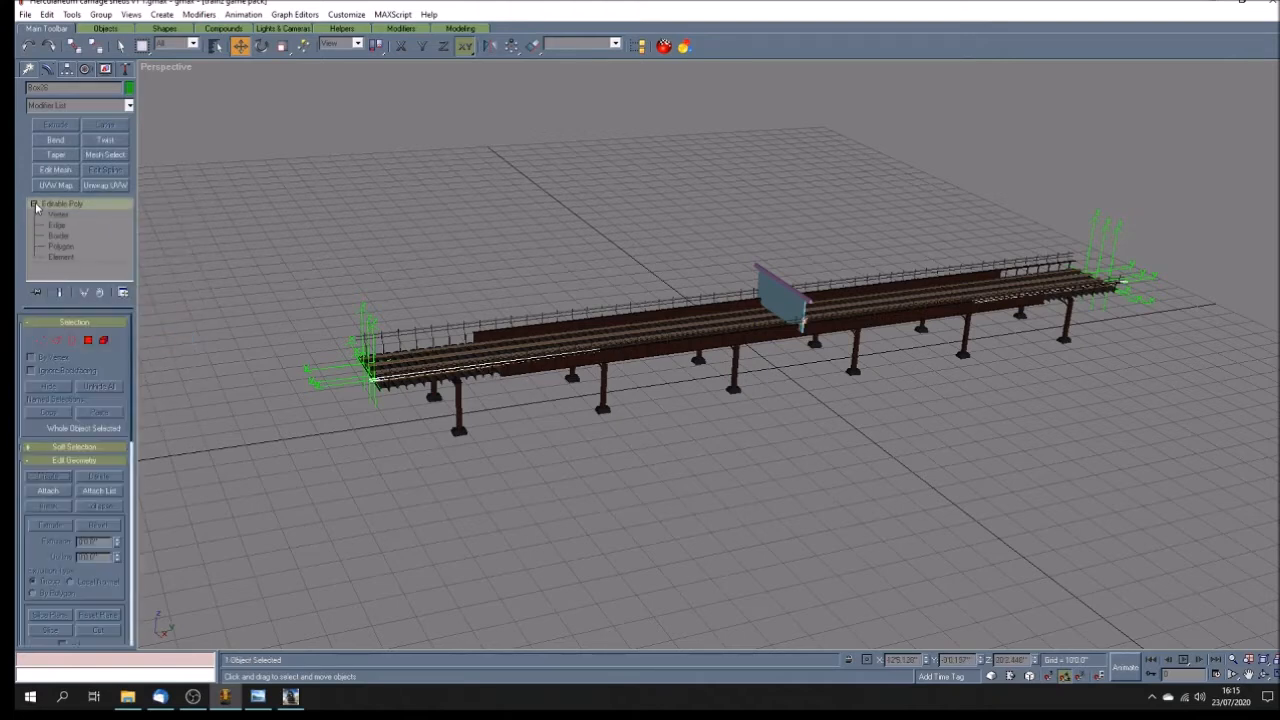
{"action": "left_click", "coordinate": [58, 214]}
Step: Shorten the top flange strip by setting its end vertices to Y -100'0" and Y 100'0", then deselect it
{"action": "left_click_drag", "start_coordinate": [345, 355], "coordinate": [400, 430]}
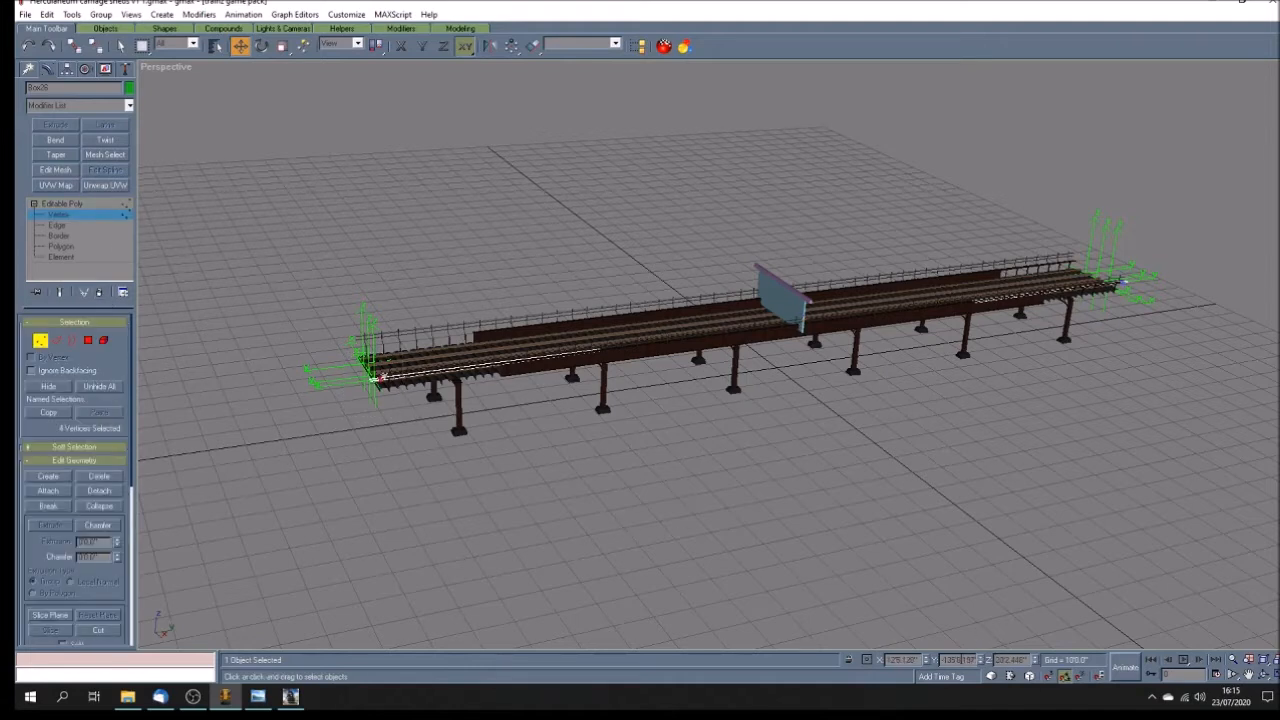
{"action": "left_click_drag", "start_coordinate": [946, 659], "coordinate": [1004, 660]}
{"action": "type", "text": "1000"}
{"action": "key", "text": "Return"}
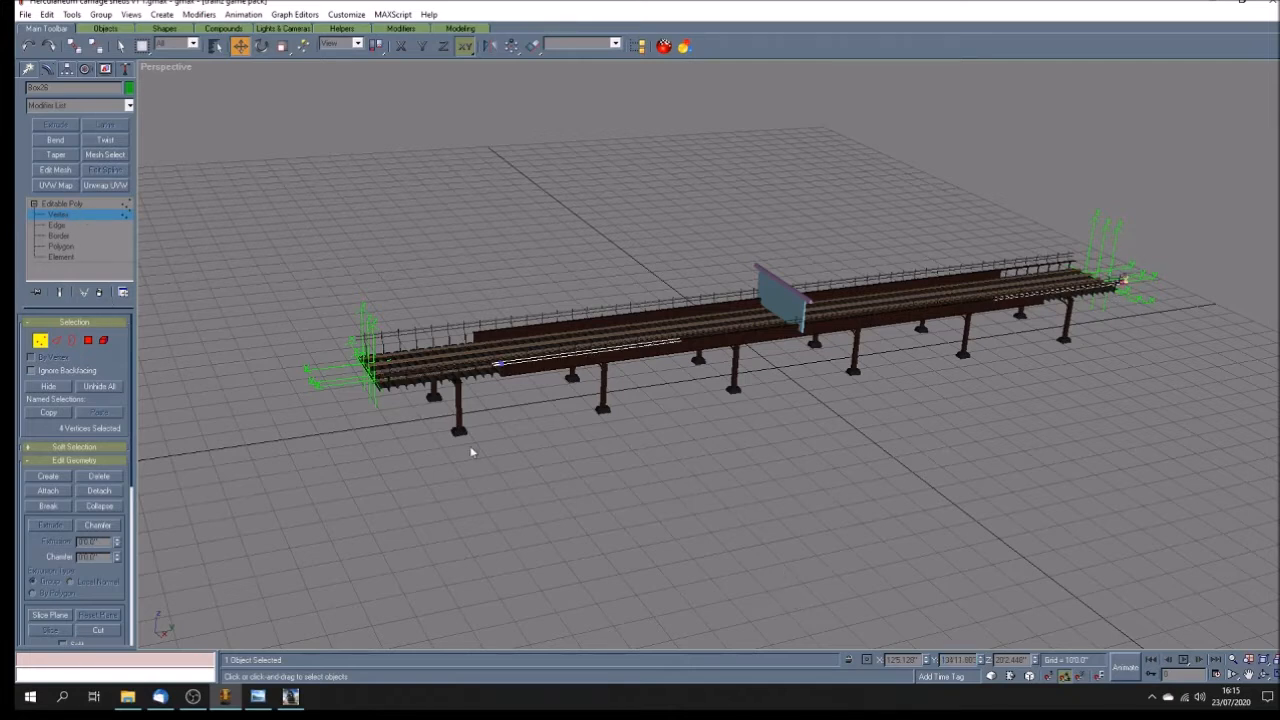
{"action": "double_click", "coordinate": [945, 659]}
{"action": "type", "text": "00"}
{"action": "key", "text": "Return"}
{"action": "left_click", "coordinate": [100, 204]}
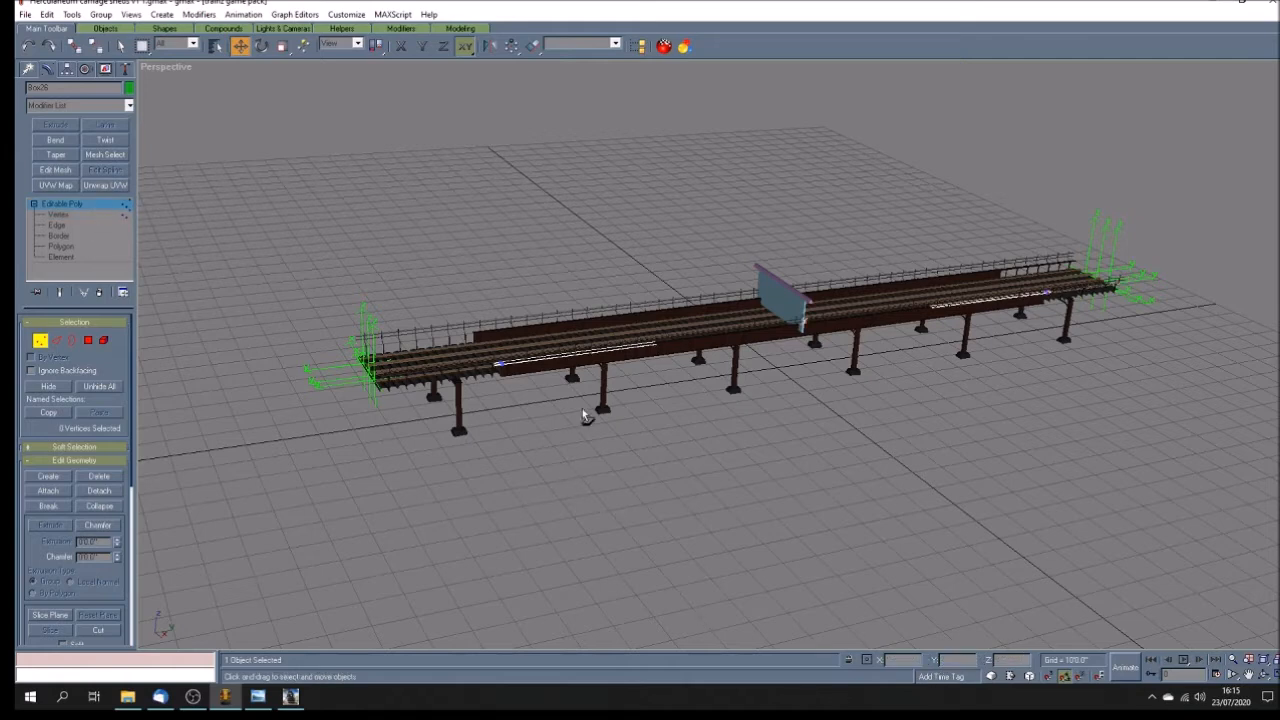
{"action": "left_click", "coordinate": [576, 411]}
Step: Inspect the shortened girder ends from below deck level and check the scene's polygon count with the Polygon Counter utility
{"action": "scroll", "coordinate": [537, 401], "scroll_direction": "up", "scroll_amount": 5}
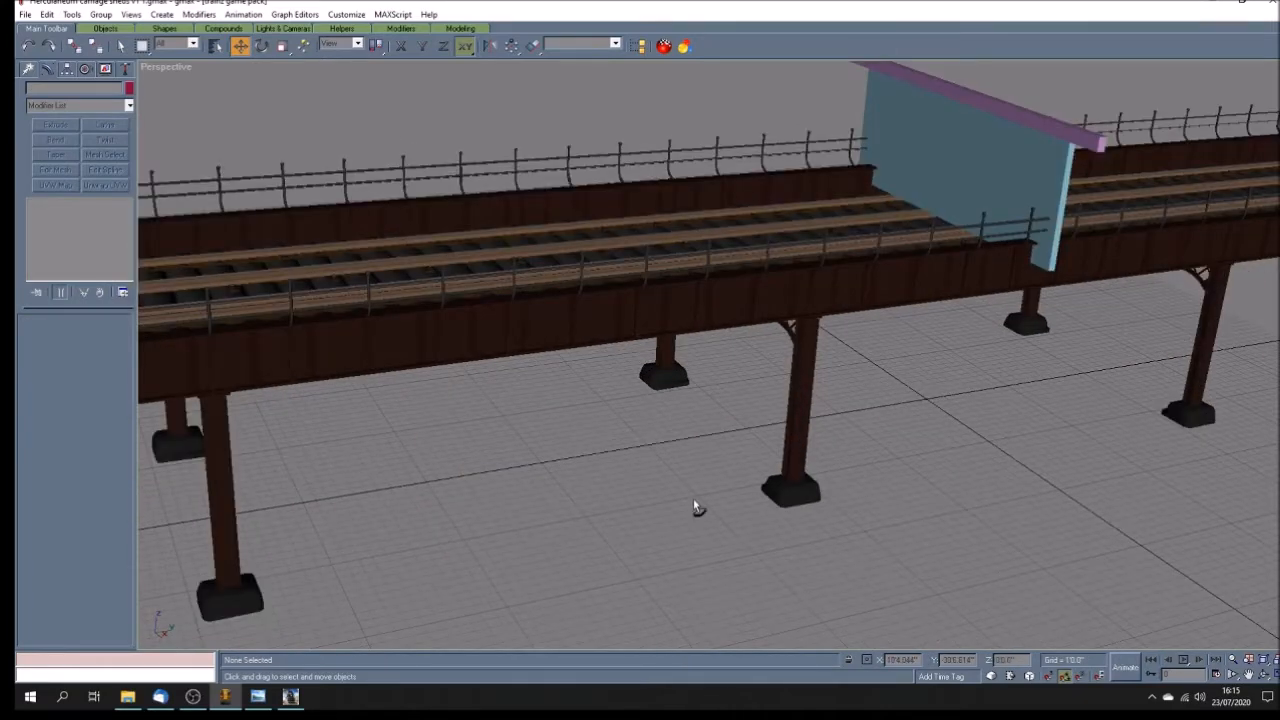
{"action": "scroll", "coordinate": [695, 502], "scroll_direction": "down", "scroll_amount": 3}
{"action": "left_click", "coordinate": [1262, 676]}
{"action": "mouse_move", "coordinate": [715, 413]}
{"action": "left_mouse_down"}
{"action": "mouse_move", "coordinate": [760, 372]}
{"action": "mouse_move", "coordinate": [754, 404]}
{"action": "left_mouse_up"}
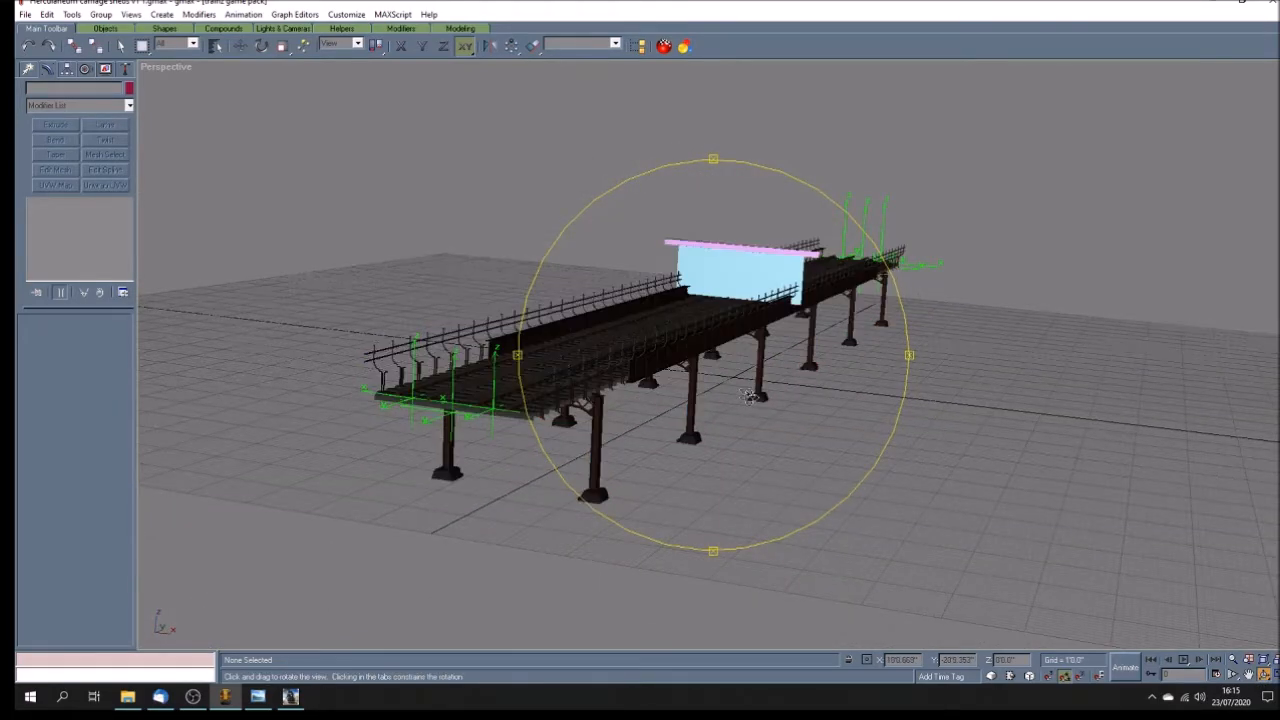
{"action": "scroll", "coordinate": [750, 396], "scroll_direction": "up", "scroll_amount": 3}
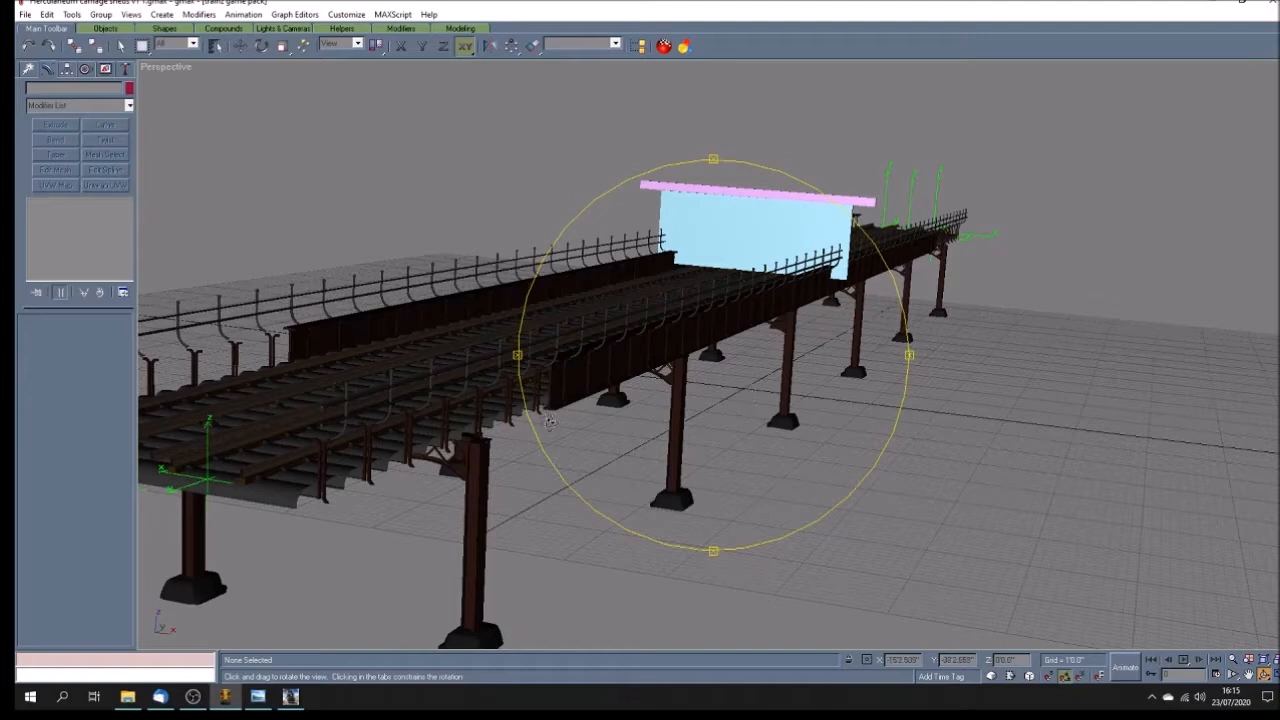
{"action": "left_click", "coordinate": [120, 45]}
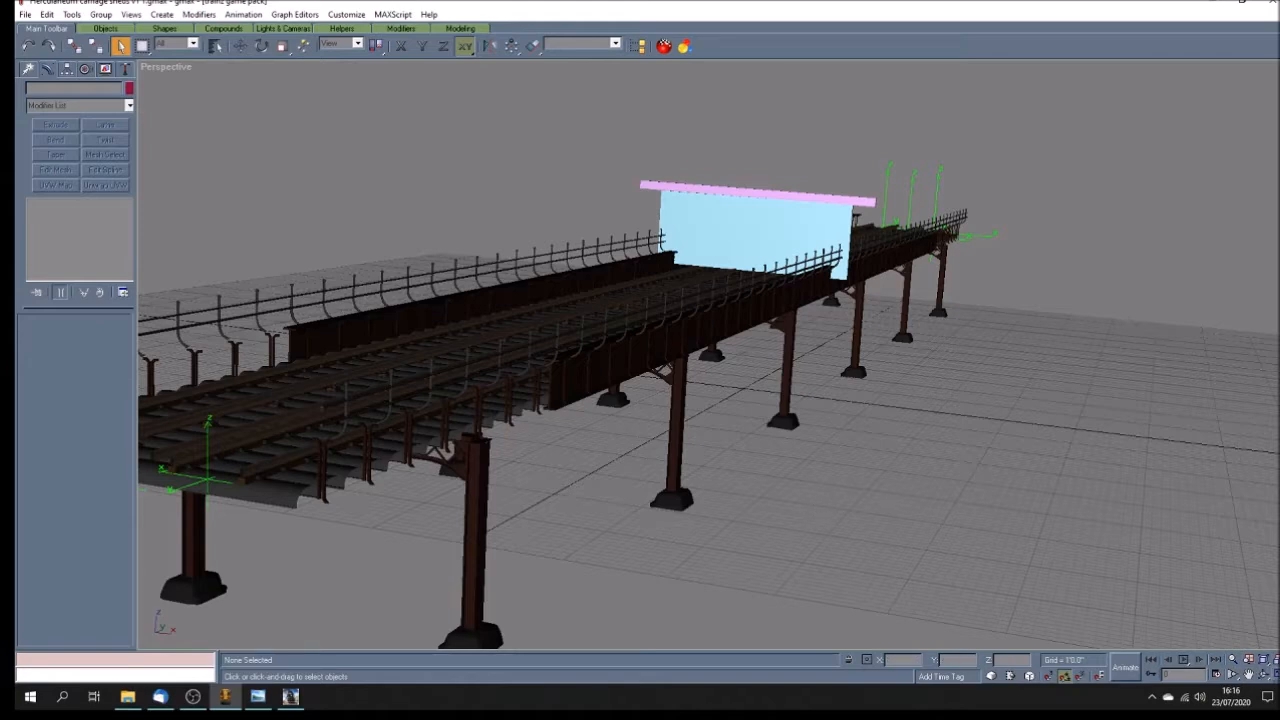
{"action": "left_click", "coordinate": [125, 68]}
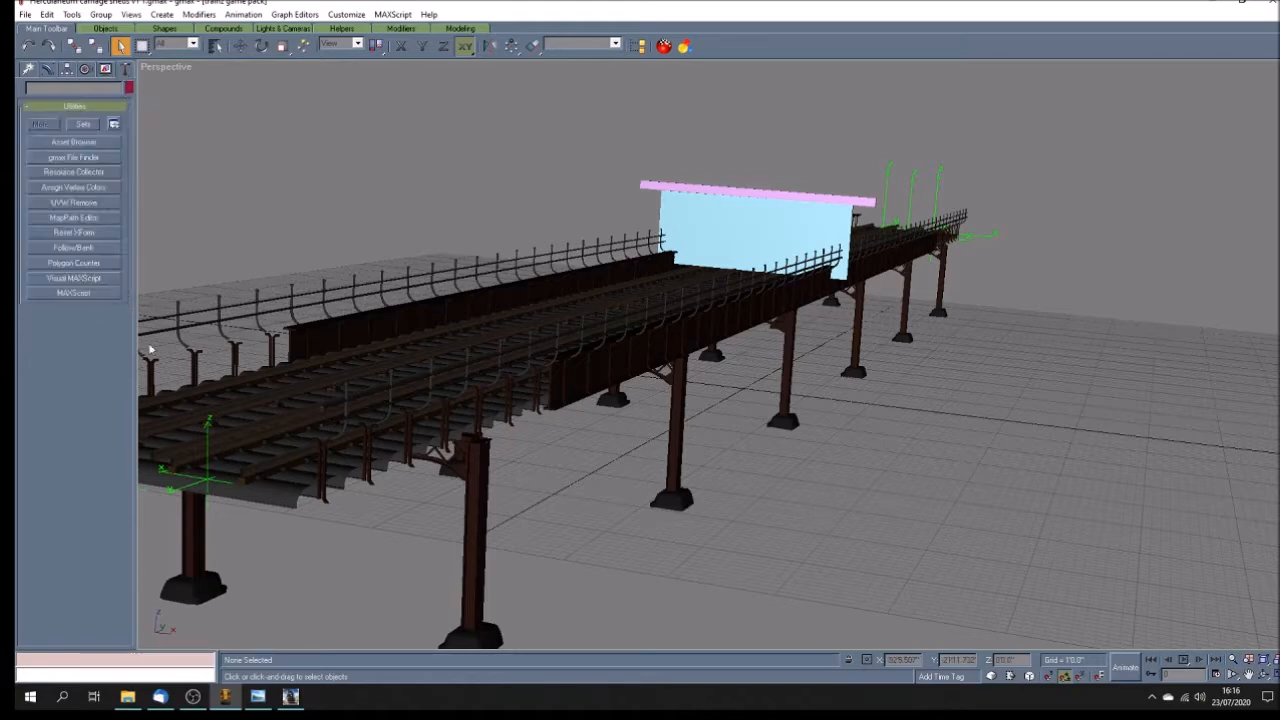
{"action": "left_click", "coordinate": [72, 263]}
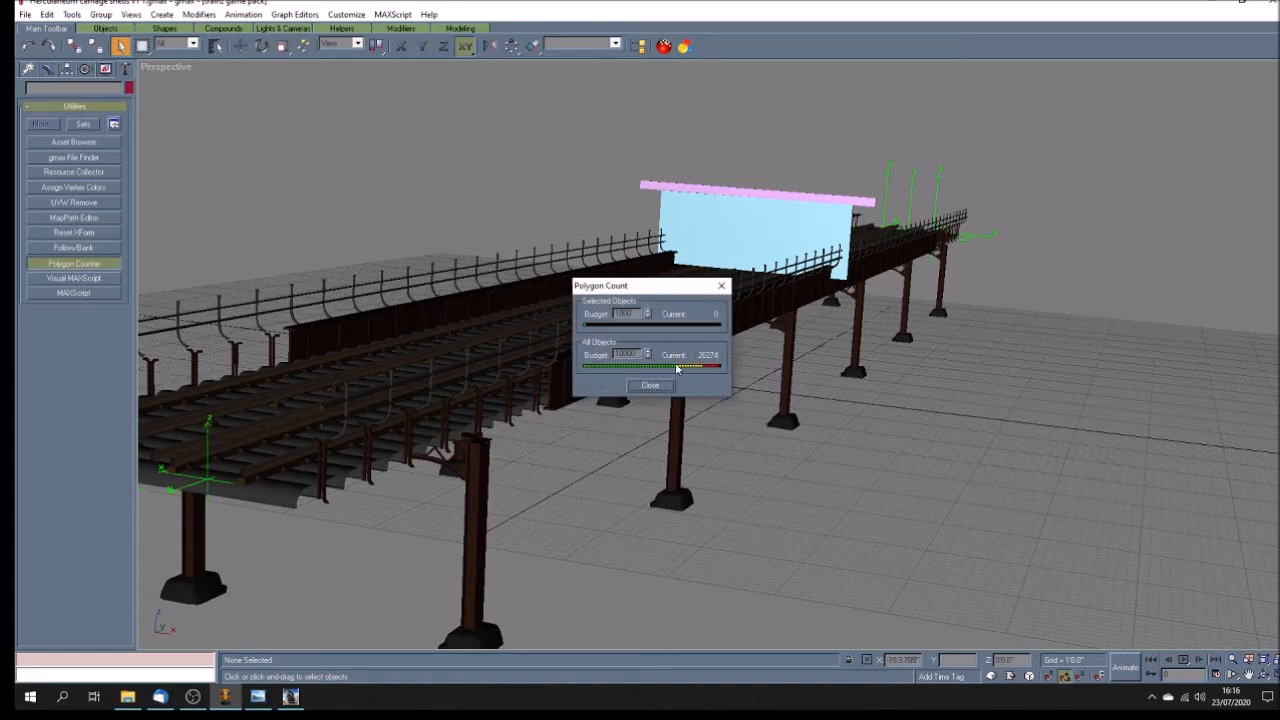
{"action": "left_click", "coordinate": [721, 286]}
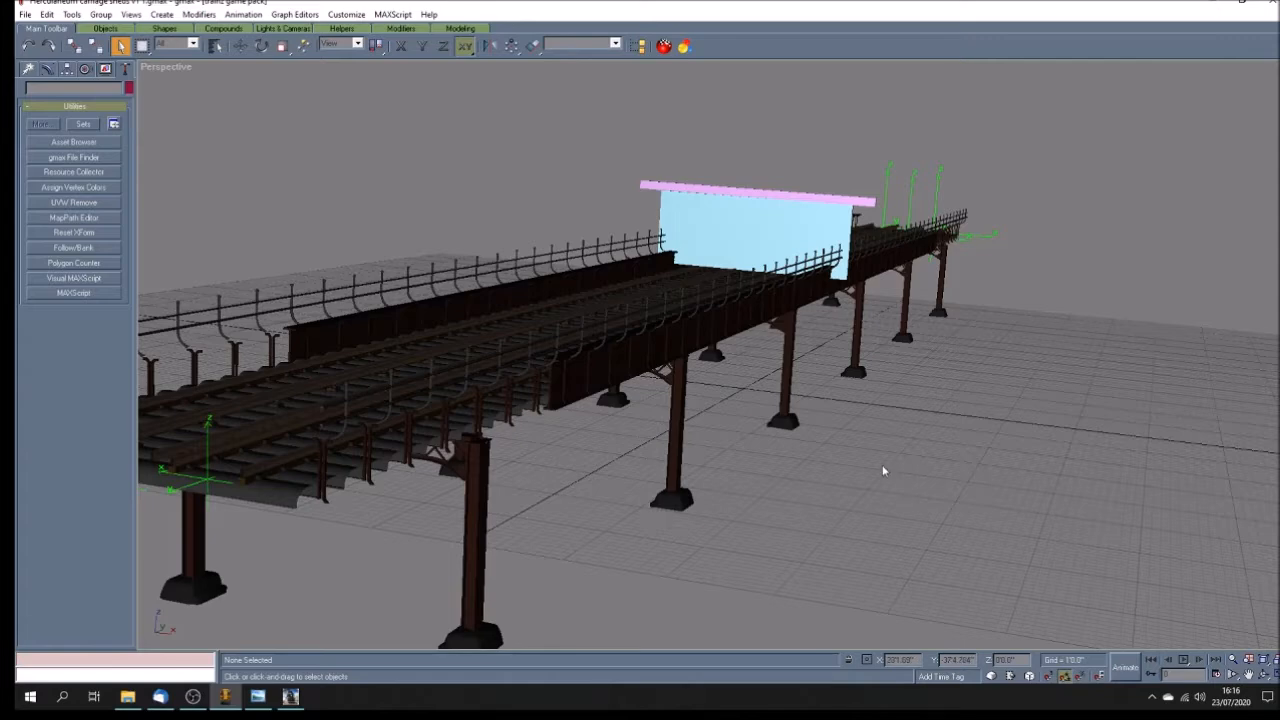
Step: Show all four viewports, select the attachment point helpers at both ends of the viaduct and hide them
{"action": "scroll", "coordinate": [886, 463], "scroll_direction": "down", "scroll_amount": 4}
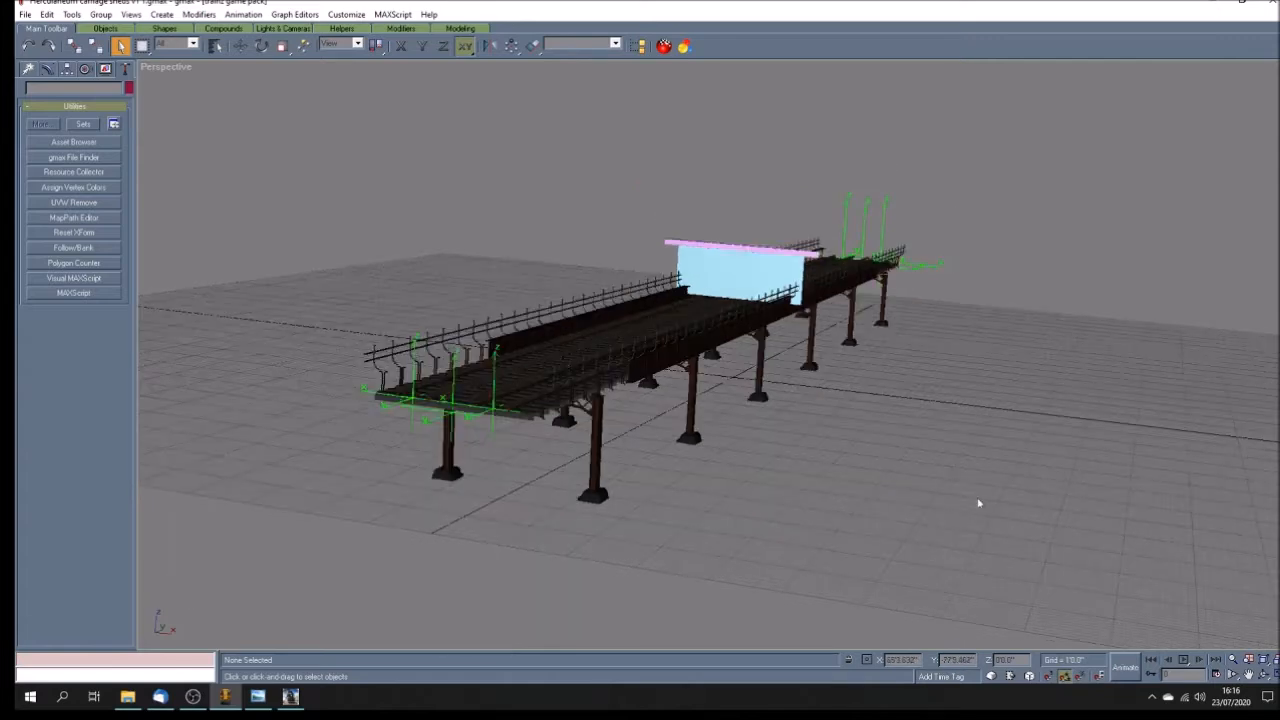
{"action": "key", "text": "w"}
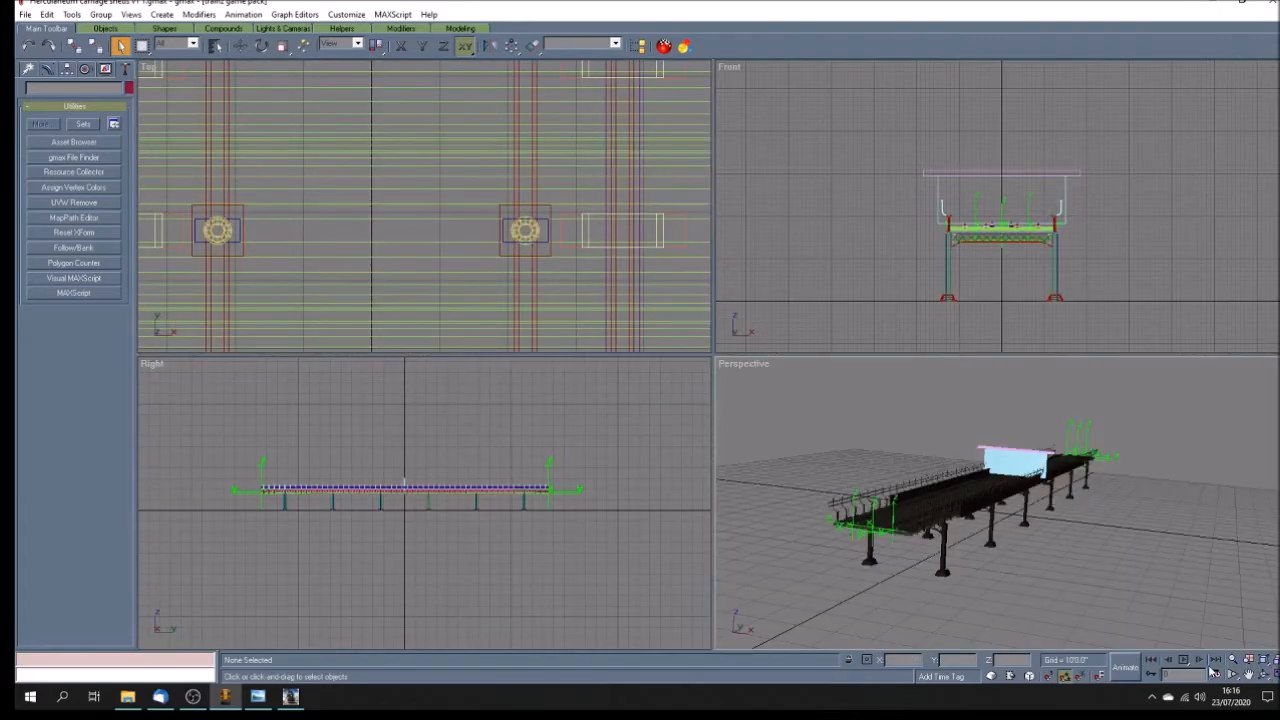
{"action": "scroll", "coordinate": [626, 498], "scroll_direction": "down", "scroll_amount": 2}
{"action": "scroll", "coordinate": [545, 522], "scroll_direction": "up", "scroll_amount": 2}
{"action": "left_click_drag", "start_coordinate": [240, 425], "coordinate": [601, 457]}
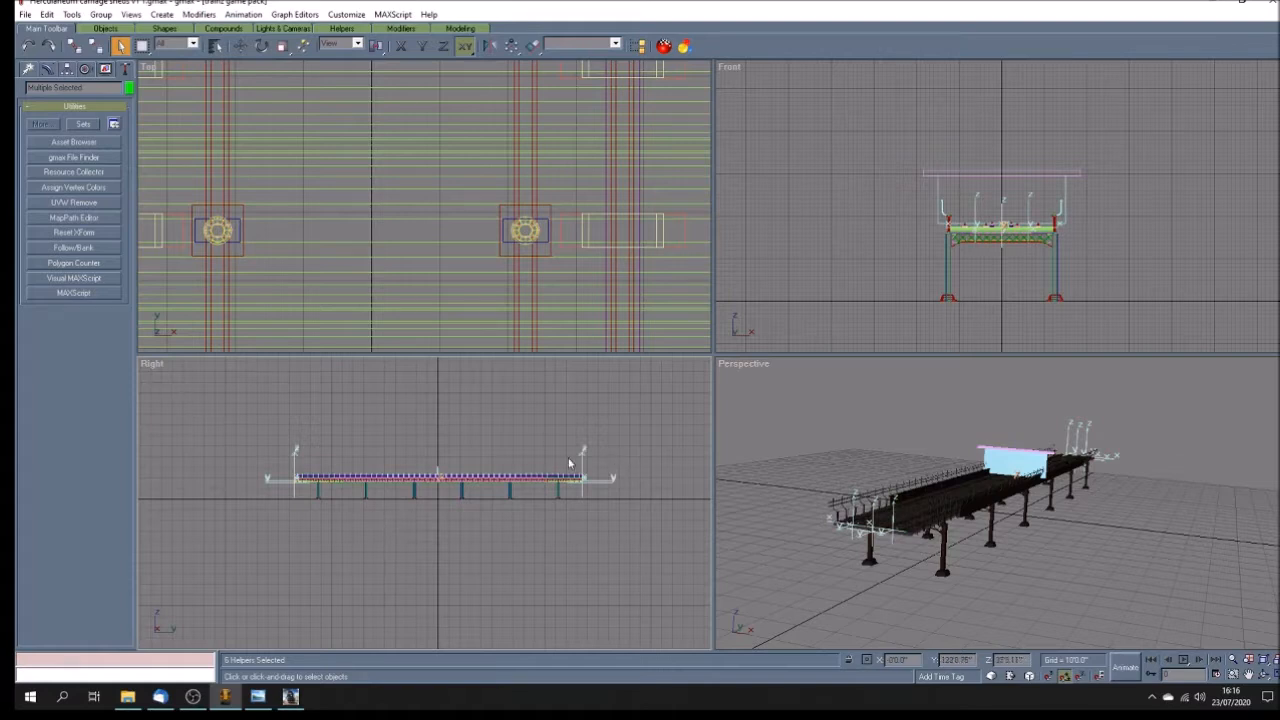
{"action": "left_click", "coordinate": [105, 68]}
{"action": "left_click", "coordinate": [74, 348]}
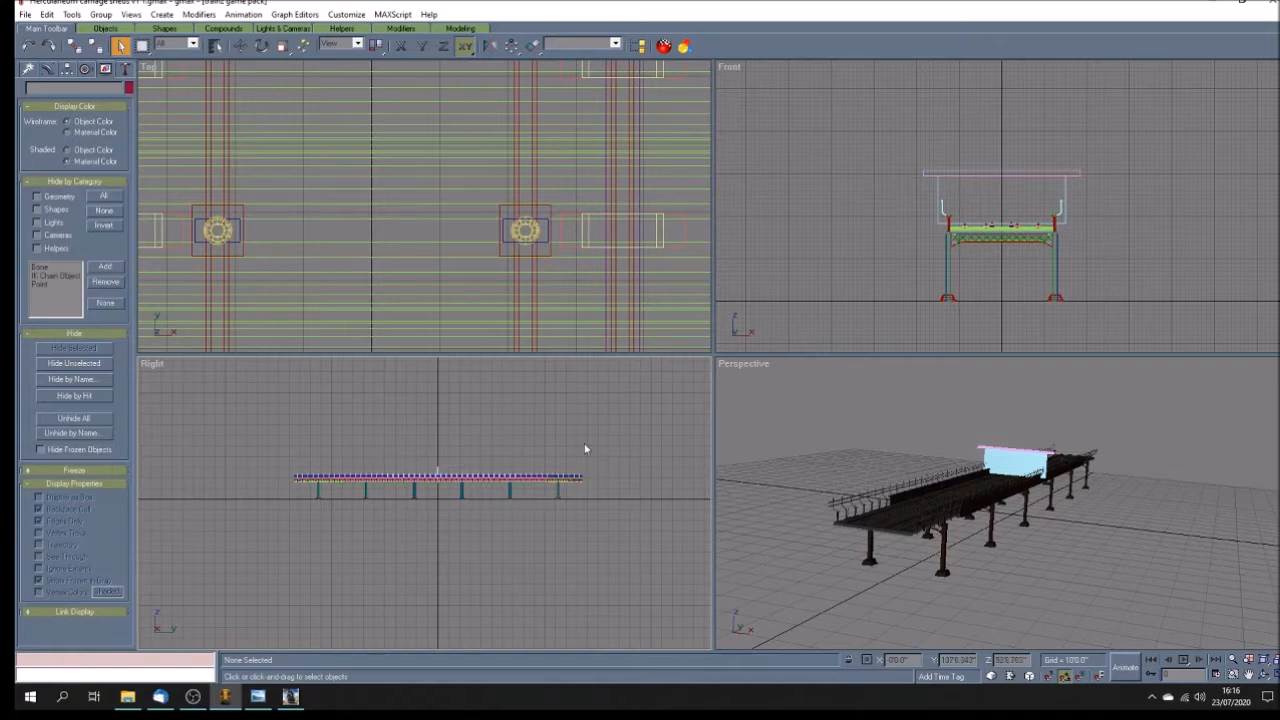
Step: In a maximized Right view, select the railing posts on the positive-Y half together with the handrails and delete them
{"action": "scroll", "coordinate": [508, 494], "scroll_direction": "up", "scroll_amount": 4}
{"action": "scroll", "coordinate": [620, 507], "scroll_direction": "down", "scroll_amount": 1}
{"action": "scroll", "coordinate": [680, 482], "scroll_direction": "up", "scroll_amount": 1}
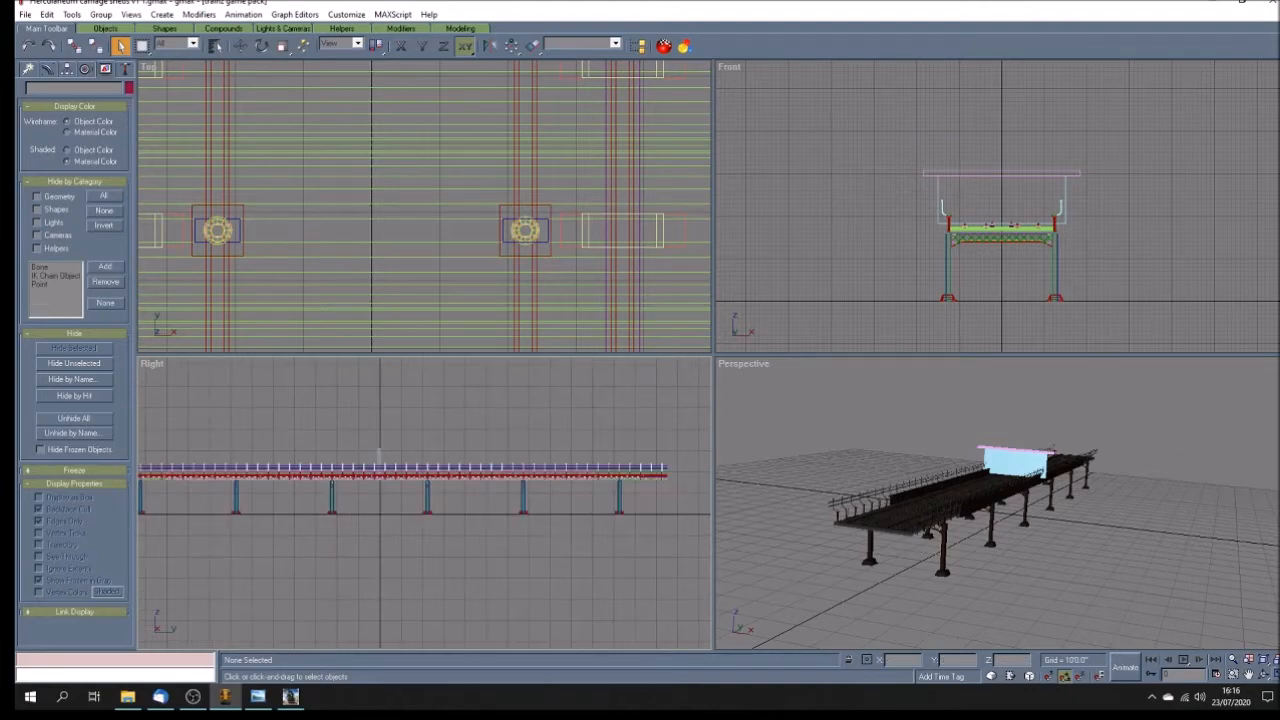
{"action": "left_click", "coordinate": [1270, 675]}
{"action": "left_click", "coordinate": [1248, 675]}
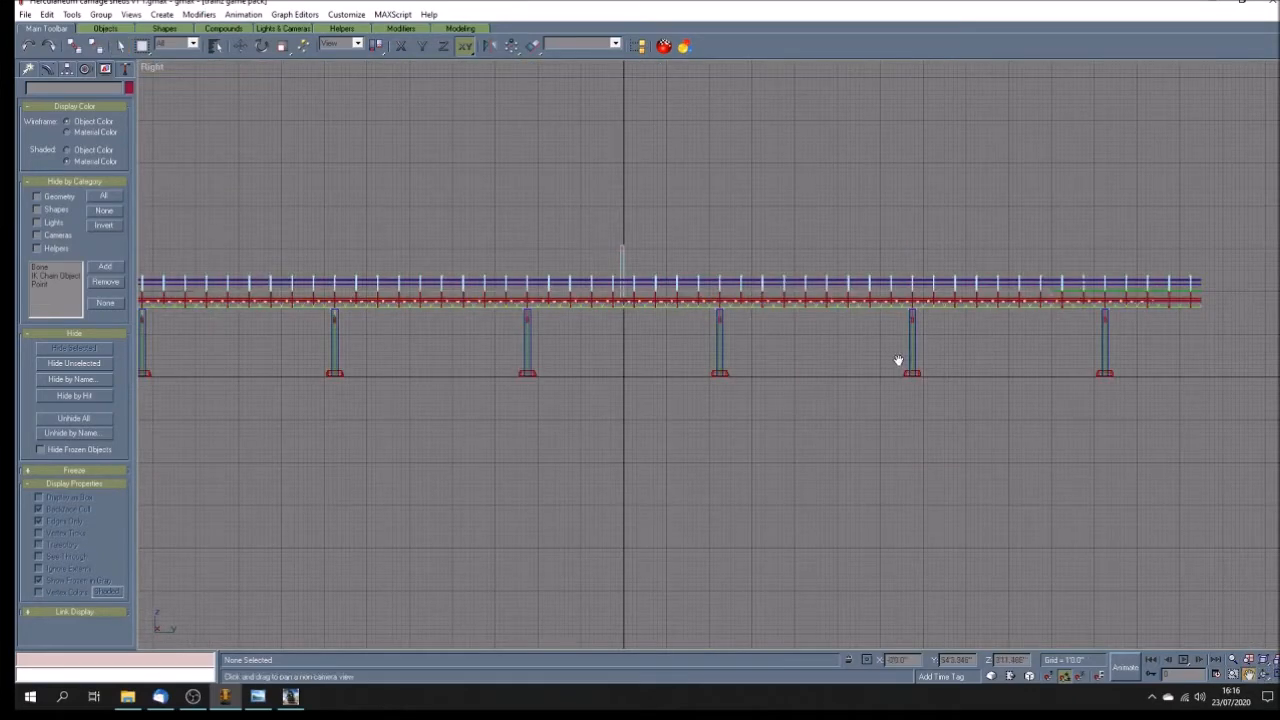
{"action": "left_click_drag", "start_coordinate": [903, 363], "coordinate": [661, 379]}
{"action": "left_click", "coordinate": [120, 45]}
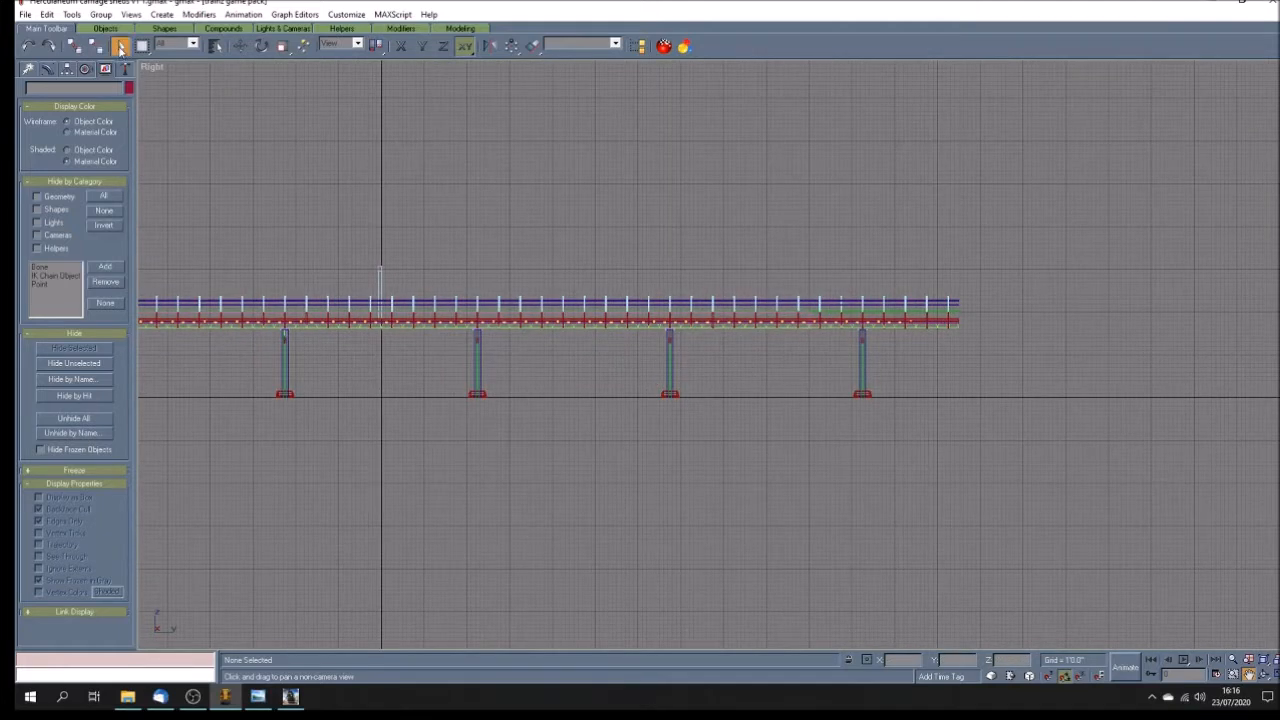
{"action": "left_click_drag", "start_coordinate": [396, 280], "coordinate": [966, 313]}
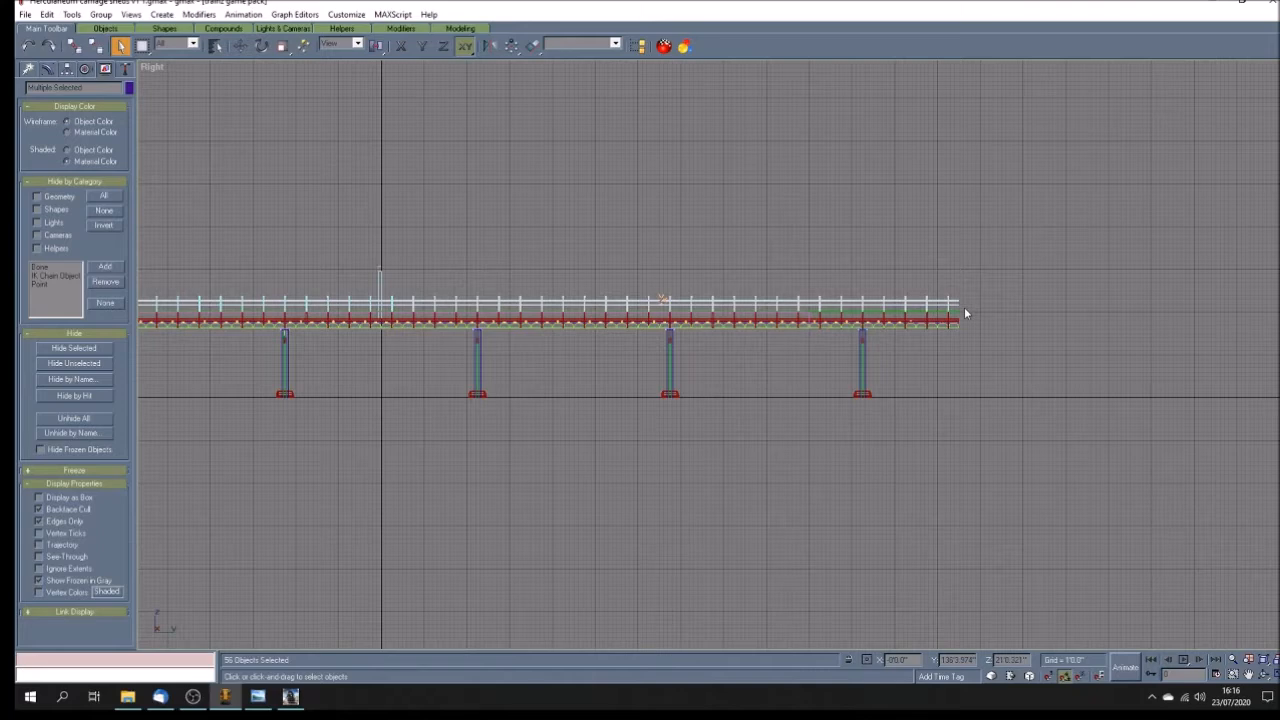
{"action": "key", "text": "Delete"}
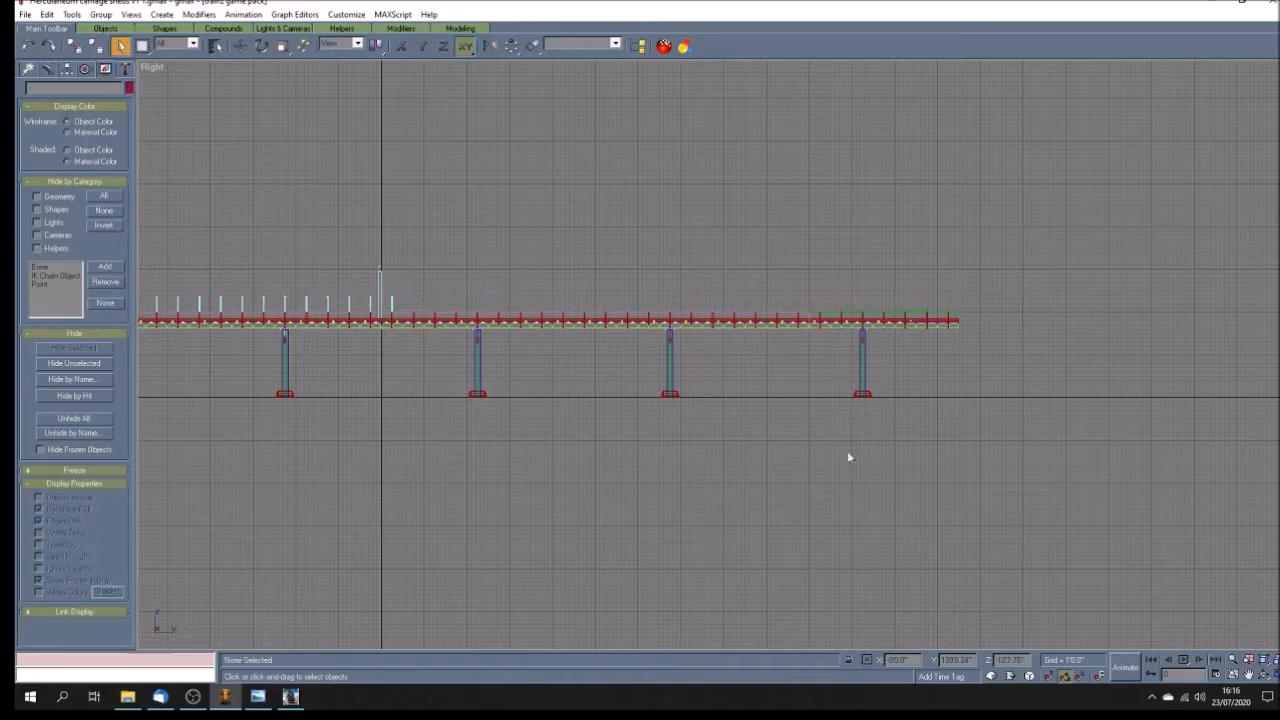
Step: Switch to Windows Photo Viewer and examine the Herculaneum Dock reference photo of the tracks and railings by the carriage shed
{"action": "left_click", "coordinate": [257, 696]}
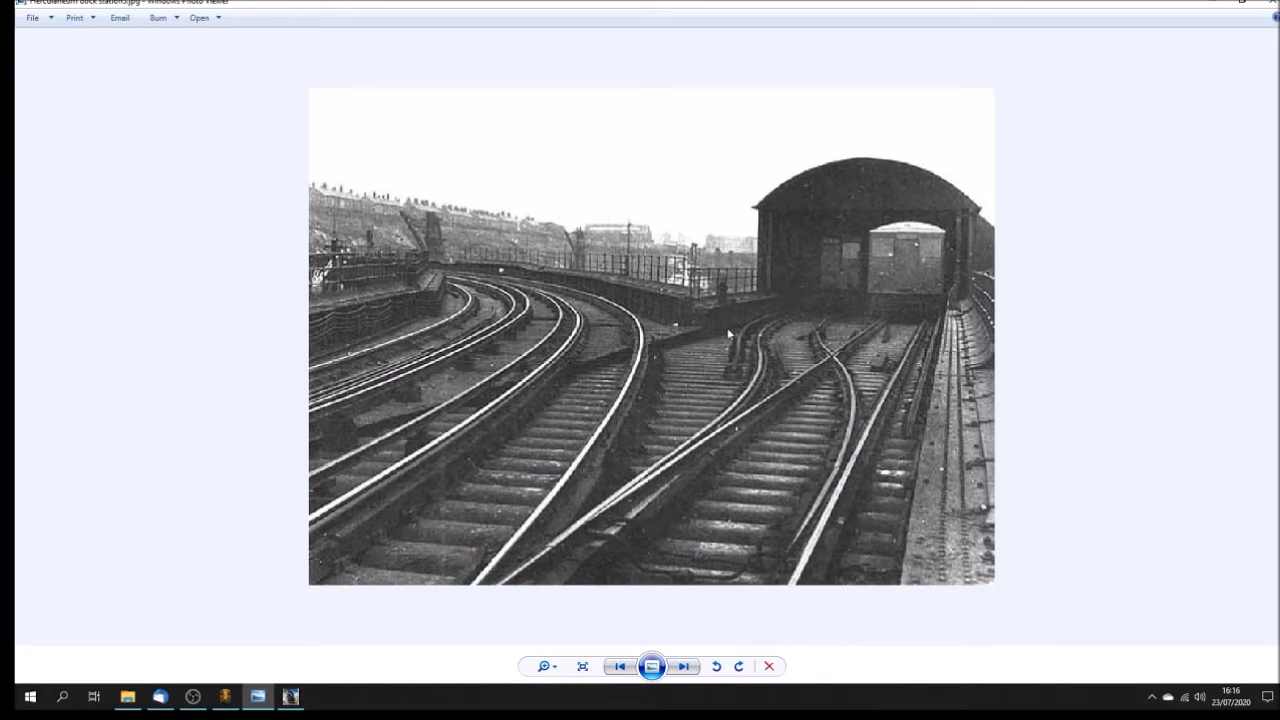
Step: Switch to gmax and, in the Right view, select the row of light-blue posts above the deck on the negative-Y half and delete them
{"action": "left_click", "coordinate": [225, 696]}
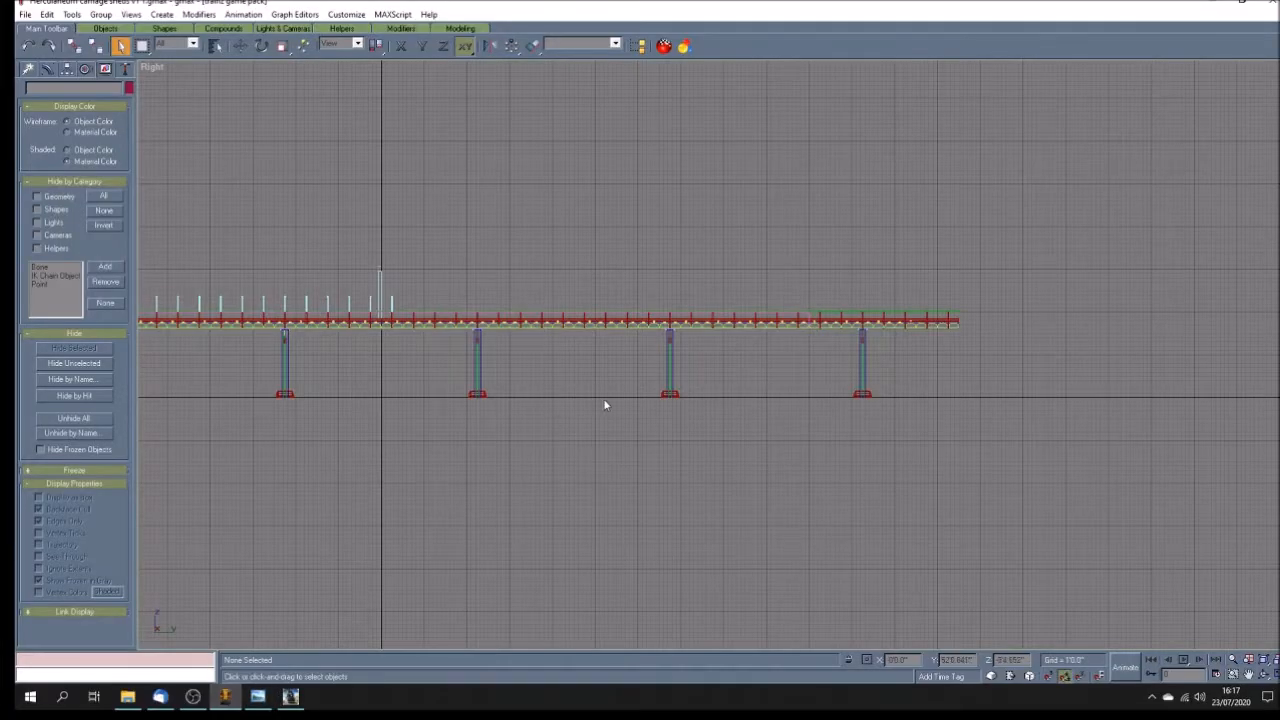
{"action": "scroll", "coordinate": [694, 380], "scroll_direction": "down", "scroll_amount": 1}
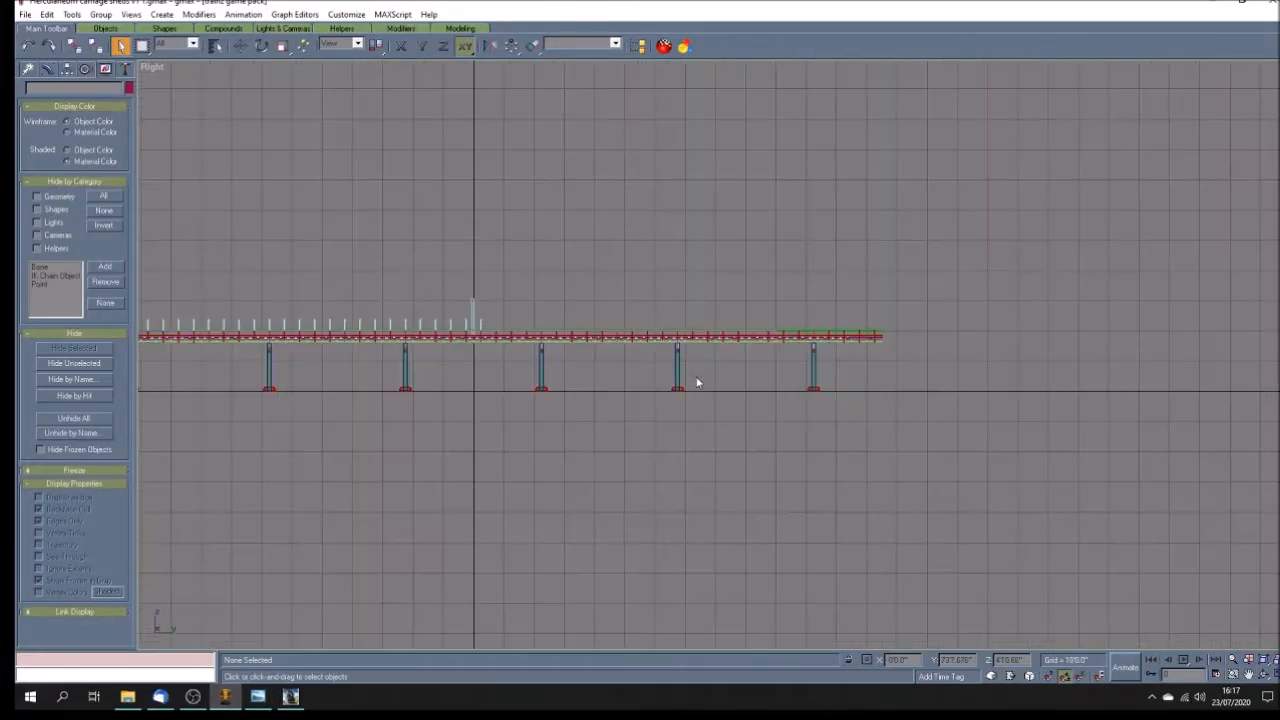
{"action": "scroll", "coordinate": [483, 328], "scroll_direction": "up", "scroll_amount": 3}
{"action": "left_click_drag", "start_coordinate": [500, 298], "coordinate": [473, 325]}
{"action": "left_click", "coordinate": [571, 329]}
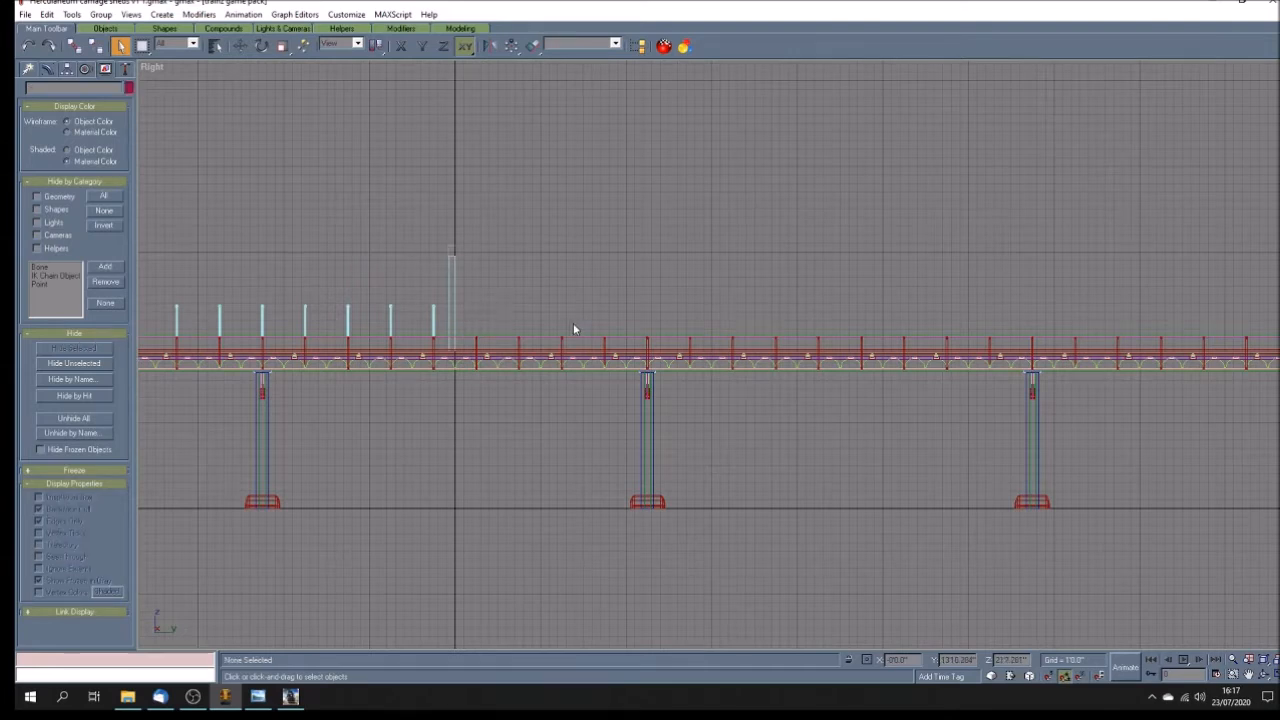
{"action": "scroll", "coordinate": [603, 451], "scroll_direction": "down", "scroll_amount": 2}
{"action": "scroll", "coordinate": [601, 446], "scroll_direction": "down", "scroll_amount": 3}
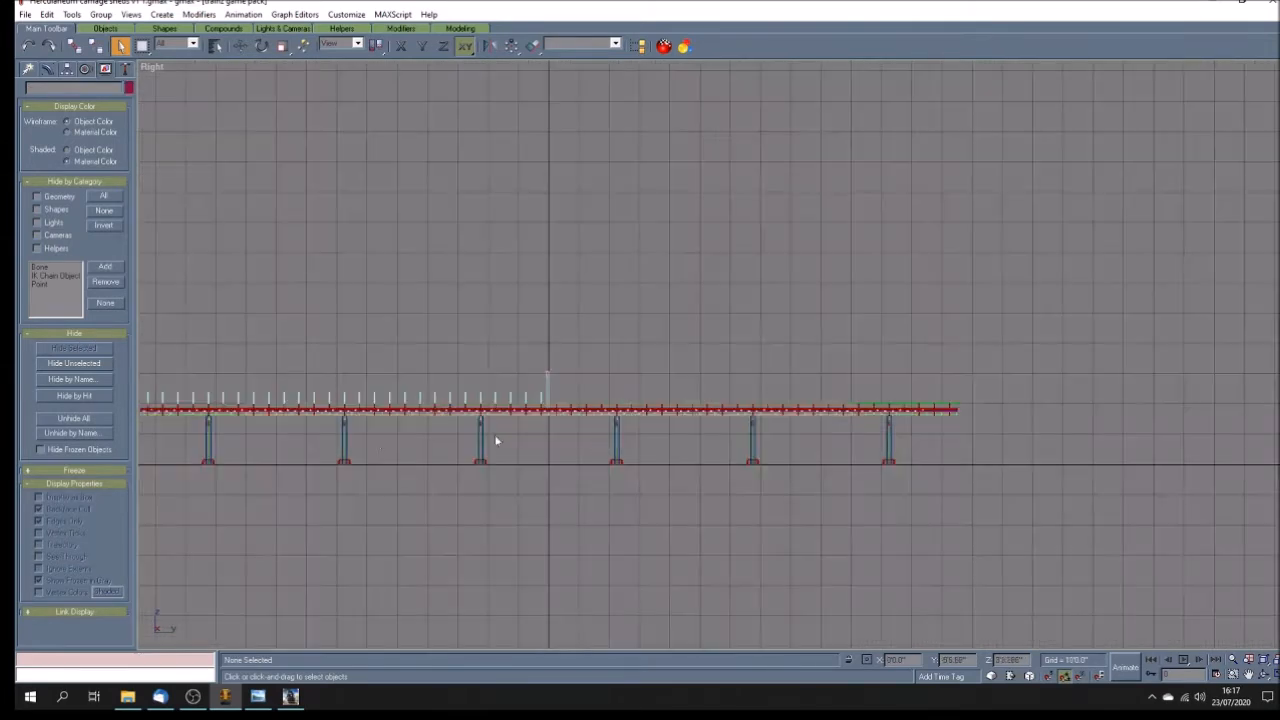
{"action": "left_click_drag", "start_coordinate": [316, 394], "coordinate": [536, 430]}
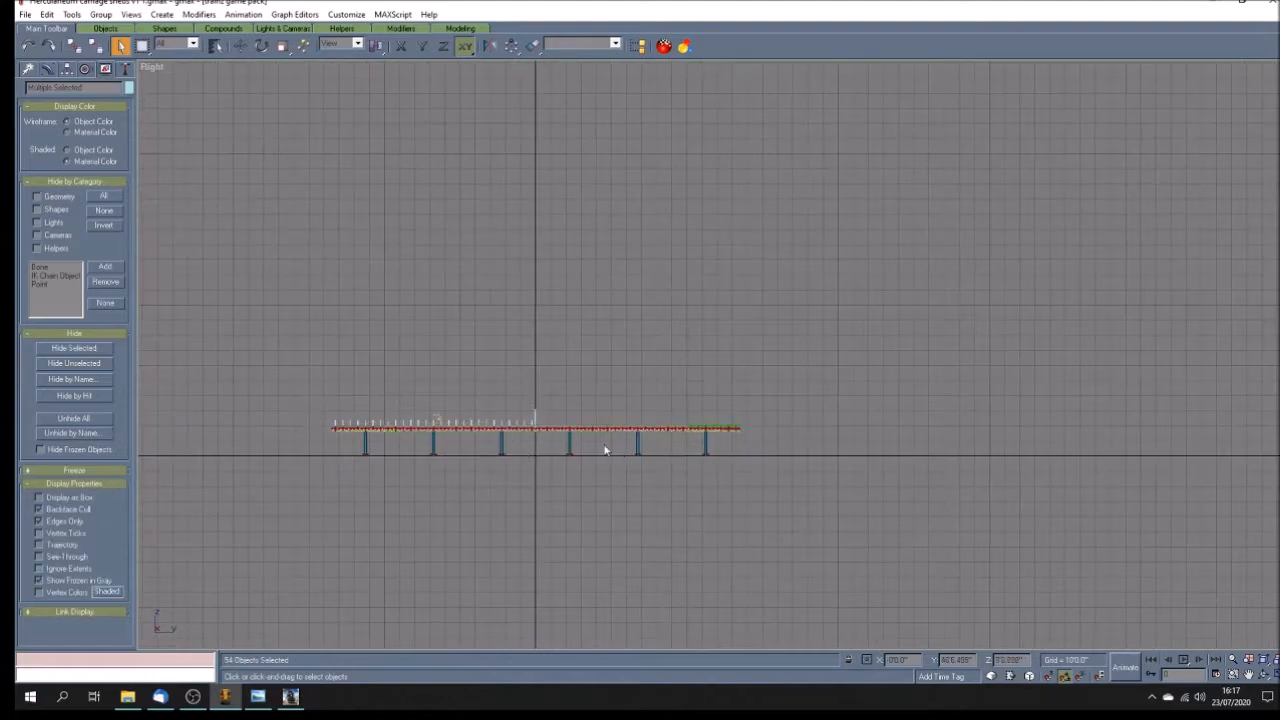
{"action": "left_click", "coordinate": [547, 472]}
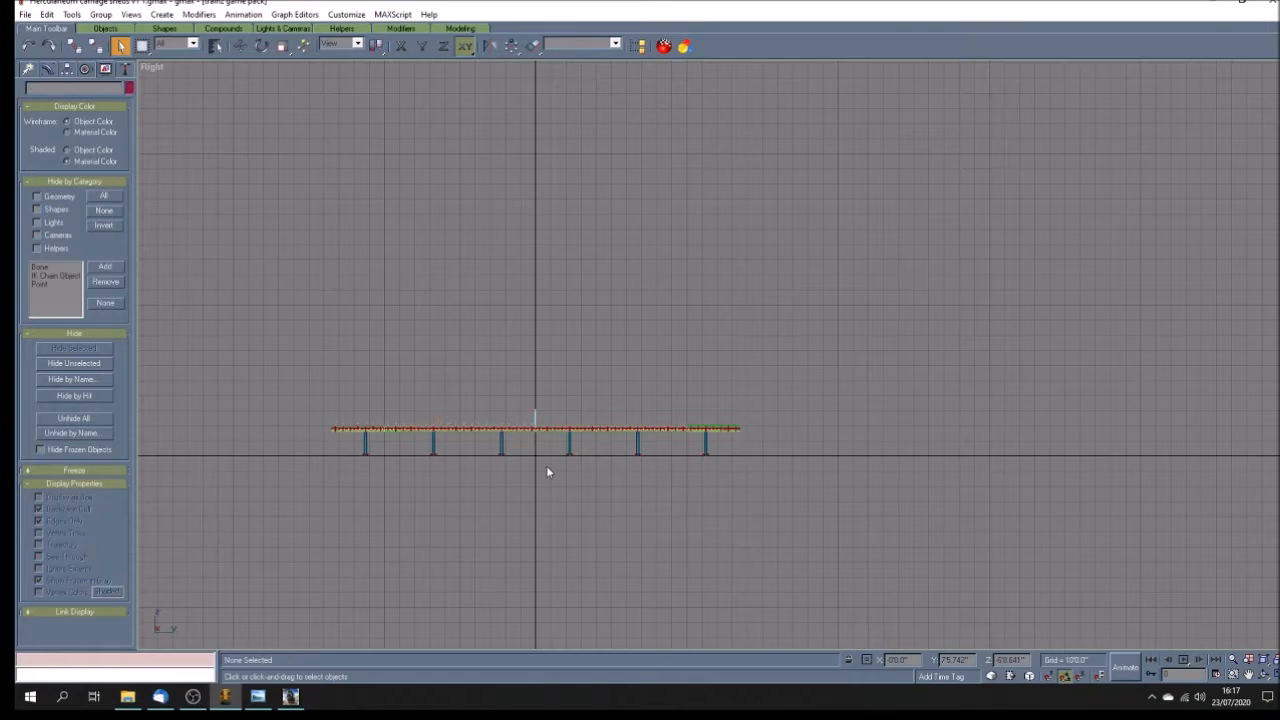
Step: Select an arched piece under the deck near the positive-Y end and open the Polygon Counter, placing its window clear of the structure
{"action": "scroll", "coordinate": [710, 449], "scroll_direction": "up", "scroll_amount": 5}
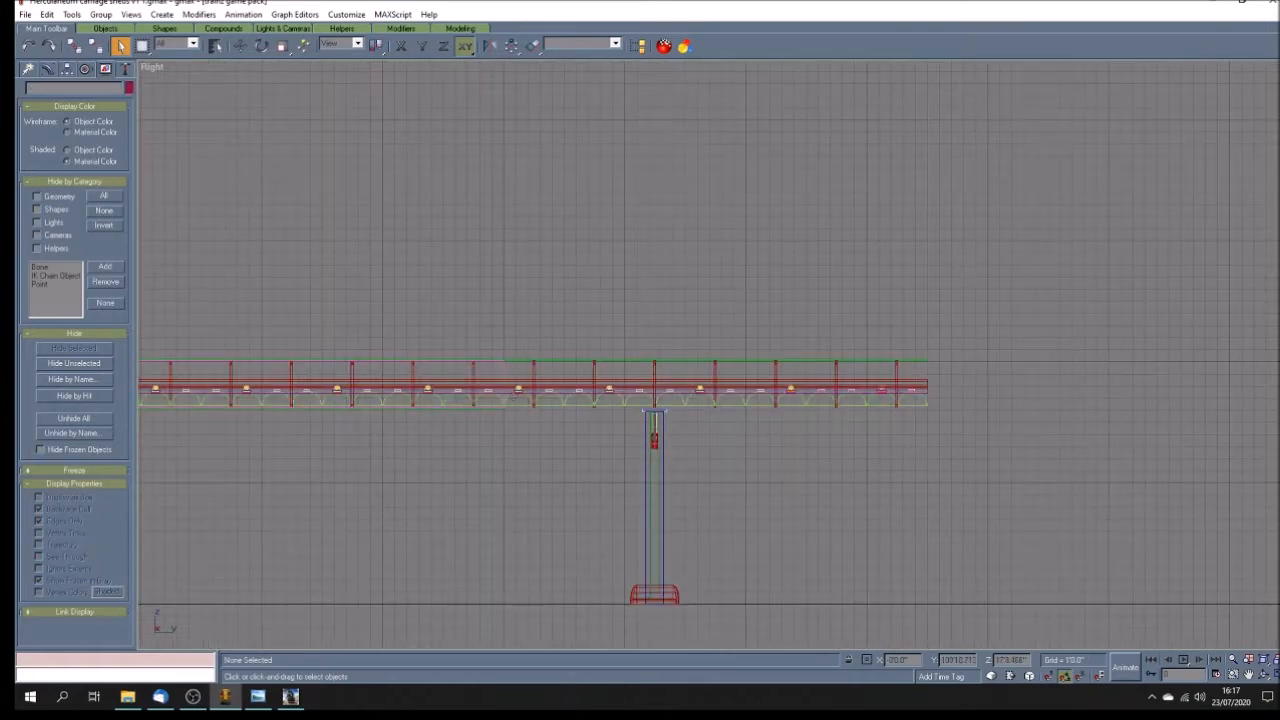
{"action": "left_click", "coordinate": [511, 401]}
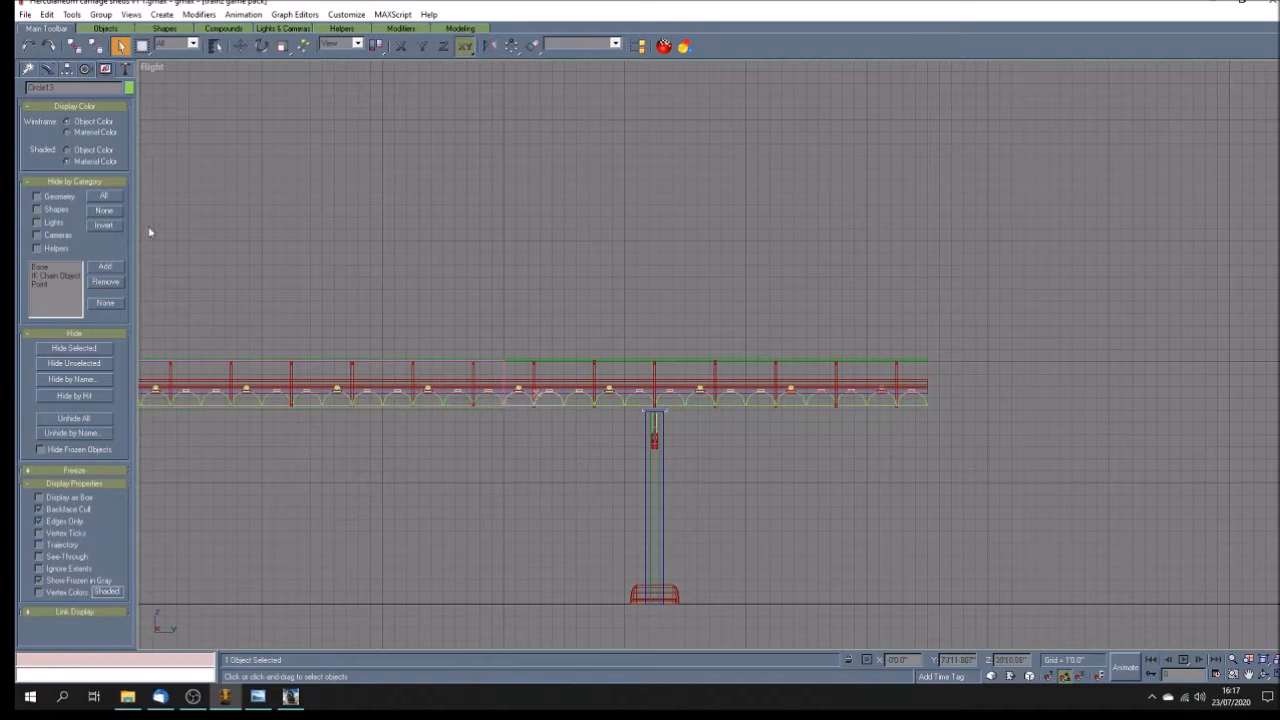
{"action": "left_click", "coordinate": [127, 68]}
{"action": "left_click", "coordinate": [98, 263]}
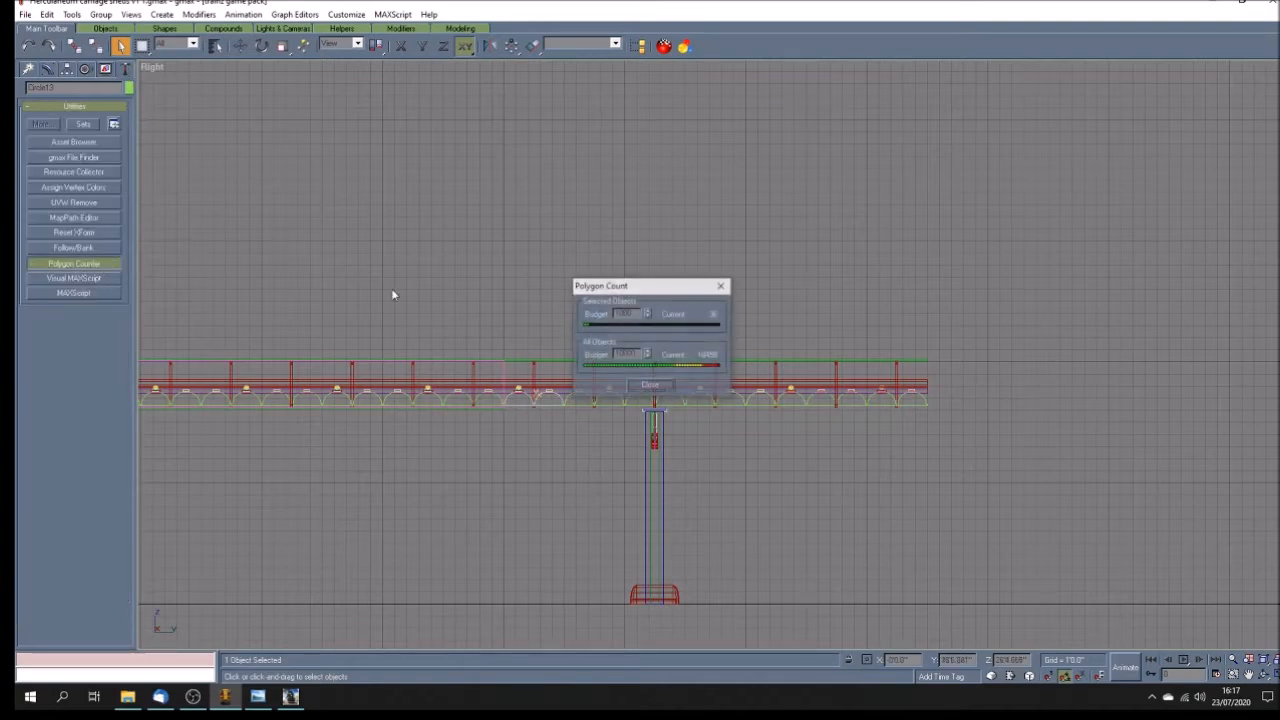
{"action": "left_click_drag", "start_coordinate": [675, 290], "coordinate": [189, 445]}
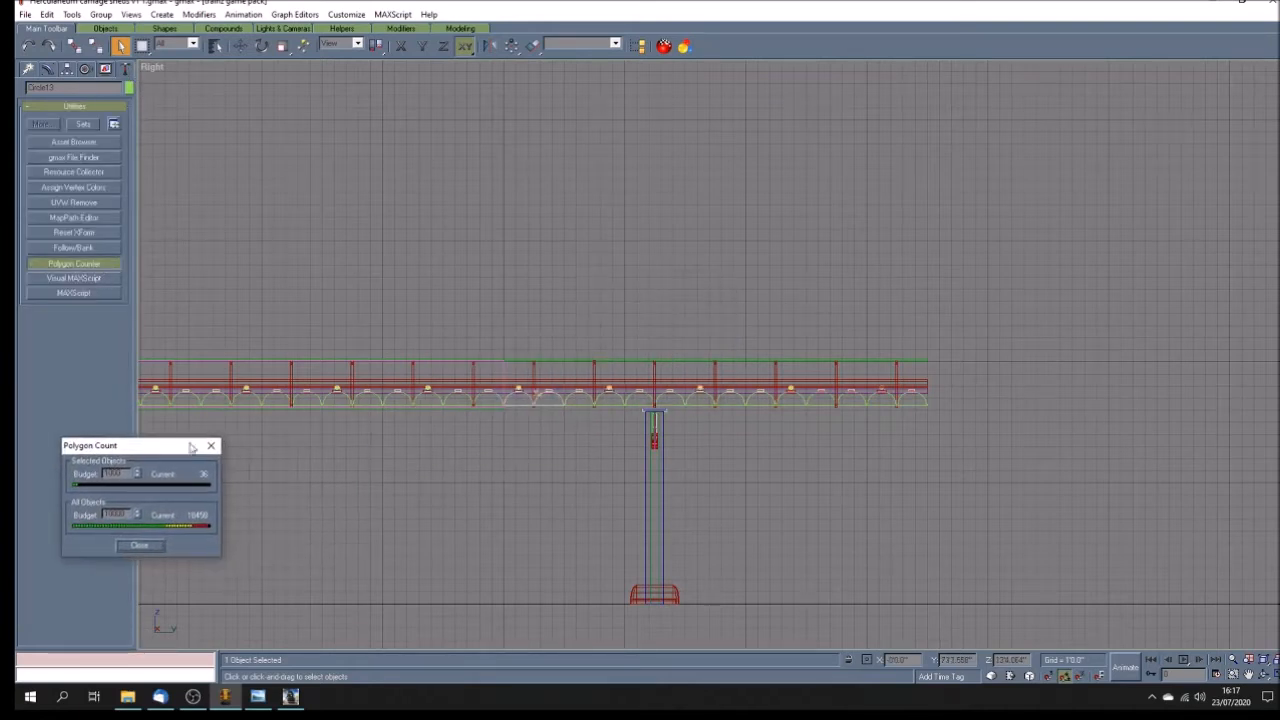
Step: Delete the under-deck arch pieces between the shortened girder's positive-Y end and just past the outermost support column
{"action": "left_click", "coordinate": [565, 418]}
{"action": "scroll", "coordinate": [558, 407], "scroll_direction": "up", "scroll_amount": 10}
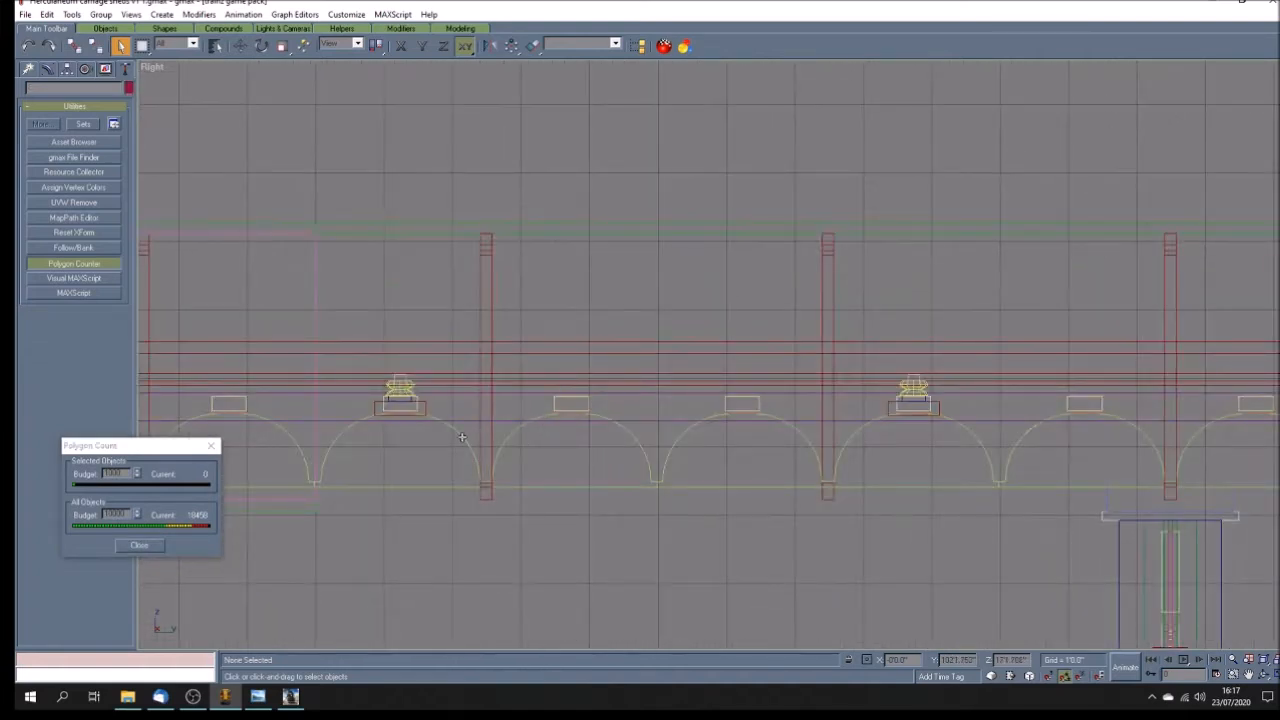
{"action": "left_click", "coordinate": [477, 451]}
{"action": "scroll", "coordinate": [554, 446], "scroll_direction": "down", "scroll_amount": 5}
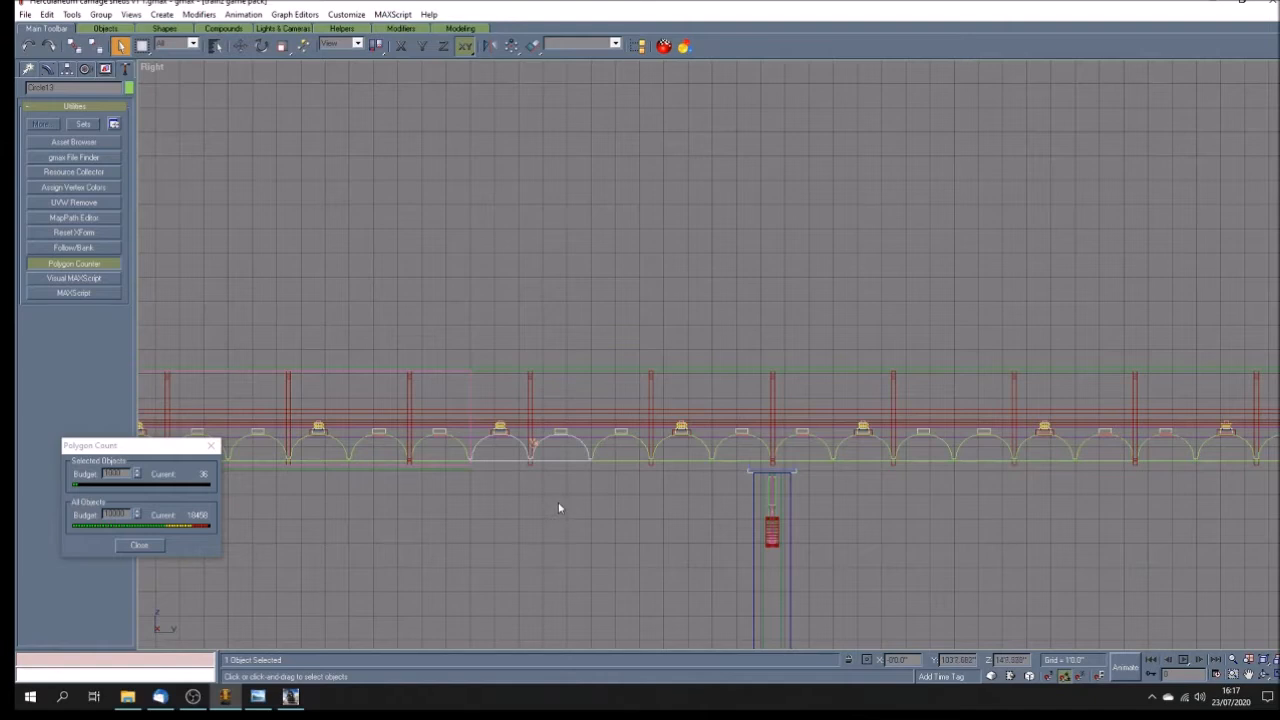
{"action": "key", "text": "Delete"}
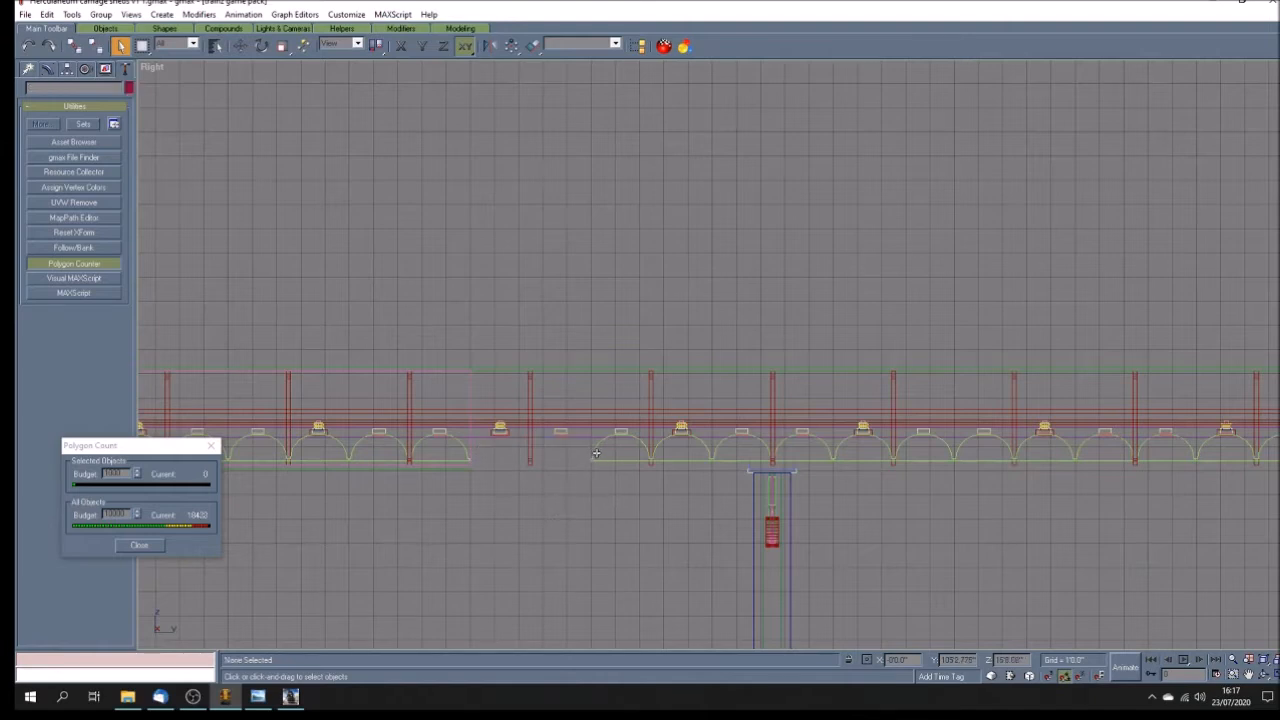
{"action": "key", "text": "Delete"}
{"action": "left_click", "coordinate": [713, 458]}
{"action": "key", "text": "Delete"}
Step: Delete the remaining arch pieces beyond the outermost support column, up to the viaduct's positive-Y end
{"action": "left_click", "coordinate": [838, 449]}
{"action": "scroll", "coordinate": [966, 467], "scroll_direction": "up", "scroll_amount": 5}
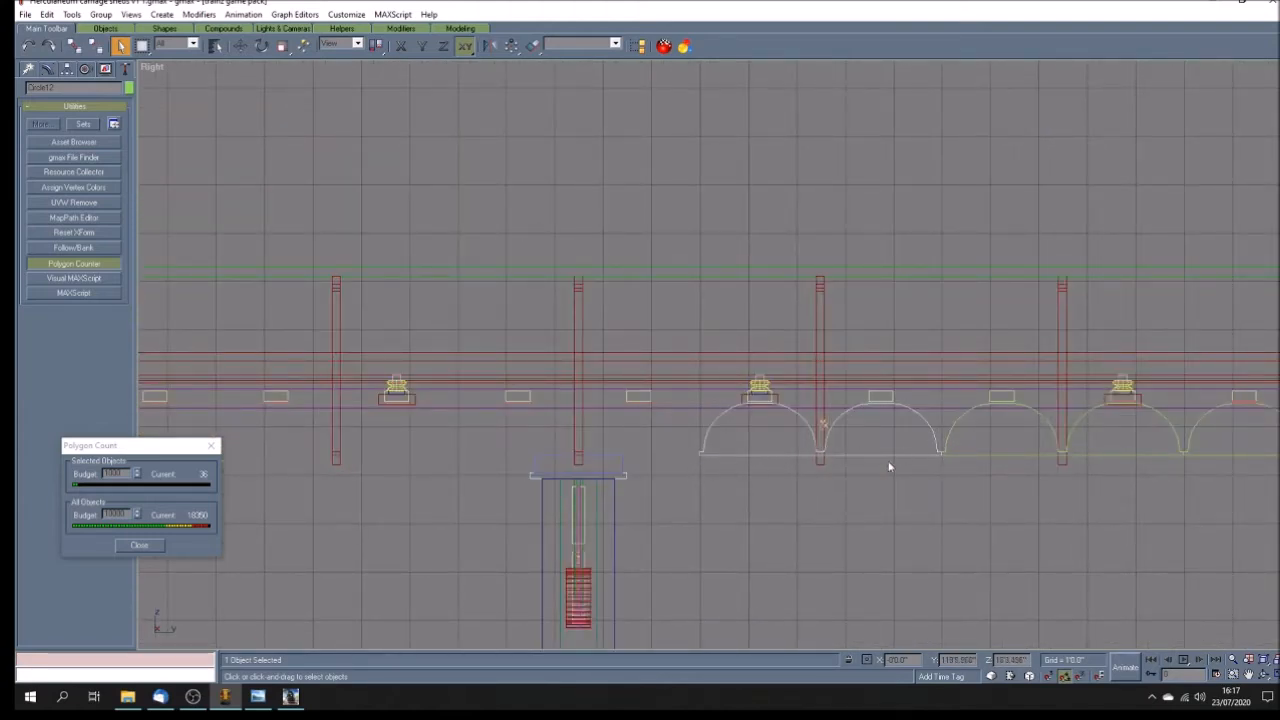
{"action": "key", "text": "Delete"}
{"action": "left_click", "coordinate": [948, 449]}
{"action": "key", "text": "Delete"}
{"action": "scroll", "coordinate": [790, 539], "scroll_direction": "down", "scroll_amount": 3}
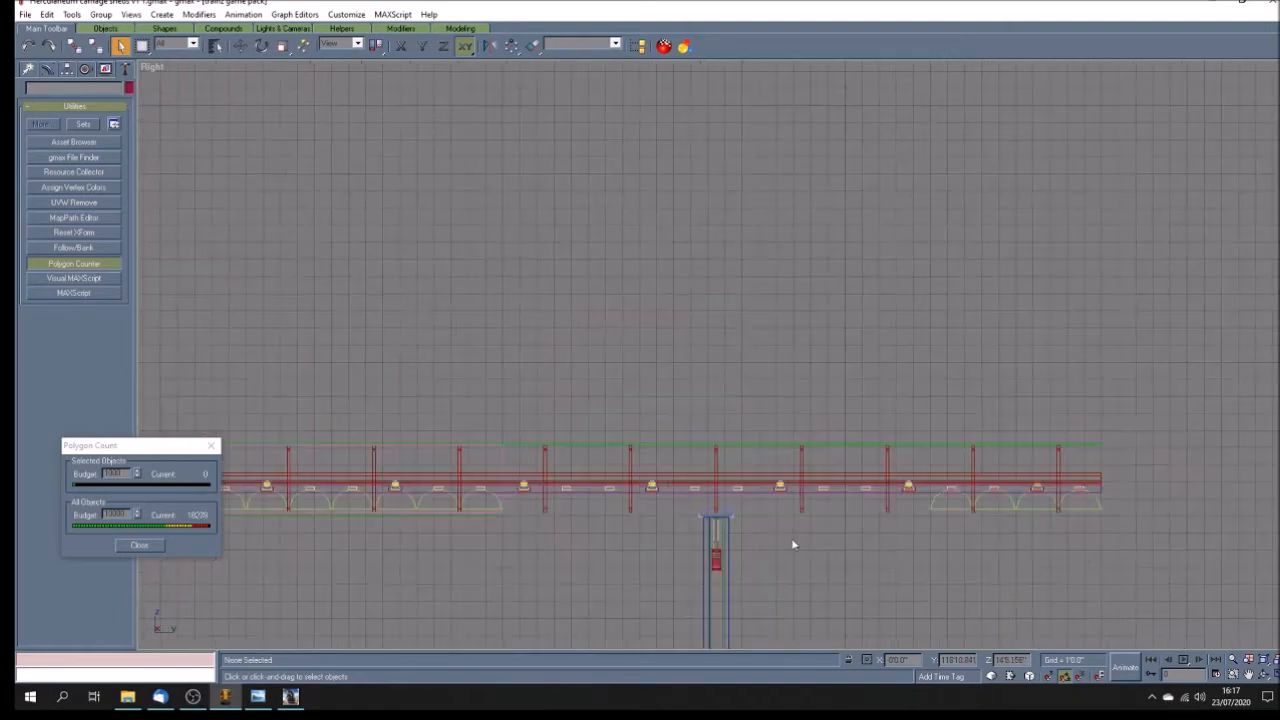
{"action": "left_click", "coordinate": [1008, 509]}
{"action": "key", "text": "Delete"}
{"action": "left_click", "coordinate": [1042, 509]}
{"action": "key", "text": "Delete"}
Step: Select the railing posts beyond the girders at the positive-Y end, check the selection in a maximized Perspective view and delete them
{"action": "scroll", "coordinate": [580, 546], "scroll_direction": "down", "scroll_amount": 2}
{"action": "scroll", "coordinate": [589, 547], "scroll_direction": "up", "scroll_amount": 2}
{"action": "left_click_drag", "start_coordinate": [1086, 458], "coordinate": [637, 466]}
{"action": "left_click_drag", "start_coordinate": [529, 467], "coordinate": [531, 467]}
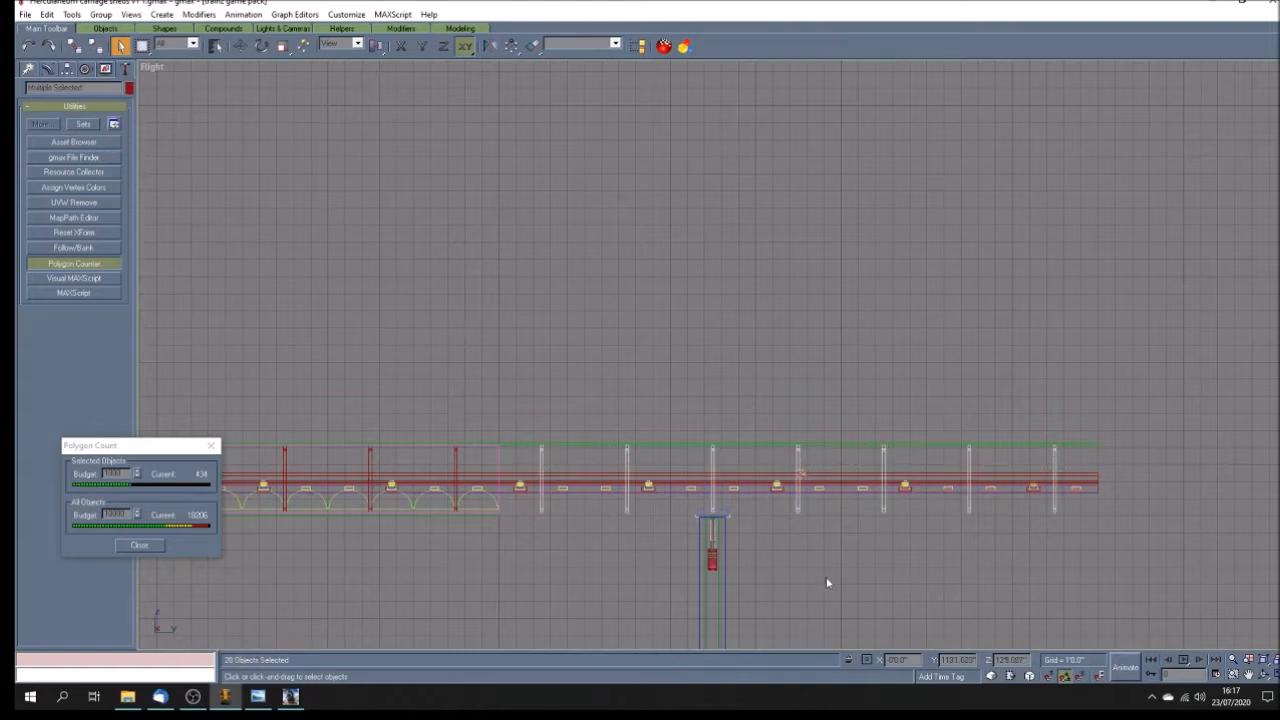
{"action": "left_click", "coordinate": [1275, 674]}
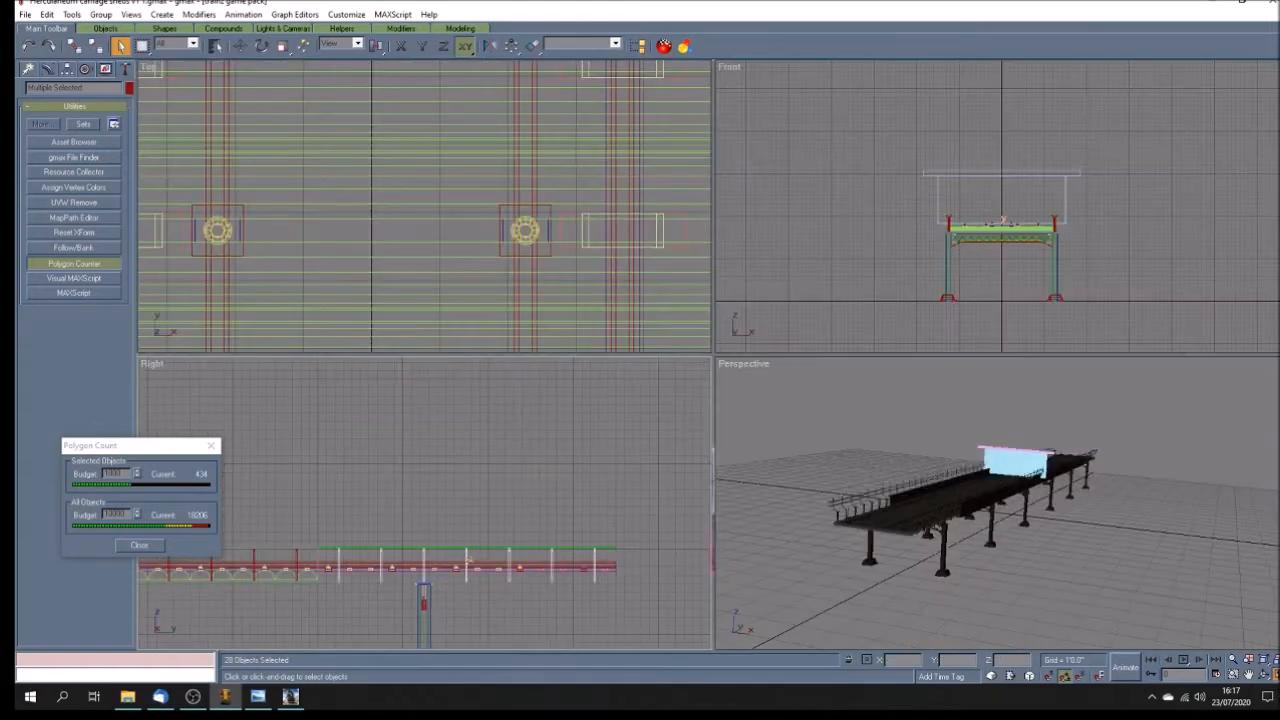
{"action": "left_click", "coordinate": [1262, 674]}
{"action": "mouse_move", "coordinate": [1075, 500]}
{"action": "left_mouse_down"}
{"action": "mouse_move", "coordinate": [1057, 460]}
{"action": "mouse_move", "coordinate": [877, 500]}
{"action": "mouse_move", "coordinate": [903, 505]}
{"action": "left_mouse_up"}
{"action": "left_click", "coordinate": [1249, 676]}
{"action": "left_click_drag", "start_coordinate": [1194, 586], "coordinate": [1023, 526]}
{"action": "left_click", "coordinate": [1276, 679]}
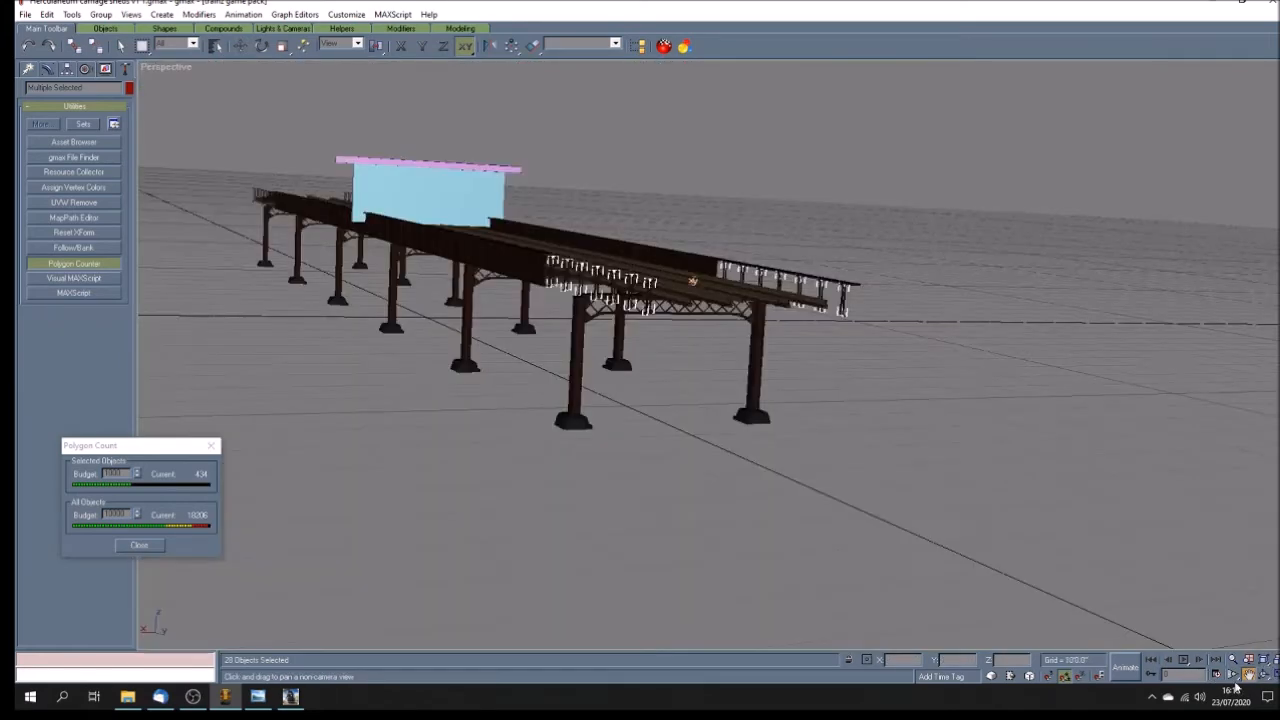
{"action": "left_click", "coordinate": [1262, 674]}
{"action": "left_click_drag", "start_coordinate": [687, 410], "coordinate": [826, 466]}
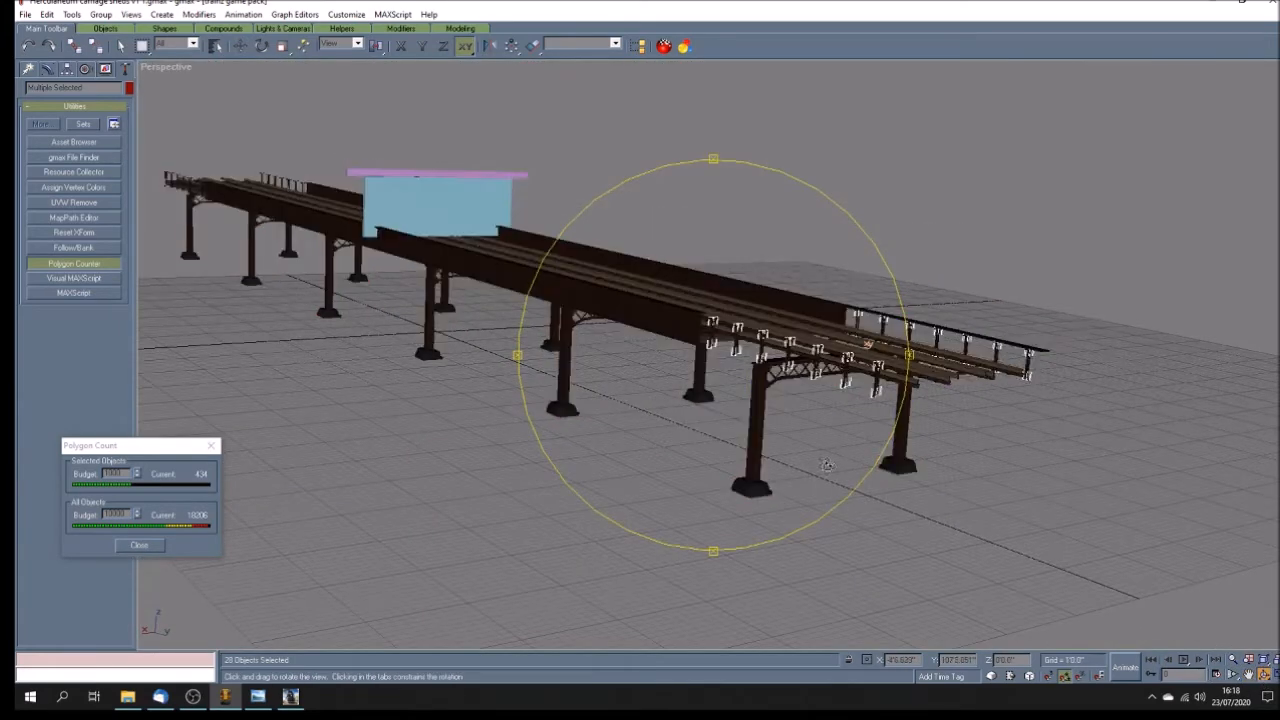
{"action": "scroll", "coordinate": [864, 478], "scroll_direction": "up", "scroll_amount": 3}
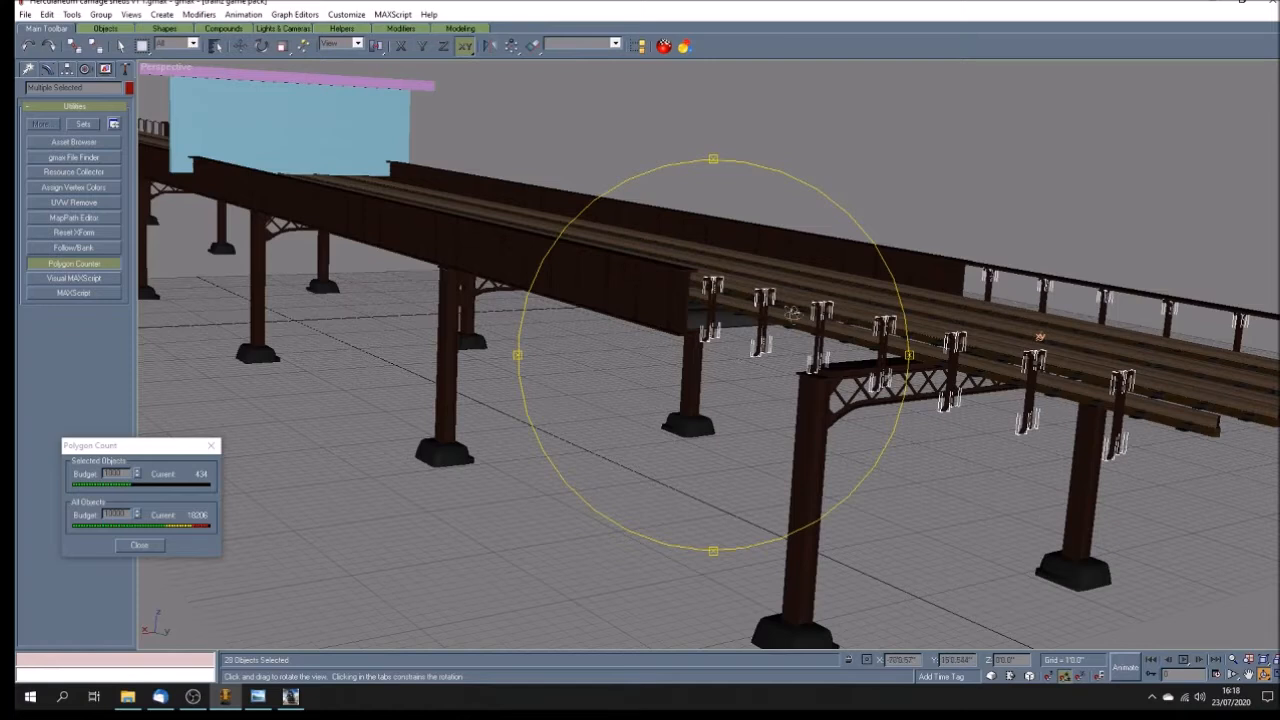
{"action": "key", "text": "ctrl+d"}
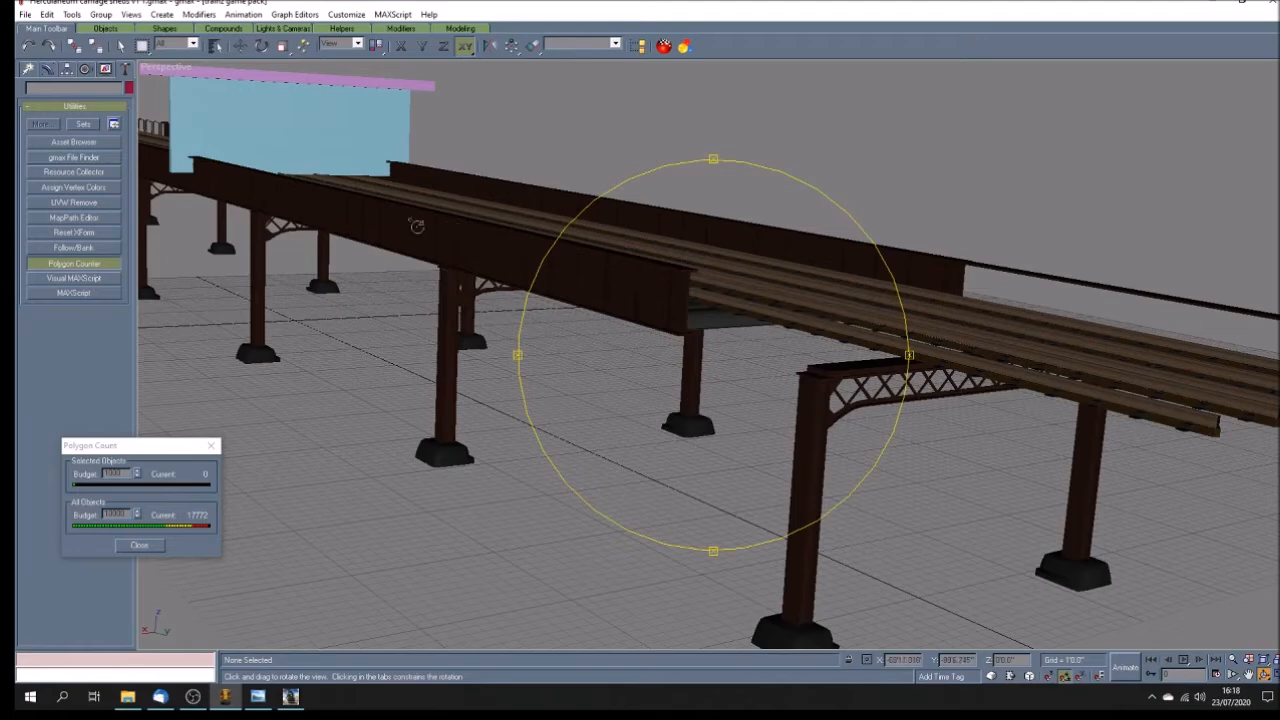
{"action": "left_click", "coordinate": [119, 46]}
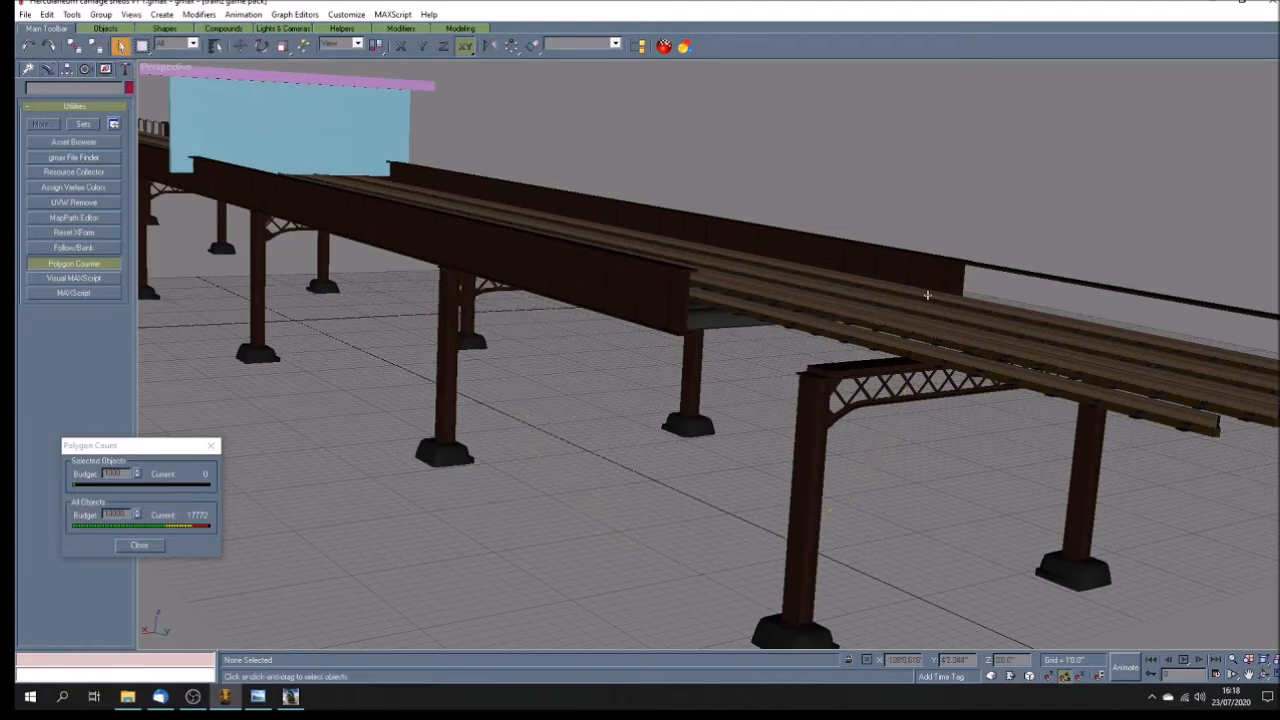
{"action": "left_click", "coordinate": [1001, 284]}
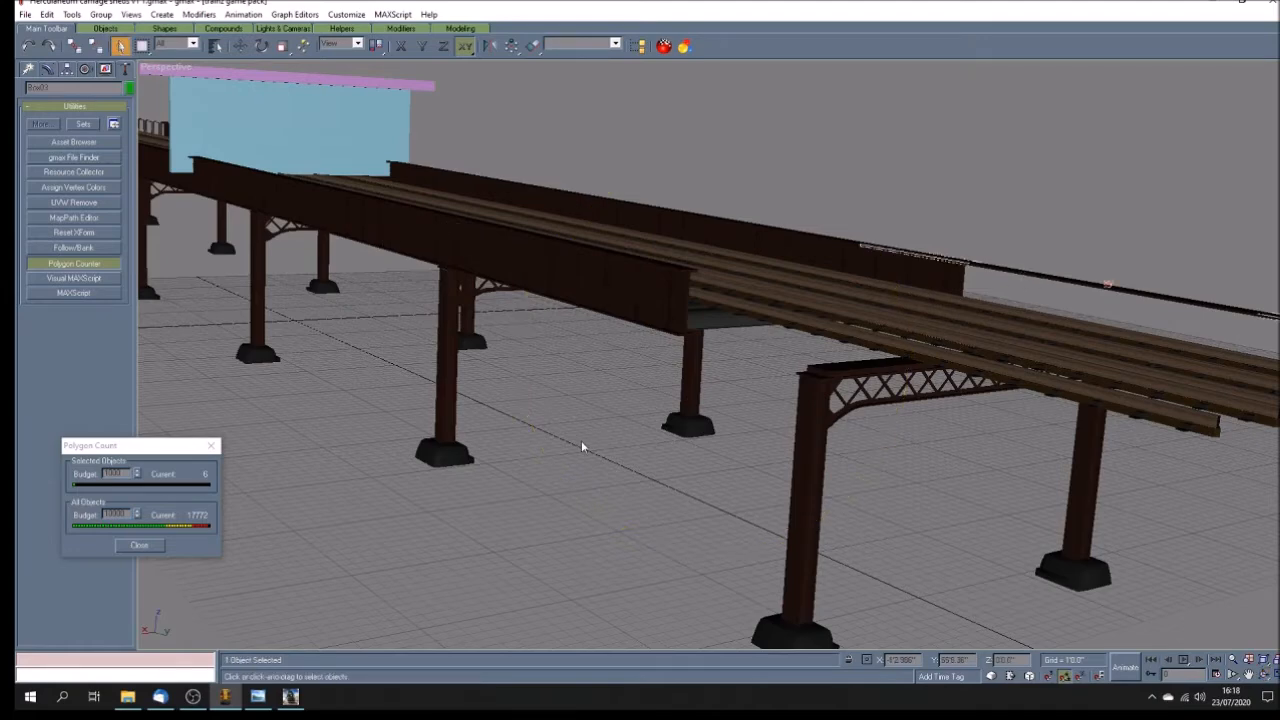
{"action": "scroll", "coordinate": [581, 440], "scroll_direction": "down", "scroll_amount": 5}
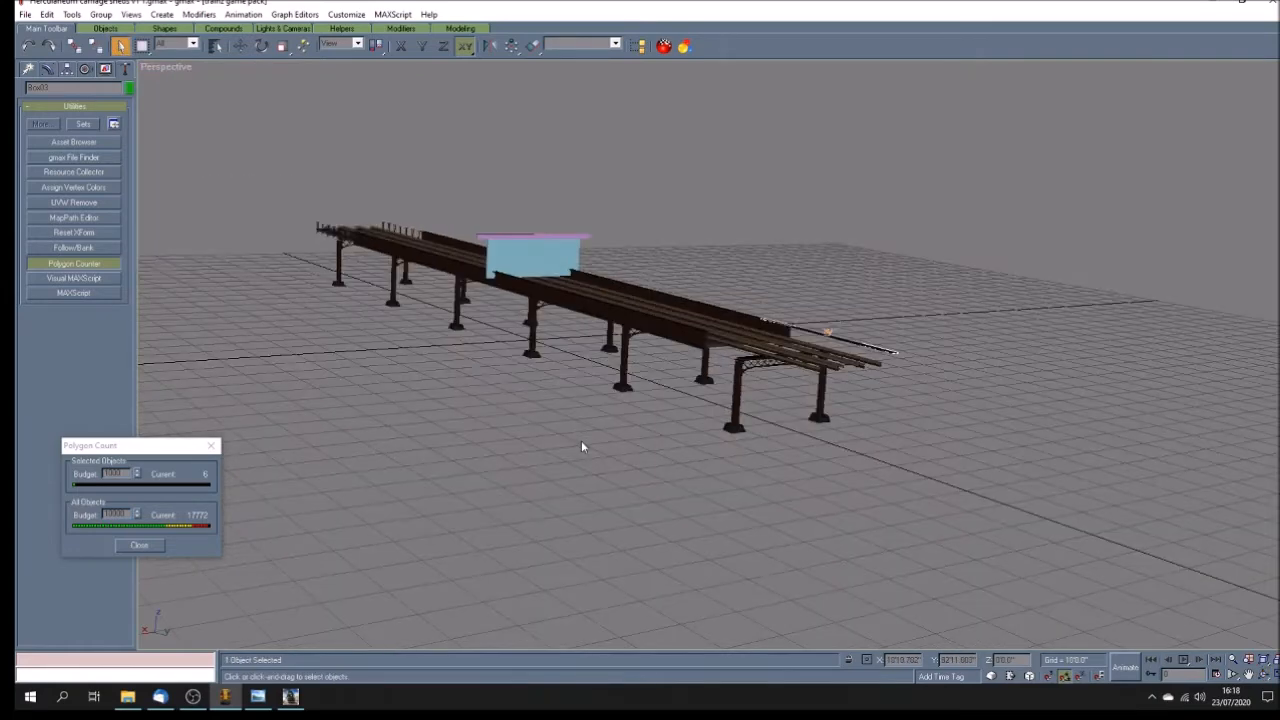
{"action": "left_click", "coordinate": [48, 70]}
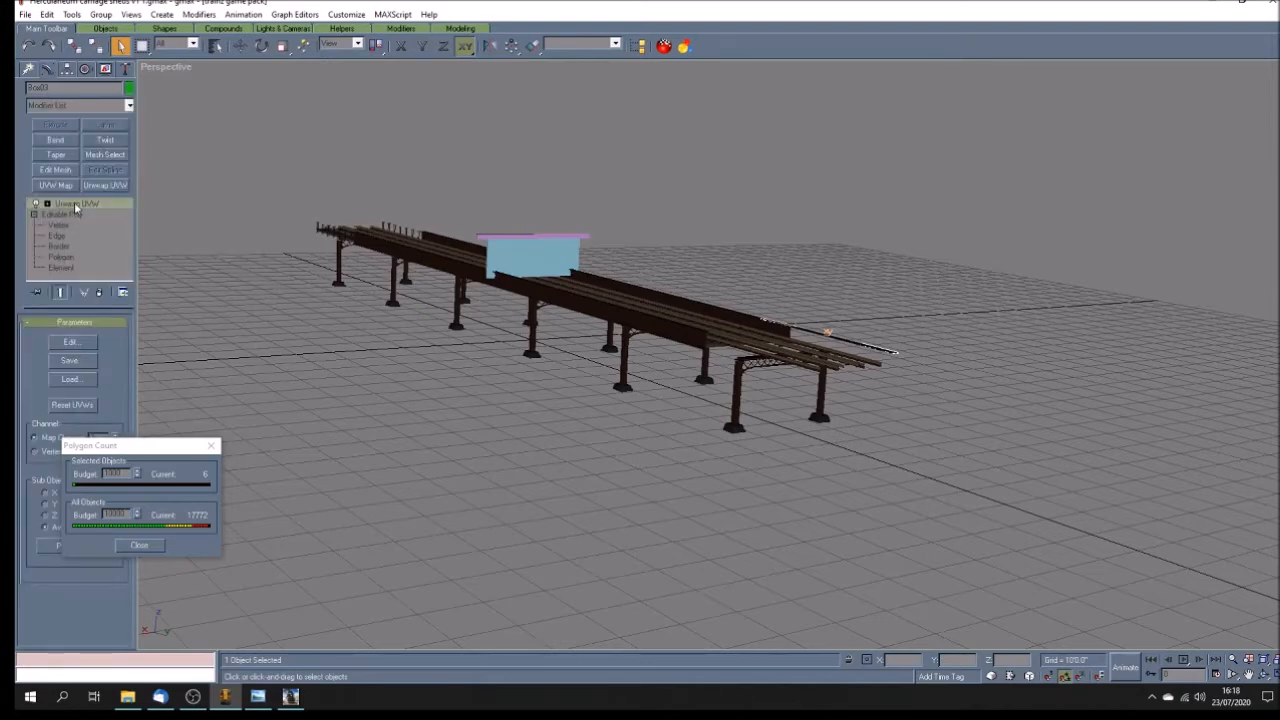
{"action": "right_click", "coordinate": [75, 207]}
{"action": "left_click", "coordinate": [177, 320]}
{"action": "left_click", "coordinate": [51, 214]}
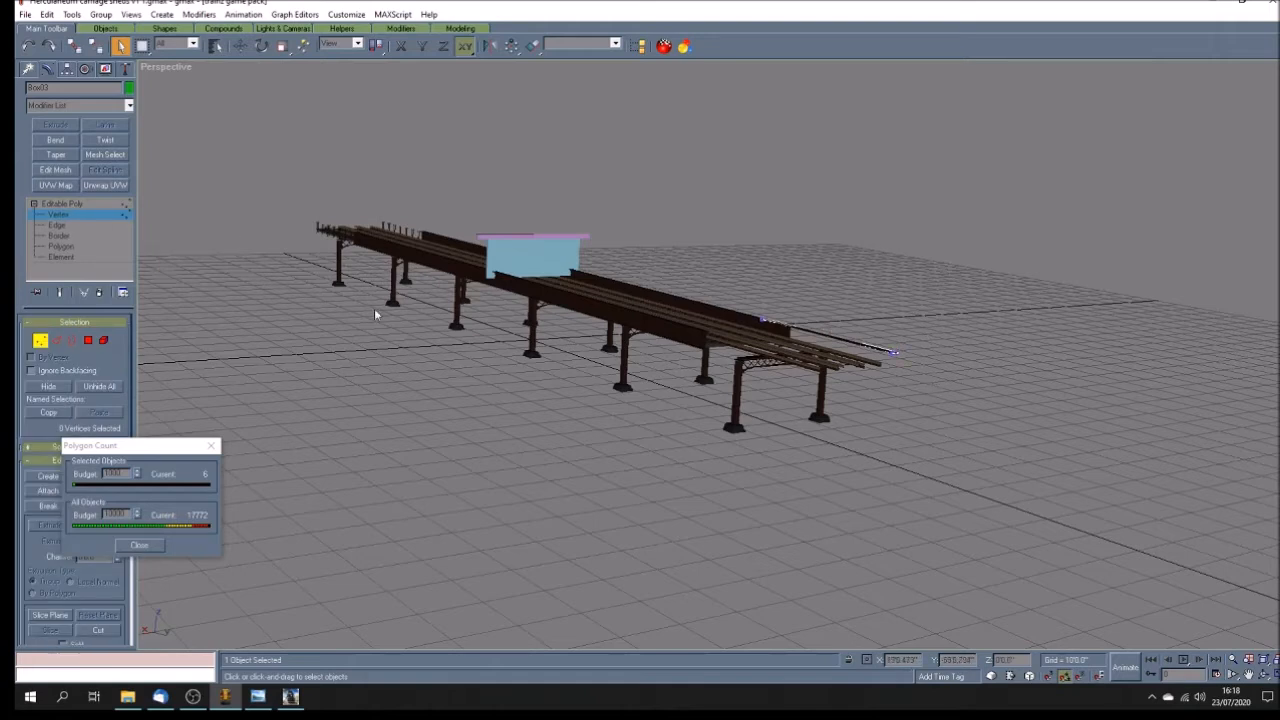
{"action": "left_click", "coordinate": [106, 205]}
{"action": "left_click", "coordinate": [339, 355]}
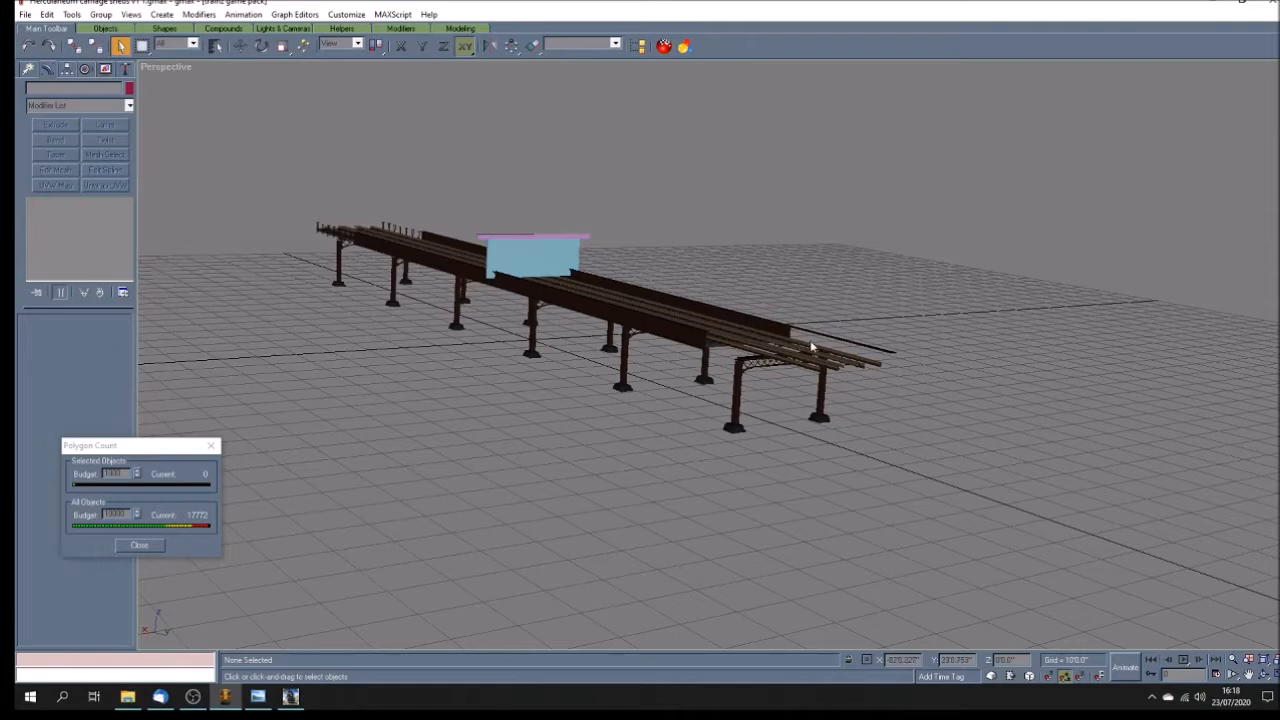
Step: Delete the leftover handrail at the positive-Y end and view the whole viaduct from its side in Perspective
{"action": "left_click", "coordinate": [880, 348]}
{"action": "key", "text": "Delete"}
{"action": "left_click", "coordinate": [1264, 676]}
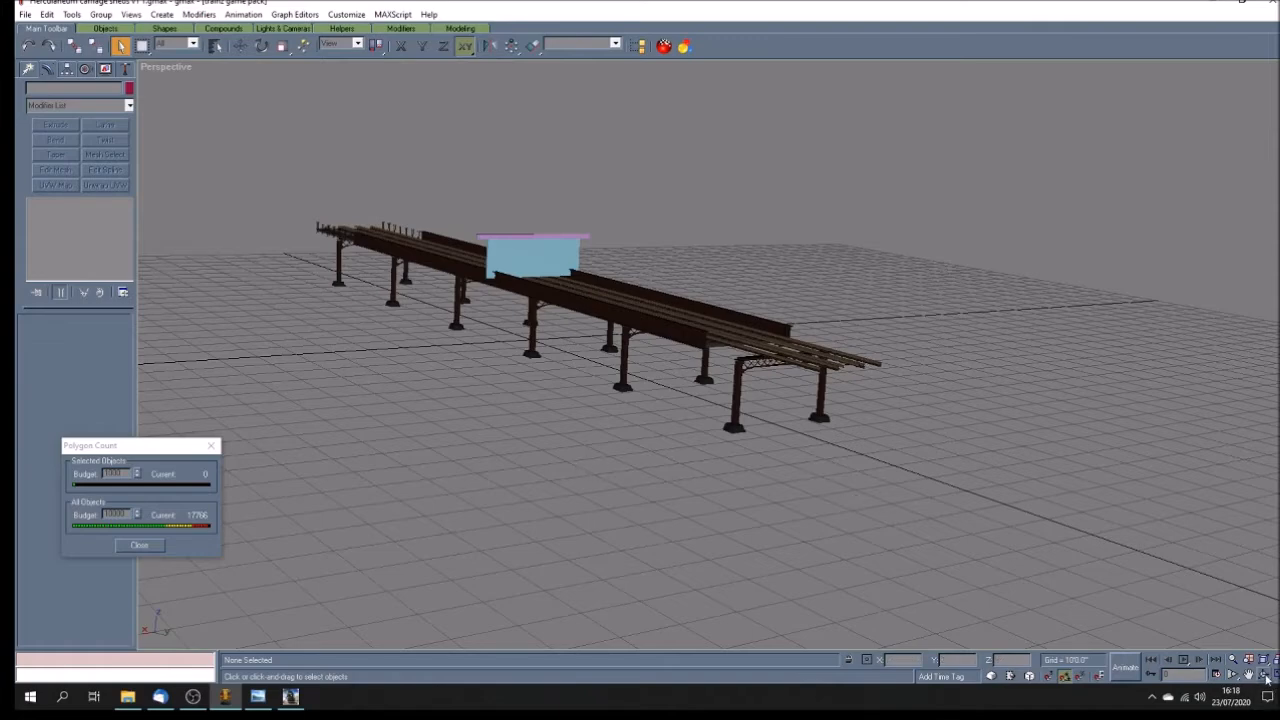
{"action": "mouse_move", "coordinate": [757, 470]}
{"action": "left_mouse_down"}
{"action": "mouse_move", "coordinate": [680, 405]}
{"action": "mouse_move", "coordinate": [726, 406]}
{"action": "mouse_move", "coordinate": [696, 406]}
{"action": "mouse_move", "coordinate": [720, 420]}
{"action": "left_mouse_up"}
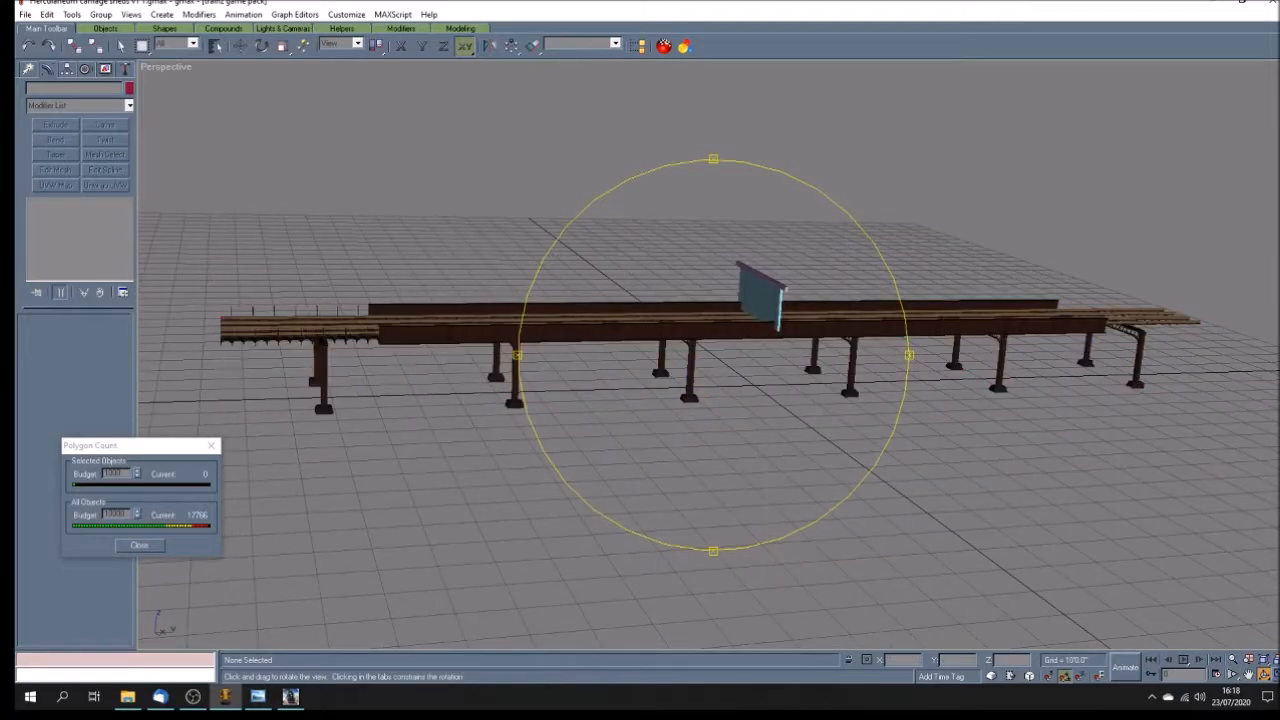
Step: Show all four viewports and, in the Right view, select the railing posts beyond the girders at the negative-Y end and delete them
{"action": "key", "text": "w"}
{"action": "left_click", "coordinate": [1248, 676]}
{"action": "left_click_drag", "start_coordinate": [415, 455], "coordinate": [532, 407]}
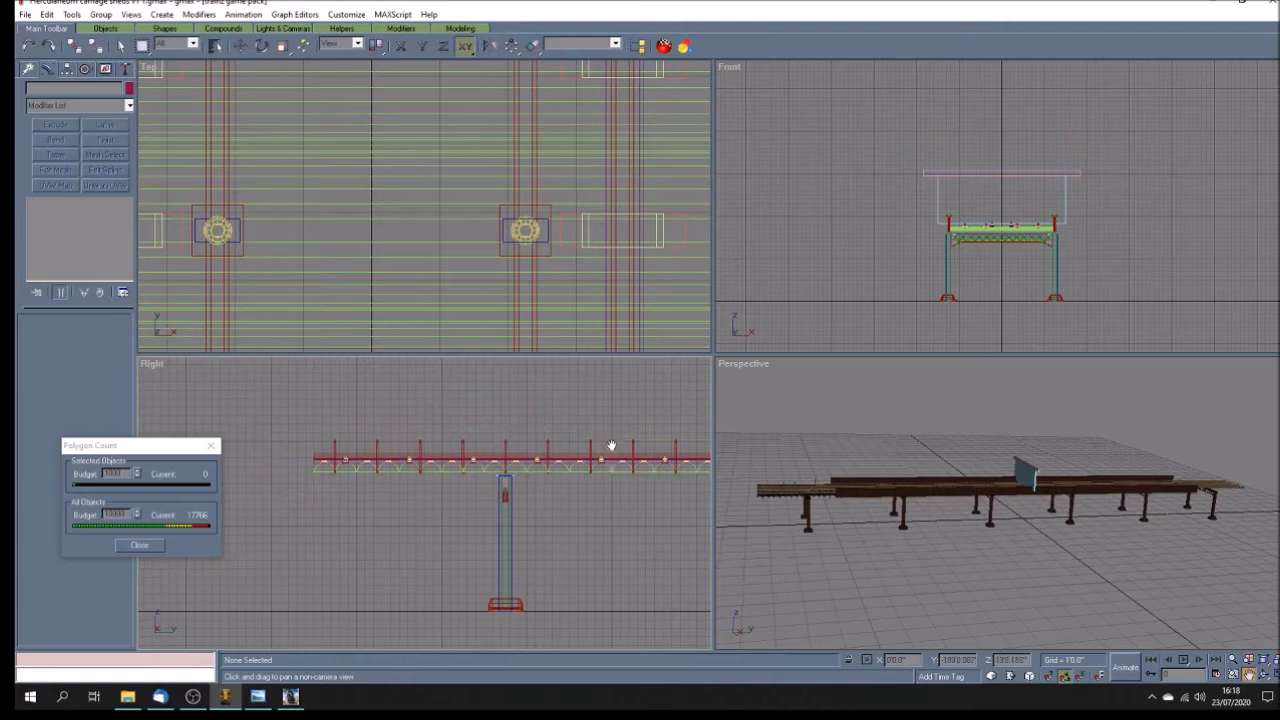
{"action": "left_click", "coordinate": [120, 46]}
{"action": "left_click_drag", "start_coordinate": [307, 408], "coordinate": [605, 460]}
{"action": "key", "text": "Delete"}
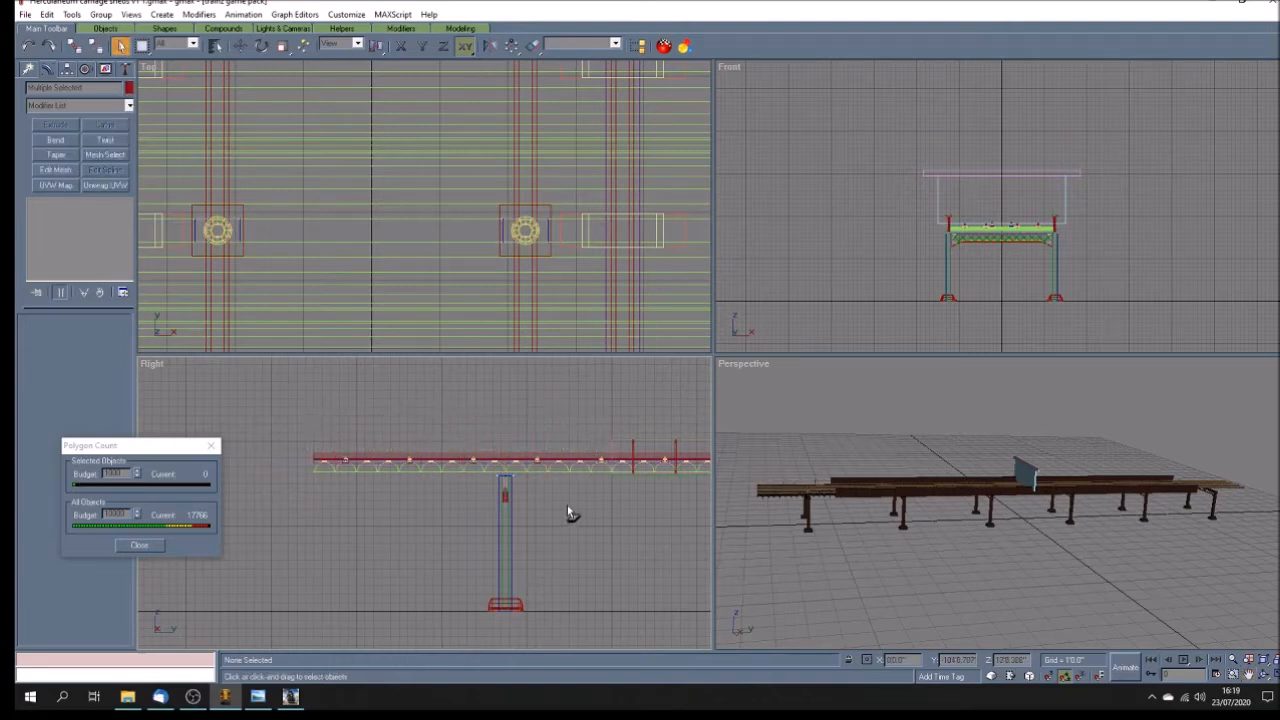
Step: Inspect the side girders, deck timbers and support columns up close in a maximized Perspective view
{"action": "left_click", "coordinate": [872, 535]}
{"action": "left_click", "coordinate": [1266, 674]}
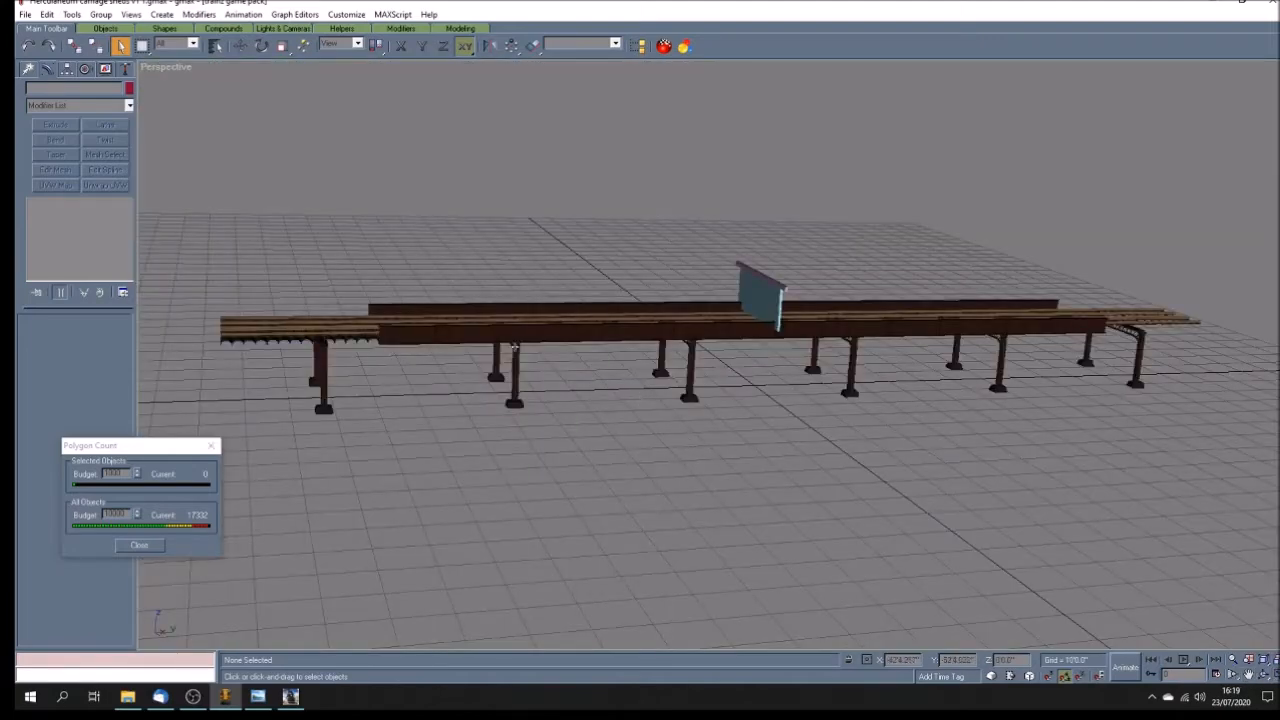
{"action": "scroll", "coordinate": [549, 343], "scroll_direction": "up", "scroll_amount": 2}
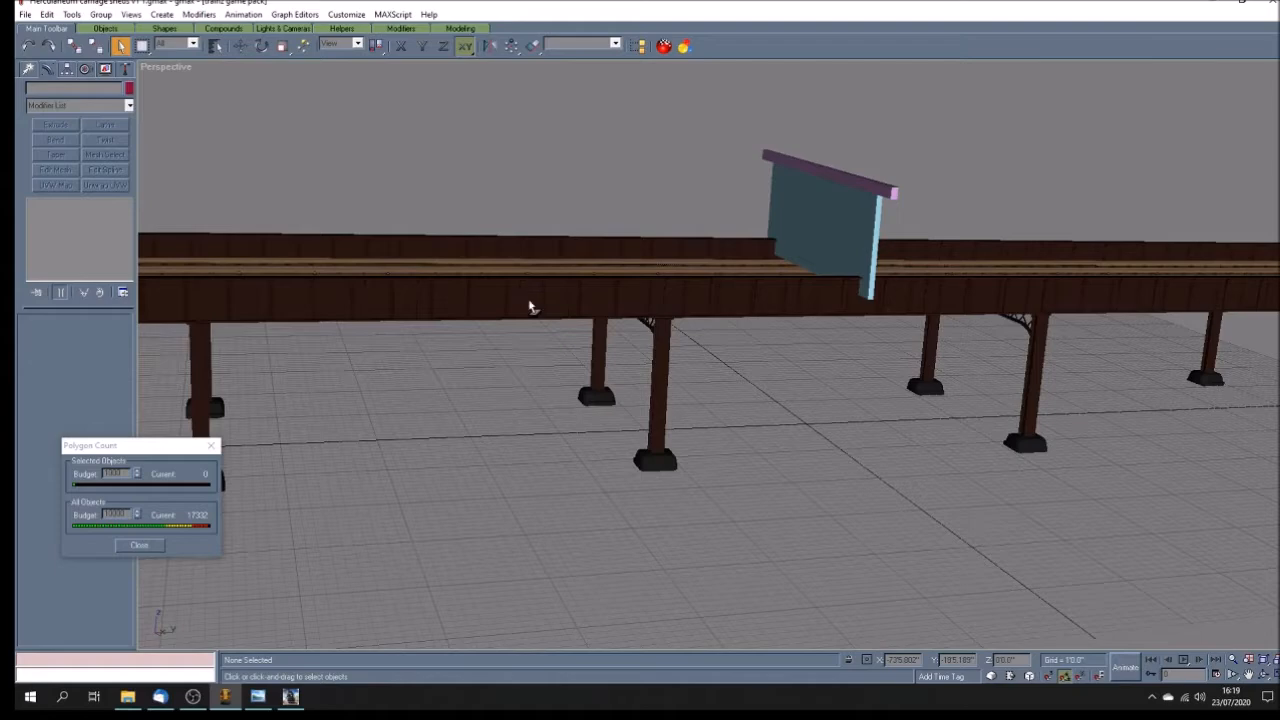
{"action": "scroll", "coordinate": [529, 302], "scroll_direction": "up", "scroll_amount": 3}
{"action": "scroll", "coordinate": [628, 320], "scroll_direction": "down", "scroll_amount": 3}
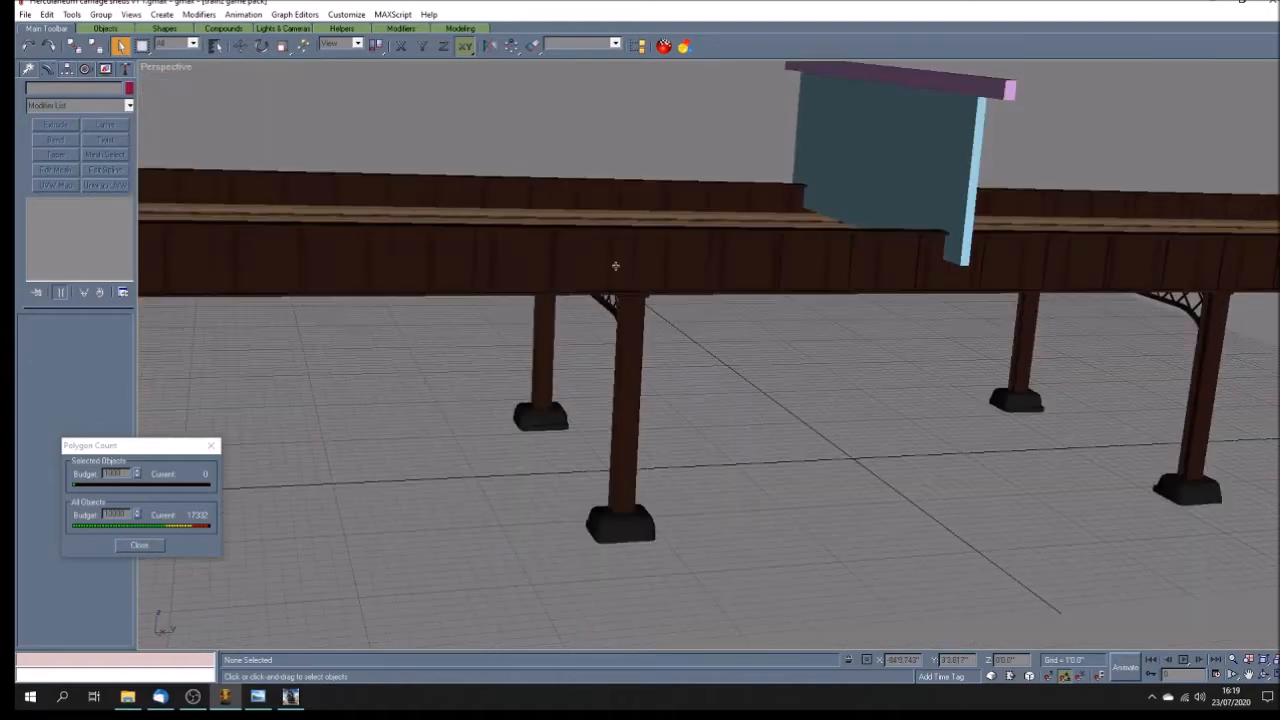
{"action": "left_click", "coordinate": [1265, 675]}
{"action": "left_click_drag", "start_coordinate": [650, 371], "coordinate": [760, 440]}
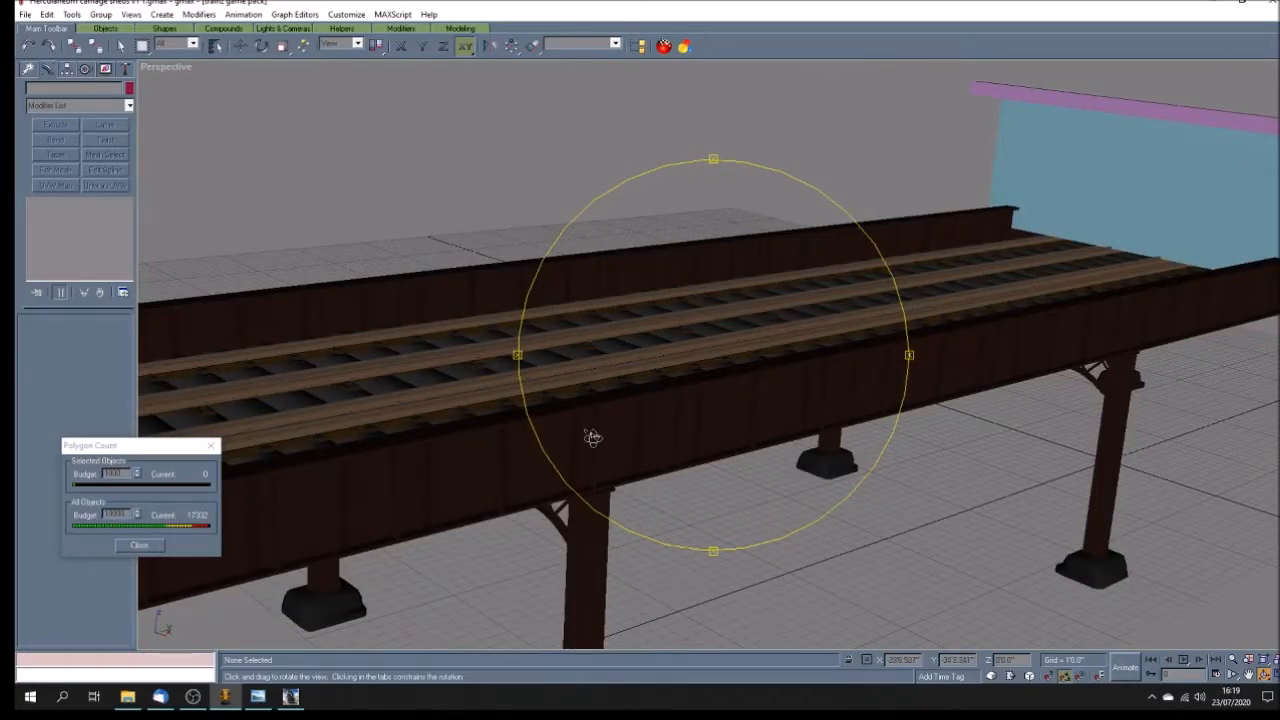
Step: Inspect the viaduct from the side in Perspective and examine the girder, deck and rail cross-section up close in the Front view
{"action": "mouse_move", "coordinate": [680, 488]}
{"action": "left_mouse_down"}
{"action": "mouse_move", "coordinate": [668, 464]}
{"action": "mouse_move", "coordinate": [615, 440]}
{"action": "mouse_move", "coordinate": [657, 439]}
{"action": "mouse_move", "coordinate": [645, 440]}
{"action": "left_mouse_up"}
{"action": "scroll", "coordinate": [671, 468], "scroll_direction": "down", "scroll_amount": 3}
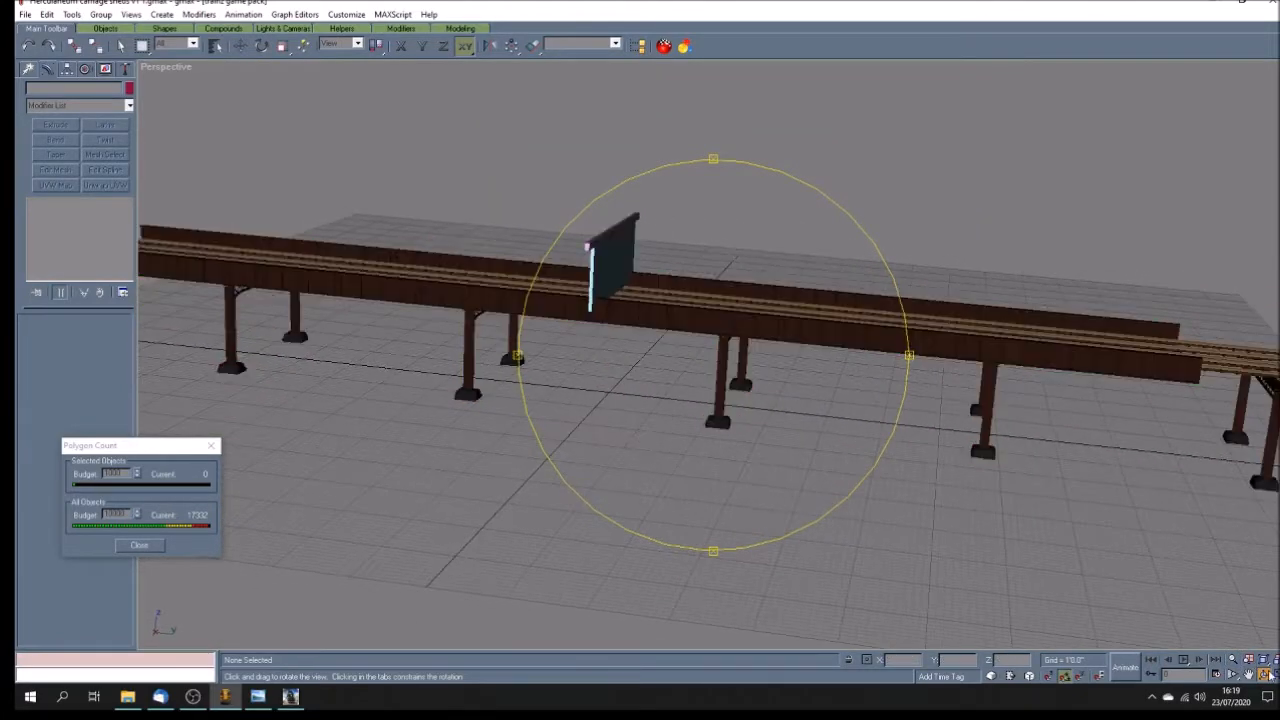
{"action": "left_click", "coordinate": [1264, 675]}
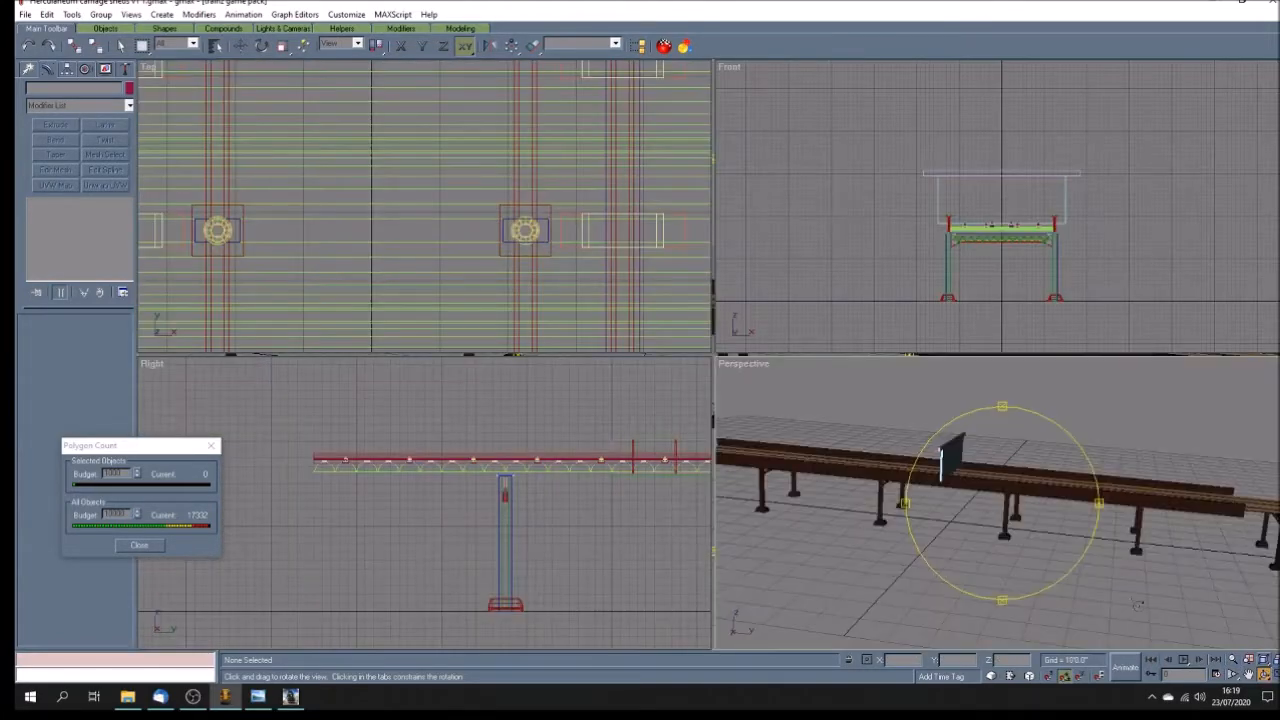
{"action": "left_click", "coordinate": [1248, 675]}
{"action": "left_click", "coordinate": [938, 232]}
{"action": "scroll", "coordinate": [953, 222], "scroll_direction": "up", "scroll_amount": 5}
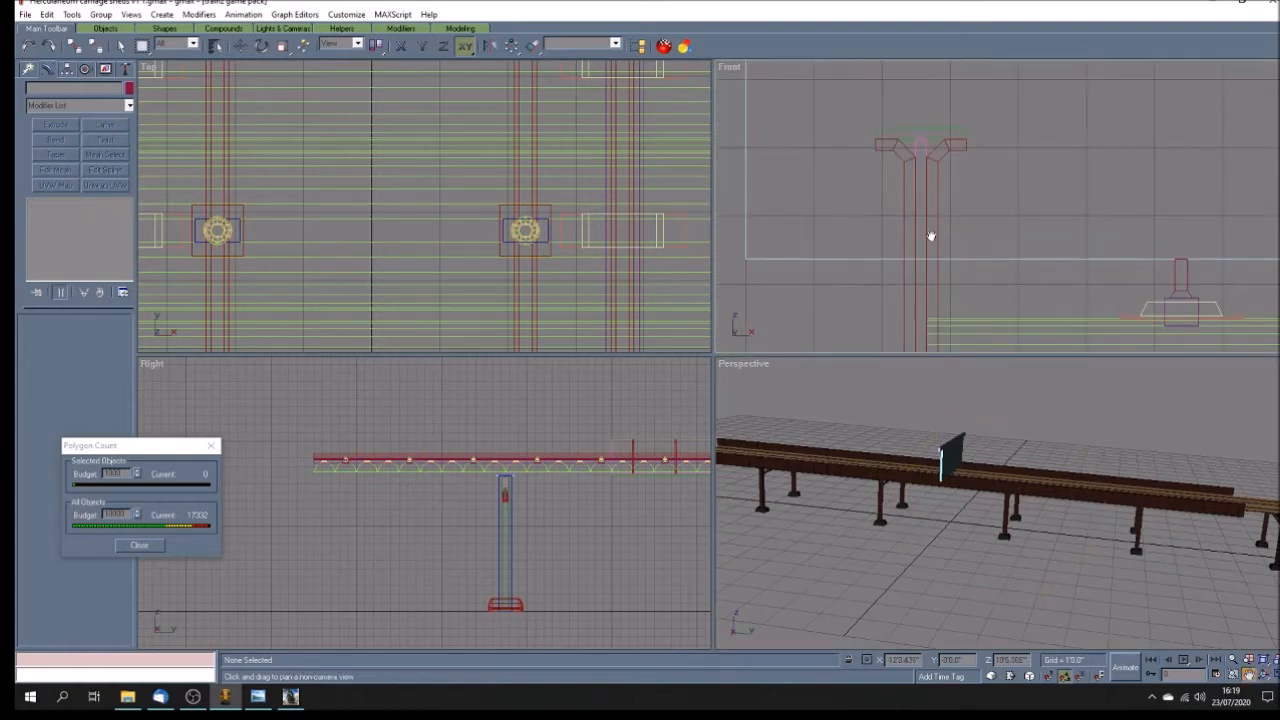
{"action": "scroll", "coordinate": [940, 250], "scroll_direction": "down", "scroll_amount": 3}
{"action": "scroll", "coordinate": [946, 281], "scroll_direction": "up", "scroll_amount": 2}
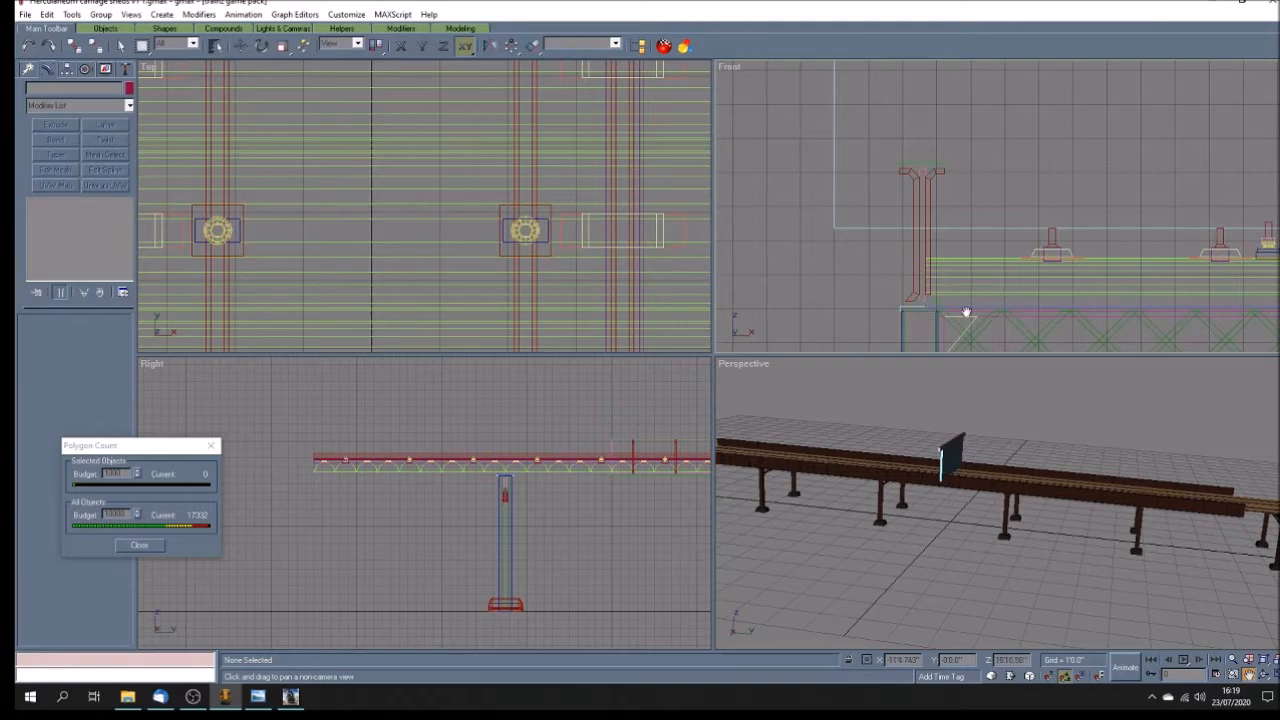
{"action": "scroll", "coordinate": [889, 294], "scroll_direction": "down", "scroll_amount": 5}
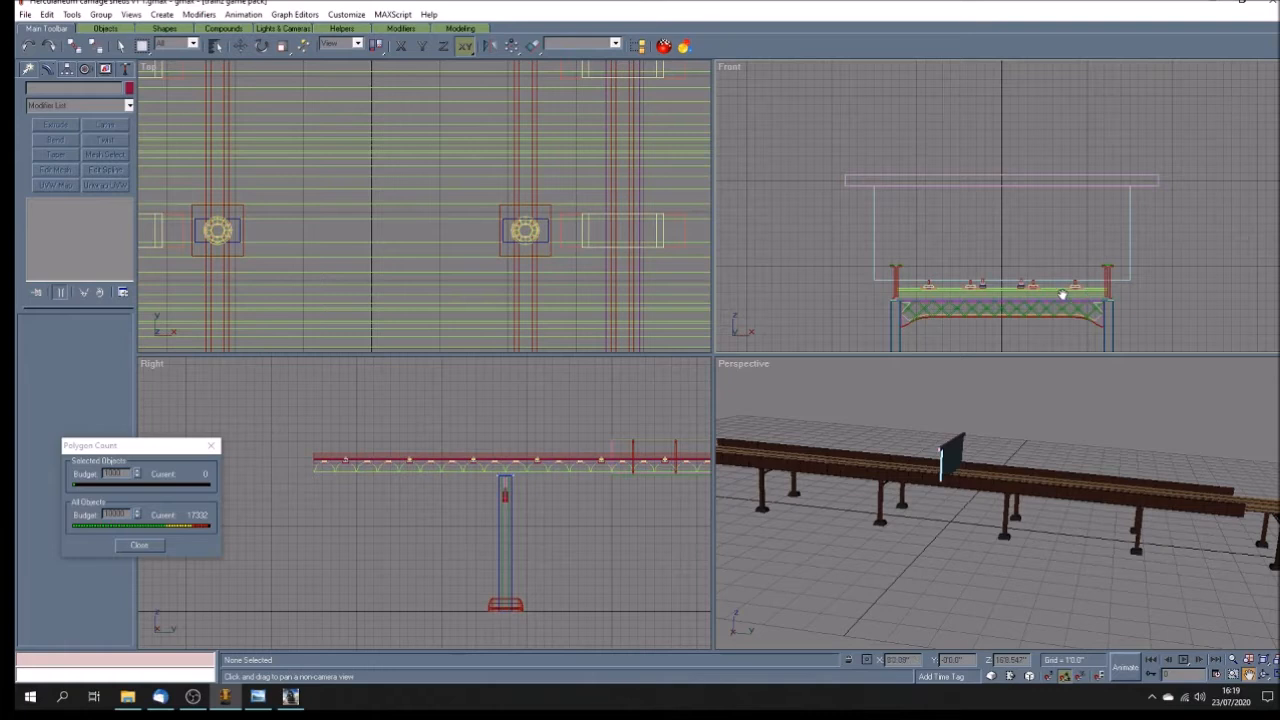
{"action": "left_click", "coordinate": [951, 538]}
{"action": "scroll", "coordinate": [951, 521], "scroll_direction": "down", "scroll_amount": 3}
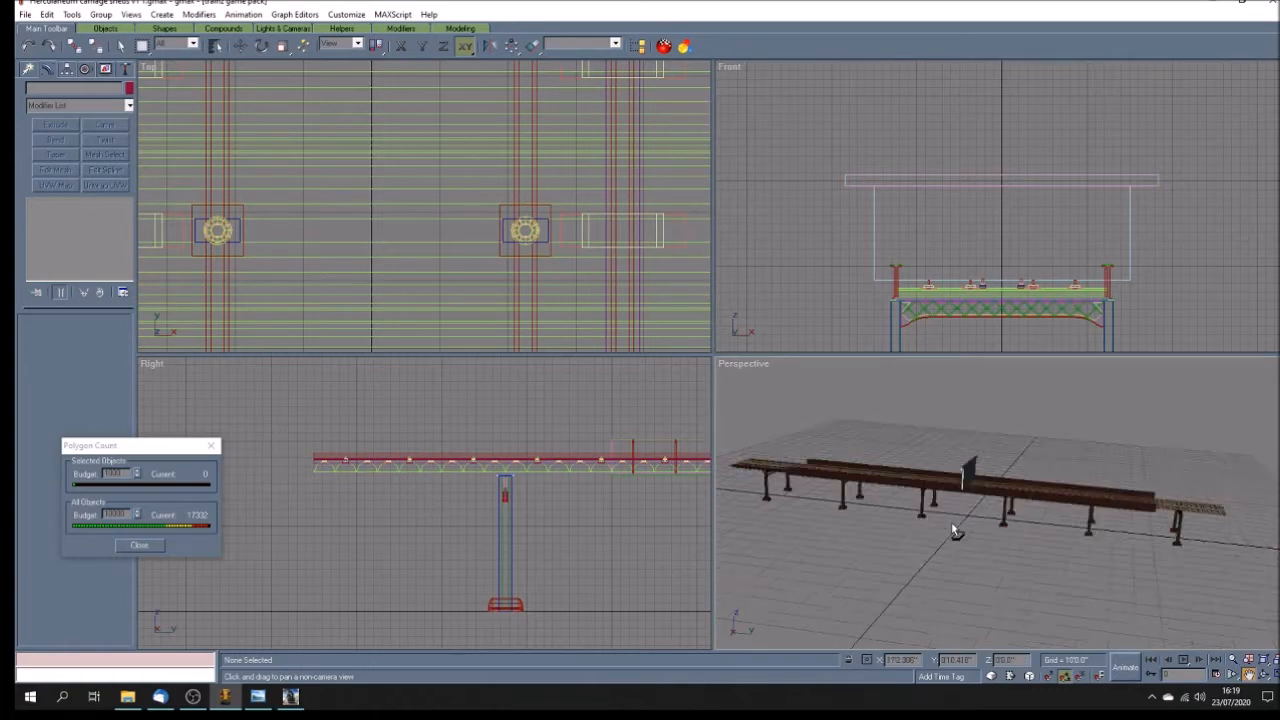
{"action": "scroll", "coordinate": [949, 522], "scroll_direction": "up", "scroll_amount": 3}
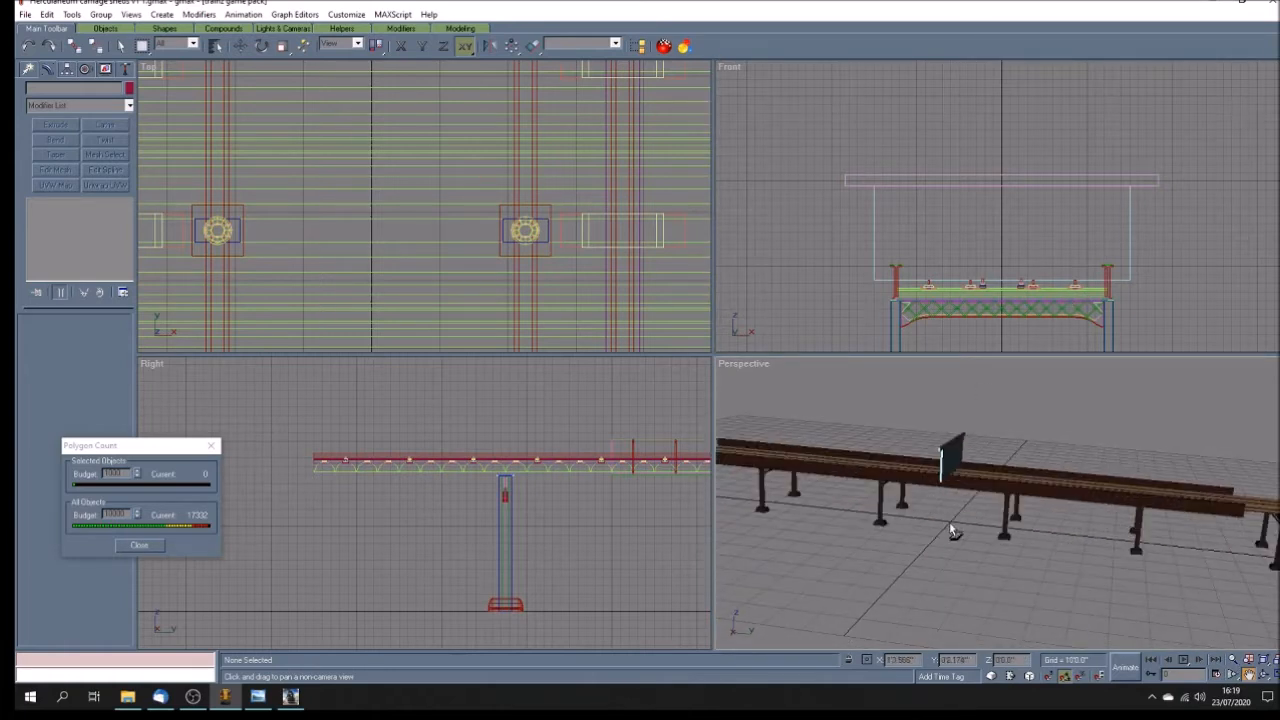
{"action": "scroll", "coordinate": [951, 520], "scroll_direction": "down", "scroll_amount": 4}
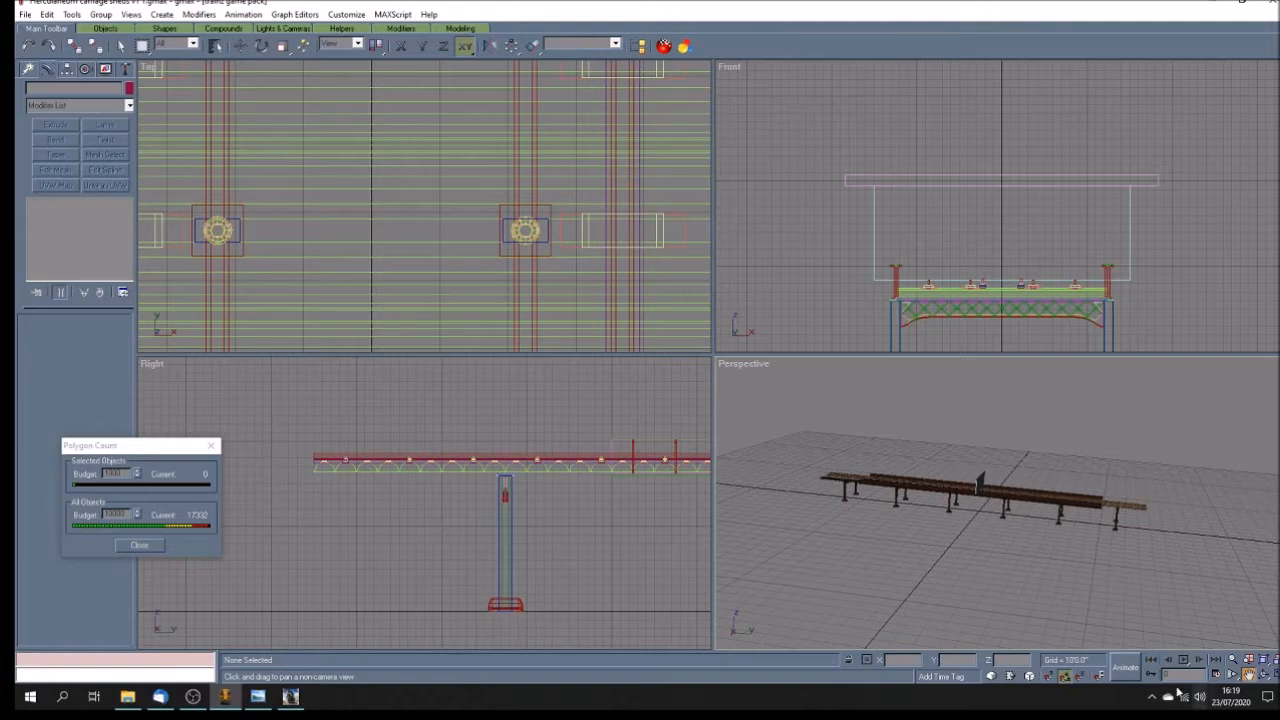
Step: In the Right view, select the outermost support columns and bases at the negative-Y end and delete them
{"action": "left_click", "coordinate": [120, 46]}
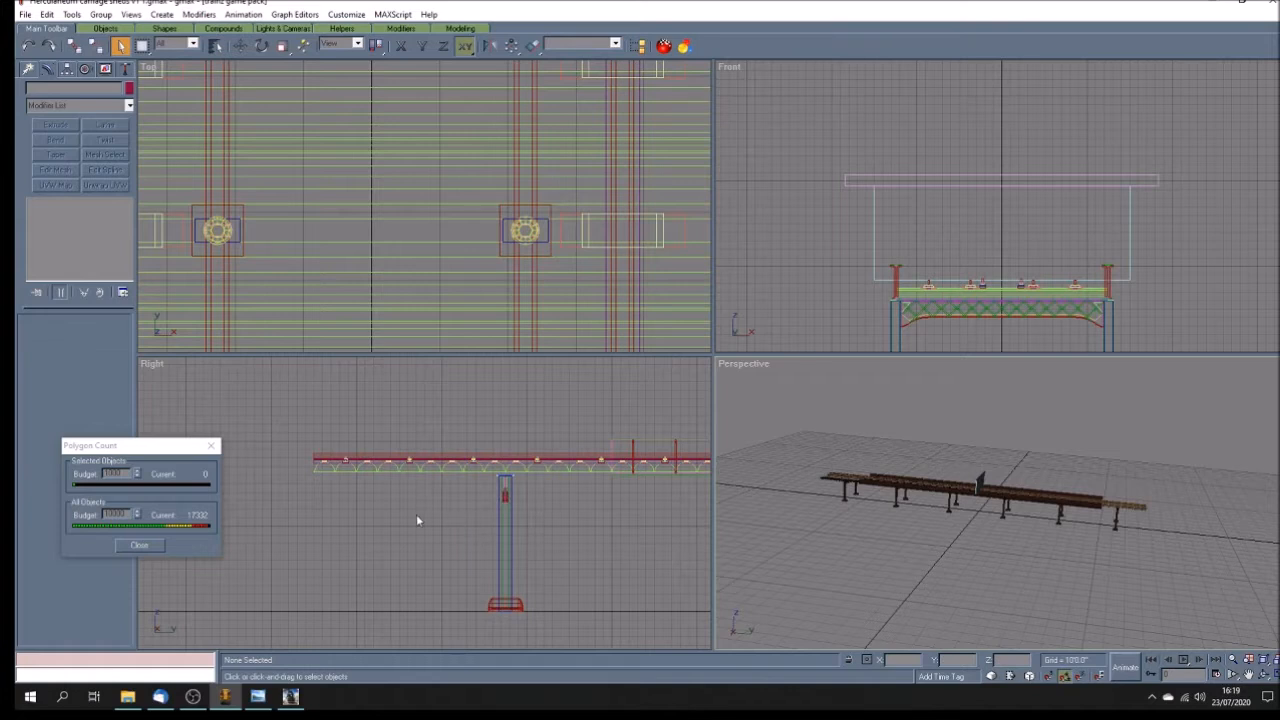
{"action": "left_click_drag", "start_coordinate": [466, 510], "coordinate": [542, 623]}
{"action": "key", "text": "Delete"}
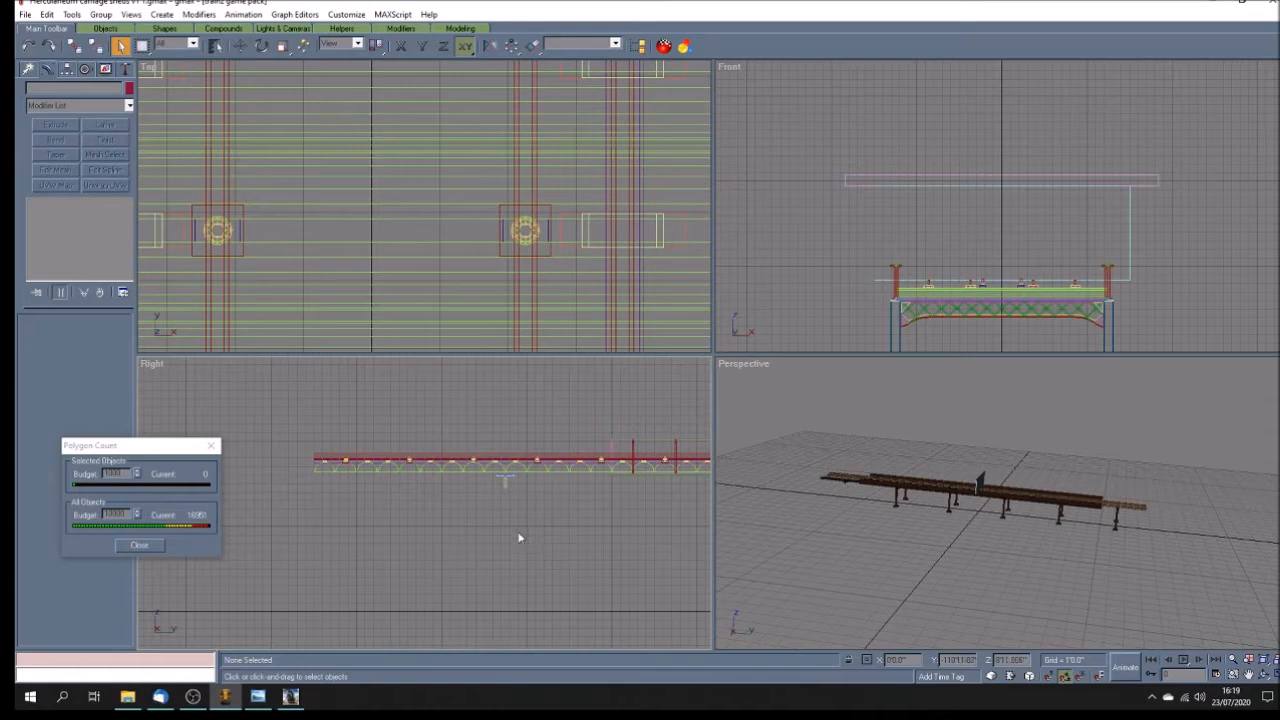
Step: Try deleting the leftover column-top pieces at the negative-Y end together with the arches caught in the selection, then undo the deletion
{"action": "left_click", "coordinate": [518, 474]}
{"action": "scroll", "coordinate": [503, 468], "scroll_direction": "up", "scroll_amount": 7}
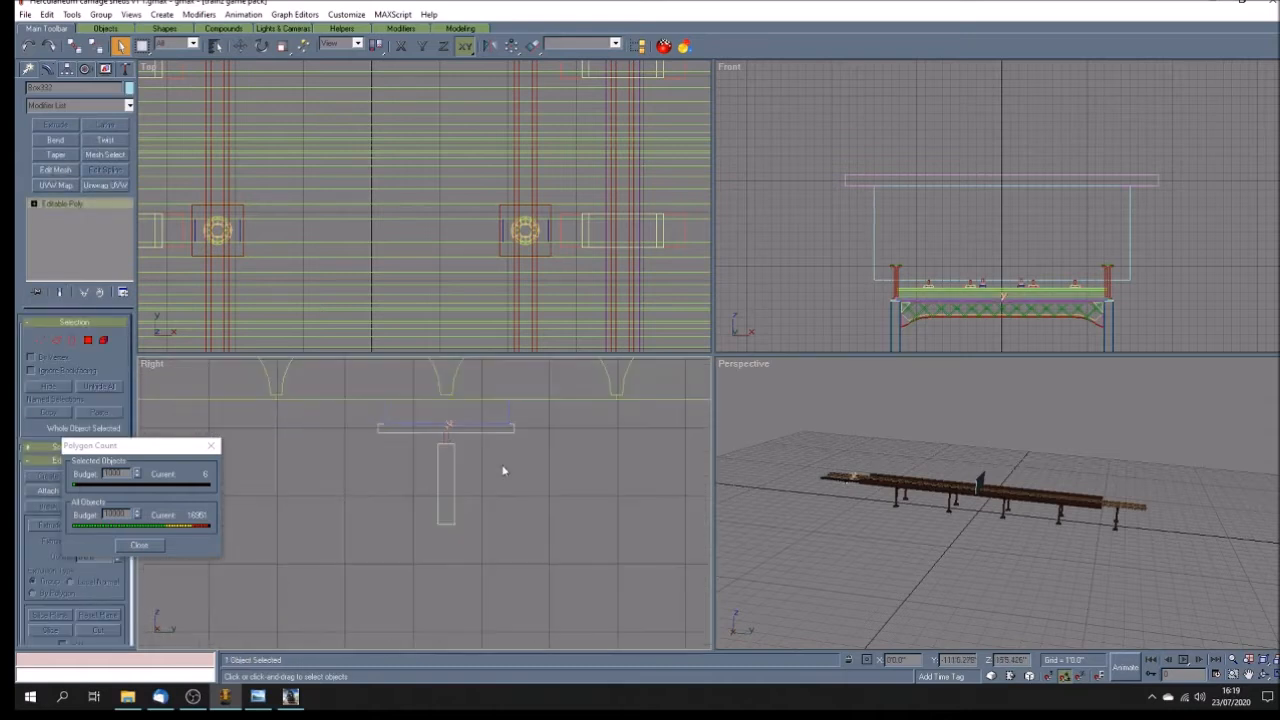
{"action": "left_click_drag", "start_coordinate": [312, 388], "coordinate": [536, 557]}
{"action": "key", "text": "Delete"}
{"action": "scroll", "coordinate": [450, 510], "scroll_direction": "down", "scroll_amount": 7}
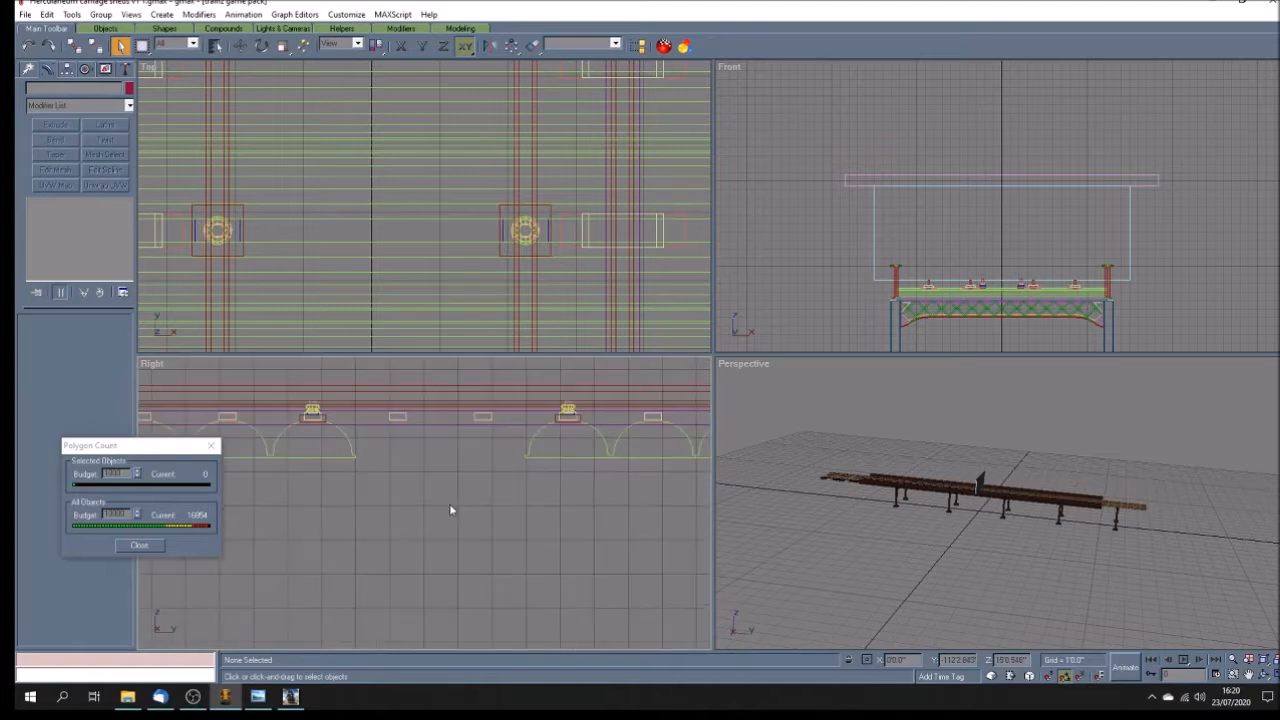
{"action": "left_click", "coordinate": [31, 47]}
Step: Select only the leftover column-top pieces below the arches at the negative-Y end and delete them
{"action": "left_click", "coordinate": [491, 520]}
{"action": "scroll", "coordinate": [457, 500], "scroll_direction": "up", "scroll_amount": 5}
{"action": "left_click_drag", "start_coordinate": [330, 453], "coordinate": [500, 586]}
{"action": "key", "text": "Delete"}
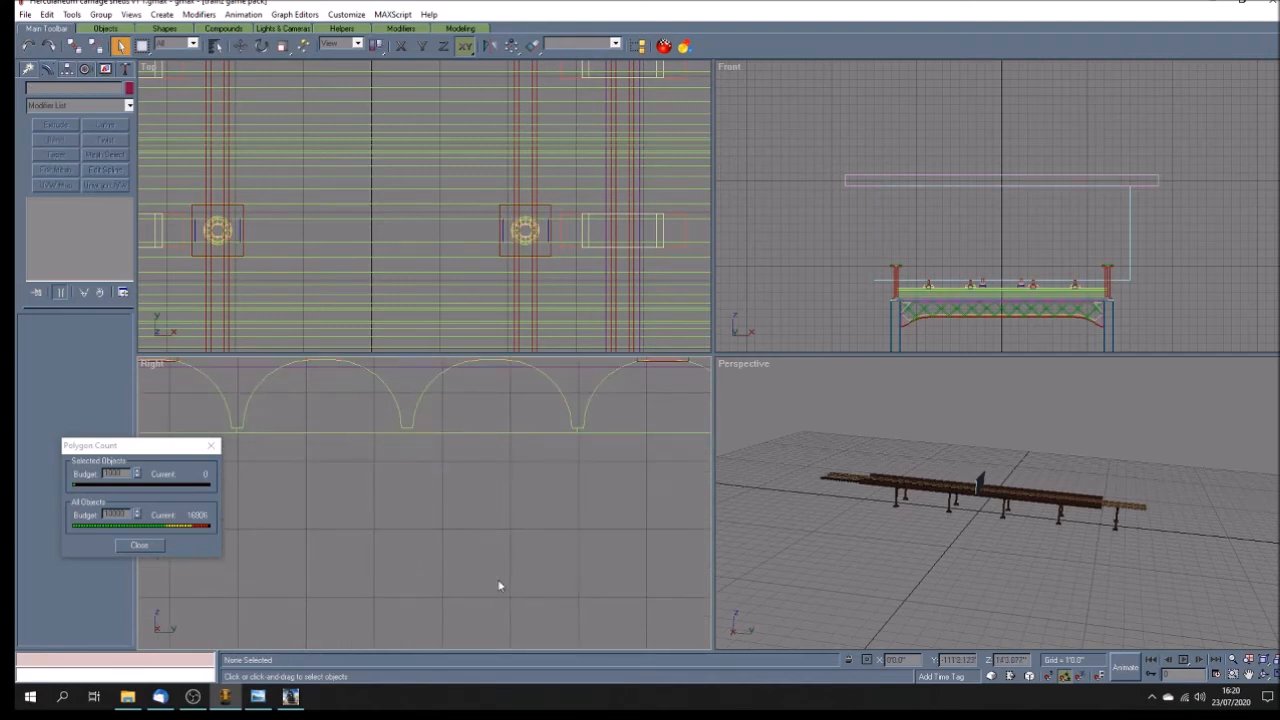
{"action": "scroll", "coordinate": [466, 505], "scroll_direction": "down", "scroll_amount": 5}
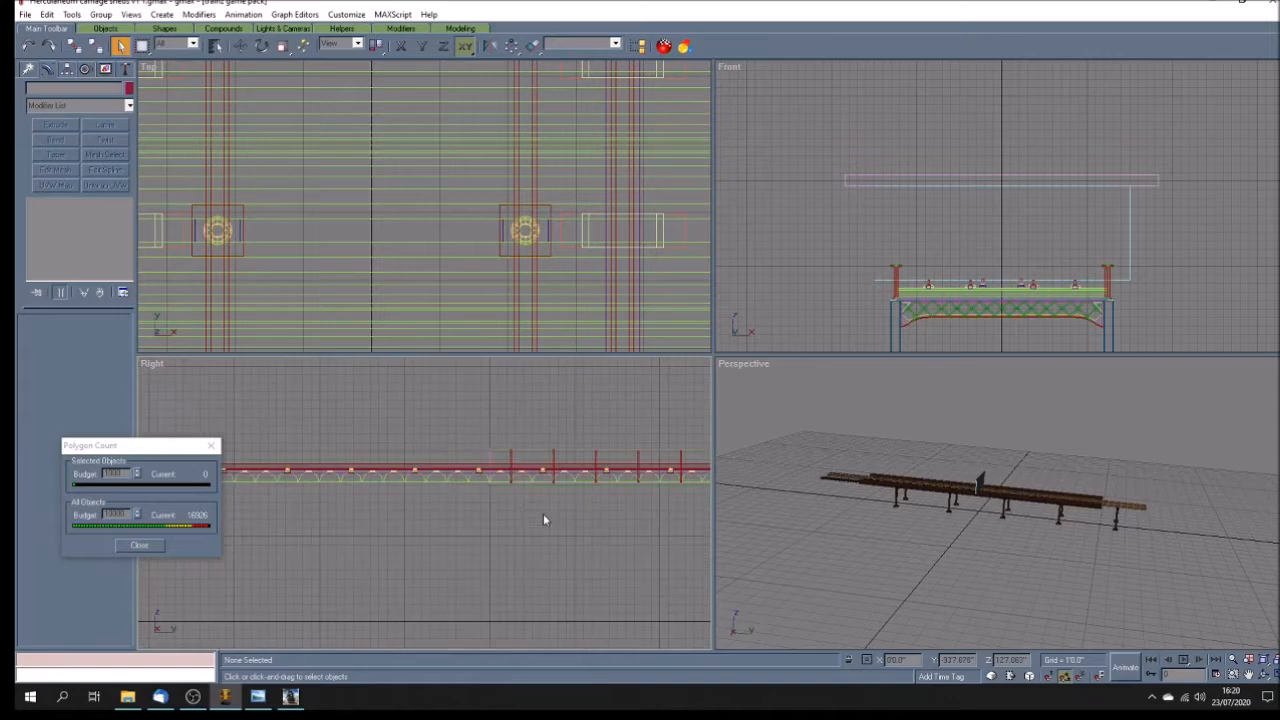
Step: Delete the arch sections beneath the deck beyond the girders at the negative-Y end, one section at a time
{"action": "scroll", "coordinate": [539, 501], "scroll_direction": "down", "scroll_amount": 1}
{"action": "scroll", "coordinate": [480, 500], "scroll_direction": "up", "scroll_amount": 3}
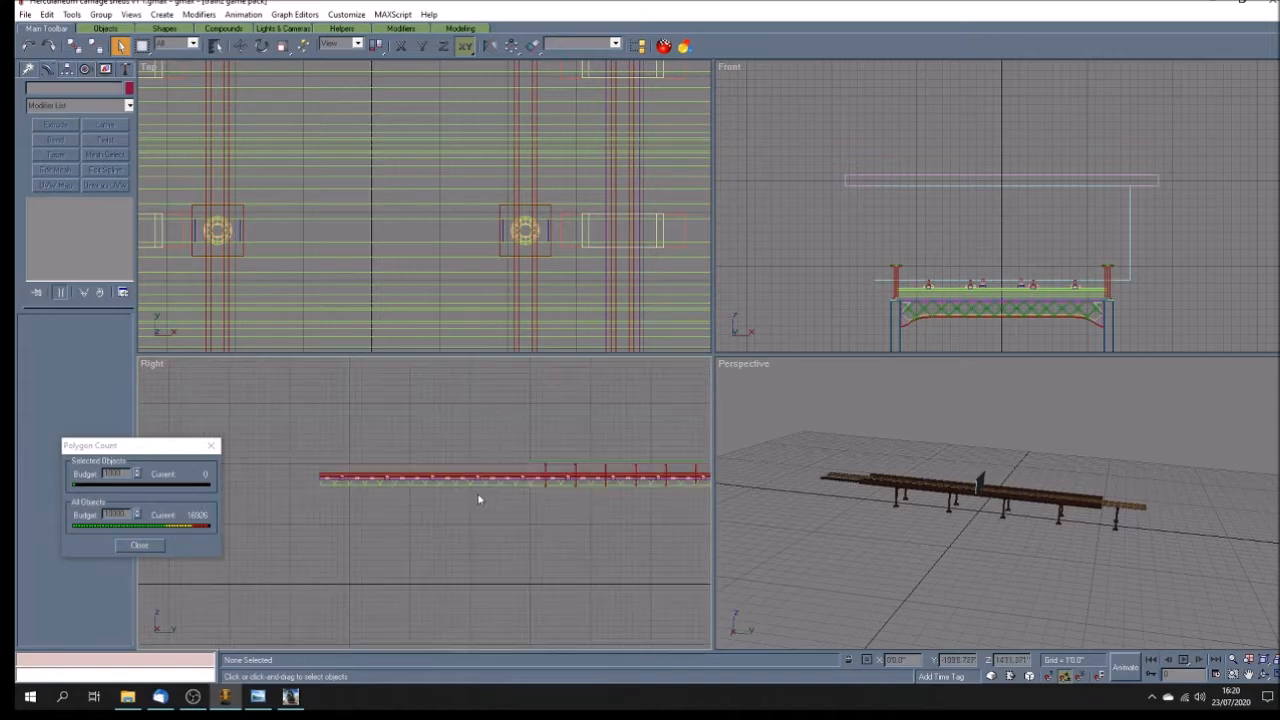
{"action": "left_click", "coordinate": [530, 480]}
{"action": "key", "text": "Delete"}
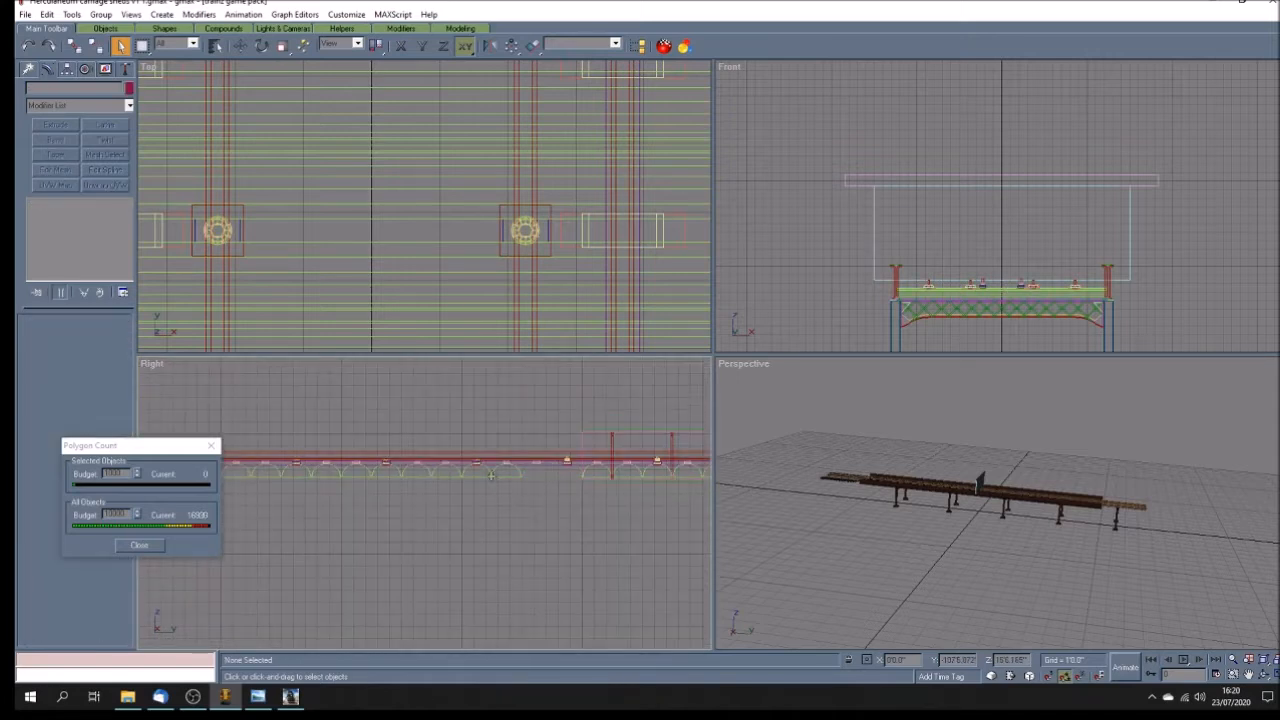
{"action": "left_click", "coordinate": [412, 477]}
{"action": "key", "text": "Delete"}
{"action": "left_click", "coordinate": [368, 477]}
{"action": "key", "text": "Delete"}
{"action": "left_click", "coordinate": [312, 477]}
{"action": "key", "text": "Delete"}
{"action": "scroll", "coordinate": [486, 494], "scroll_direction": "down", "scroll_amount": 3}
{"action": "scroll", "coordinate": [343, 488], "scroll_direction": "up", "scroll_amount": 3}
{"action": "left_click", "coordinate": [394, 478]}
{"action": "key", "text": "Delete"}
{"action": "left_click", "coordinate": [356, 478]}
{"action": "key", "text": "Delete"}
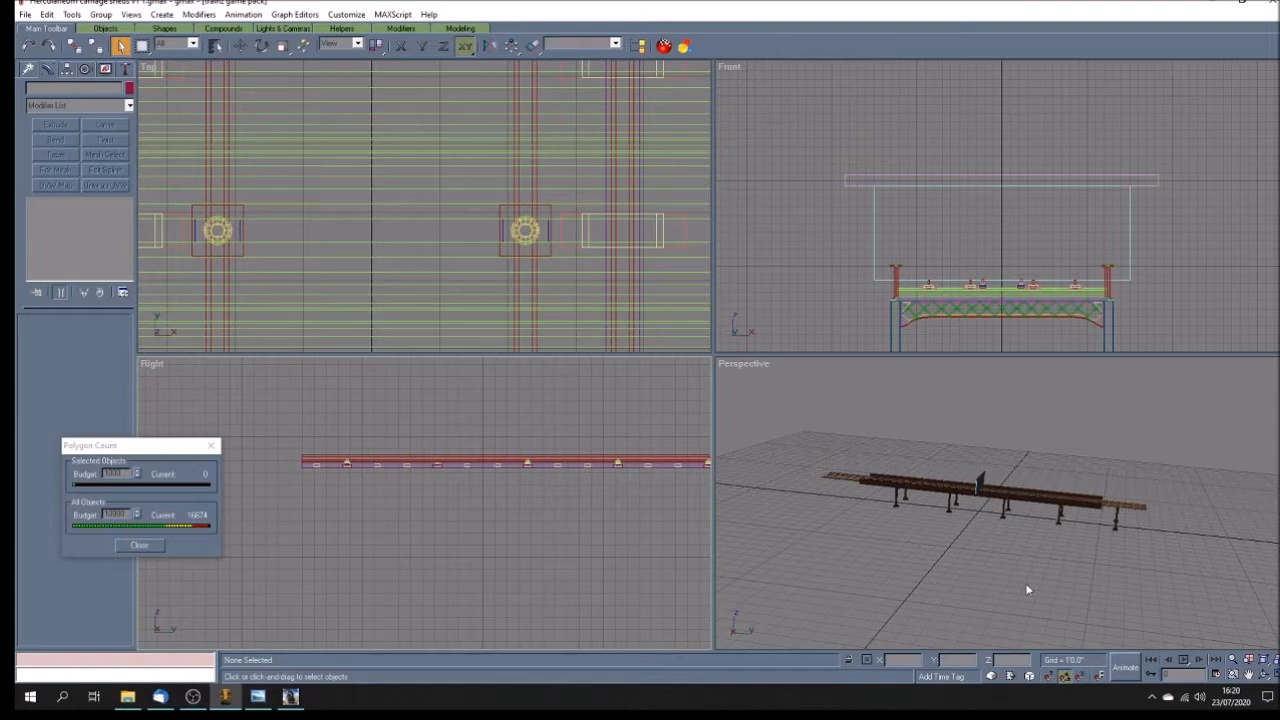
Step: In the Right view, select the outermost support columns at the positive-Y end, delete them and save the model
{"action": "scroll", "coordinate": [376, 508], "scroll_direction": "up", "scroll_amount": 2}
{"action": "scroll", "coordinate": [376, 501], "scroll_direction": "down", "scroll_amount": 2}
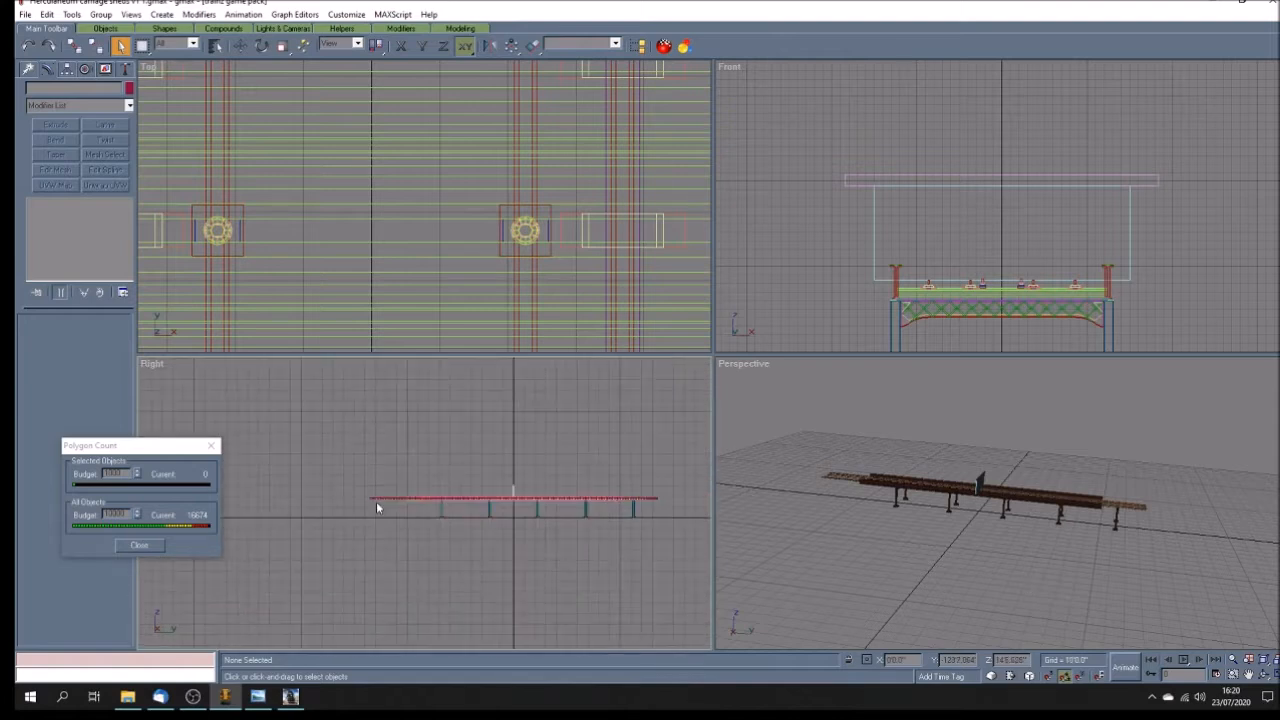
{"action": "scroll", "coordinate": [655, 502], "scroll_direction": "up", "scroll_amount": 3}
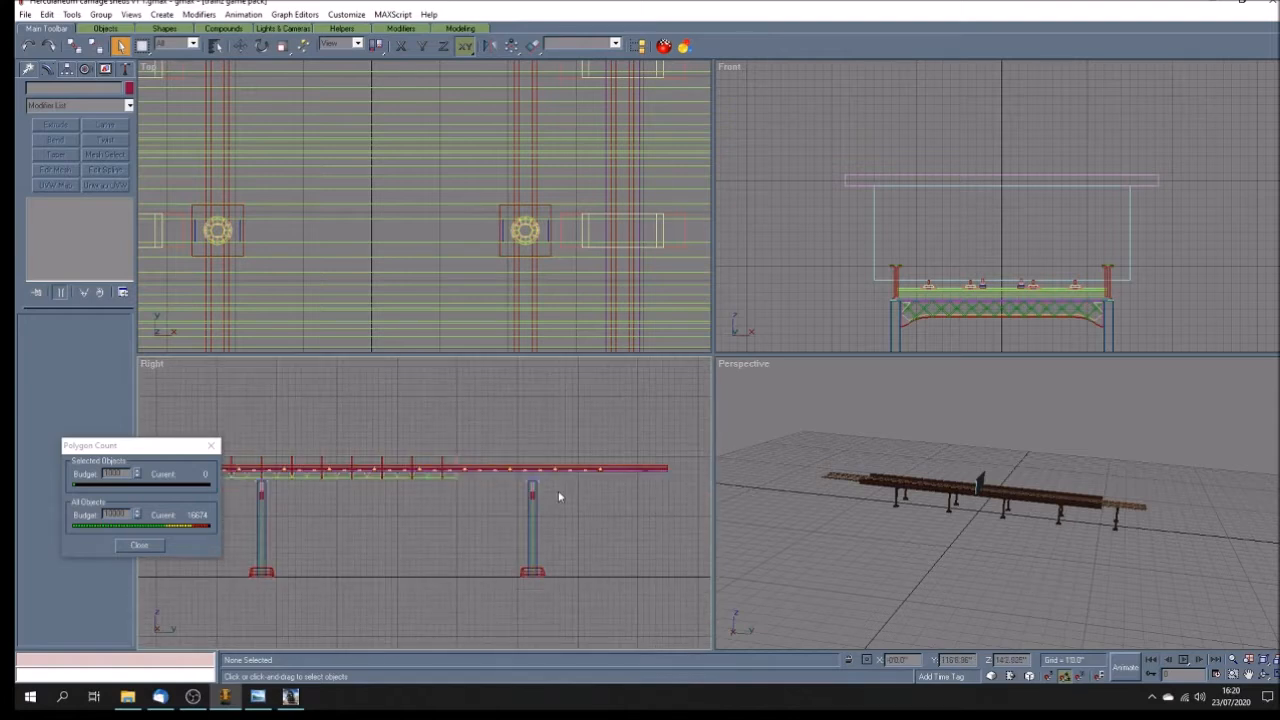
{"action": "scroll", "coordinate": [557, 494], "scroll_direction": "up", "scroll_amount": 3}
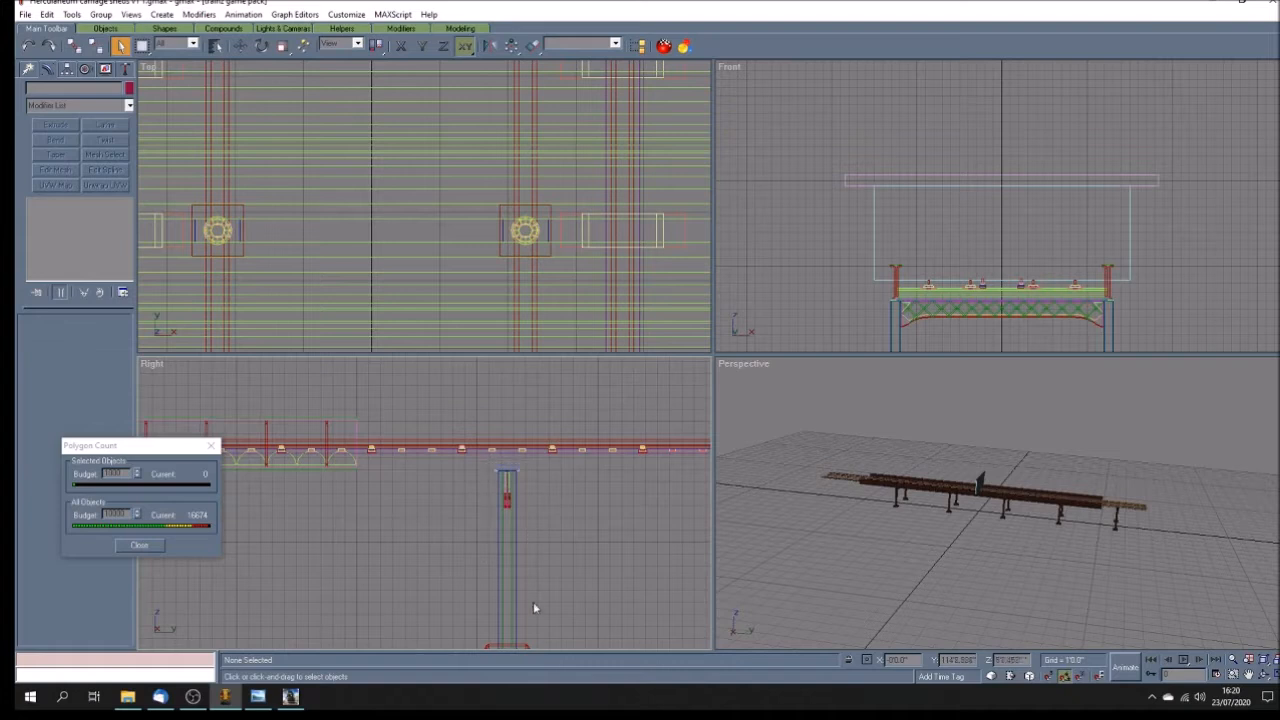
{"action": "left_click", "coordinate": [530, 645]}
{"action": "key", "text": "Delete"}
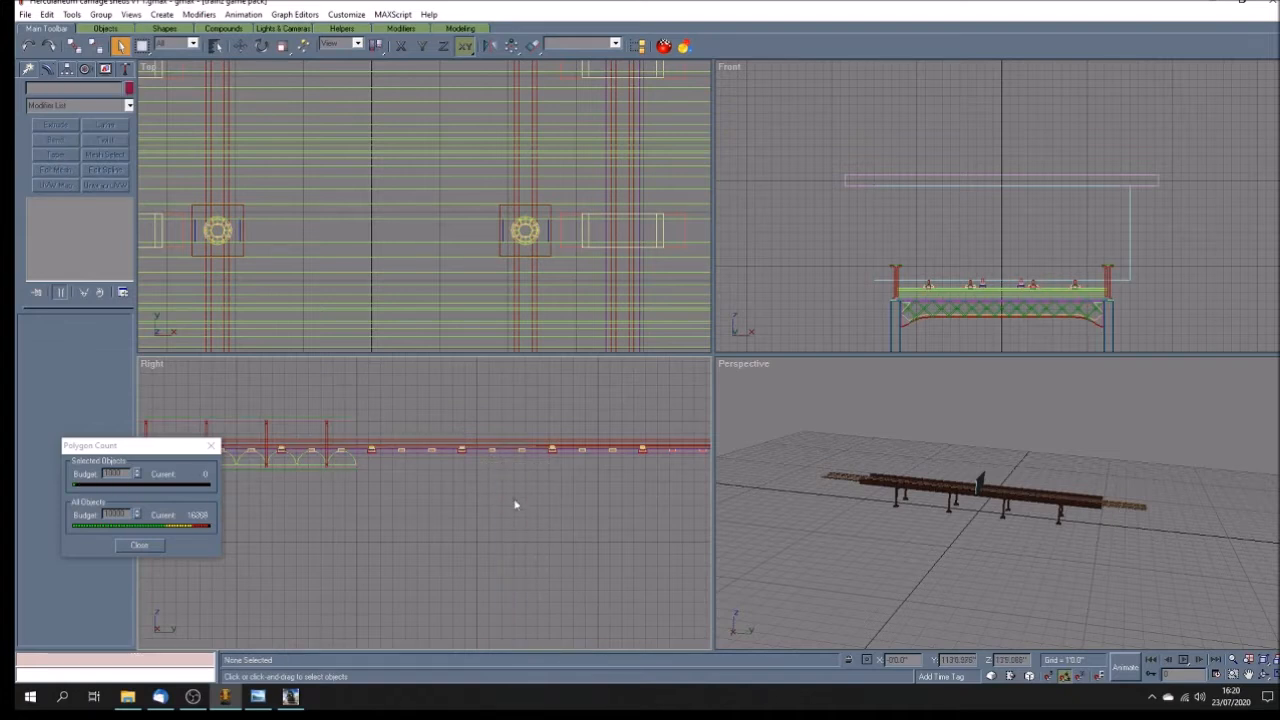
{"action": "scroll", "coordinate": [497, 490], "scroll_direction": "down", "scroll_amount": 2}
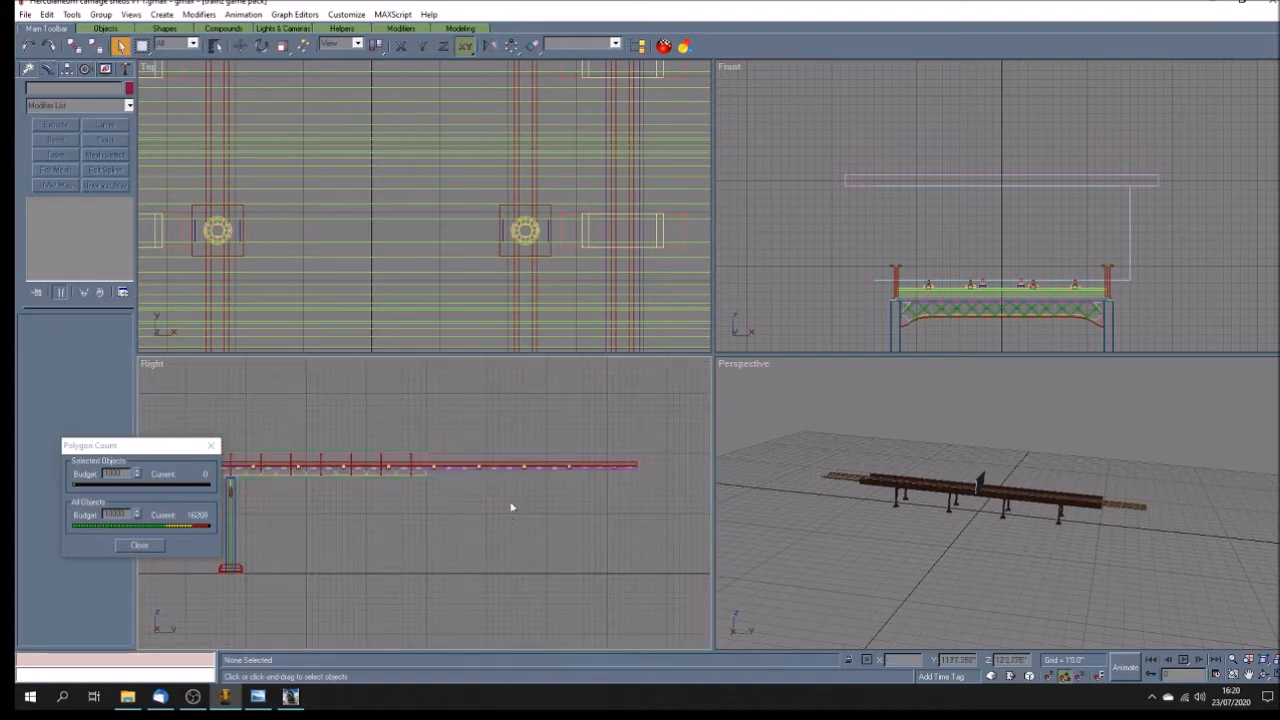
{"action": "scroll", "coordinate": [506, 483], "scroll_direction": "up", "scroll_amount": 2}
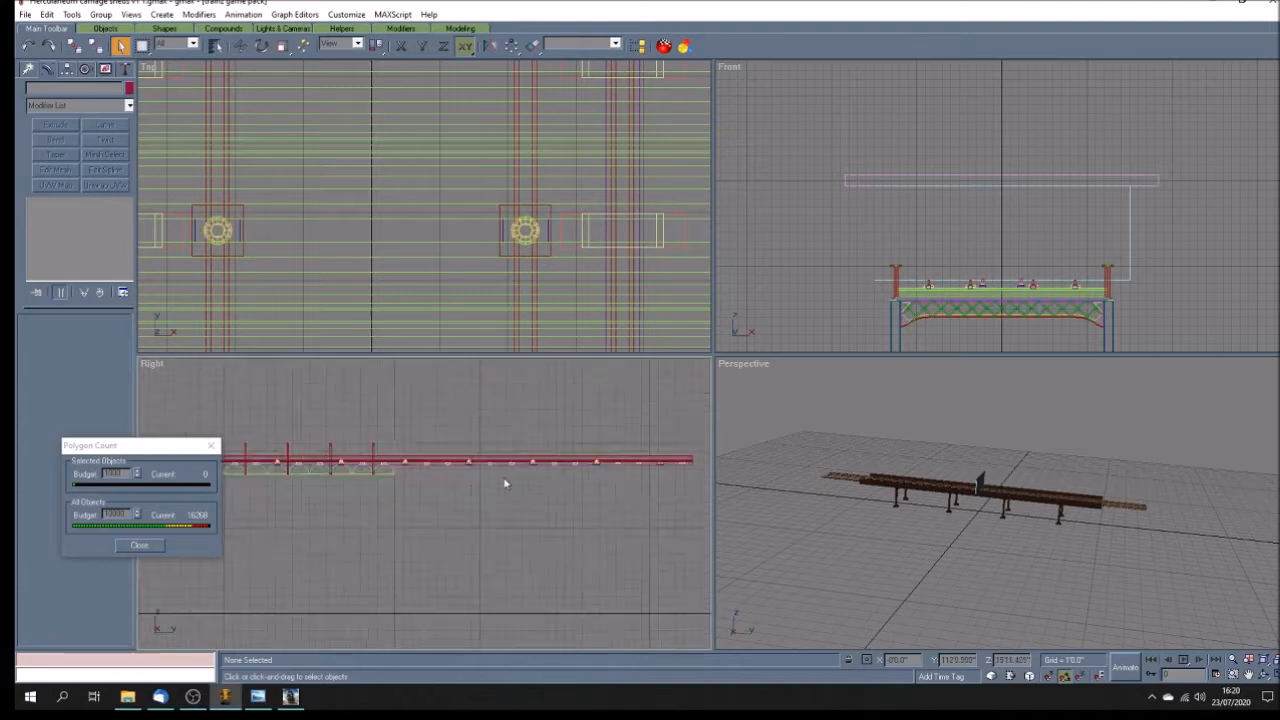
{"action": "scroll", "coordinate": [520, 489], "scroll_direction": "down", "scroll_amount": 2}
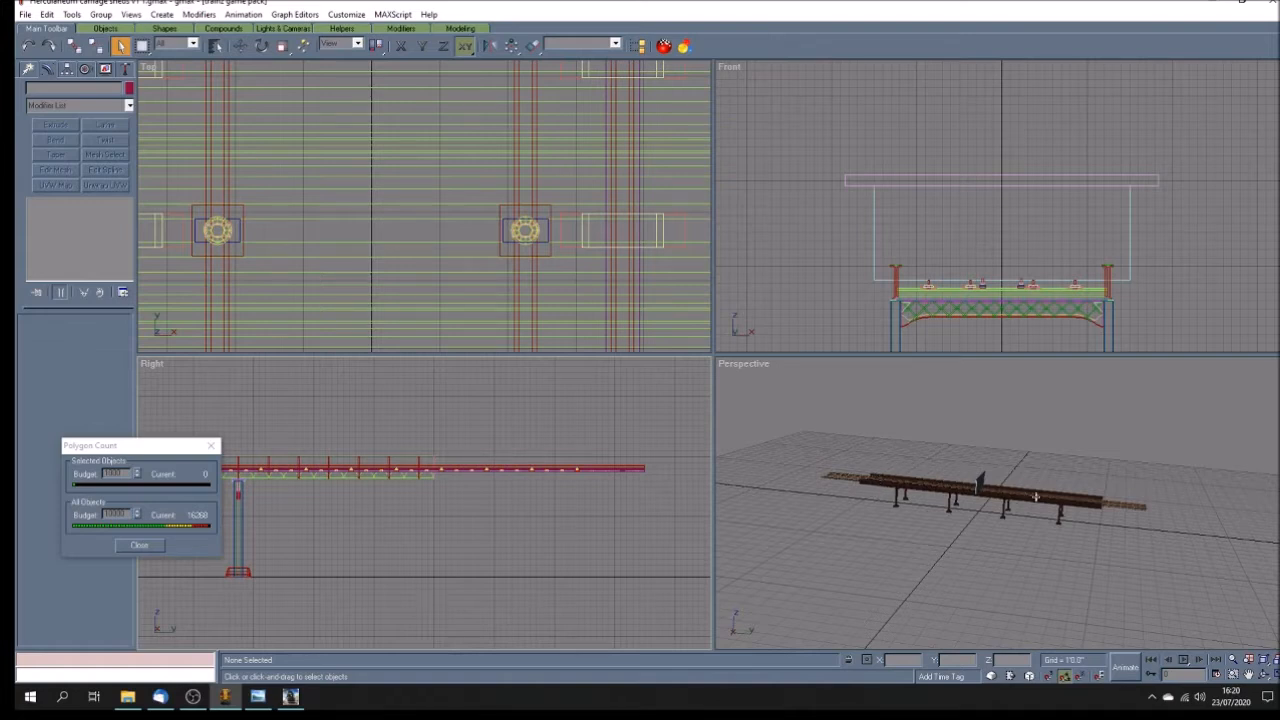
{"action": "key", "text": "ctrl+s"}
Step: Examine the trimmed viaduct in the Right view and the rails, deck and girders in the Front view
{"action": "scroll", "coordinate": [489, 483], "scroll_direction": "down", "scroll_amount": 1}
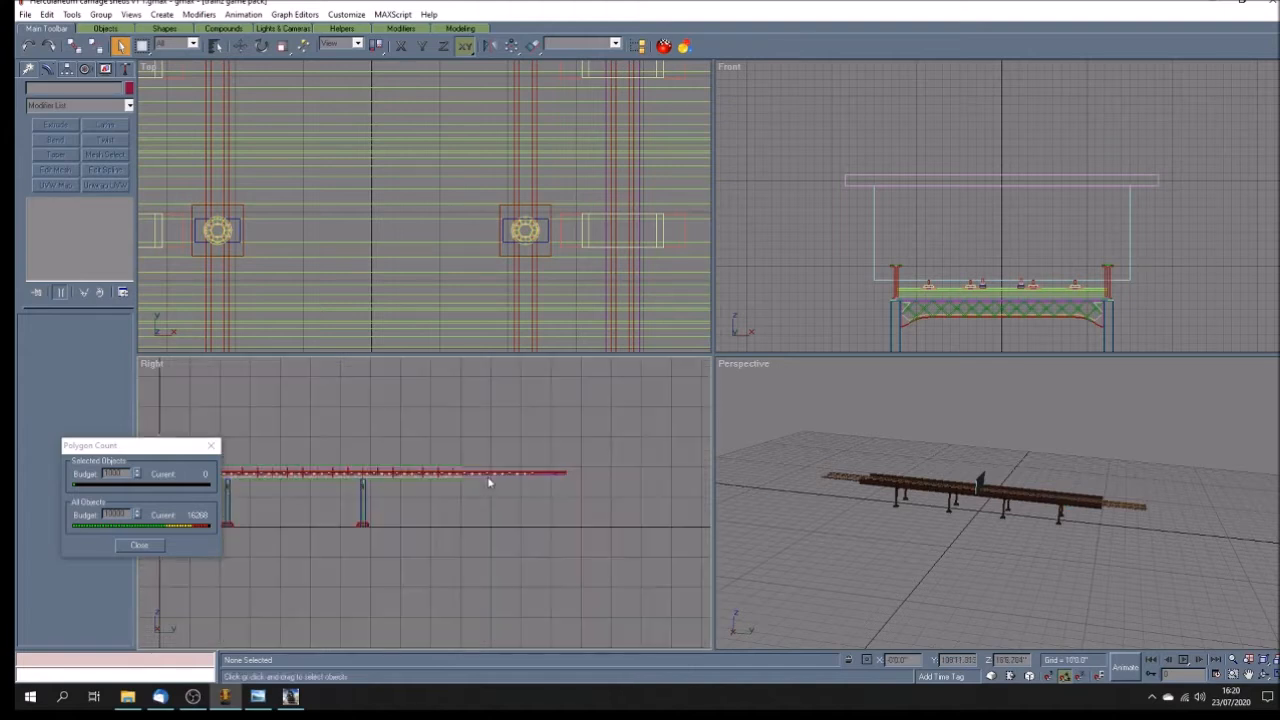
{"action": "scroll", "coordinate": [514, 488], "scroll_direction": "up", "scroll_amount": 2}
{"action": "scroll", "coordinate": [514, 488], "scroll_direction": "down", "scroll_amount": 2}
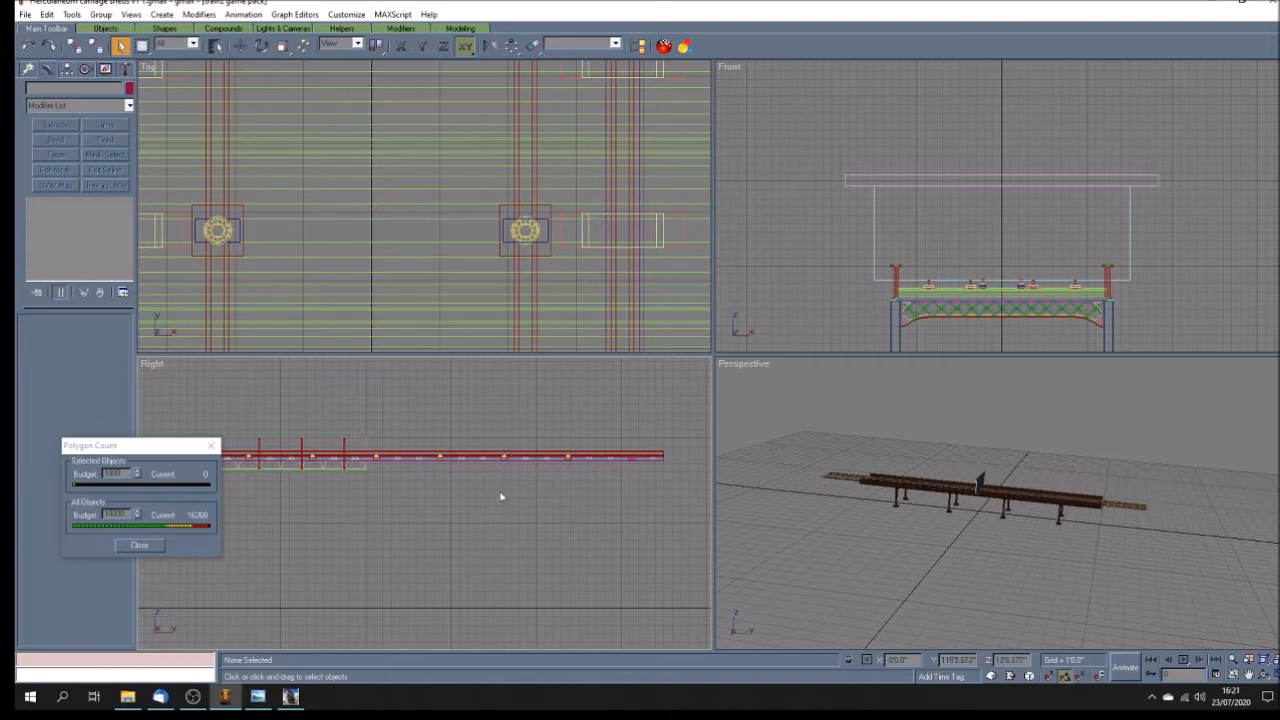
{"action": "scroll", "coordinate": [505, 492], "scroll_direction": "down", "scroll_amount": 2}
{"action": "scroll", "coordinate": [429, 485], "scroll_direction": "down", "scroll_amount": 2}
{"action": "scroll", "coordinate": [372, 496], "scroll_direction": "up", "scroll_amount": 2}
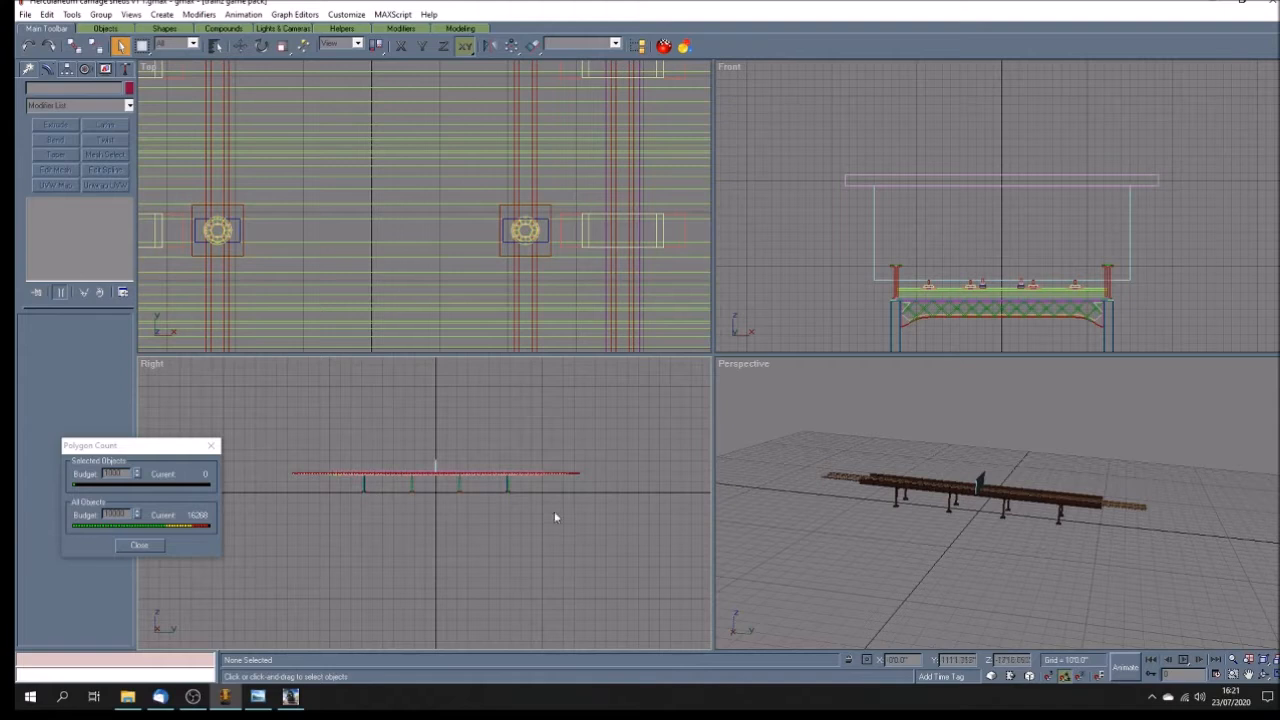
{"action": "left_click", "coordinate": [806, 268]}
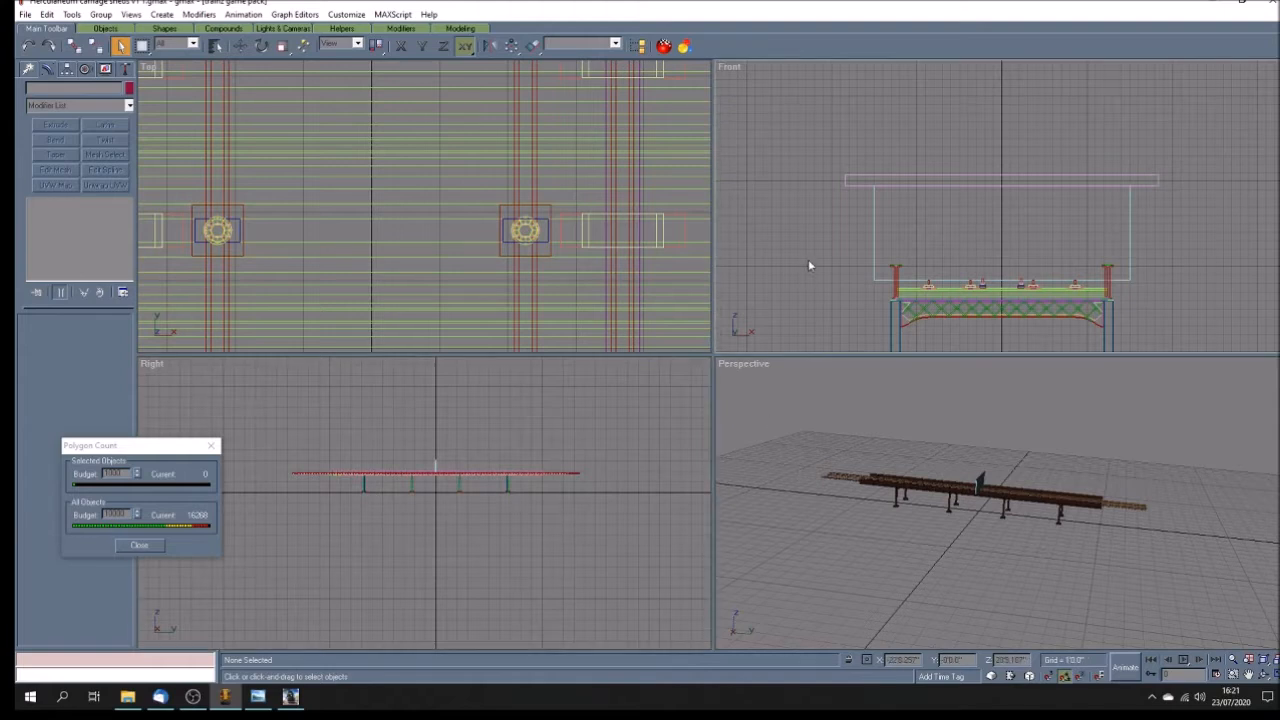
{"action": "scroll", "coordinate": [1018, 288], "scroll_direction": "up", "scroll_amount": 4}
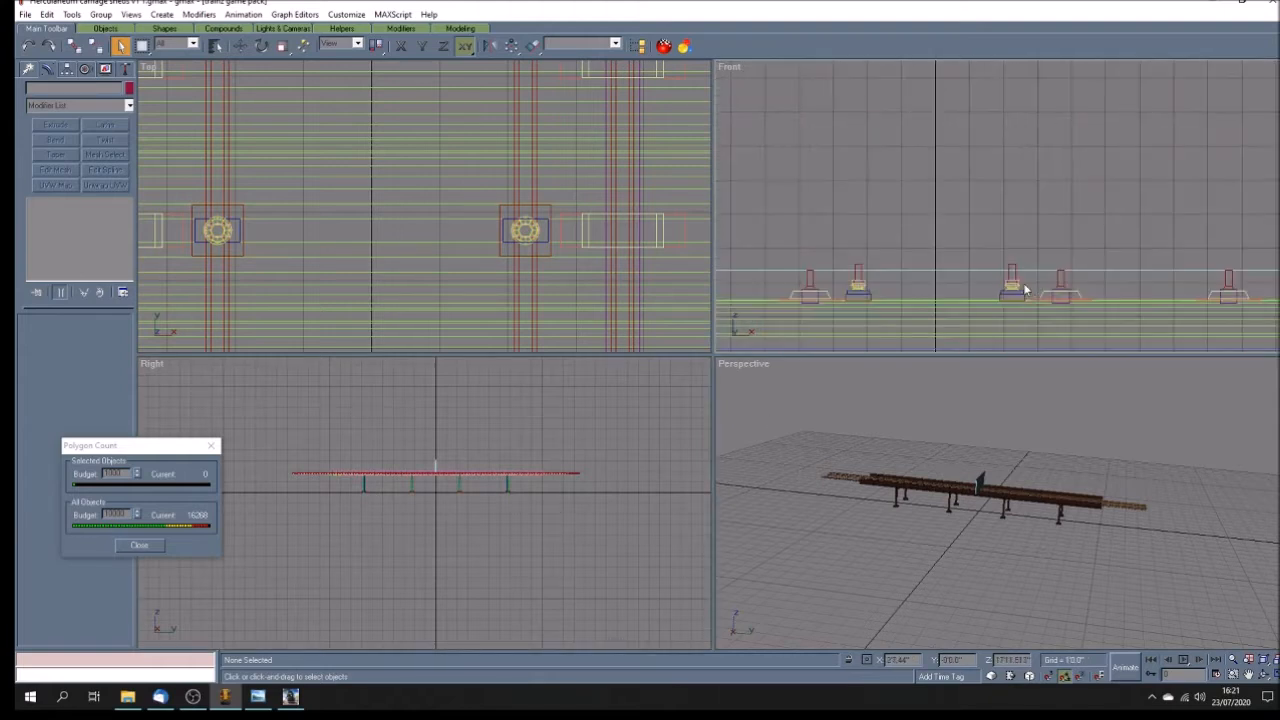
{"action": "scroll", "coordinate": [1022, 290], "scroll_direction": "down", "scroll_amount": 3}
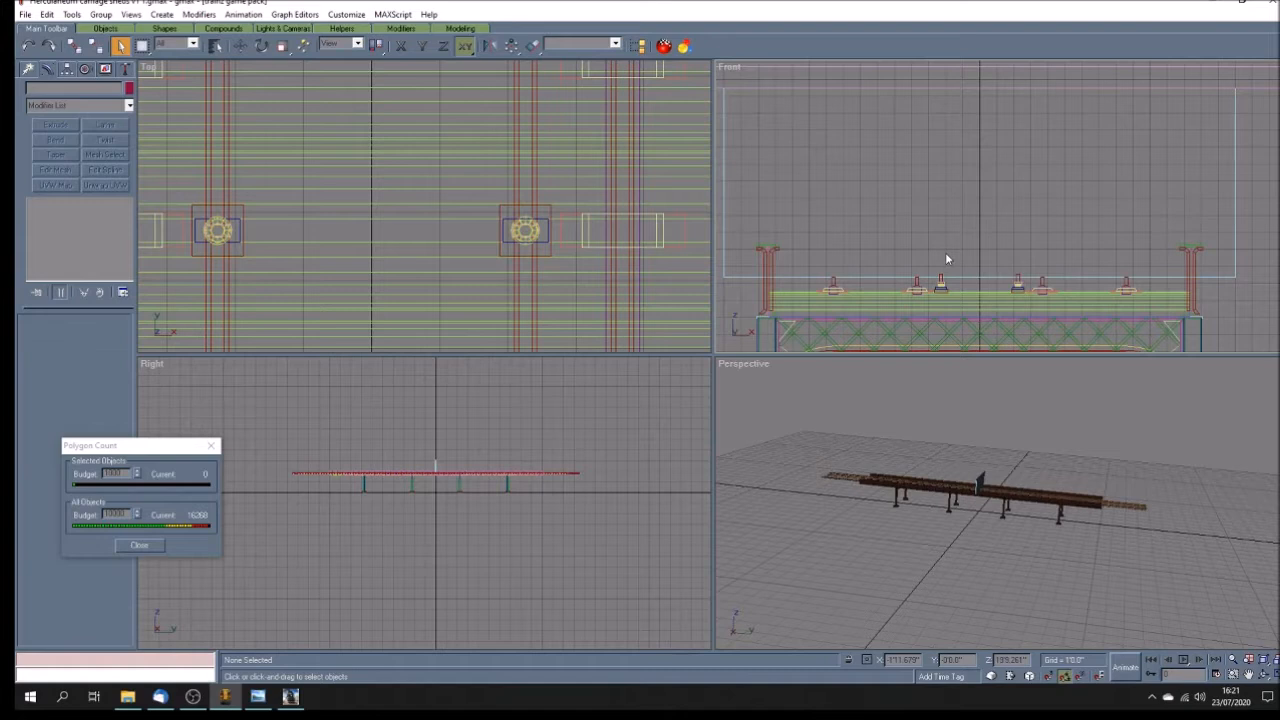
{"action": "scroll", "coordinate": [959, 258], "scroll_direction": "down", "scroll_amount": 5}
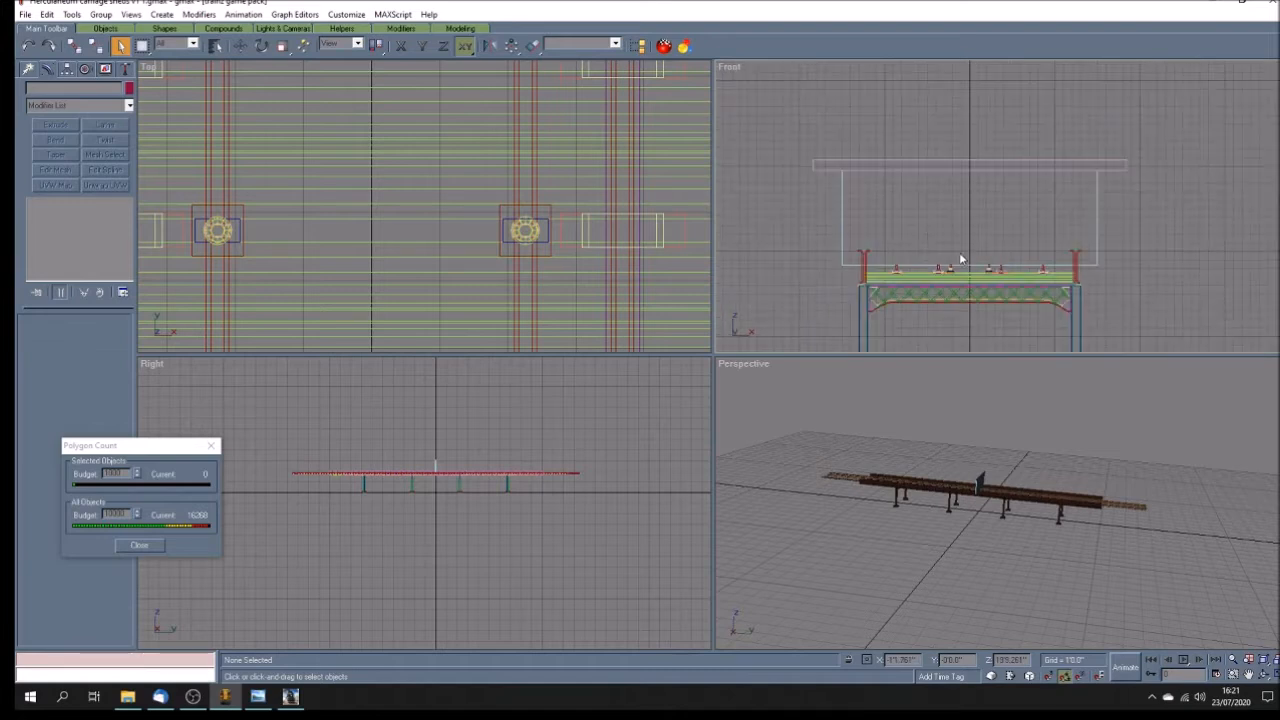
{"action": "scroll", "coordinate": [961, 258], "scroll_direction": "down", "scroll_amount": 2}
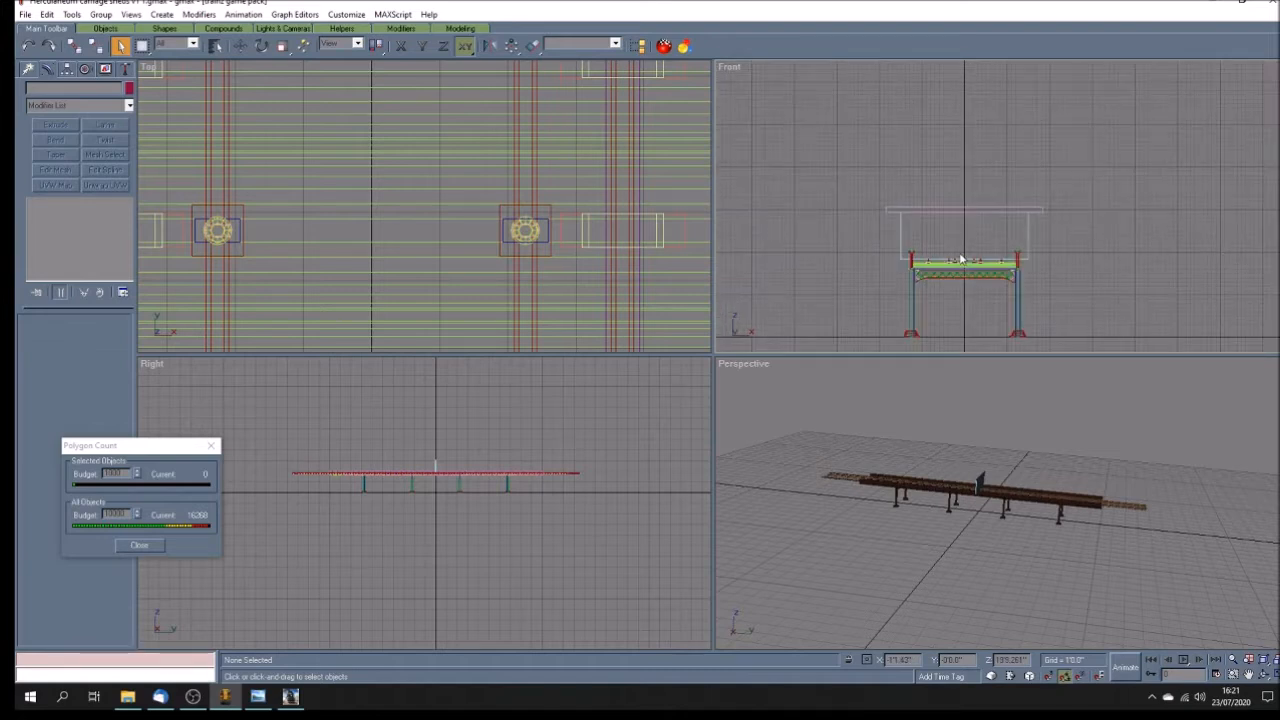
Step: Save the current carriage sheds model, and save another copy as Herculaneum carriage sheds v1 2.gmax in the liverpool overhead folder
{"action": "left_click", "coordinate": [26, 15]}
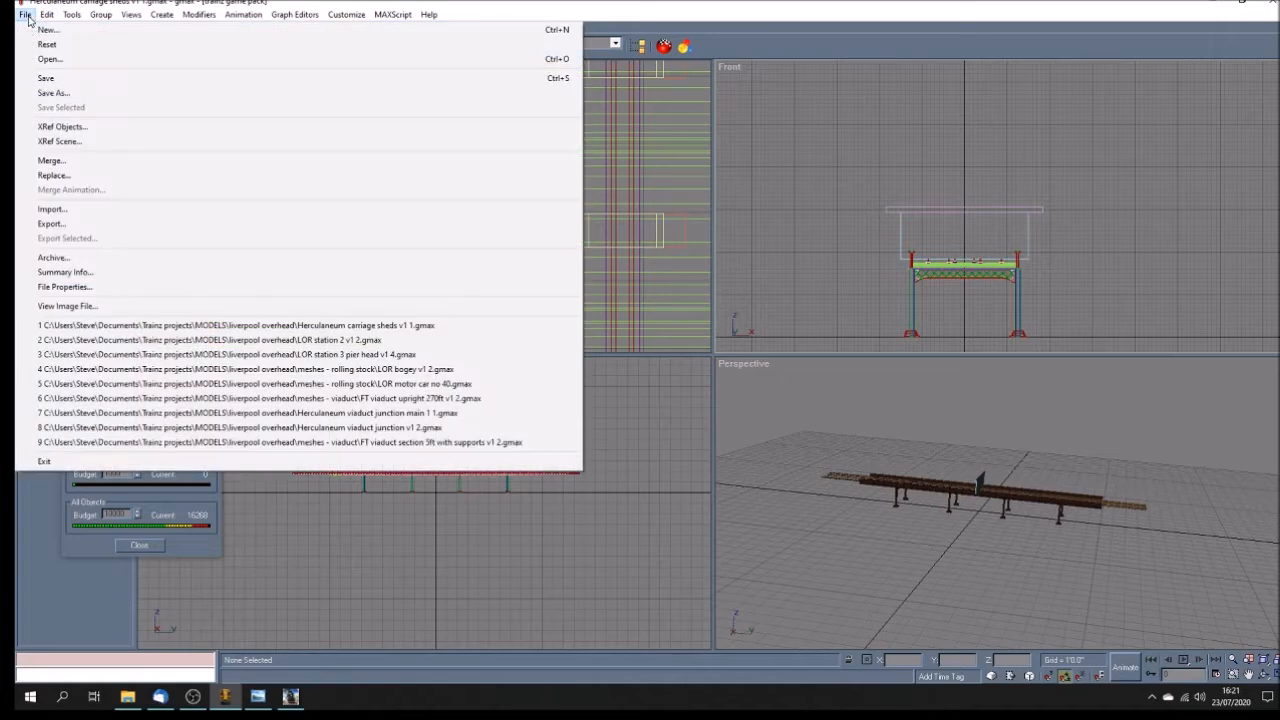
{"action": "left_click", "coordinate": [42, 78]}
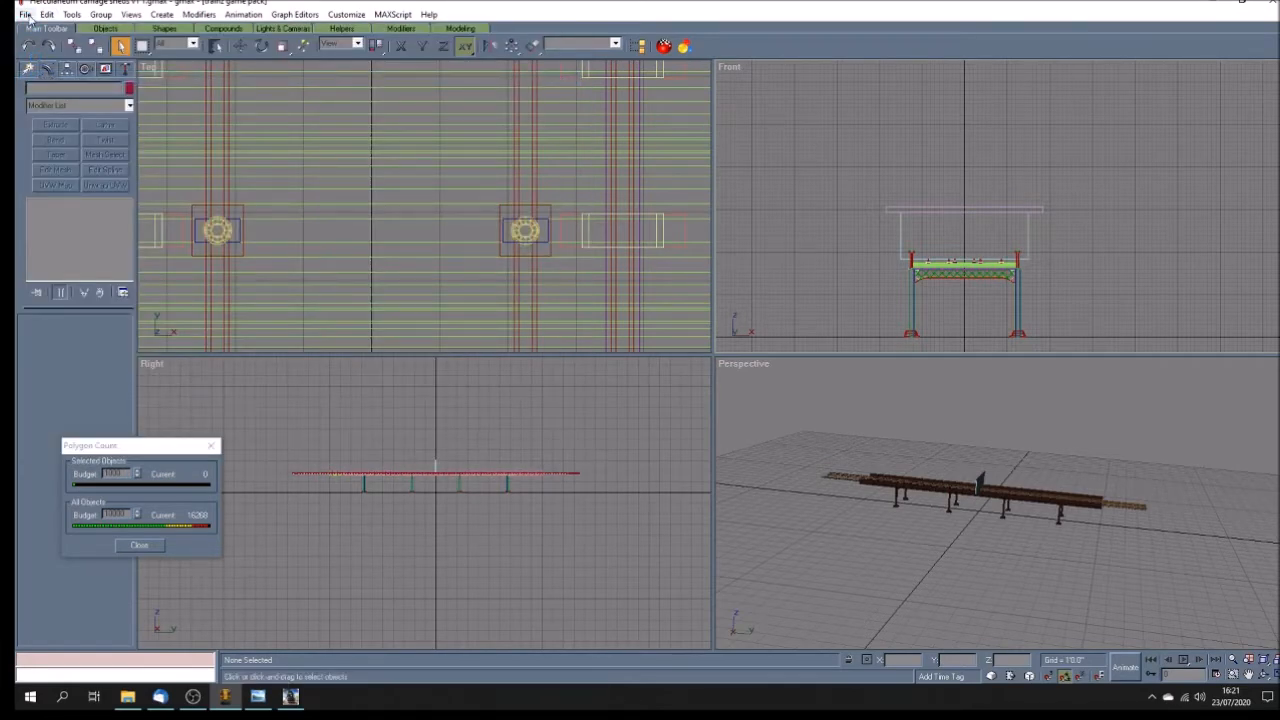
{"action": "left_click", "coordinate": [26, 15]}
{"action": "left_click", "coordinate": [44, 93]}
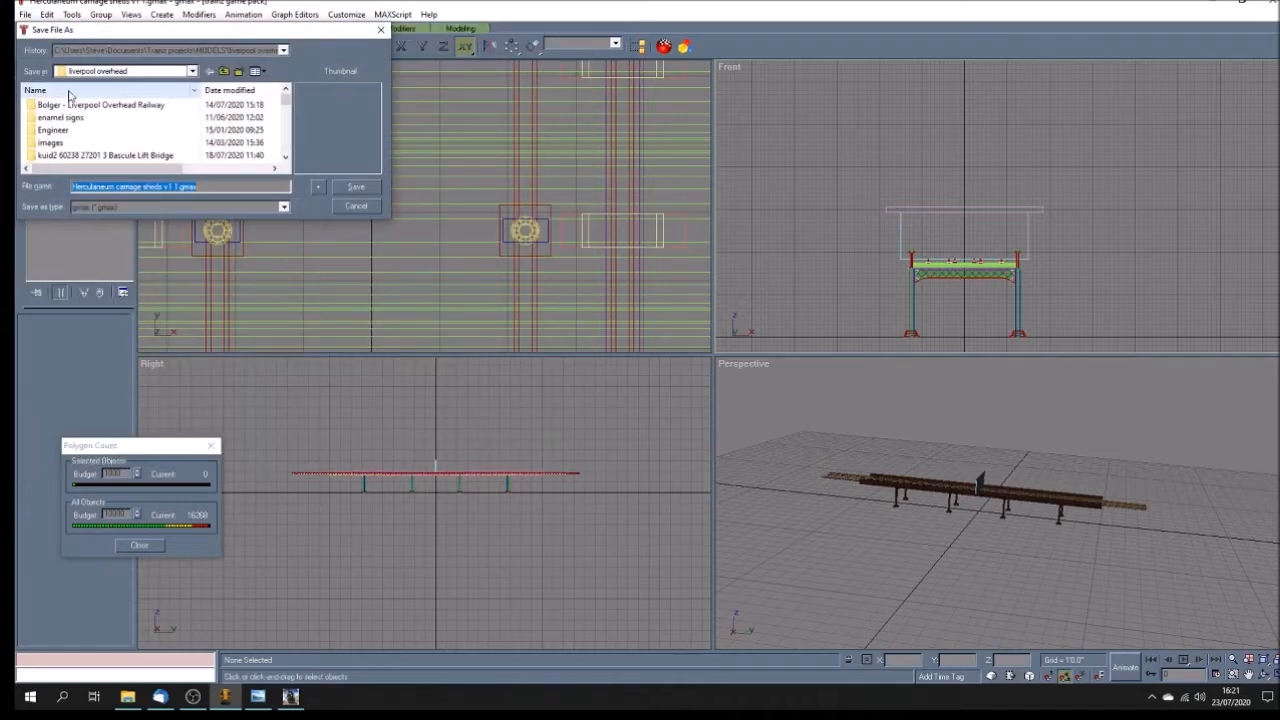
{"action": "left_click_drag", "start_coordinate": [285, 104], "coordinate": [284, 120]}
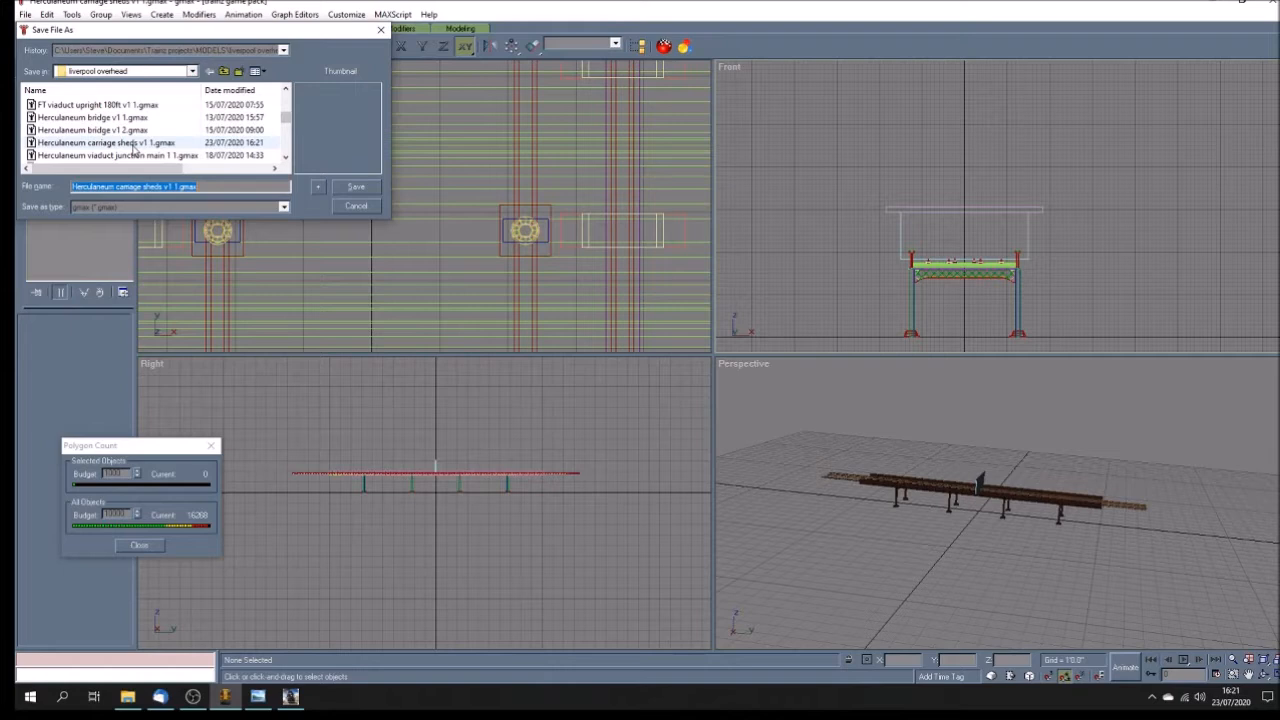
{"action": "left_click", "coordinate": [175, 187]}
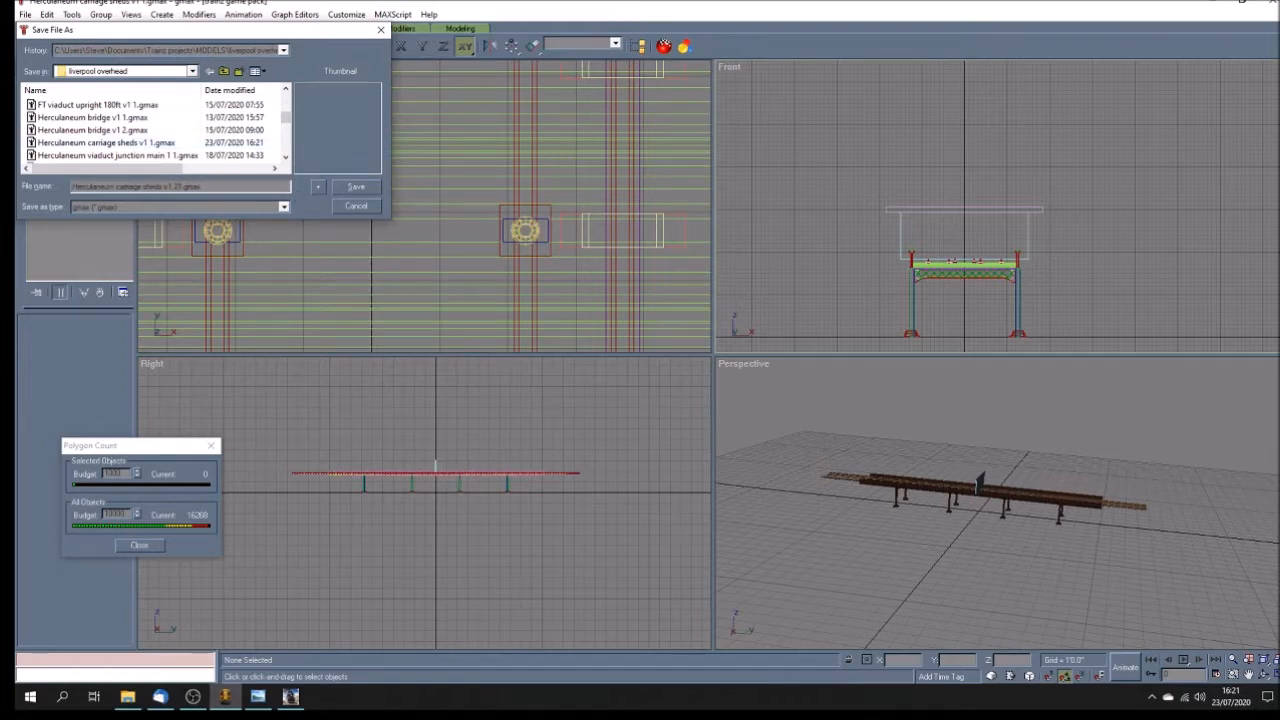
{"action": "key", "text": "Return"}
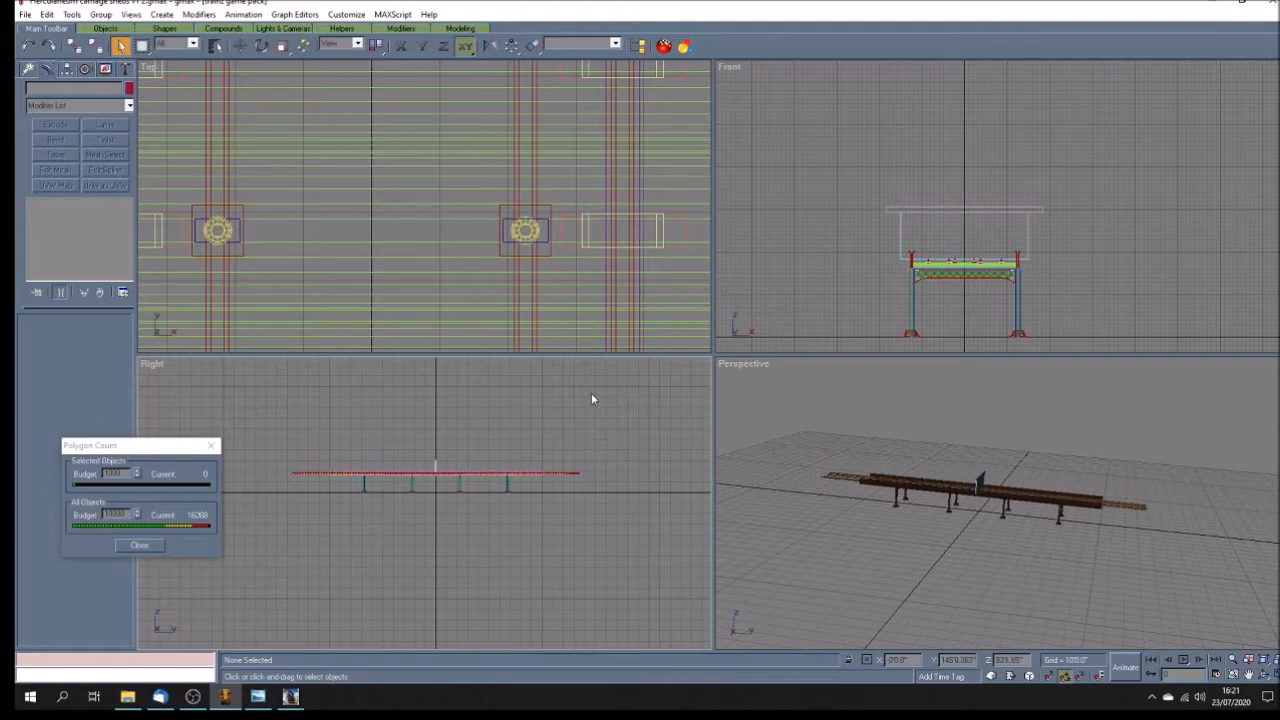
Step: Open the recent station model LOR station 3 pier head v1 4.gmax
{"action": "scroll", "coordinate": [525, 426], "scroll_direction": "down", "scroll_amount": 3}
{"action": "scroll", "coordinate": [482, 462], "scroll_direction": "up", "scroll_amount": 6}
{"action": "scroll", "coordinate": [470, 442], "scroll_direction": "down", "scroll_amount": 5}
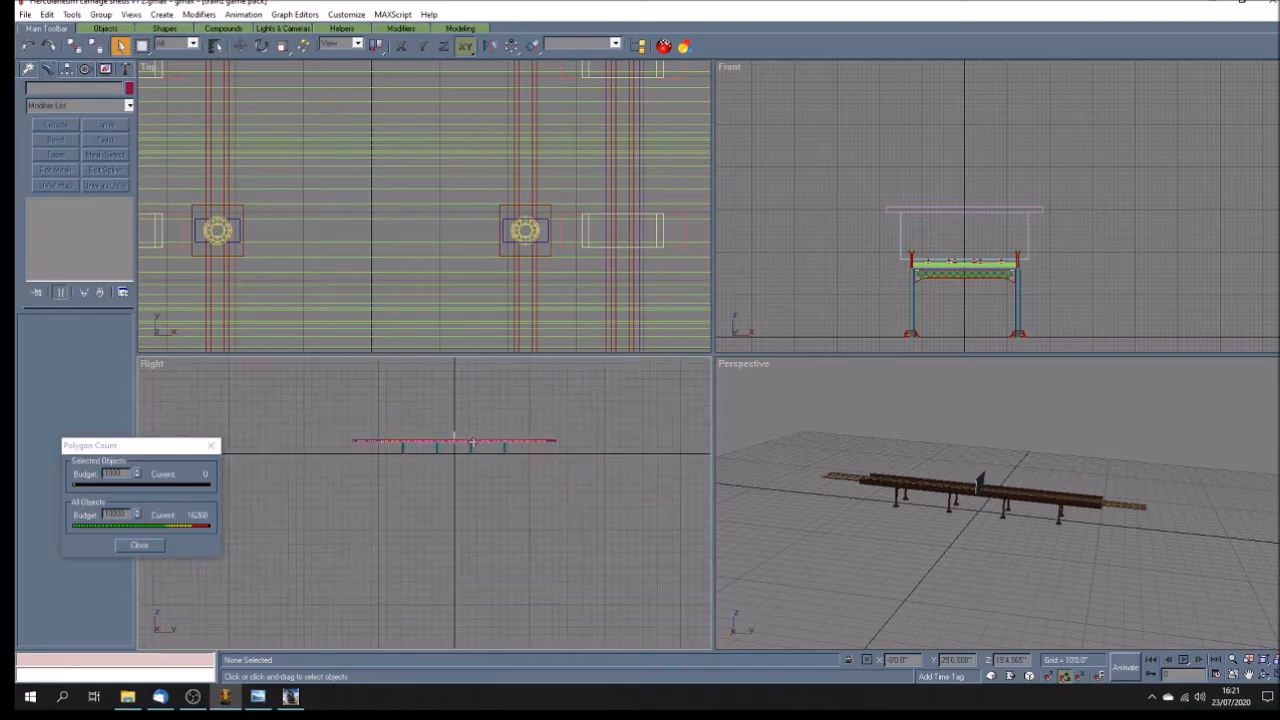
{"action": "left_click", "coordinate": [24, 15]}
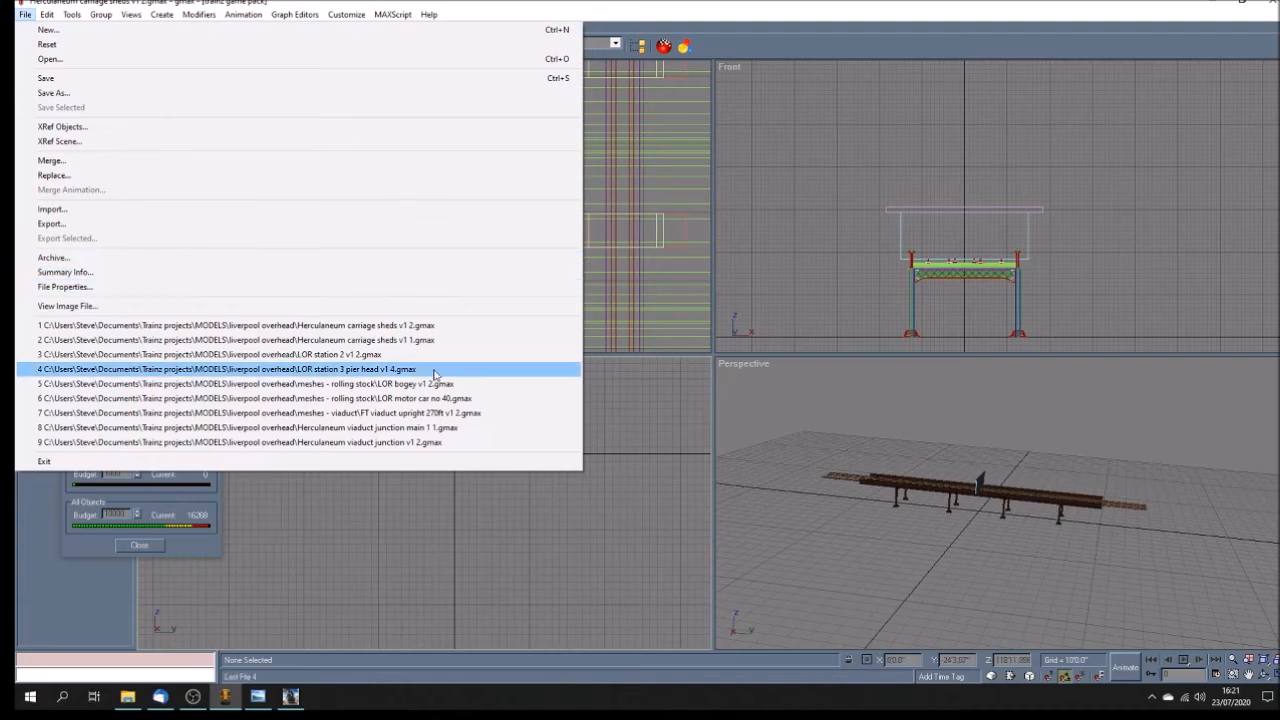
{"action": "left_click", "coordinate": [401, 372]}
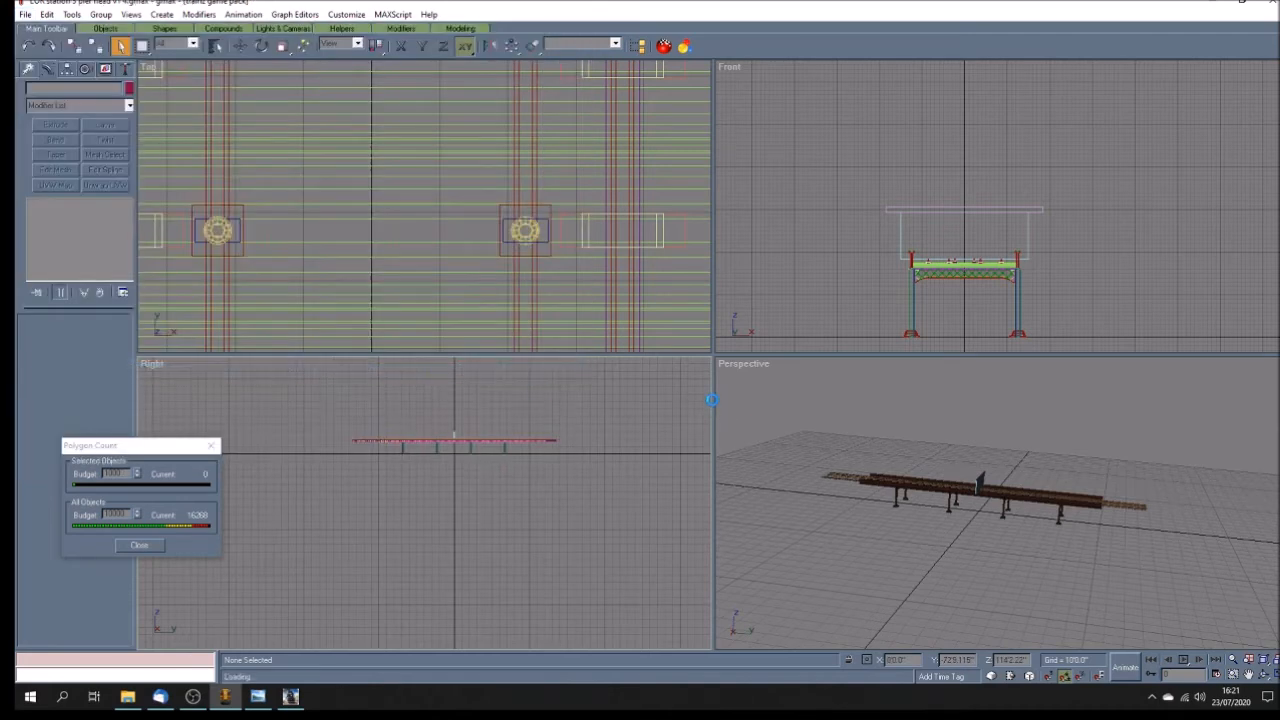
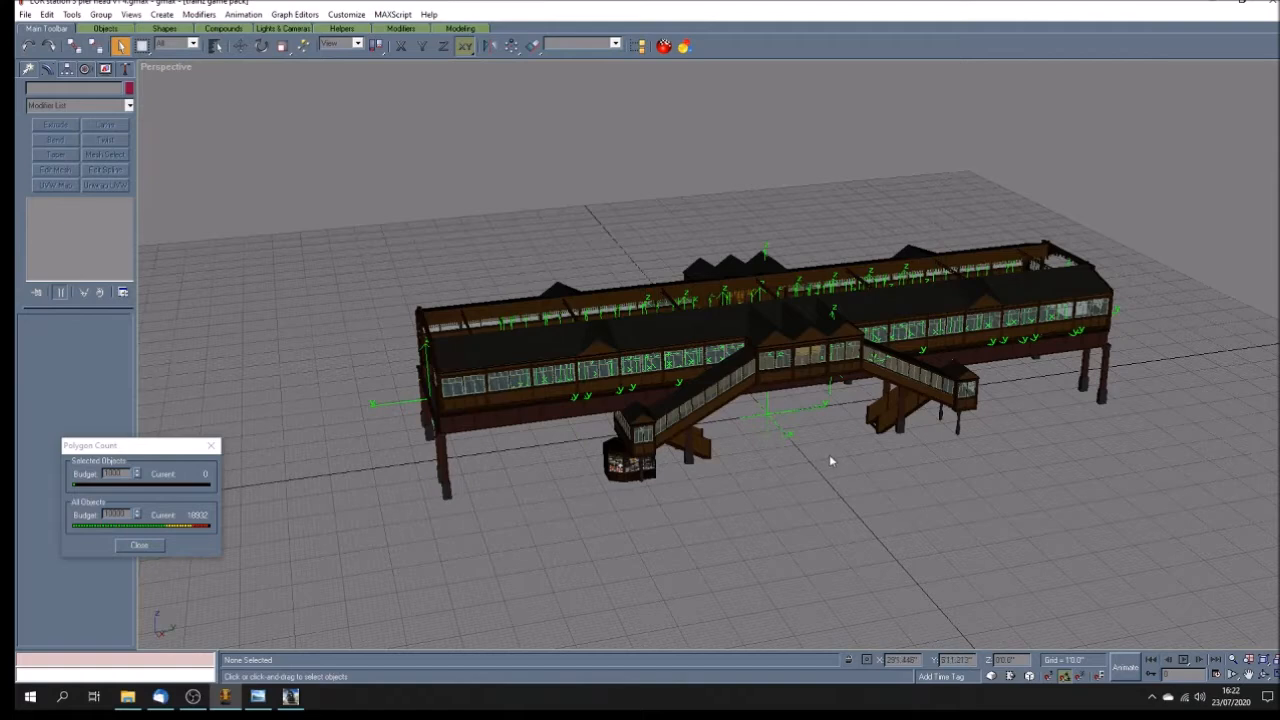
Step: View the station from its open track end and remove the attachment points group
{"action": "left_click", "coordinate": [1271, 677]}
{"action": "mouse_move", "coordinate": [772, 428]}
{"action": "left_mouse_down"}
{"action": "mouse_move", "coordinate": [713, 408]}
{"action": "mouse_move", "coordinate": [686, 438]}
{"action": "left_mouse_up"}
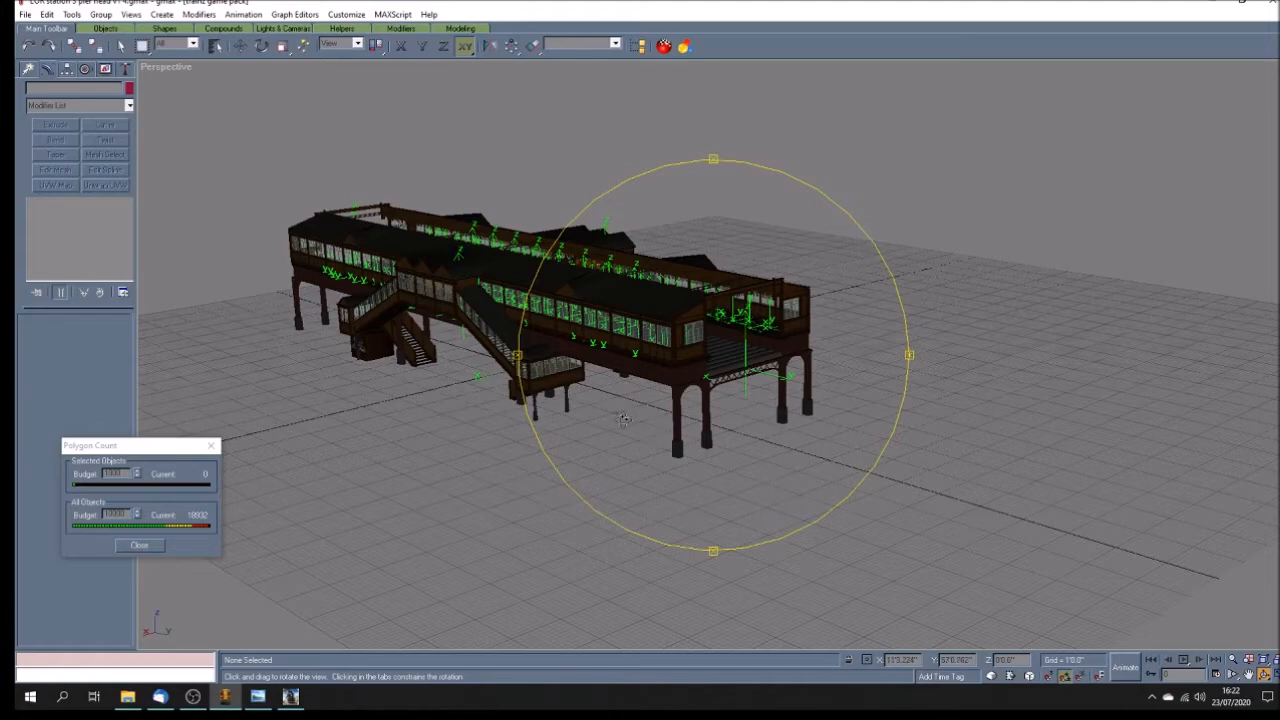
{"action": "left_click_drag", "start_coordinate": [617, 418], "coordinate": [611, 413]}
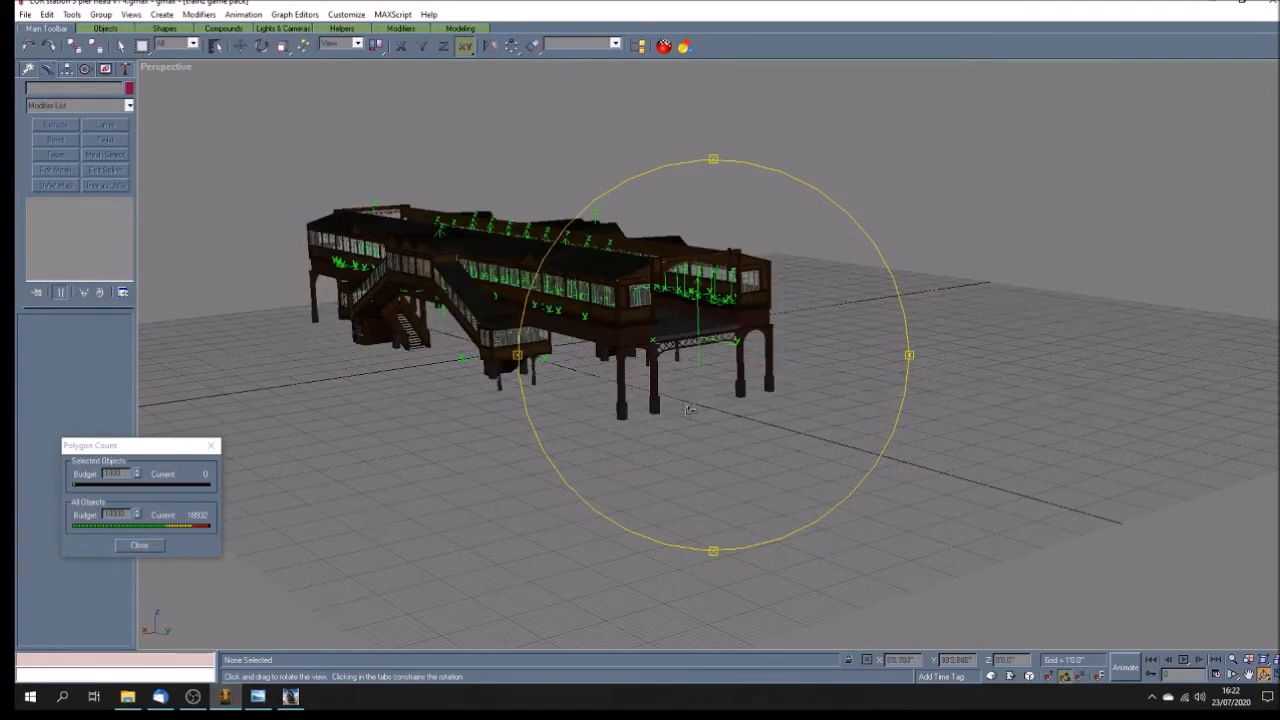
{"action": "left_click", "coordinate": [122, 48]}
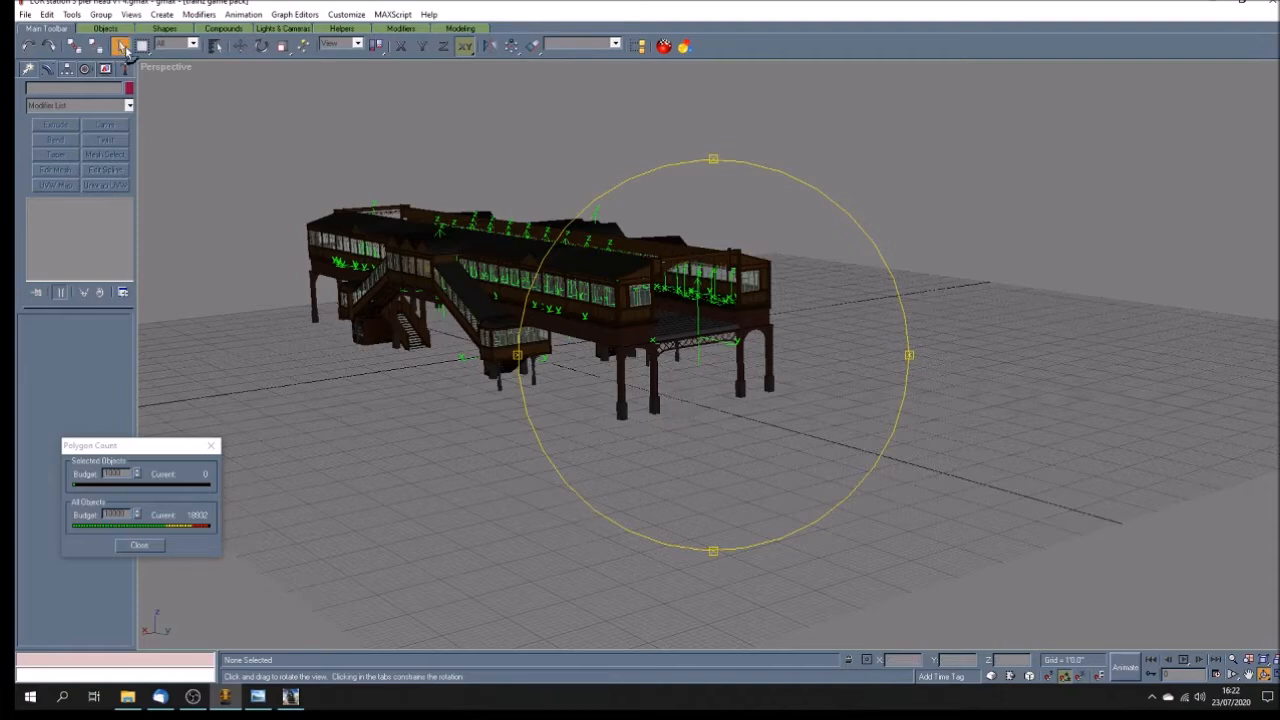
{"action": "left_click", "coordinate": [738, 396]}
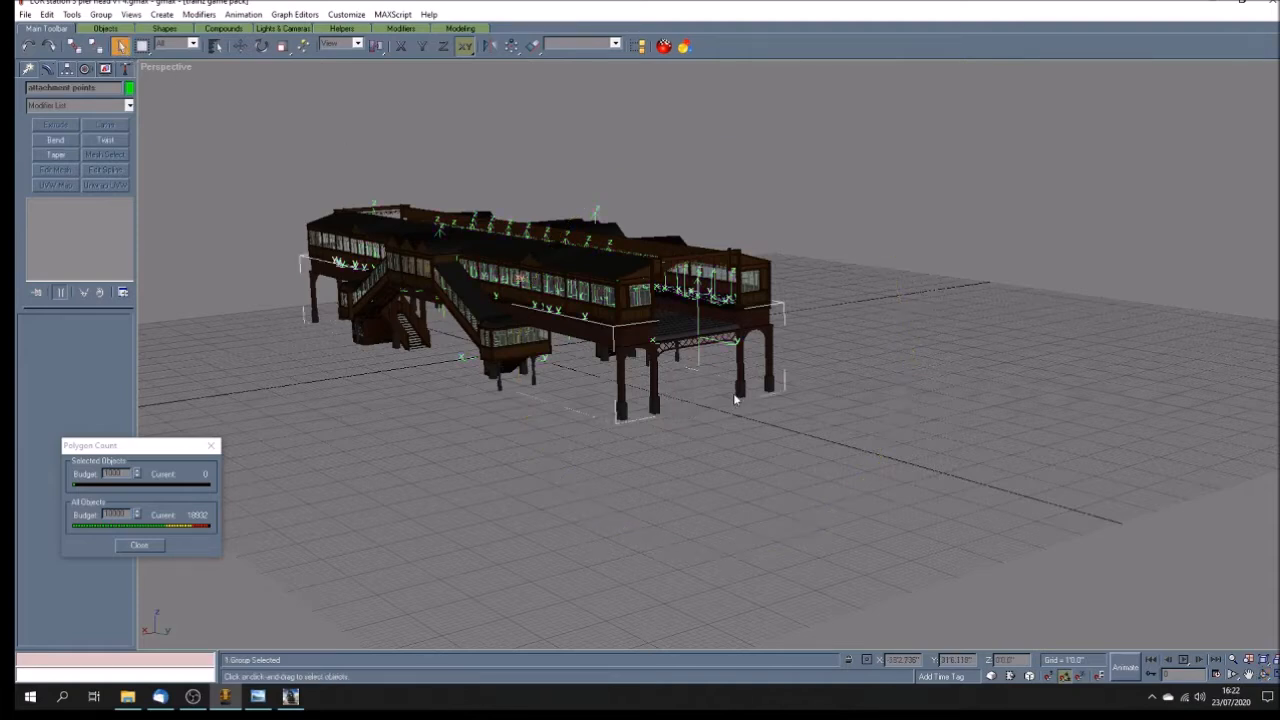
{"action": "left_click", "coordinate": [101, 15]}
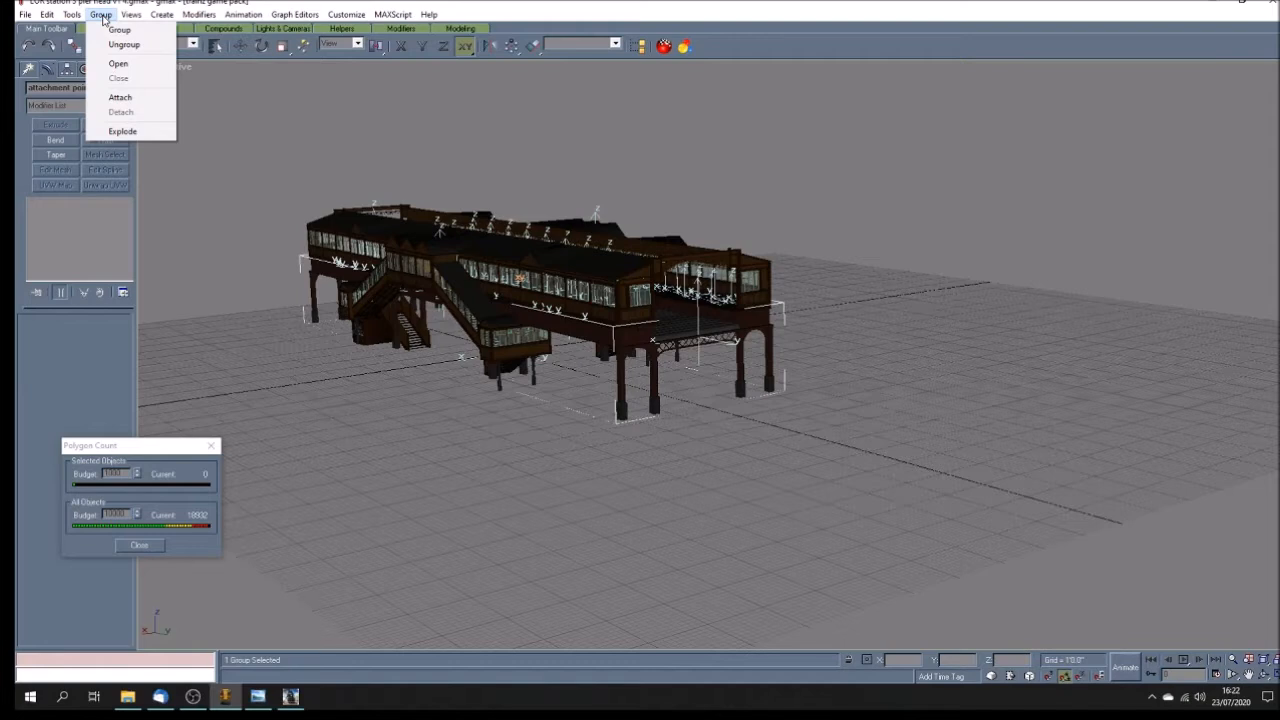
{"action": "left_click", "coordinate": [204, 131]}
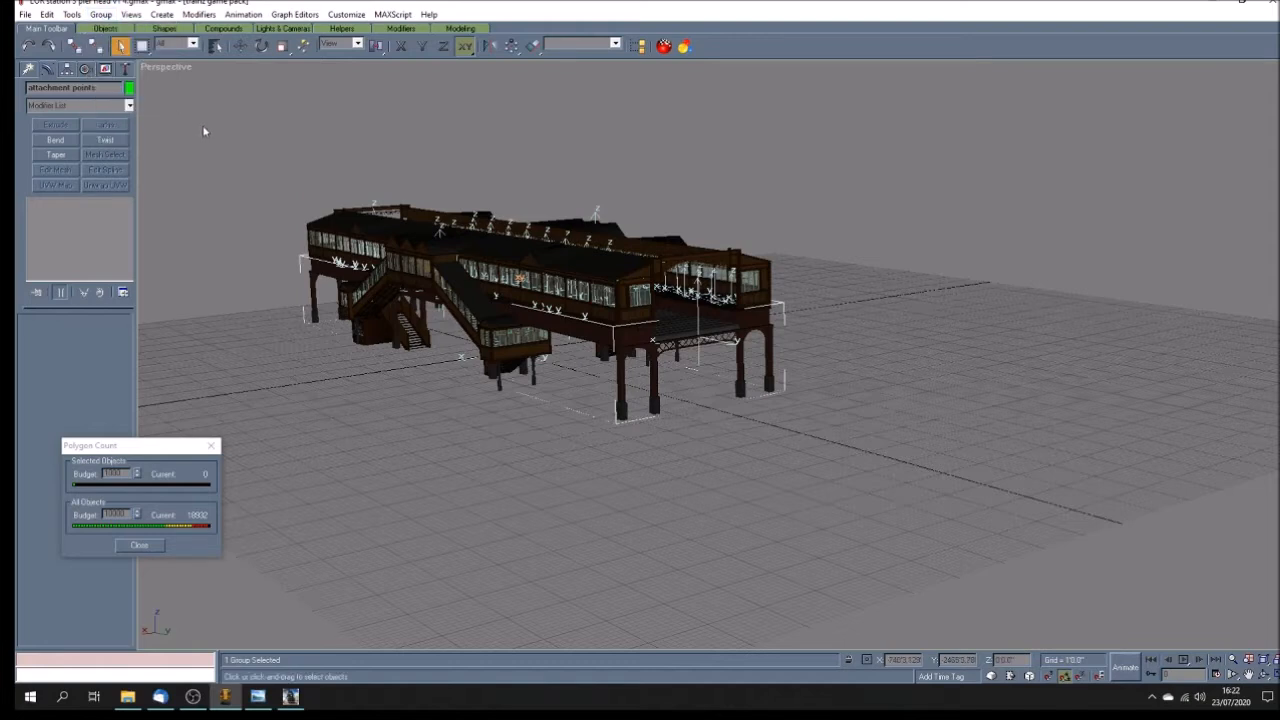
{"action": "left_click", "coordinate": [204, 131]}
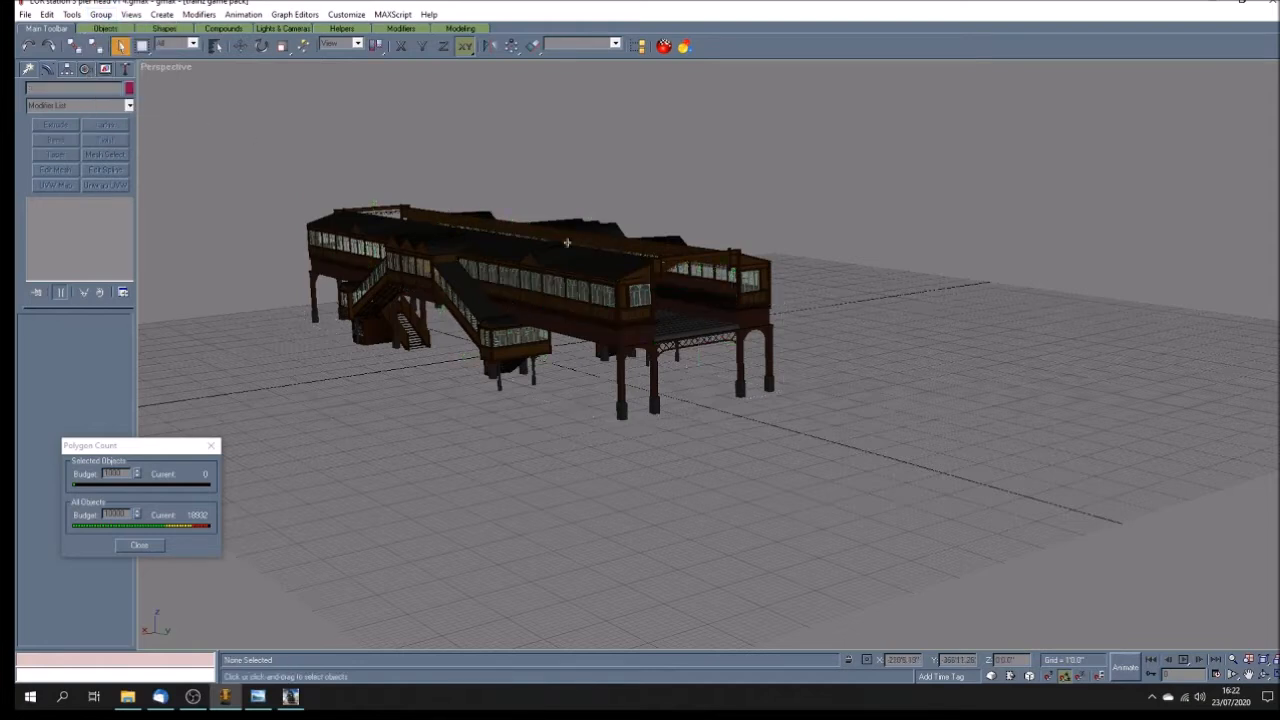
Step: Delete the shelter 1 group from the far platform and the roof girders group spanning the tracks
{"action": "left_click", "coordinate": [751, 300]}
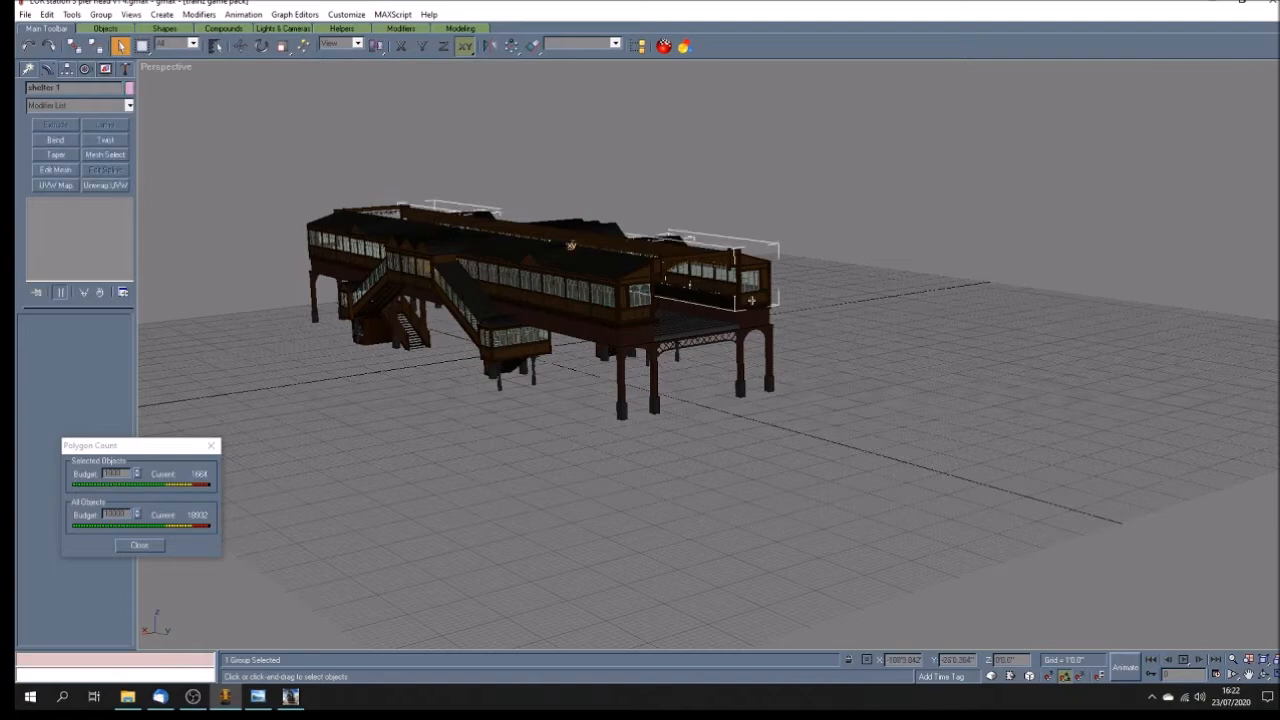
{"action": "key", "text": "Delete"}
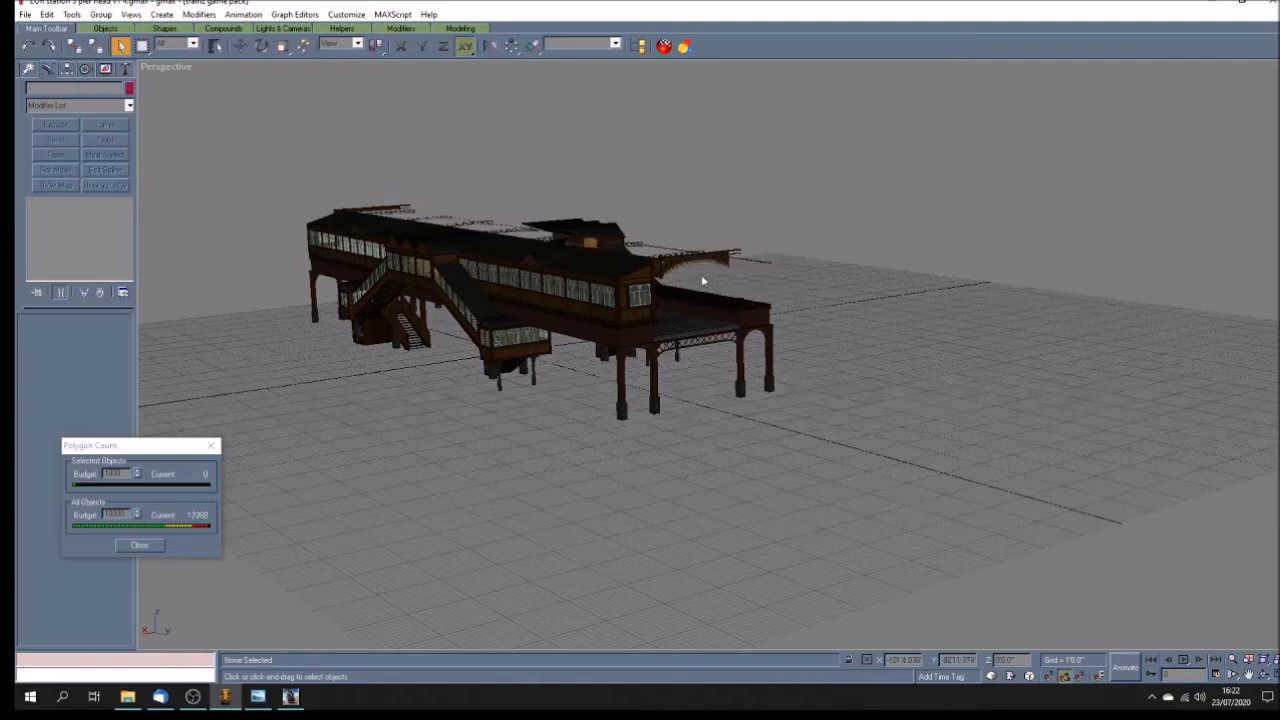
{"action": "left_click", "coordinate": [658, 266]}
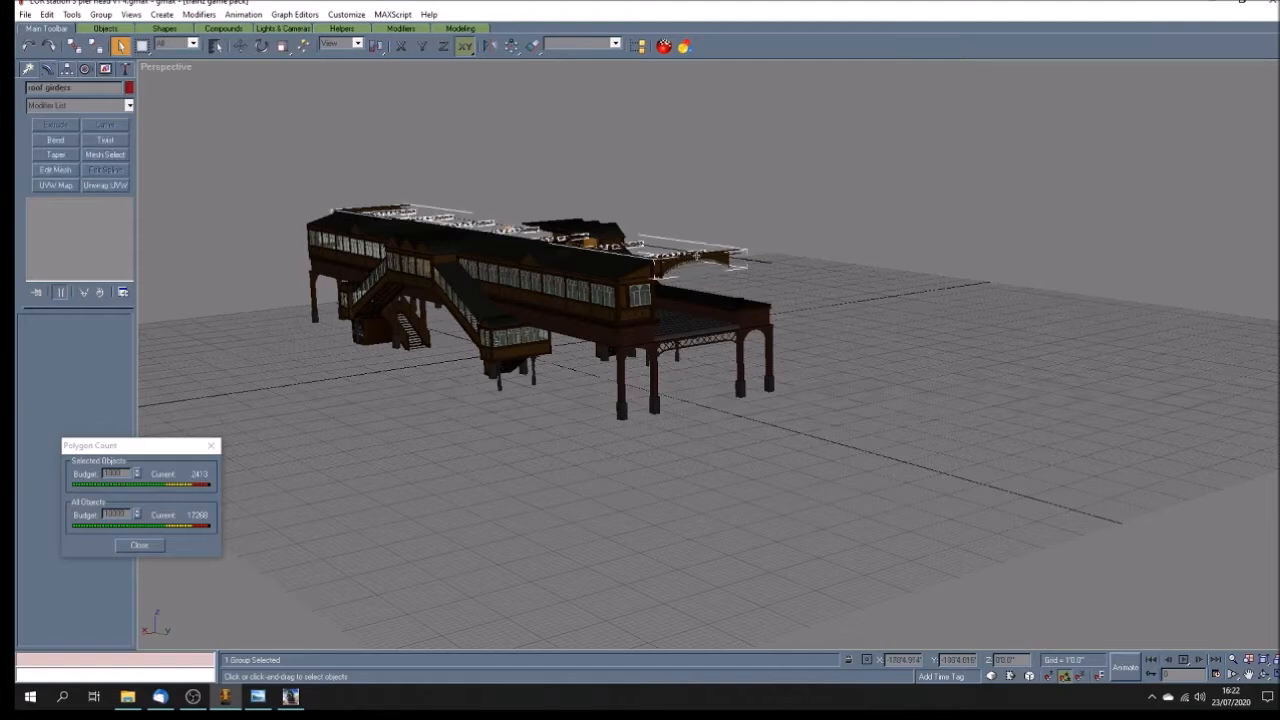
{"action": "key", "text": "Delete"}
Step: Delete the side stairs 1 and side stairs 2 groups and the small building on the ground below the stairs
{"action": "left_click", "coordinate": [607, 231]}
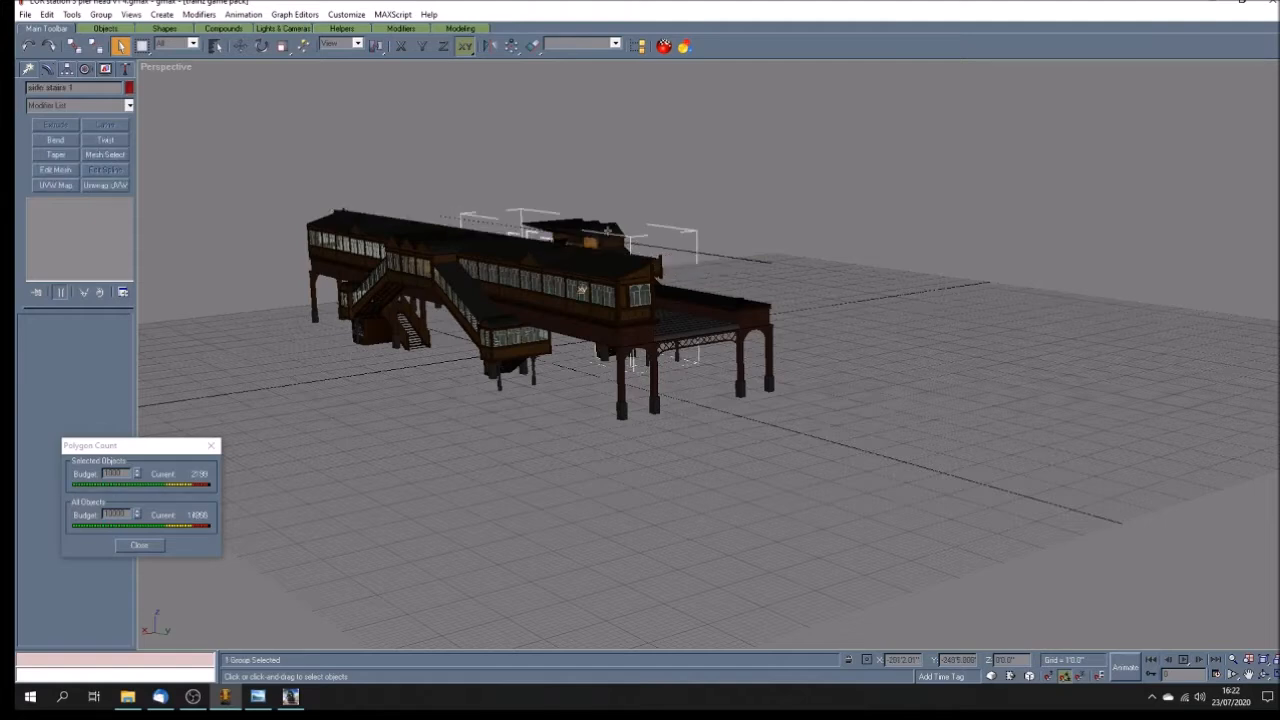
{"action": "key", "text": "Delete"}
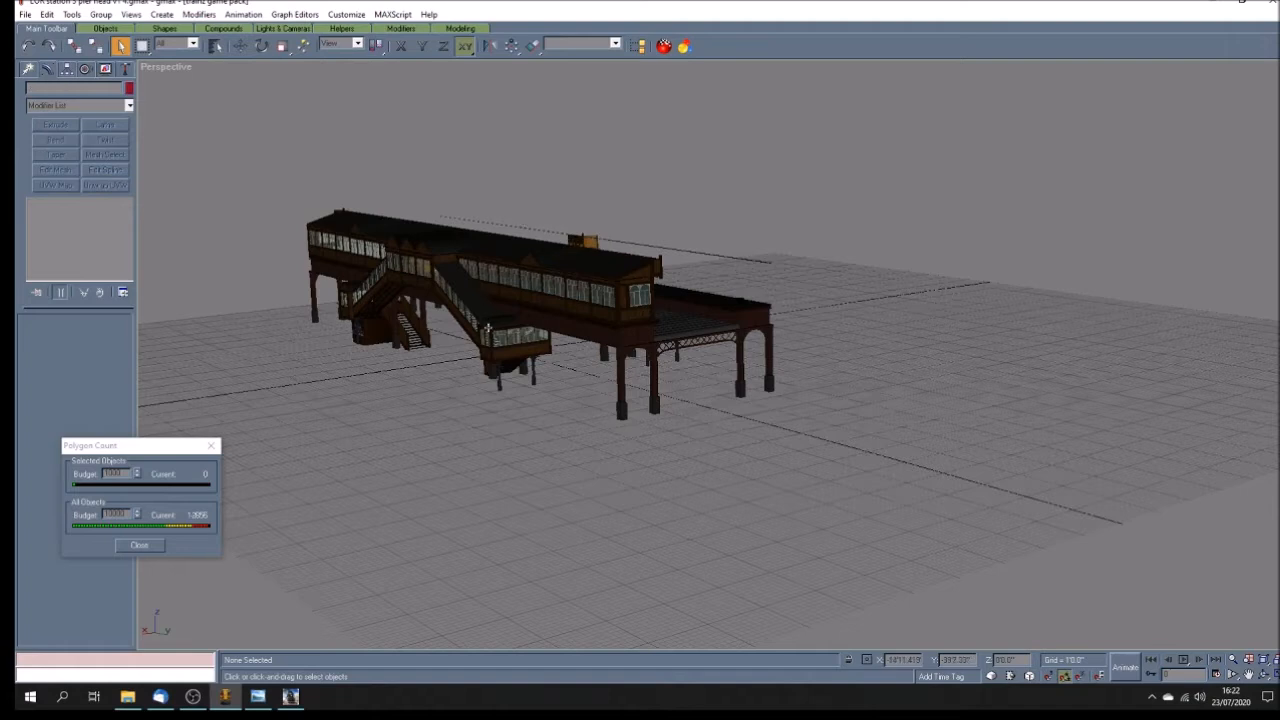
{"action": "left_click", "coordinate": [488, 325]}
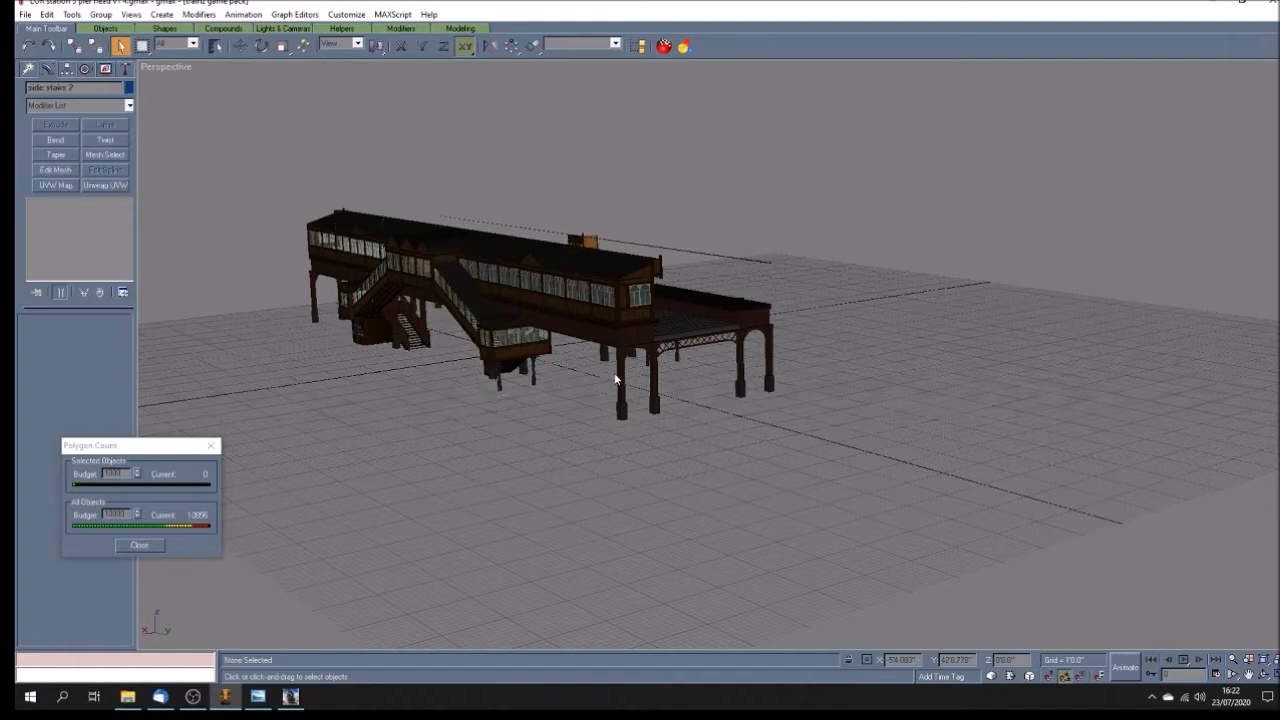
{"action": "key", "text": "Delete"}
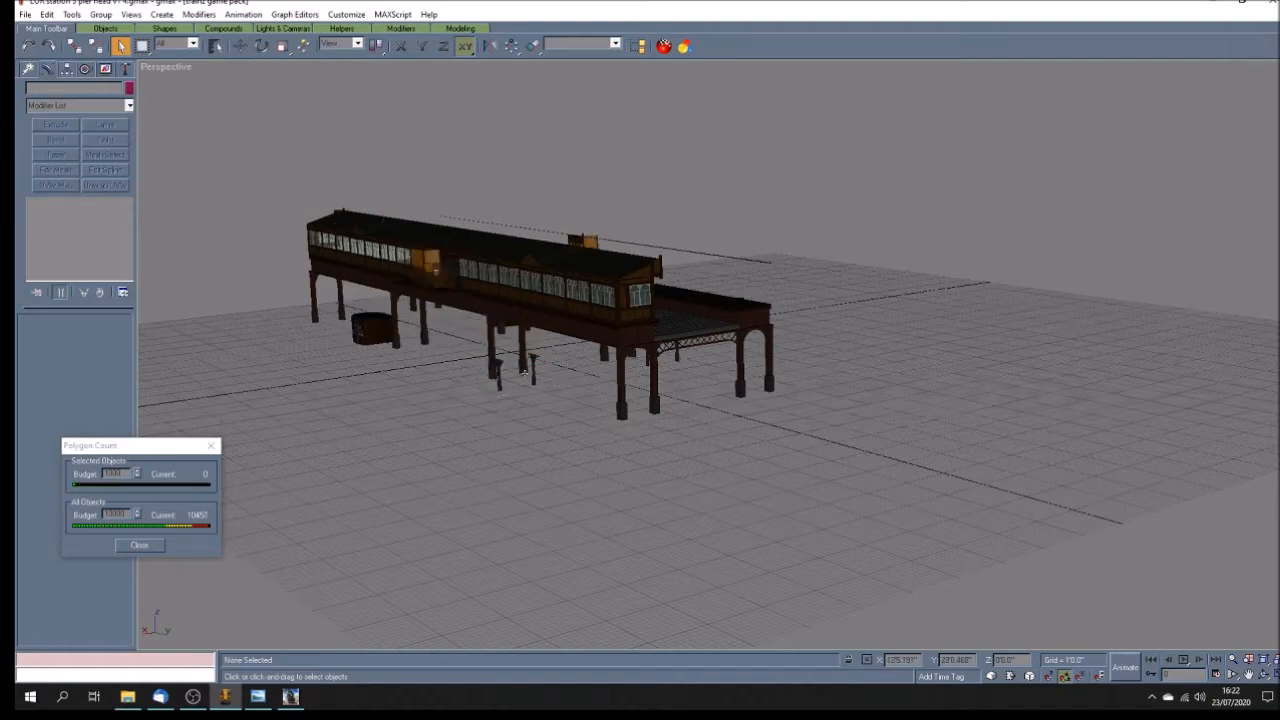
{"action": "left_click", "coordinate": [374, 334]}
{"action": "key", "text": "Delete"}
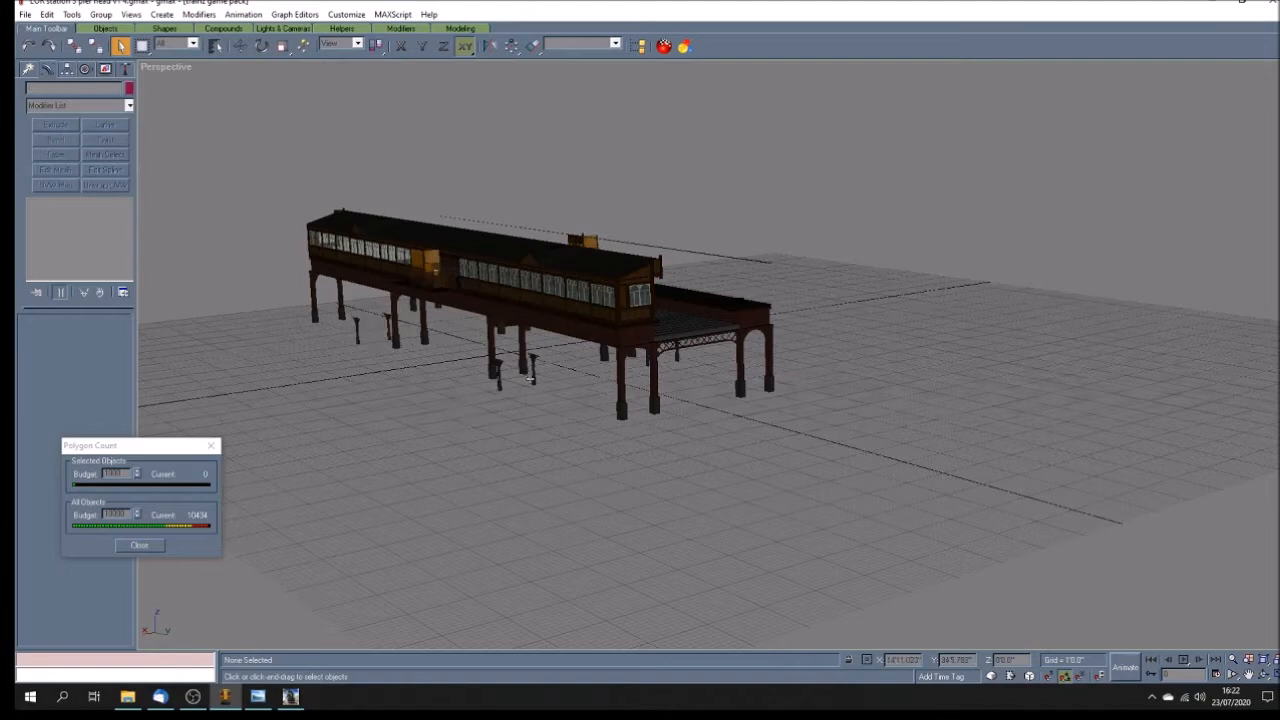
Step: Ungroup the viaduct supports beneath the station and clear the selection
{"action": "left_click_drag", "start_coordinate": [553, 347], "coordinate": [481, 399]}
{"action": "left_click", "coordinate": [565, 420]}
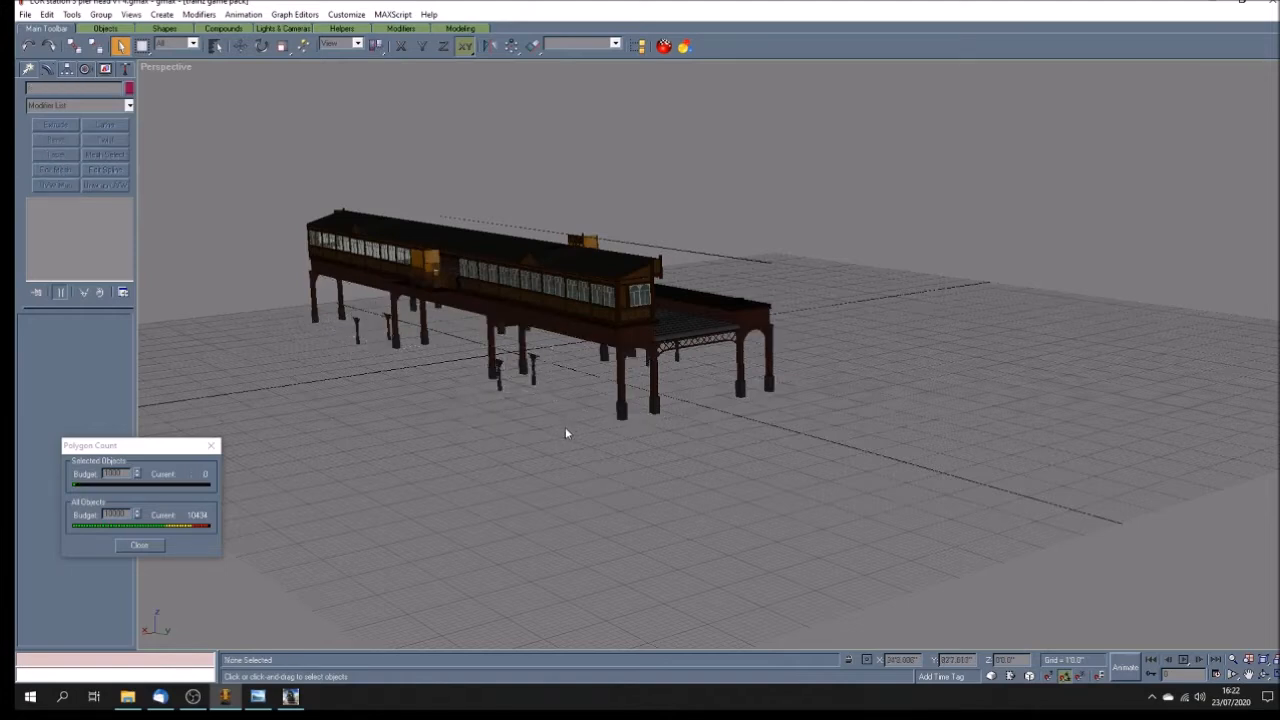
{"action": "left_click", "coordinate": [653, 406]}
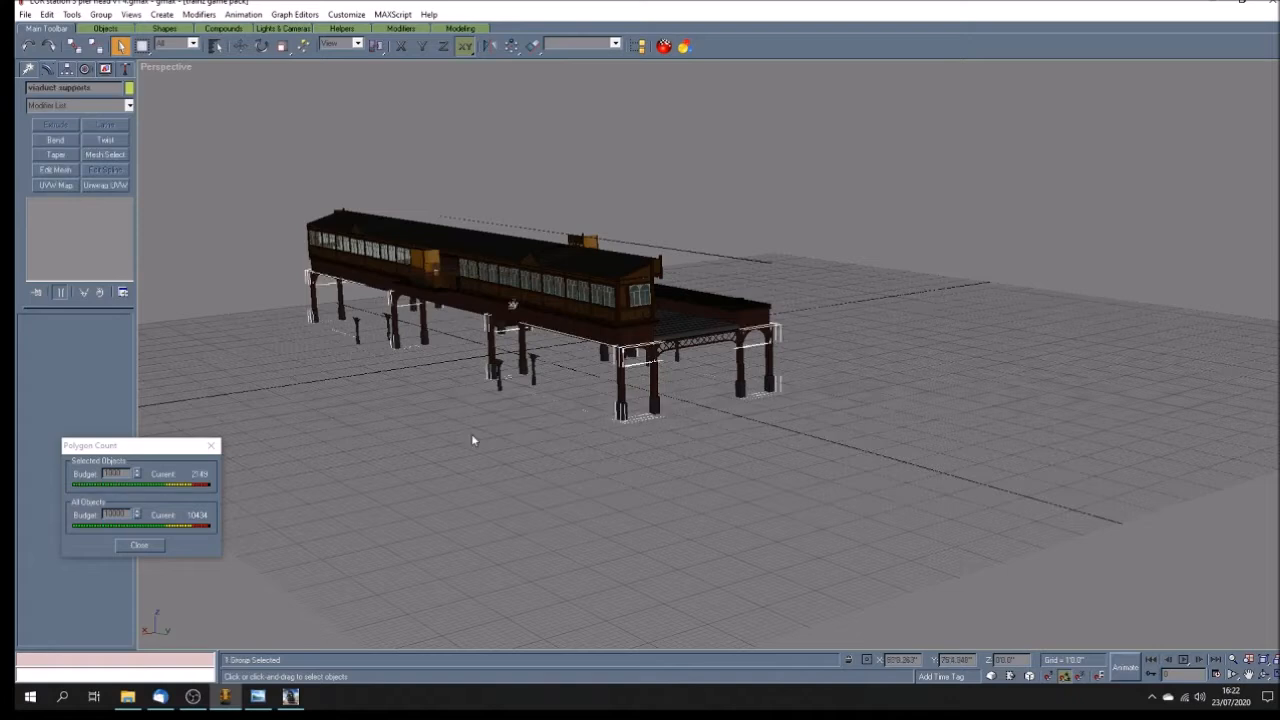
{"action": "left_click", "coordinate": [104, 15]}
{"action": "left_click", "coordinate": [115, 43]}
{"action": "left_click", "coordinate": [606, 440]}
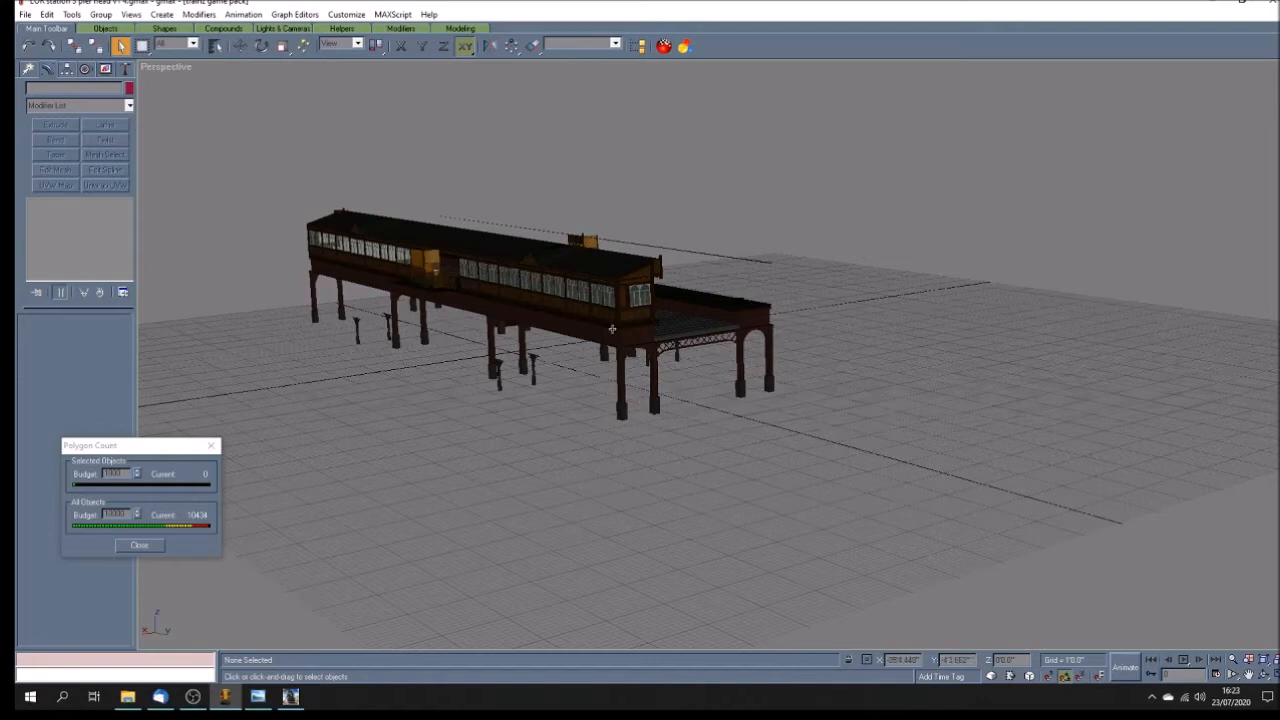
Step: Inspect how the remaining shelter's front wall and end pieces are grouped by selecting them individually near the open track end
{"action": "left_click", "coordinate": [607, 298]}
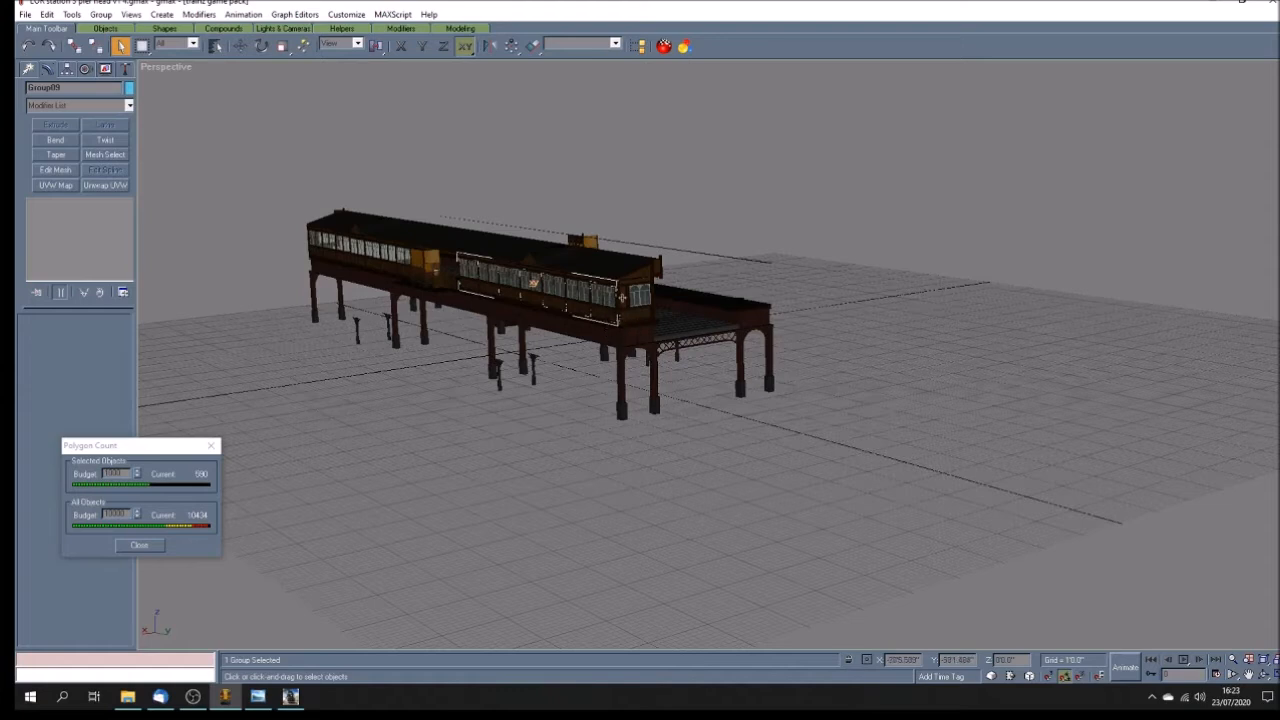
{"action": "left_click", "coordinate": [630, 272]}
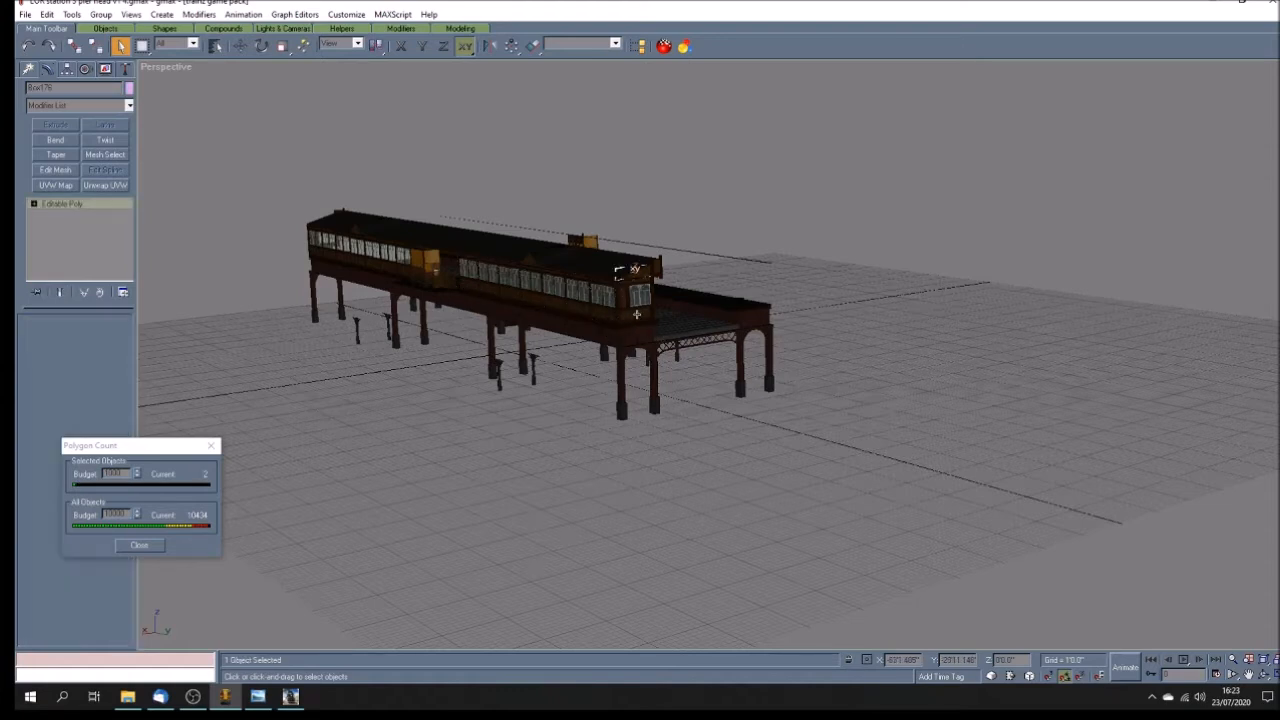
{"action": "left_click", "coordinate": [585, 334]}
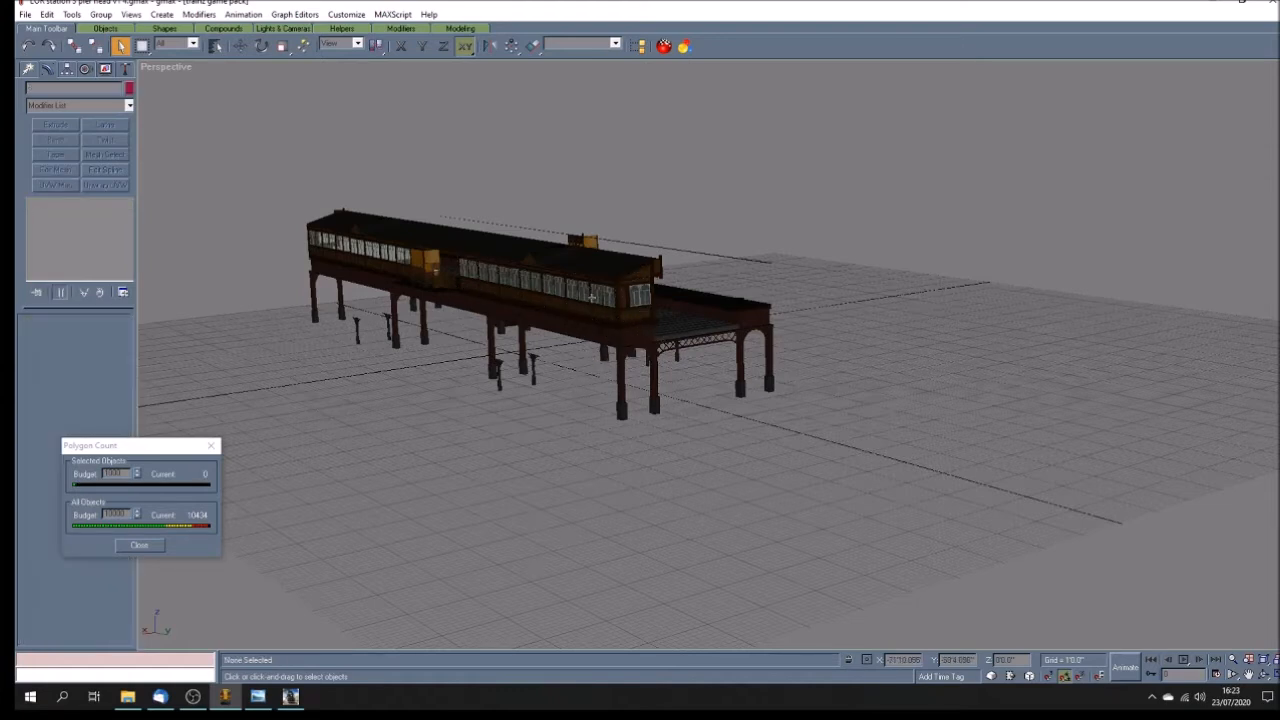
{"action": "scroll", "coordinate": [592, 297], "scroll_direction": "up", "scroll_amount": 2}
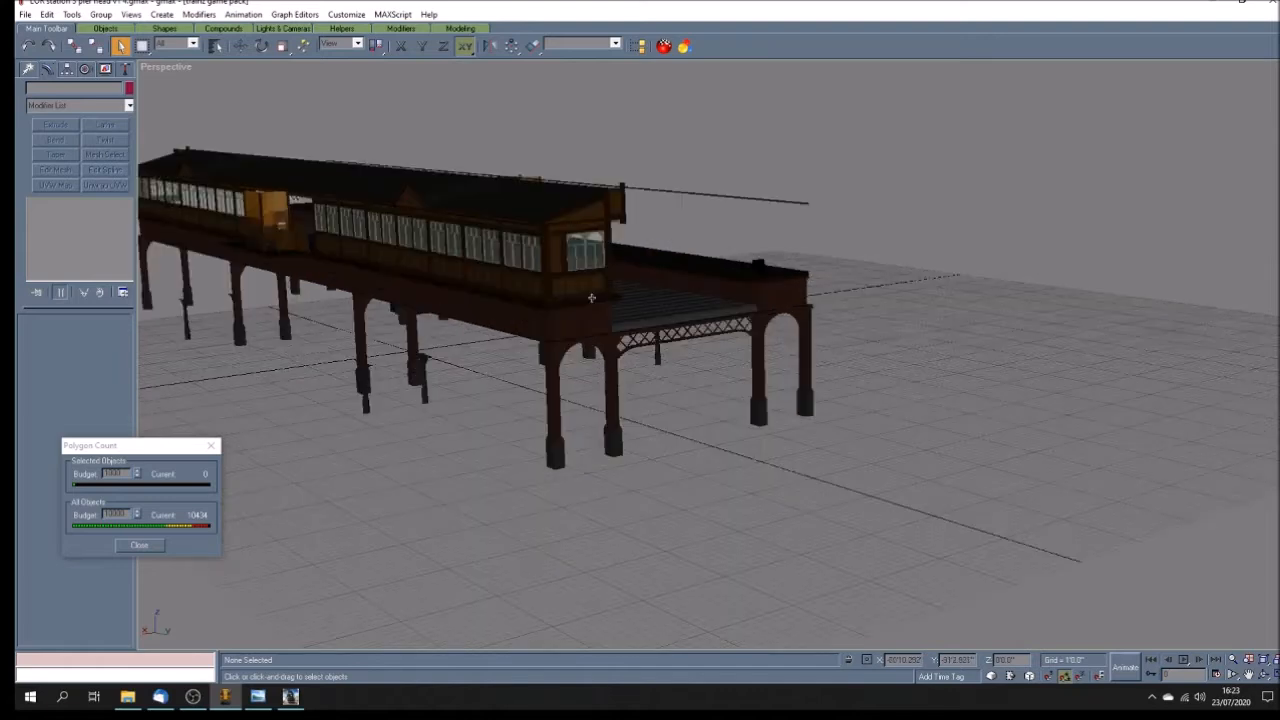
{"action": "left_click", "coordinate": [526, 249]}
{"action": "left_click", "coordinate": [471, 388]}
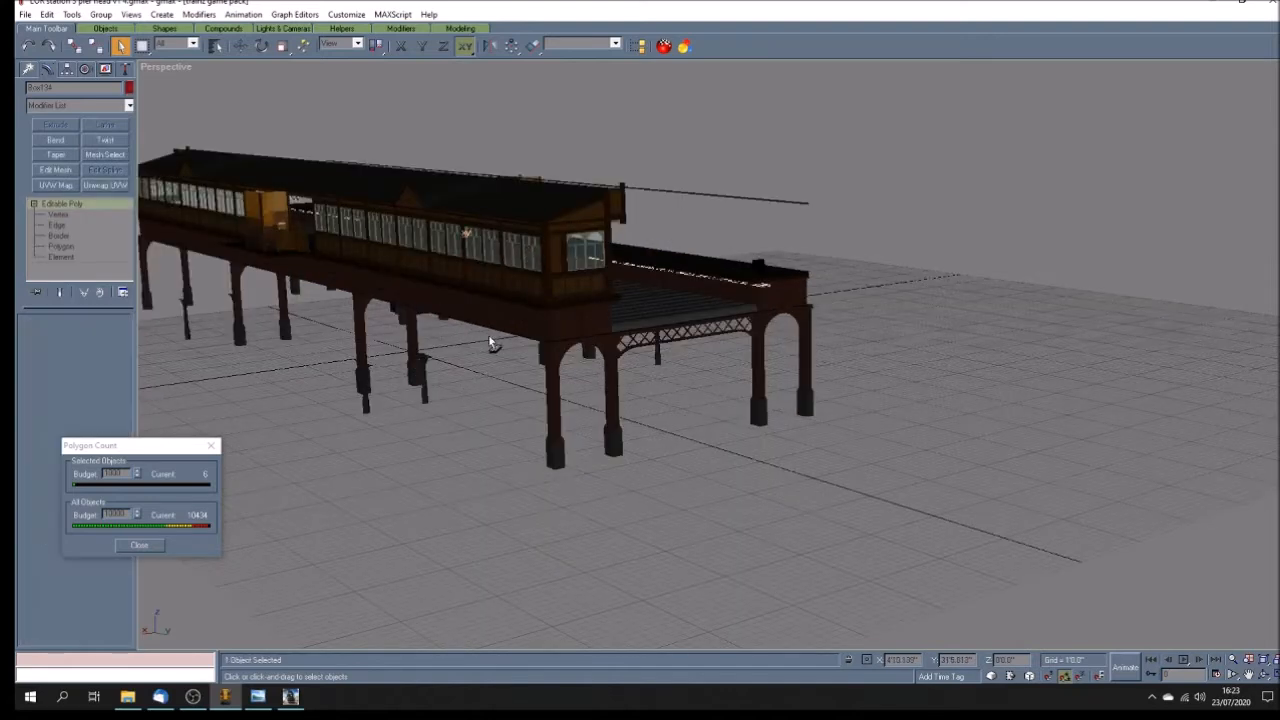
{"action": "left_click", "coordinate": [512, 255]}
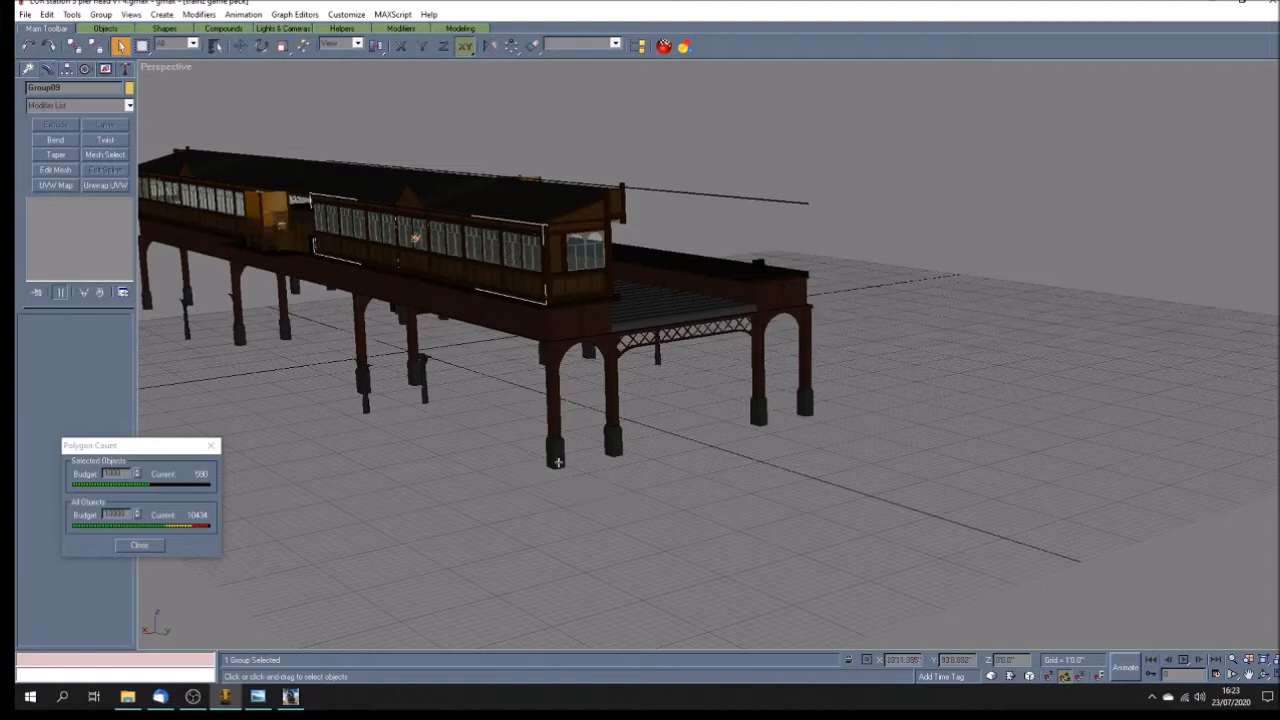
{"action": "left_click", "coordinate": [452, 492]}
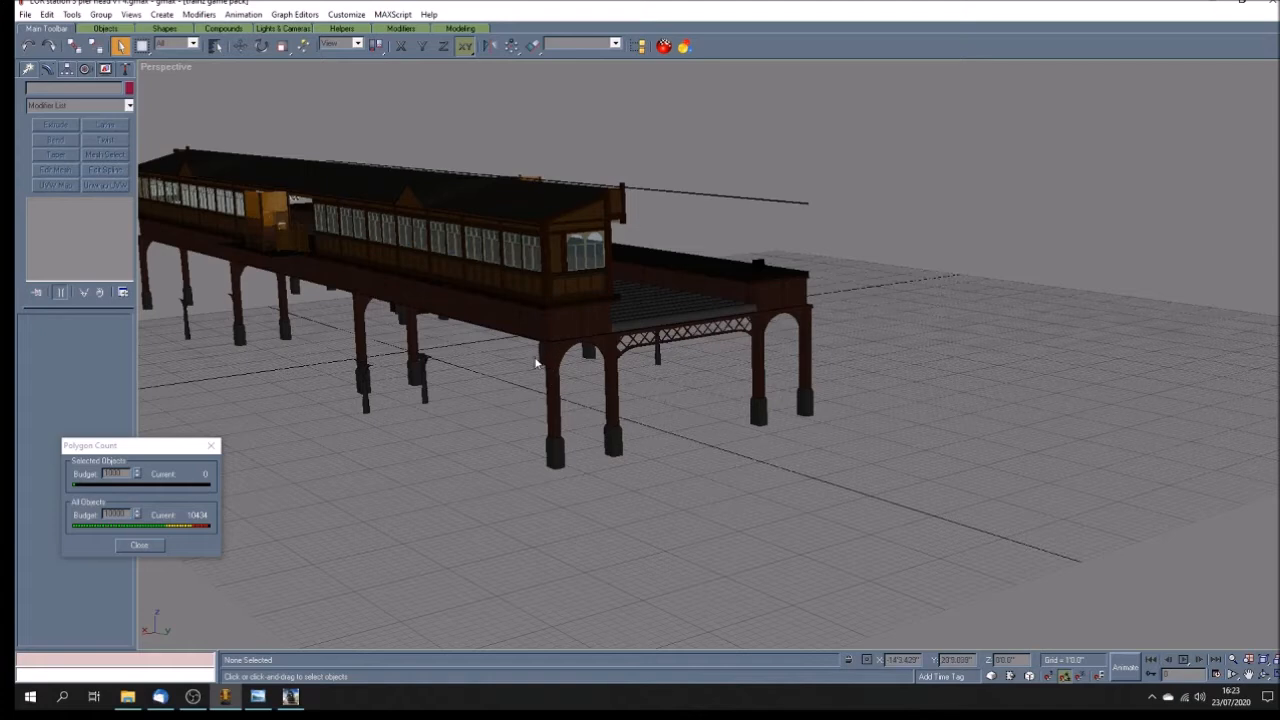
Step: Delete the remaining shelter's main roof, the long thin beam extending past its end and the gable end pieces
{"action": "left_click_drag", "start_coordinate": [534, 353], "coordinate": [500, 411]}
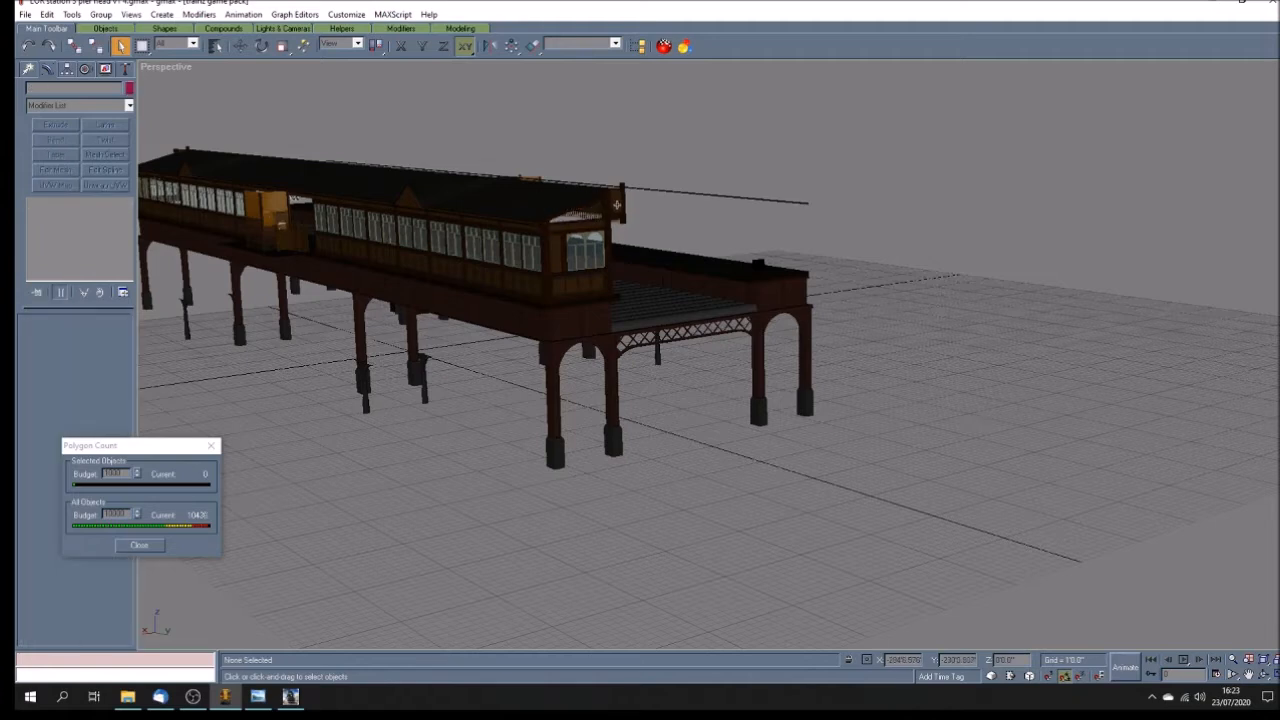
{"action": "left_click", "coordinate": [557, 202]}
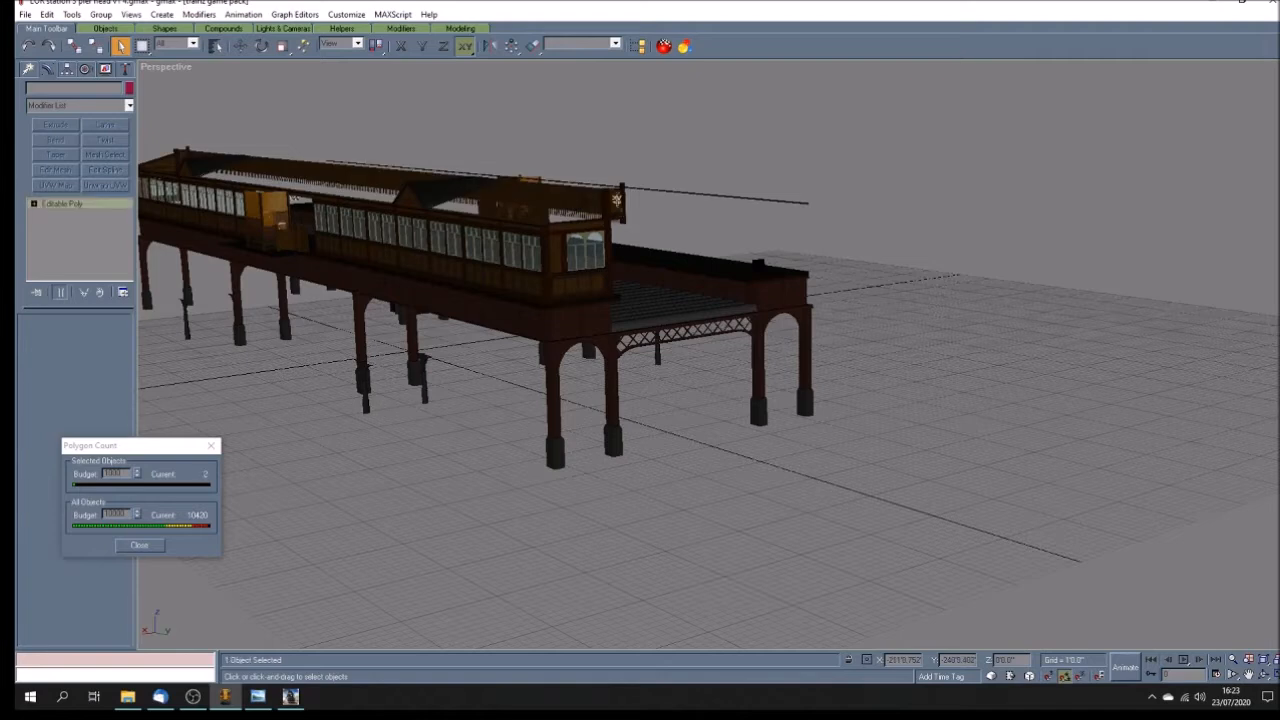
{"action": "left_click", "coordinate": [656, 193]}
{"action": "key", "text": "Delete"}
{"action": "left_click", "coordinate": [624, 205]}
{"action": "key", "text": "Delete"}
{"action": "left_click", "coordinate": [620, 212]}
{"action": "key", "text": "Delete"}
{"action": "key", "text": "Delete"}
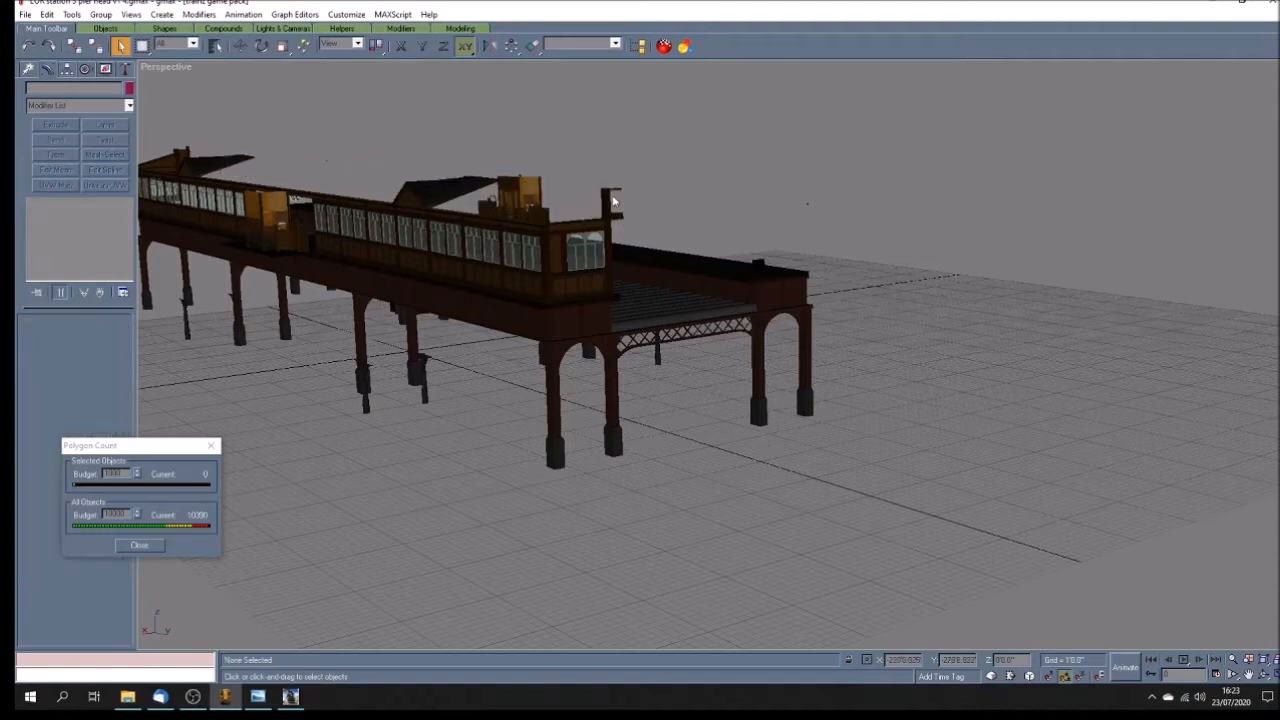
Step: Delete the upright post pieces above the shelter's end window and the small stray object floating above the far platform
{"action": "left_click_drag", "start_coordinate": [639, 169], "coordinate": [601, 218]}
{"action": "key", "text": "Delete"}
{"action": "left_click", "coordinate": [594, 225]}
{"action": "key", "text": "Delete"}
{"action": "left_click", "coordinate": [604, 224]}
{"action": "key", "text": "Delete"}
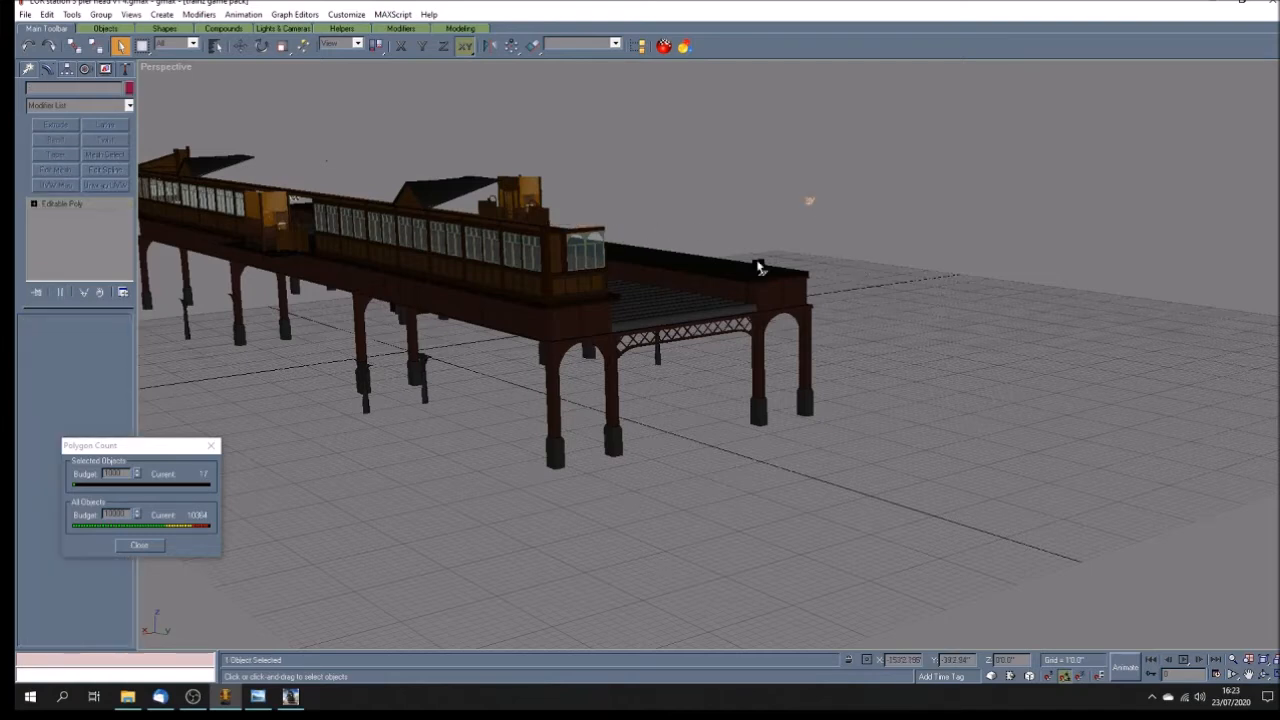
{"action": "left_click", "coordinate": [562, 268]}
{"action": "key", "text": "Delete"}
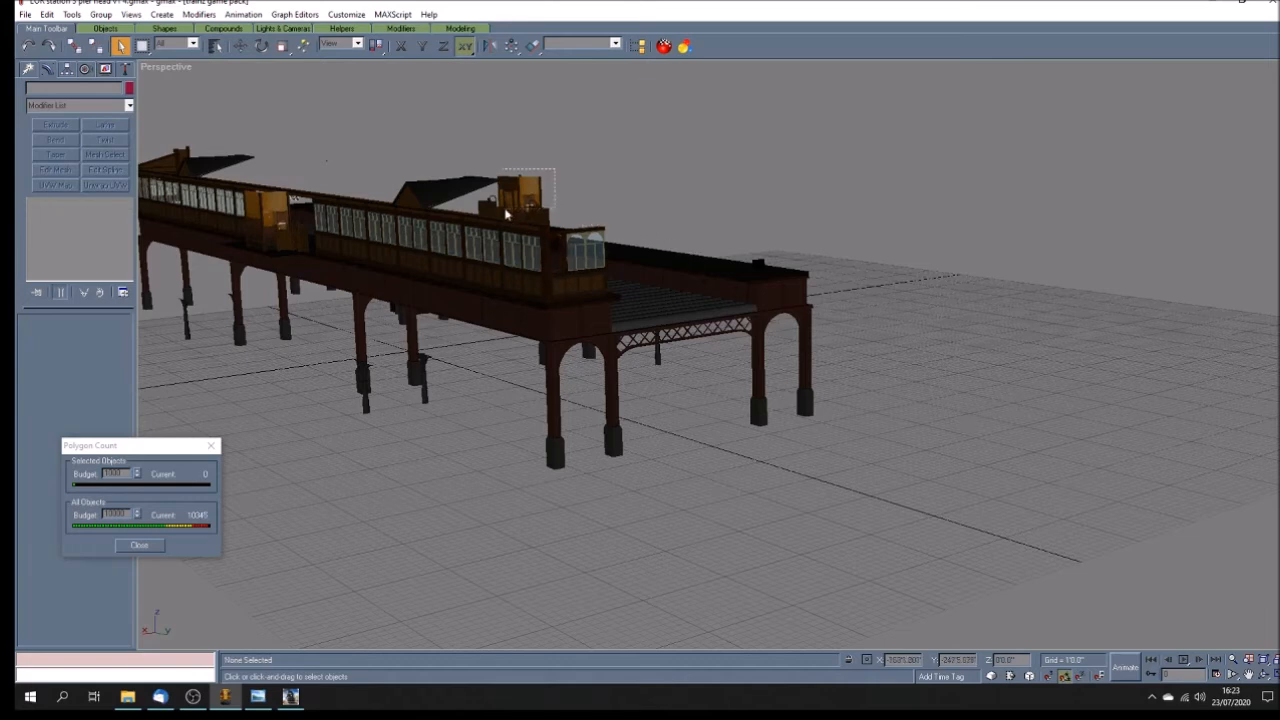
Step: Delete the leftover wooden partition, the remaining dark roof sections along the shelter and the stray piece floating above it
{"action": "left_click", "coordinate": [505, 176]}
{"action": "key", "text": "Delete"}
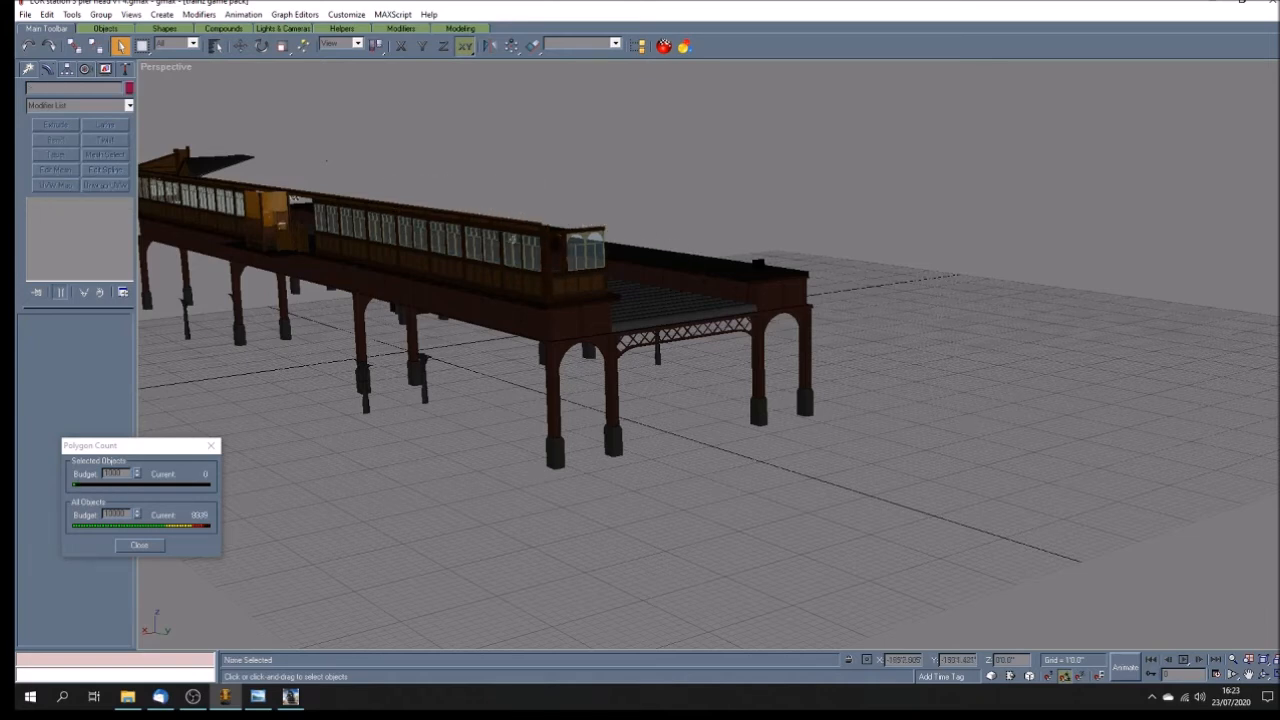
{"action": "left_click", "coordinate": [222, 171]}
{"action": "key", "text": "Delete"}
{"action": "left_click", "coordinate": [201, 172]}
{"action": "key", "text": "Delete"}
{"action": "left_click", "coordinate": [214, 168]}
{"action": "key", "text": "Delete"}
{"action": "left_click_drag", "start_coordinate": [315, 162], "coordinate": [352, 166]}
{"action": "key", "text": "Delete"}
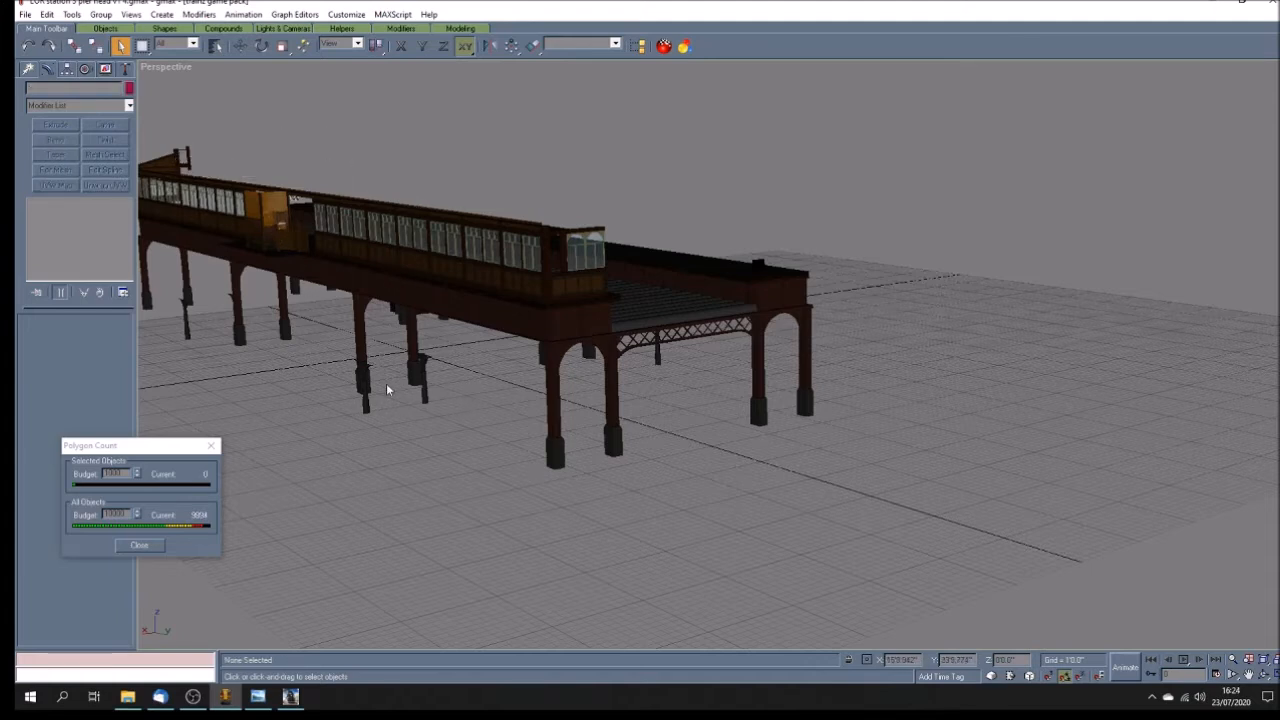
Step: Delete the two short posts beside the bases of the middle viaduct support
{"action": "left_click", "coordinate": [366, 405]}
{"action": "key", "text": "Delete"}
{"action": "left_click", "coordinate": [426, 401]}
{"action": "key", "text": "Delete"}
Step: Keep only the long windowed wall group and the end viaduct support group, deleting everything else by inverting the selection
{"action": "left_click", "coordinate": [420, 388]}
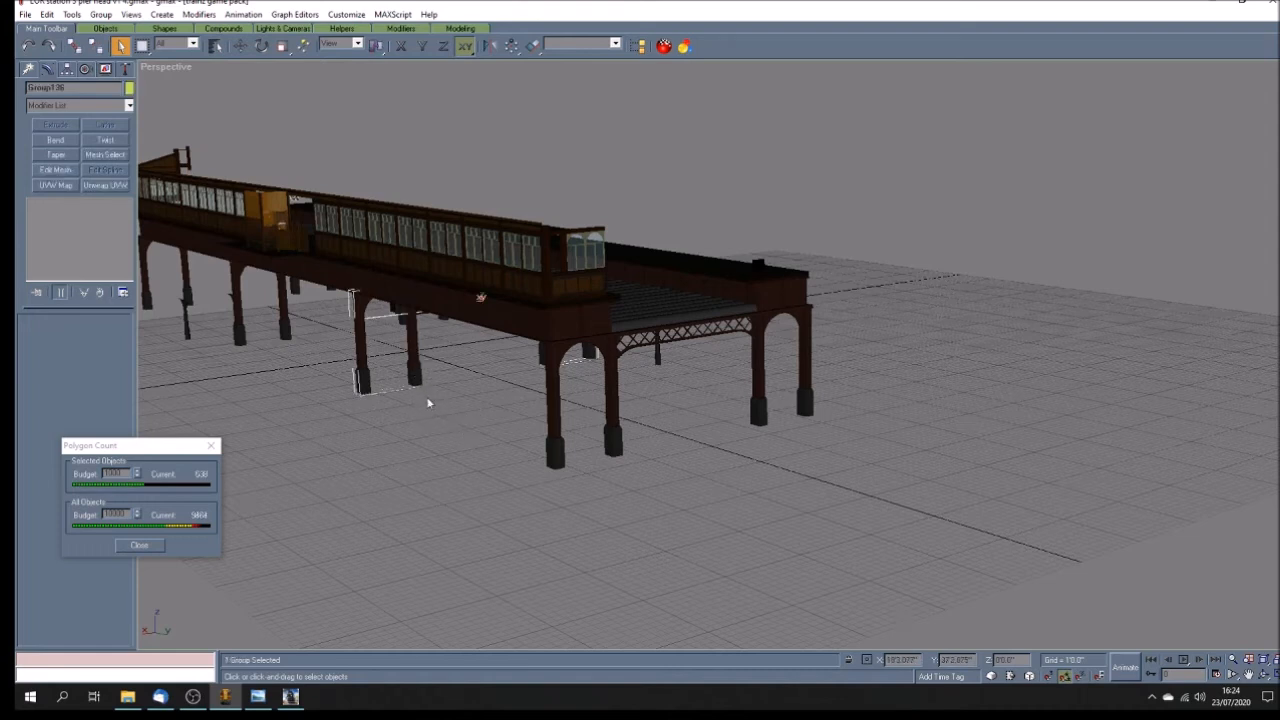
{"action": "left_click", "coordinate": [561, 451]}
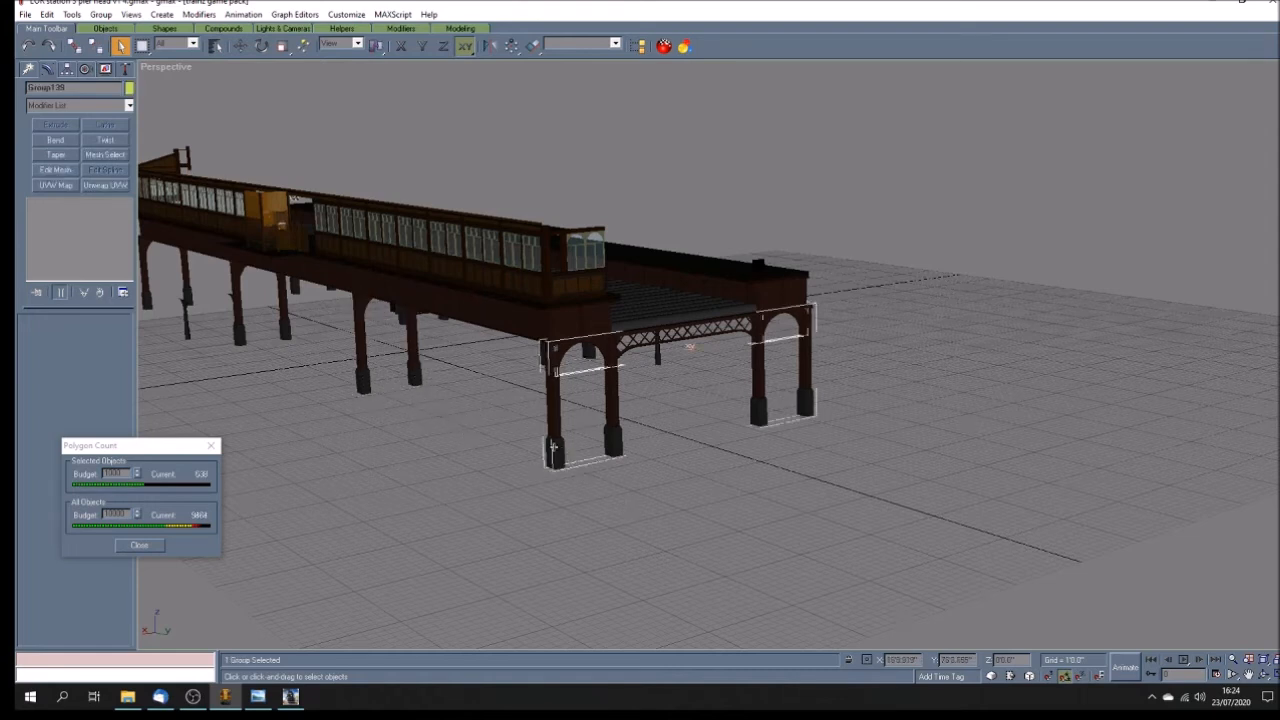
{"action": "left_click", "coordinate": [520, 285], "text": "ctrl"}
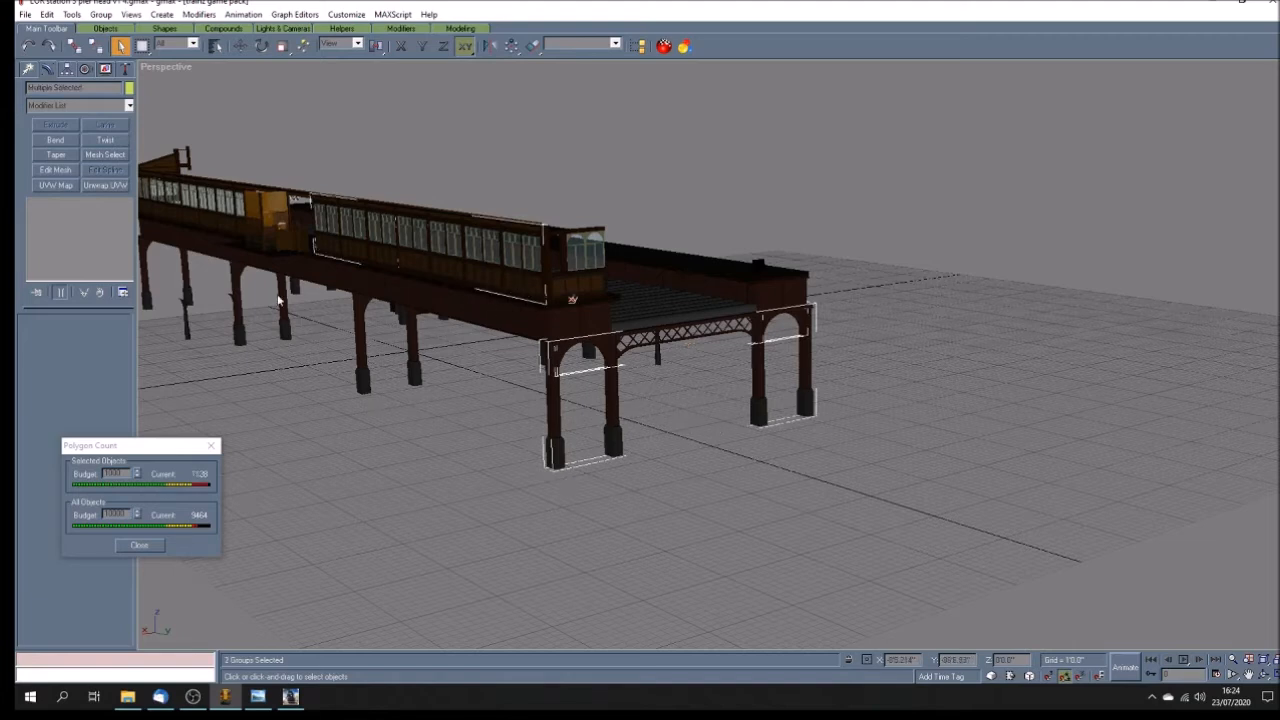
{"action": "left_click", "coordinate": [50, 15]}
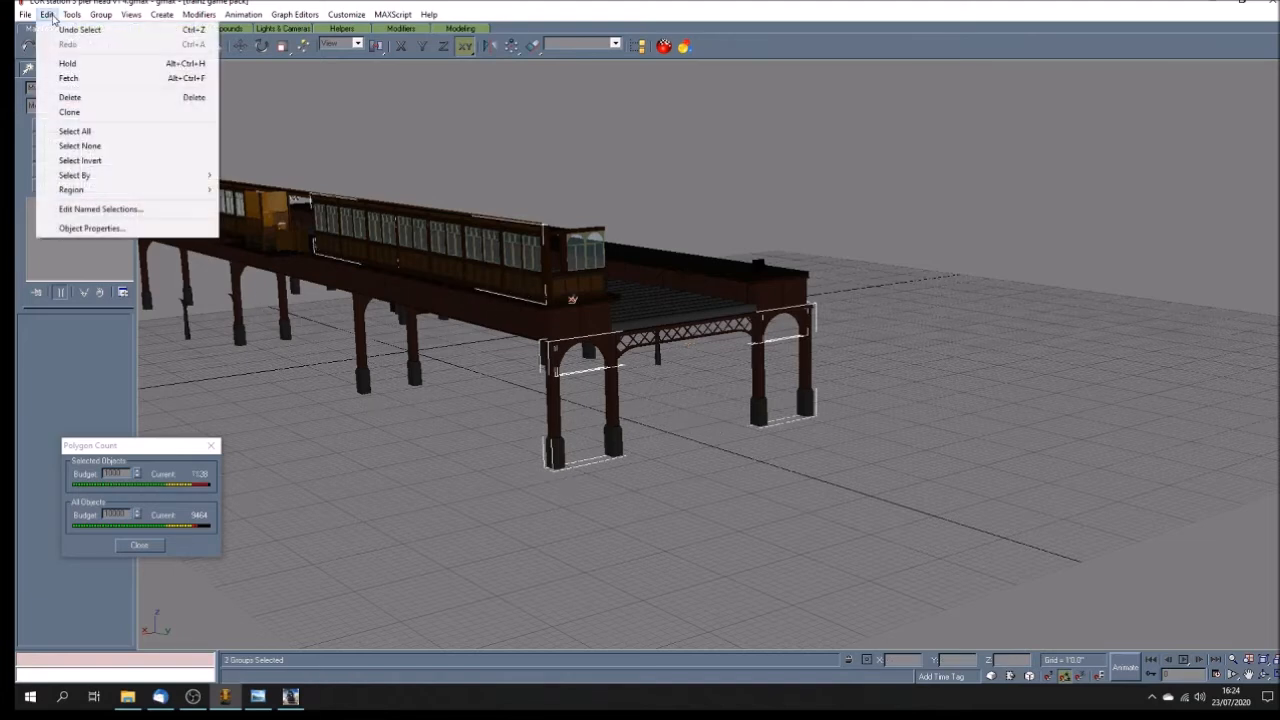
{"action": "left_click", "coordinate": [112, 161]}
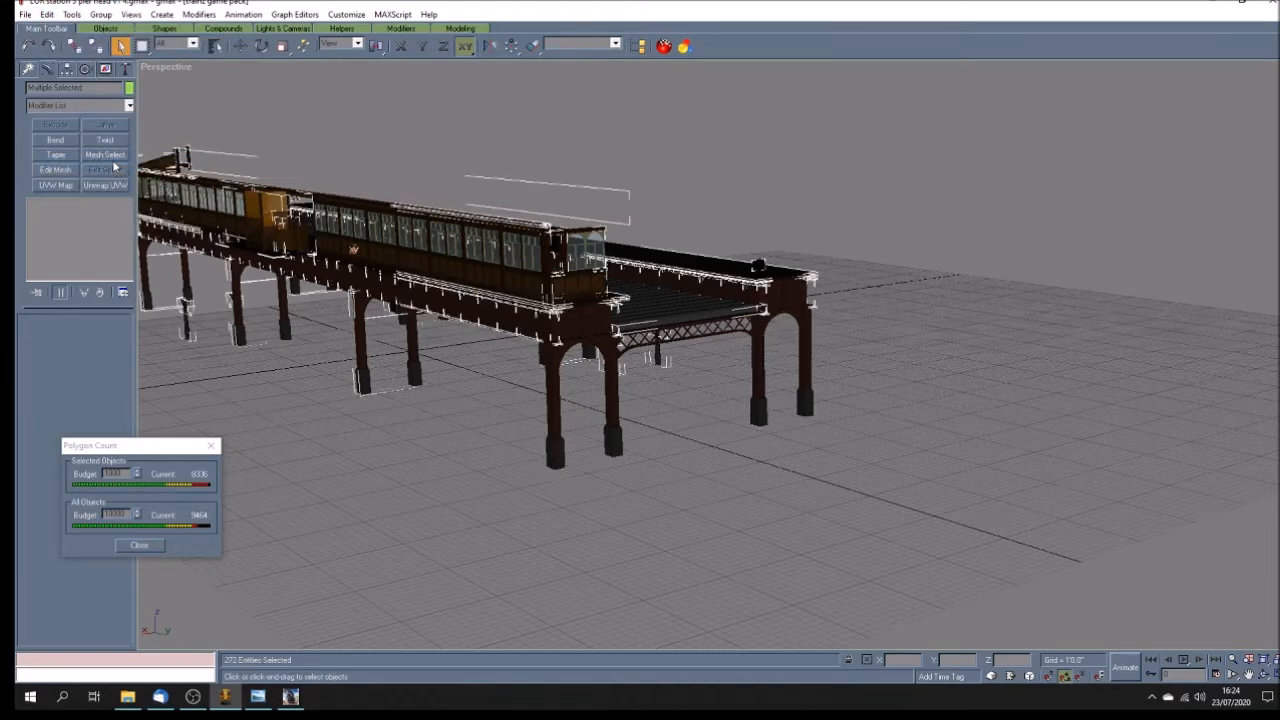
{"action": "key", "text": "Delete"}
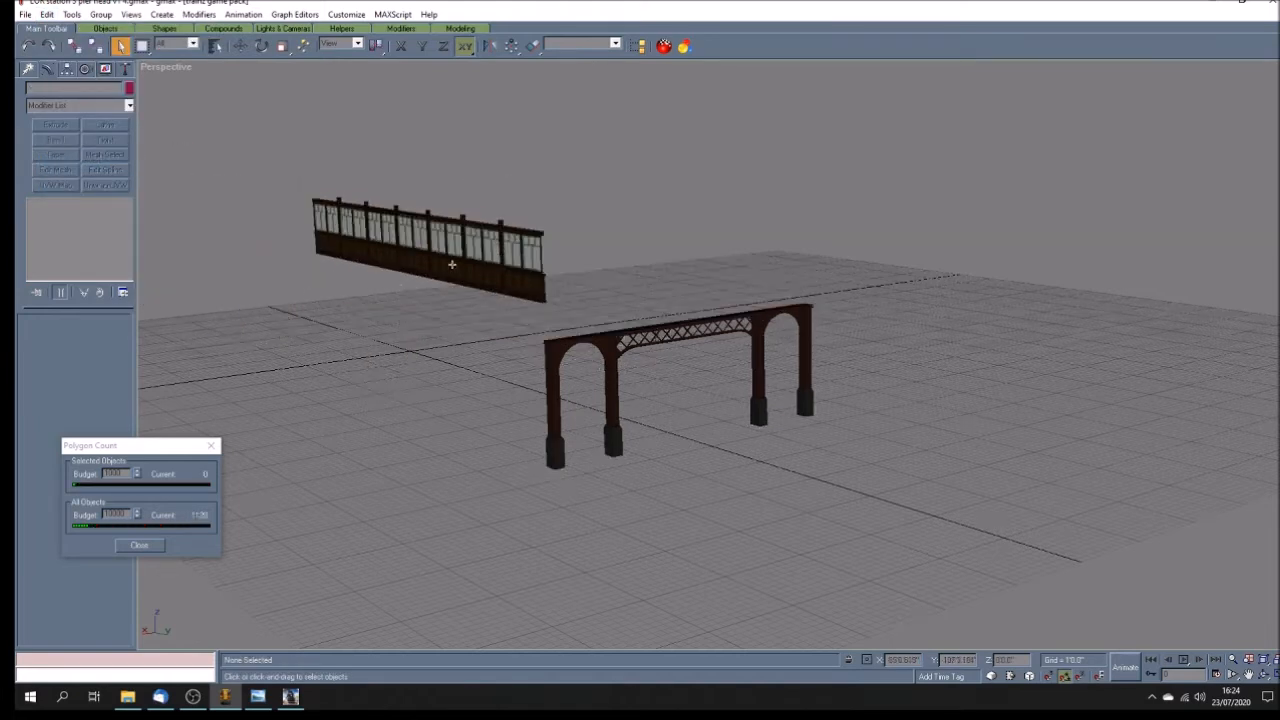
Step: Ungroup the long windowed wall and clear the selection
{"action": "left_click", "coordinate": [519, 289]}
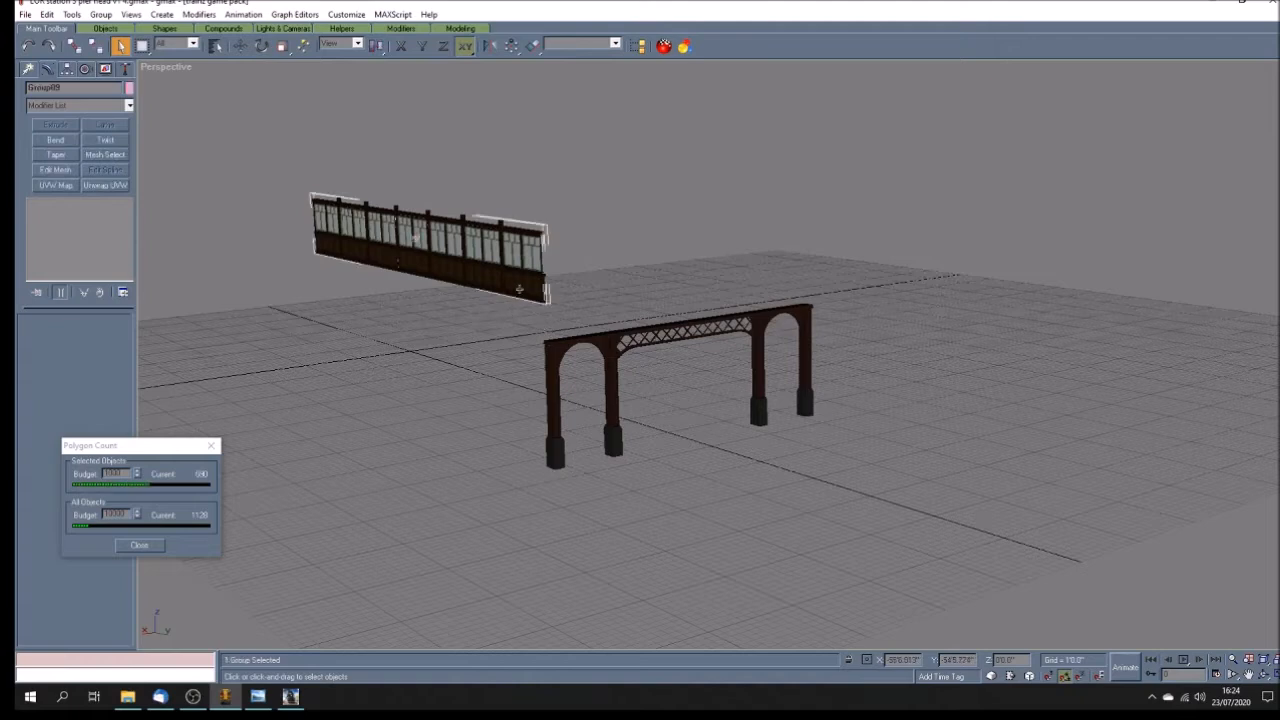
{"action": "left_click", "coordinate": [101, 14]}
{"action": "left_click", "coordinate": [126, 43]}
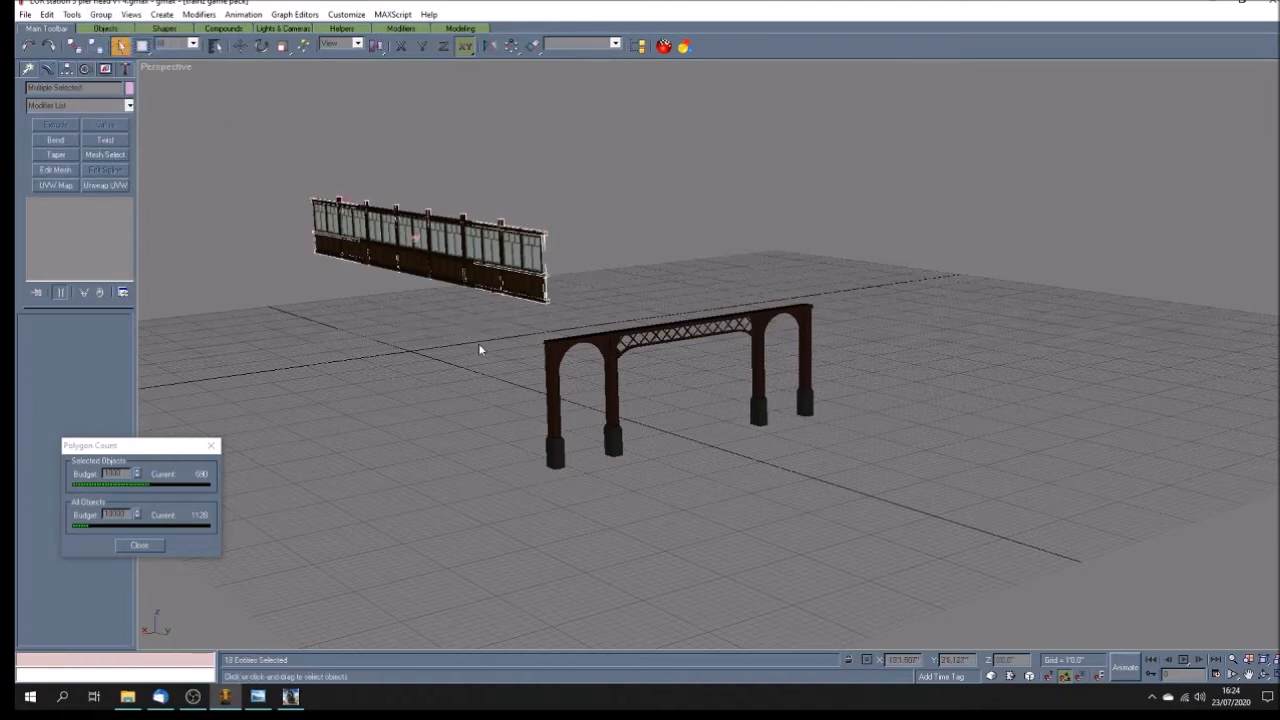
{"action": "left_click", "coordinate": [482, 347]}
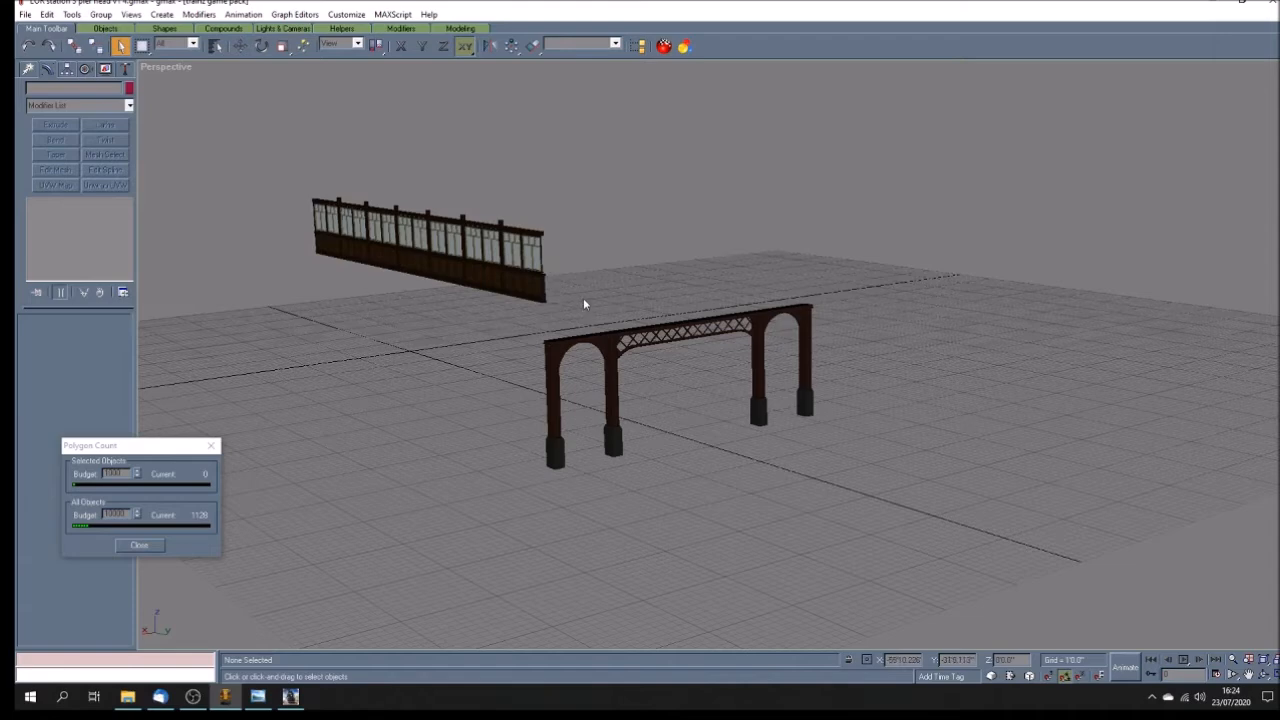
Step: Examine the windowed wall up close and compare it with the carriage shed windows in the Herculaneum dock photos in Windows Photo Viewer
{"action": "left_click", "coordinate": [1264, 676]}
{"action": "mouse_move", "coordinate": [600, 322]}
{"action": "left_mouse_down"}
{"action": "mouse_move", "coordinate": [612, 316]}
{"action": "mouse_move", "coordinate": [660, 369]}
{"action": "mouse_move", "coordinate": [680, 354]}
{"action": "mouse_move", "coordinate": [643, 357]}
{"action": "left_mouse_up"}
{"action": "scroll", "coordinate": [660, 369], "scroll_direction": "up", "scroll_amount": 5}
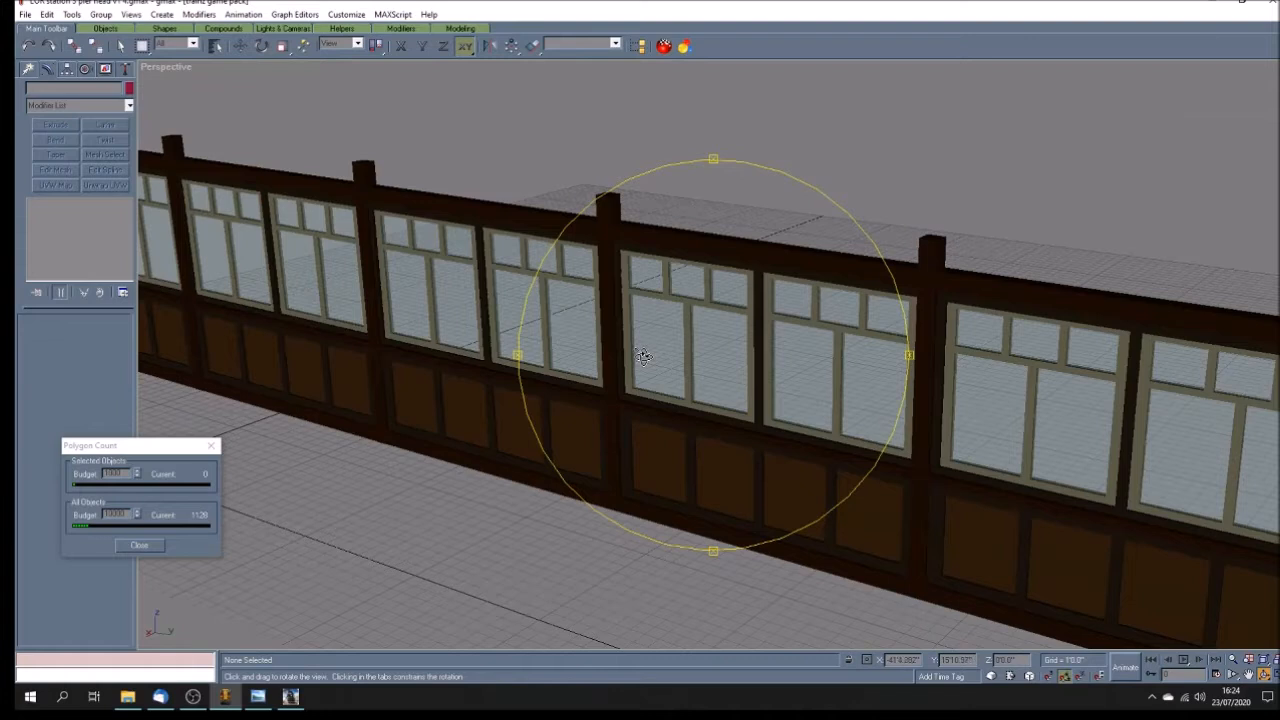
{"action": "scroll", "coordinate": [643, 357], "scroll_direction": "down", "scroll_amount": 5}
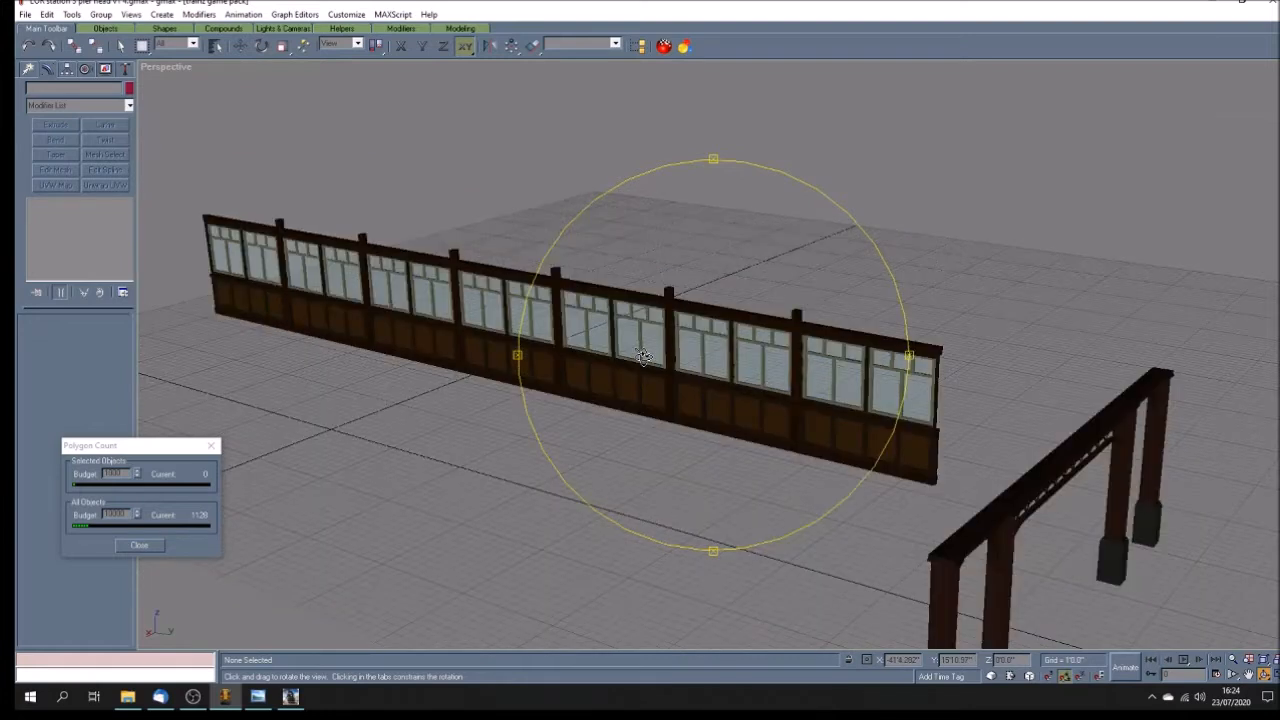
{"action": "left_click", "coordinate": [120, 47]}
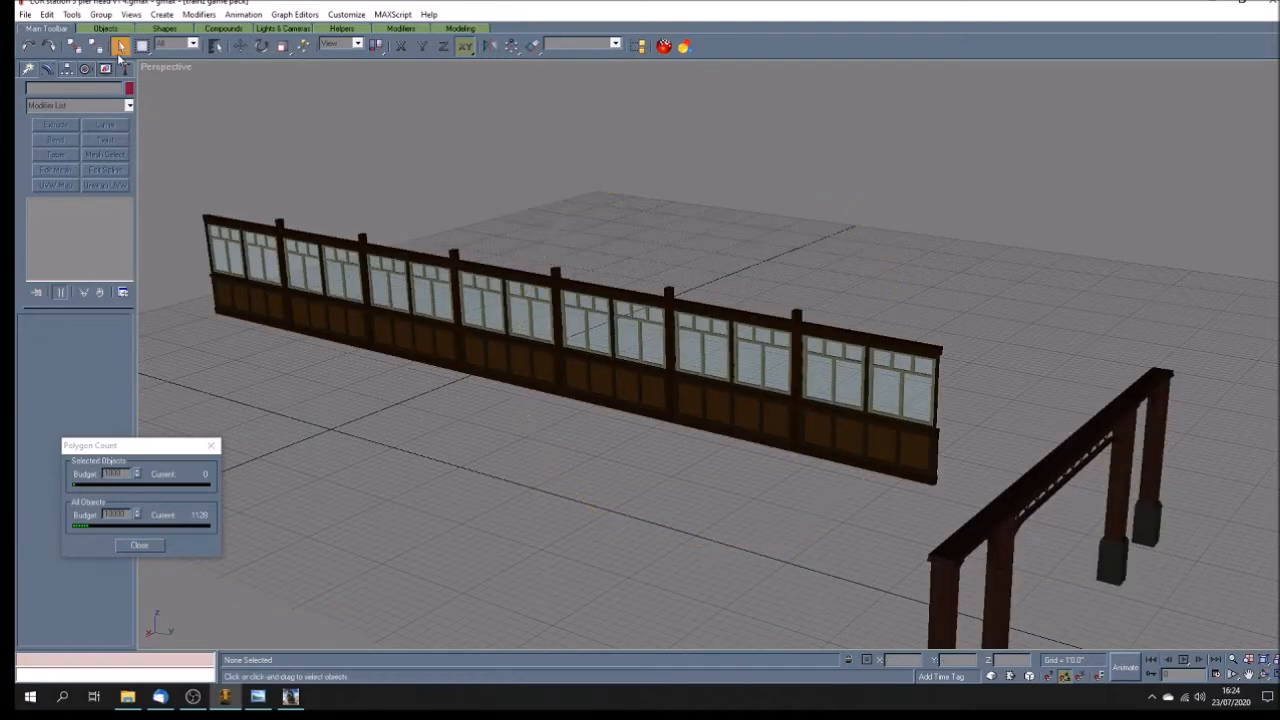
{"action": "left_click", "coordinate": [258, 696]}
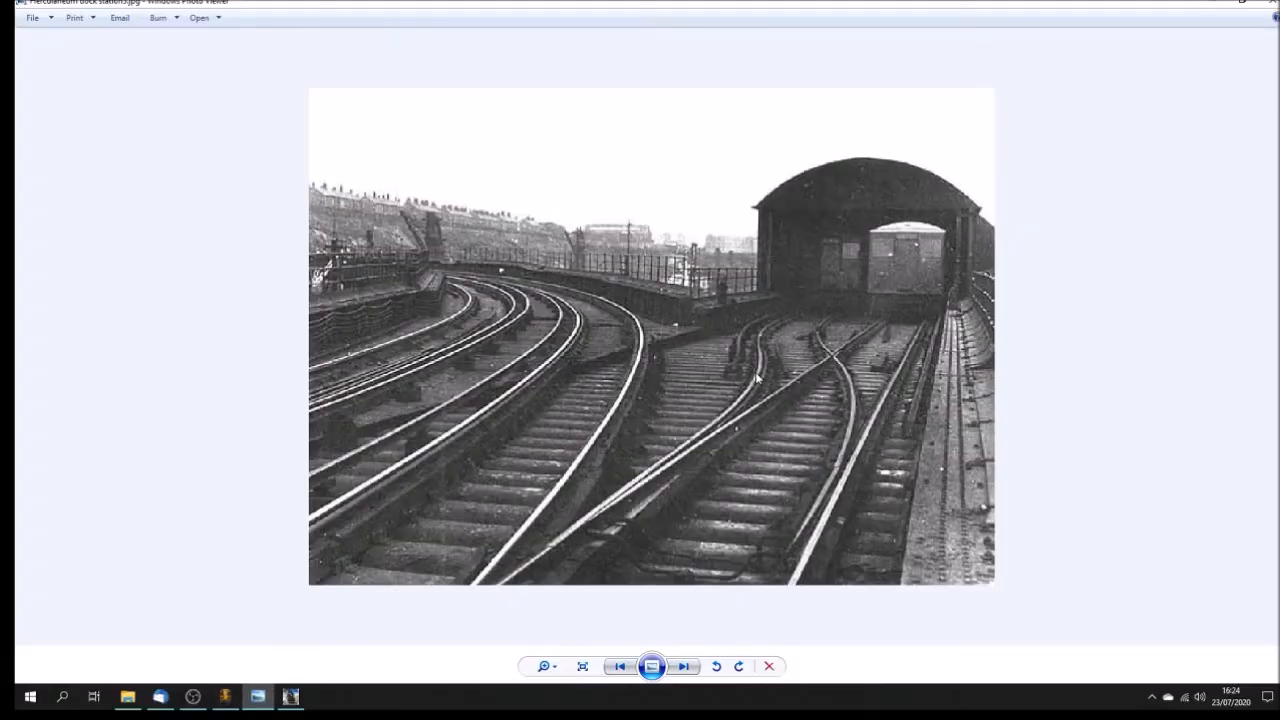
{"action": "key", "text": "Right"}
{"action": "key", "text": "Right"}
{"action": "key", "text": "Right"}
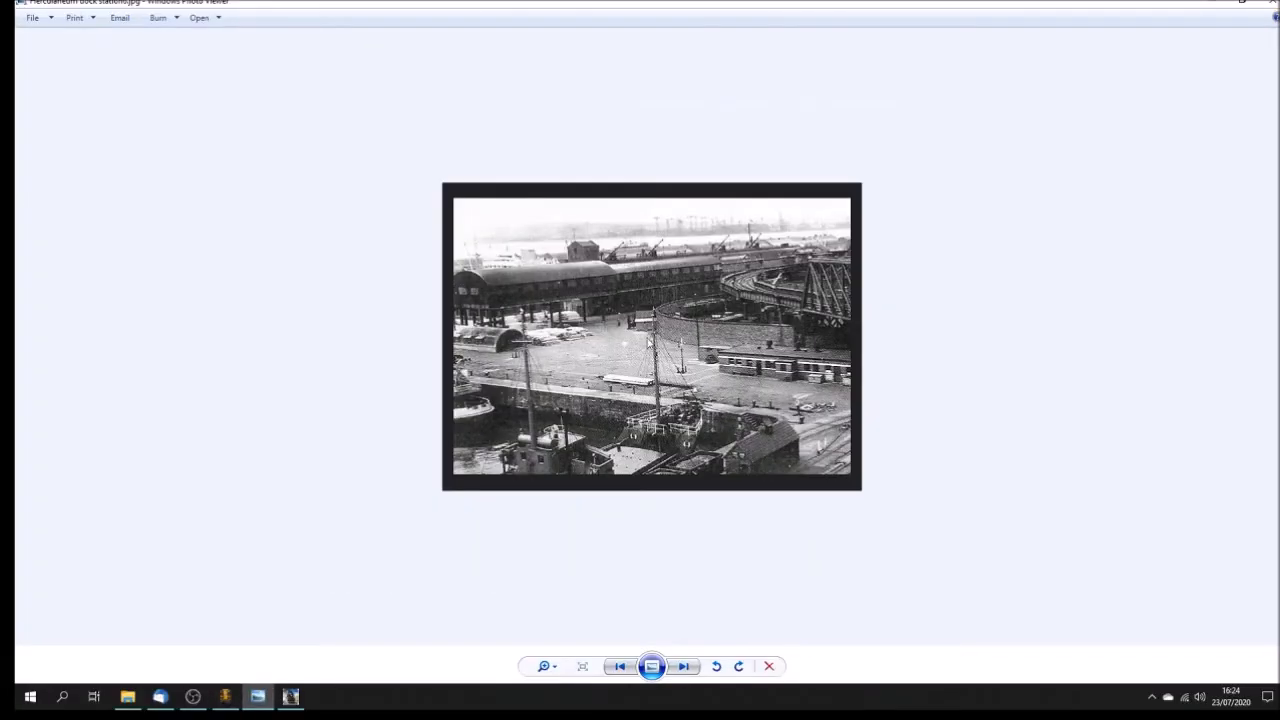
{"action": "scroll", "coordinate": [674, 281], "scroll_direction": "up", "scroll_amount": 4}
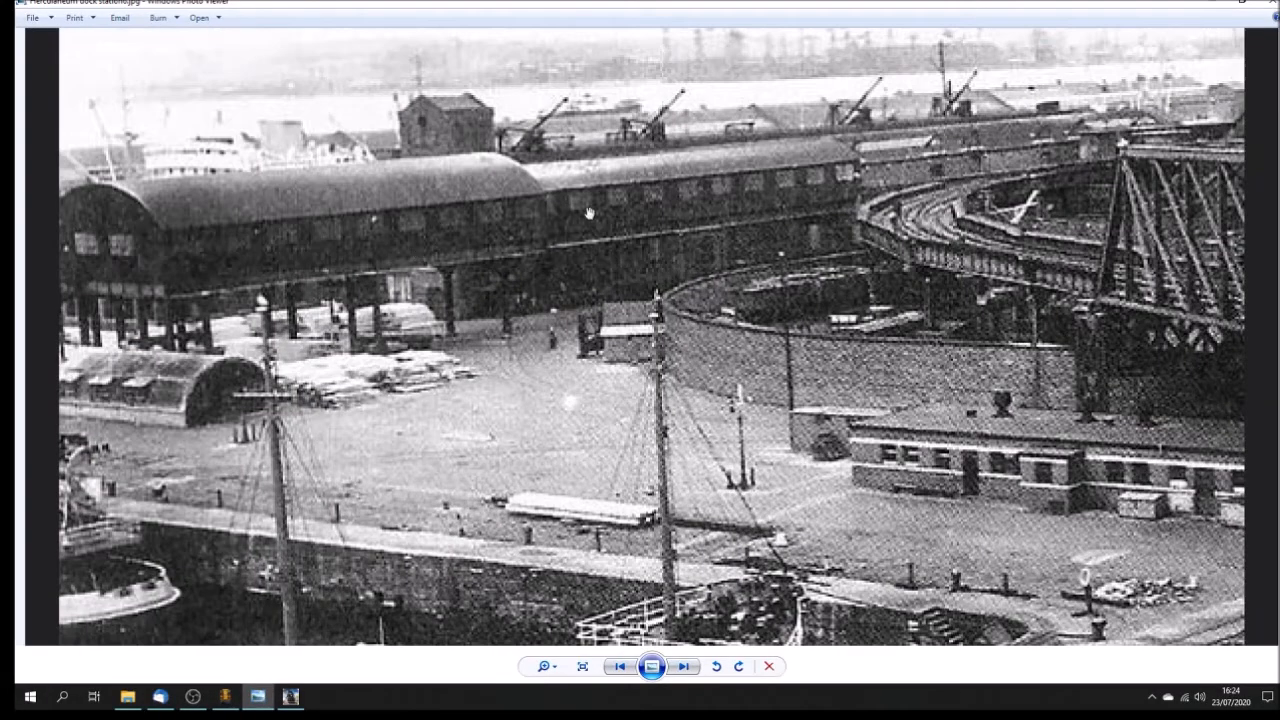
{"action": "scroll", "coordinate": [591, 213], "scroll_direction": "down", "scroll_amount": 1}
{"action": "scroll", "coordinate": [591, 213], "scroll_direction": "up", "scroll_amount": 2}
{"action": "scroll", "coordinate": [591, 213], "scroll_direction": "down", "scroll_amount": 1}
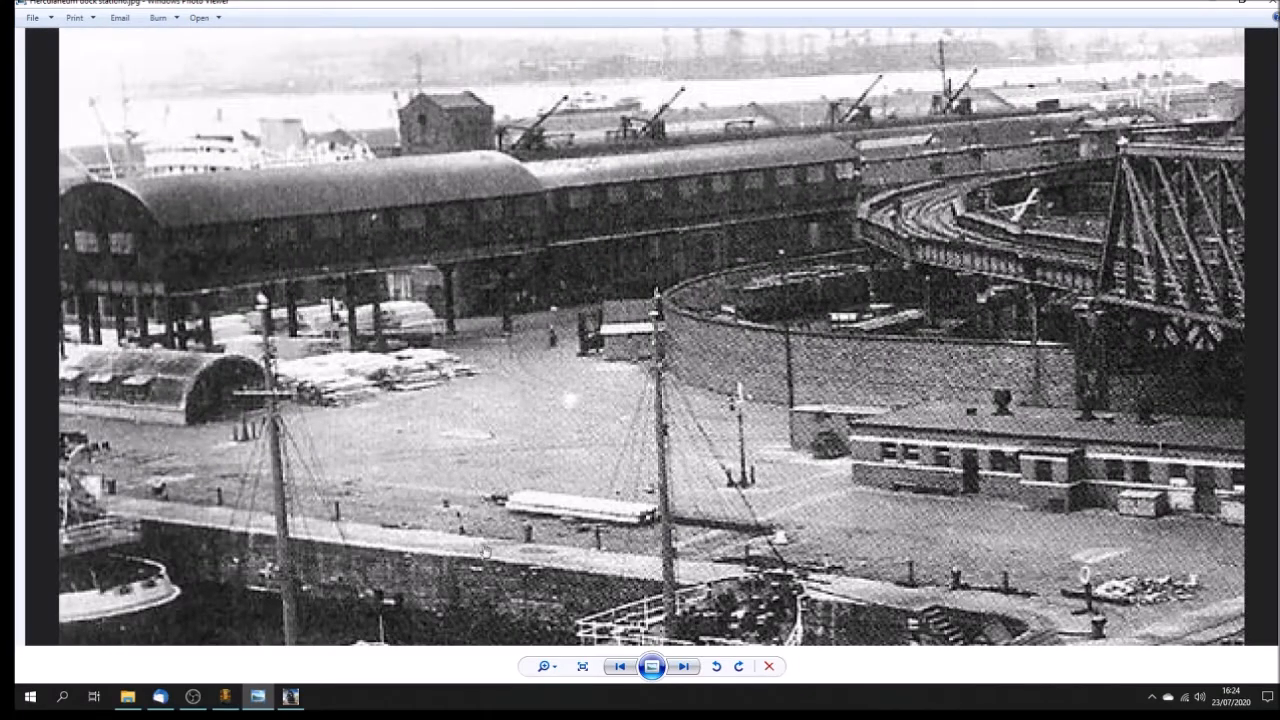
{"action": "left_click", "coordinate": [225, 696]}
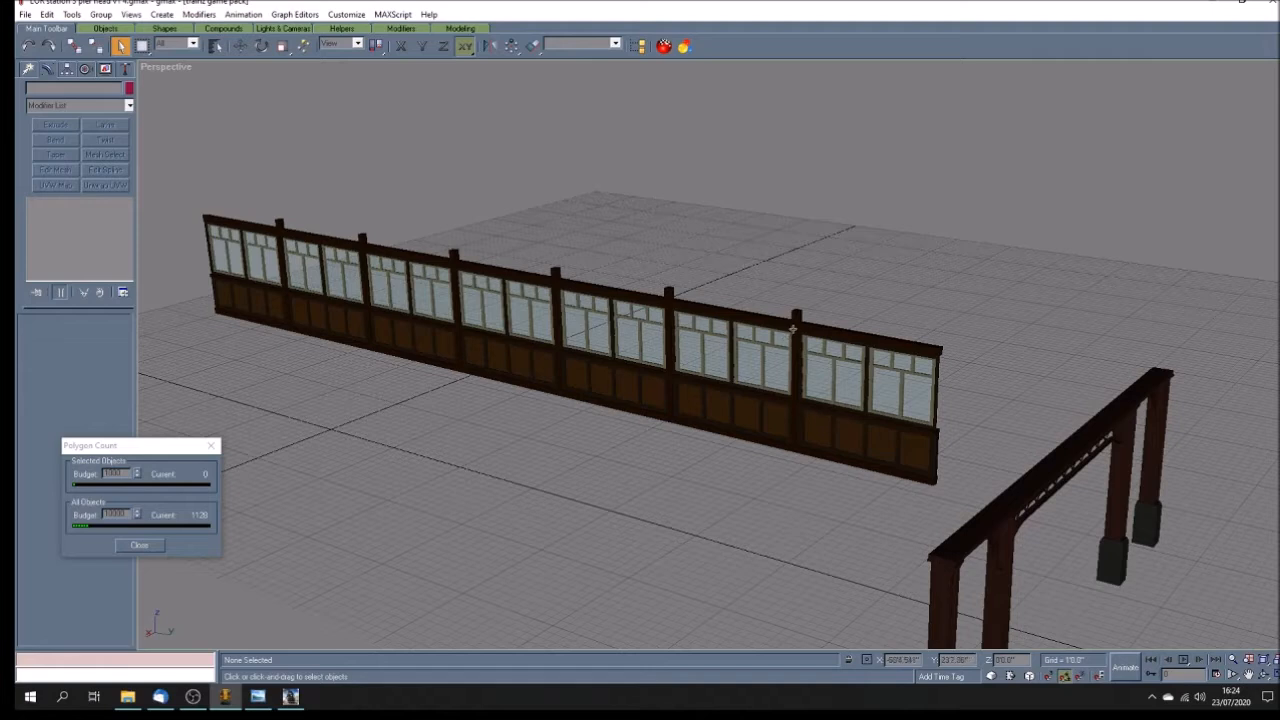
Step: Delete all the wall bays and rails except the end bay nearest the viaduct support, including its upright post
{"action": "left_click", "coordinate": [797, 317]}
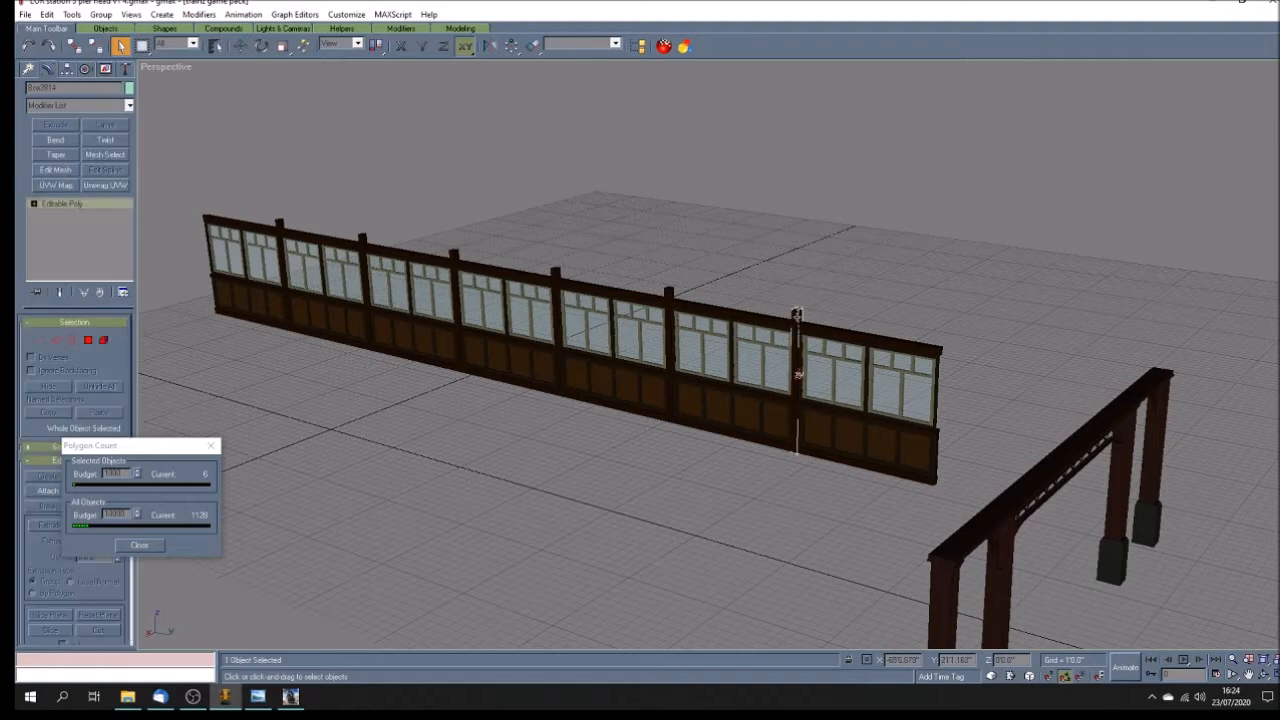
{"action": "left_click_drag", "start_coordinate": [184, 190], "coordinate": [762, 469]}
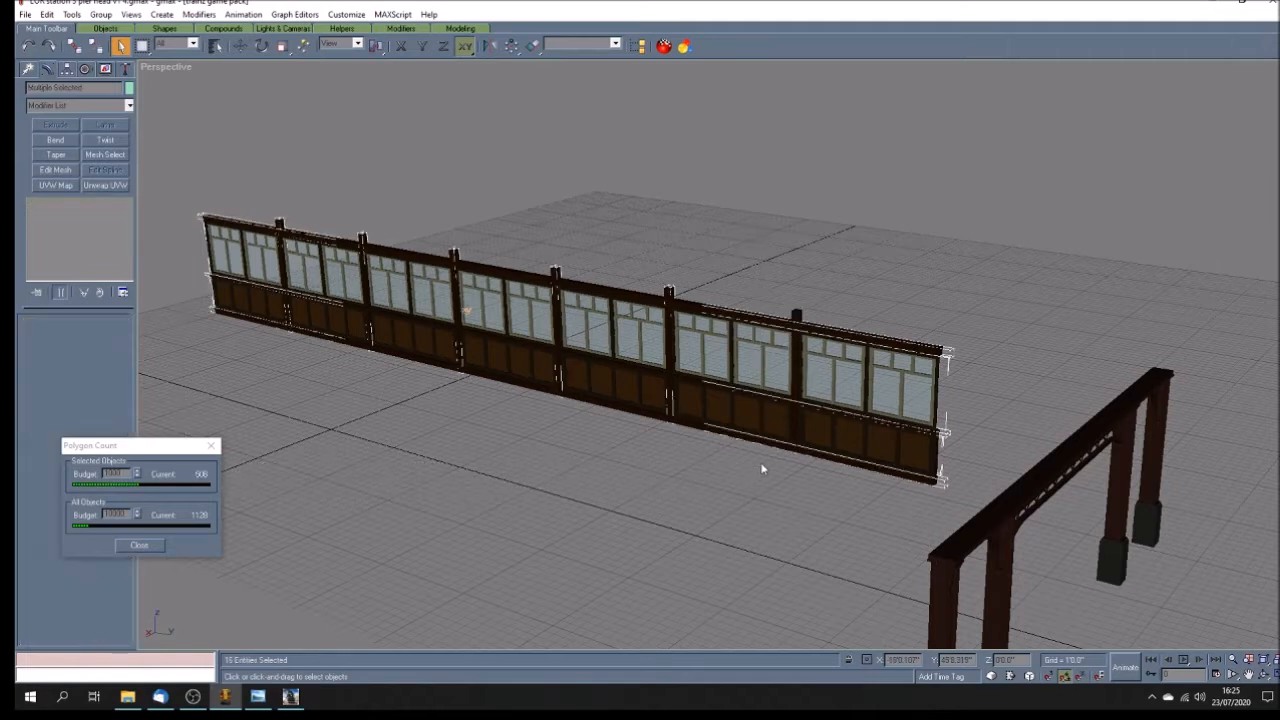
{"action": "key", "text": "Delete"}
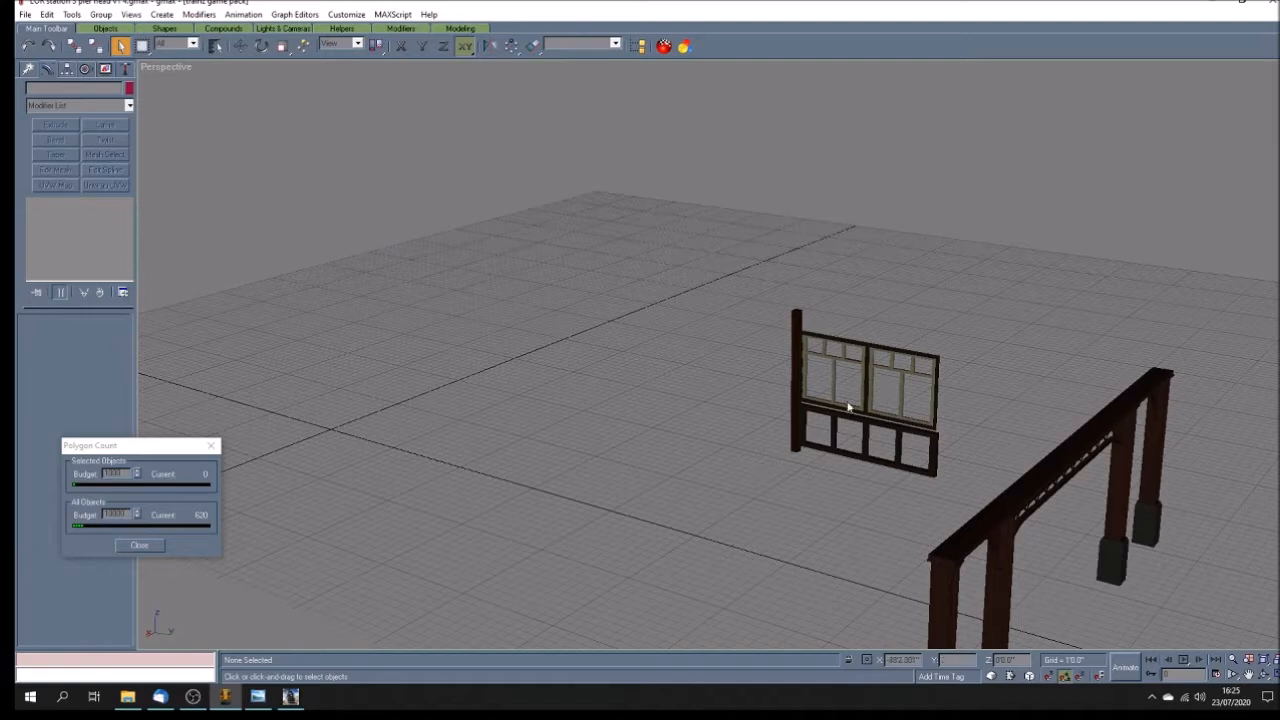
{"action": "left_click", "coordinate": [795, 446]}
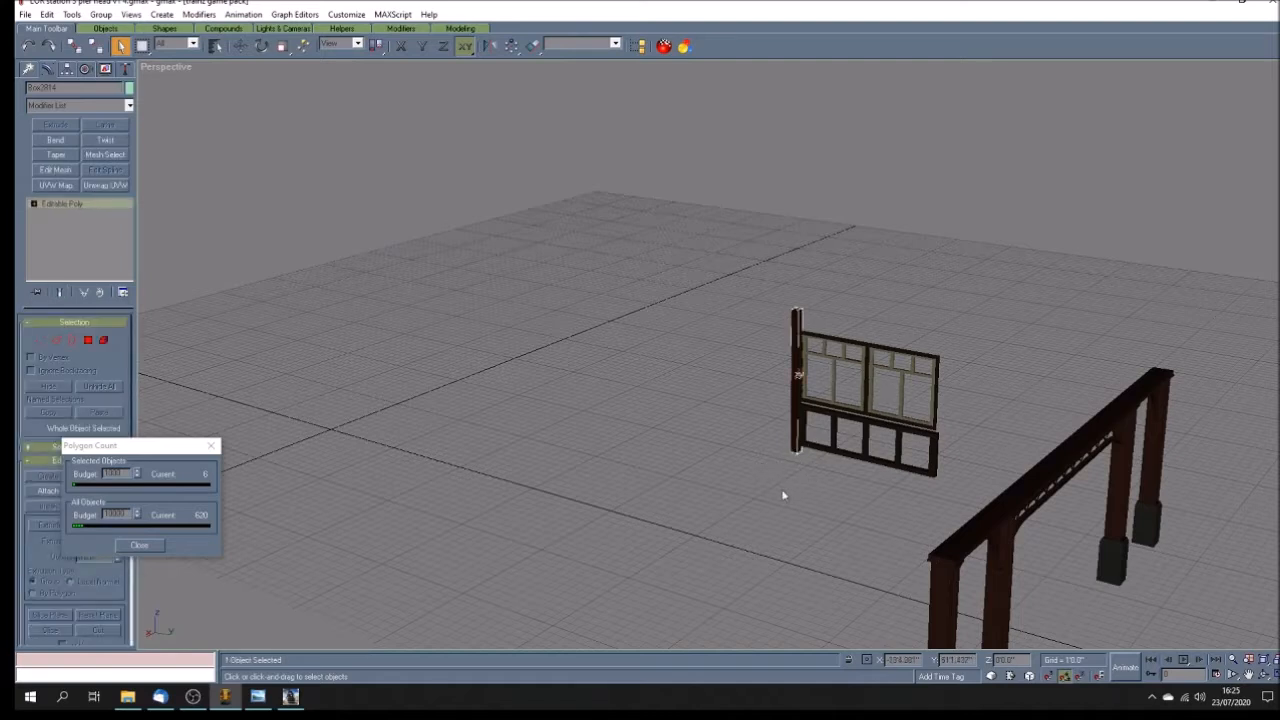
{"action": "key", "text": "Delete"}
Step: Ungroup the remaining wall bay and delete the lower panel frame beneath the windows
{"action": "left_click", "coordinate": [831, 449]}
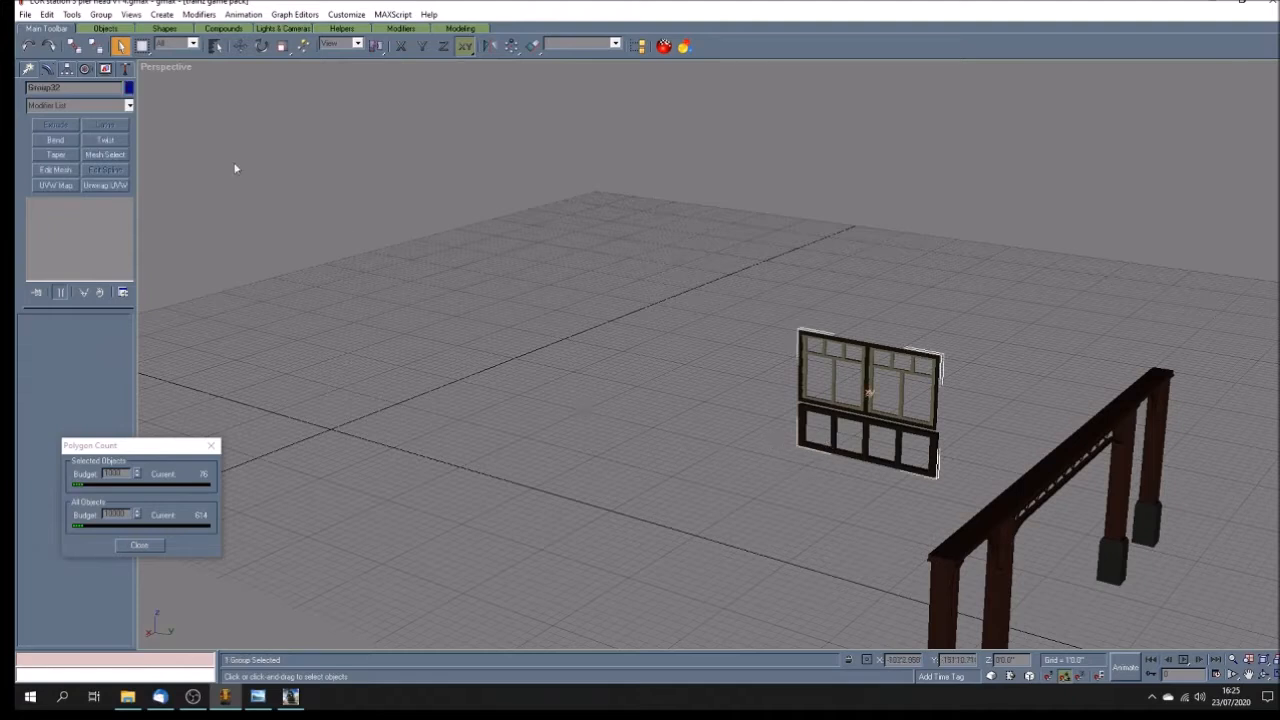
{"action": "left_click", "coordinate": [101, 15]}
{"action": "left_click", "coordinate": [123, 44]}
{"action": "left_click", "coordinate": [709, 397]}
{"action": "left_click", "coordinate": [885, 459]}
{"action": "key", "text": "Delete"}
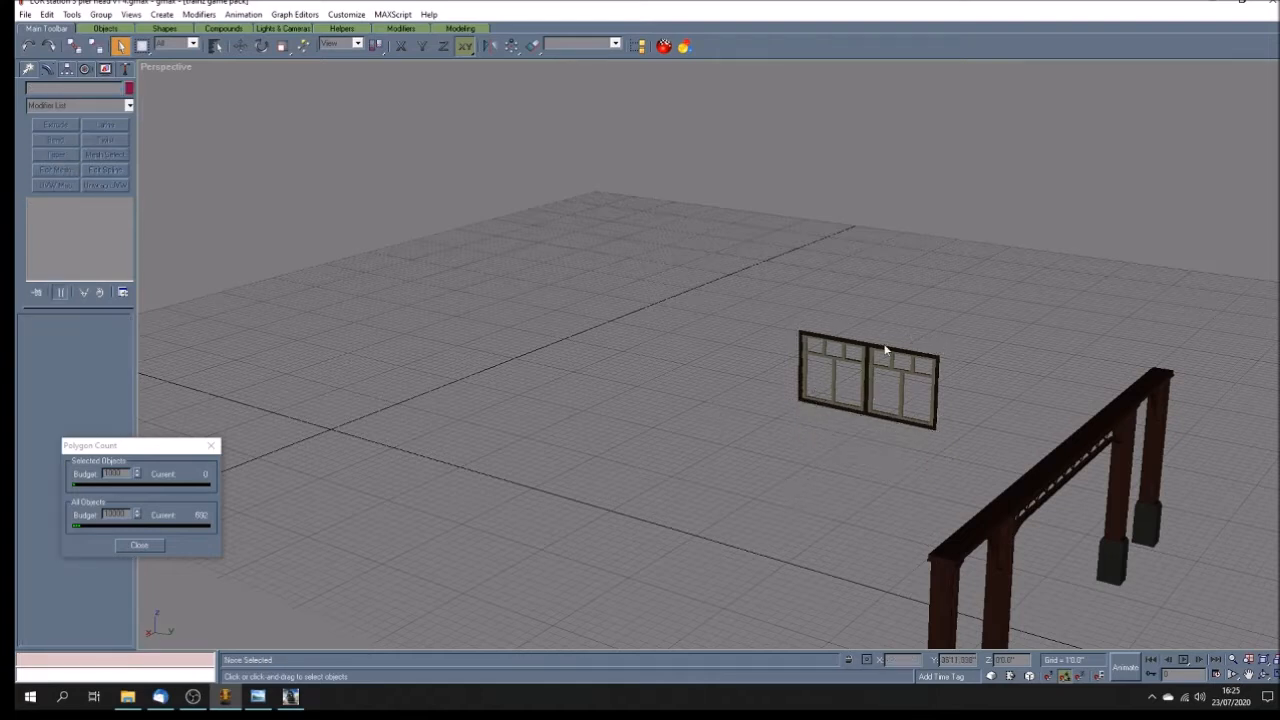
Step: Group the remaining pair of window frames and their surround into one group
{"action": "left_click_drag", "start_coordinate": [730, 287], "coordinate": [973, 424]}
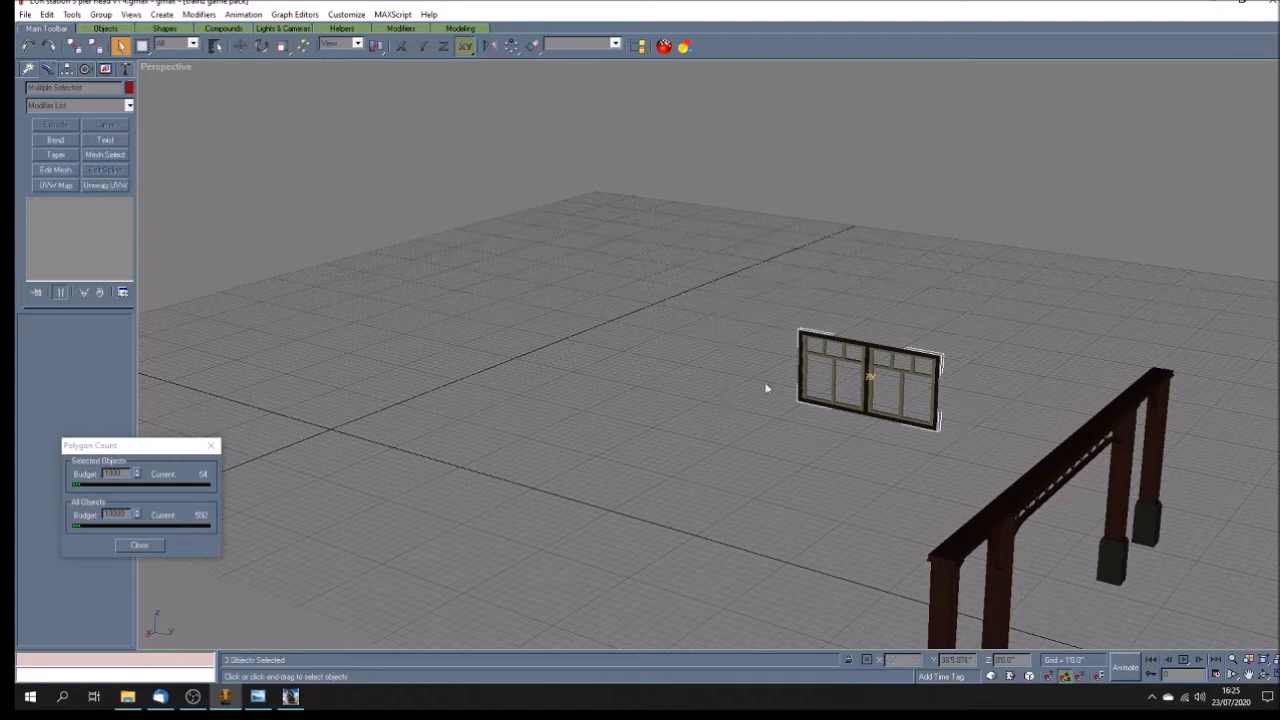
{"action": "left_click", "coordinate": [101, 14]}
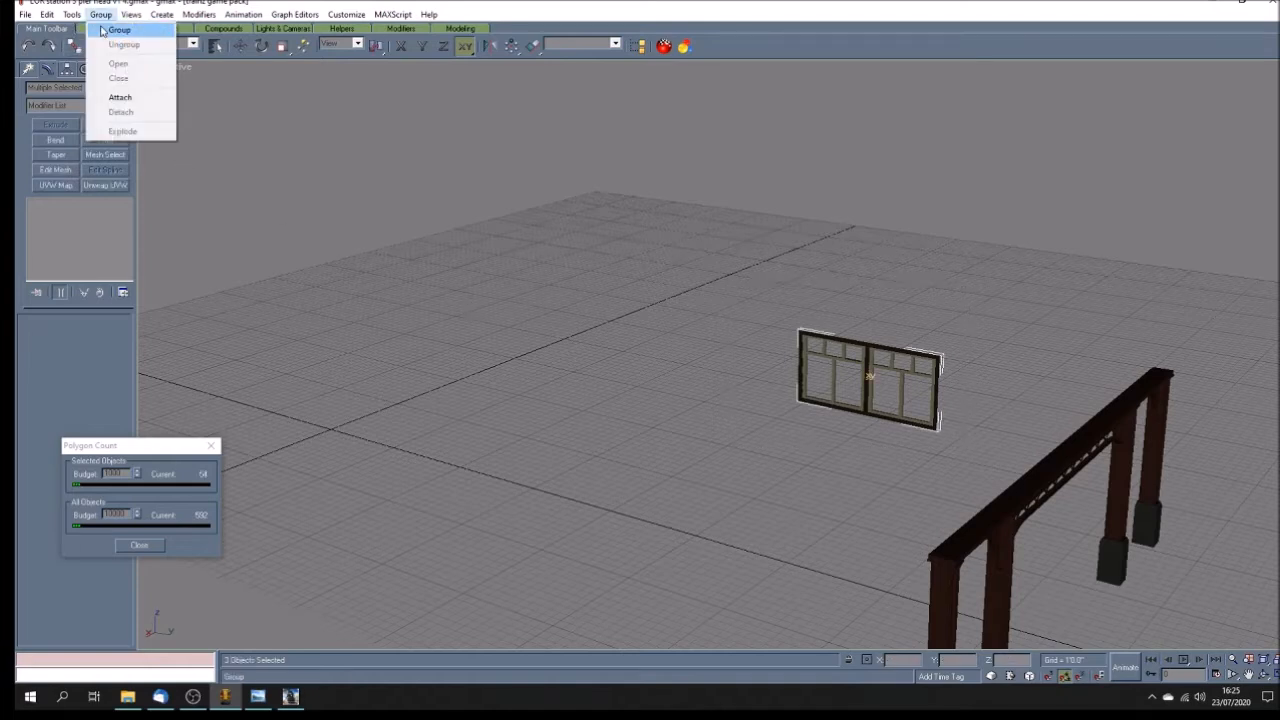
{"action": "left_click", "coordinate": [115, 29]}
{"action": "left_click", "coordinate": [616, 366]}
Step: Save the scene with the window group and viaduct support as window and support bits.gmax in the liverpool overhead folder
{"action": "left_click", "coordinate": [994, 526]}
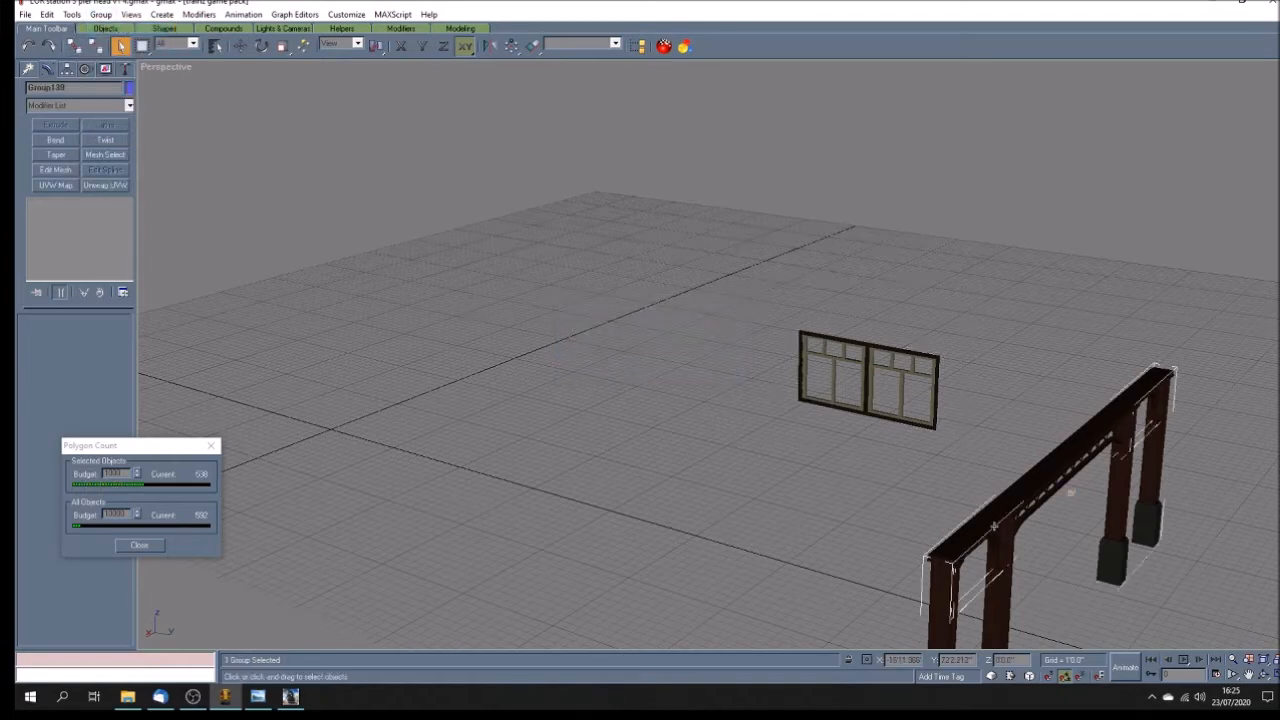
{"action": "left_click", "coordinate": [615, 493]}
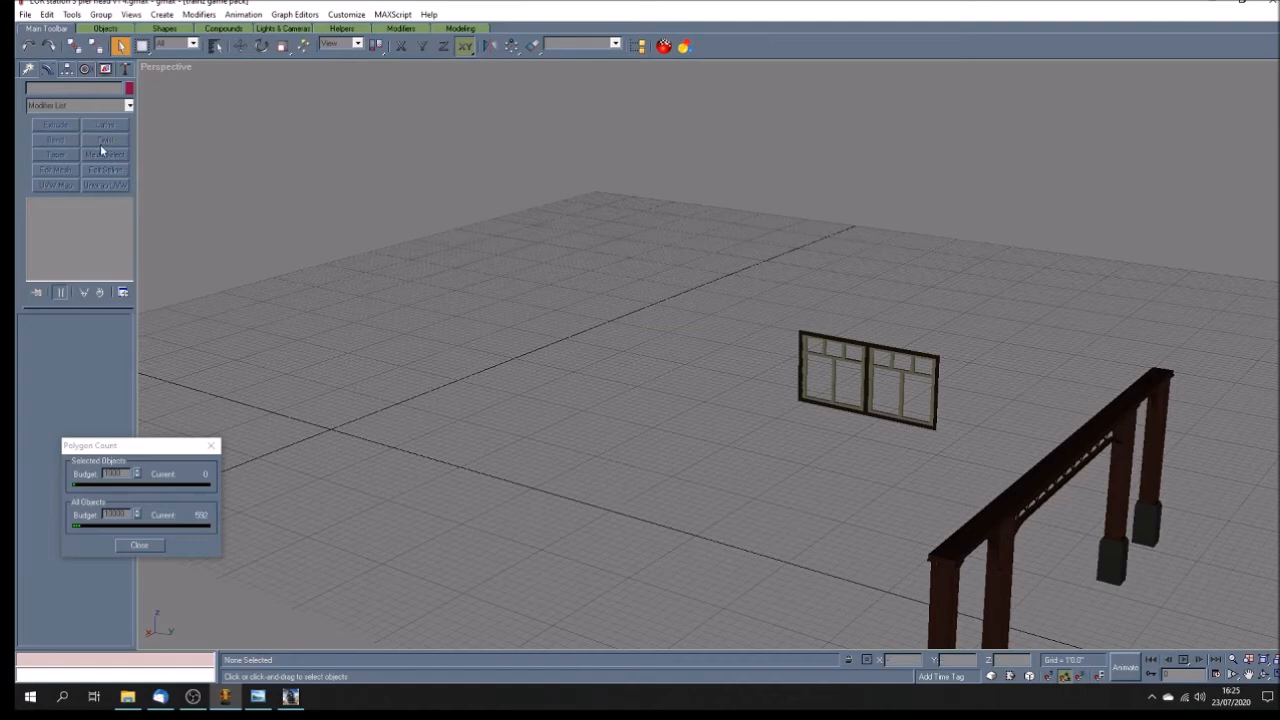
{"action": "left_click", "coordinate": [24, 14]}
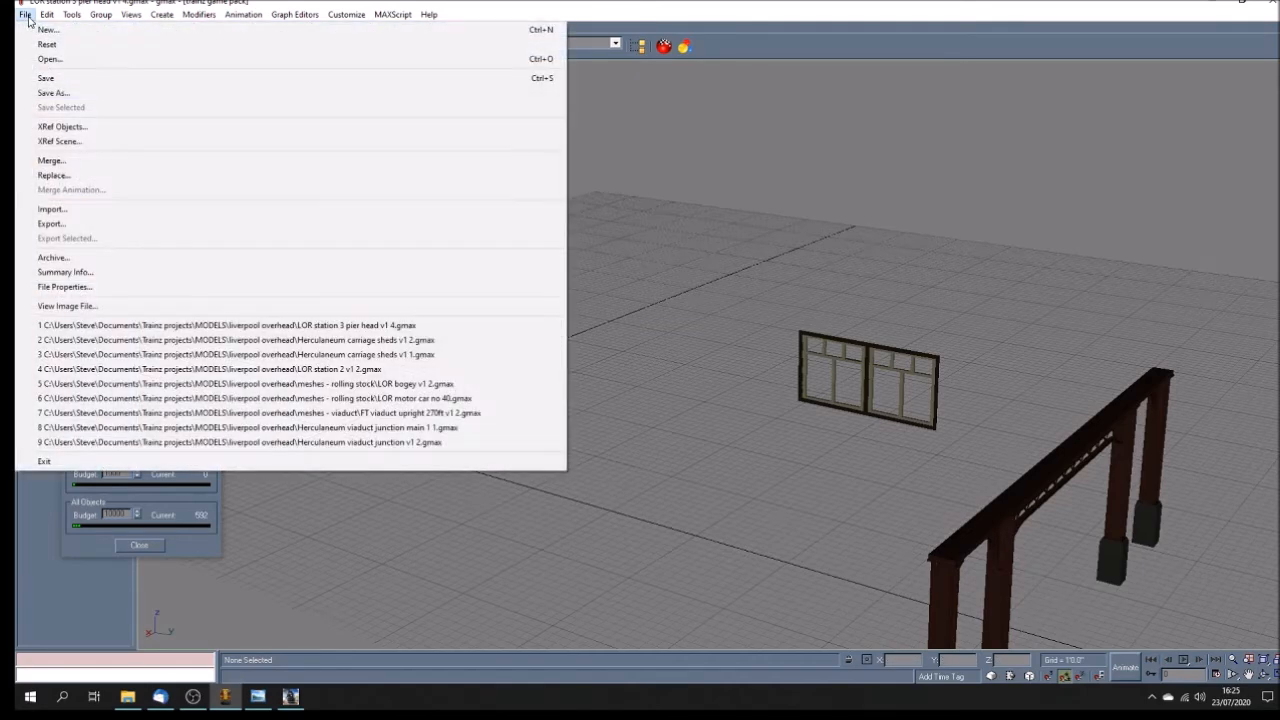
{"action": "left_click", "coordinate": [55, 93]}
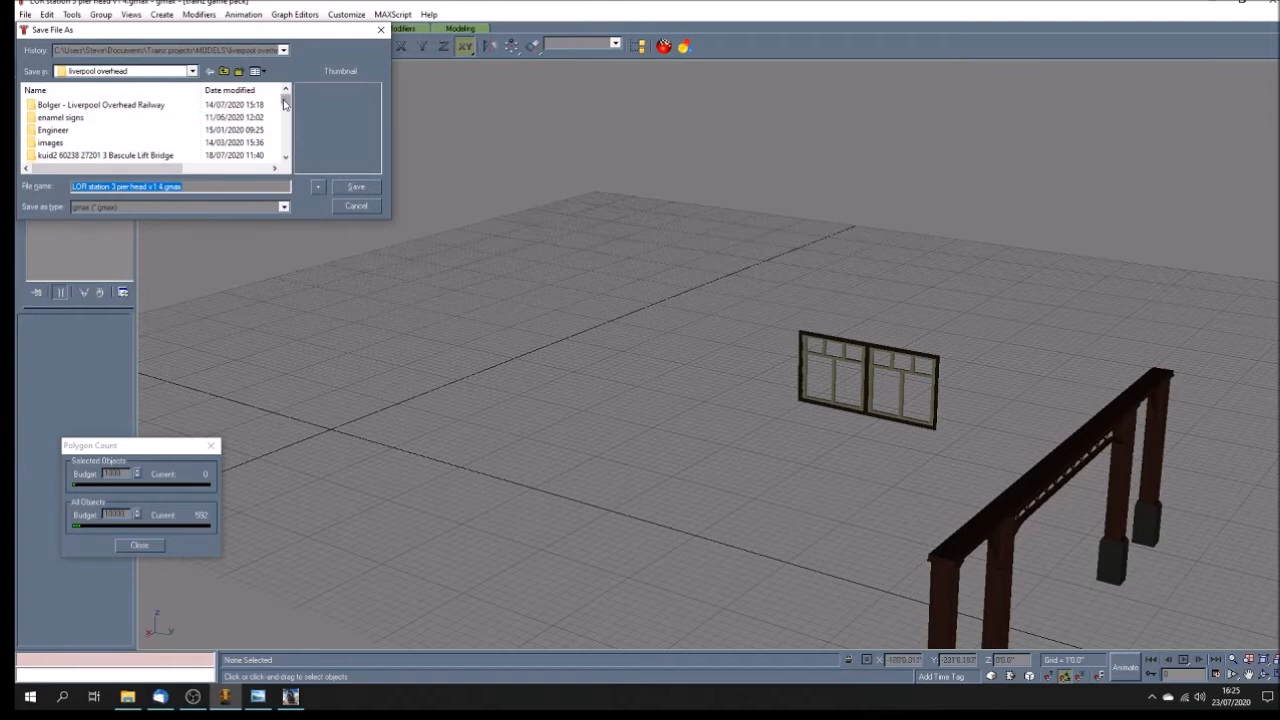
{"action": "left_click_drag", "start_coordinate": [284, 104], "coordinate": [283, 116]}
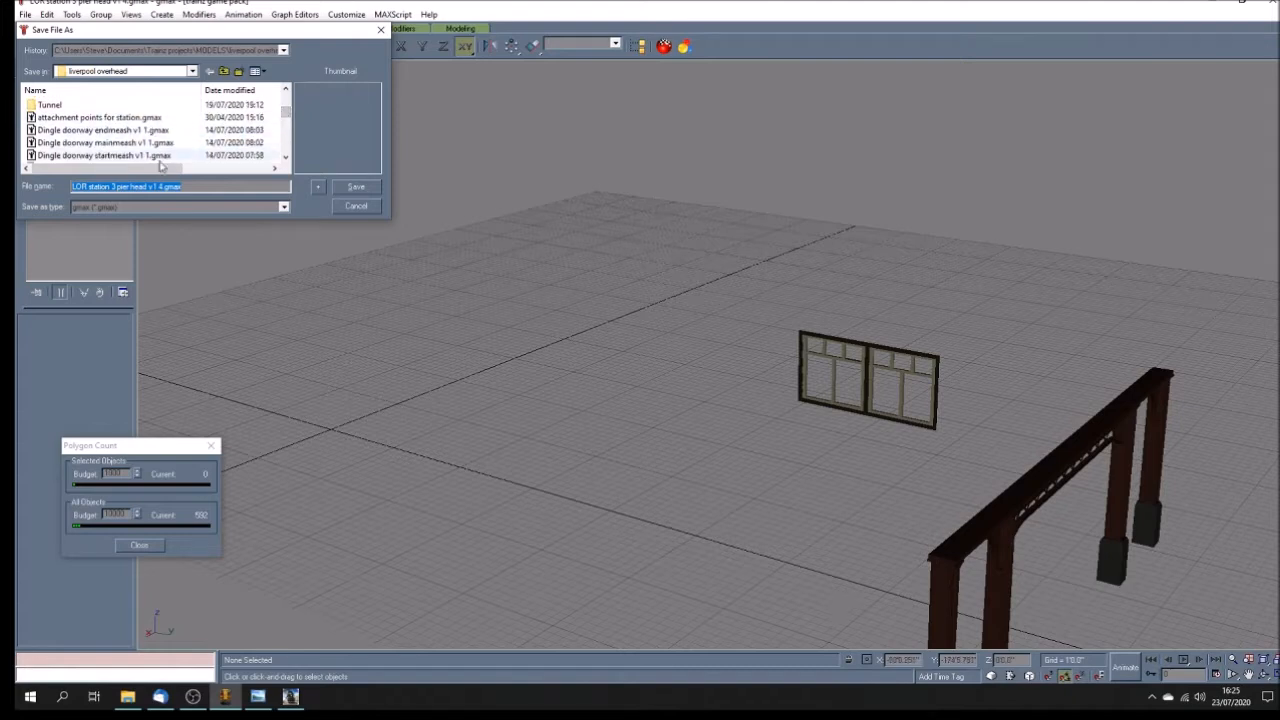
{"action": "left_click_drag", "start_coordinate": [163, 186], "coordinate": [57, 181]}
{"action": "type", "text": "v"}
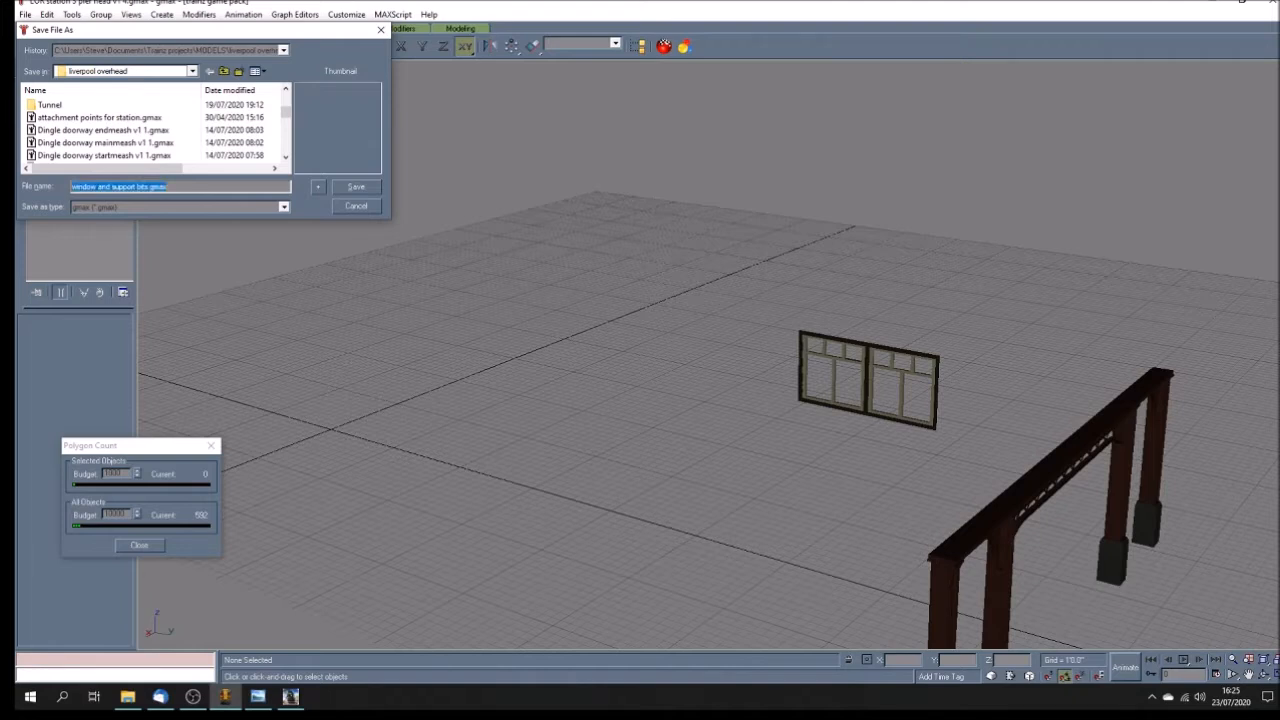
{"action": "key", "text": "Return"}
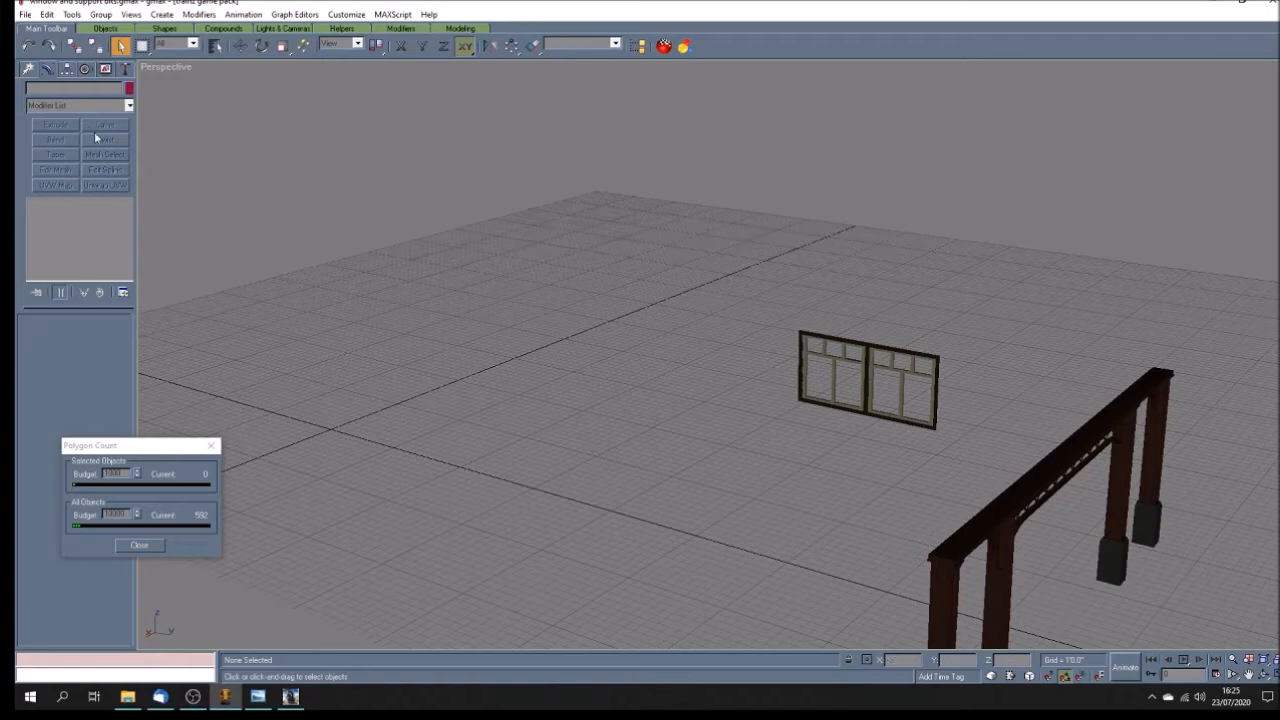
Step: Reopen Herculaneum carriage sheds v1 2.gmax and start a file merge, browsing to the MODELS folder under Trainz projects in Documents
{"action": "left_click", "coordinate": [26, 15]}
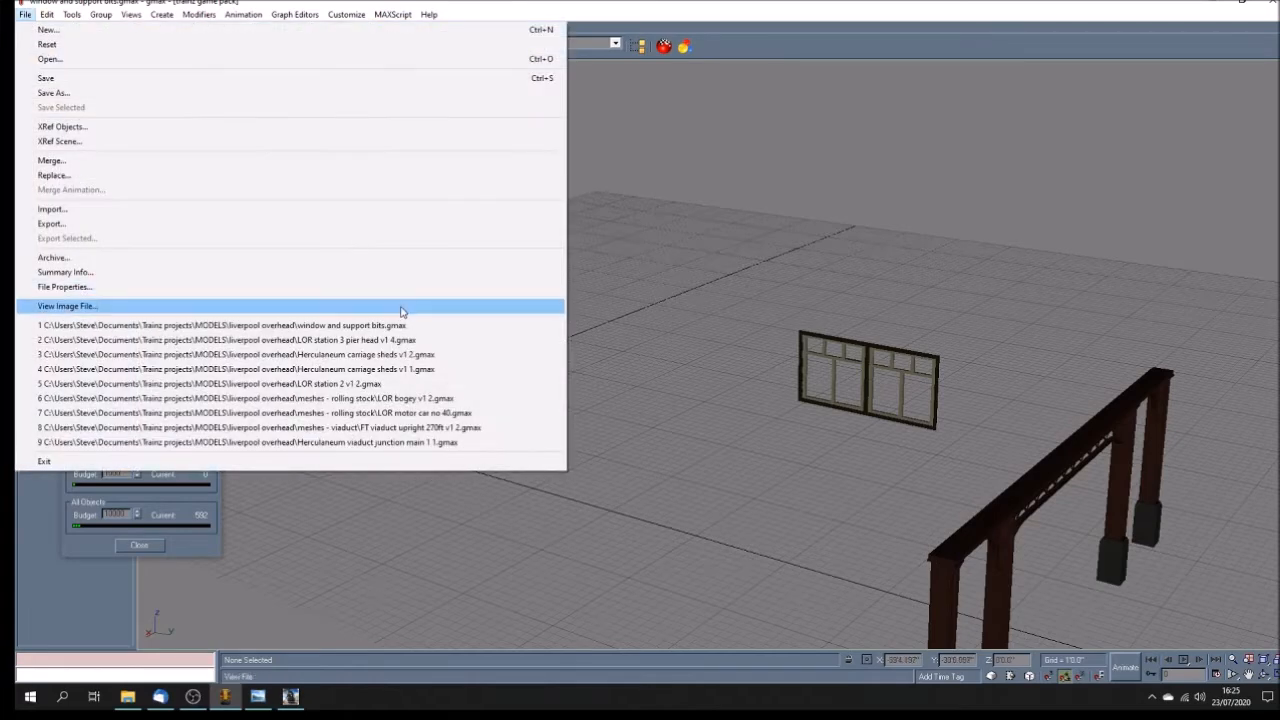
{"action": "left_click", "coordinate": [410, 355]}
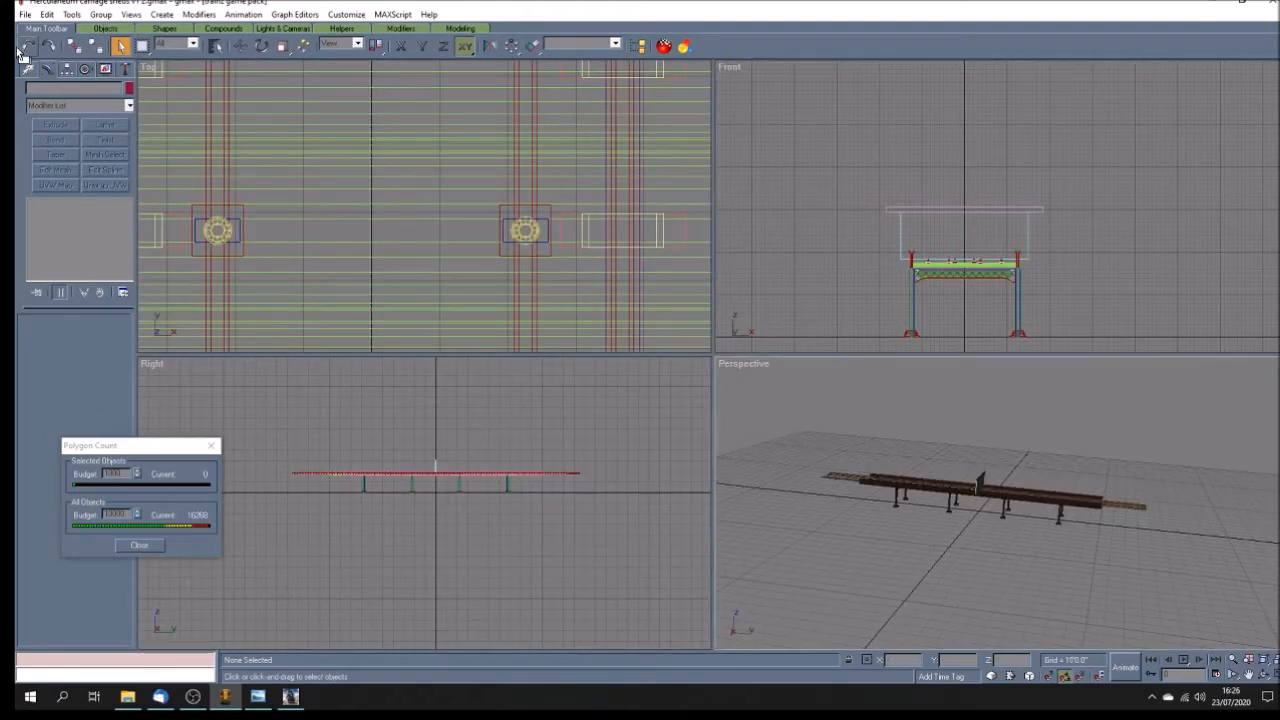
{"action": "left_click", "coordinate": [26, 15]}
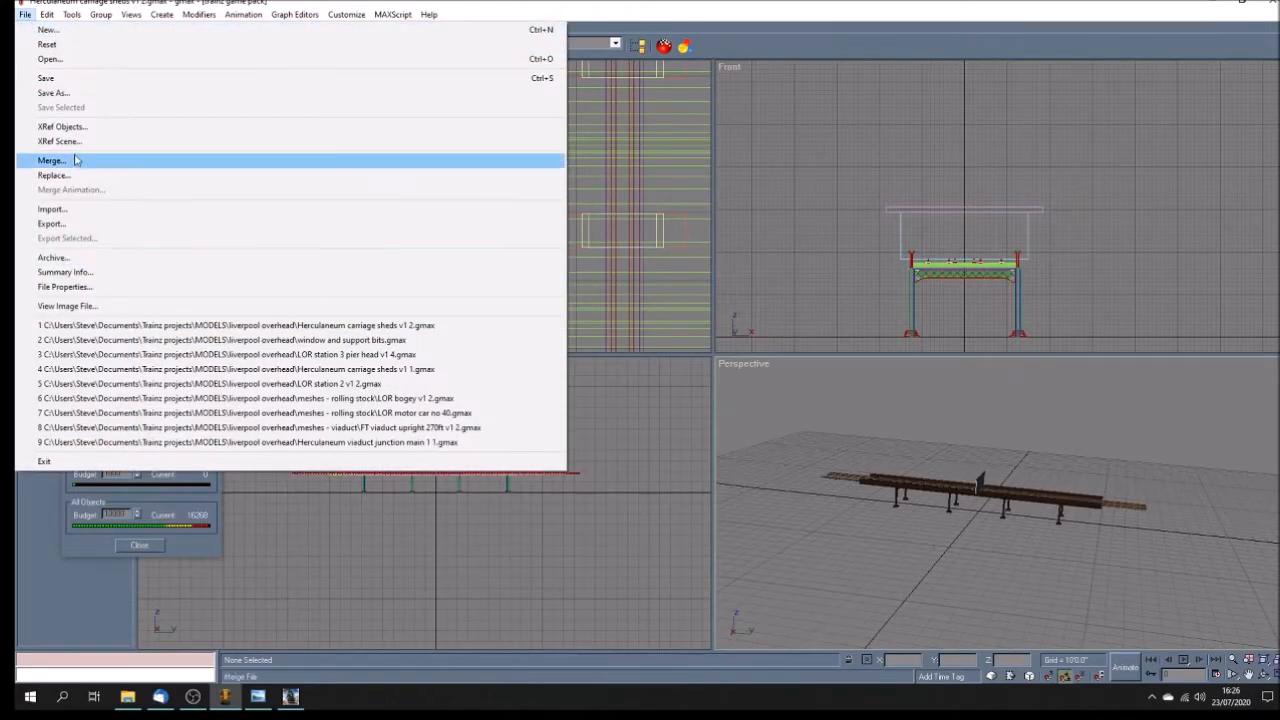
{"action": "left_click", "coordinate": [155, 161]}
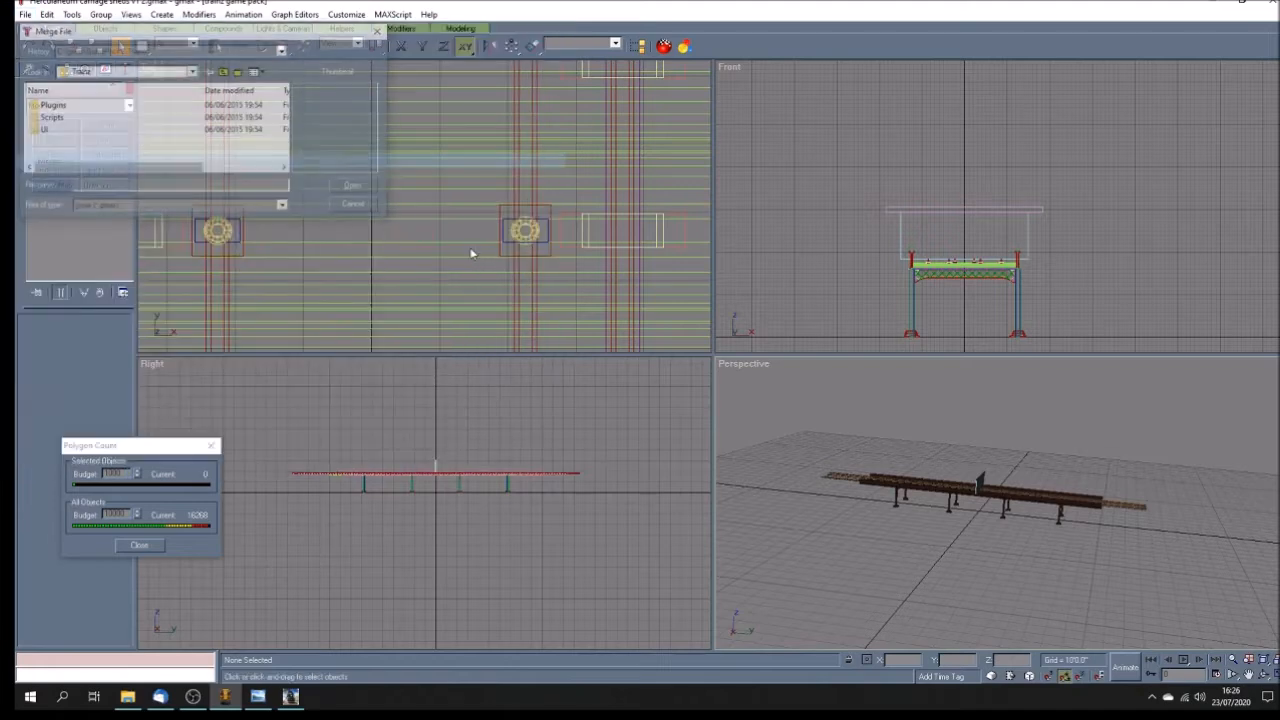
{"action": "left_click", "coordinate": [192, 71]}
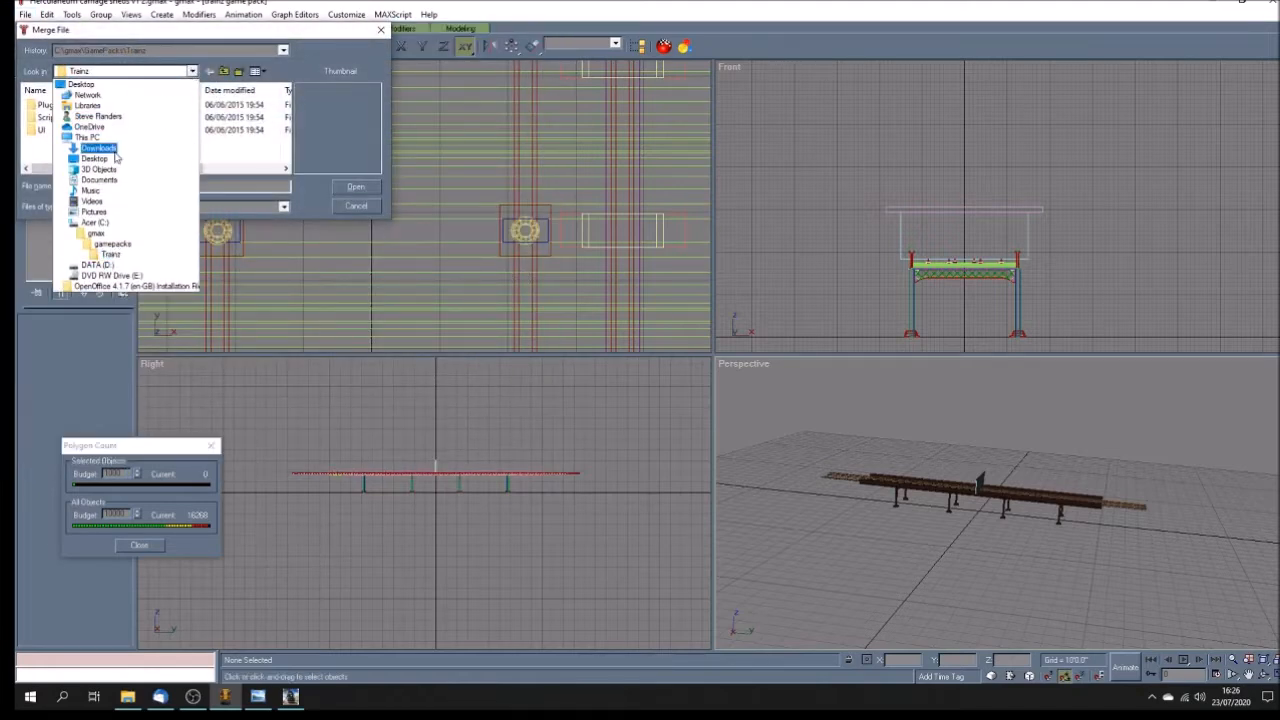
{"action": "left_click", "coordinate": [99, 179]}
{"action": "left_click_drag", "start_coordinate": [285, 101], "coordinate": [285, 145]}
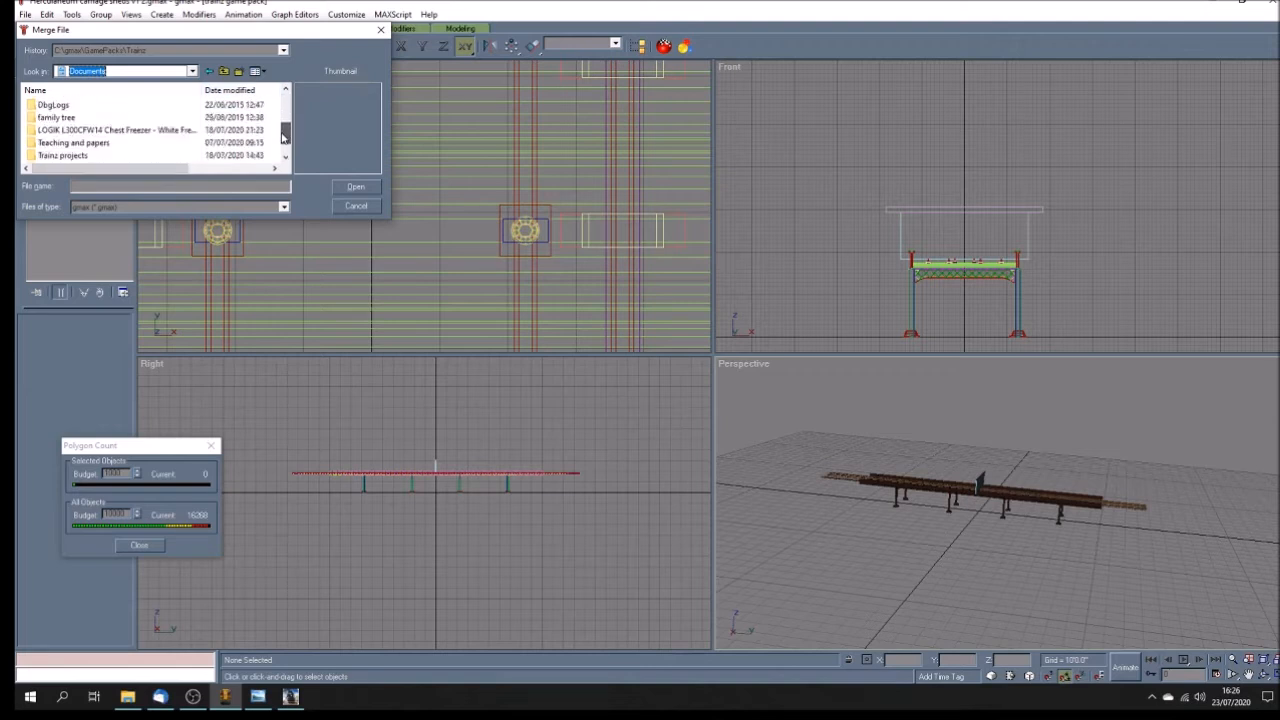
{"action": "double_click", "coordinate": [66, 155]}
{"action": "scroll", "coordinate": [66, 155], "scroll_direction": "down", "scroll_amount": 5}
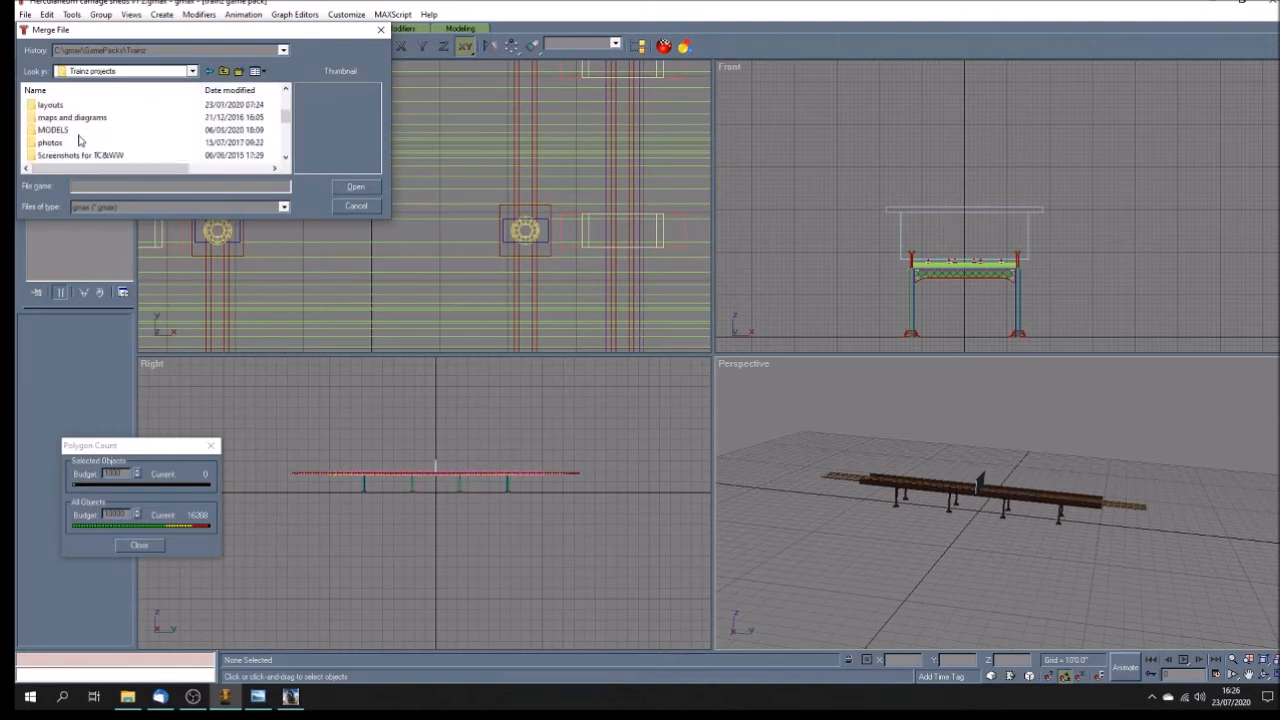
{"action": "scroll", "coordinate": [66, 146], "scroll_direction": "up", "scroll_amount": 1}
{"action": "double_click", "coordinate": [115, 130]}
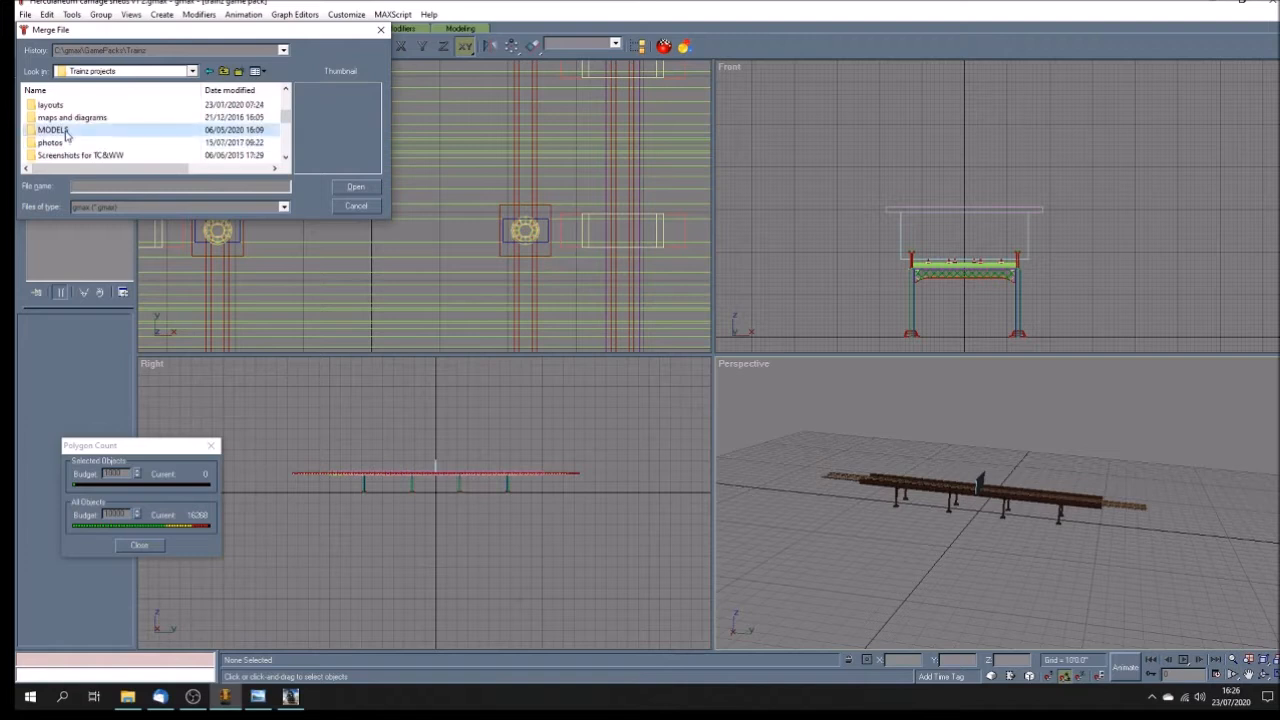
Step: Choose window and support bits.gmax from the liverpool overhead folder as the file to merge
{"action": "scroll", "coordinate": [120, 133], "scroll_direction": "down", "scroll_amount": 6}
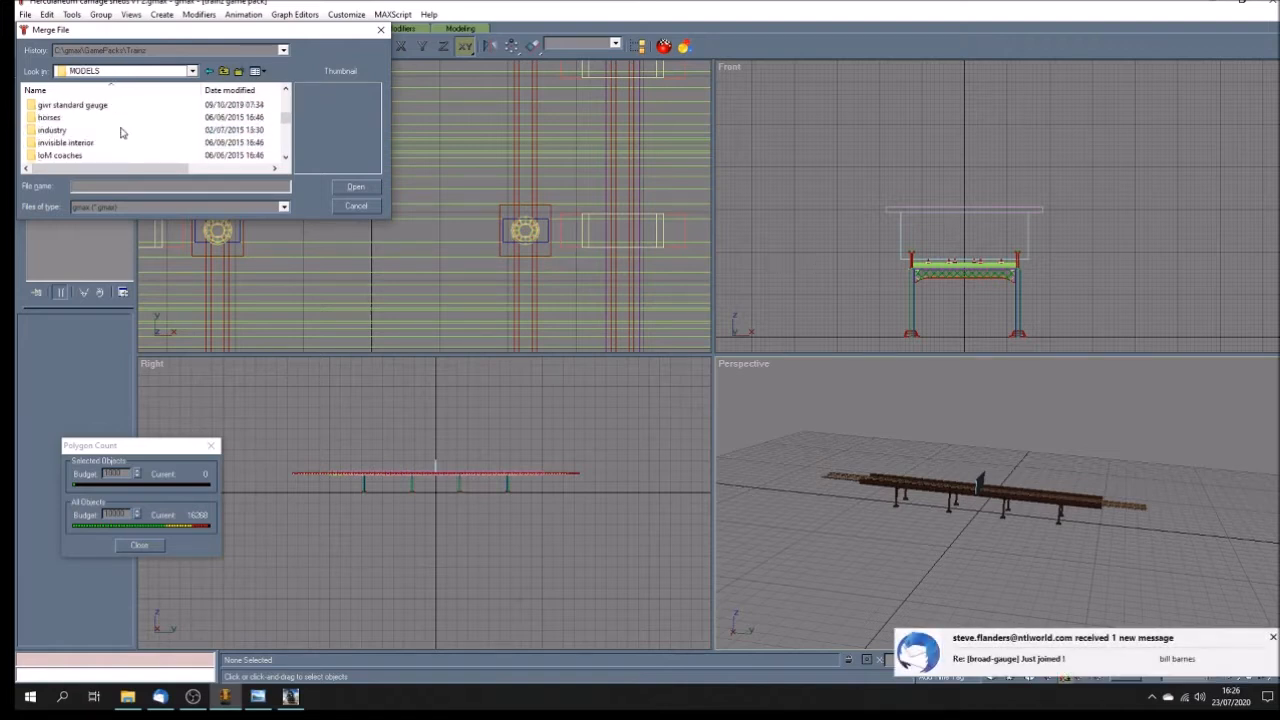
{"action": "scroll", "coordinate": [120, 133], "scroll_direction": "down", "scroll_amount": 1}
{"action": "scroll", "coordinate": [120, 133], "scroll_direction": "down", "scroll_amount": 1}
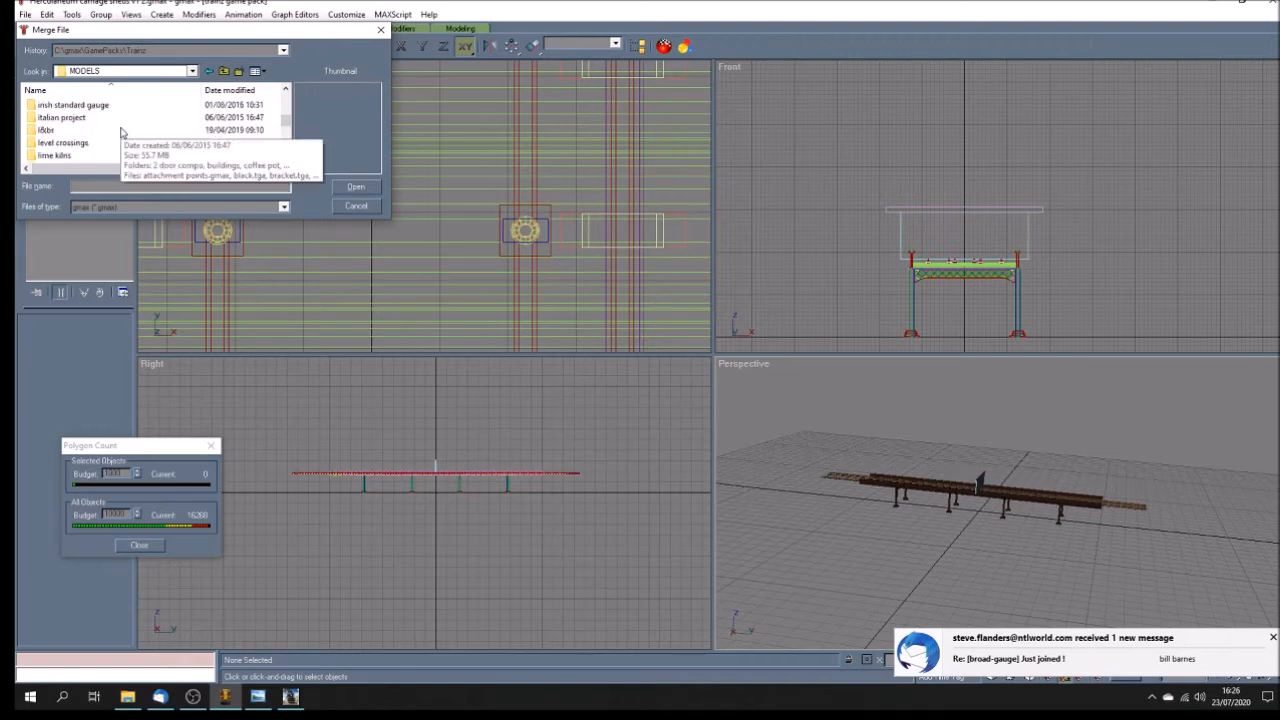
{"action": "scroll", "coordinate": [90, 143], "scroll_direction": "down", "scroll_amount": 2}
{"action": "double_click", "coordinate": [70, 130]}
{"action": "left_click", "coordinate": [1272, 636]}
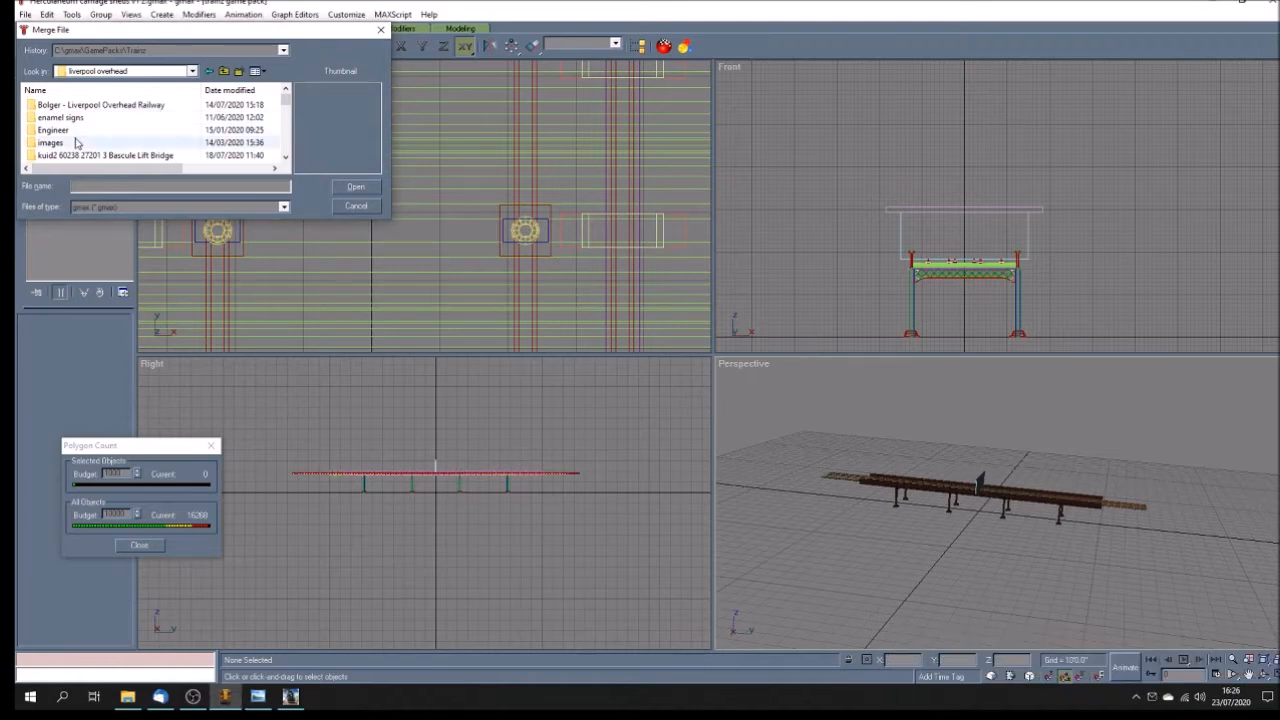
{"action": "left_click_drag", "start_coordinate": [286, 103], "coordinate": [284, 153]}
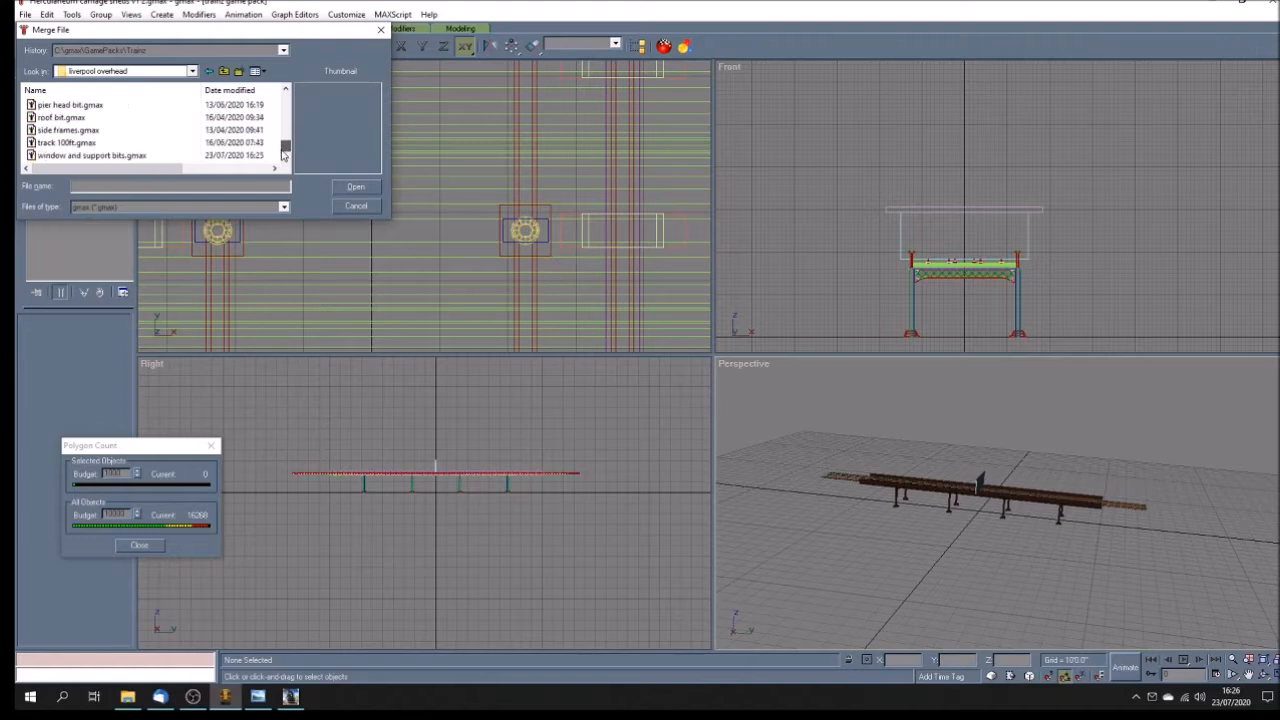
{"action": "left_click", "coordinate": [95, 155]}
{"action": "left_click", "coordinate": [366, 191]}
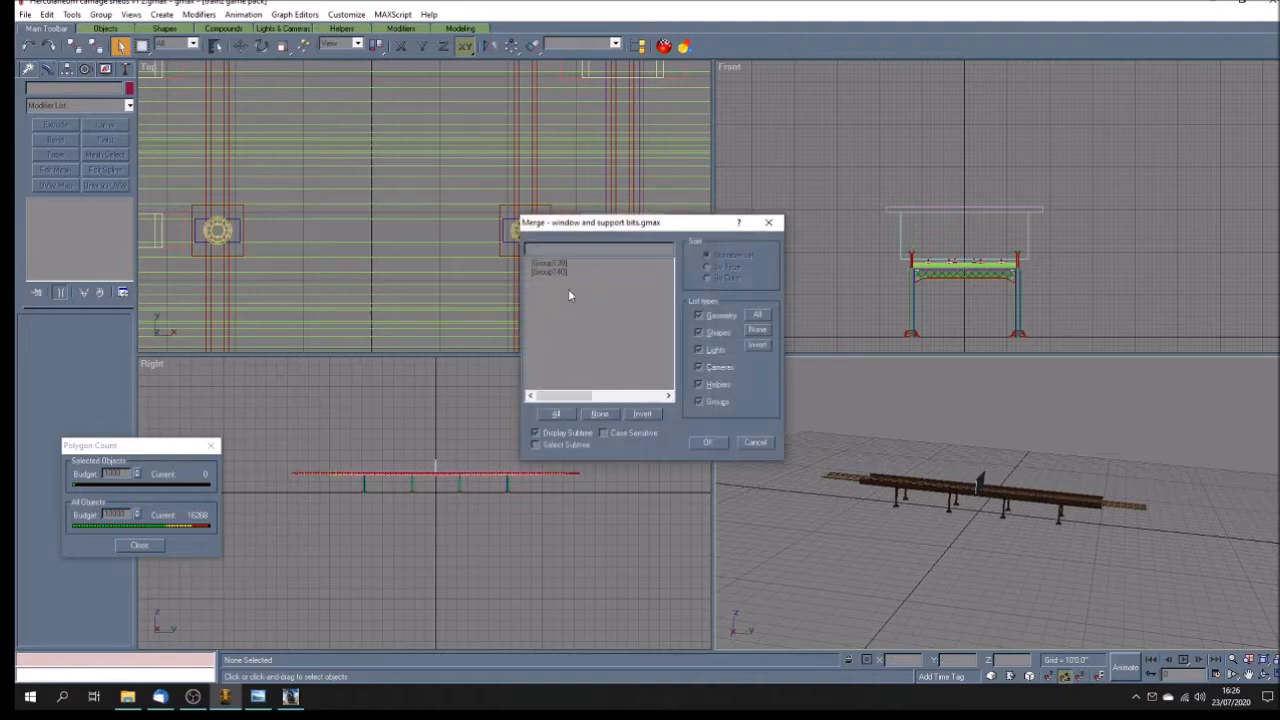
Step: Merge both groups into the scene, using the scene material for all duplicate material names
{"action": "left_click", "coordinate": [550, 414]}
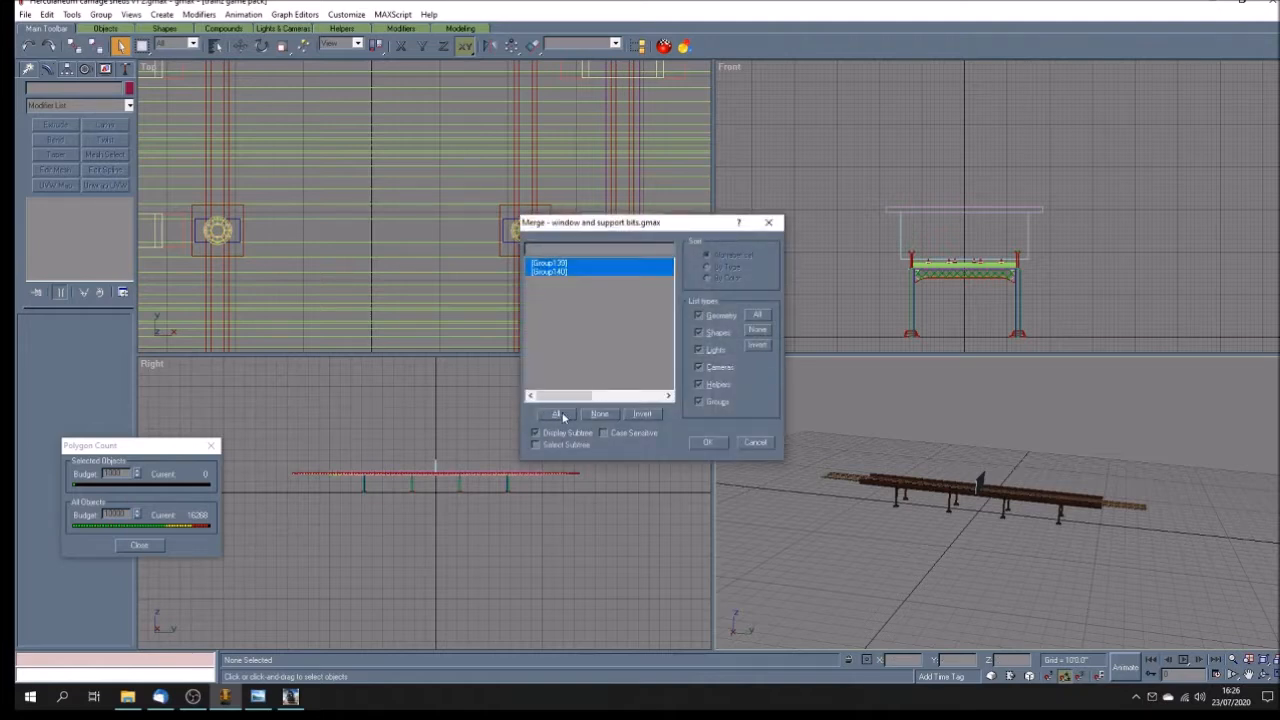
{"action": "left_click", "coordinate": [707, 442]}
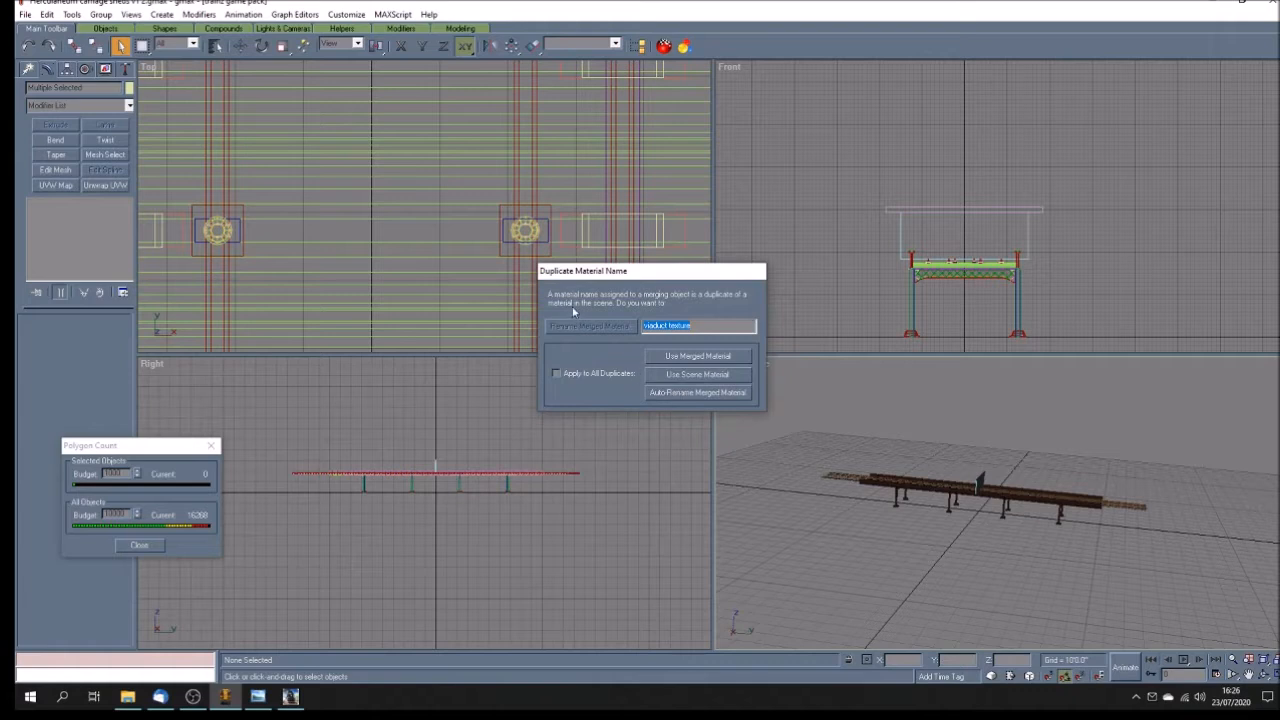
{"action": "left_click", "coordinate": [555, 373]}
{"action": "left_click", "coordinate": [709, 376]}
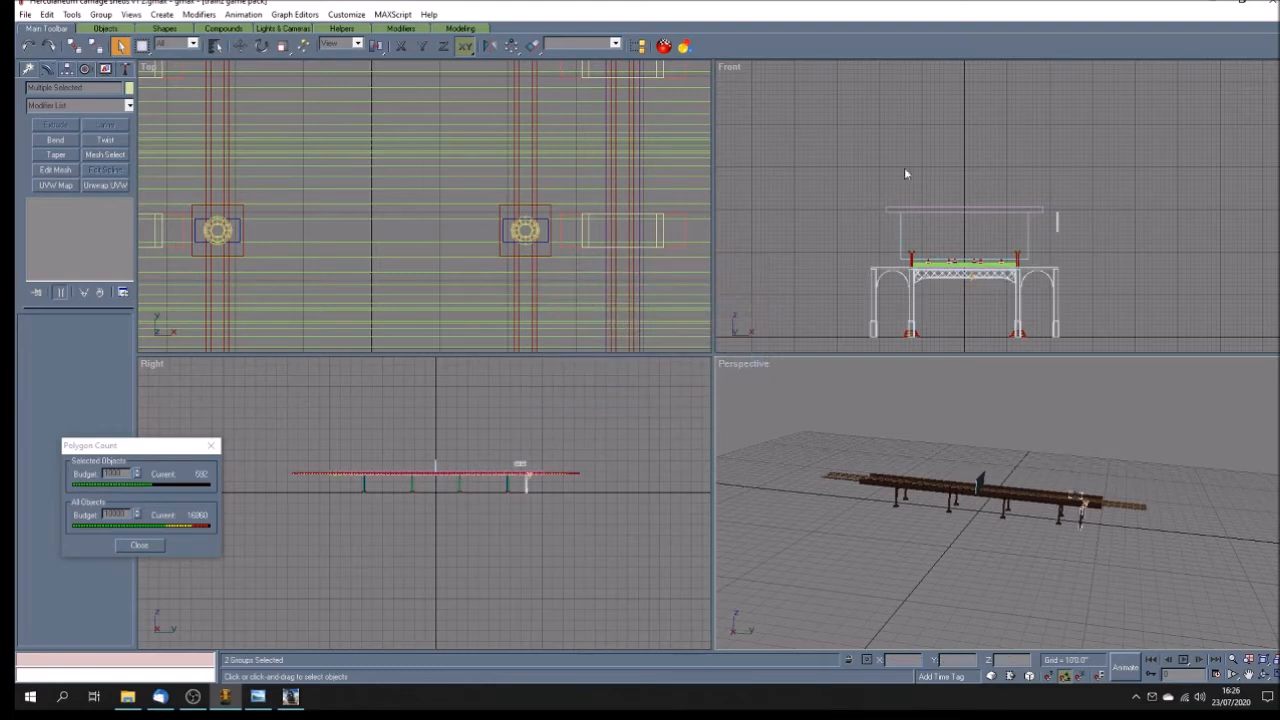
Step: Show the scene's materials in the Material Navigator without their maps and move the navigator window clear of the model
{"action": "left_click", "coordinate": [684, 47]}
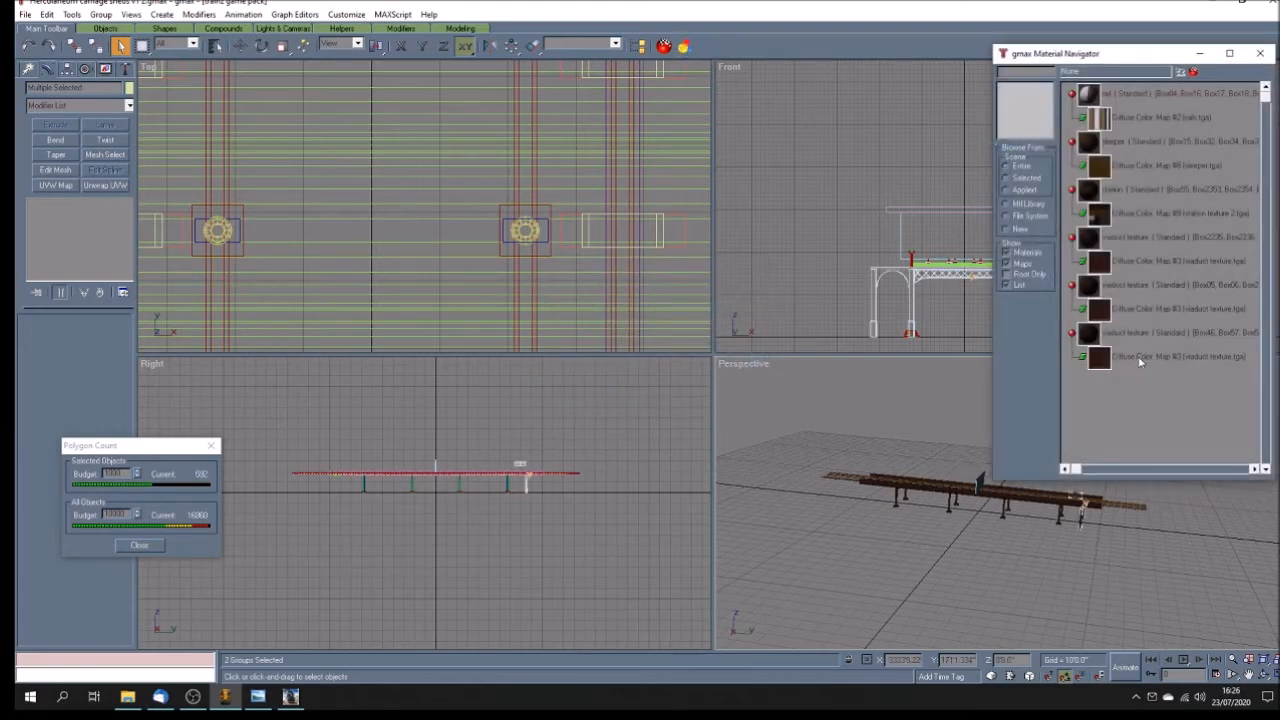
{"action": "left_click", "coordinate": [1007, 264]}
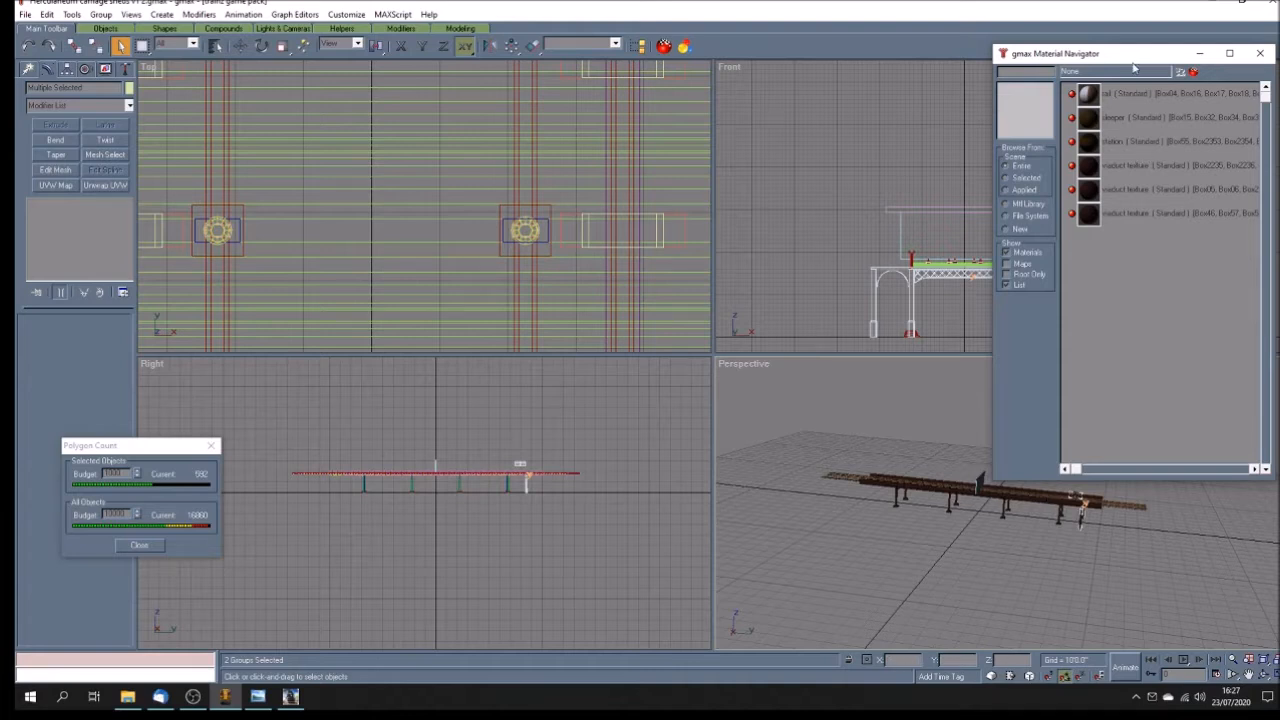
{"action": "left_click_drag", "start_coordinate": [1133, 61], "coordinate": [1106, 37]}
Step: Examine the merged window group and support beside the viaduct in an enlarged perspective view and compare them with the Herculaneum dock photo
{"action": "left_click", "coordinate": [1248, 674]}
{"action": "left_click_drag", "start_coordinate": [1018, 534], "coordinate": [913, 532]}
{"action": "key", "text": "w"}
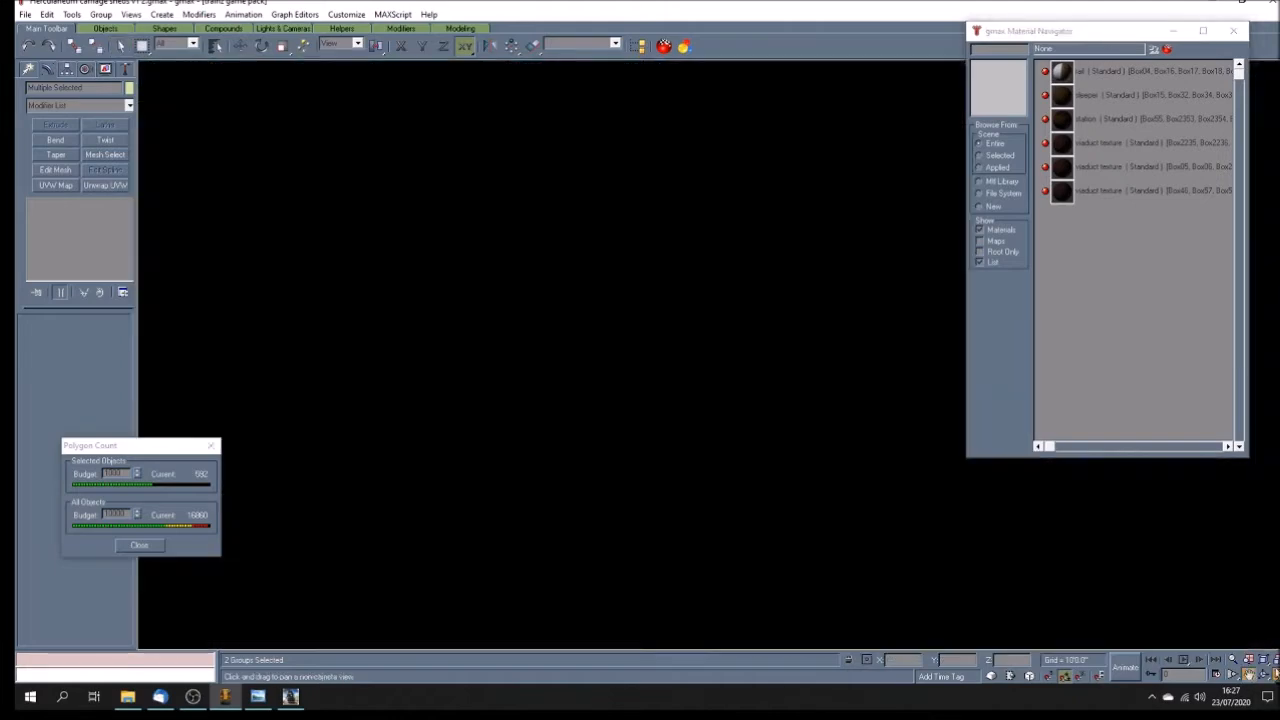
{"action": "scroll", "coordinate": [646, 419], "scroll_direction": "up", "scroll_amount": 1}
{"action": "scroll", "coordinate": [600, 385], "scroll_direction": "up", "scroll_amount": 3}
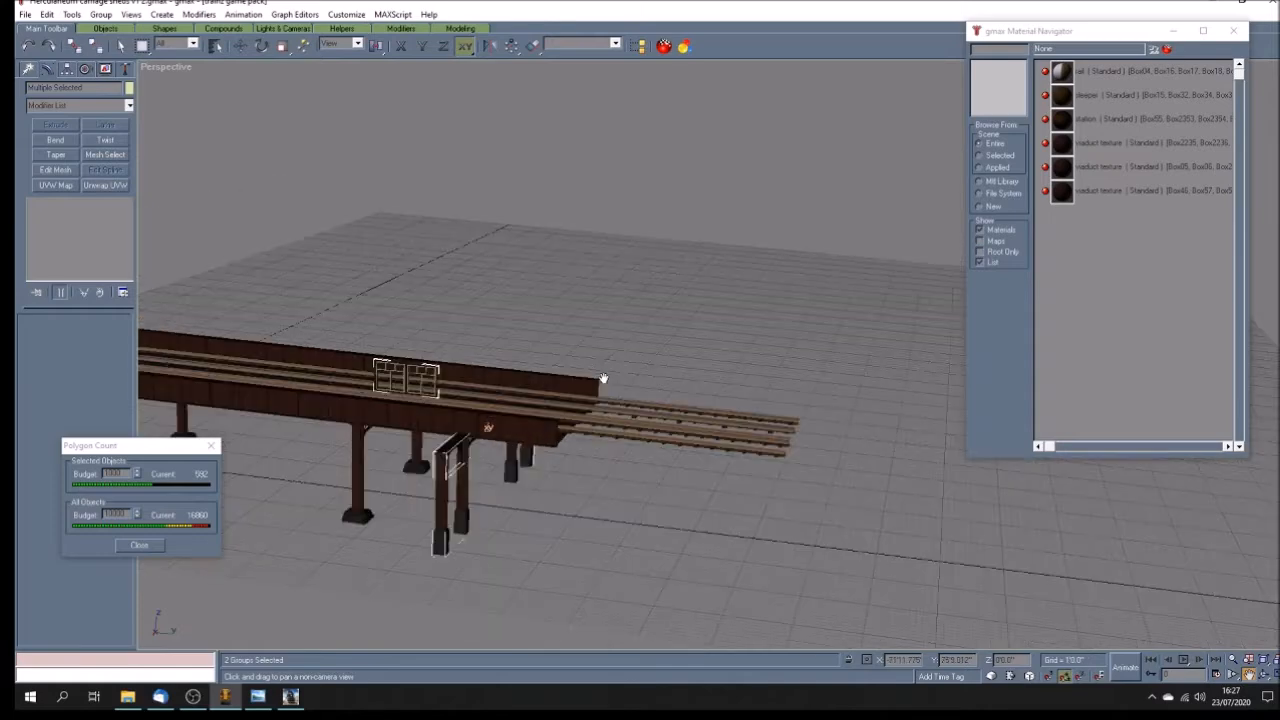
{"action": "left_click_drag", "start_coordinate": [495, 399], "coordinate": [652, 392]}
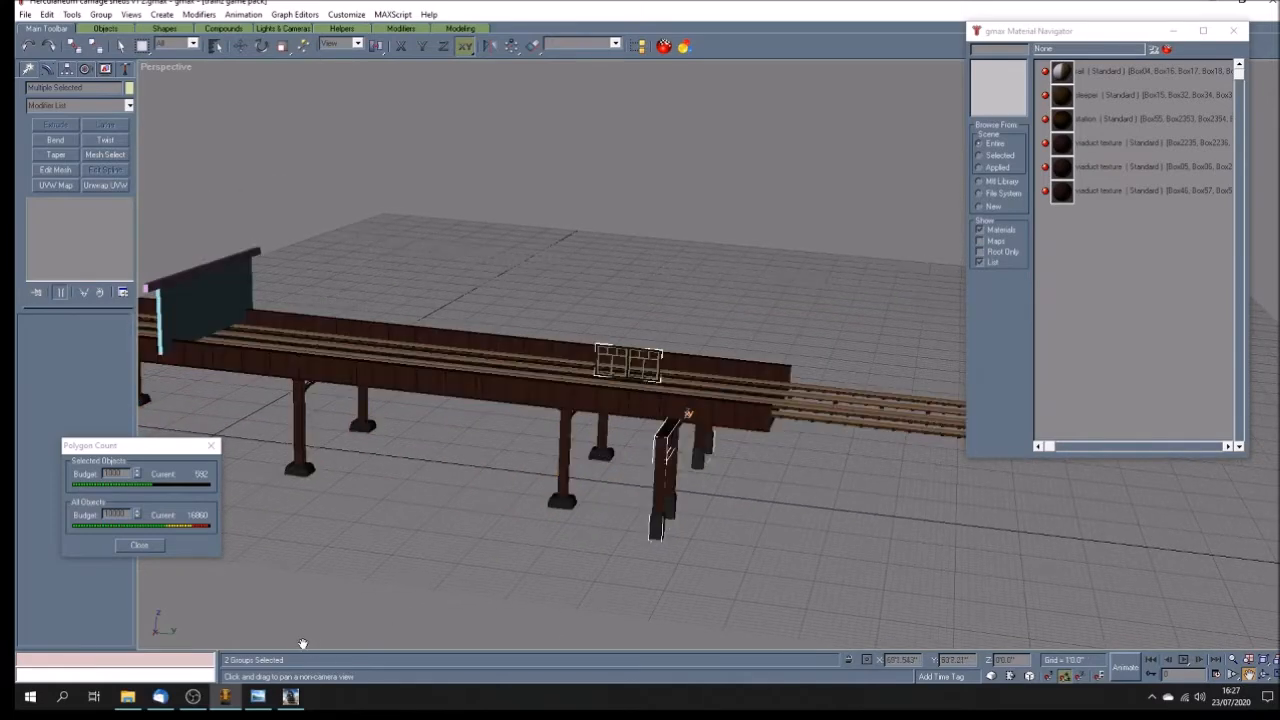
{"action": "left_click", "coordinate": [259, 697]}
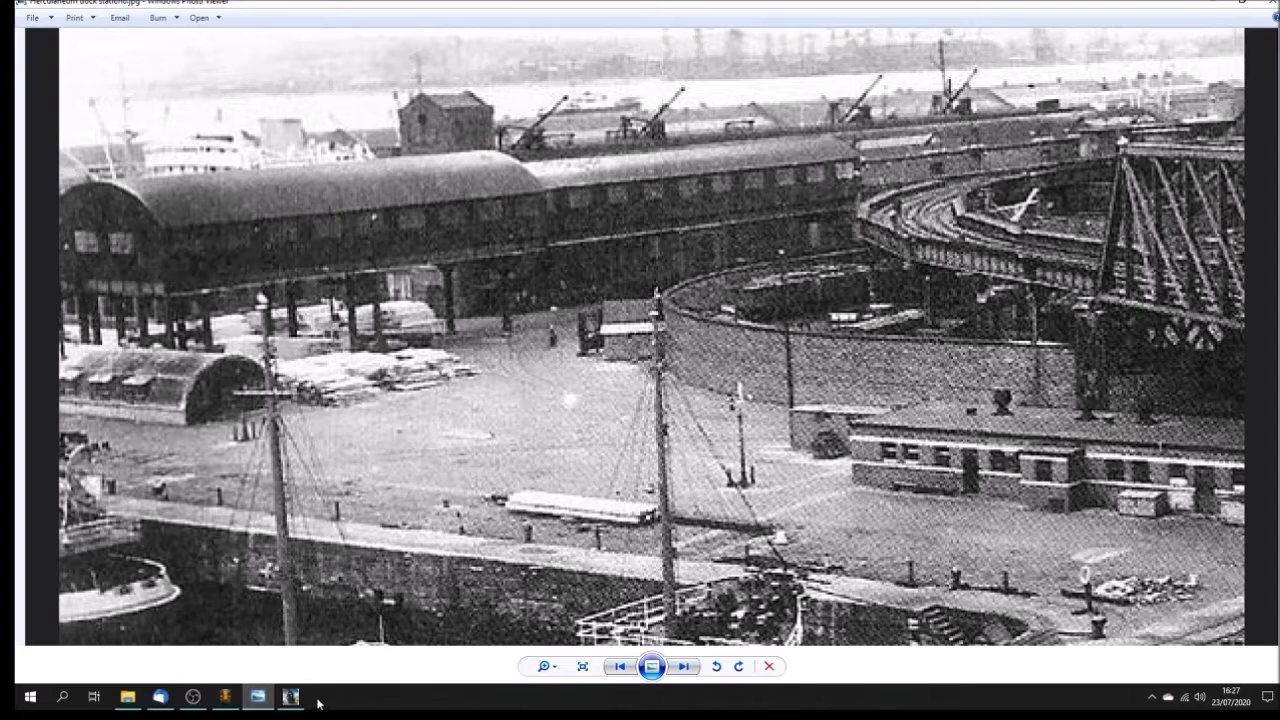
{"action": "left_click", "coordinate": [225, 697]}
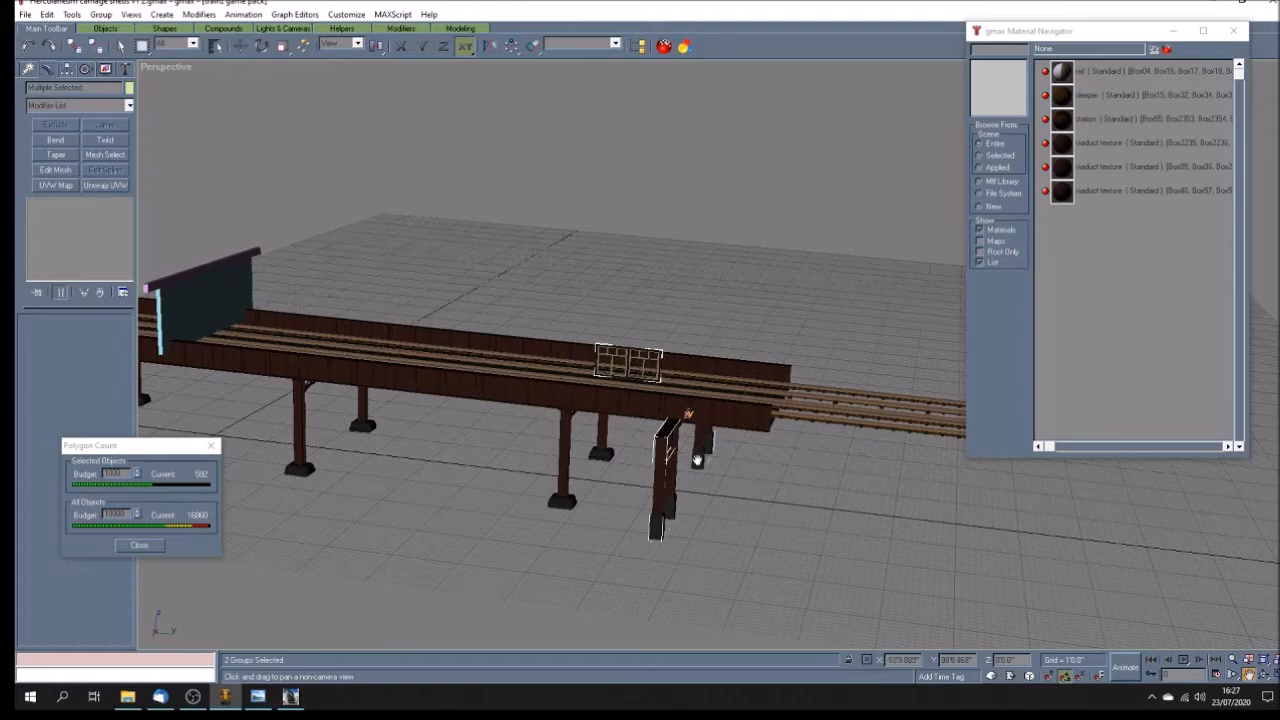
Step: Move the window group along the Y axis past the end of the viaduct deck, over the projecting track
{"action": "key", "text": "w"}
{"action": "left_click", "coordinate": [632, 362]}
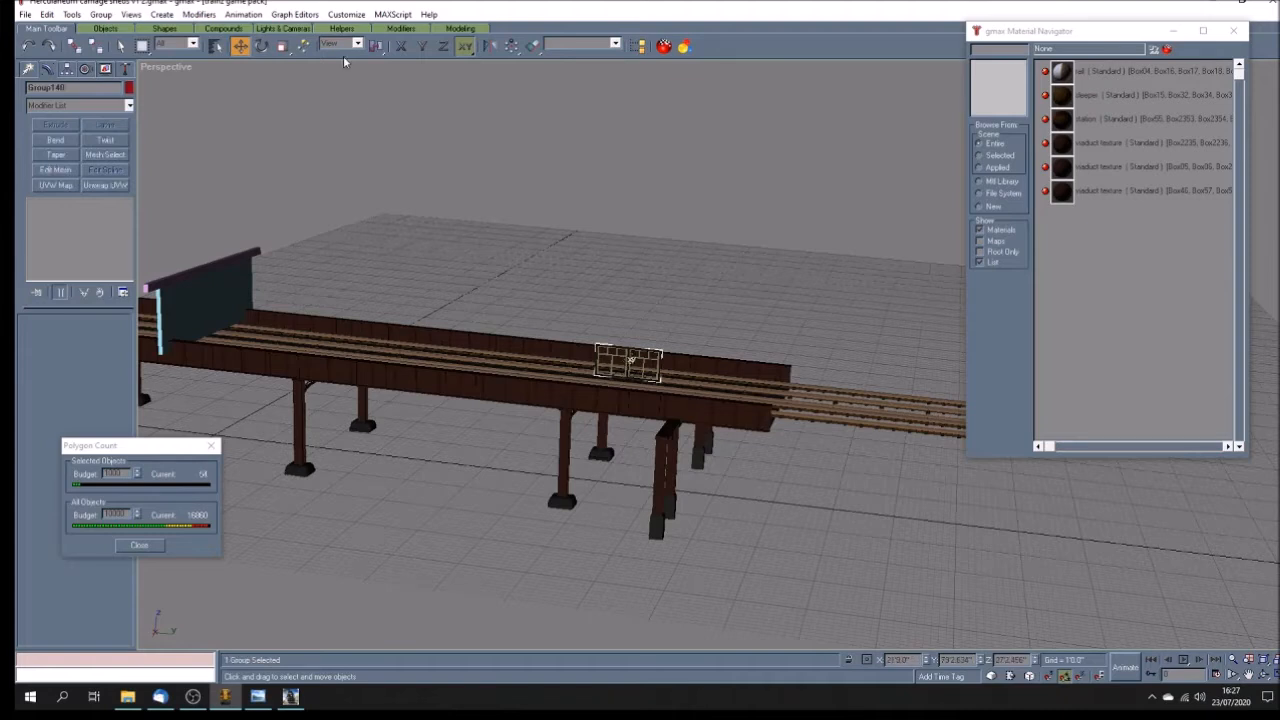
{"action": "left_click", "coordinate": [401, 46]}
{"action": "left_click", "coordinate": [422, 46]}
{"action": "left_click_drag", "start_coordinate": [623, 373], "coordinate": [215, 385]}
Step: Move the merged viaduct support along the Y axis past the upright panel to the nearest pair of legs, and consult the dock photo
{"action": "left_click", "coordinate": [664, 438]}
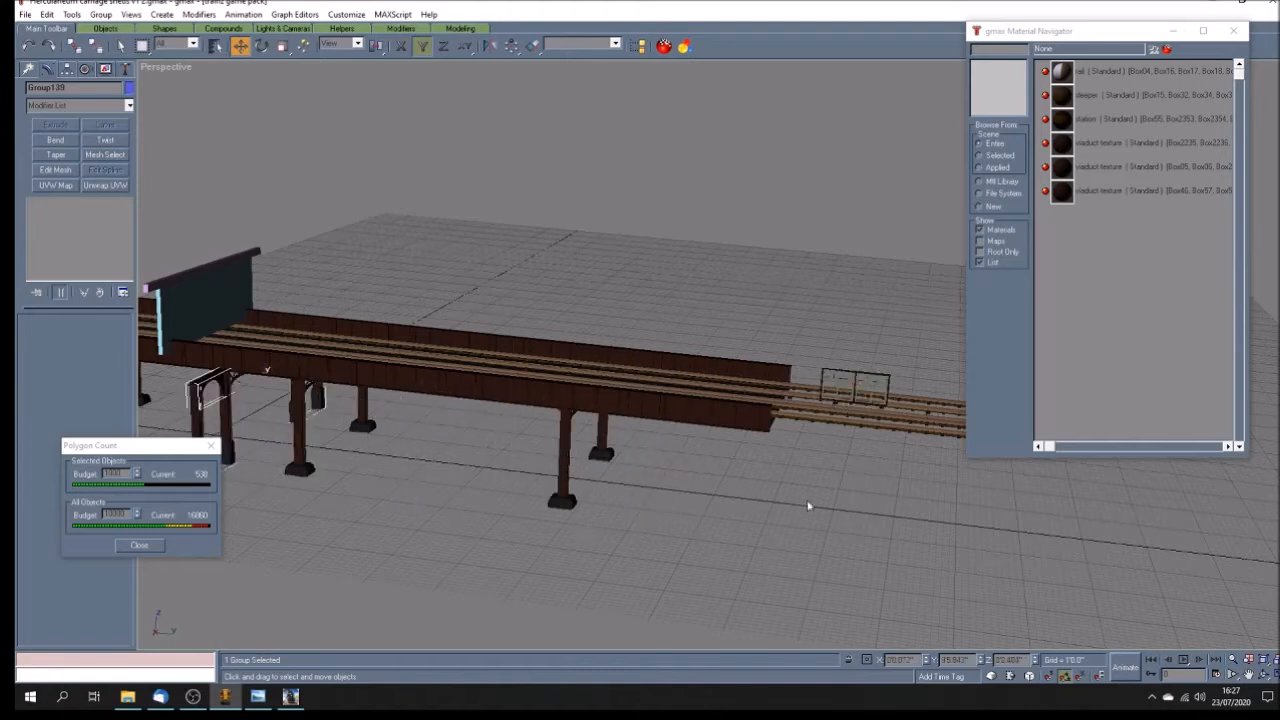
{"action": "scroll", "coordinate": [449, 402], "scroll_direction": "down", "scroll_amount": 5}
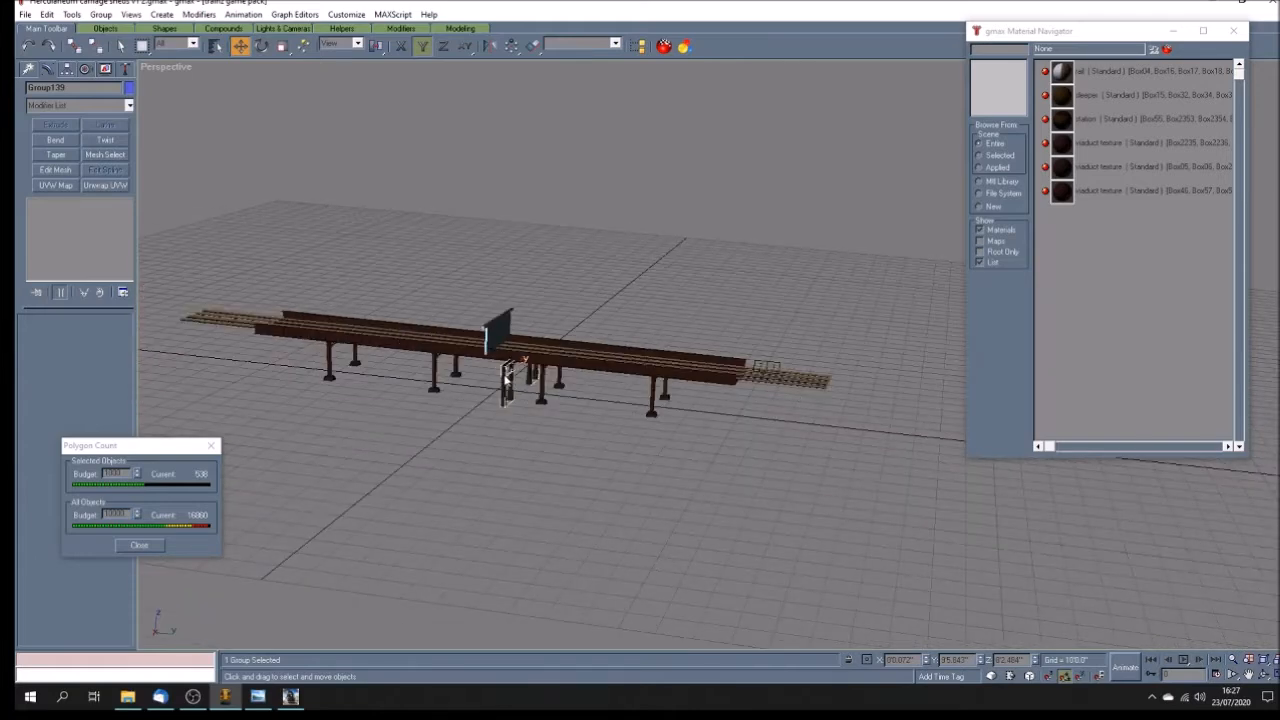
{"action": "left_click_drag", "start_coordinate": [507, 378], "coordinate": [410, 355]}
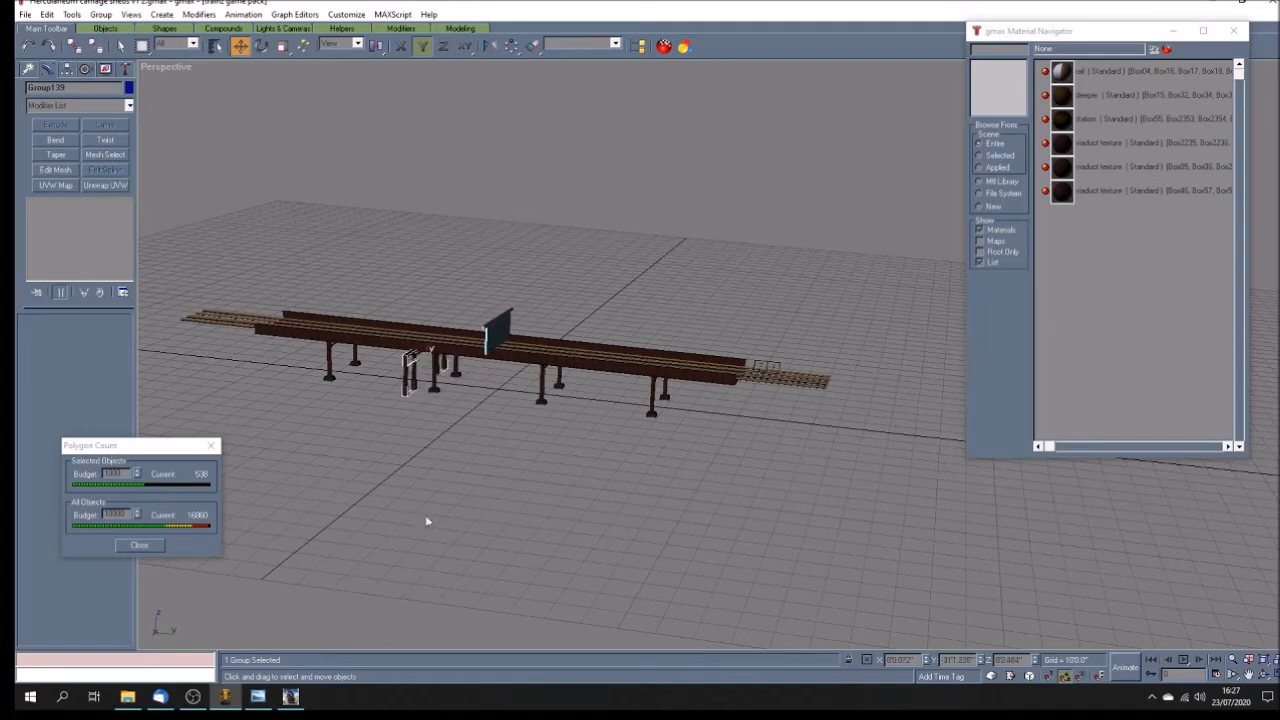
{"action": "left_click", "coordinate": [258, 696]}
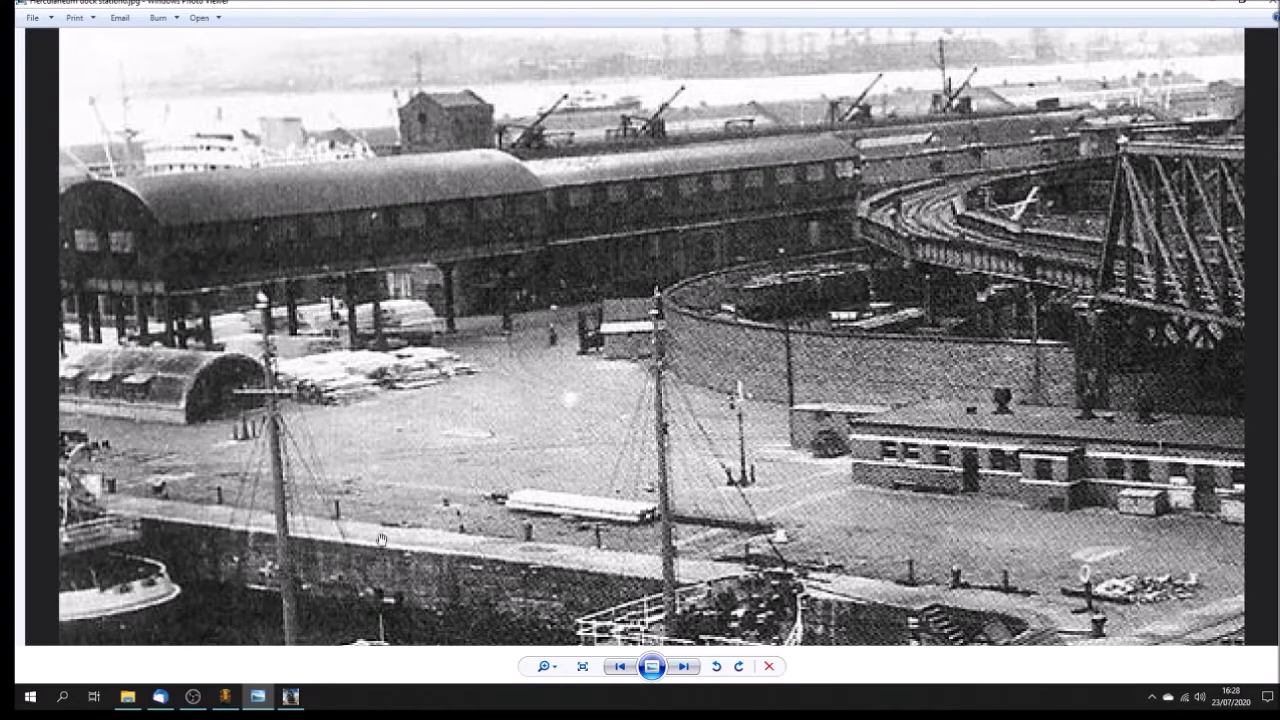
Step: Switch to gmax and move the arched support frame along the Y axis to the end of the viaduct deck
{"action": "left_click", "coordinate": [225, 696]}
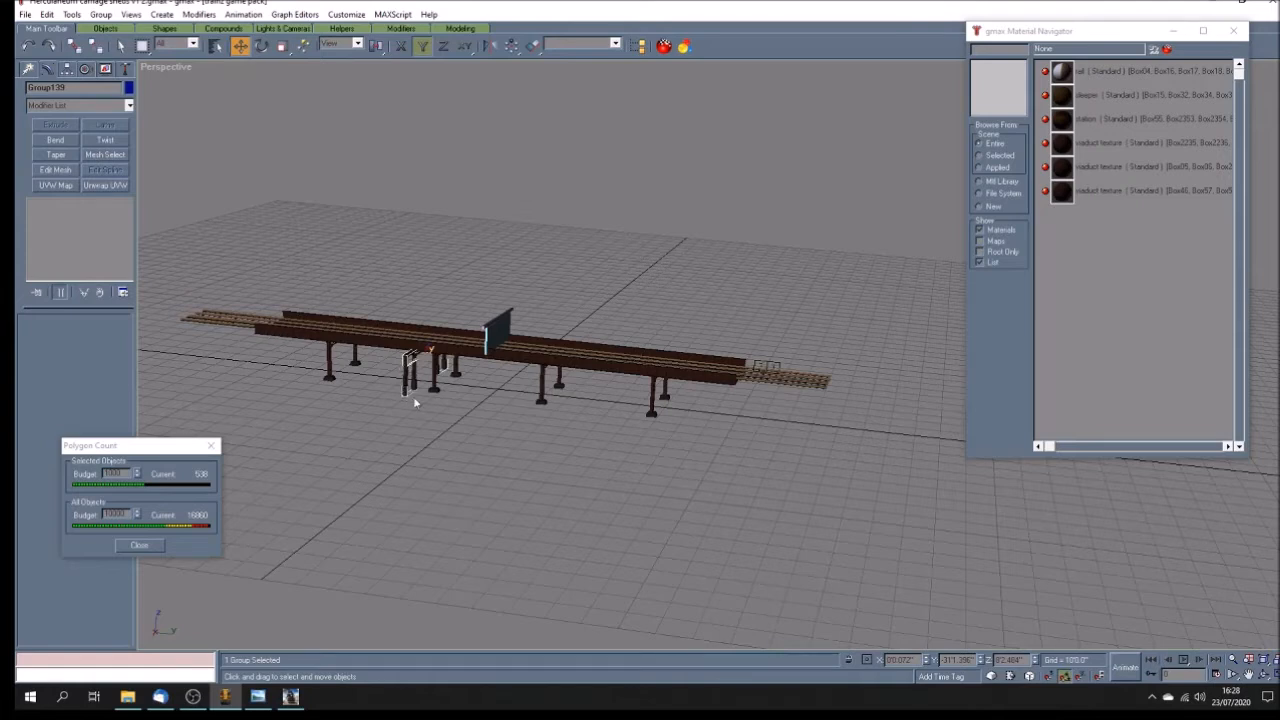
{"action": "left_click_drag", "start_coordinate": [410, 357], "coordinate": [255, 346]}
{"action": "left_click", "coordinate": [507, 469]}
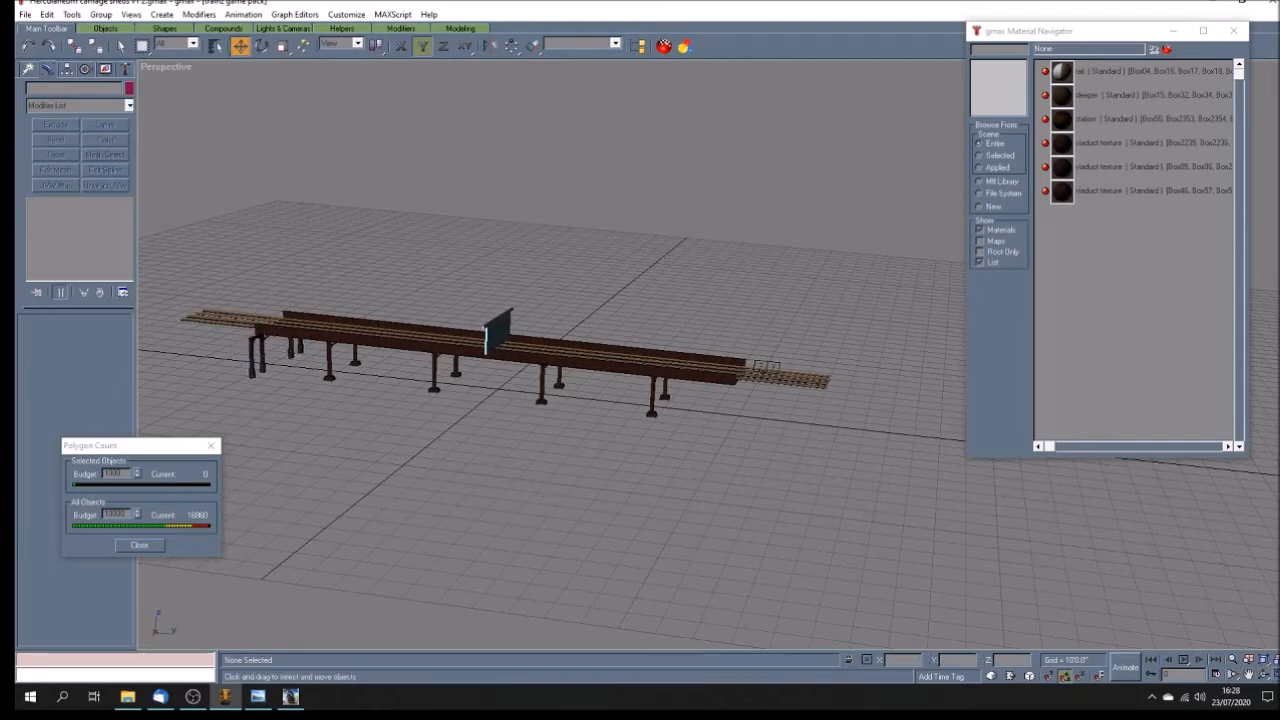
Step: Move the arched support frame sideways along the X axis until its outer leg lines up with the deck's edge
{"action": "left_click", "coordinate": [1274, 676]}
{"action": "left_click", "coordinate": [1248, 676]}
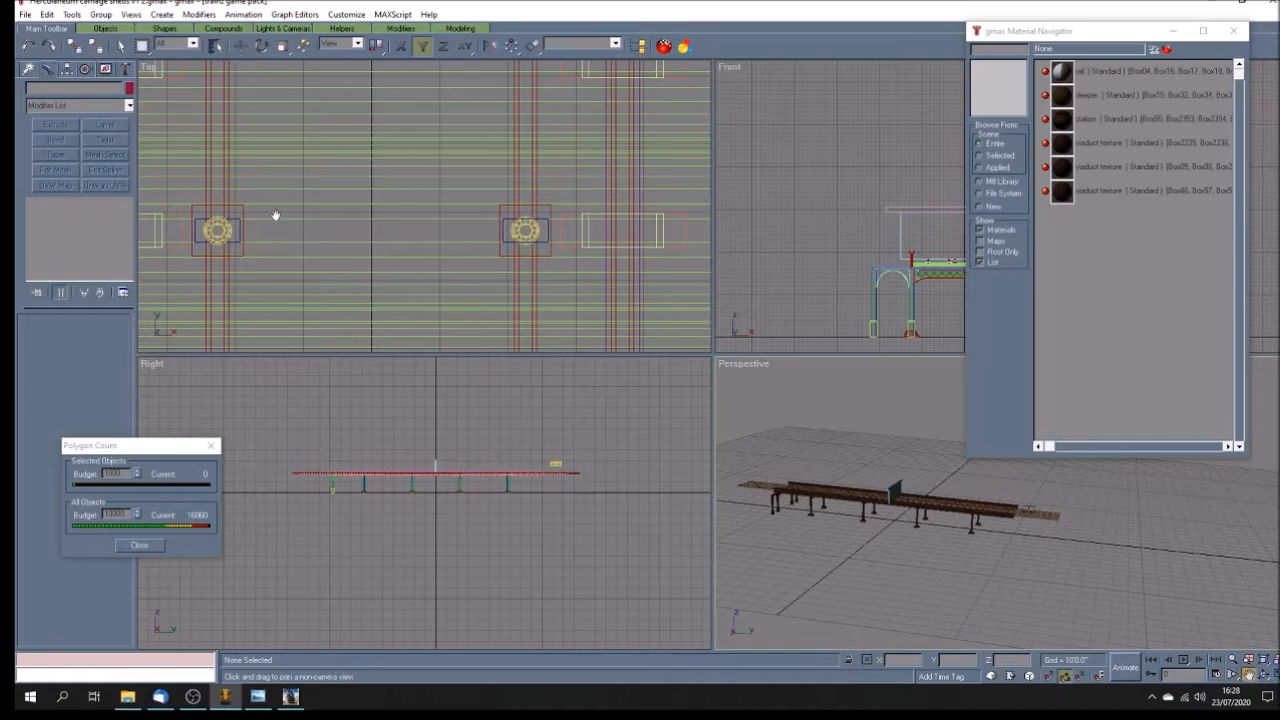
{"action": "left_click_drag", "start_coordinate": [274, 214], "coordinate": [360, 199]}
{"action": "scroll", "coordinate": [386, 200], "scroll_direction": "down", "scroll_amount": 10}
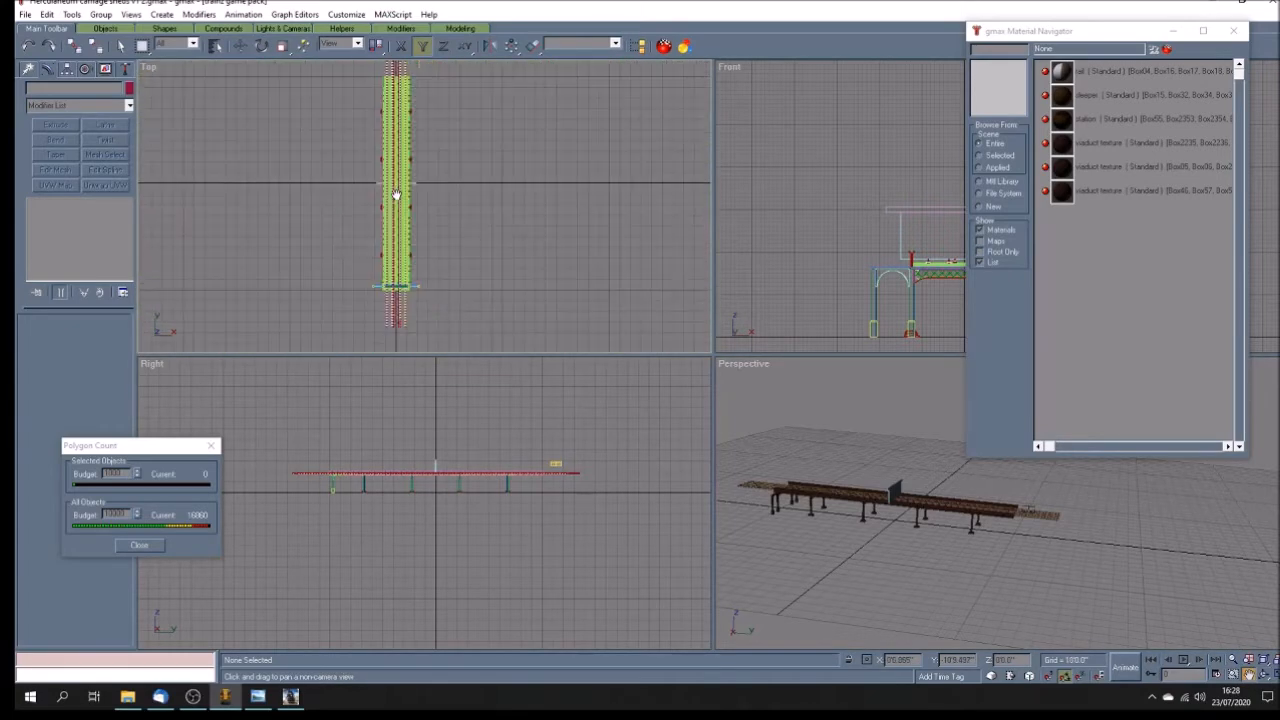
{"action": "left_click_drag", "start_coordinate": [401, 162], "coordinate": [414, 209]}
{"action": "left_click_drag", "start_coordinate": [411, 294], "coordinate": [414, 272]}
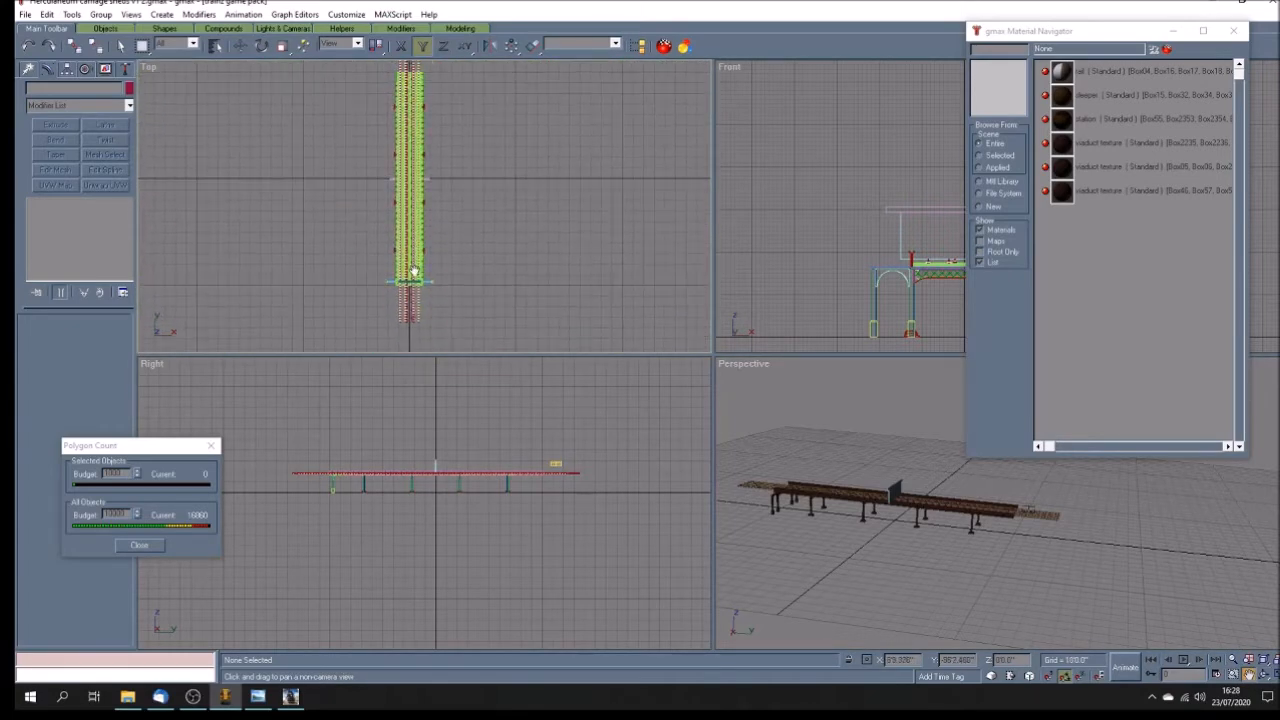
{"action": "scroll", "coordinate": [414, 272], "scroll_direction": "up", "scroll_amount": 6}
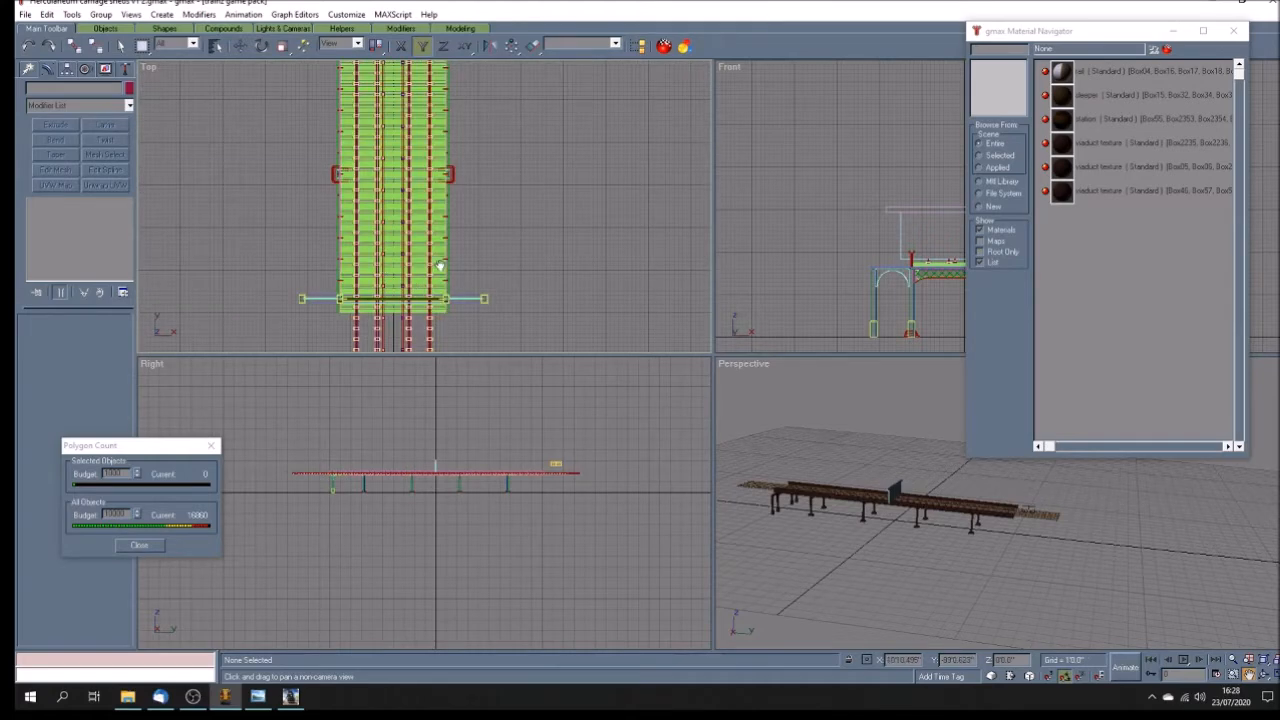
{"action": "left_click_drag", "start_coordinate": [421, 264], "coordinate": [493, 257]}
{"action": "scroll", "coordinate": [471, 244], "scroll_direction": "up", "scroll_amount": 3}
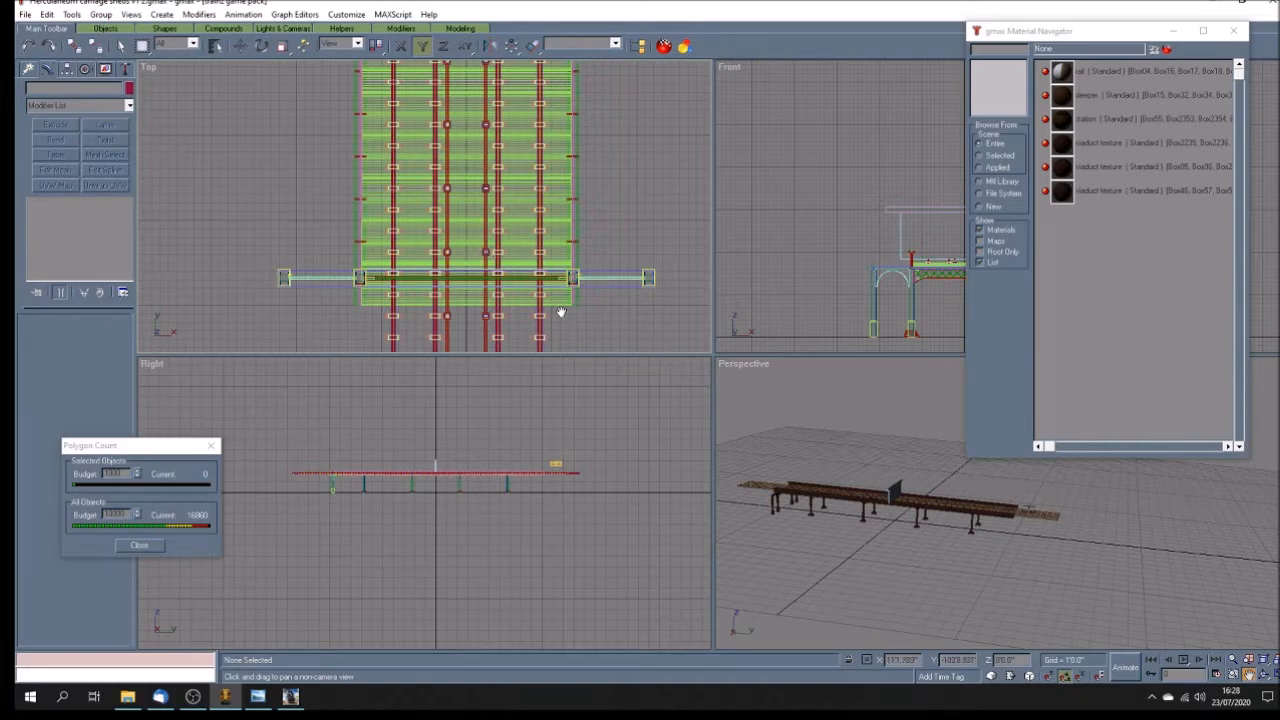
{"action": "left_click", "coordinate": [240, 46]}
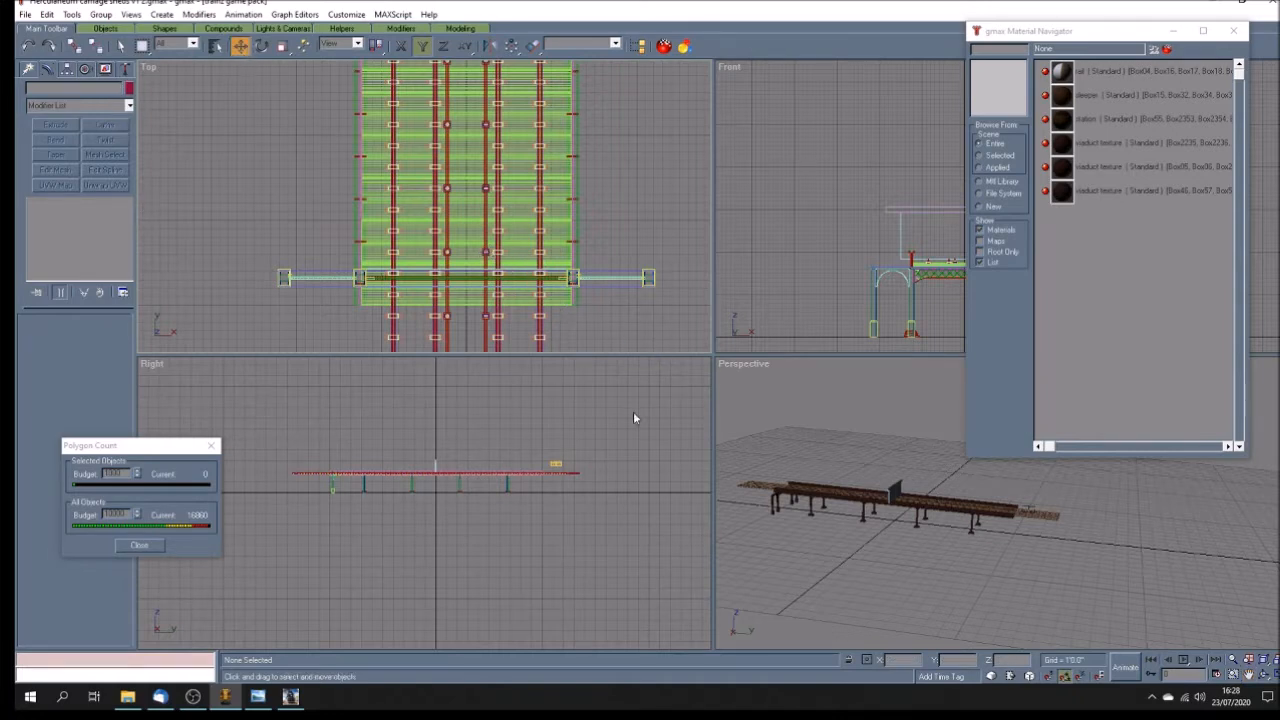
{"action": "left_click", "coordinate": [612, 281]}
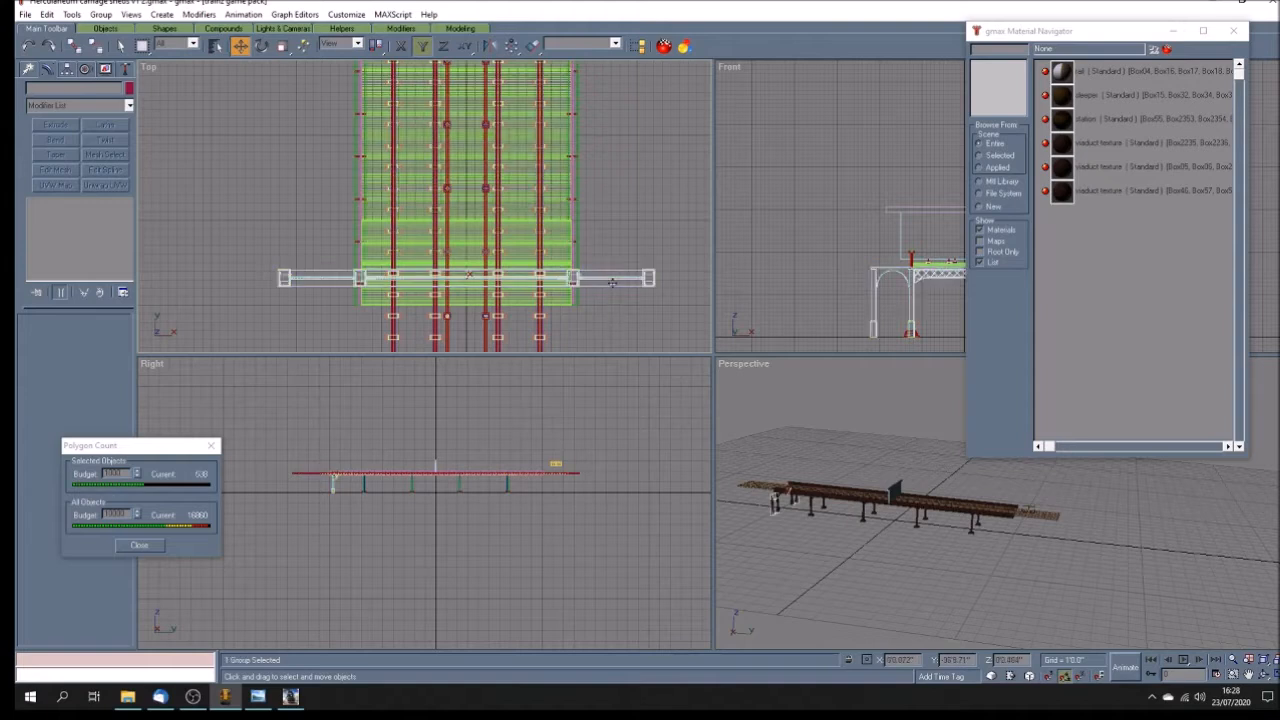
{"action": "left_click_drag", "start_coordinate": [465, 279], "coordinate": [393, 278]}
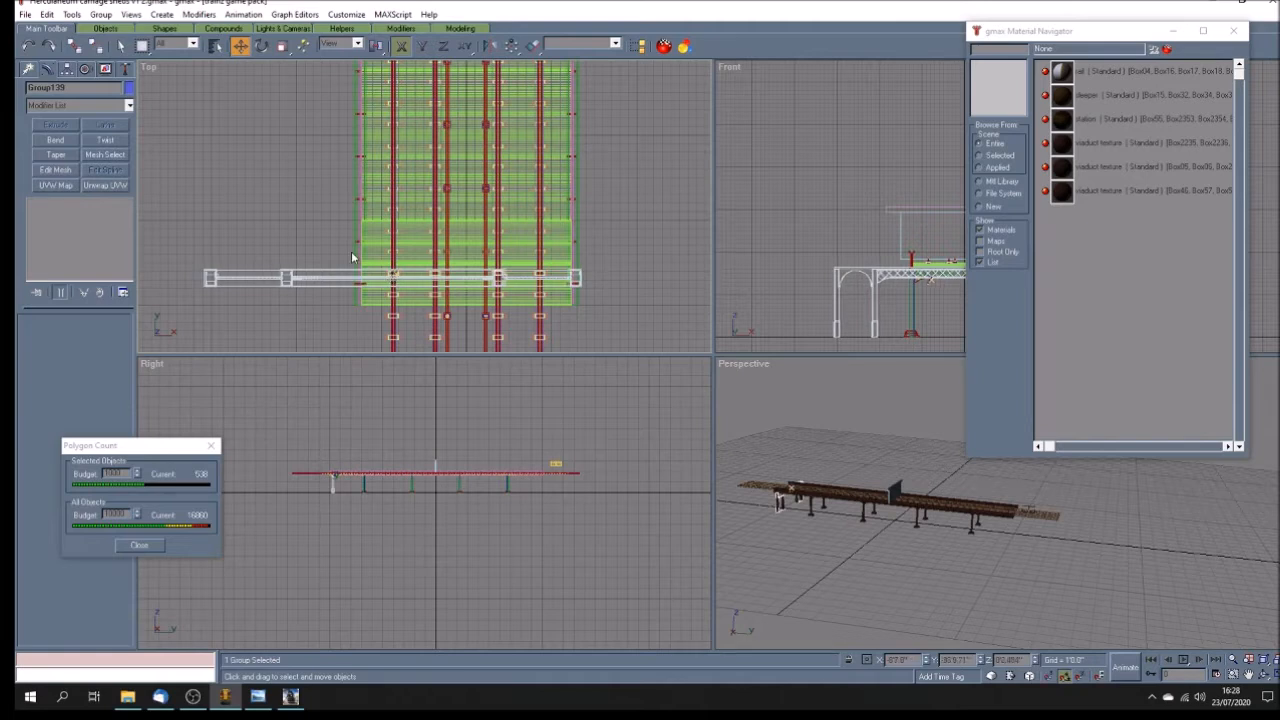
{"action": "left_click", "coordinate": [932, 582]}
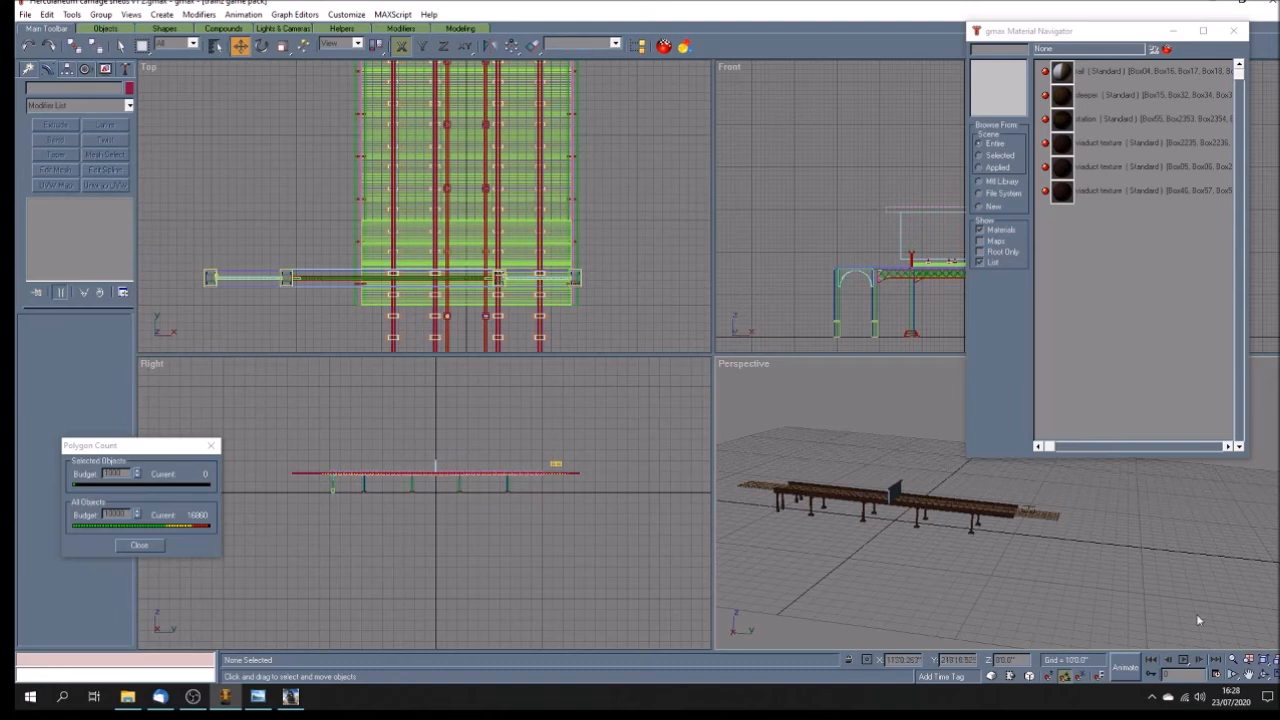
Step: Examine the repositioned frame against the deck and existing pillars in the perspective and front views
{"action": "left_click", "coordinate": [1264, 676]}
{"action": "mouse_move", "coordinate": [1030, 548]}
{"action": "left_mouse_down"}
{"action": "mouse_move", "coordinate": [1000, 542]}
{"action": "mouse_move", "coordinate": [1052, 574]}
{"action": "mouse_move", "coordinate": [1060, 558]}
{"action": "mouse_move", "coordinate": [1026, 538]}
{"action": "mouse_move", "coordinate": [1034, 522]}
{"action": "mouse_move", "coordinate": [998, 558]}
{"action": "mouse_move", "coordinate": [975, 549]}
{"action": "mouse_move", "coordinate": [976, 562]}
{"action": "mouse_move", "coordinate": [1030, 570]}
{"action": "mouse_move", "coordinate": [972, 571]}
{"action": "left_mouse_up"}
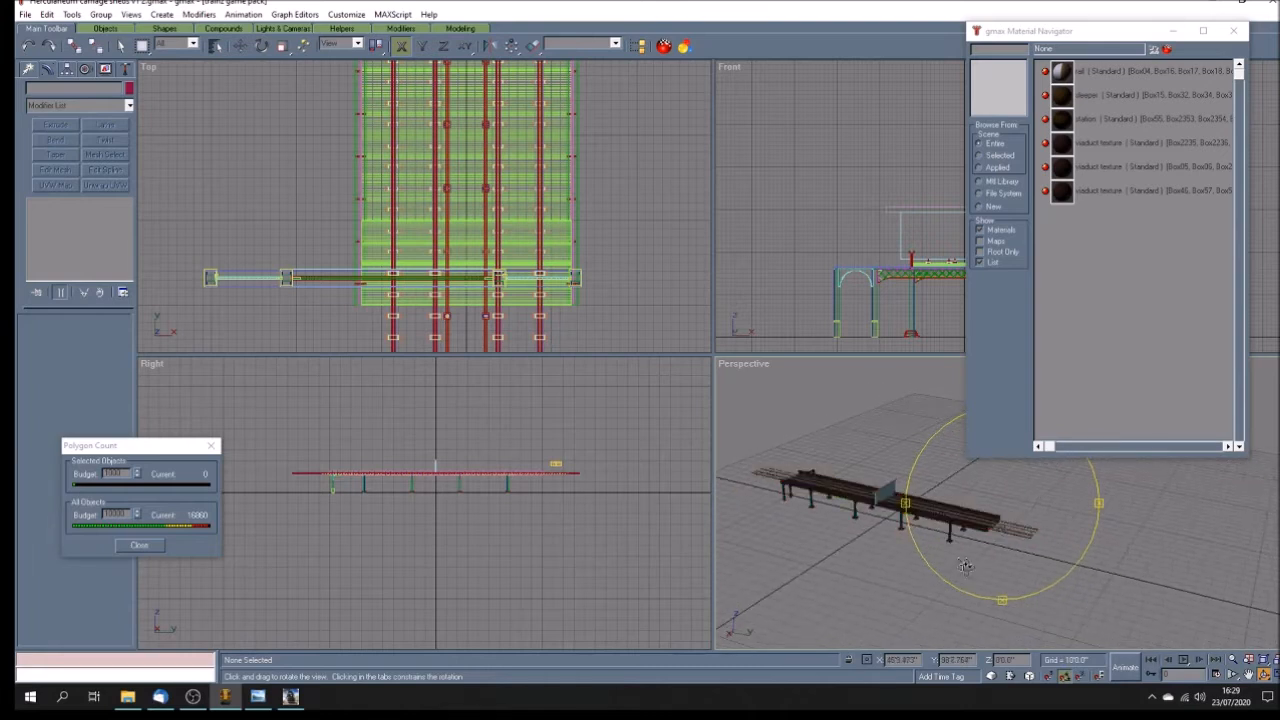
{"action": "left_click", "coordinate": [1250, 676]}
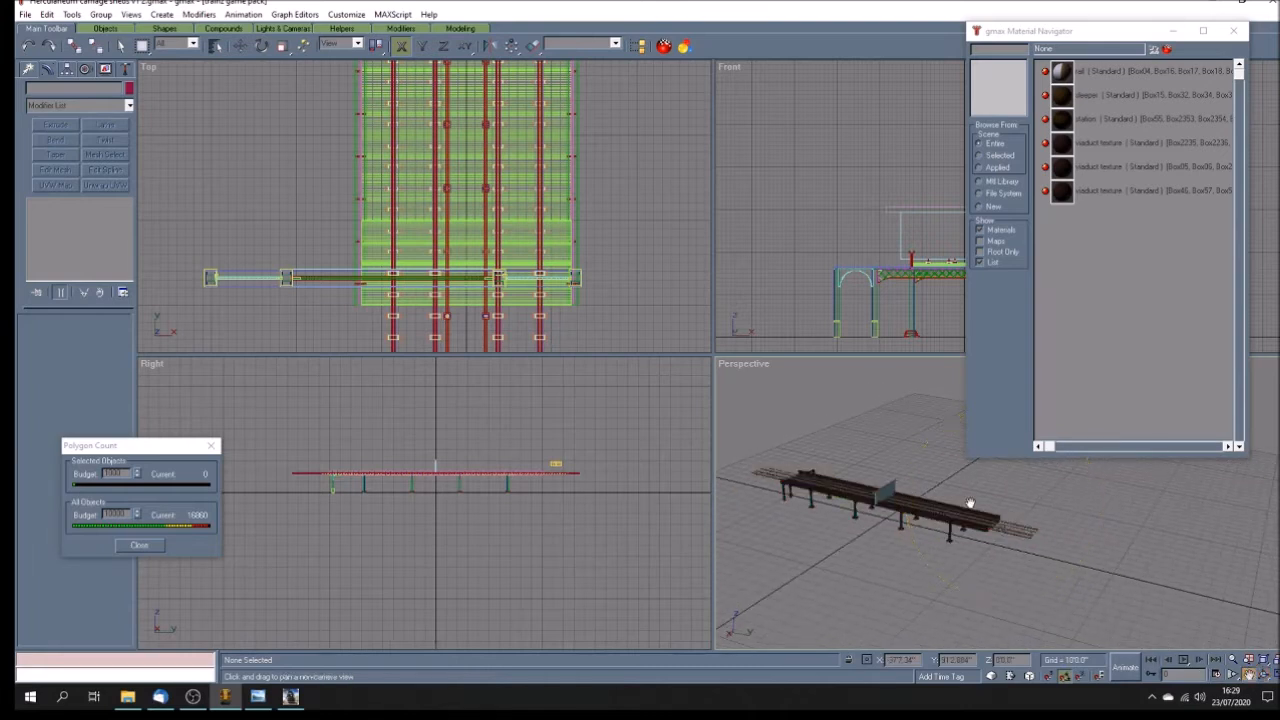
{"action": "left_click_drag", "start_coordinate": [846, 237], "coordinate": [800, 214]}
{"action": "left_click_drag", "start_coordinate": [884, 257], "coordinate": [916, 220]}
{"action": "scroll", "coordinate": [908, 234], "scroll_direction": "up", "scroll_amount": 2}
{"action": "scroll", "coordinate": [908, 234], "scroll_direction": "up", "scroll_amount": 2}
{"action": "left_click_drag", "start_coordinate": [820, 228], "coordinate": [856, 231]}
{"action": "left_click", "coordinate": [1275, 675]}
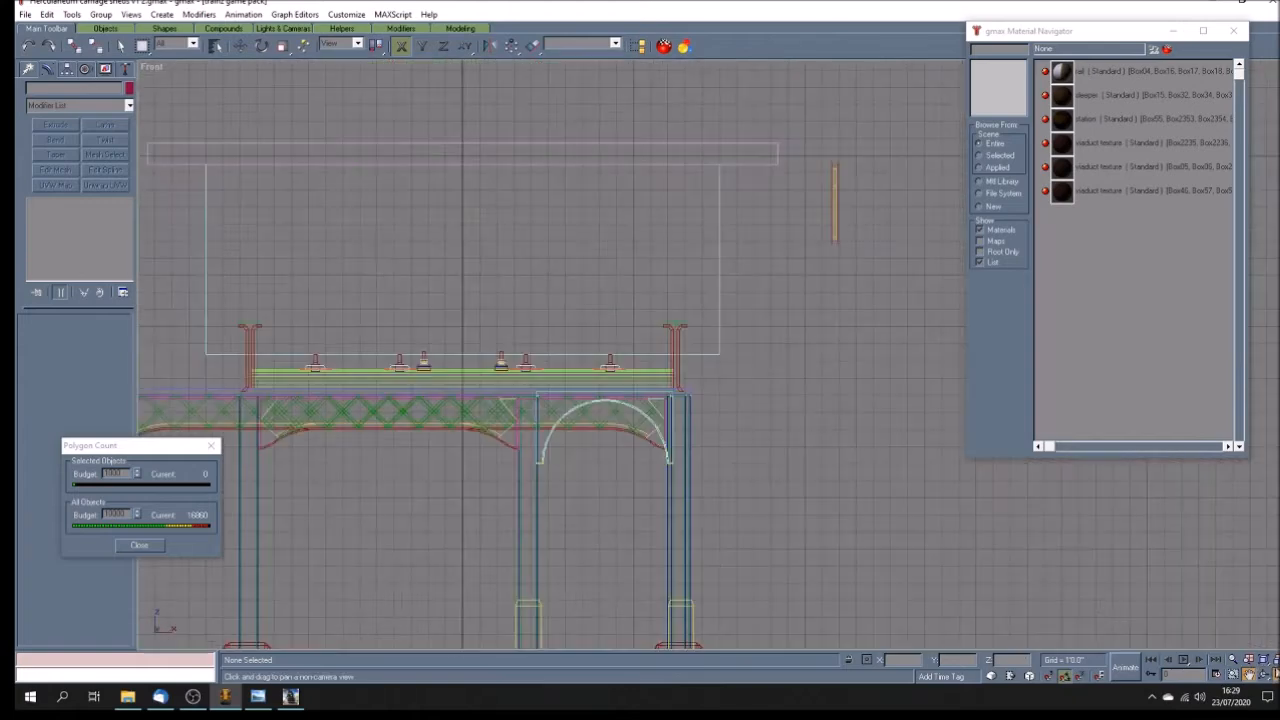
{"action": "left_click_drag", "start_coordinate": [549, 397], "coordinate": [567, 331]}
Step: Delete the left-hand track's two running rails and its conductor rail, together with their chairs and supports
{"action": "left_click", "coordinate": [120, 45]}
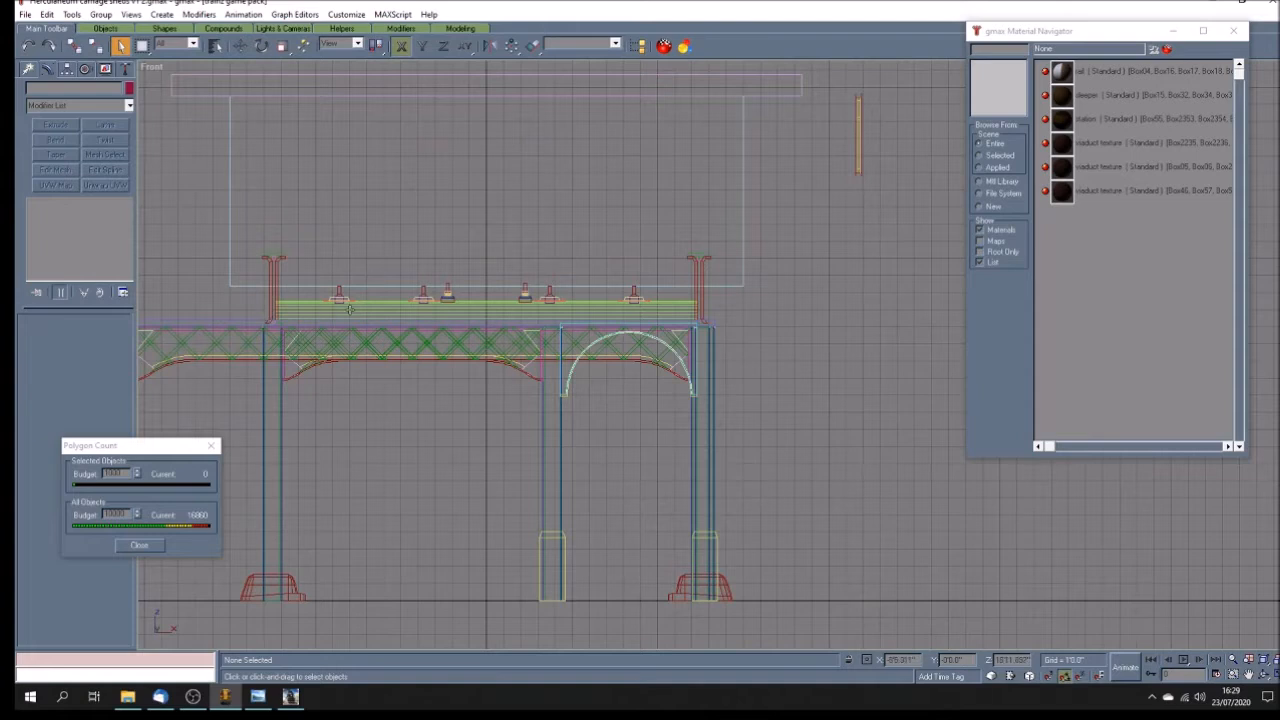
{"action": "scroll", "coordinate": [346, 307], "scroll_direction": "up", "scroll_amount": 5}
{"action": "left_click_drag", "start_coordinate": [254, 234], "coordinate": [357, 266]}
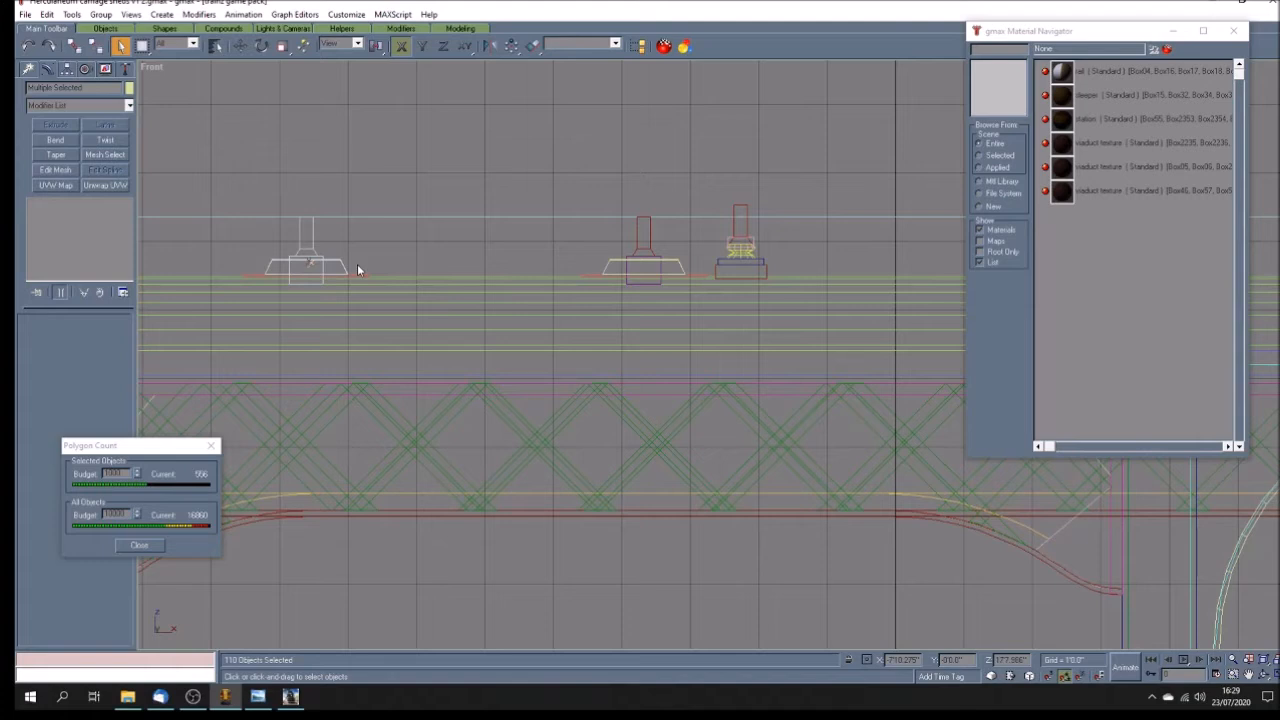
{"action": "key", "text": "Delete"}
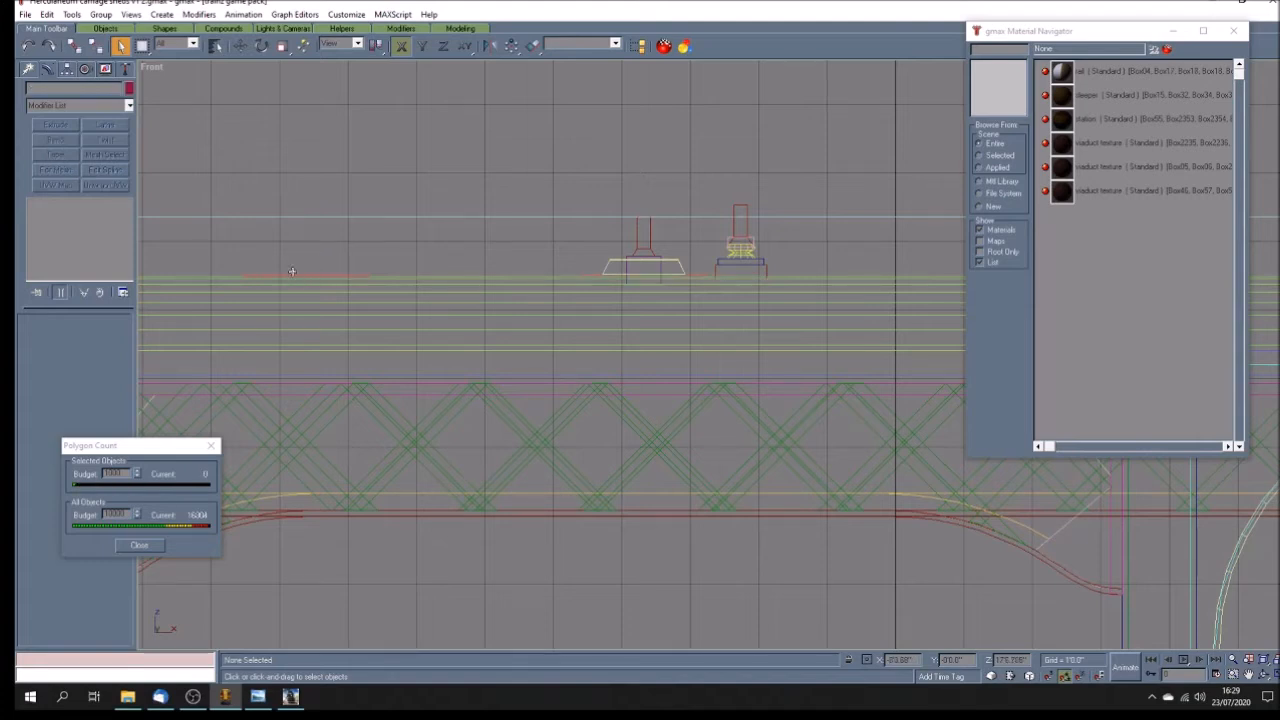
{"action": "left_click_drag", "start_coordinate": [594, 237], "coordinate": [775, 273]}
{"action": "key", "text": "Delete"}
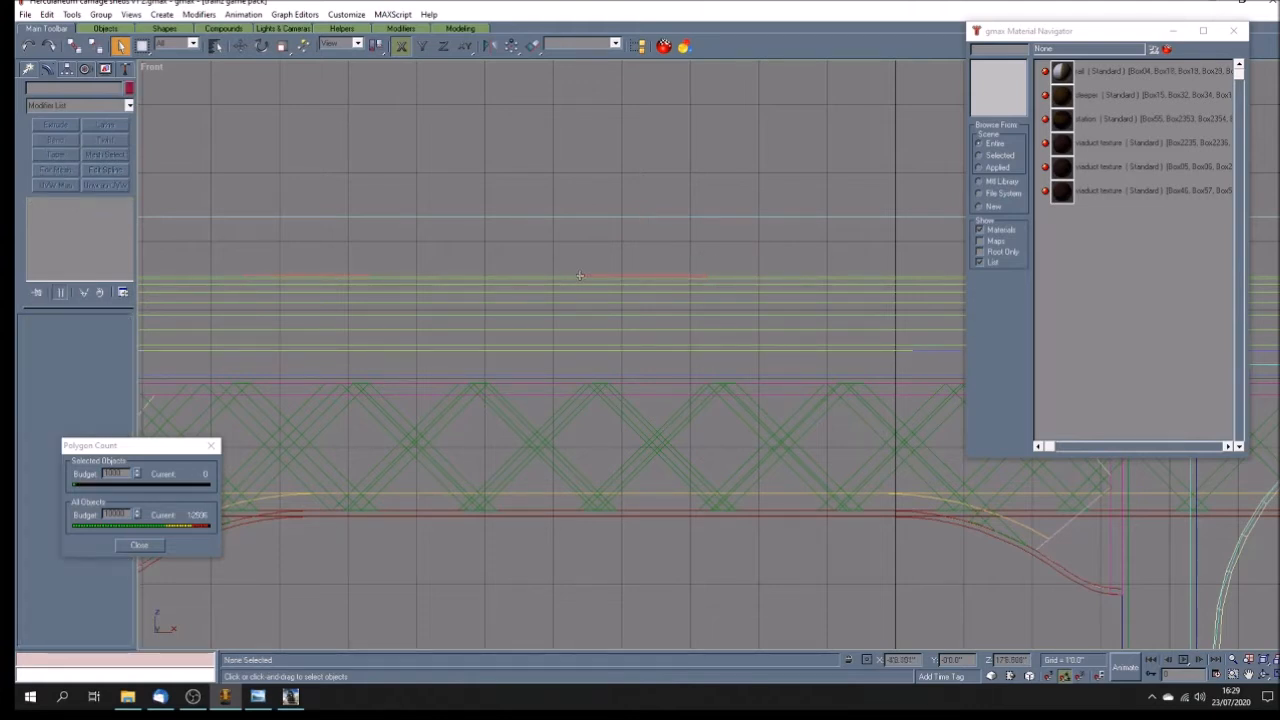
Step: Delete the remaining flat base pieces of the left-hand track from the top of the deck
{"action": "left_click", "coordinate": [604, 273]}
{"action": "key", "text": "Delete"}
{"action": "left_click", "coordinate": [596, 276]}
{"action": "key", "text": "Delete"}
{"action": "left_click_drag", "start_coordinate": [298, 276], "coordinate": [298, 276]}
{"action": "key", "text": "Delete"}
Step: Delete the right-hand track's running rails and conductor rail with all their supports from the deck
{"action": "scroll", "coordinate": [393, 272], "scroll_direction": "down", "scroll_amount": 4}
{"action": "scroll", "coordinate": [695, 289], "scroll_direction": "up", "scroll_amount": 2}
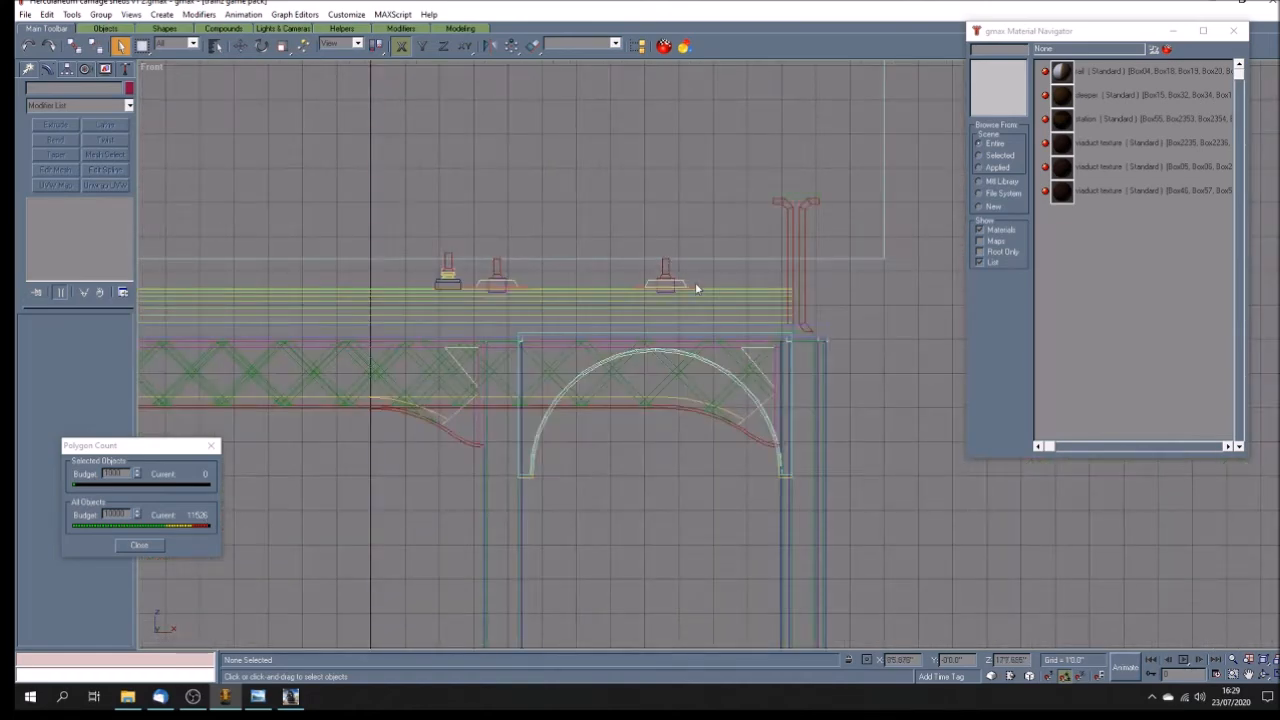
{"action": "scroll", "coordinate": [700, 282], "scroll_direction": "up", "scroll_amount": 2}
{"action": "left_click_drag", "start_coordinate": [553, 244], "coordinate": [709, 293]}
{"action": "key", "text": "Delete"}
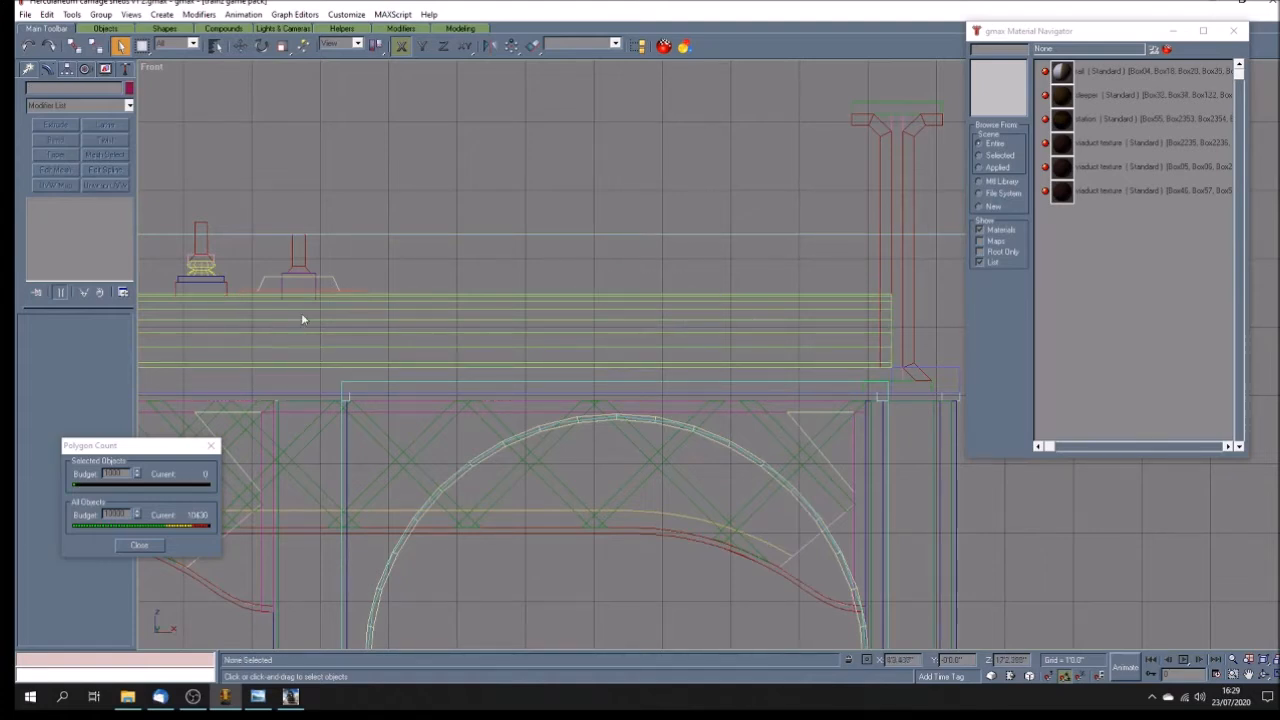
{"action": "left_click_drag", "start_coordinate": [152, 243], "coordinate": [368, 291]}
{"action": "key", "text": "Delete"}
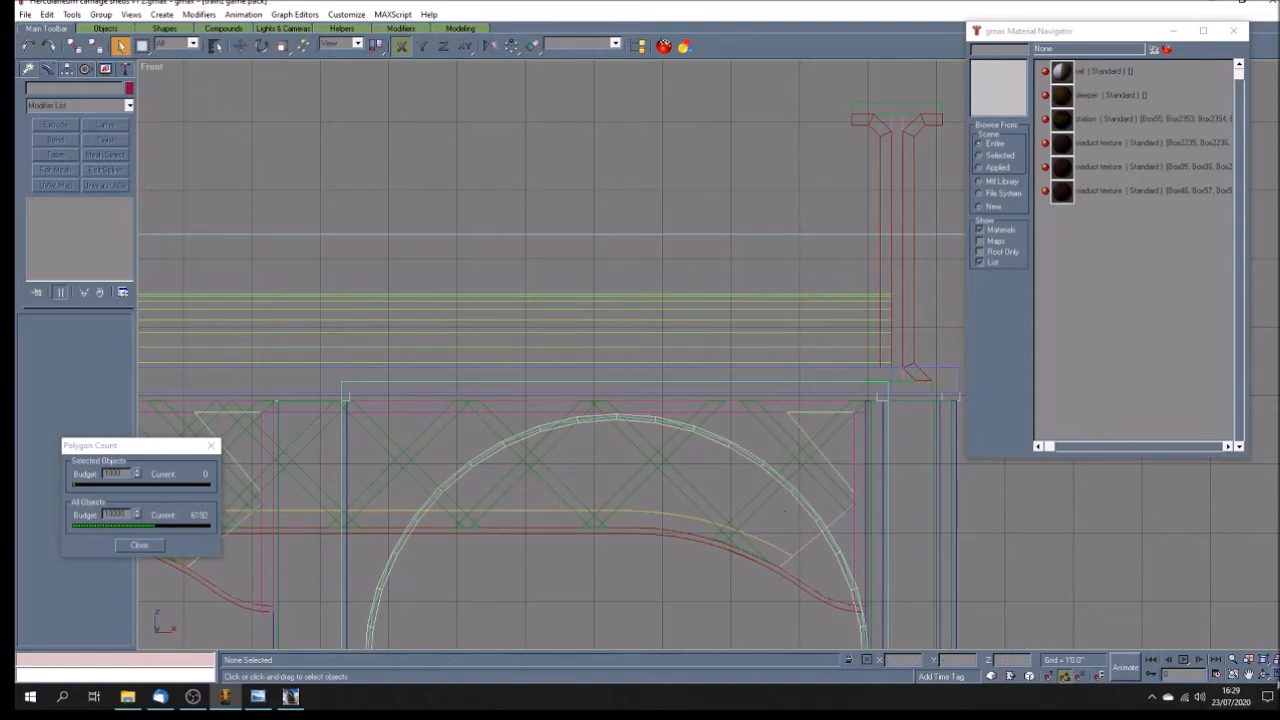
Step: Compare the cleared viaduct's arched end frame and pillar layout with the Herculaneum dock station photo
{"action": "key", "text": "w"}
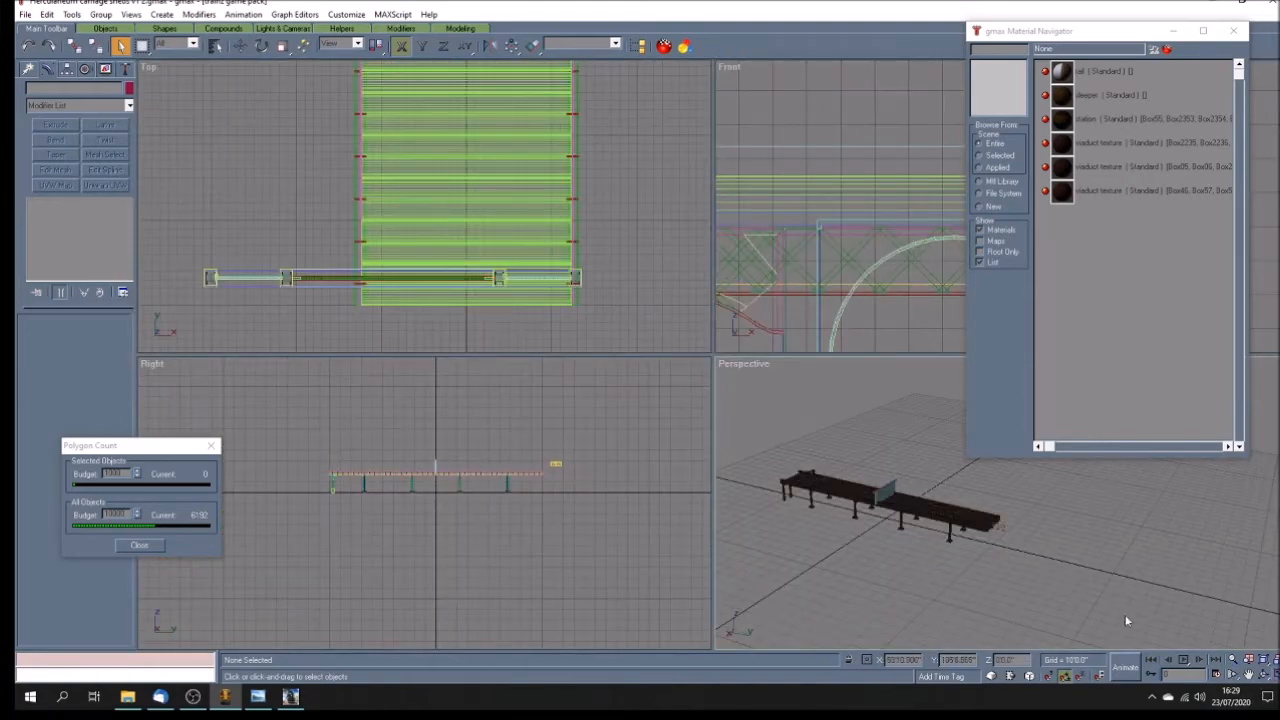
{"action": "left_click", "coordinate": [1248, 675]}
{"action": "mouse_move", "coordinate": [841, 516]}
{"action": "left_mouse_down"}
{"action": "mouse_move", "coordinate": [870, 490]}
{"action": "mouse_move", "coordinate": [787, 483]}
{"action": "left_mouse_up"}
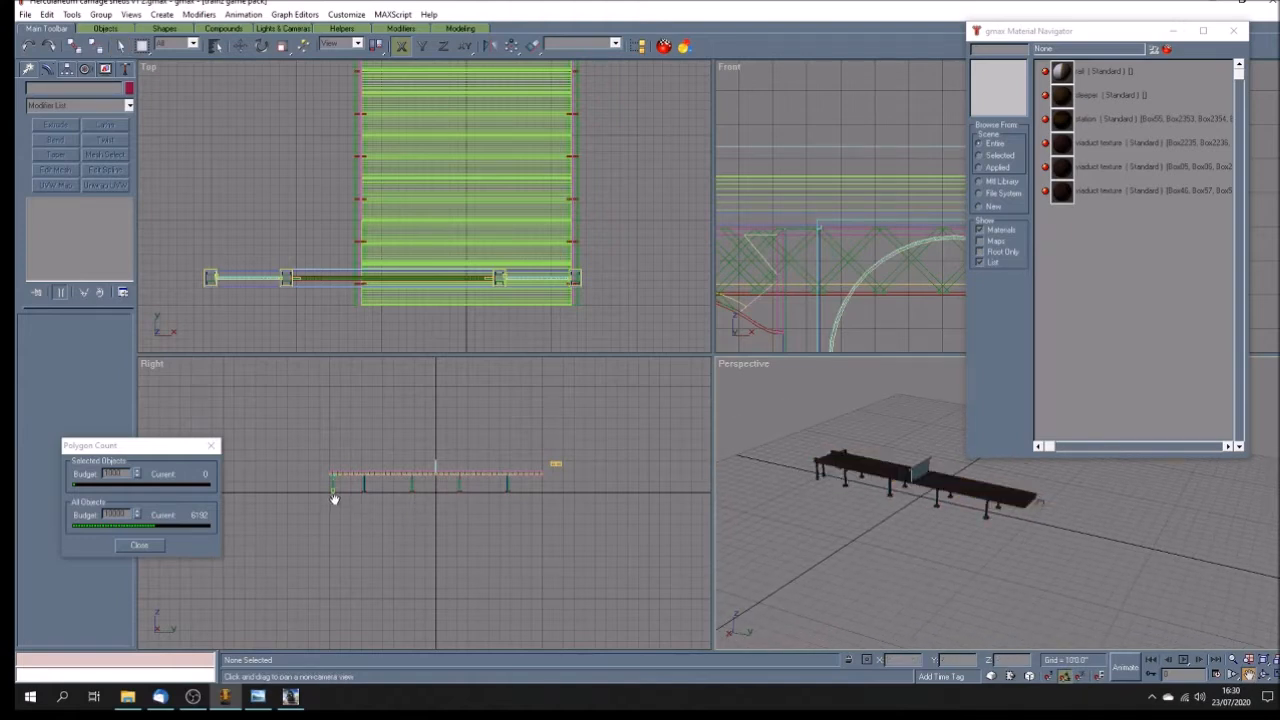
{"action": "left_click", "coordinate": [257, 696]}
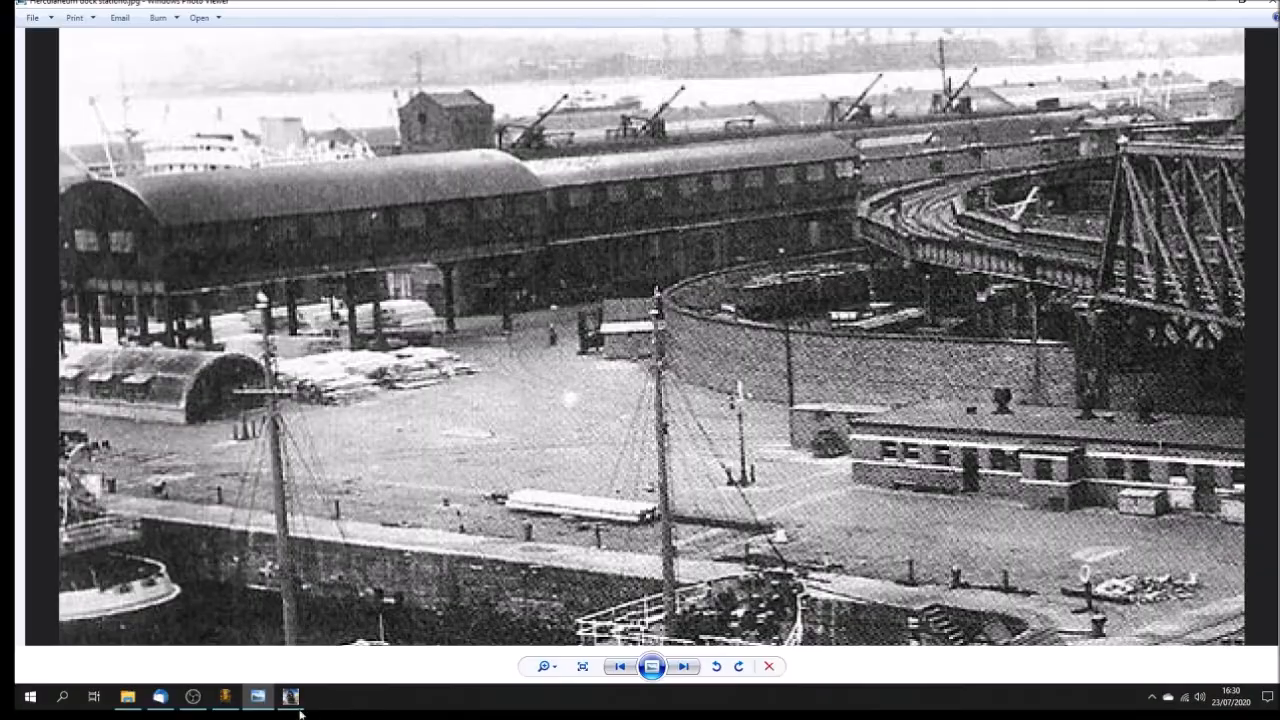
{"action": "left_click", "coordinate": [225, 696]}
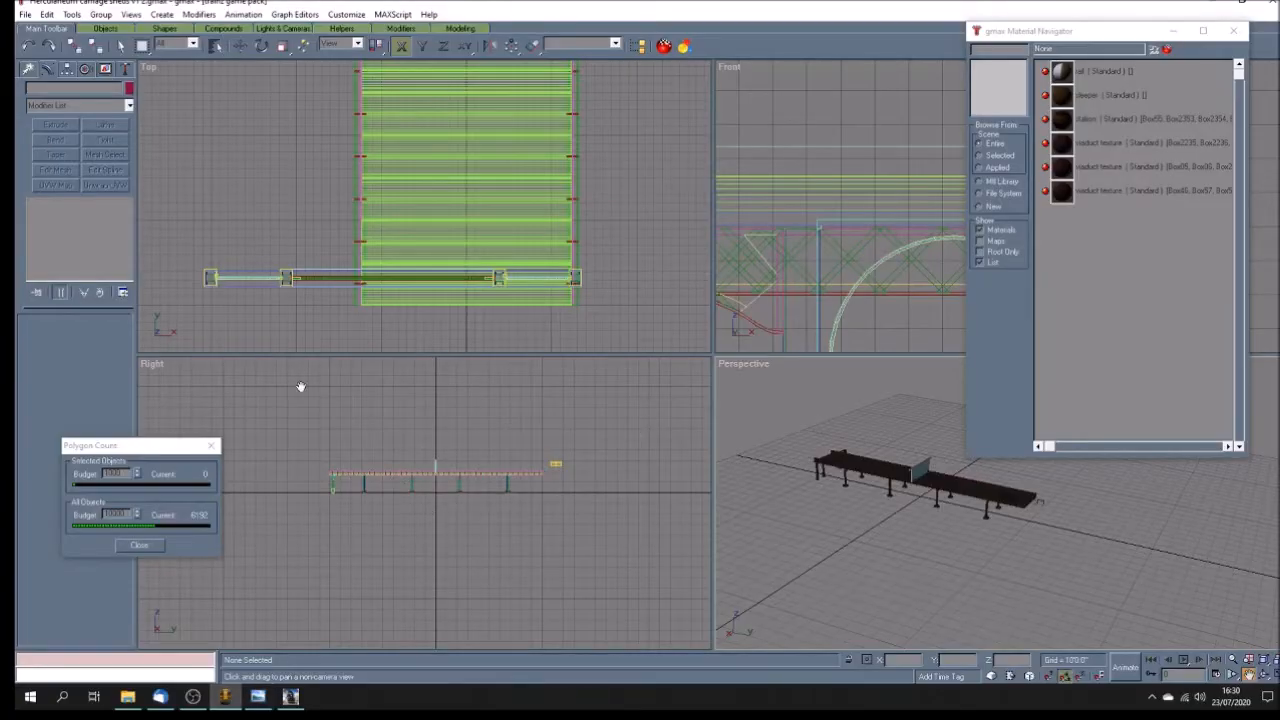
{"action": "left_click", "coordinate": [1264, 675]}
{"action": "left_click_drag", "start_coordinate": [1010, 520], "coordinate": [970, 572]}
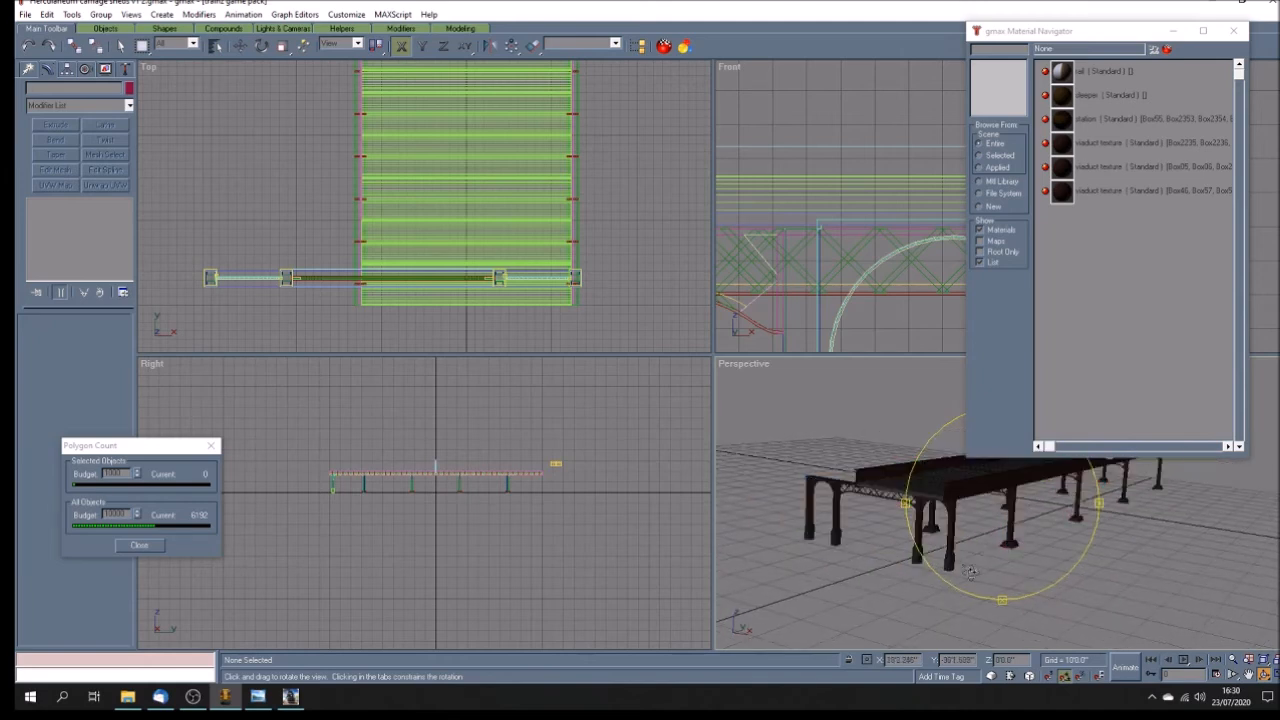
{"action": "left_click", "coordinate": [1249, 676]}
{"action": "left_click_drag", "start_coordinate": [386, 505], "coordinate": [449, 506]}
{"action": "scroll", "coordinate": [457, 497], "scroll_direction": "up", "scroll_amount": 3}
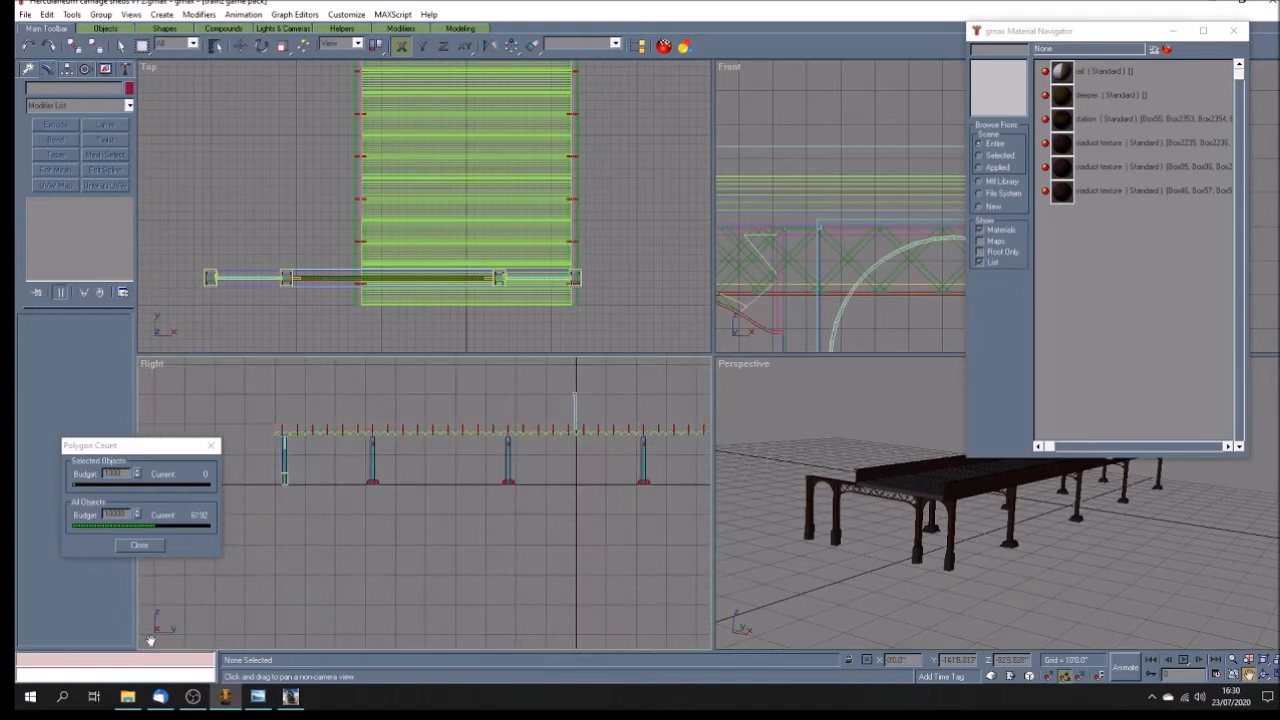
{"action": "left_click", "coordinate": [258, 698]}
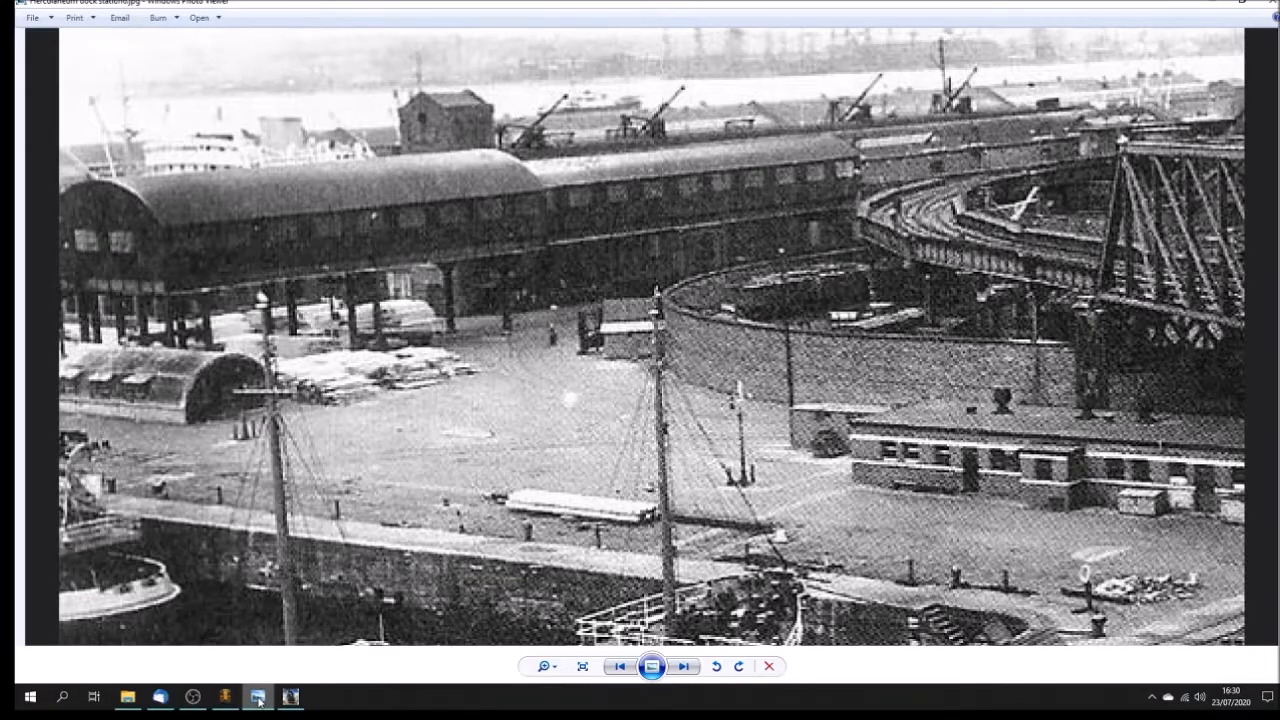
{"action": "left_click", "coordinate": [258, 698]}
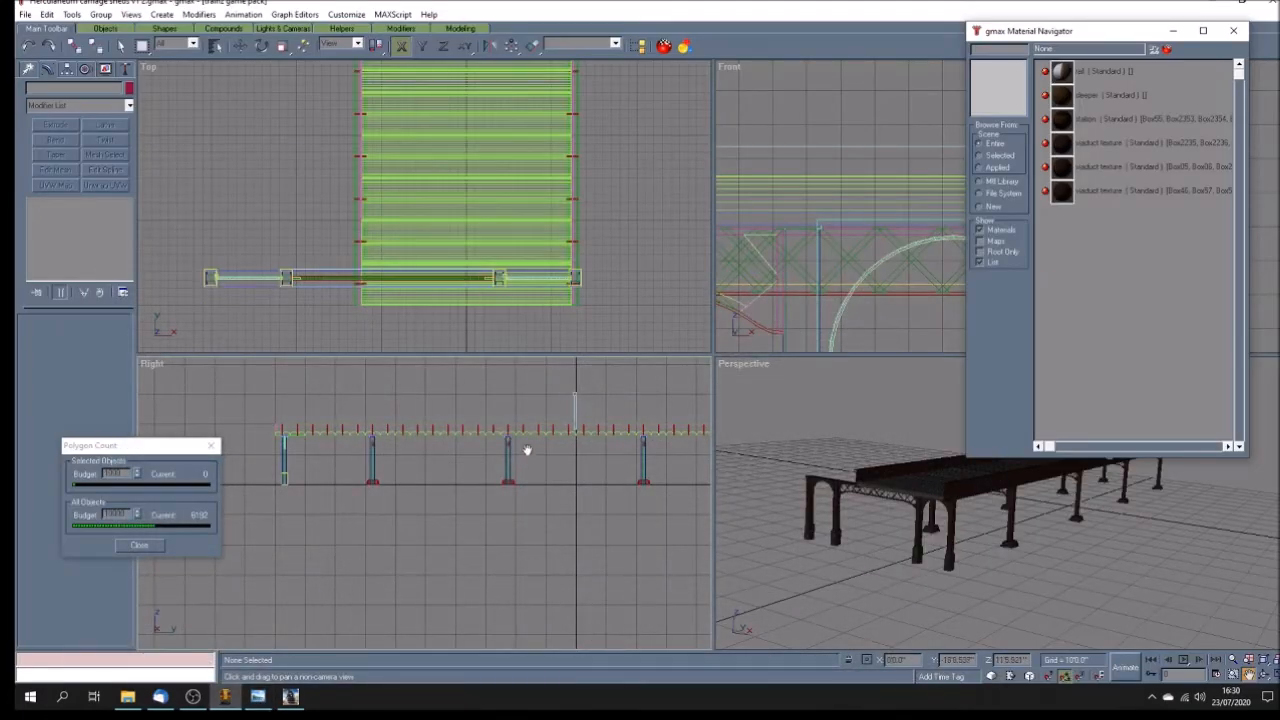
Step: Group all the parts of the second pillar support in from the arched end frame, including its capital and base
{"action": "left_click", "coordinate": [120, 46]}
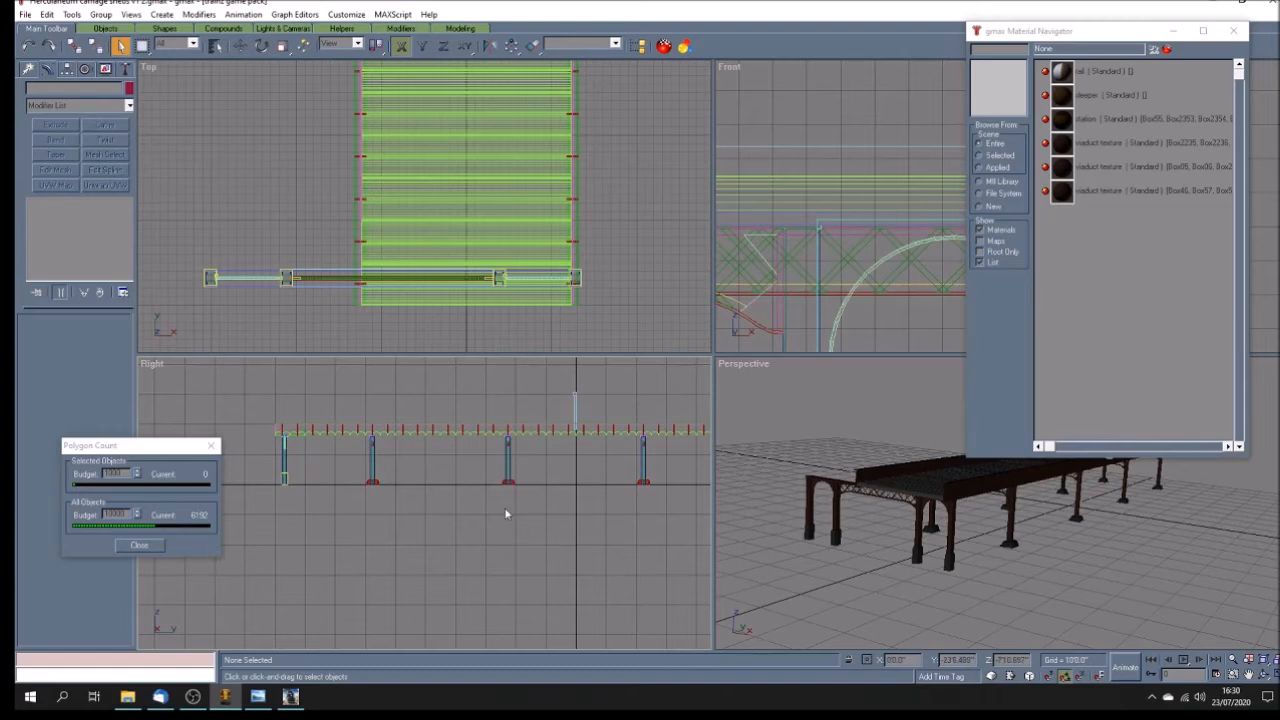
{"action": "scroll", "coordinate": [508, 514], "scroll_direction": "up", "scroll_amount": 4}
{"action": "scroll", "coordinate": [594, 488], "scroll_direction": "down", "scroll_amount": 3}
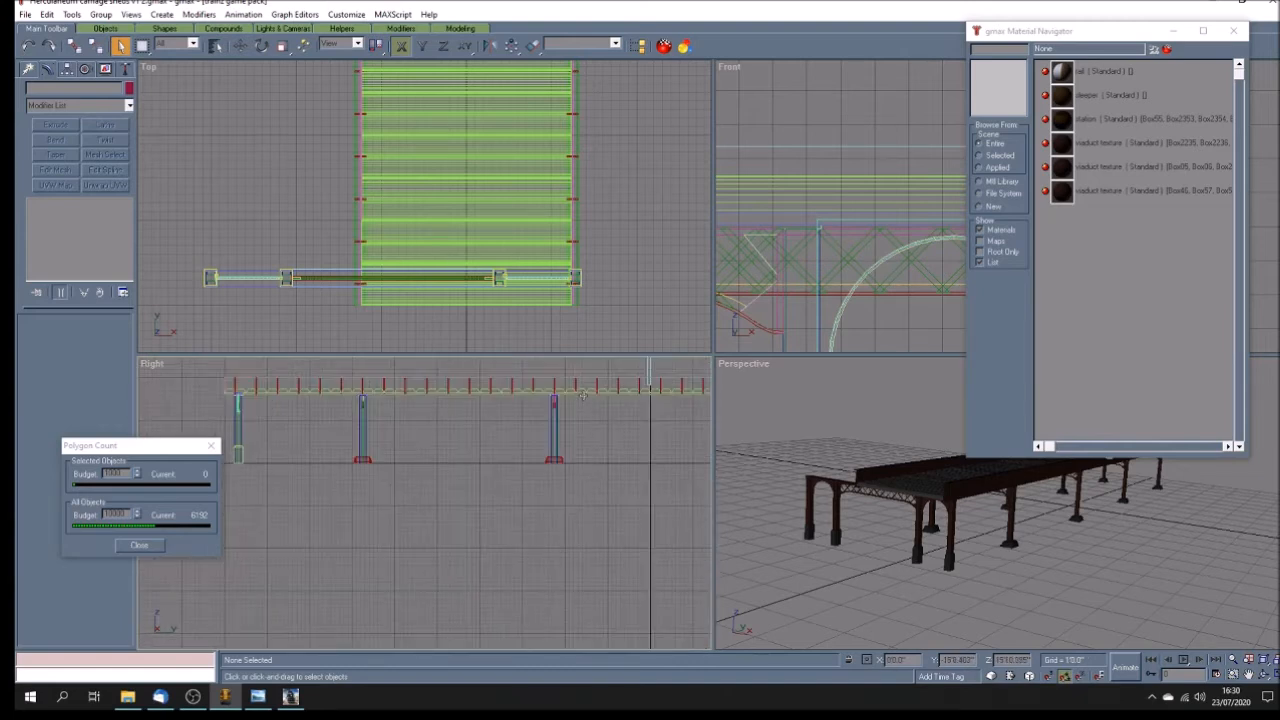
{"action": "scroll", "coordinate": [565, 440], "scroll_direction": "up", "scroll_amount": 3}
{"action": "left_click_drag", "start_coordinate": [552, 531], "coordinate": [565, 405]}
{"action": "scroll", "coordinate": [540, 402], "scroll_direction": "up", "scroll_amount": 3}
{"action": "scroll", "coordinate": [471, 366], "scroll_direction": "down", "scroll_amount": 2}
{"action": "scroll", "coordinate": [480, 357], "scroll_direction": "up", "scroll_amount": 2}
{"action": "scroll", "coordinate": [480, 357], "scroll_direction": "down", "scroll_amount": 8}
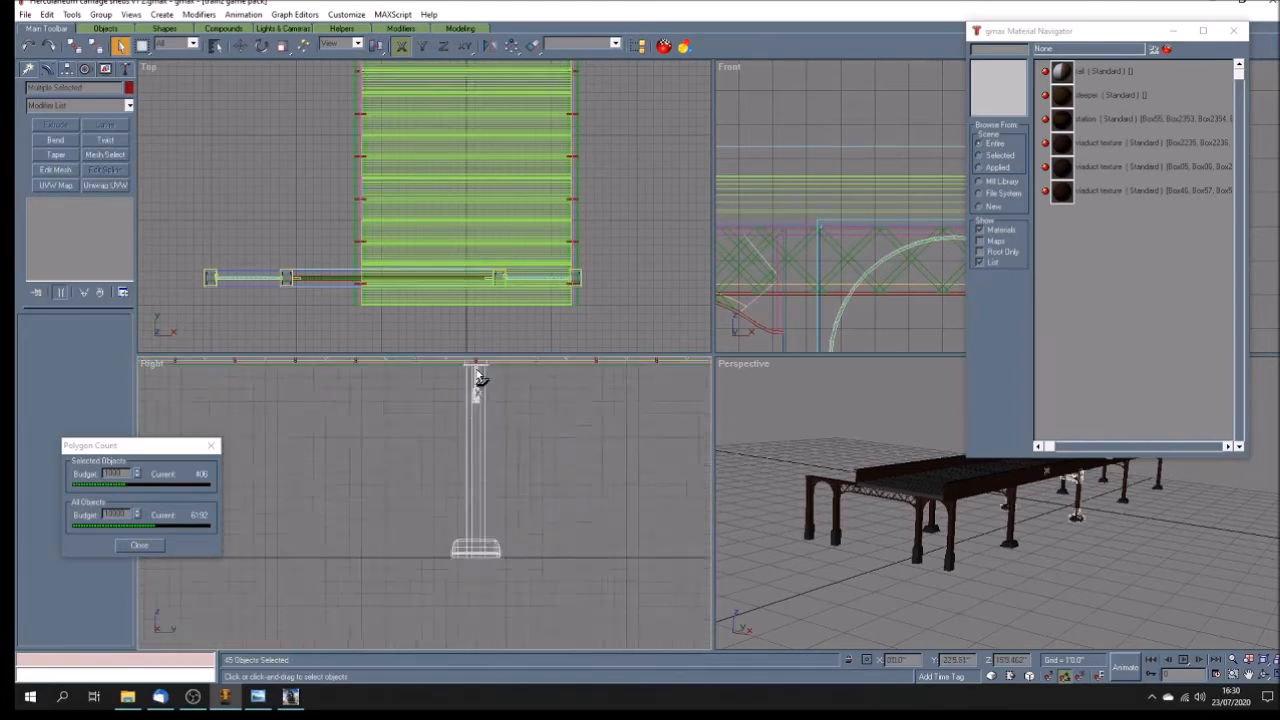
{"action": "scroll", "coordinate": [477, 380], "scroll_direction": "up", "scroll_amount": 8}
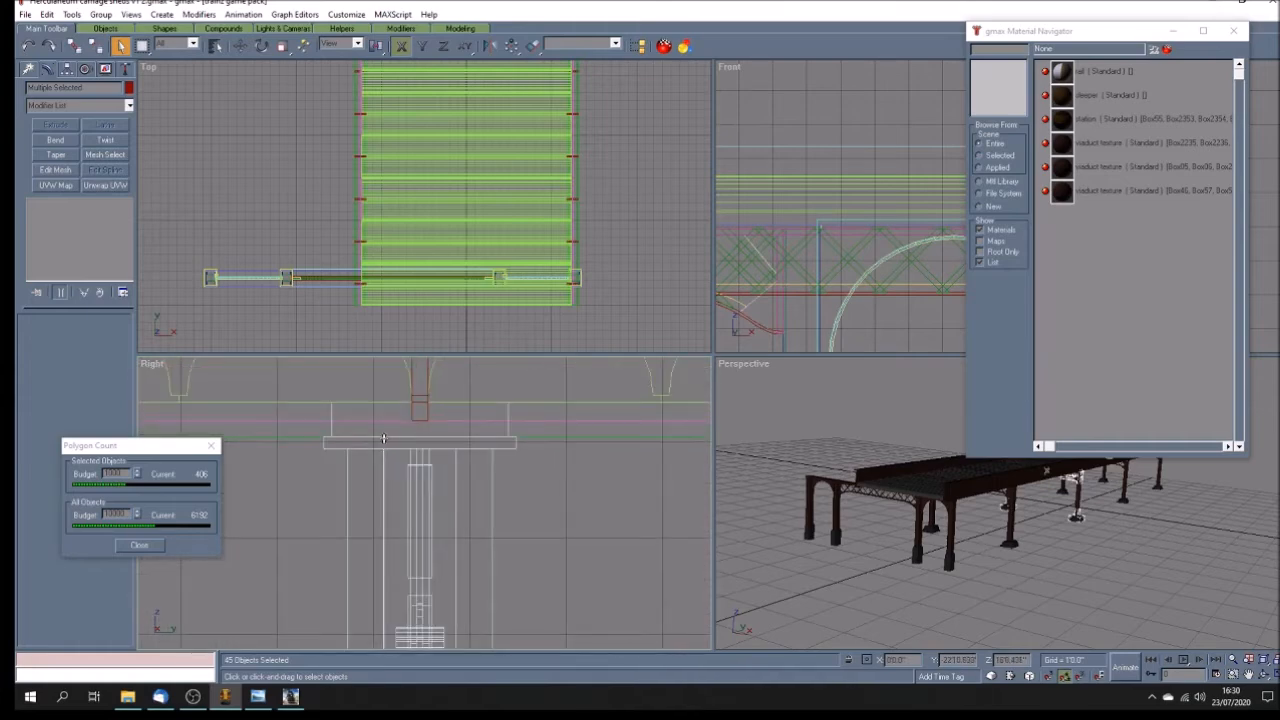
{"action": "scroll", "coordinate": [383, 438], "scroll_direction": "down", "scroll_amount": 4}
{"action": "scroll", "coordinate": [385, 438], "scroll_direction": "down", "scroll_amount": 2}
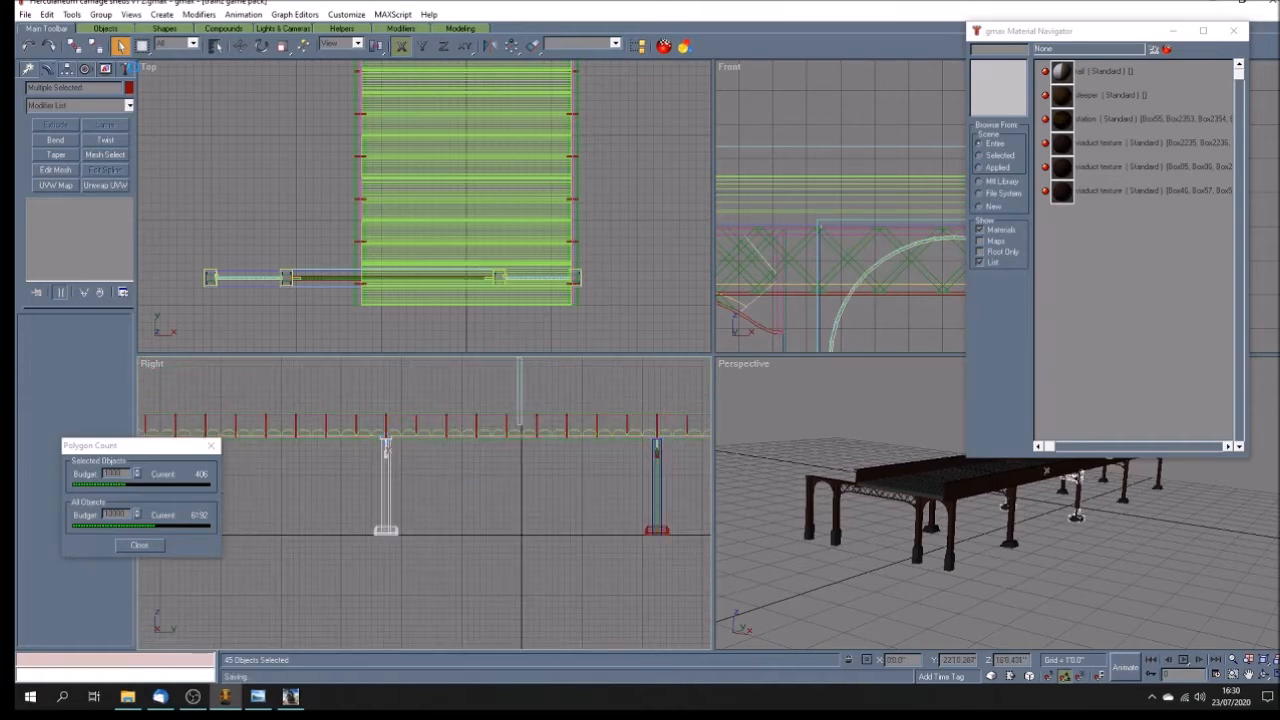
{"action": "left_click", "coordinate": [101, 14]}
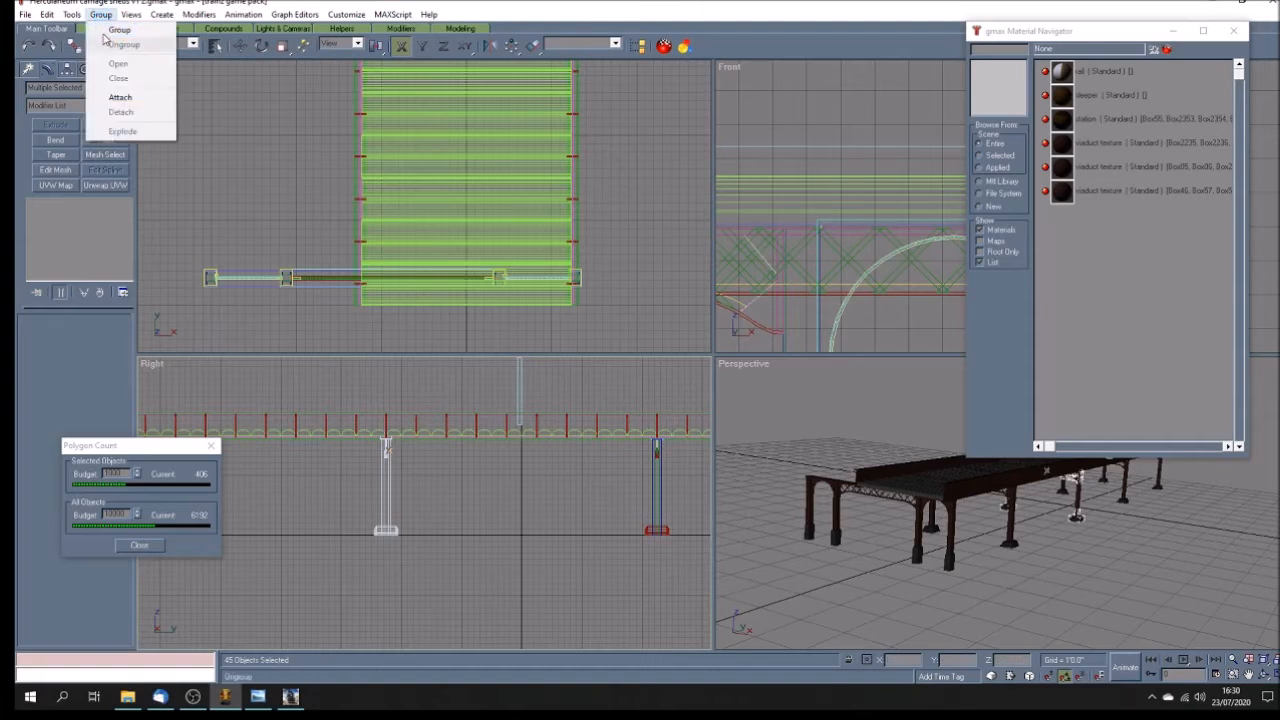
{"action": "left_click", "coordinate": [119, 29]}
{"action": "left_click", "coordinate": [601, 360]}
Step: Move the grouped pillar support along the deck to Y -10'
{"action": "left_click", "coordinate": [240, 46]}
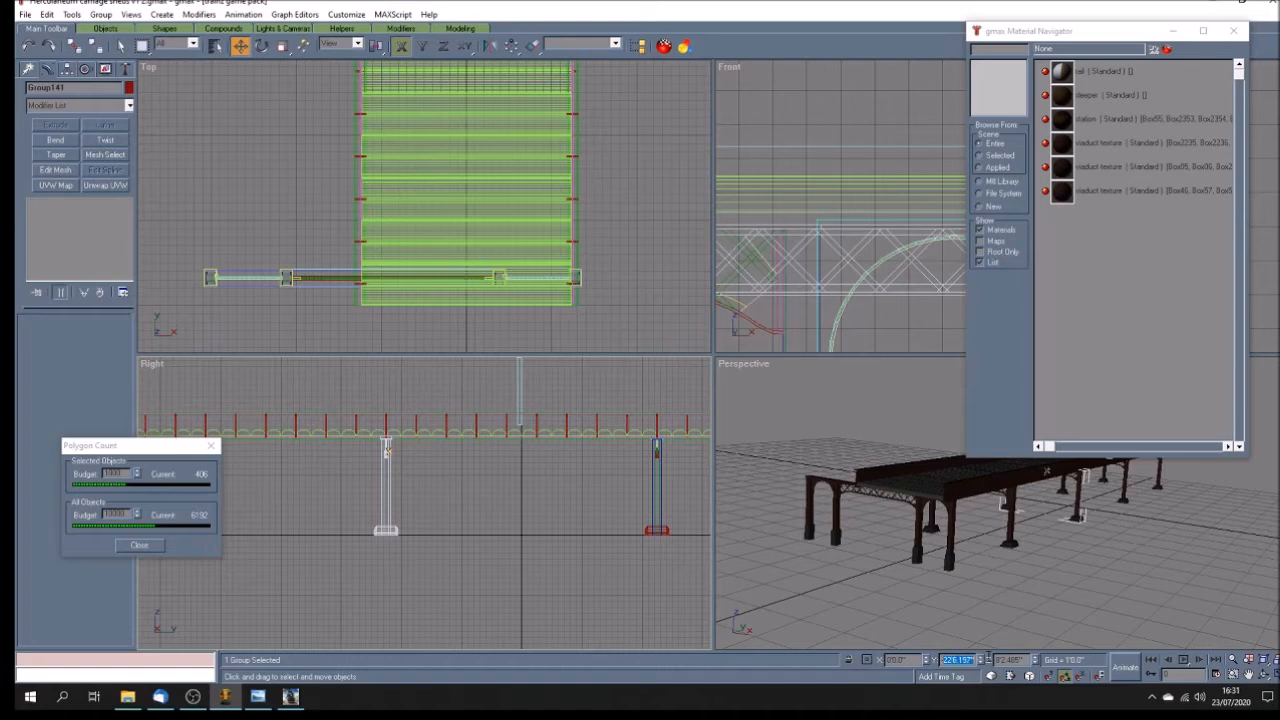
{"action": "type", "text": "-100"}
{"action": "key", "text": "Return"}
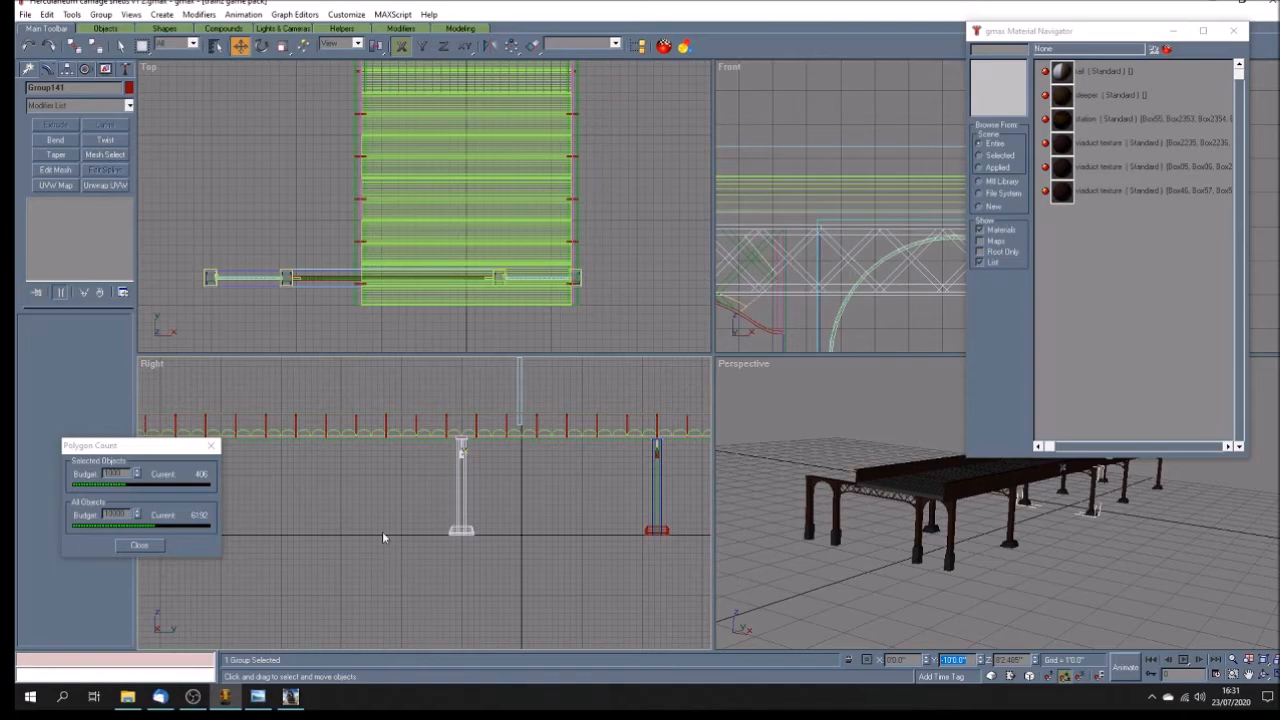
Step: Check the Herculaneum dock station photo and move the arched end frame outward to line up with the end of the deck
{"action": "left_click", "coordinate": [257, 697]}
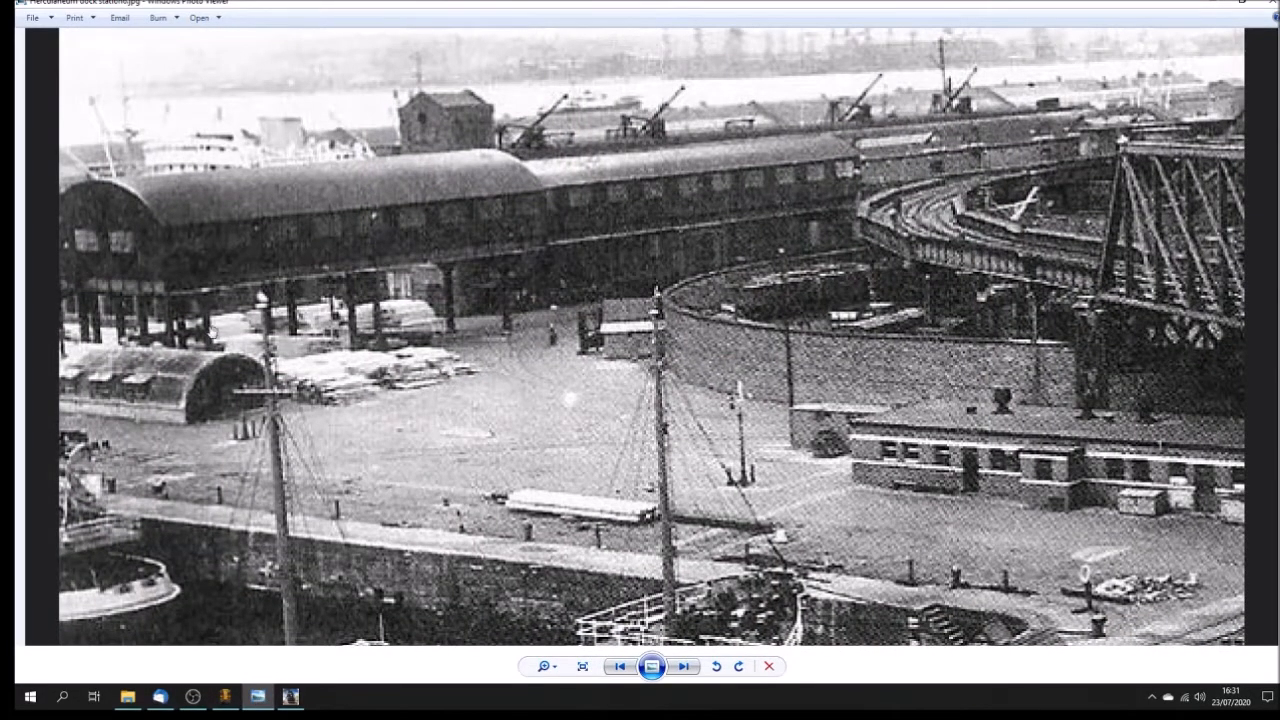
{"action": "left_click", "coordinate": [225, 697]}
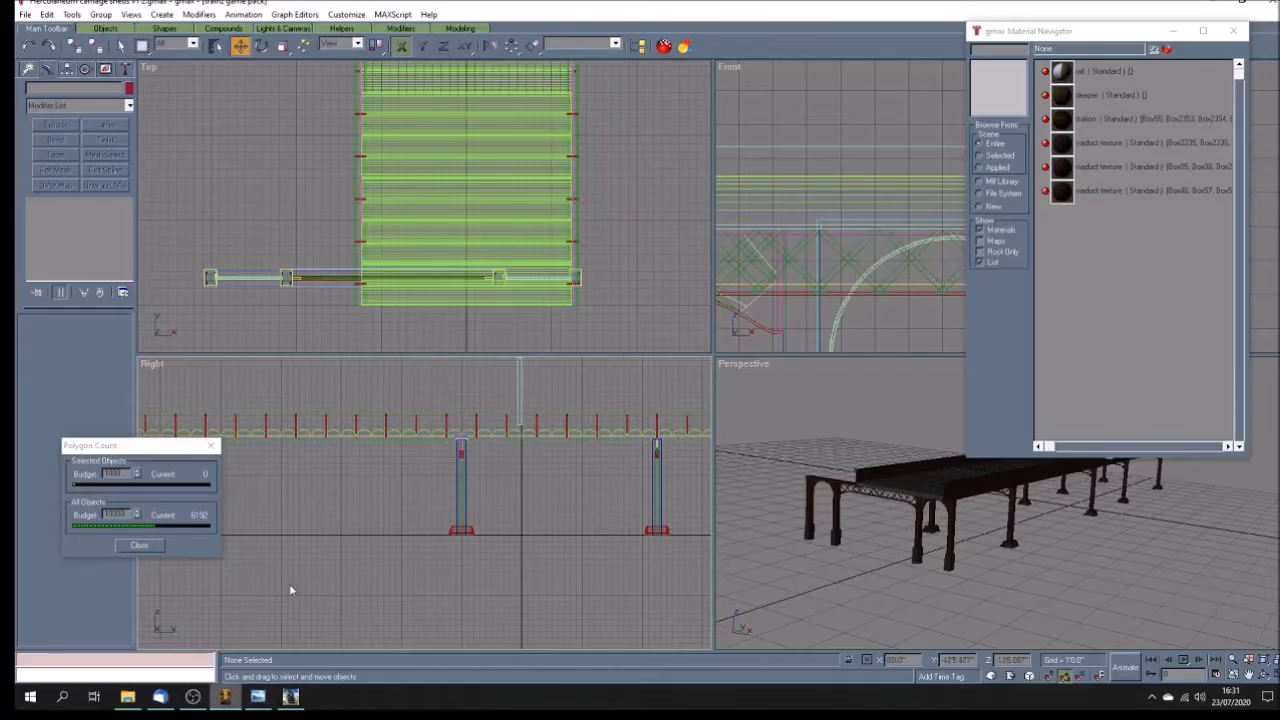
{"action": "scroll", "coordinate": [604, 558], "scroll_direction": "down", "scroll_amount": 4}
{"action": "scroll", "coordinate": [352, 516], "scroll_direction": "up", "scroll_amount": 5}
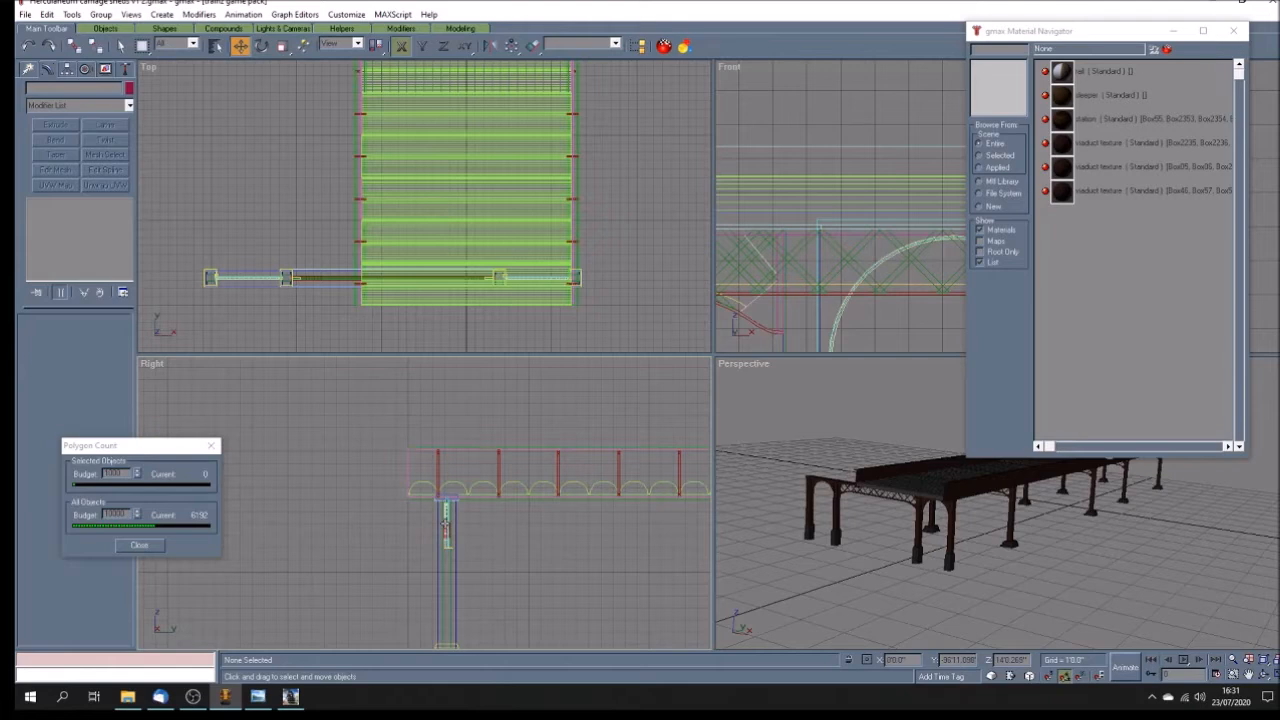
{"action": "left_click", "coordinate": [396, 275]}
{"action": "left_click_drag", "start_coordinate": [446, 527], "coordinate": [418, 527]}
{"action": "scroll", "coordinate": [418, 525], "scroll_direction": "up", "scroll_amount": 5}
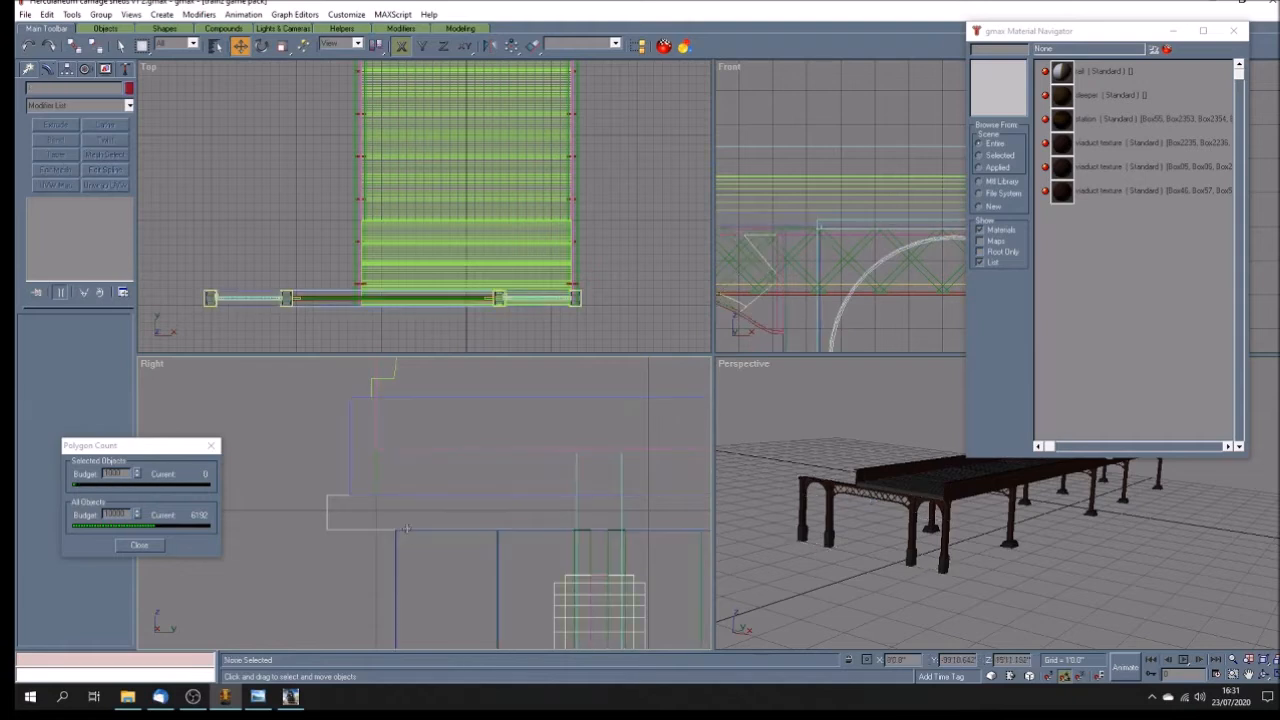
{"action": "left_click_drag", "start_coordinate": [407, 530], "coordinate": [433, 534]}
{"action": "scroll", "coordinate": [401, 392], "scroll_direction": "down", "scroll_amount": 5}
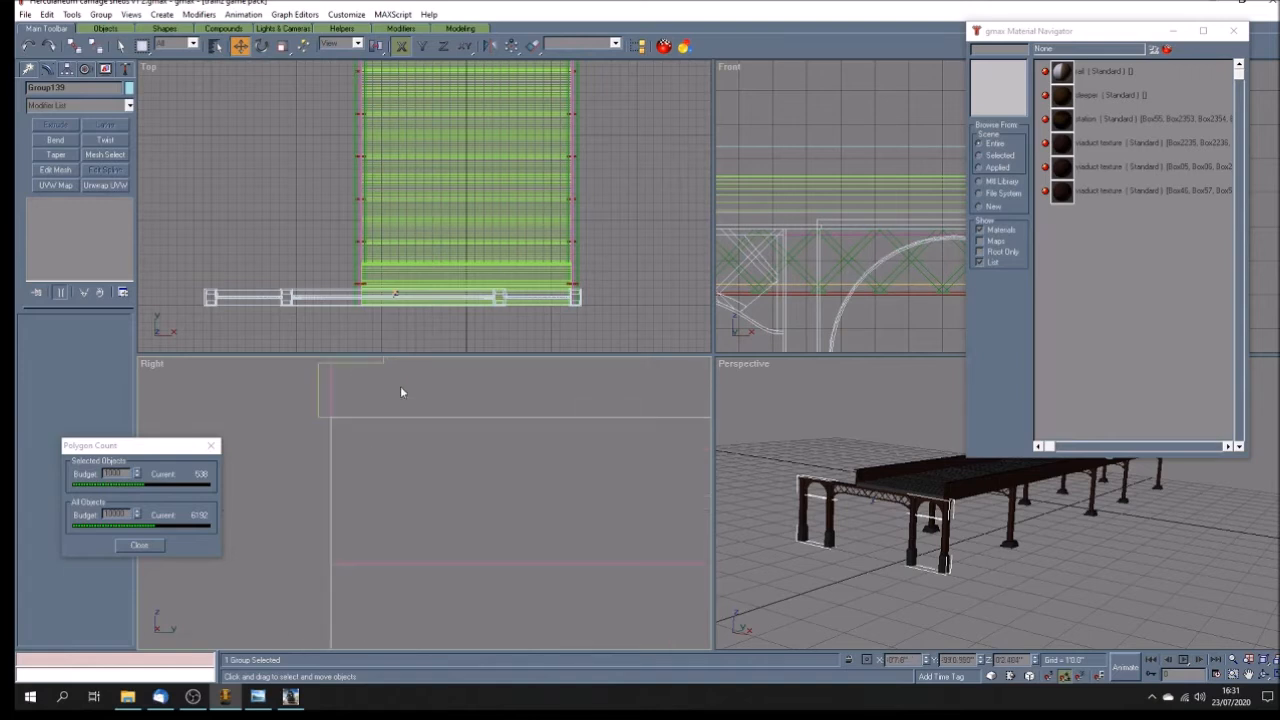
Step: Copy the arched end frame a short way inward beneath the deck and set the copy's Y position to -90'
{"action": "scroll", "coordinate": [410, 405], "scroll_direction": "down", "scroll_amount": 2}
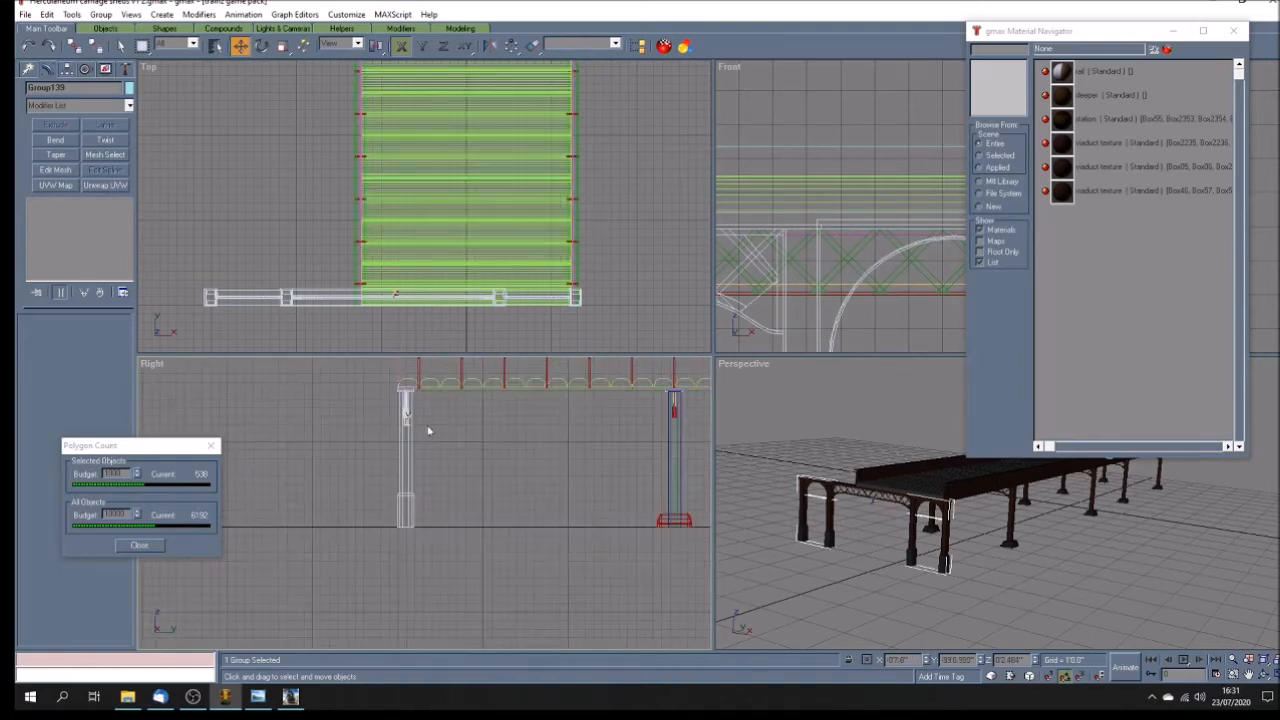
{"action": "scroll", "coordinate": [429, 437], "scroll_direction": "down", "scroll_amount": 3}
{"action": "scroll", "coordinate": [428, 453], "scroll_direction": "up", "scroll_amount": 5}
{"action": "scroll", "coordinate": [428, 451], "scroll_direction": "down", "scroll_amount": 2}
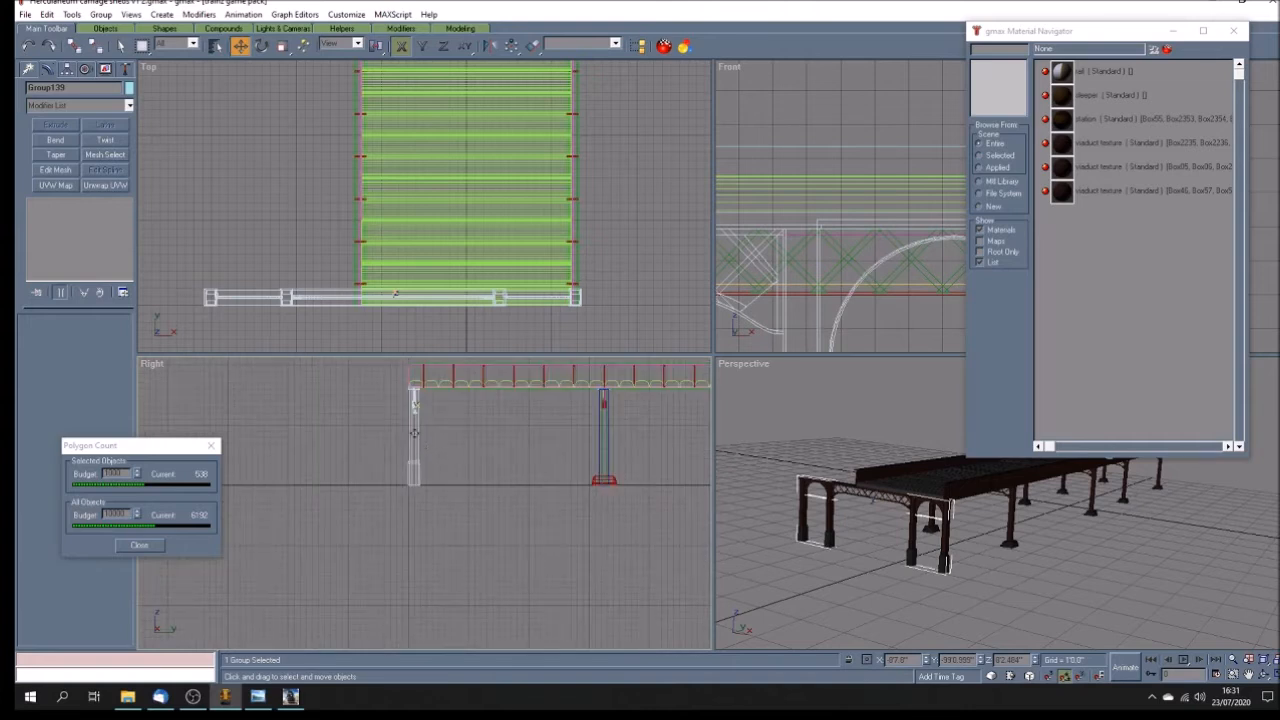
{"action": "left_click_drag", "start_coordinate": [414, 432], "coordinate": [468, 447], "text": "shift"}
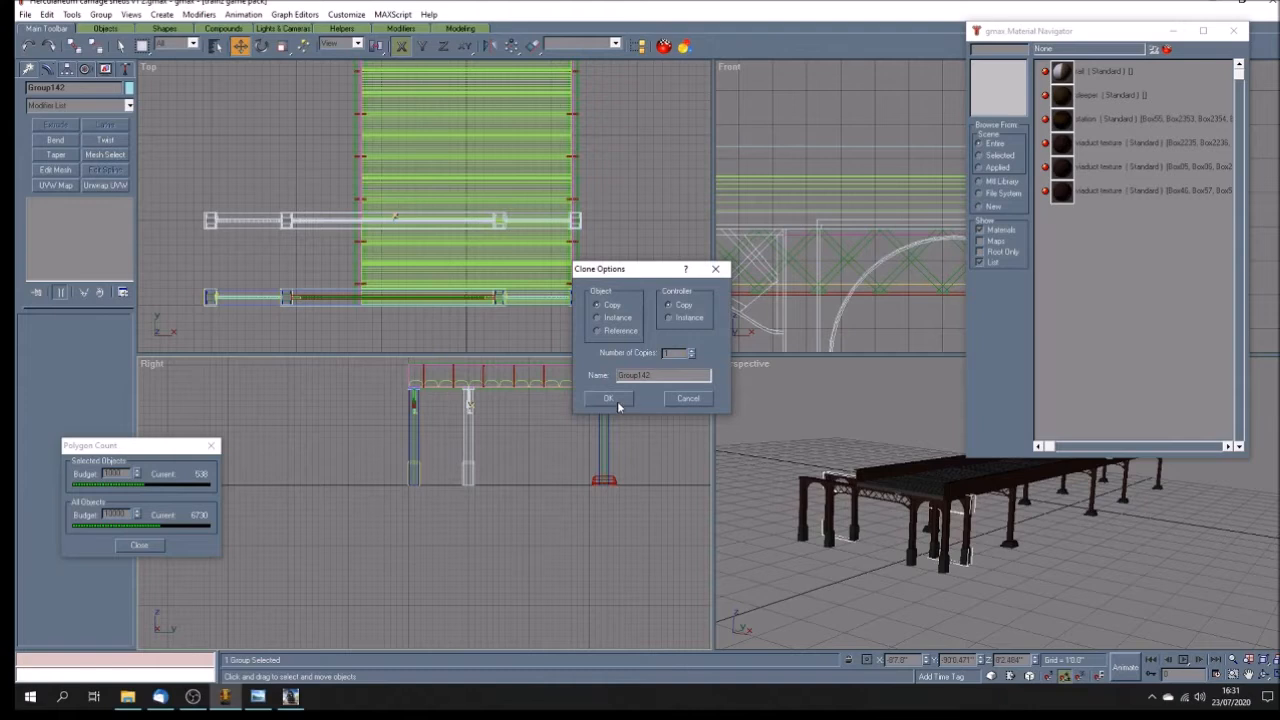
{"action": "left_click", "coordinate": [608, 398]}
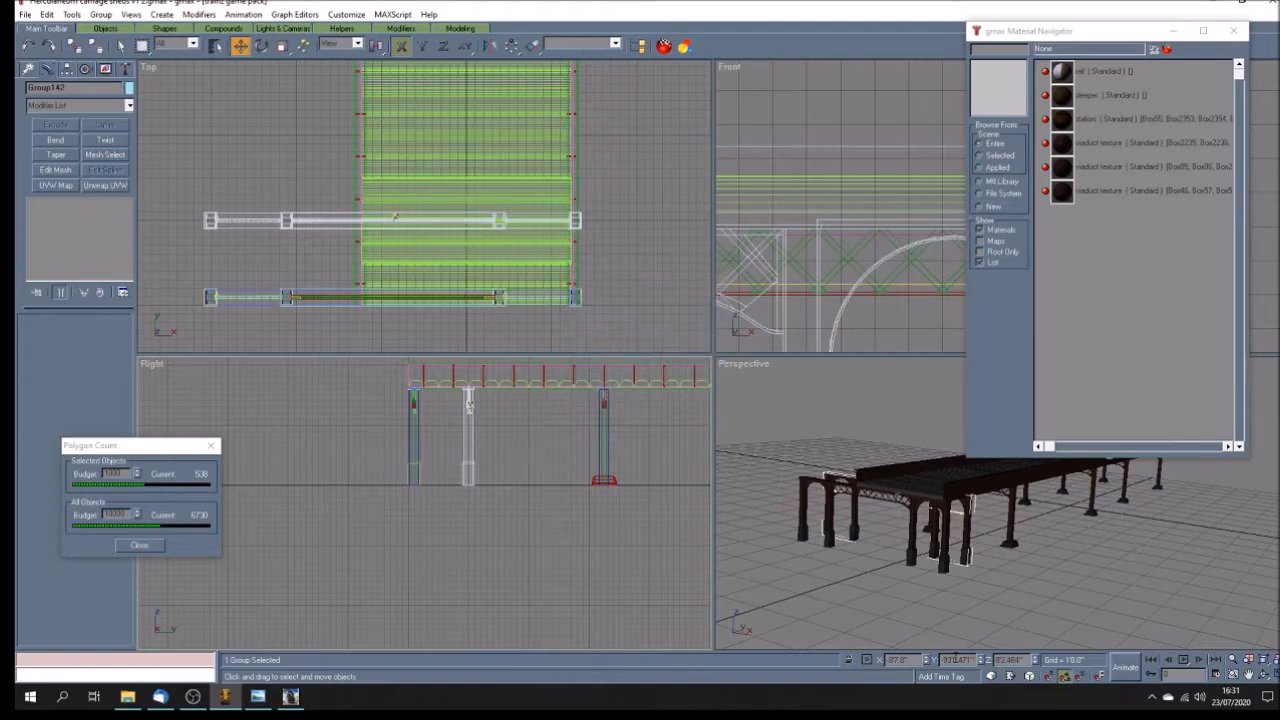
{"action": "key", "text": "BackSpace"}
{"action": "key", "text": "Return"}
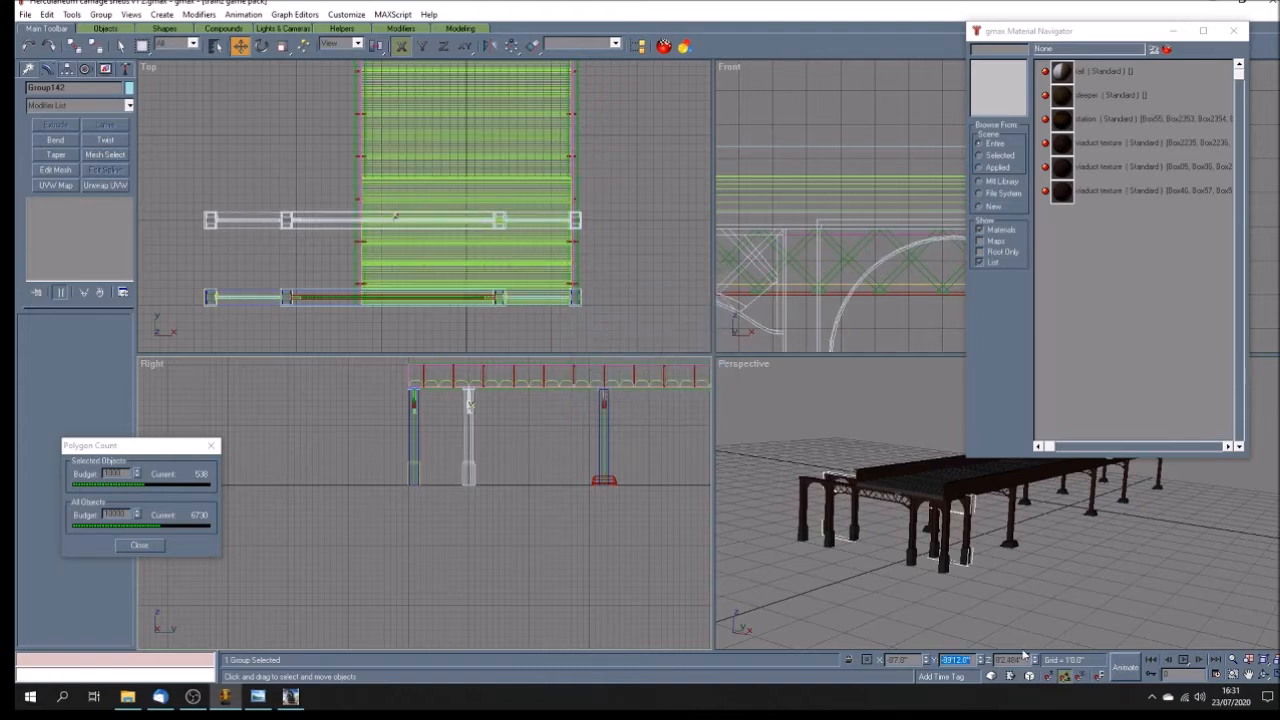
Step: Make another copy of the inner arched frame about 12 feet further along, between it and the nearest pillar support
{"action": "left_click", "coordinate": [547, 473]}
{"action": "left_click", "coordinate": [469, 437]}
{"action": "left_click_drag", "start_coordinate": [467, 437], "coordinate": [541, 437], "text": "shift"}
{"action": "left_click", "coordinate": [608, 399]}
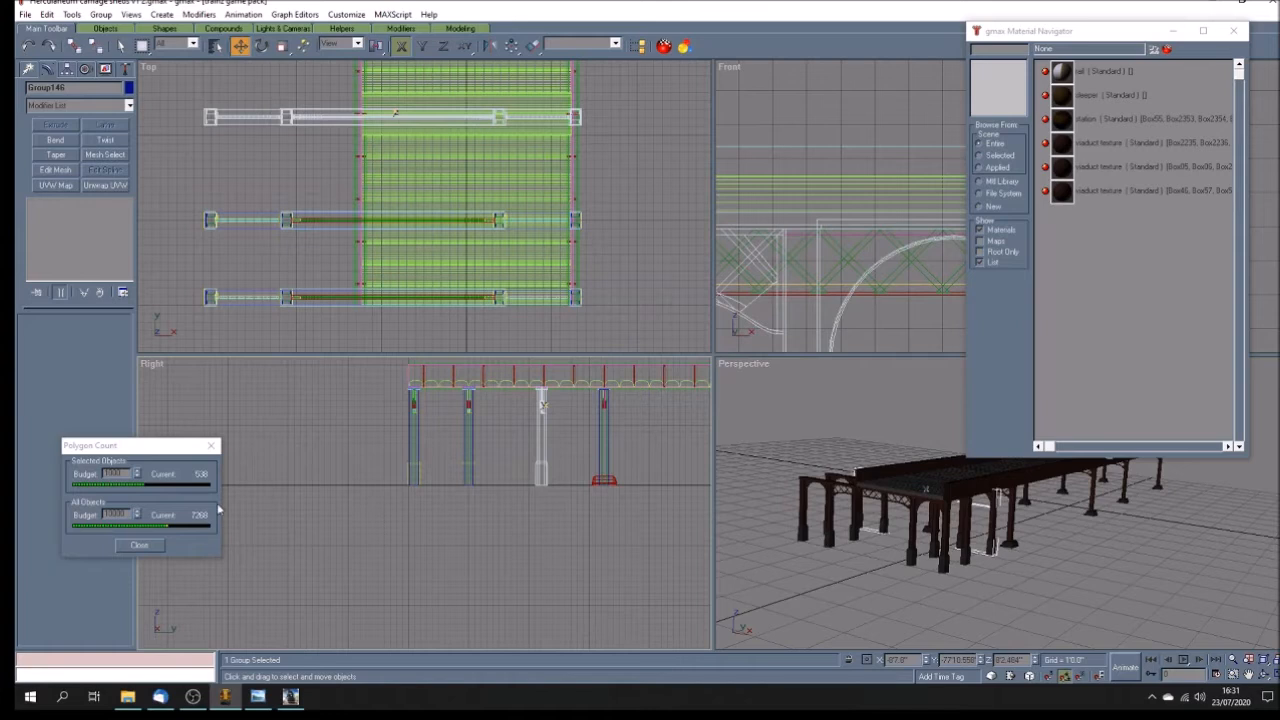
{"action": "left_click", "coordinate": [550, 530]}
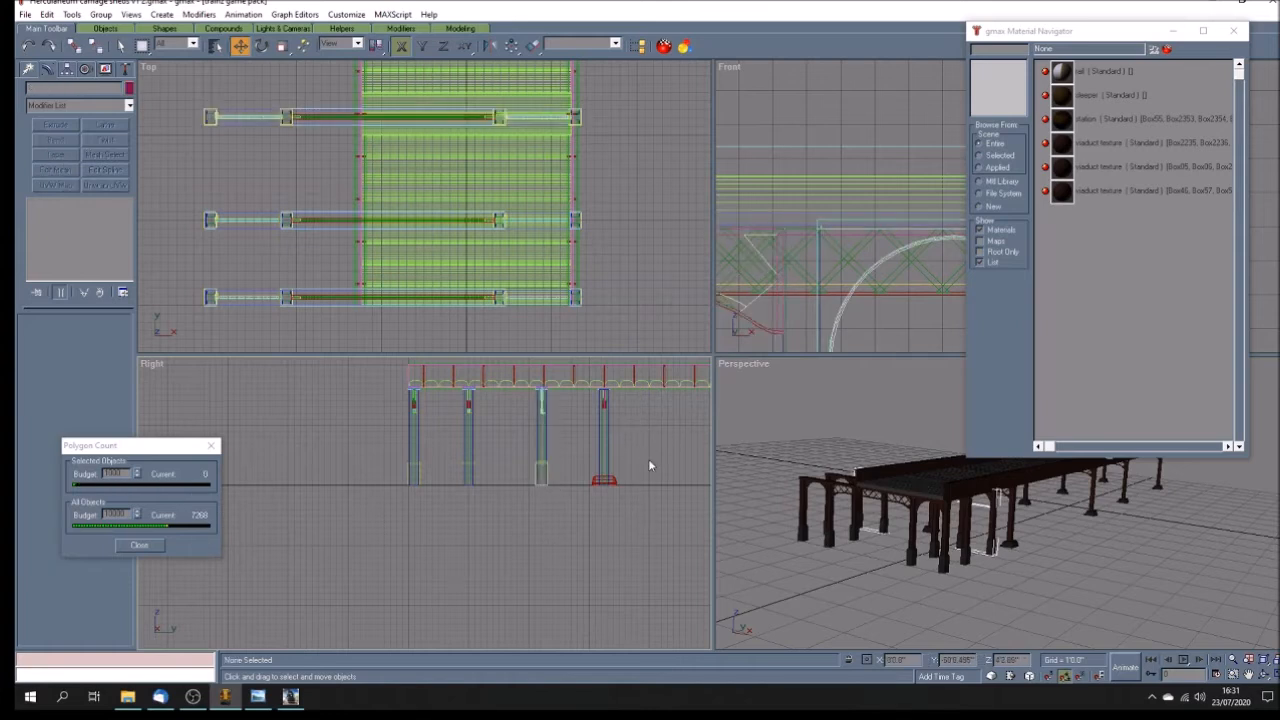
{"action": "scroll", "coordinate": [630, 379], "scroll_direction": "up", "scroll_amount": 2}
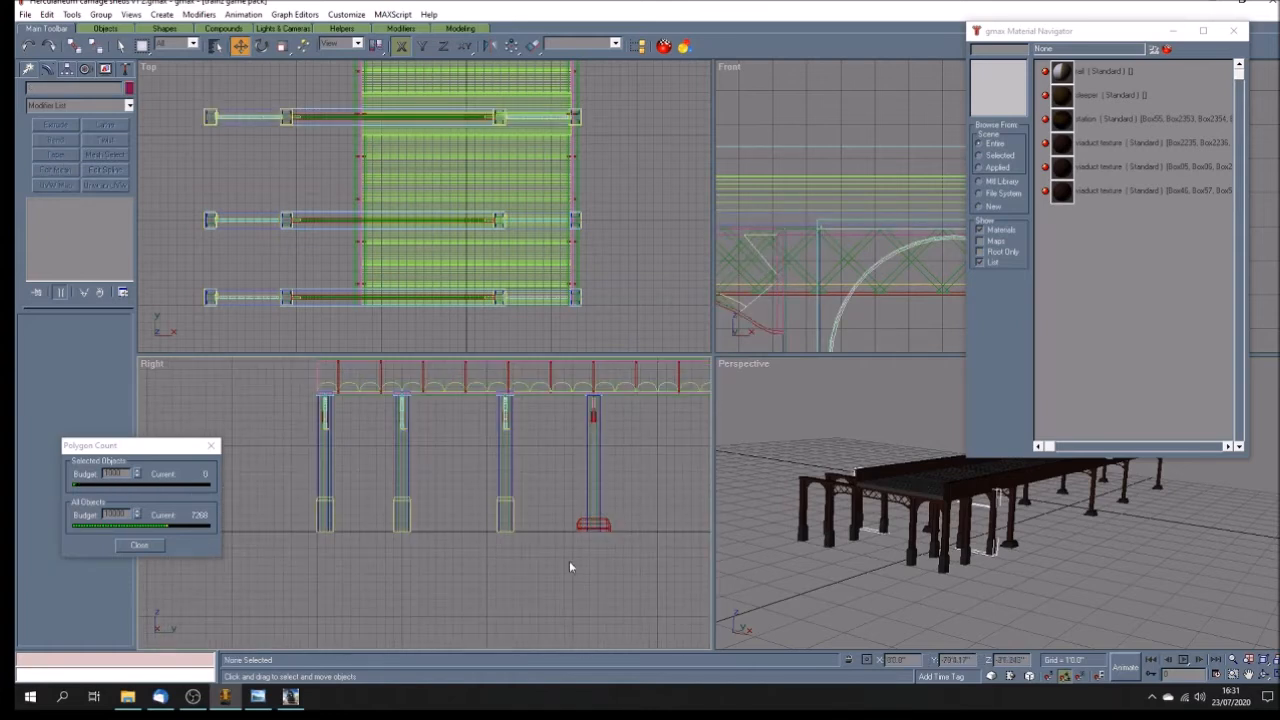
Step: Delete the pillar support nearest the arched frames, along with its remaining pieces at the underside of the deck
{"action": "left_click_drag", "start_coordinate": [563, 553], "coordinate": [624, 405]}
{"action": "key", "text": "Delete"}
{"action": "scroll", "coordinate": [605, 400], "scroll_direction": "up", "scroll_amount": 5}
{"action": "left_click_drag", "start_coordinate": [494, 485], "coordinate": [438, 449]}
{"action": "key", "text": "Delete"}
{"action": "key", "text": "Delete"}
{"action": "scroll", "coordinate": [492, 492], "scroll_direction": "down", "scroll_amount": 8}
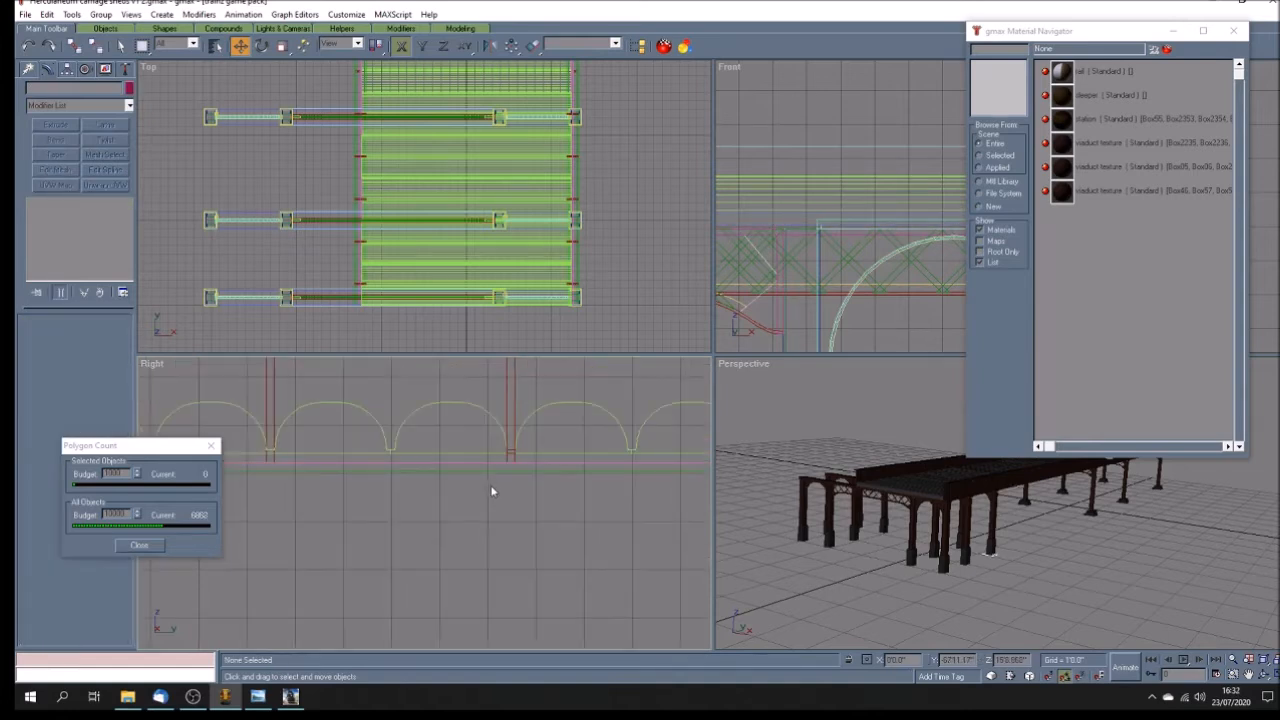
{"action": "scroll", "coordinate": [490, 588], "scroll_direction": "down", "scroll_amount": 2}
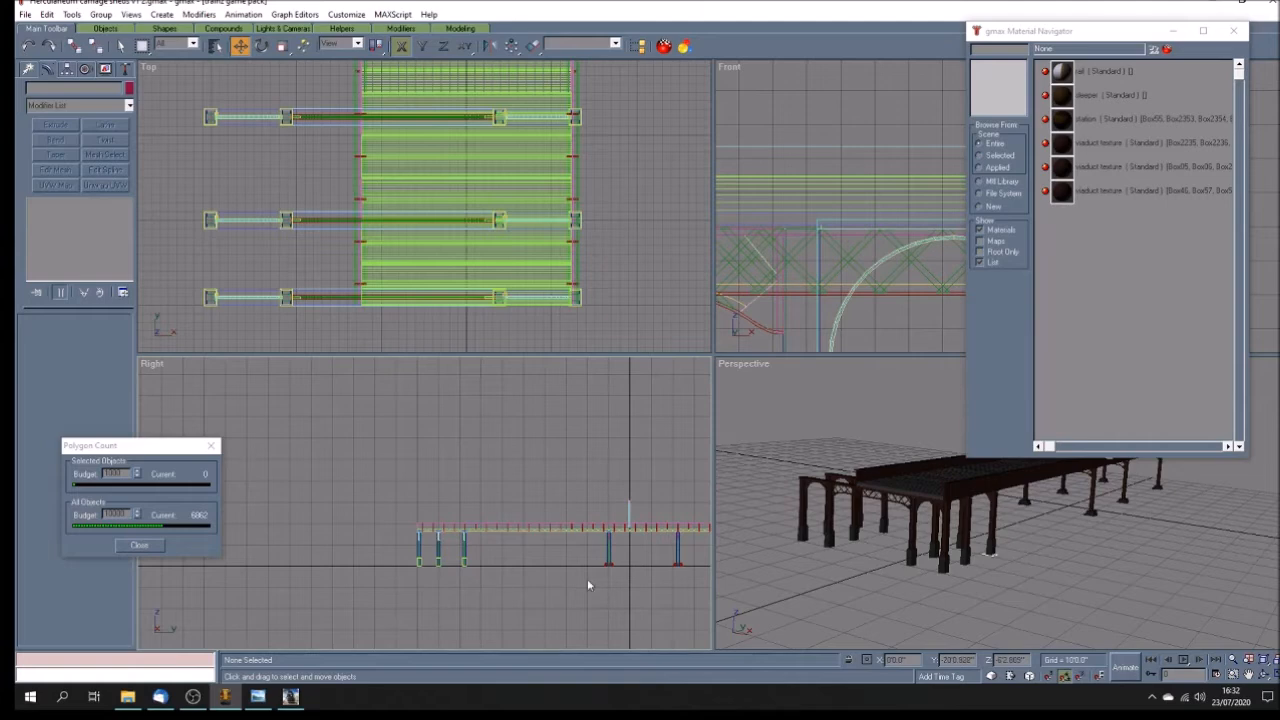
Step: Check the pillar spacing in the dock station photo and move the innermost arched frame to Y -50'
{"action": "left_click", "coordinate": [257, 697]}
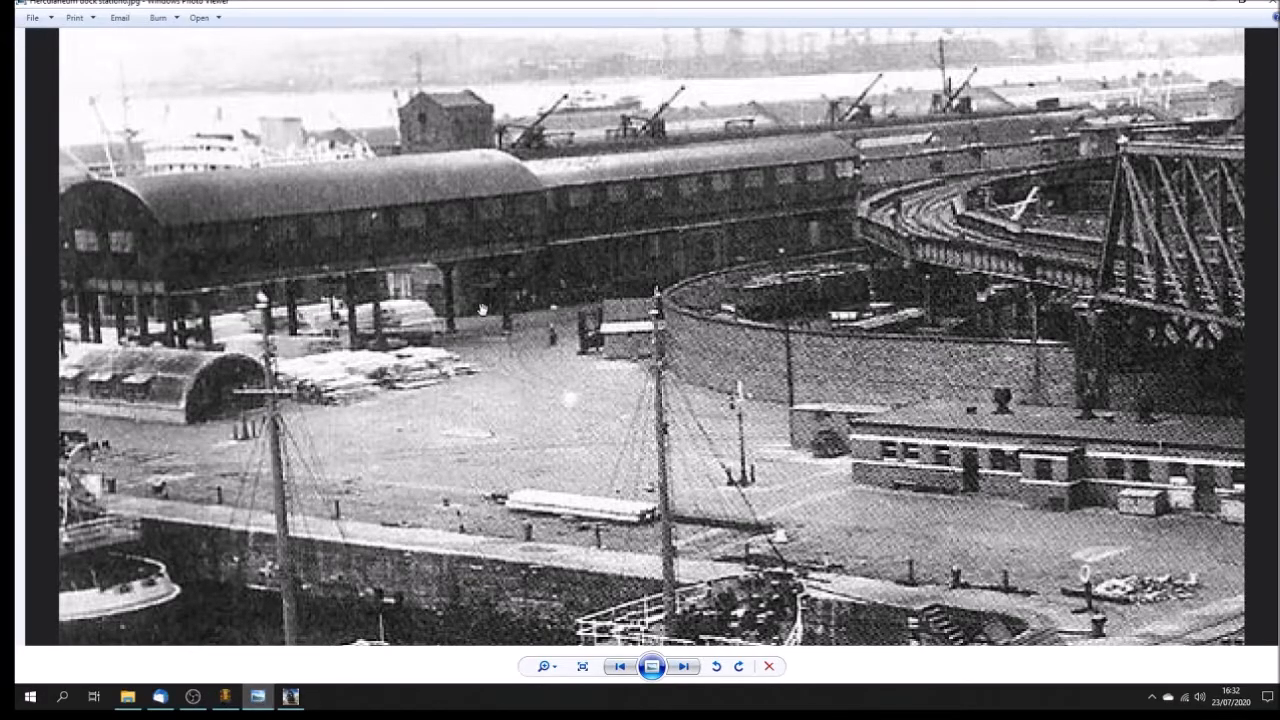
{"action": "left_click", "coordinate": [225, 697]}
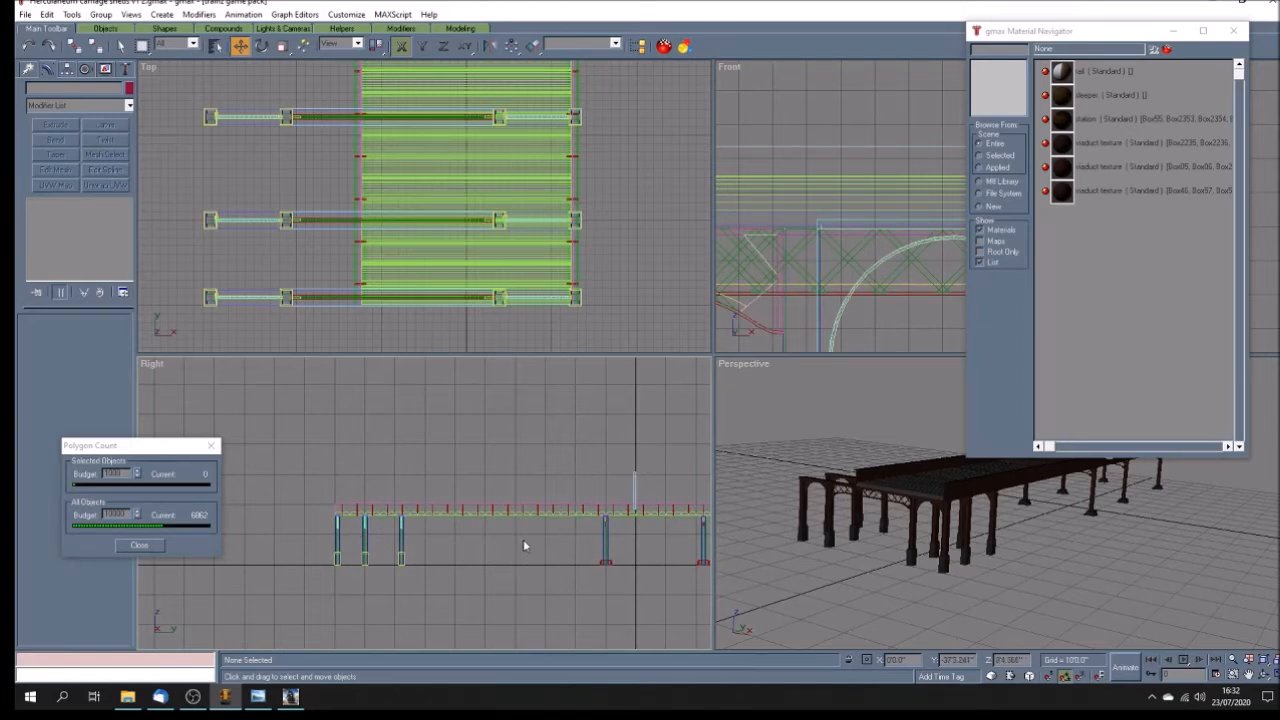
{"action": "left_click", "coordinate": [399, 536]}
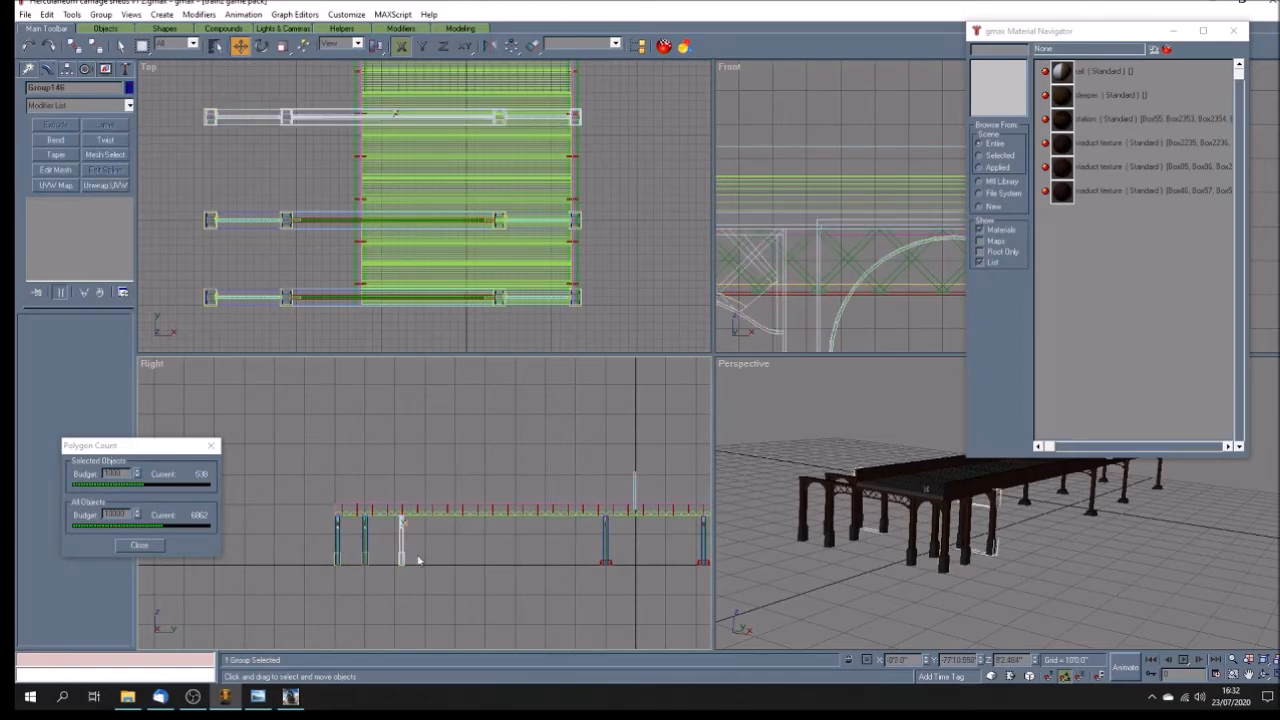
{"action": "double_click", "coordinate": [952, 657]}
{"action": "type", "text": "50"}
{"action": "key", "text": "Return"}
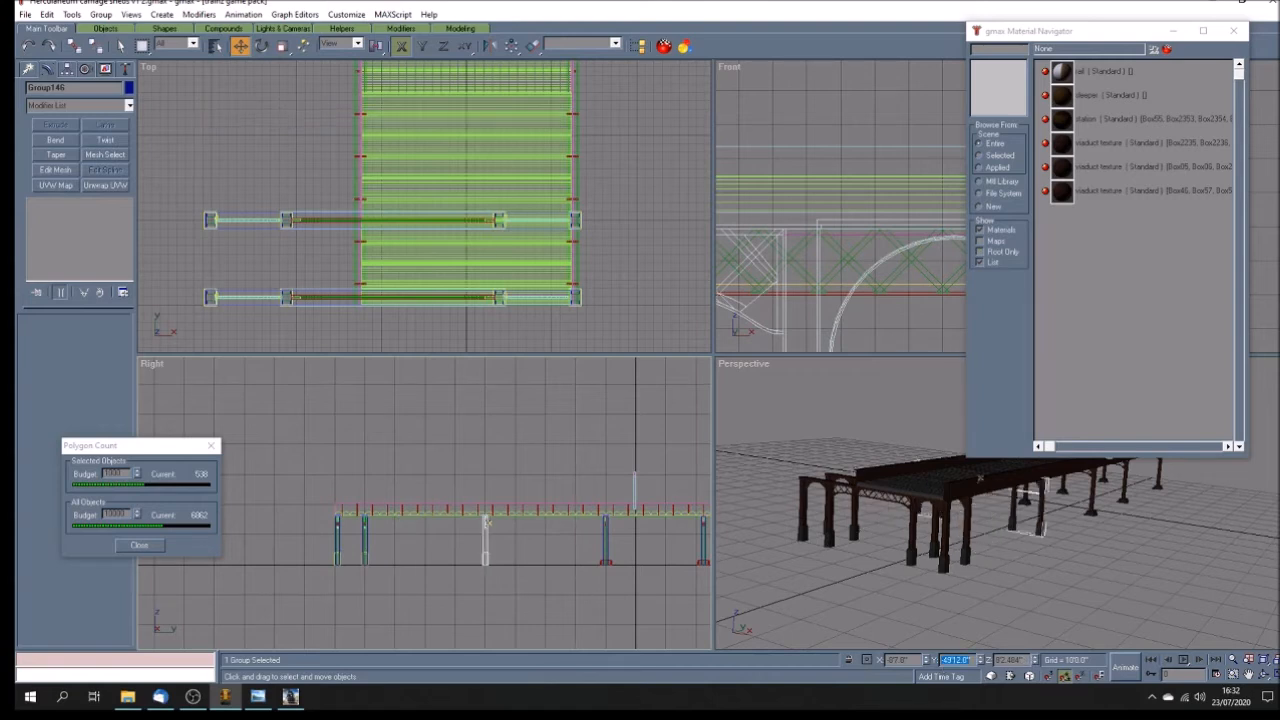
Step: Inspect the new support layout in the perspective view and compare it with the Herculaneum dock station photo
{"action": "left_click", "coordinate": [854, 576]}
{"action": "left_click", "coordinate": [1249, 677]}
{"action": "left_click_drag", "start_coordinate": [979, 552], "coordinate": [957, 577]}
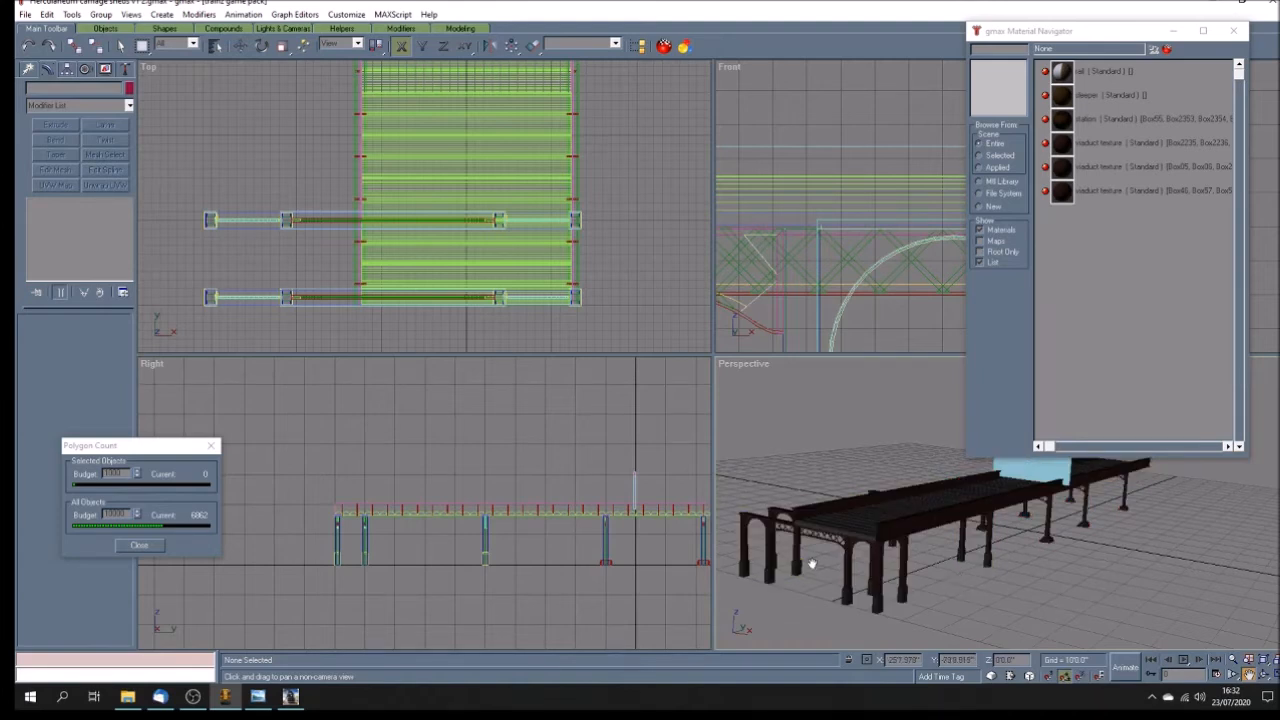
{"action": "left_click_drag", "start_coordinate": [420, 550], "coordinate": [485, 550]}
{"action": "left_click", "coordinate": [258, 696]}
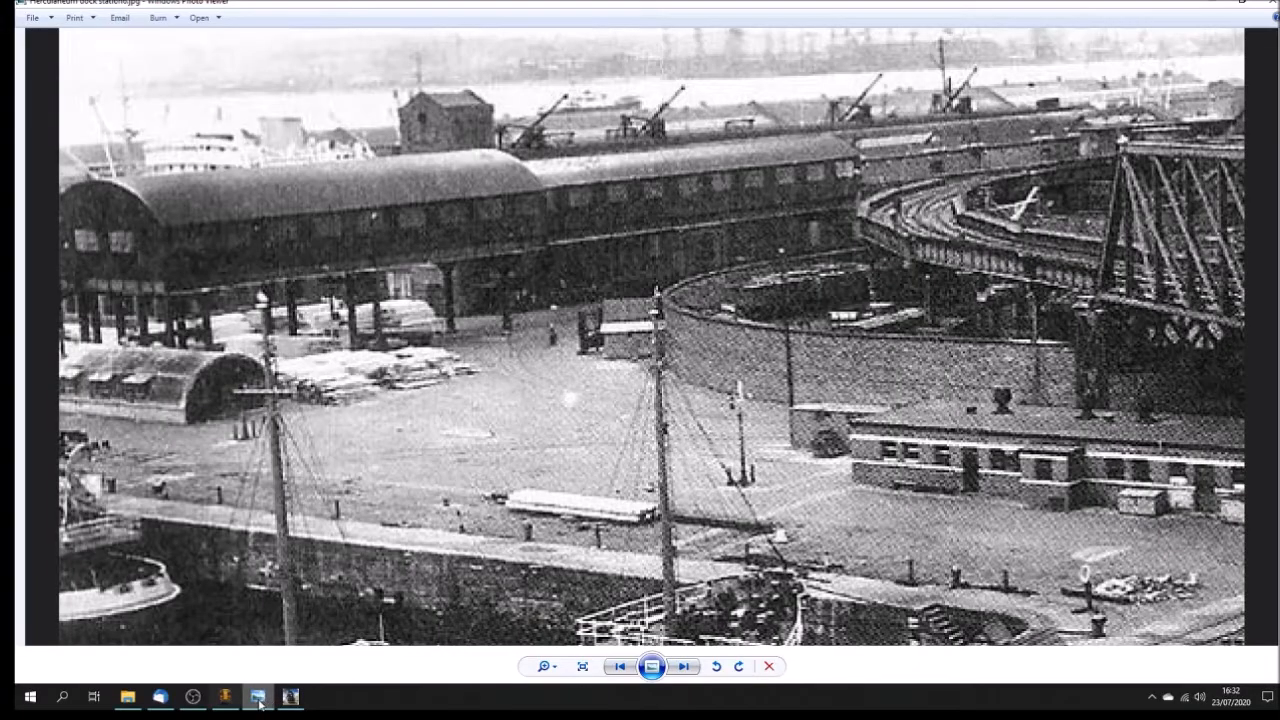
{"action": "left_click", "coordinate": [225, 696]}
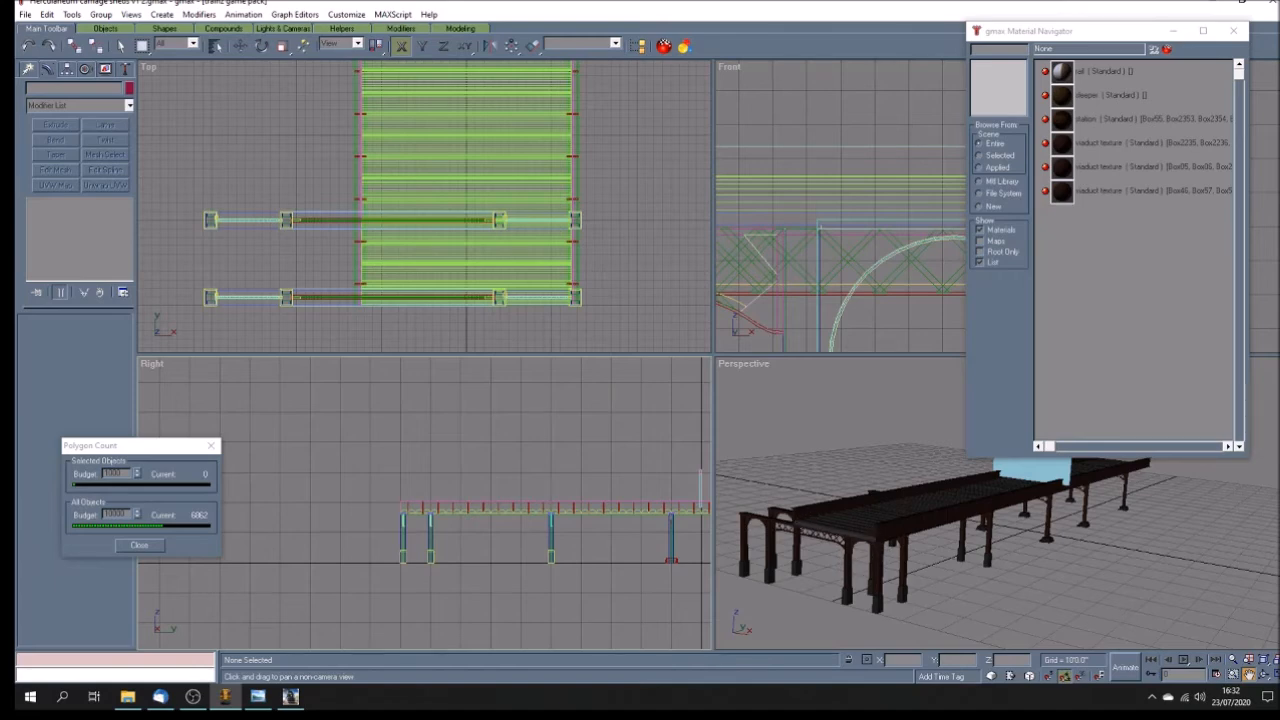
Step: Enlarge the perspective view and move the small window frame group from the far end of the deck out onto the open ground
{"action": "left_click", "coordinate": [1263, 677]}
{"action": "mouse_move", "coordinate": [1020, 526]}
{"action": "left_mouse_down"}
{"action": "mouse_move", "coordinate": [945, 545]}
{"action": "mouse_move", "coordinate": [962, 527]}
{"action": "left_mouse_up"}
{"action": "left_click", "coordinate": [1273, 676]}
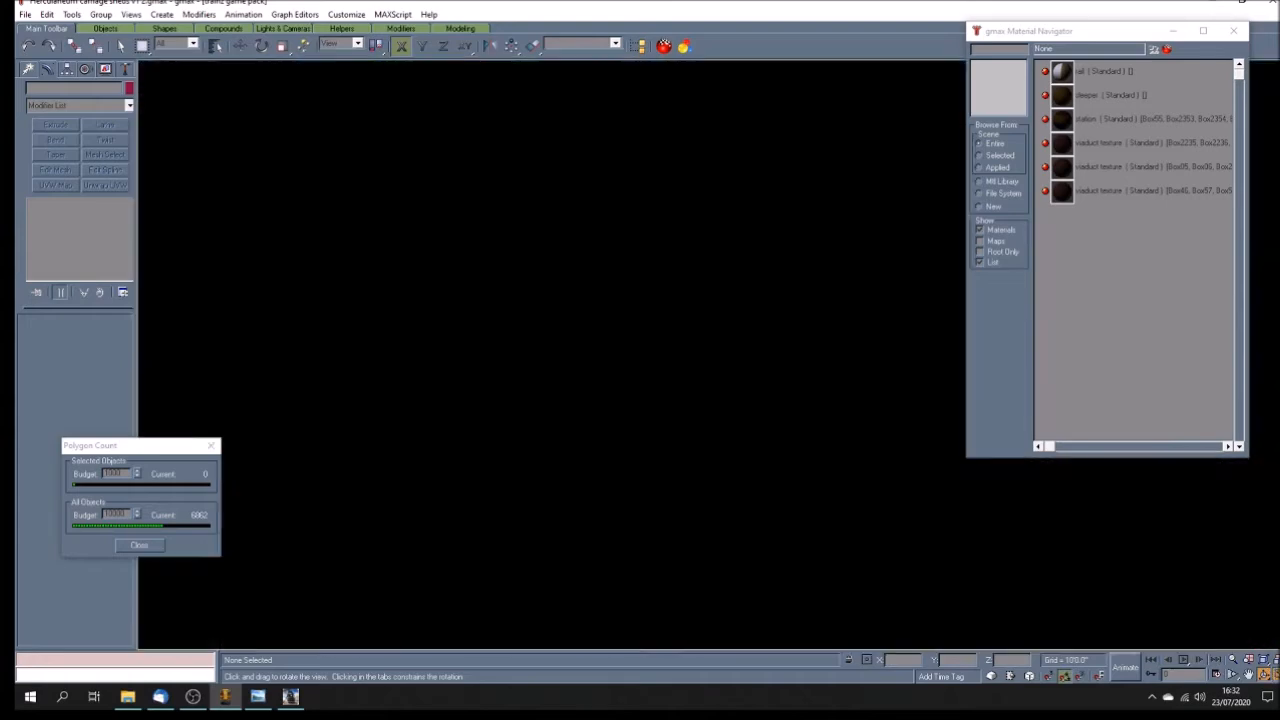
{"action": "left_click", "coordinate": [1248, 675]}
{"action": "left_click_drag", "start_coordinate": [600, 406], "coordinate": [566, 408]}
{"action": "scroll", "coordinate": [567, 393], "scroll_direction": "up", "scroll_amount": 3}
{"action": "left_click_drag", "start_coordinate": [444, 430], "coordinate": [507, 403]}
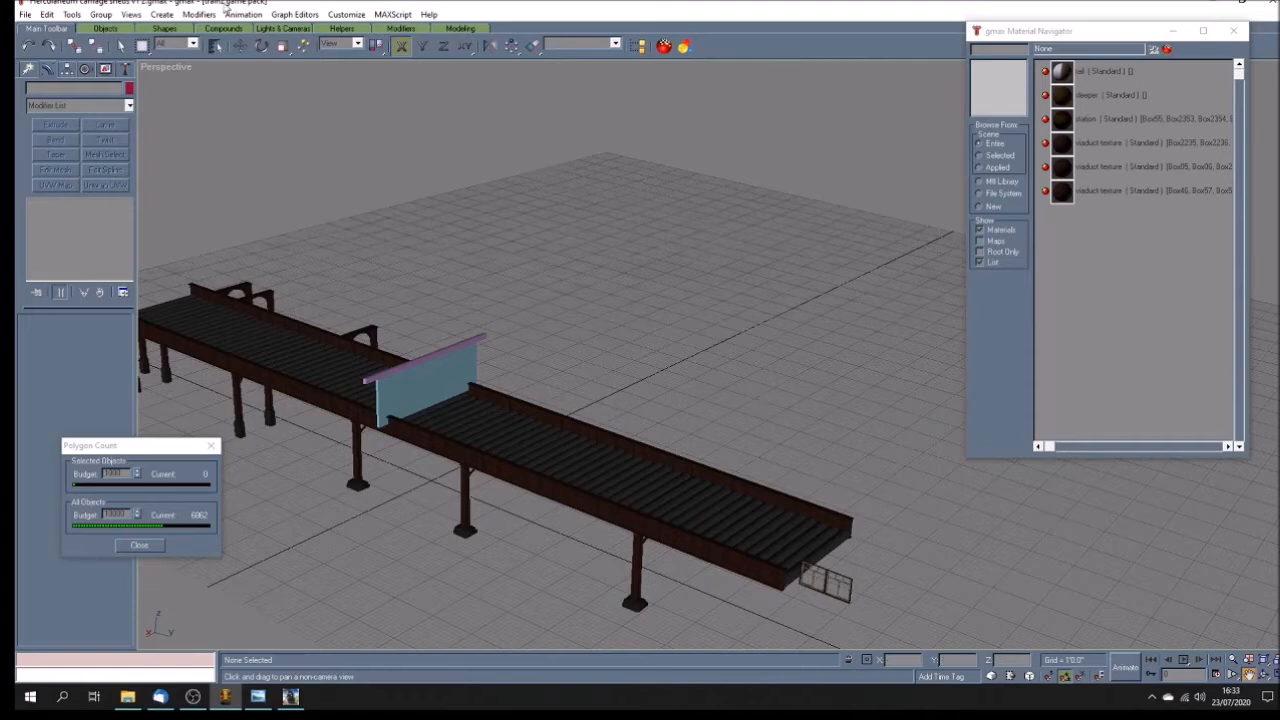
{"action": "left_click", "coordinate": [240, 46]}
{"action": "left_click", "coordinate": [818, 588]}
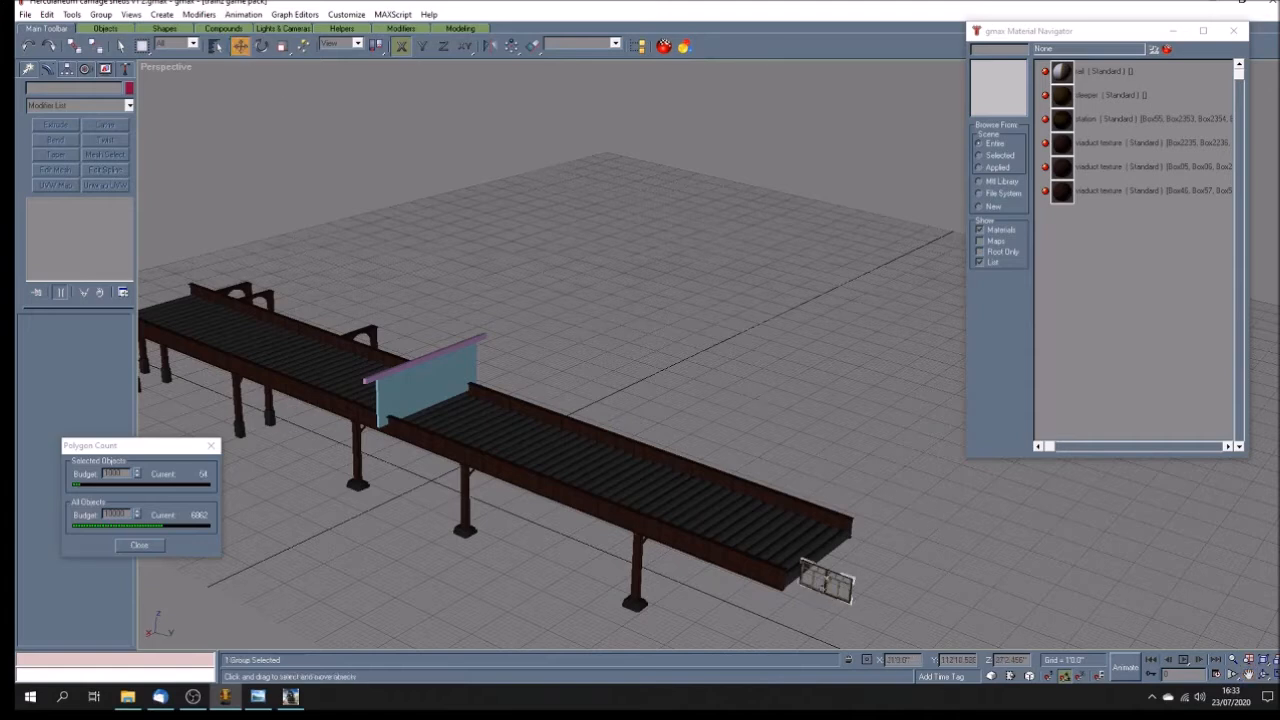
{"action": "left_click_drag", "start_coordinate": [818, 588], "coordinate": [935, 493]}
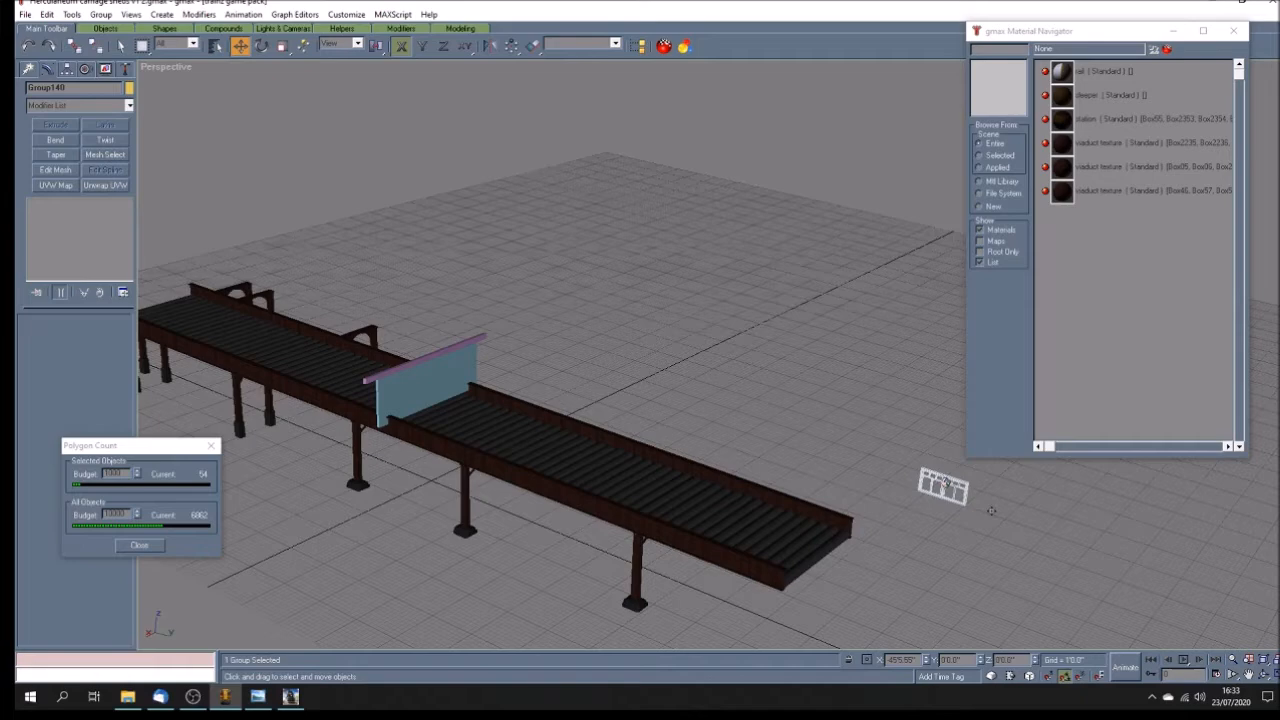
{"action": "left_click", "coordinate": [644, 374]}
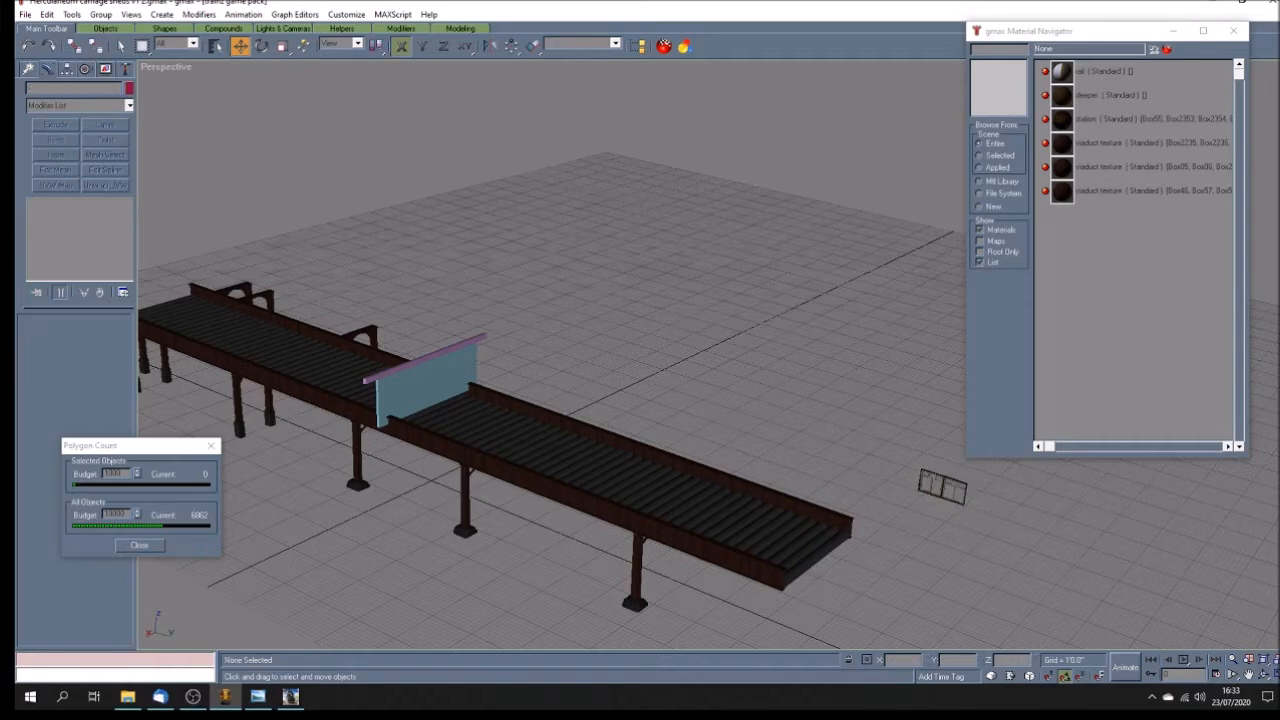
Step: Restore the four-view layout, reframe the perspective view and save the Herculaneum carriage sheds v1 2 scene
{"action": "key", "text": "alt+w"}
{"action": "left_click", "coordinate": [1248, 675]}
{"action": "left_click_drag", "start_coordinate": [810, 252], "coordinate": [850, 200]}
{"action": "scroll", "coordinate": [849, 197], "scroll_direction": "down", "scroll_amount": 3}
{"action": "scroll", "coordinate": [830, 200], "scroll_direction": "down", "scroll_amount": 1}
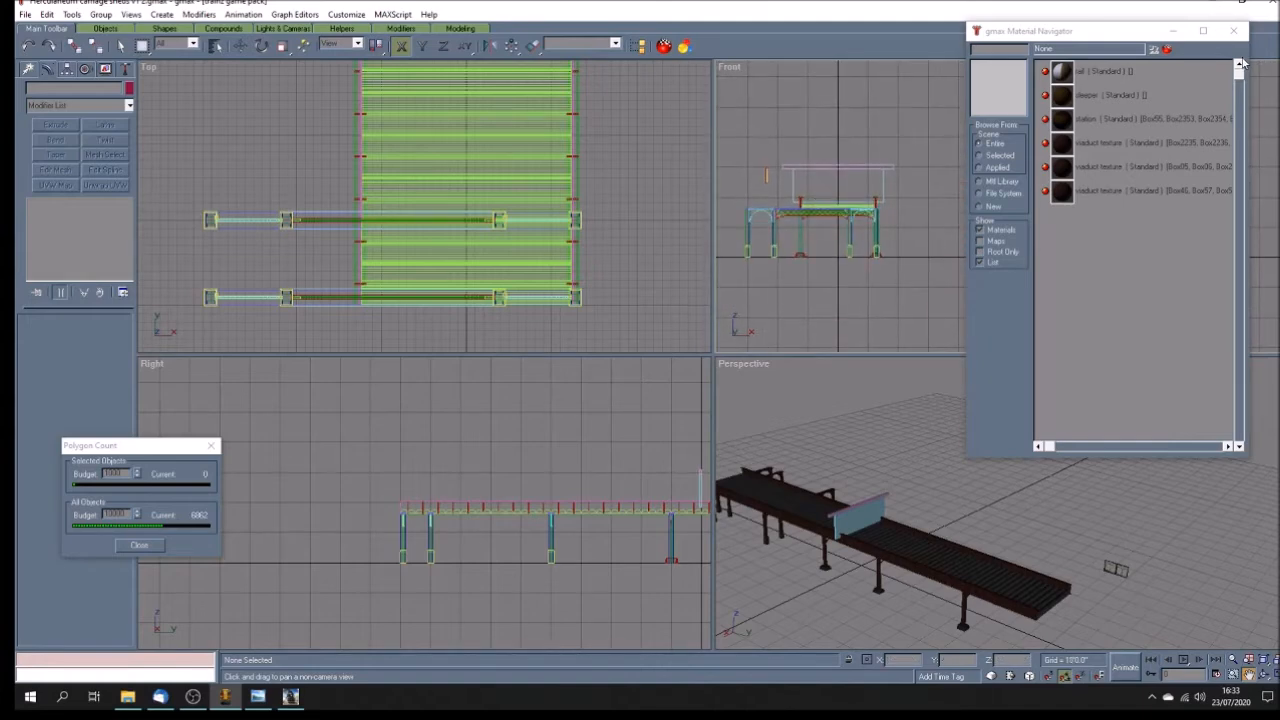
{"action": "left_click", "coordinate": [25, 14]}
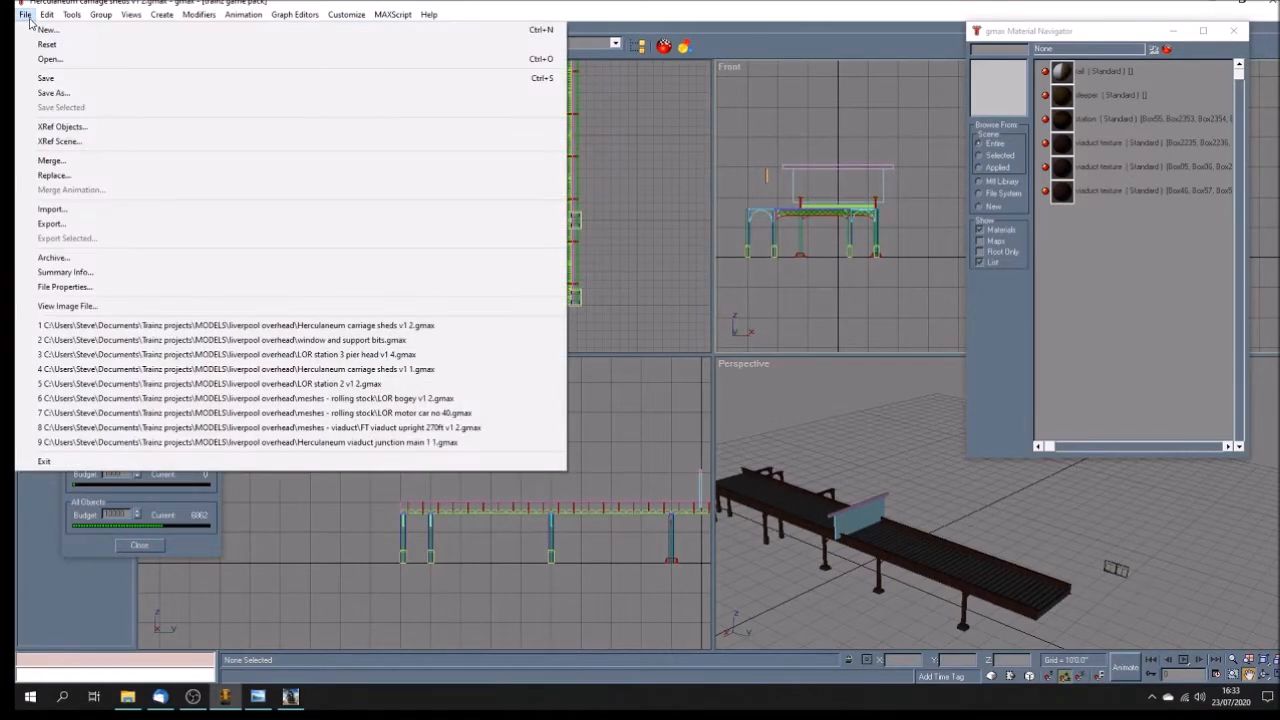
{"action": "left_click", "coordinate": [42, 79]}
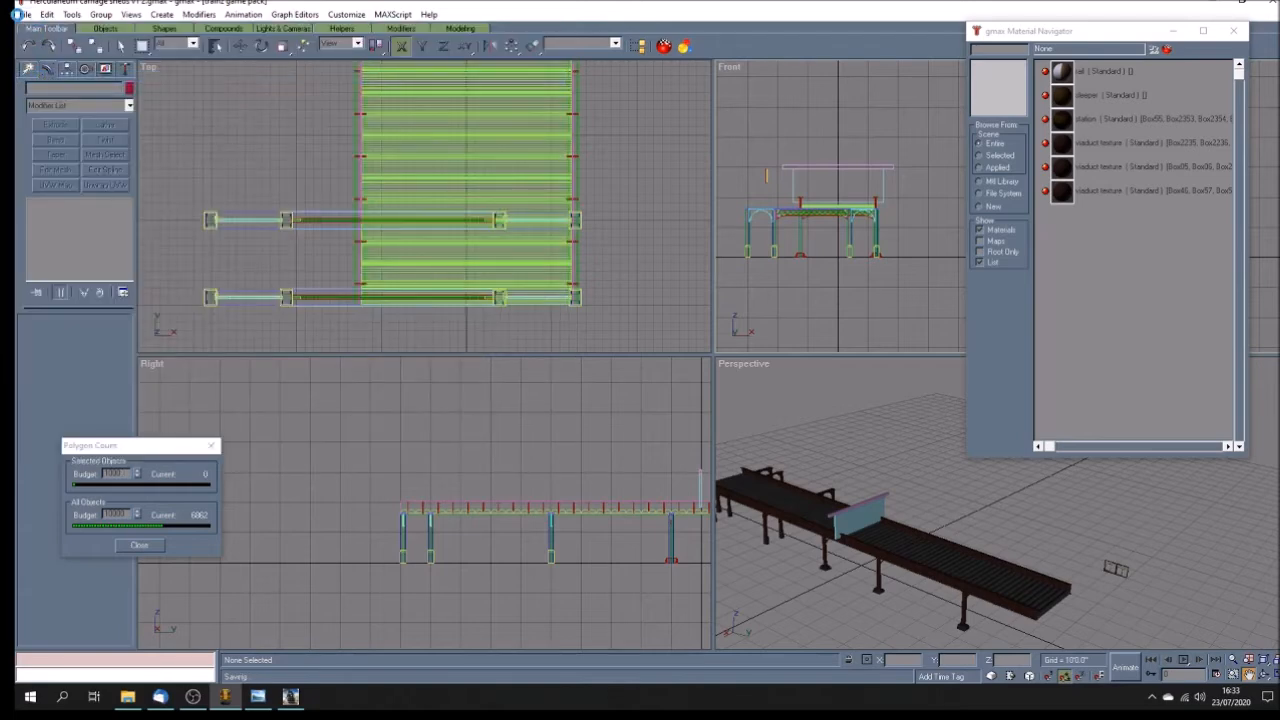
Step: Save a second copy of the scene over the existing file Herculaneum carriage sheds v1 1.gmax
{"action": "left_click", "coordinate": [25, 14]}
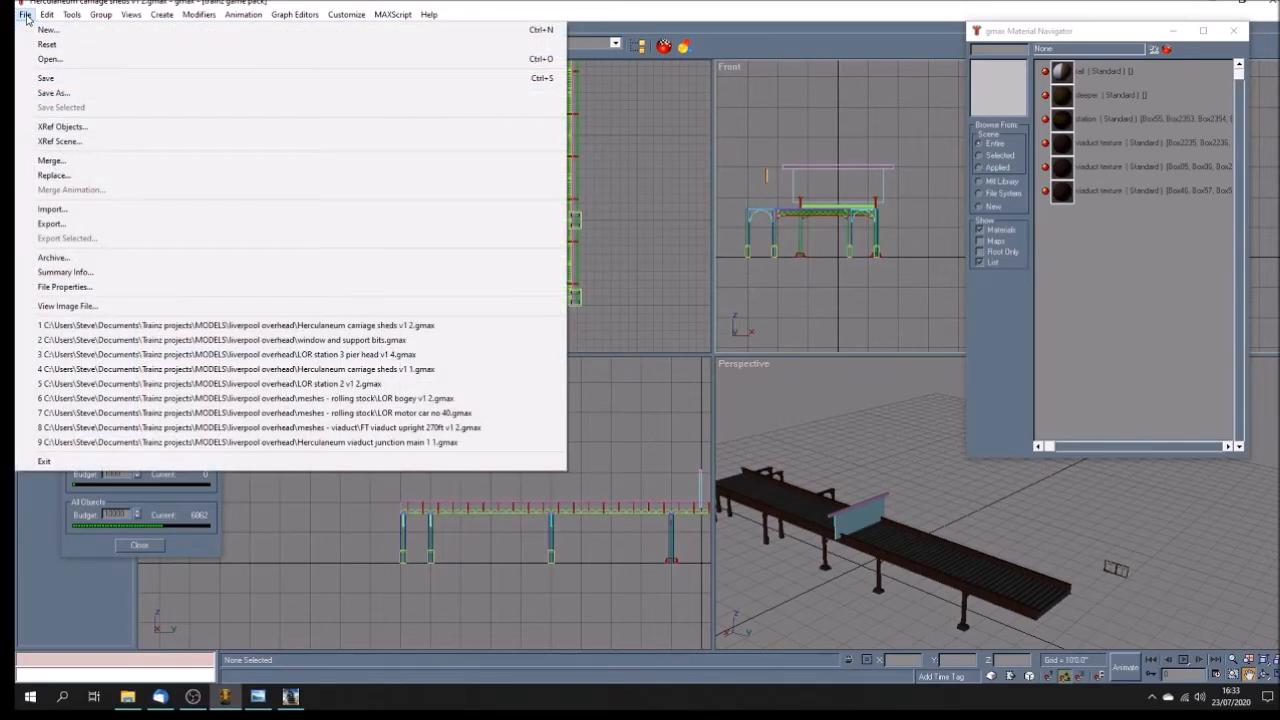
{"action": "left_click", "coordinate": [42, 91]}
{"action": "left_click_drag", "start_coordinate": [285, 102], "coordinate": [285, 121]}
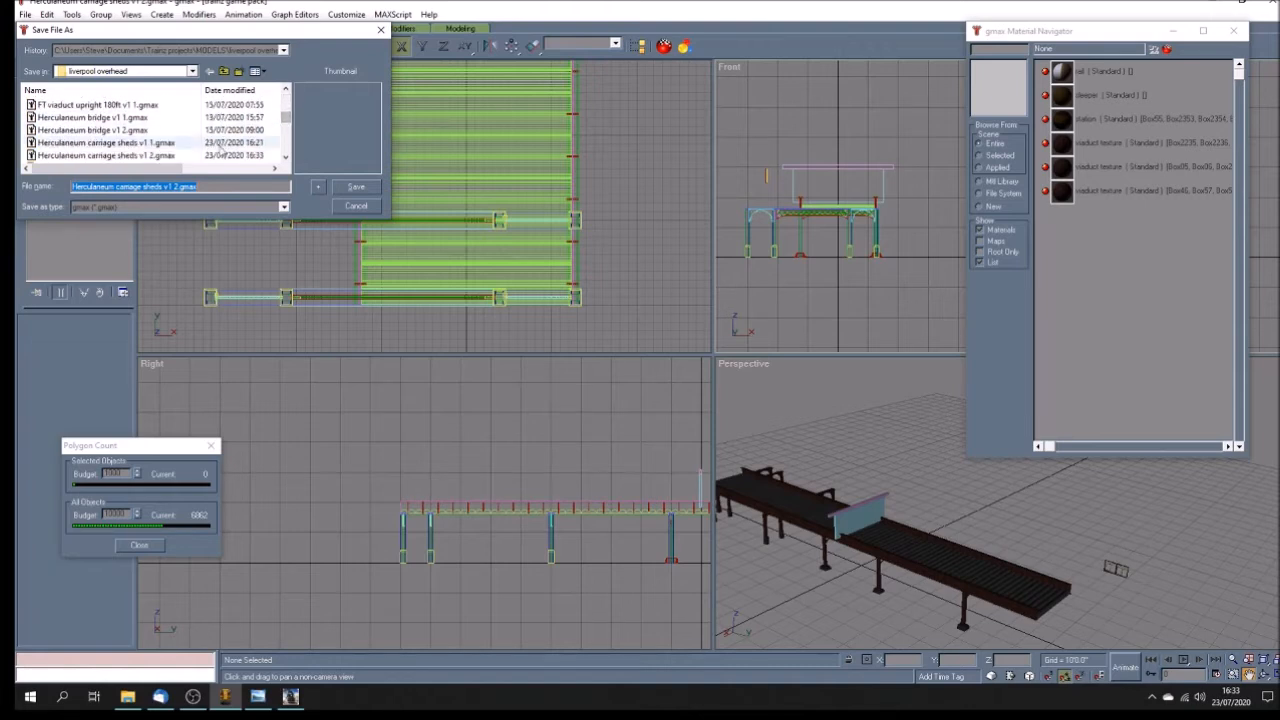
{"action": "left_click", "coordinate": [166, 143]}
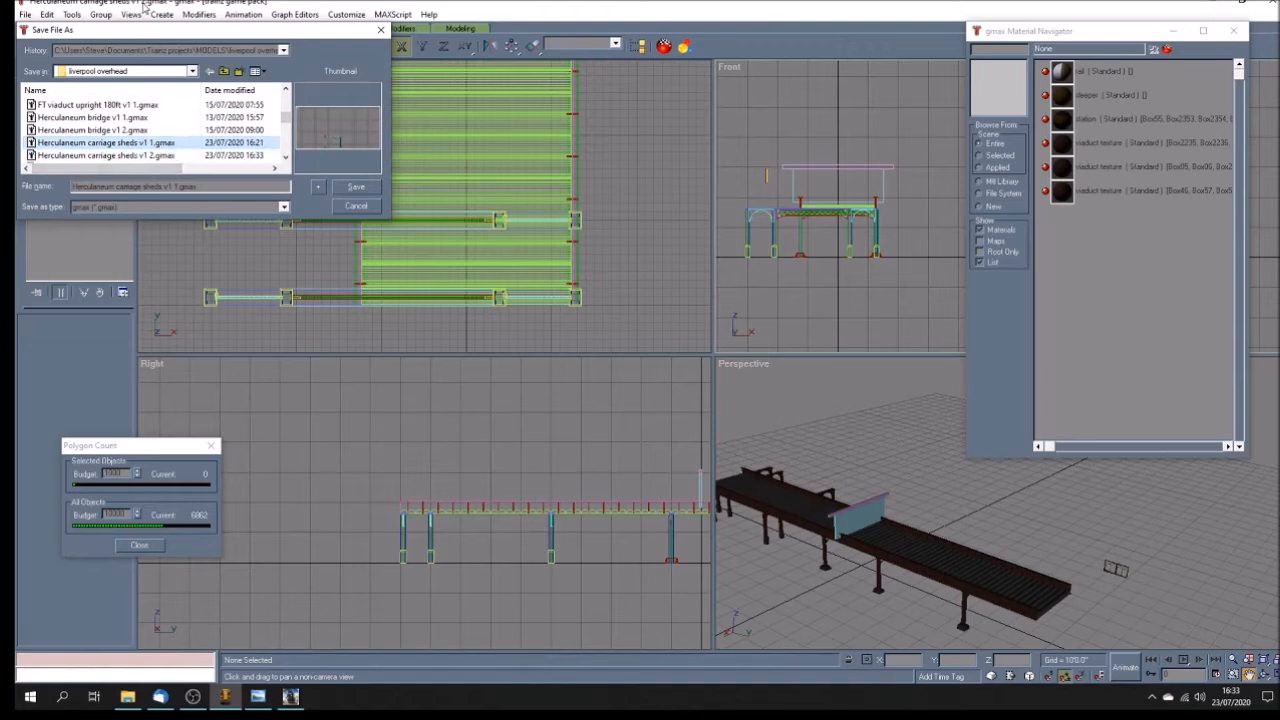
{"action": "left_click", "coordinate": [363, 189]}
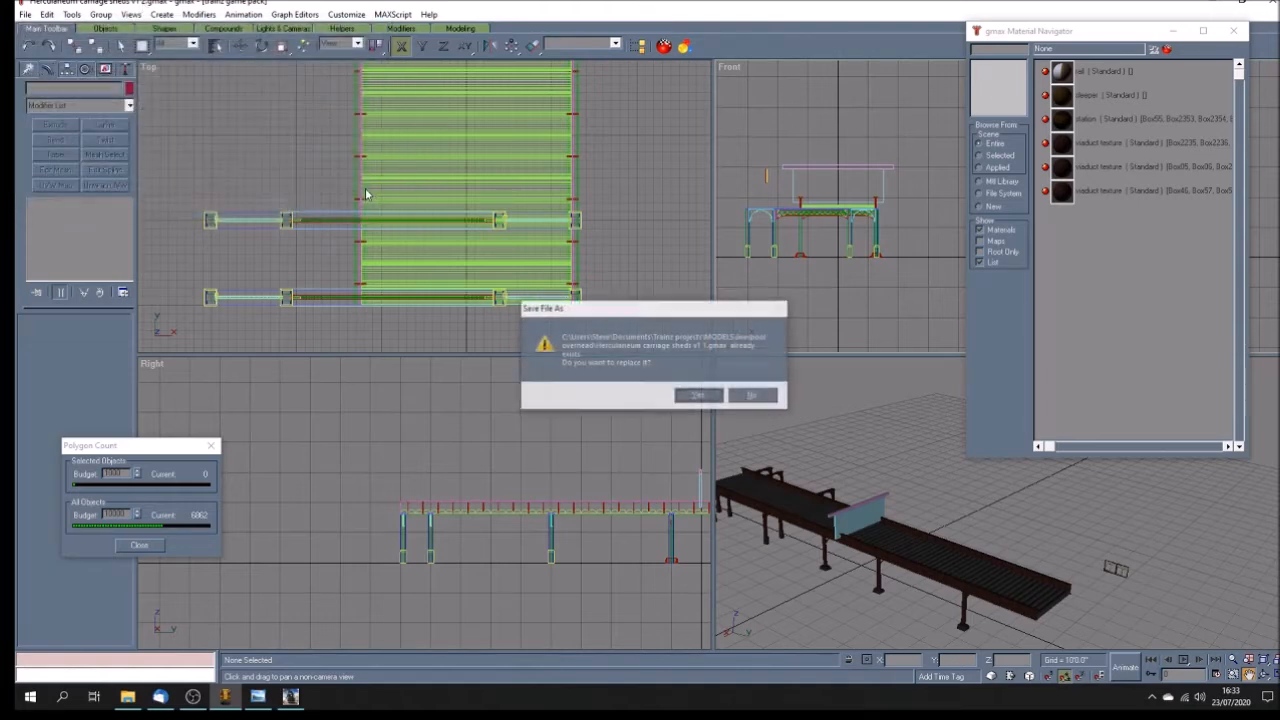
{"action": "left_click", "coordinate": [698, 395]}
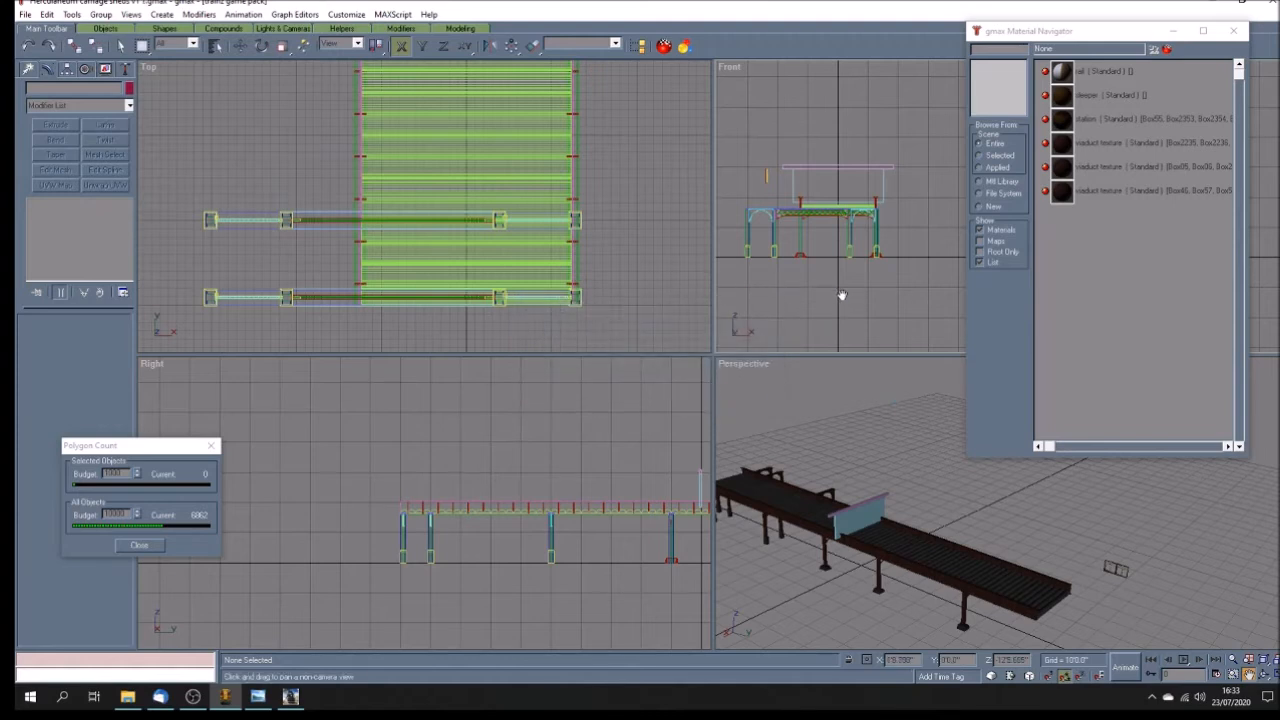
Step: Enlarge the front view and examine the end profile of the deck, arched frames and wall box
{"action": "left_click_drag", "start_coordinate": [877, 294], "coordinate": [909, 294]}
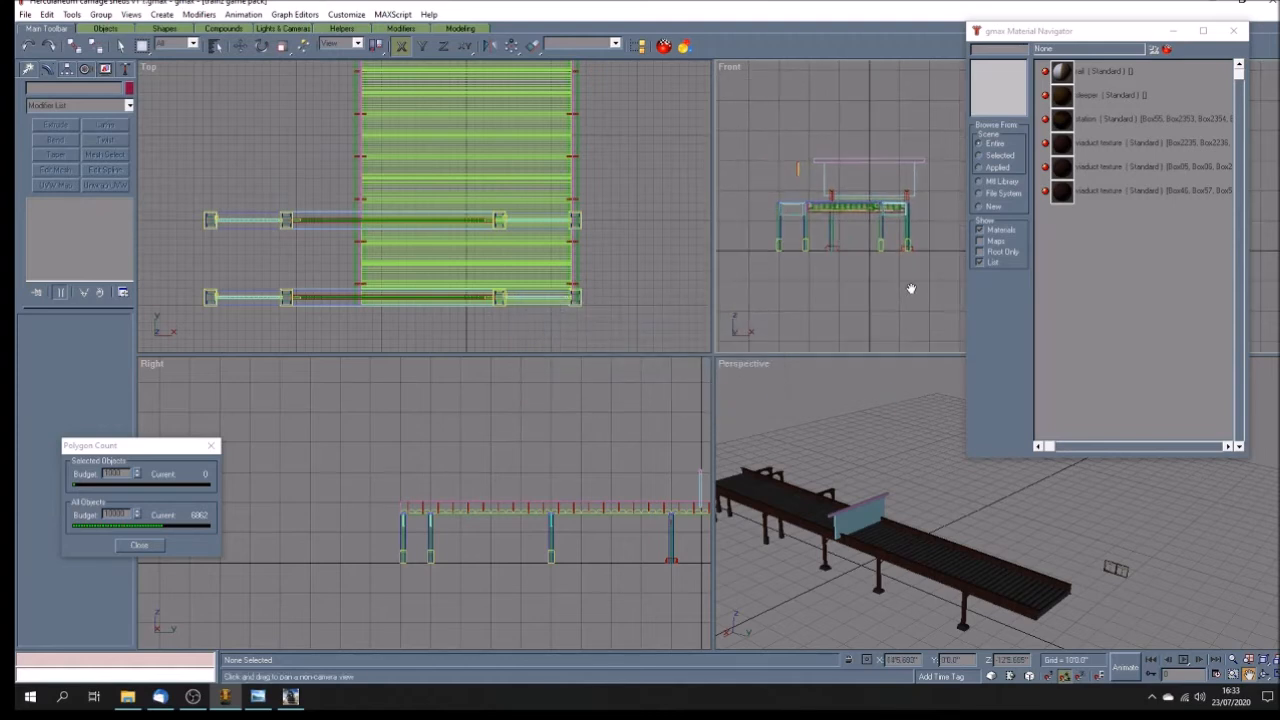
{"action": "left_click", "coordinate": [1263, 660]}
{"action": "left_click_drag", "start_coordinate": [431, 394], "coordinate": [543, 381]}
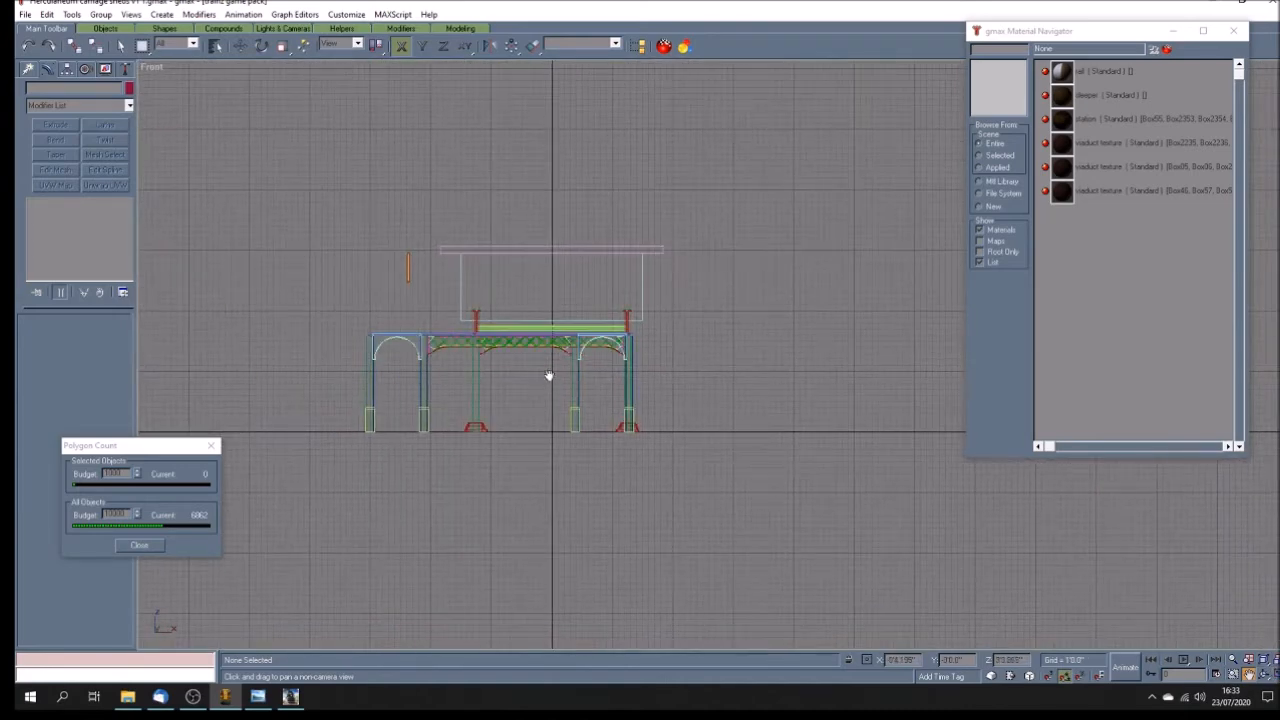
{"action": "scroll", "coordinate": [569, 349], "scroll_direction": "down", "scroll_amount": 4}
{"action": "scroll", "coordinate": [571, 334], "scroll_direction": "up", "scroll_amount": 4}
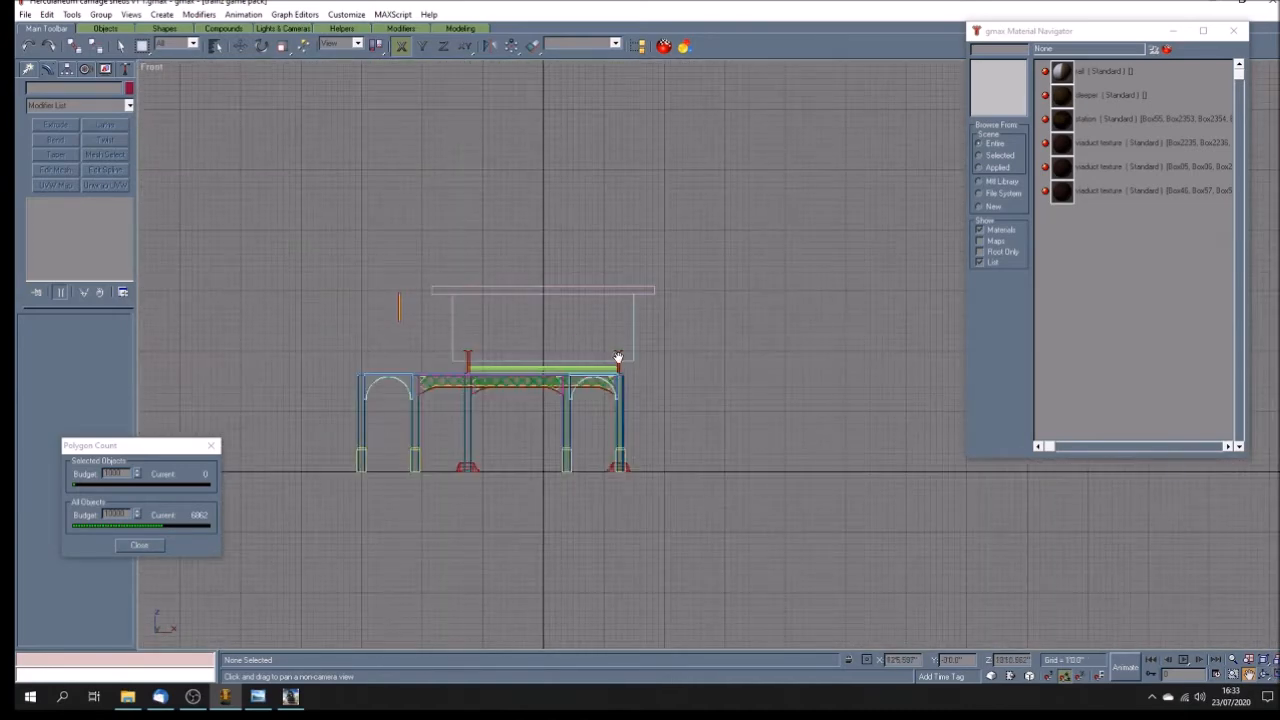
{"action": "scroll", "coordinate": [606, 366], "scroll_direction": "up", "scroll_amount": 4}
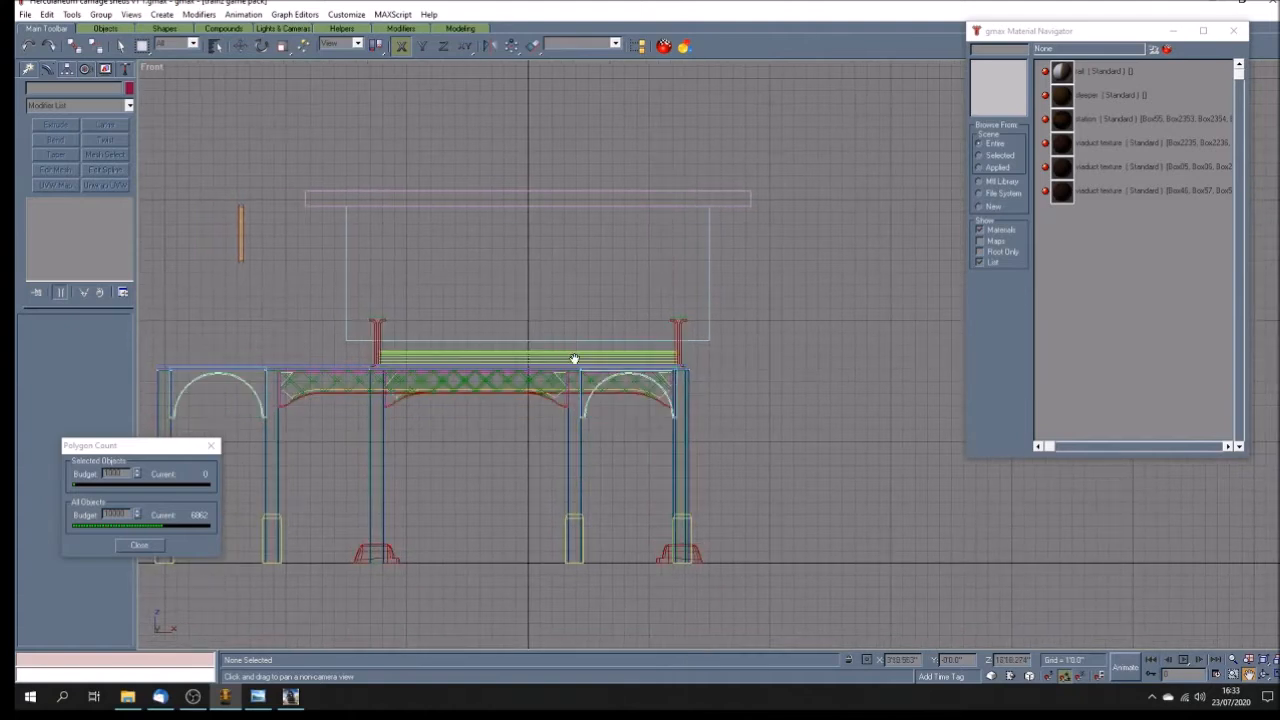
{"action": "left_click_drag", "start_coordinate": [531, 357], "coordinate": [541, 335]}
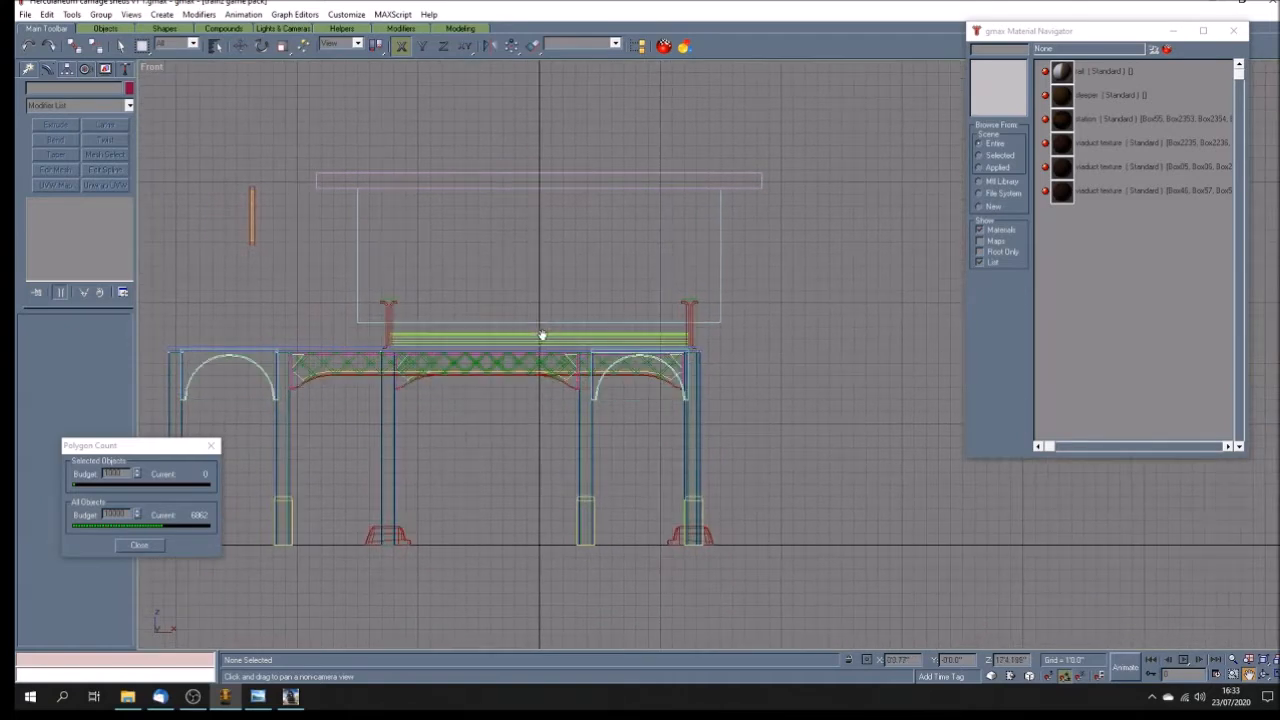
{"action": "scroll", "coordinate": [606, 342], "scroll_direction": "up", "scroll_amount": 1}
{"action": "left_click_drag", "start_coordinate": [537, 342], "coordinate": [557, 342]}
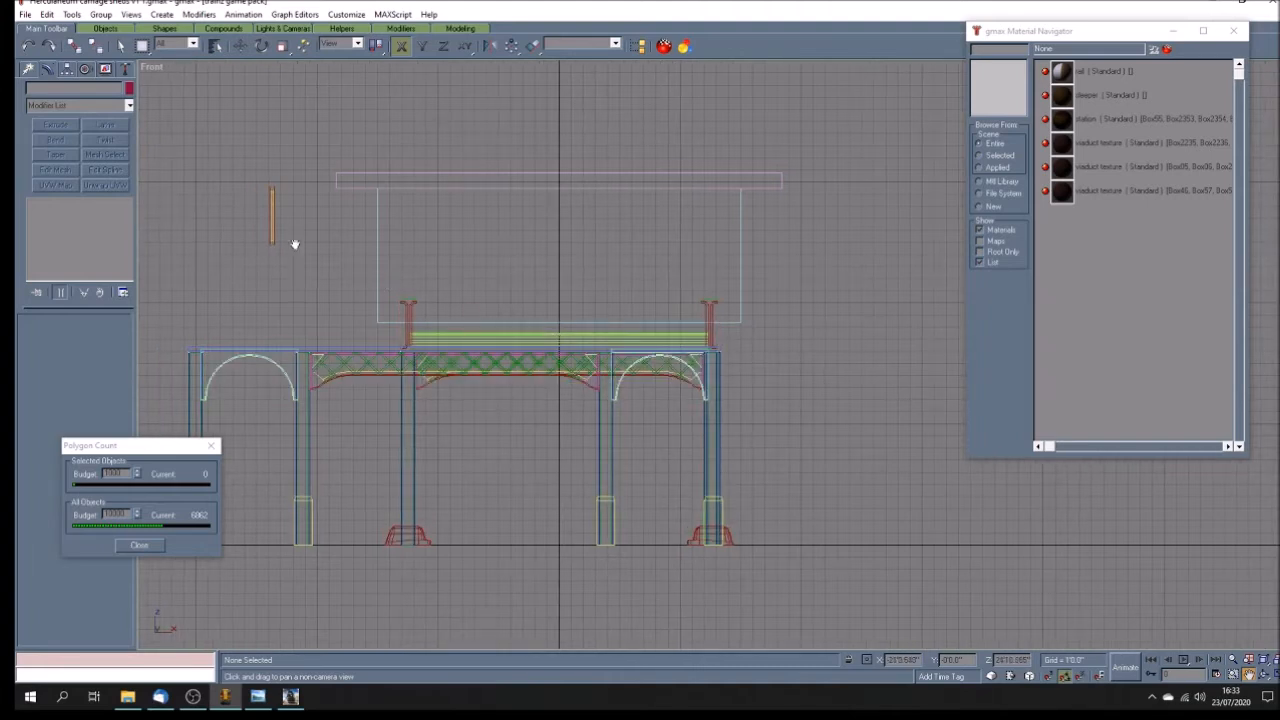
Step: Browse the Herculaneum dock reference photos for the carriage shed's arched end, and return to gmax
{"action": "left_click", "coordinate": [257, 697]}
{"action": "key", "text": "Left"}
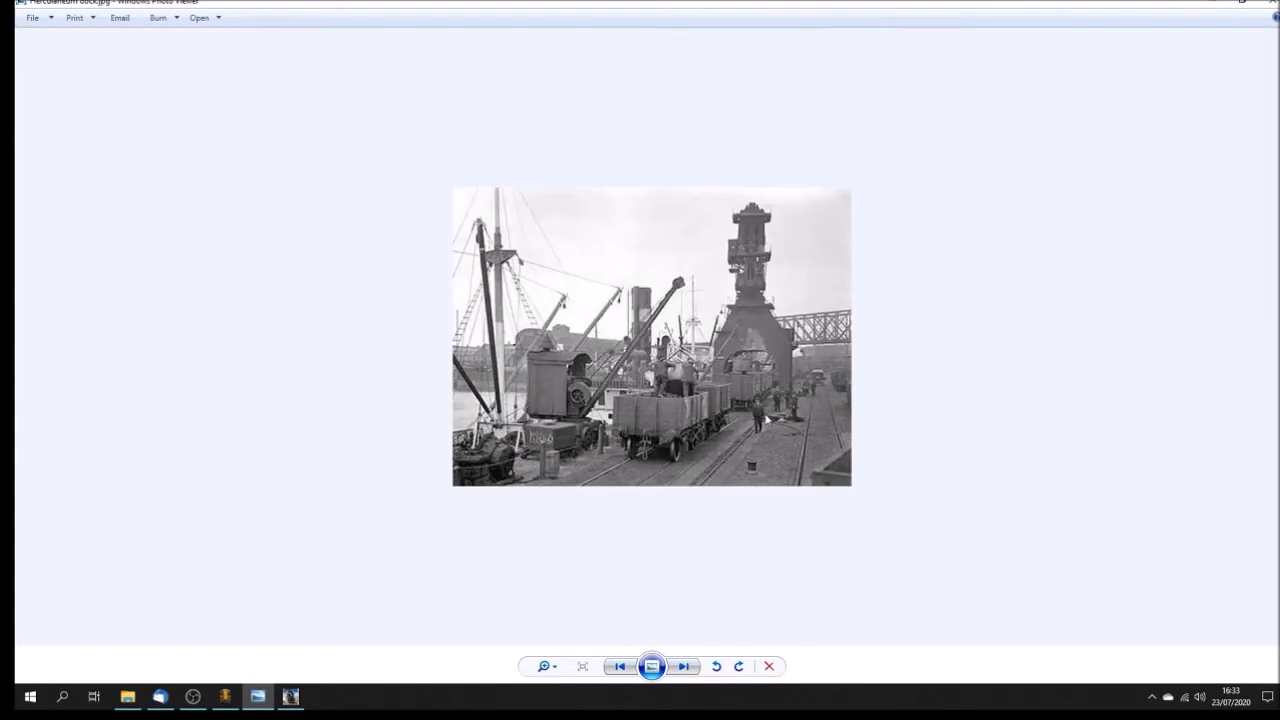
{"action": "key", "text": "Right"}
{"action": "scroll", "coordinate": [810, 355], "scroll_direction": "up", "scroll_amount": 2}
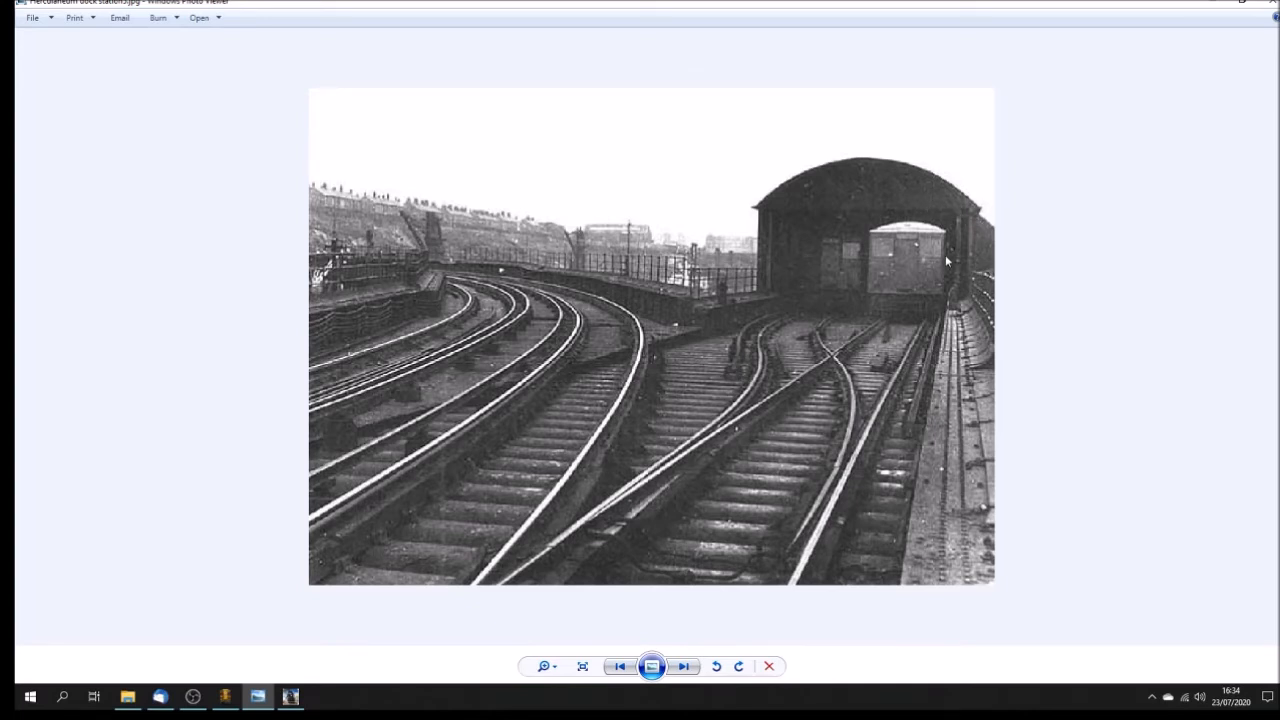
{"action": "key", "text": "Right"}
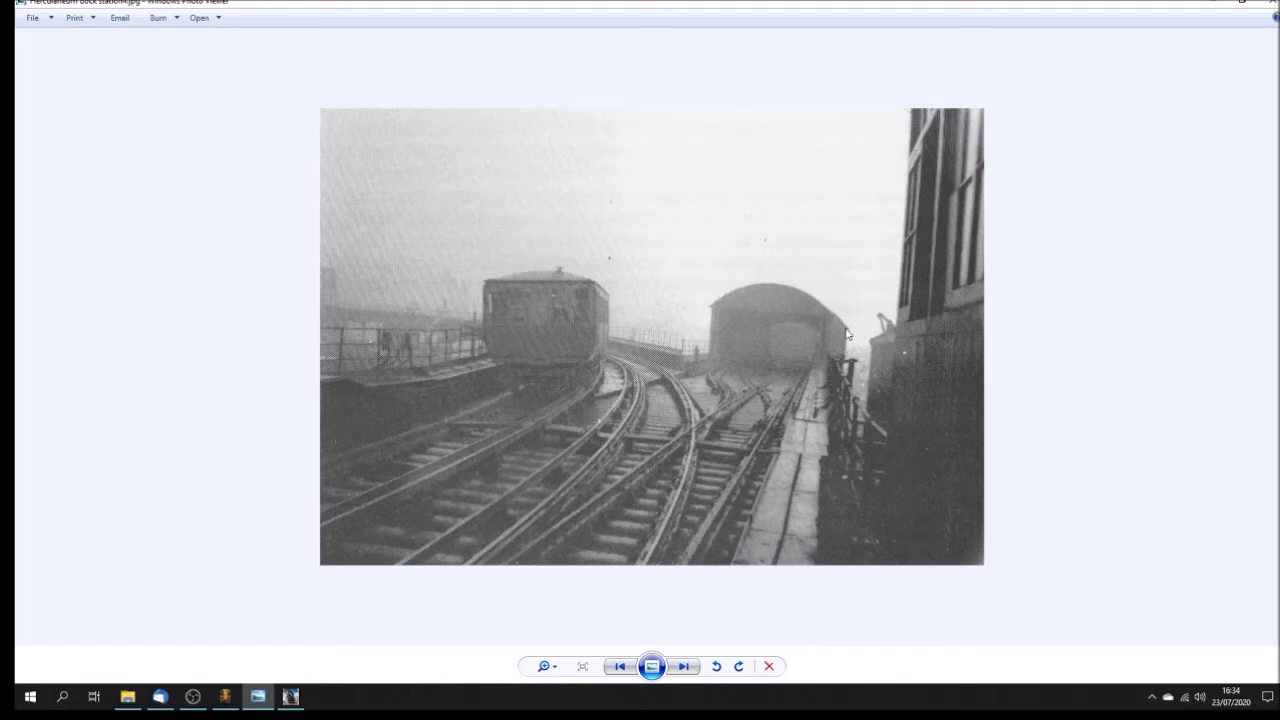
{"action": "key", "text": "Right"}
{"action": "key", "text": "Right"}
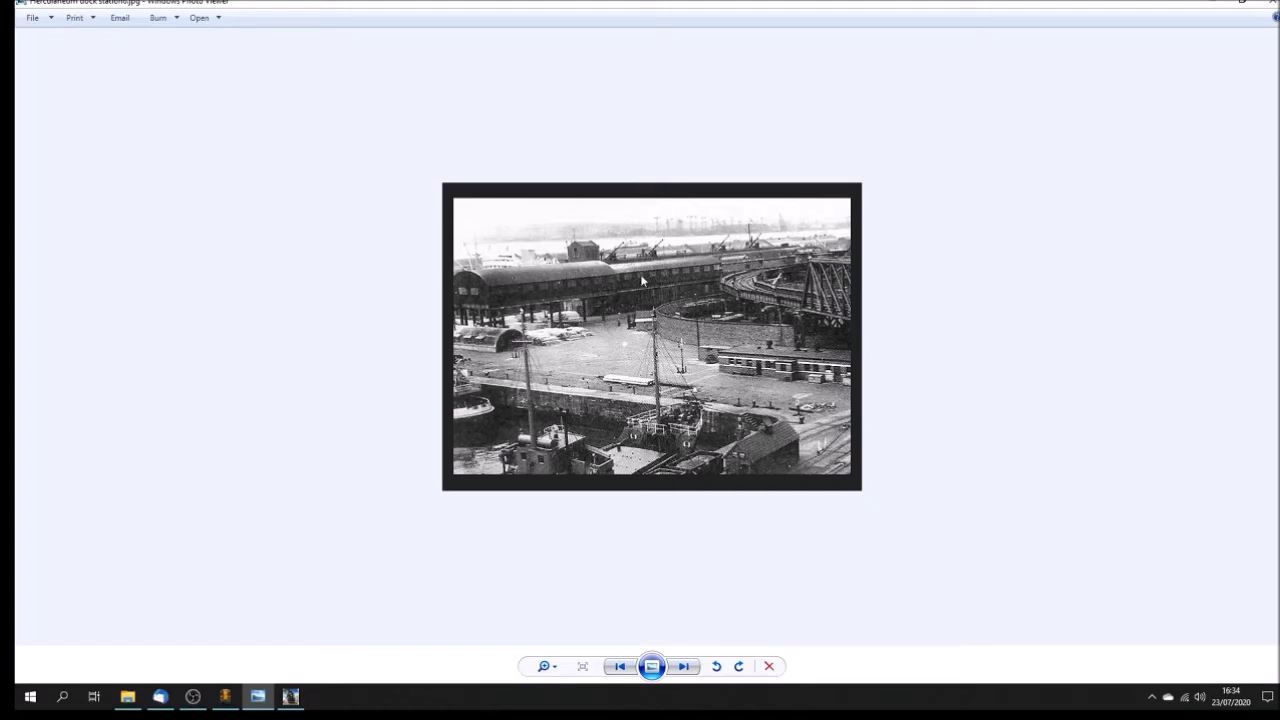
{"action": "key", "text": "Right"}
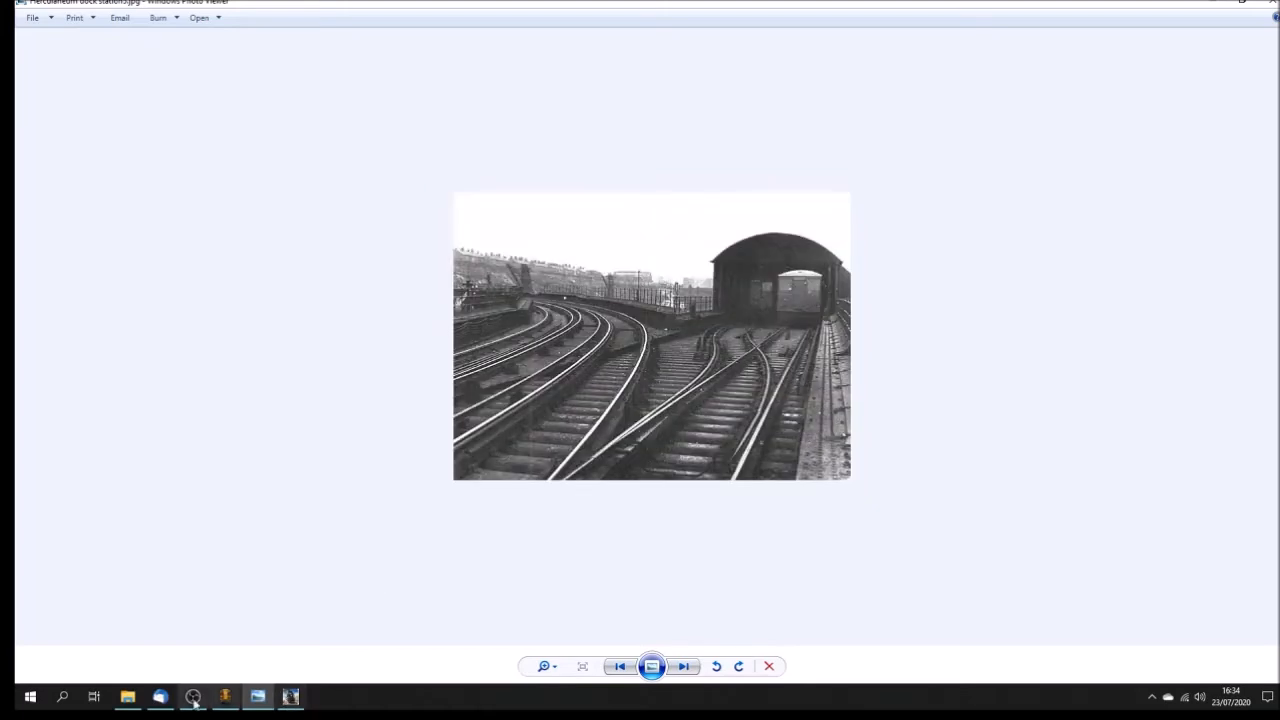
{"action": "left_click", "coordinate": [225, 696]}
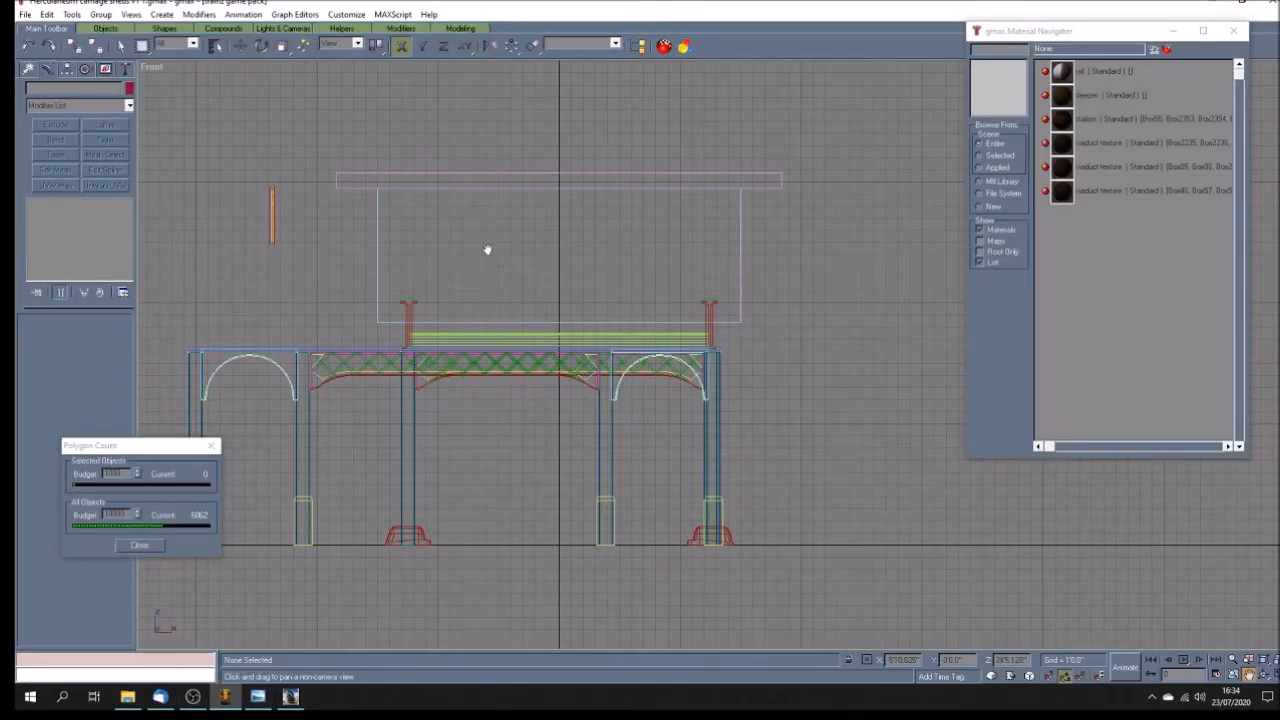
Step: Compare the shed's end opening in the dock station photo with the deck girders in the front view
{"action": "scroll", "coordinate": [497, 251], "scroll_direction": "down", "scroll_amount": 5}
{"action": "scroll", "coordinate": [518, 216], "scroll_direction": "up", "scroll_amount": 4}
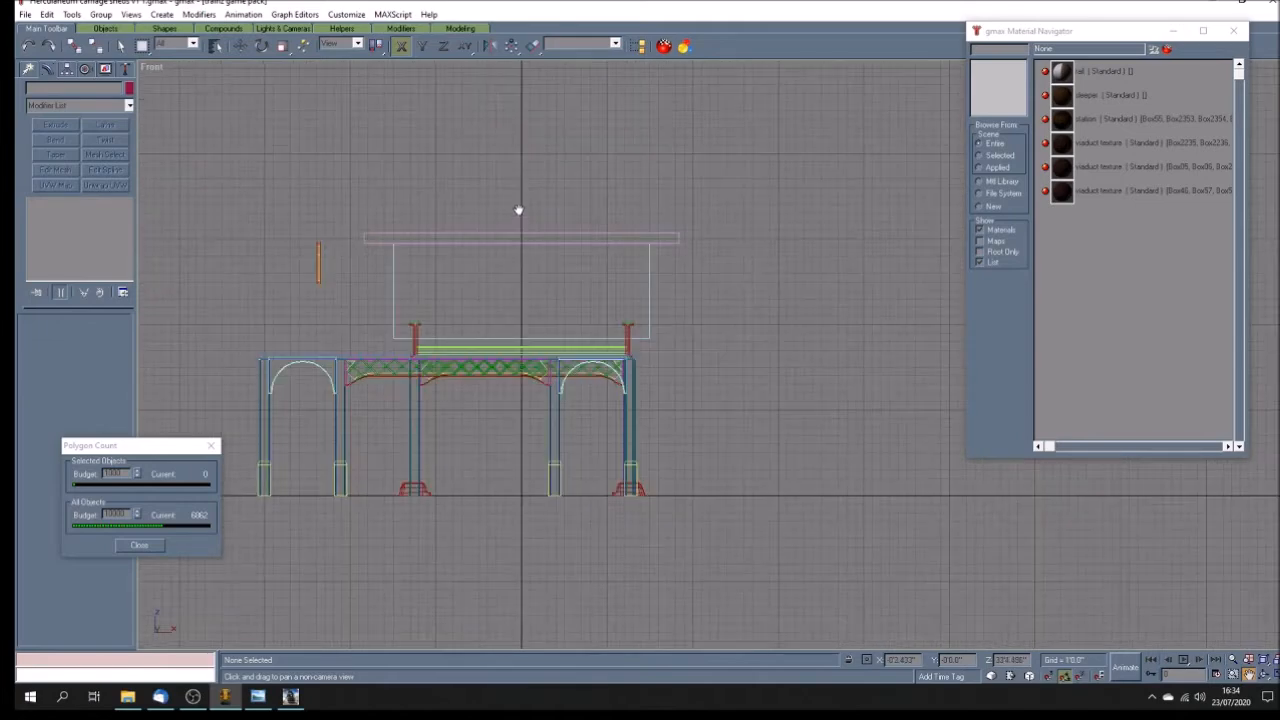
{"action": "left_click", "coordinate": [29, 69]}
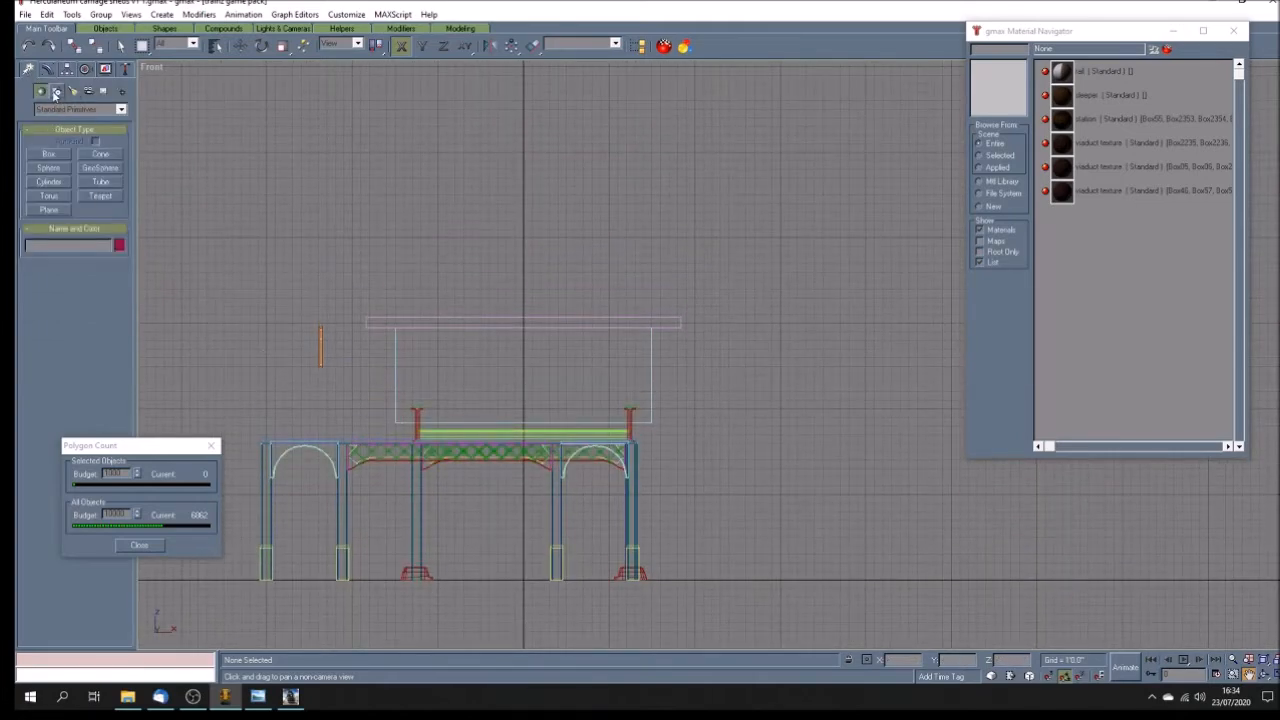
{"action": "left_click", "coordinate": [57, 91]}
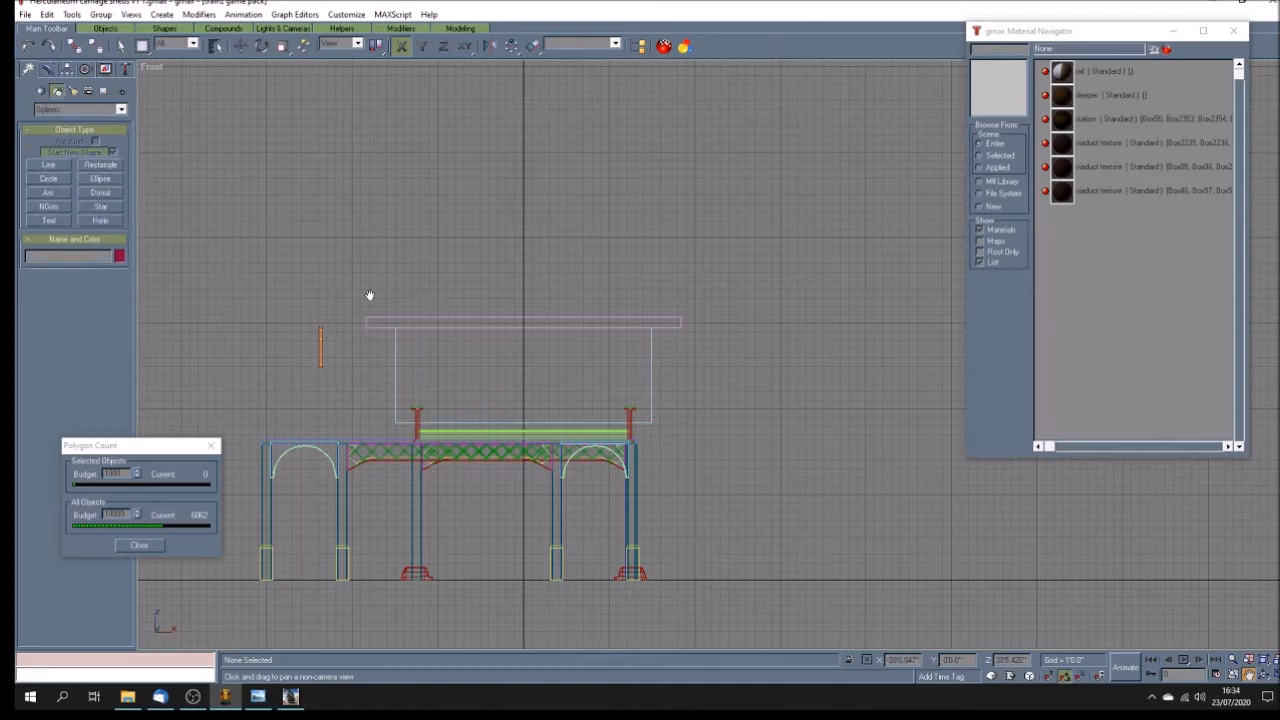
{"action": "left_click", "coordinate": [99, 167]}
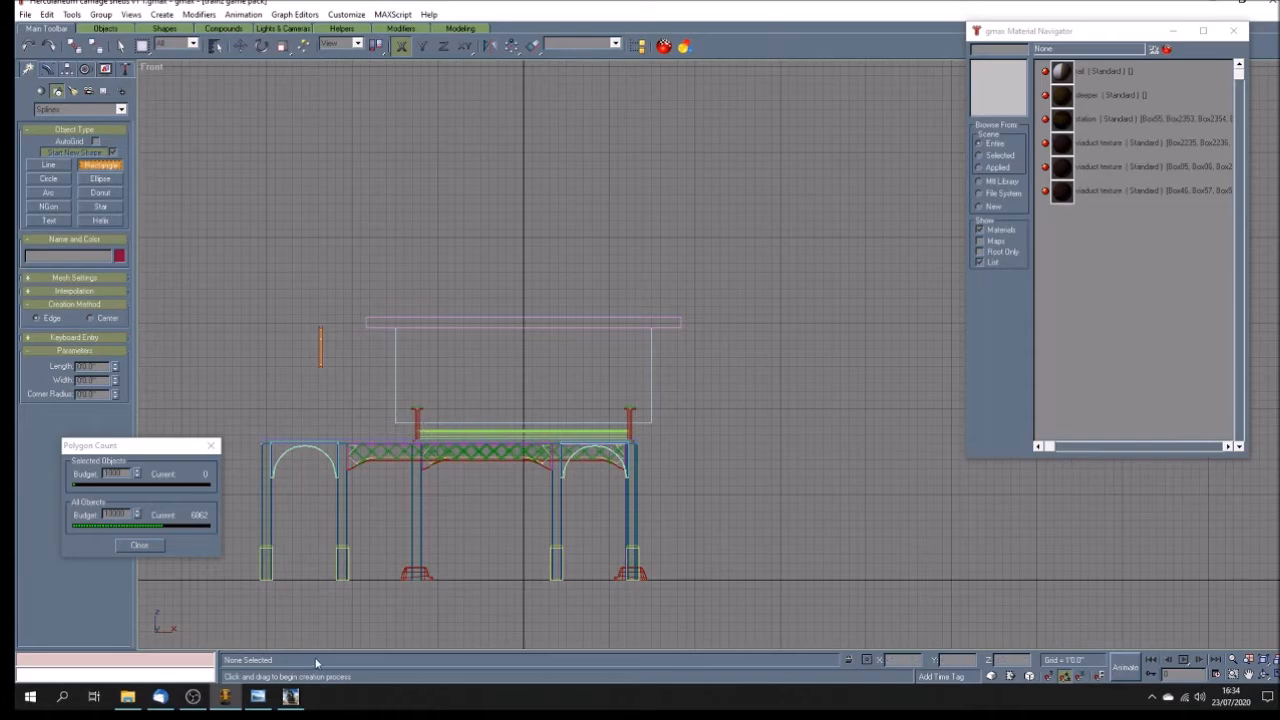
{"action": "left_click", "coordinate": [257, 697]}
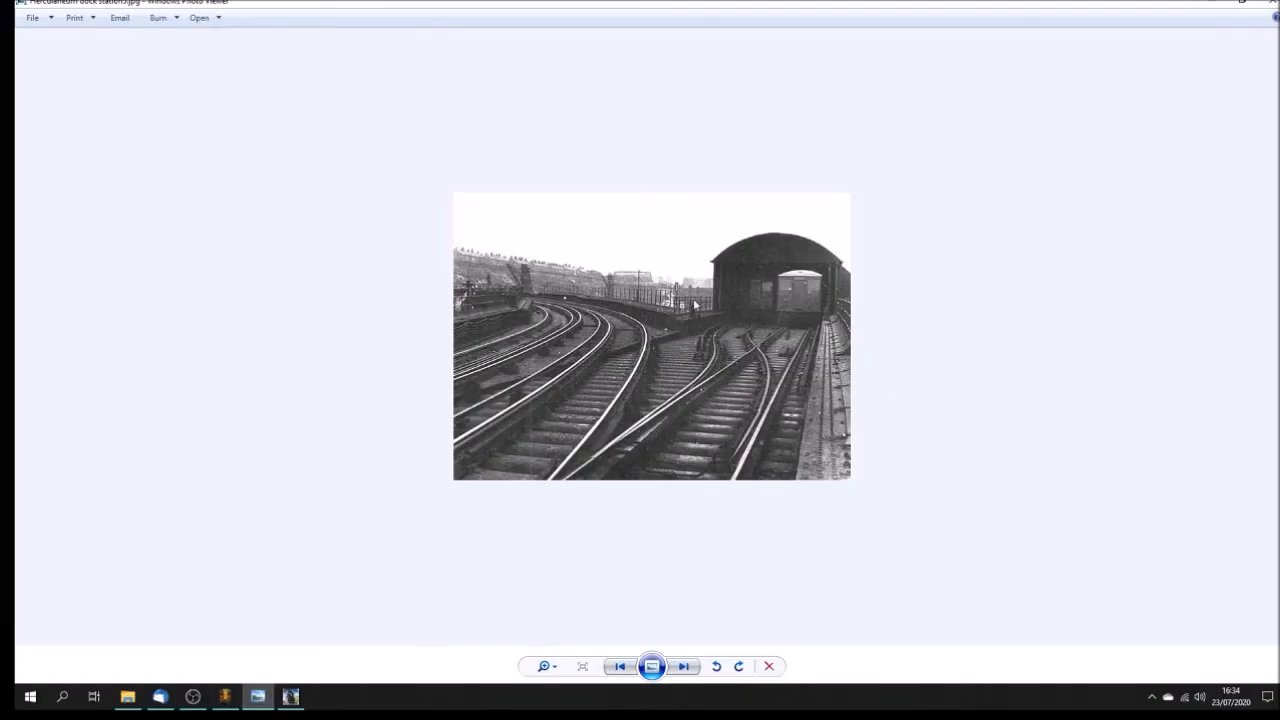
{"action": "scroll", "coordinate": [719, 306], "scroll_direction": "up", "scroll_amount": 2}
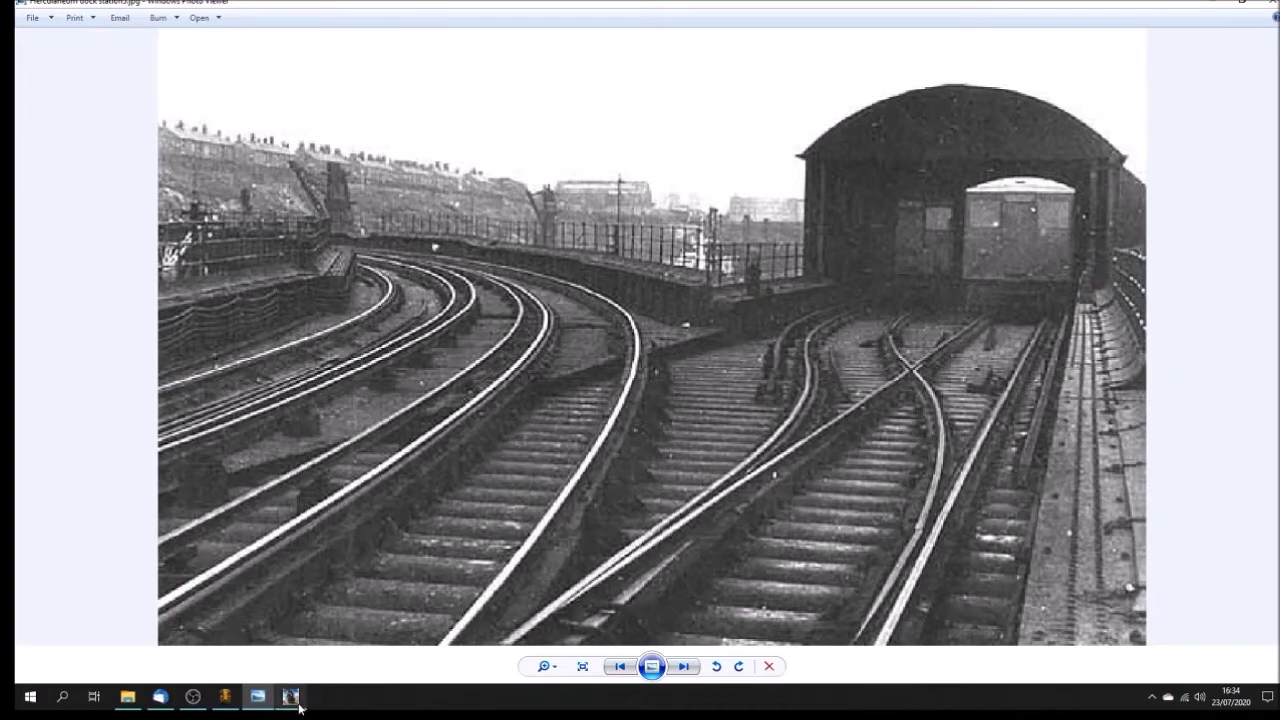
{"action": "left_click", "coordinate": [227, 697]}
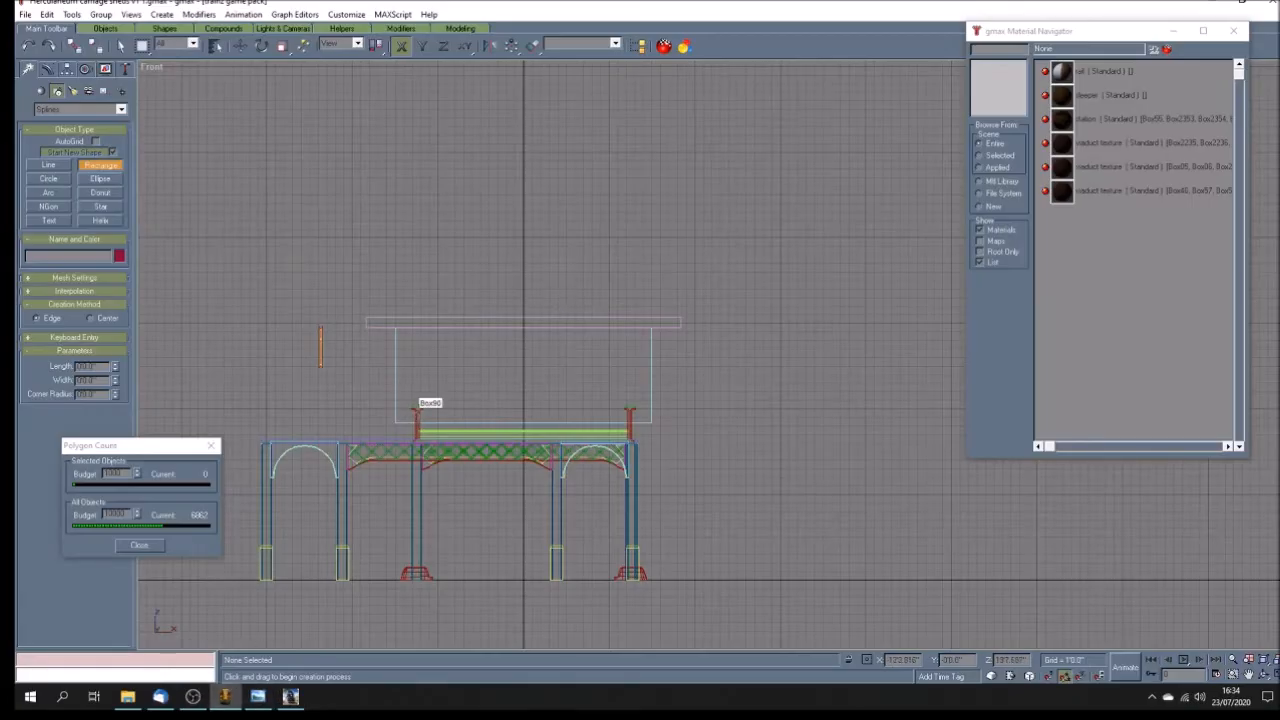
{"action": "left_click", "coordinate": [120, 46]}
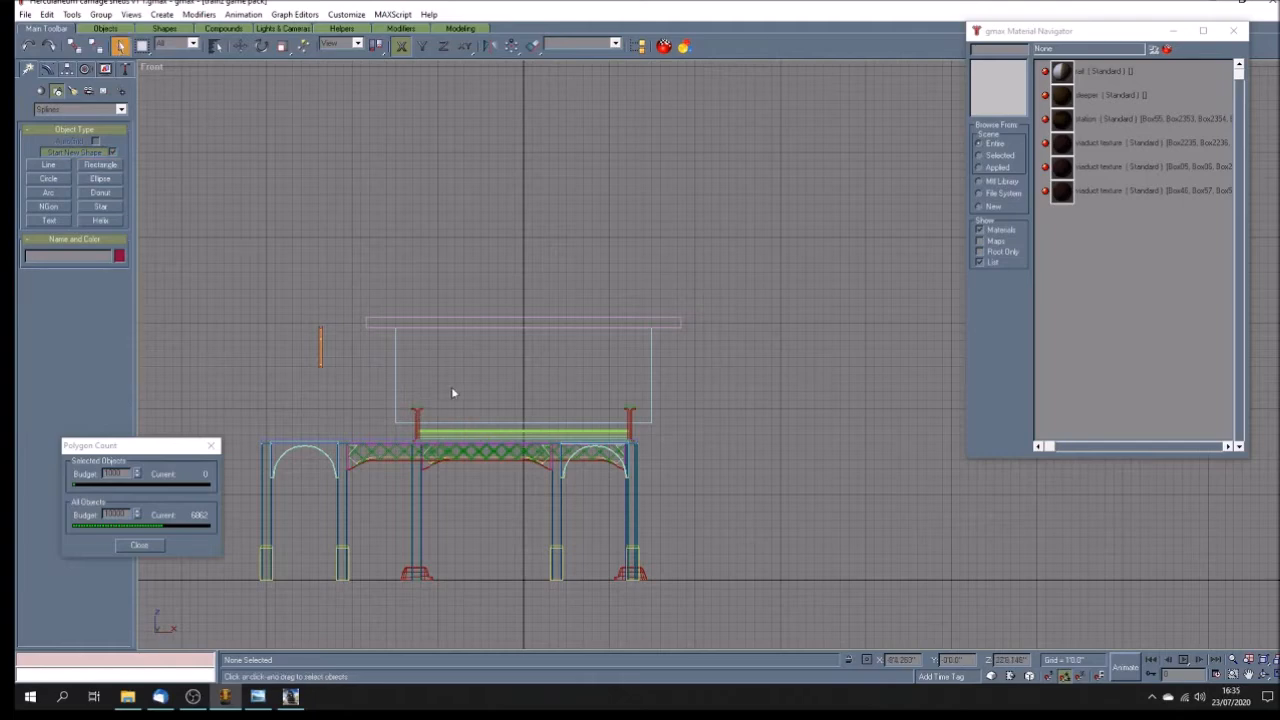
{"action": "scroll", "coordinate": [419, 439], "scroll_direction": "up", "scroll_amount": 5}
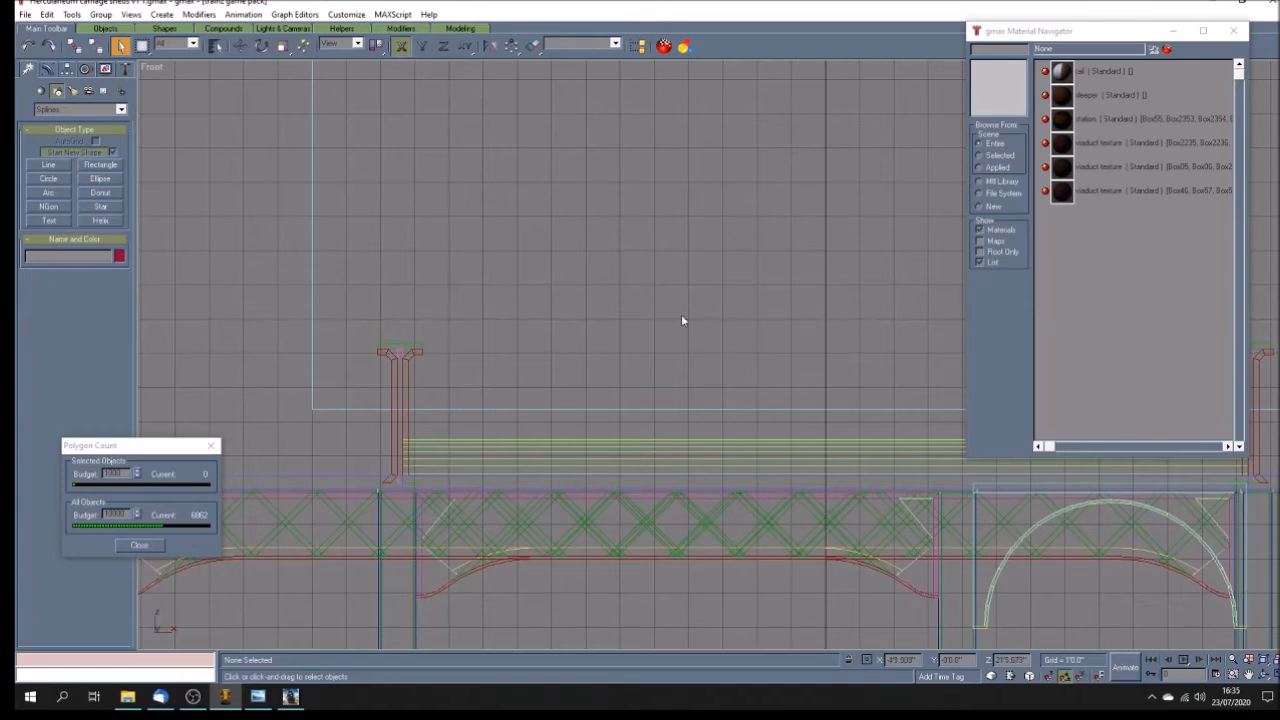
{"action": "scroll", "coordinate": [678, 315], "scroll_direction": "down", "scroll_amount": 4}
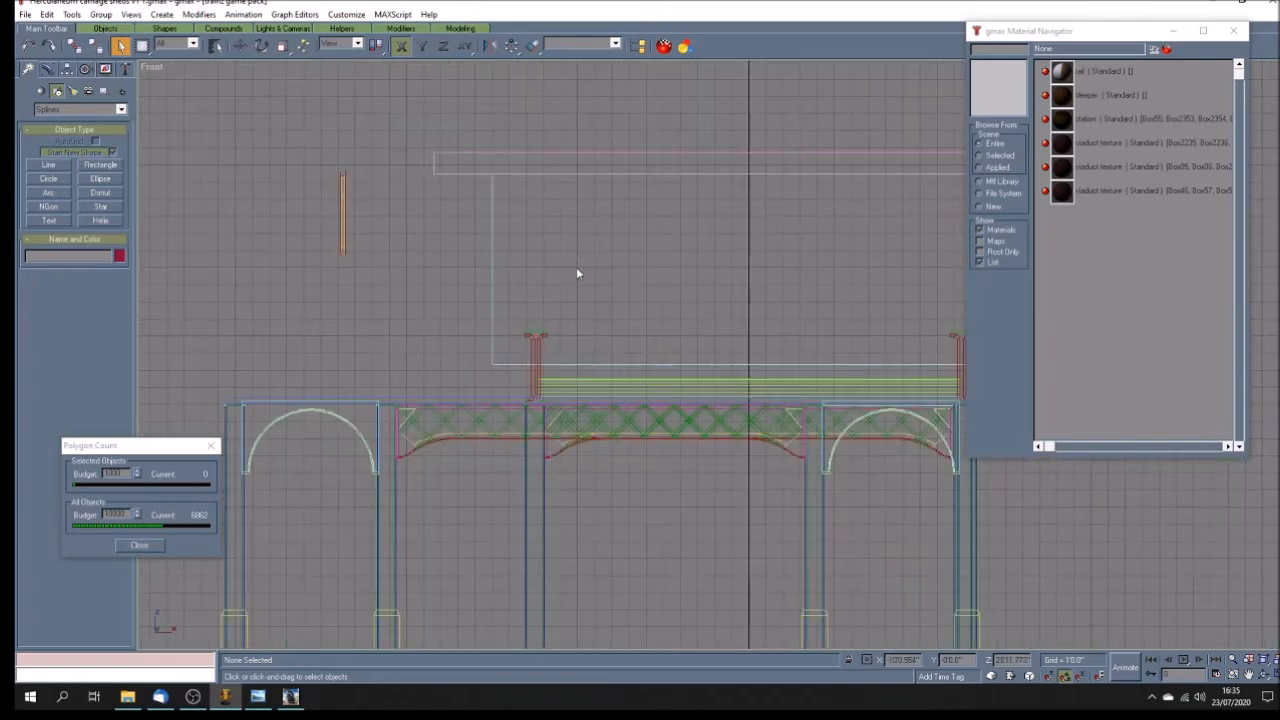
{"action": "scroll", "coordinate": [530, 298], "scroll_direction": "down", "scroll_amount": 4}
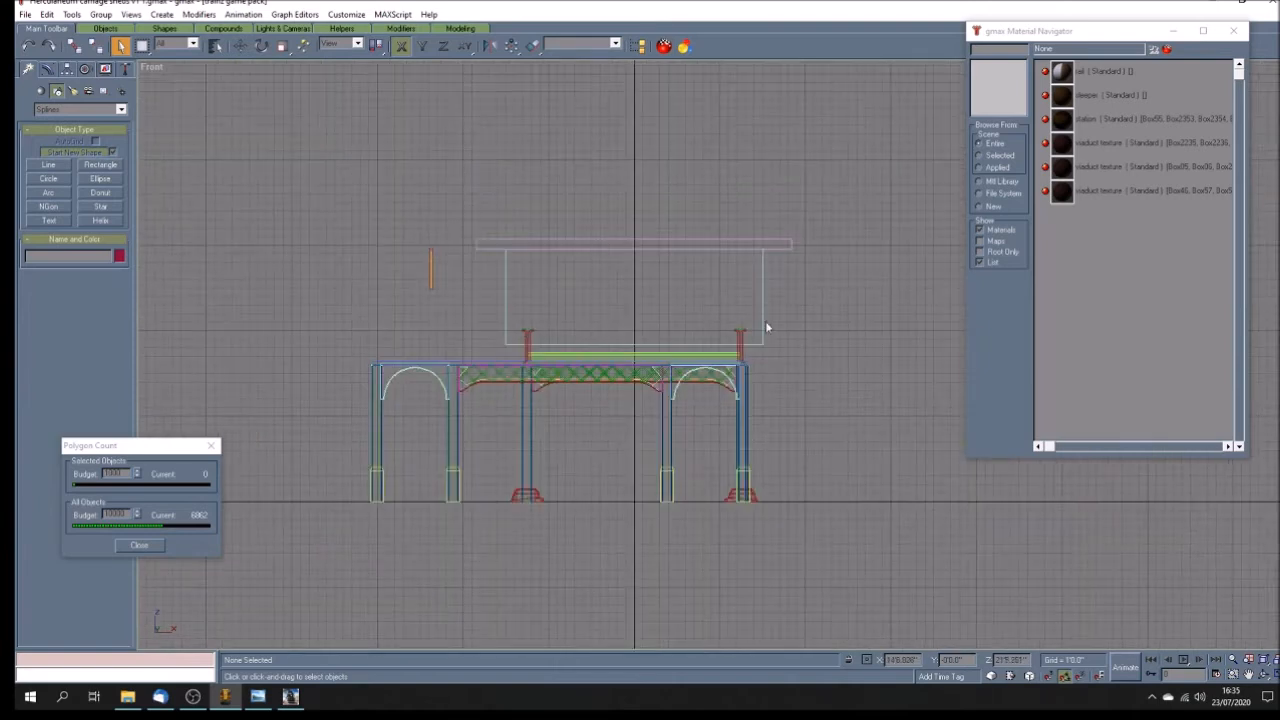
Step: Draw a rectangle spline about 18' high for the shed's end above the deck girders and set its width to 25'12.0"
{"action": "left_click", "coordinate": [101, 165]}
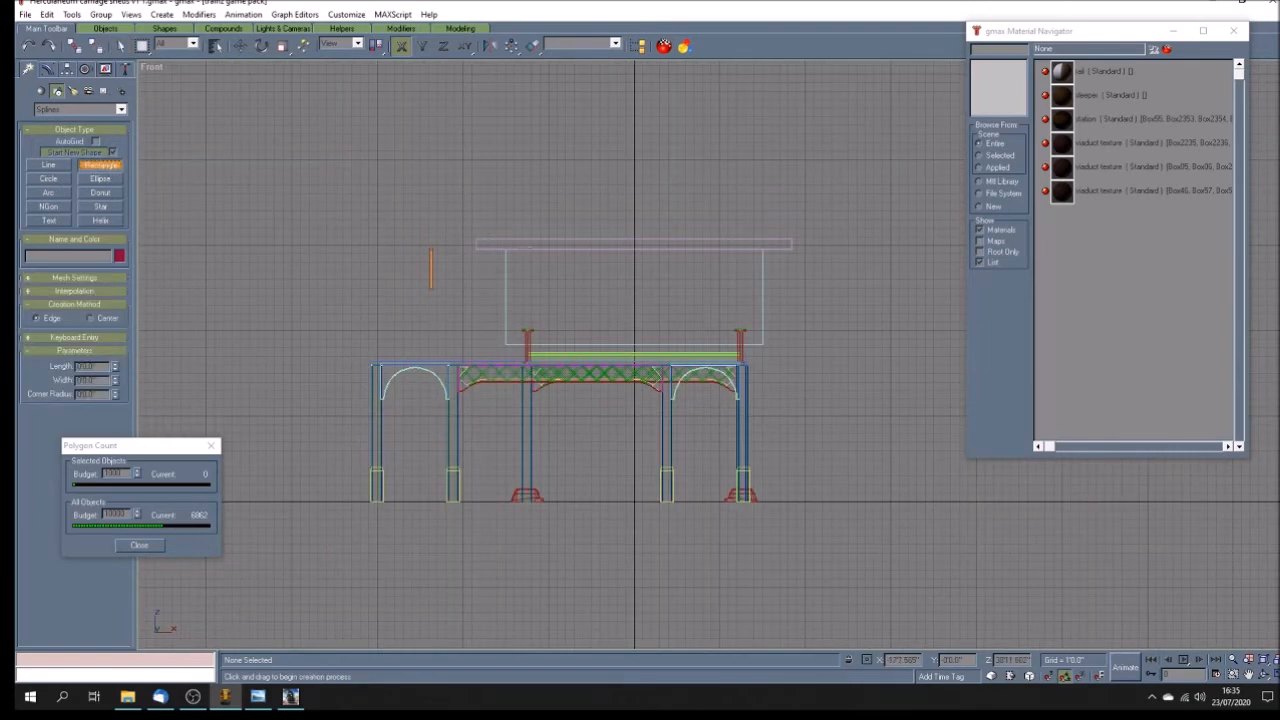
{"action": "left_click_drag", "start_coordinate": [520, 318], "coordinate": [743, 160]}
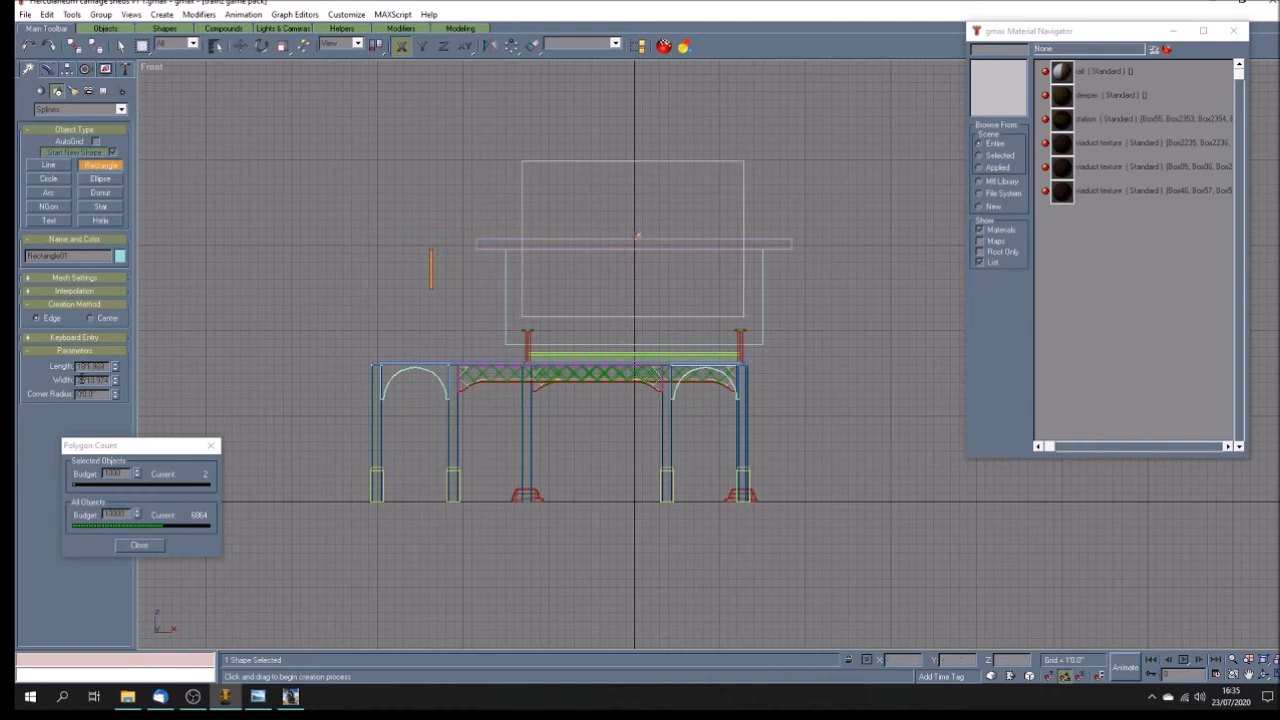
{"action": "left_click", "coordinate": [80, 380]}
{"action": "type", "text": "512"}
{"action": "key", "text": "Return"}
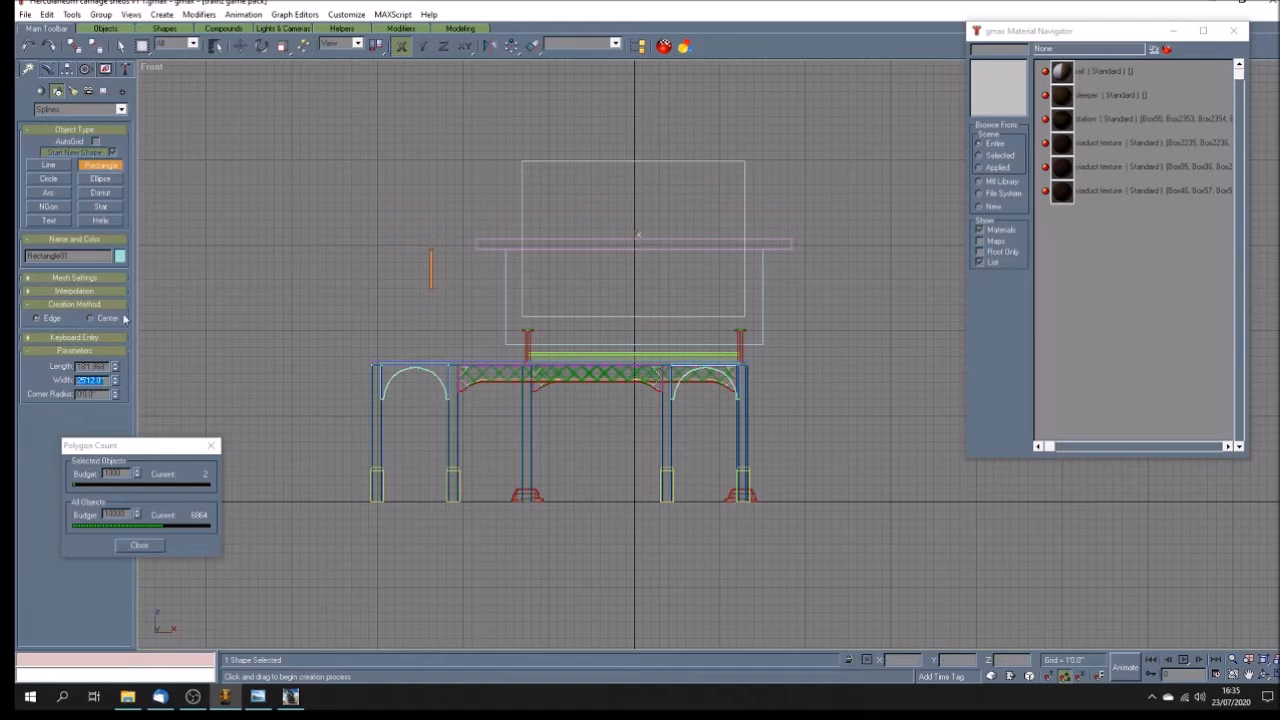
{"action": "left_click", "coordinate": [240, 45]}
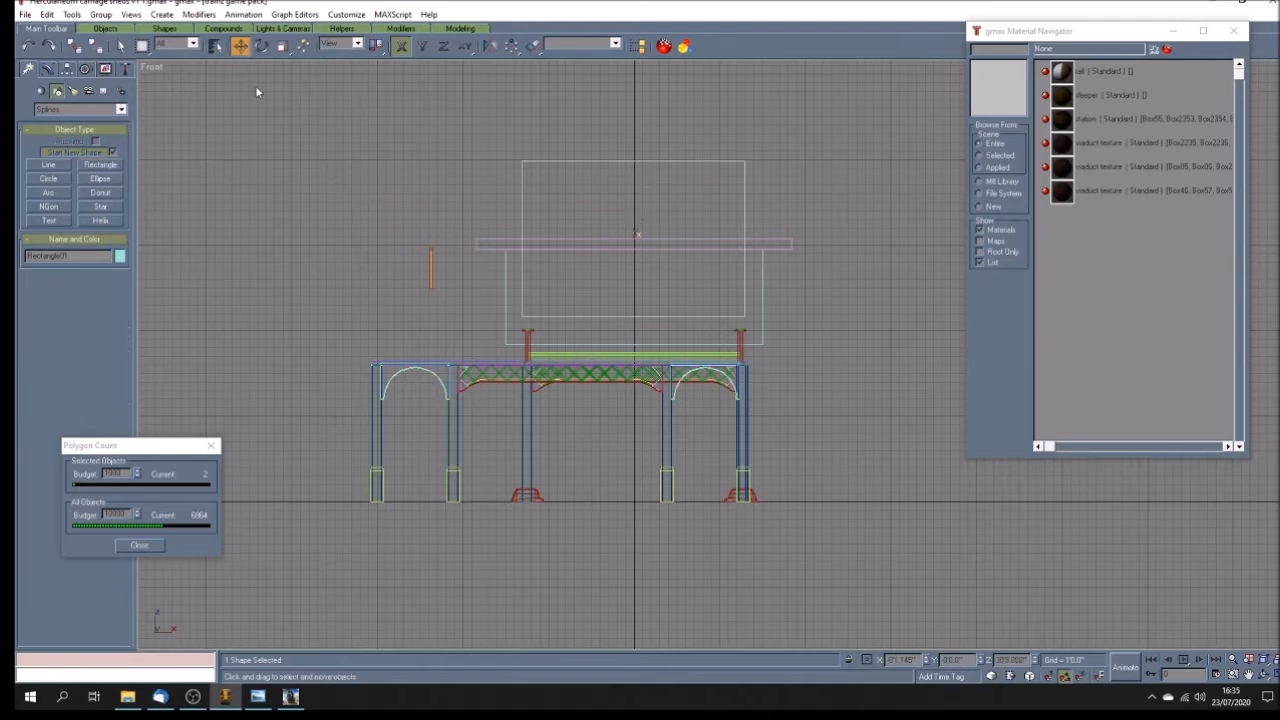
Step: Centre the rectangle spline on the deck's midline by setting its X position to 0
{"action": "left_click", "coordinate": [66, 68]}
{"action": "left_click", "coordinate": [86, 155]}
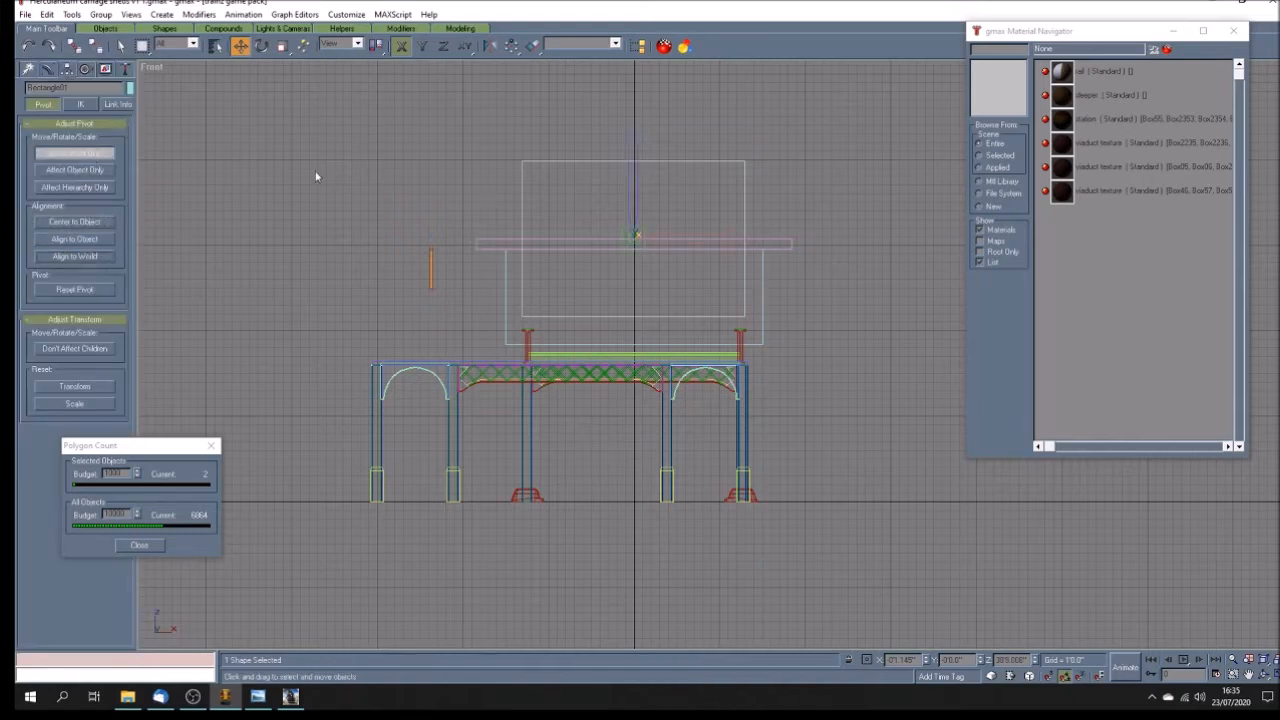
{"action": "left_click", "coordinate": [111, 155]}
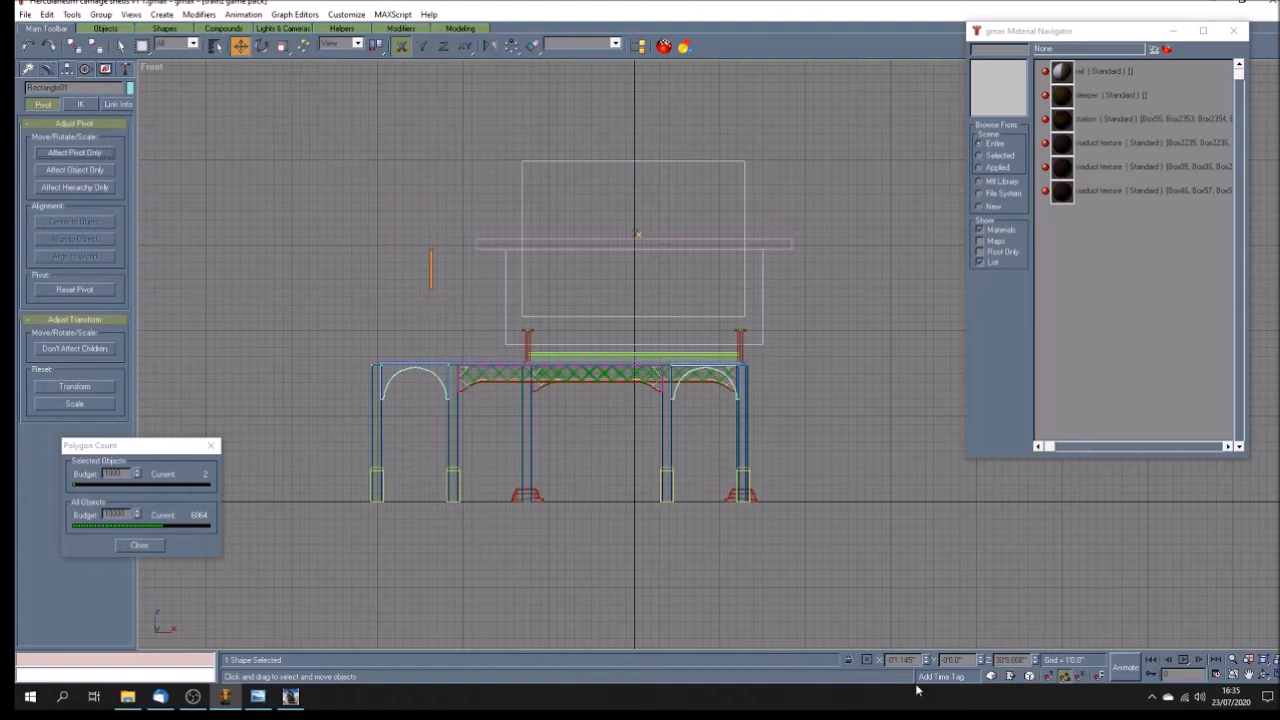
{"action": "type", "text": "0"}
{"action": "key", "text": "Return"}
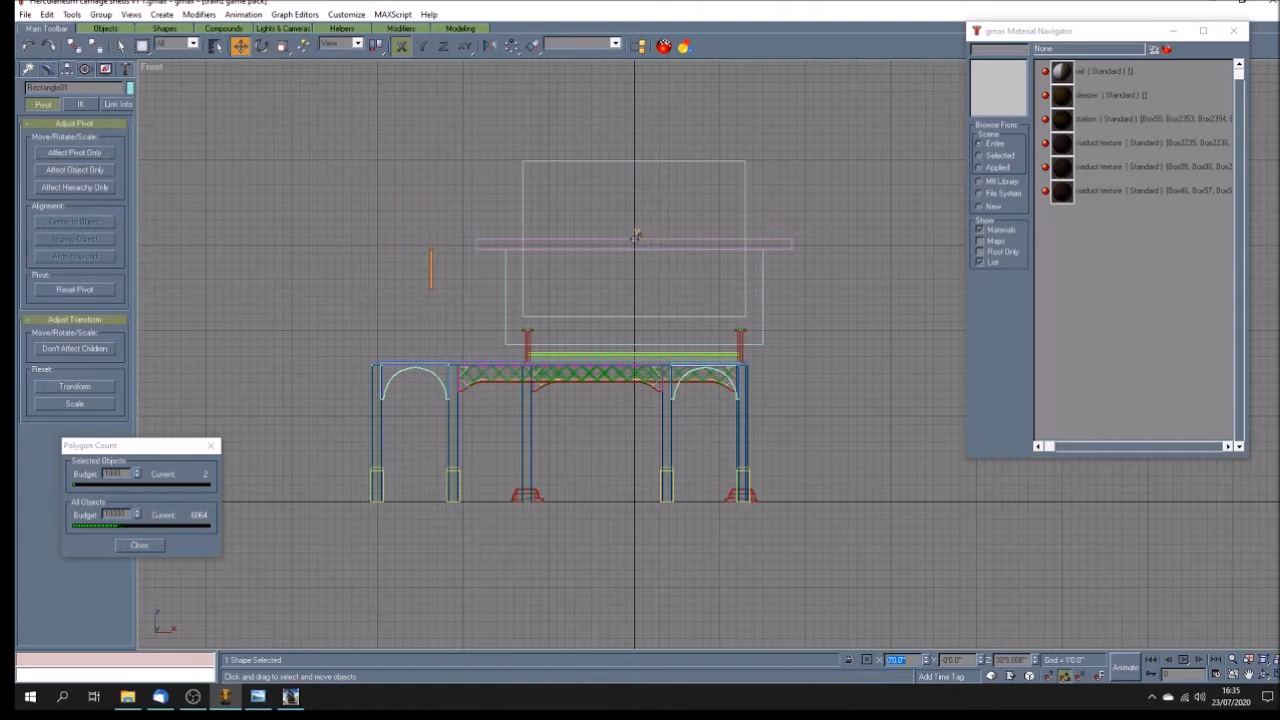
Step: Lower the rectangle spline vertically until its bottom edge sits level with the top of the deck girders
{"action": "left_click_drag", "start_coordinate": [634, 234], "coordinate": [589, 289]}
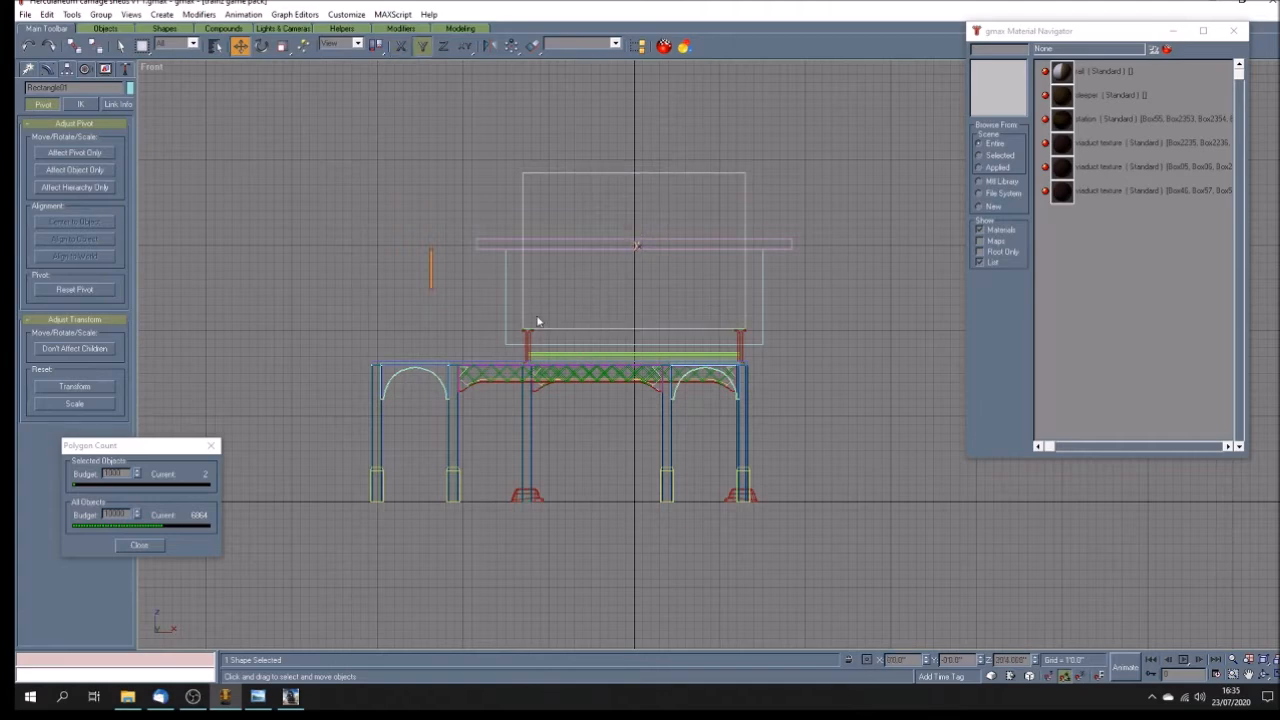
{"action": "scroll", "coordinate": [537, 321], "scroll_direction": "up", "scroll_amount": 8}
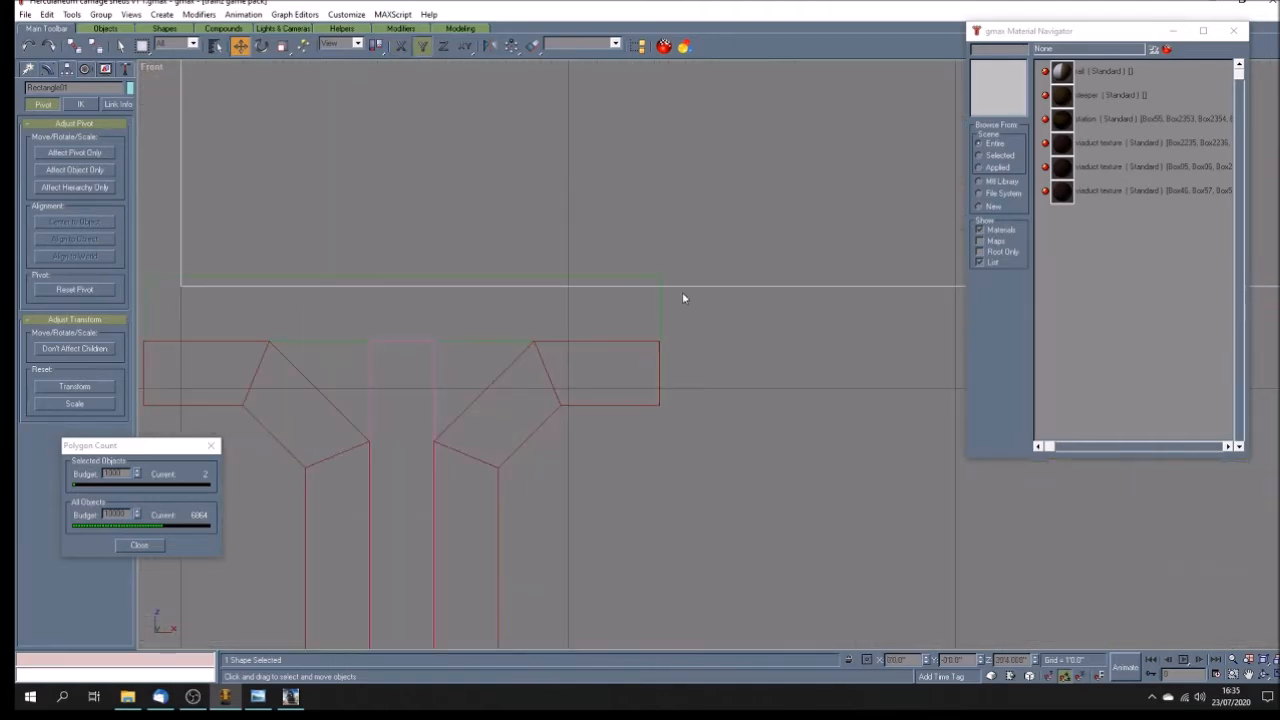
{"action": "left_click_drag", "start_coordinate": [682, 289], "coordinate": [683, 274]}
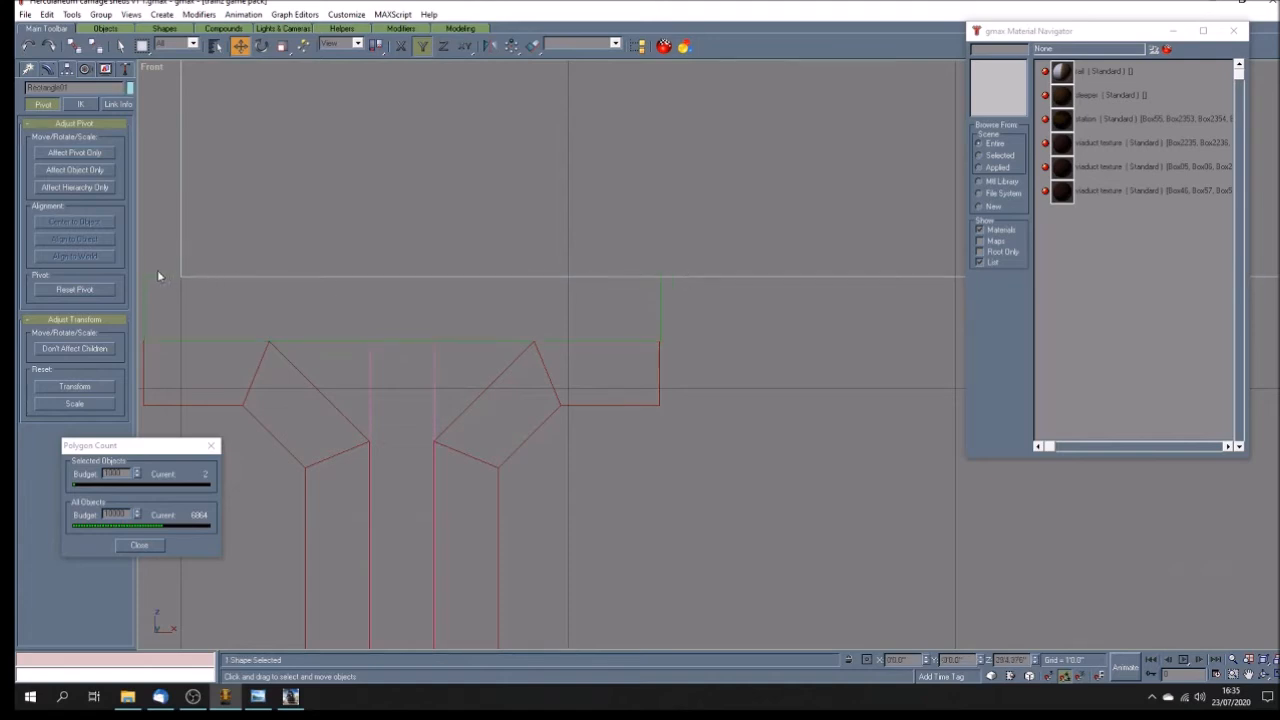
{"action": "scroll", "coordinate": [417, 295], "scroll_direction": "down", "scroll_amount": 8}
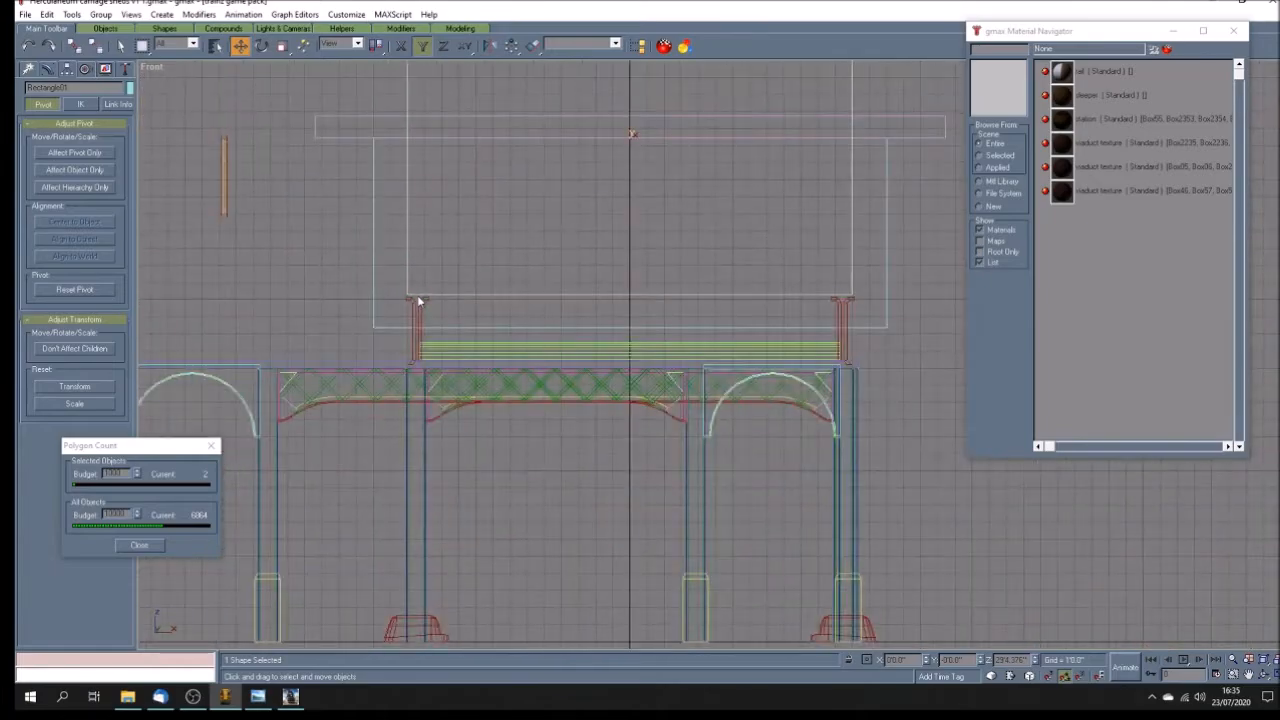
Step: Compare the rectangle's proportions in the front view with the shed's end in the Herculaneum dock station photo
{"action": "left_click", "coordinate": [258, 695]}
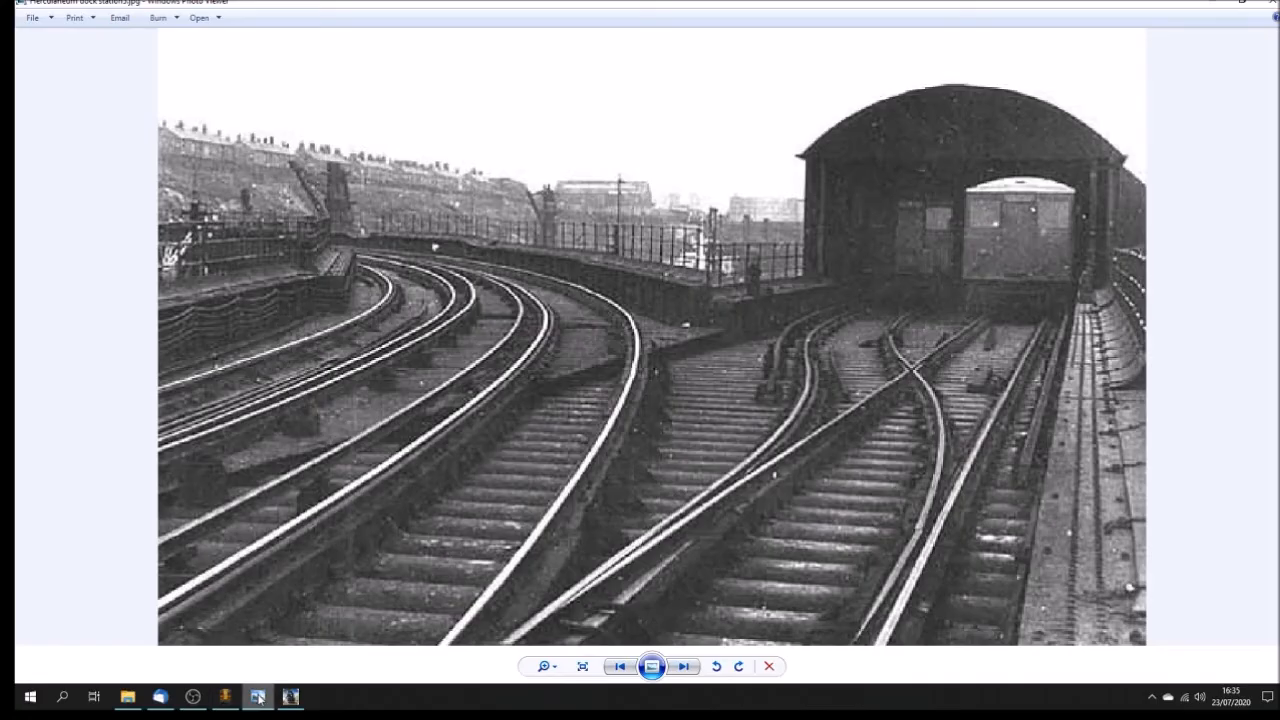
{"action": "left_click", "coordinate": [225, 696]}
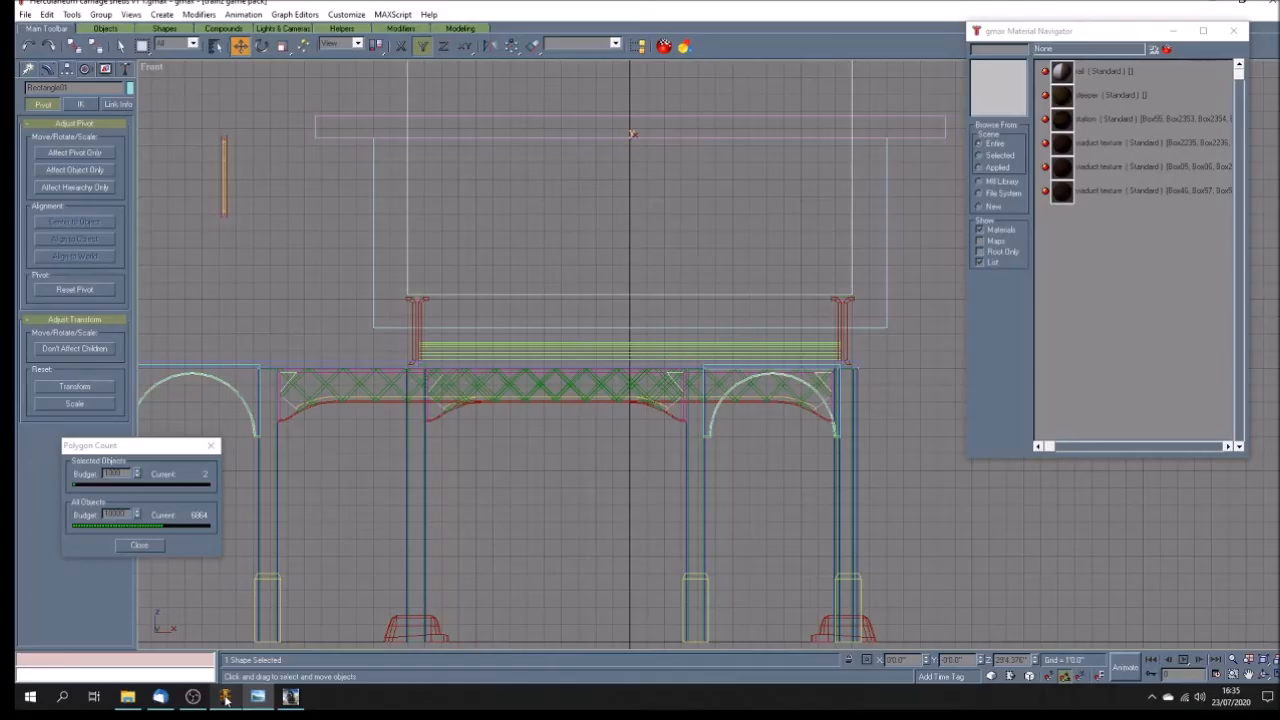
{"action": "left_click", "coordinate": [522, 255]}
{"action": "scroll", "coordinate": [543, 289], "scroll_direction": "down", "scroll_amount": 7}
{"action": "scroll", "coordinate": [606, 245], "scroll_direction": "up", "scroll_amount": 3}
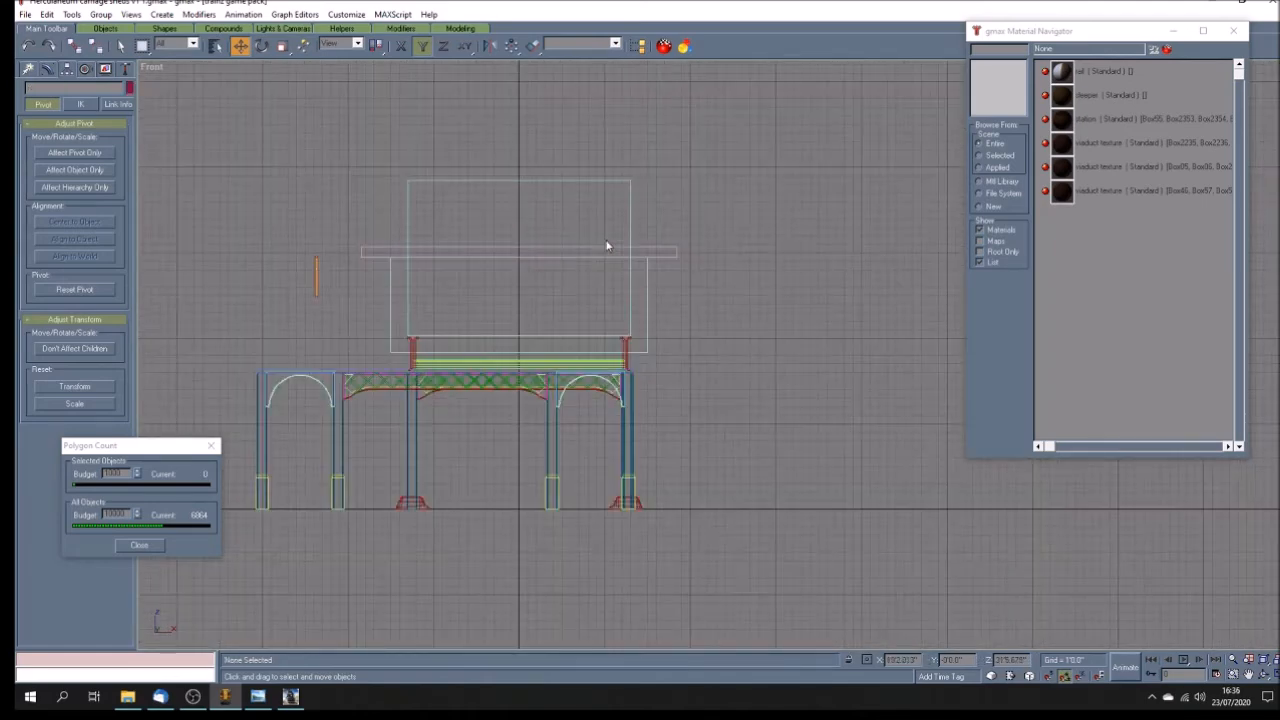
{"action": "scroll", "coordinate": [606, 245], "scroll_direction": "up", "scroll_amount": 2}
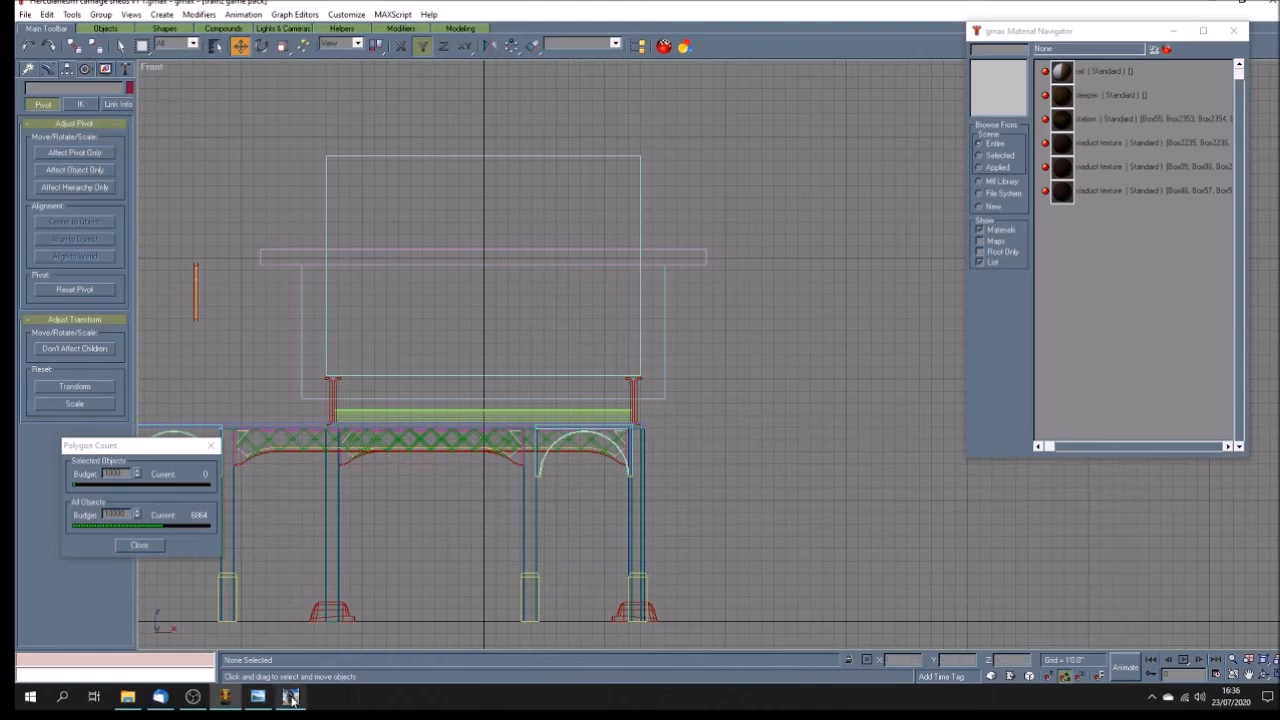
{"action": "left_click", "coordinate": [258, 697]}
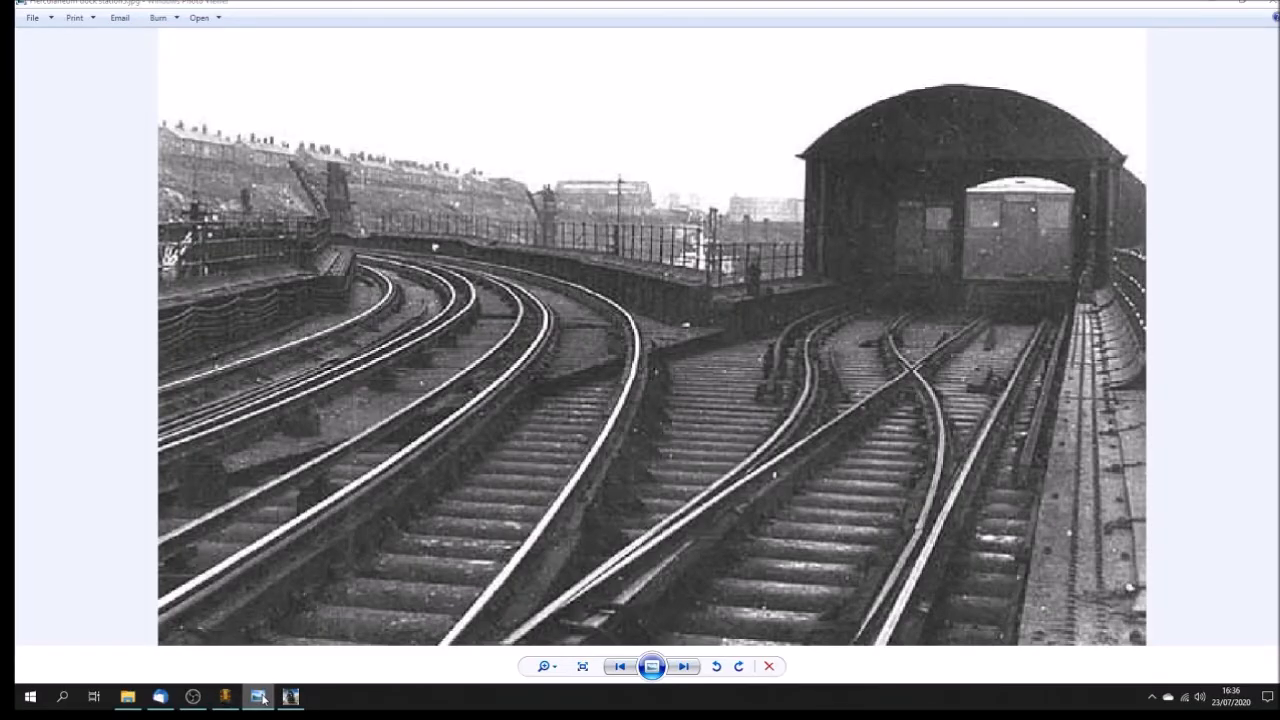
{"action": "left_click", "coordinate": [258, 697]}
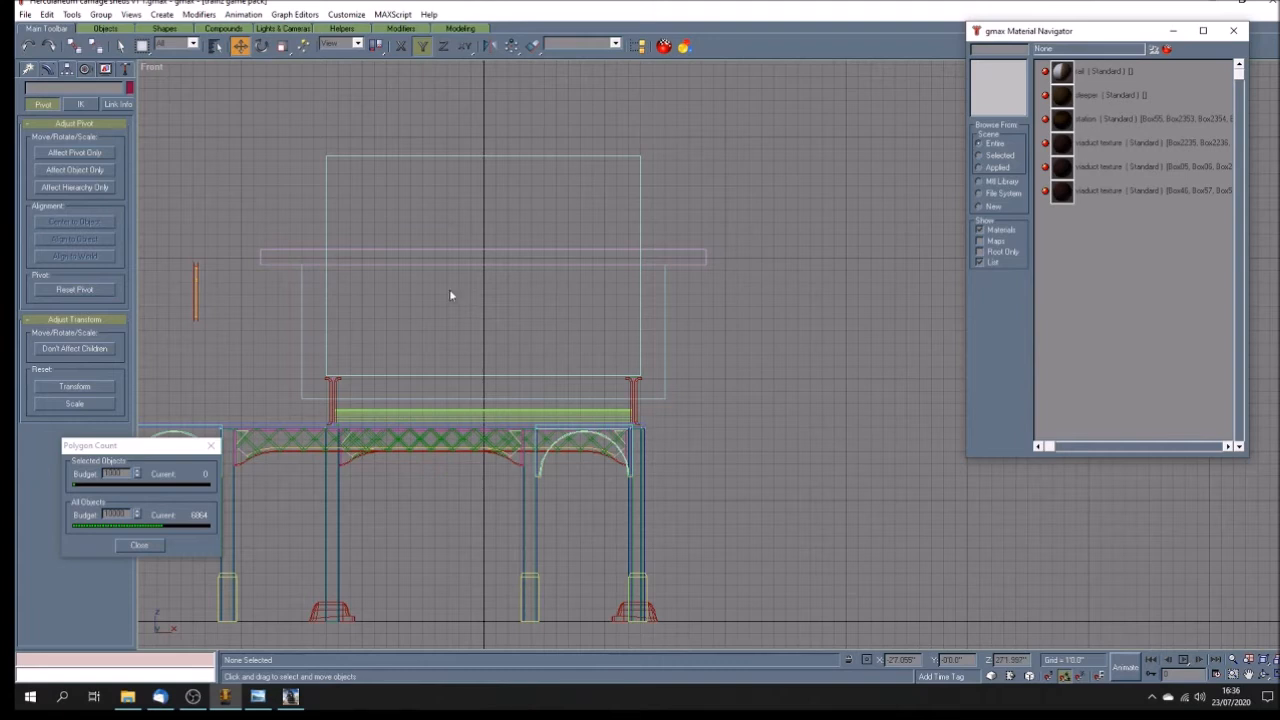
Step: Convert the rectangle above the deck to an editable spline and start editing its vertices
{"action": "left_click", "coordinate": [328, 230]}
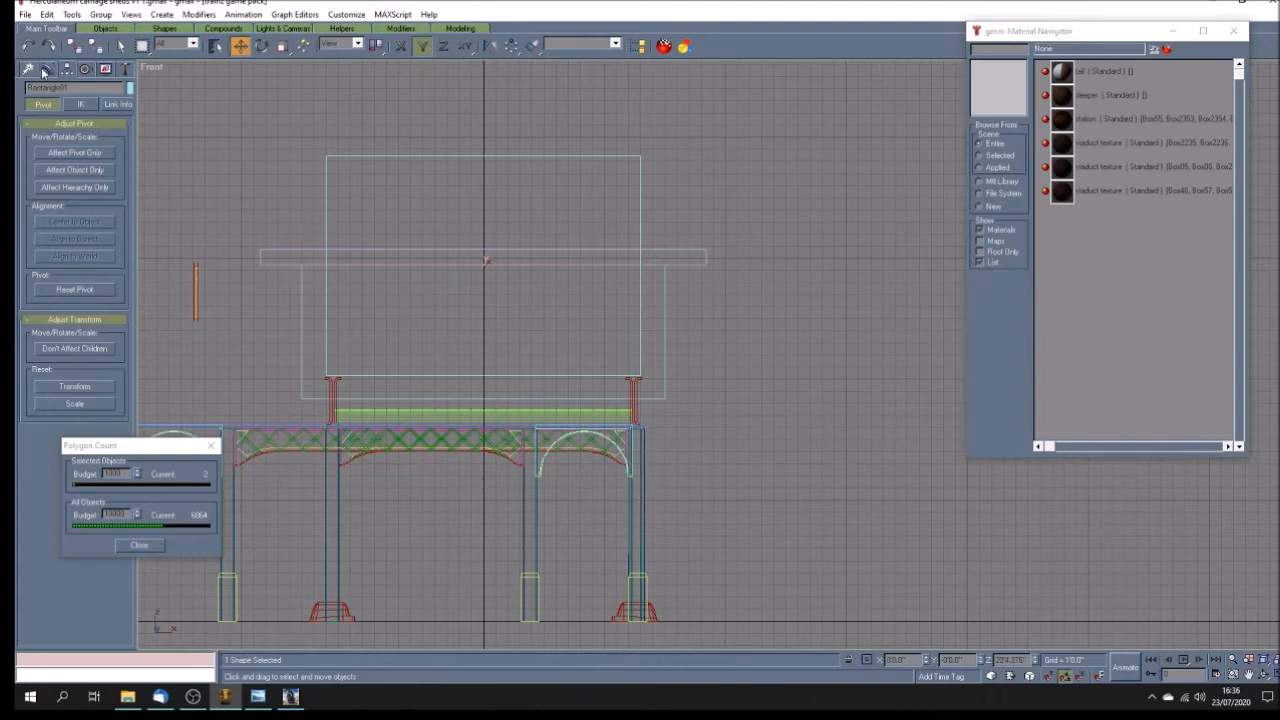
{"action": "right_click", "coordinate": [70, 210]}
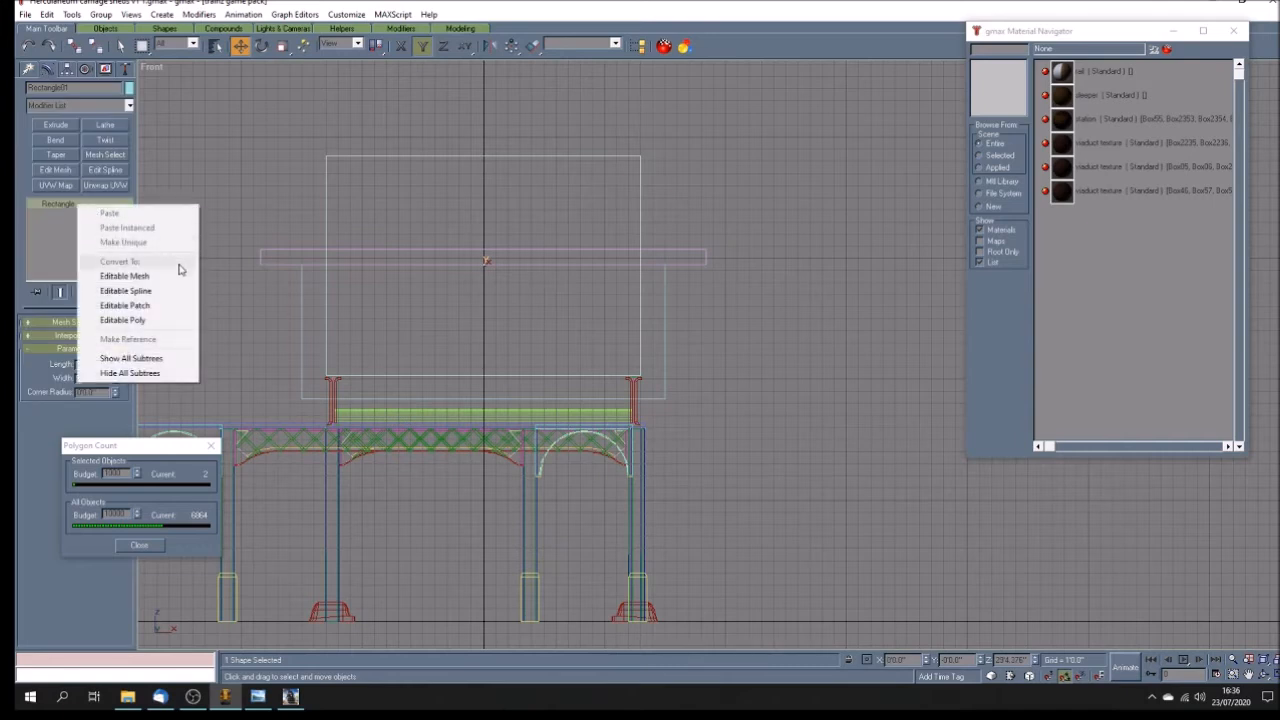
{"action": "left_click", "coordinate": [125, 290]}
{"action": "left_click", "coordinate": [34, 204]}
{"action": "left_click", "coordinate": [58, 214]}
Step: Check the eaves height in the dock photo and lower both top vertices to the upper edge of the wall box's horizontal bar
{"action": "left_click_drag", "start_coordinate": [309, 151], "coordinate": [466, 242]}
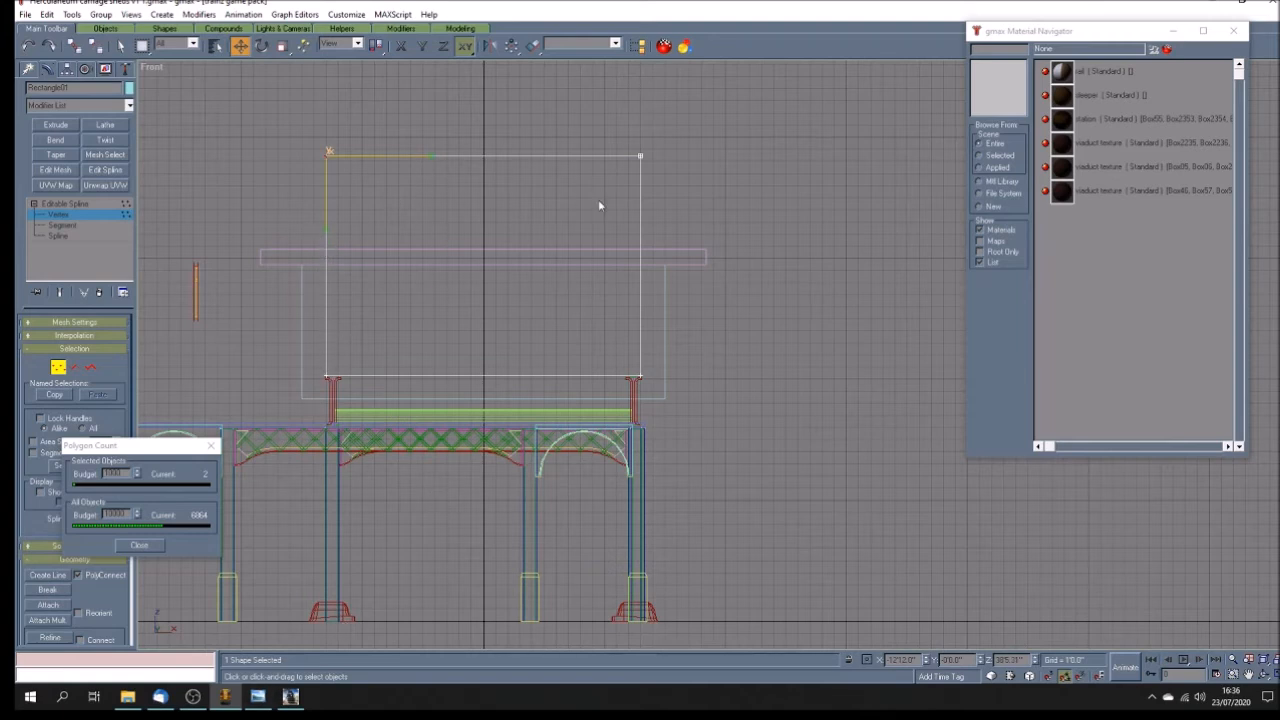
{"action": "left_click", "coordinate": [258, 696]}
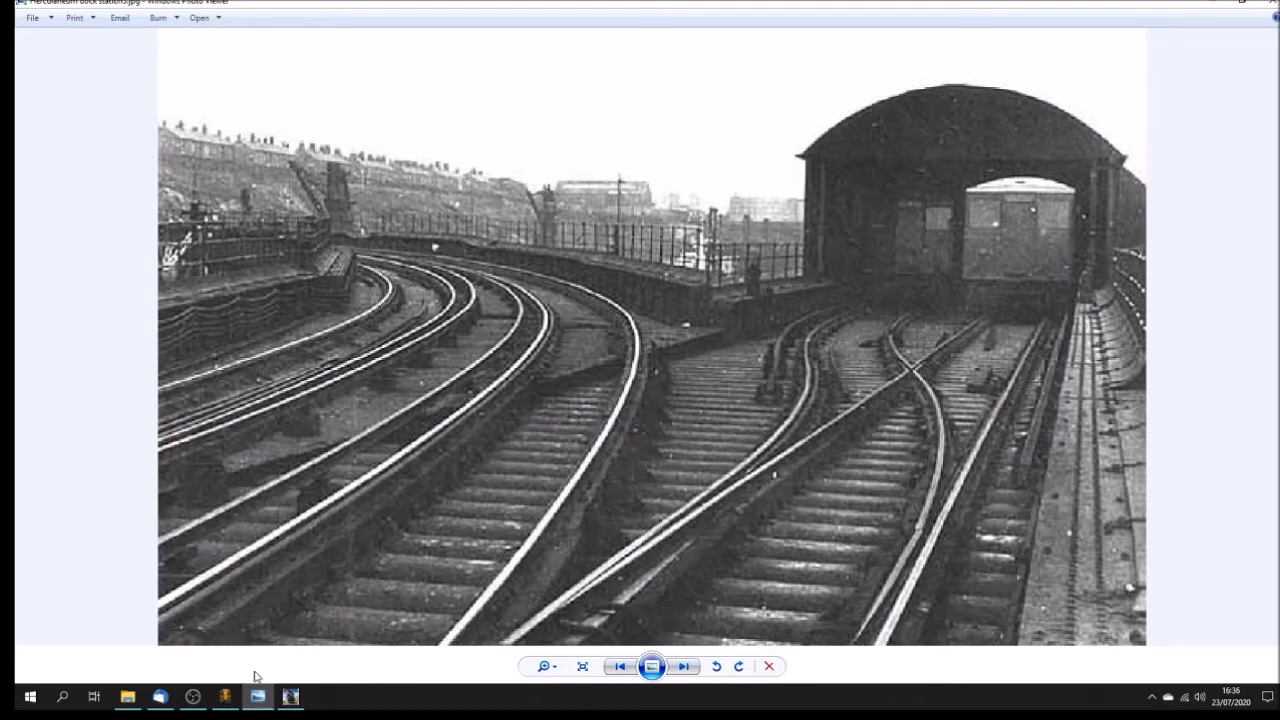
{"action": "left_click", "coordinate": [225, 696]}
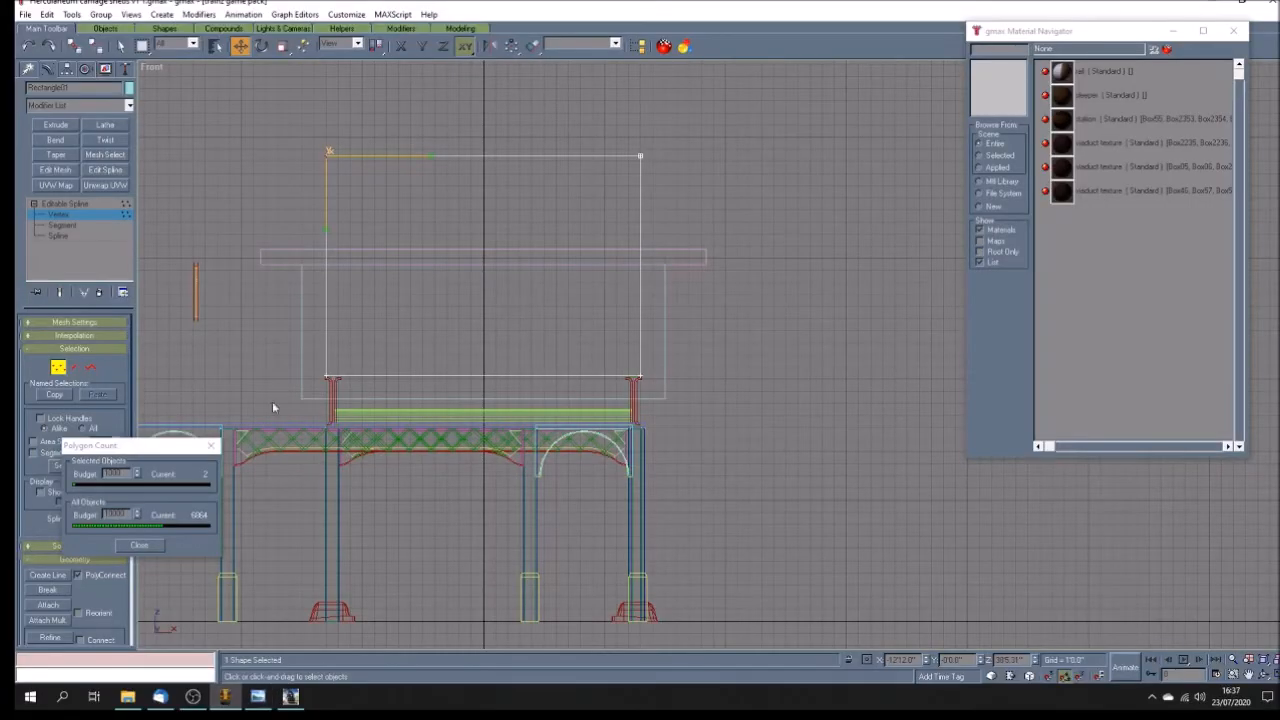
{"action": "left_click_drag", "start_coordinate": [296, 130], "coordinate": [753, 188]}
{"action": "key", "text": "F6"}
{"action": "left_click_drag", "start_coordinate": [641, 152], "coordinate": [642, 246]}
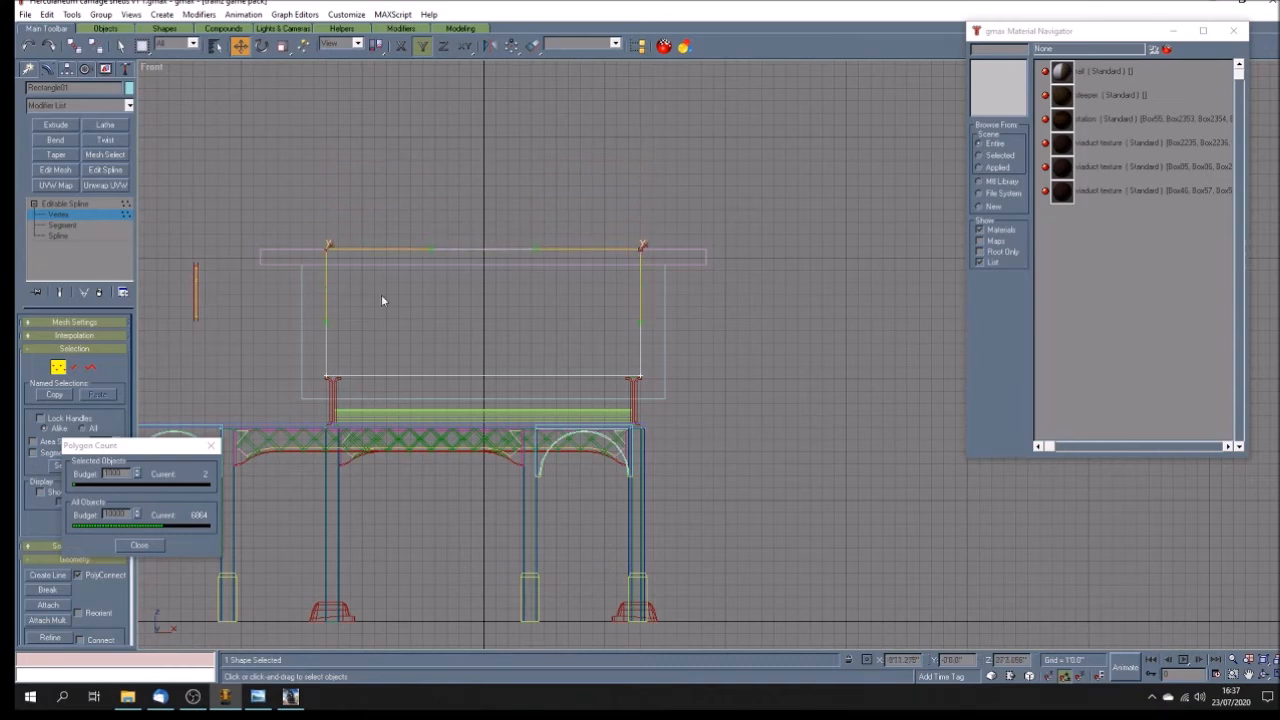
Step: Curve the spline's top edge into an arched roof line by raising the inner Bezier handles of both top vertices
{"action": "left_click", "coordinate": [444, 275]}
{"action": "left_click", "coordinate": [327, 250]}
{"action": "left_click_drag", "start_coordinate": [429, 252], "coordinate": [432, 160]}
{"action": "left_click", "coordinate": [641, 248]}
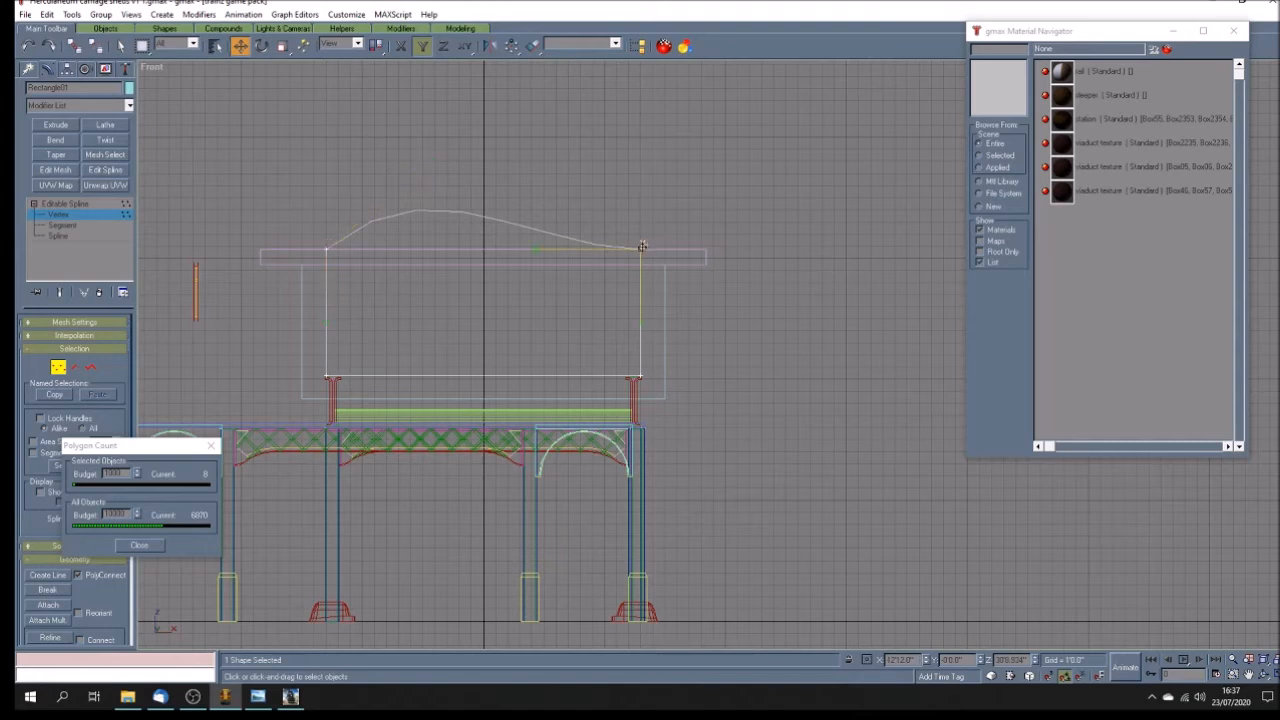
{"action": "left_click_drag", "start_coordinate": [534, 249], "coordinate": [552, 161]}
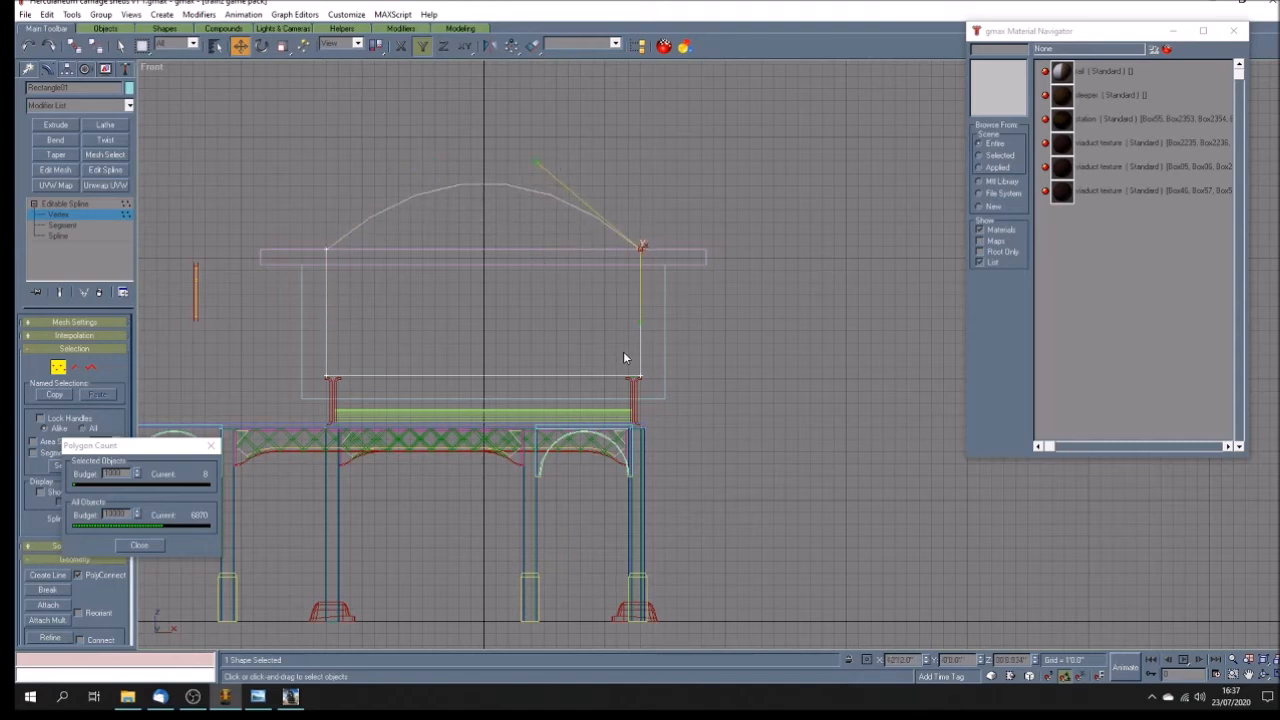
Step: Compare the arch with the dock photo and raise both top vertices' handles slightly for a fuller curve
{"action": "left_click", "coordinate": [258, 706]}
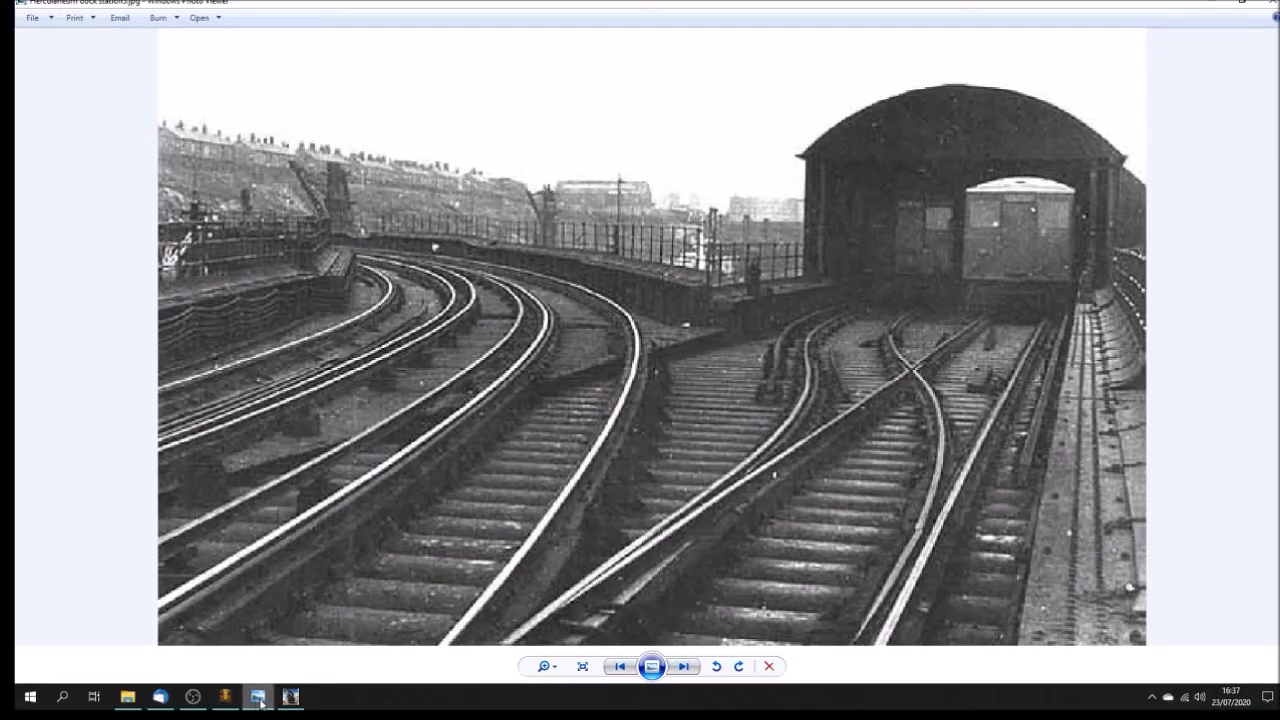
{"action": "left_click", "coordinate": [225, 697]}
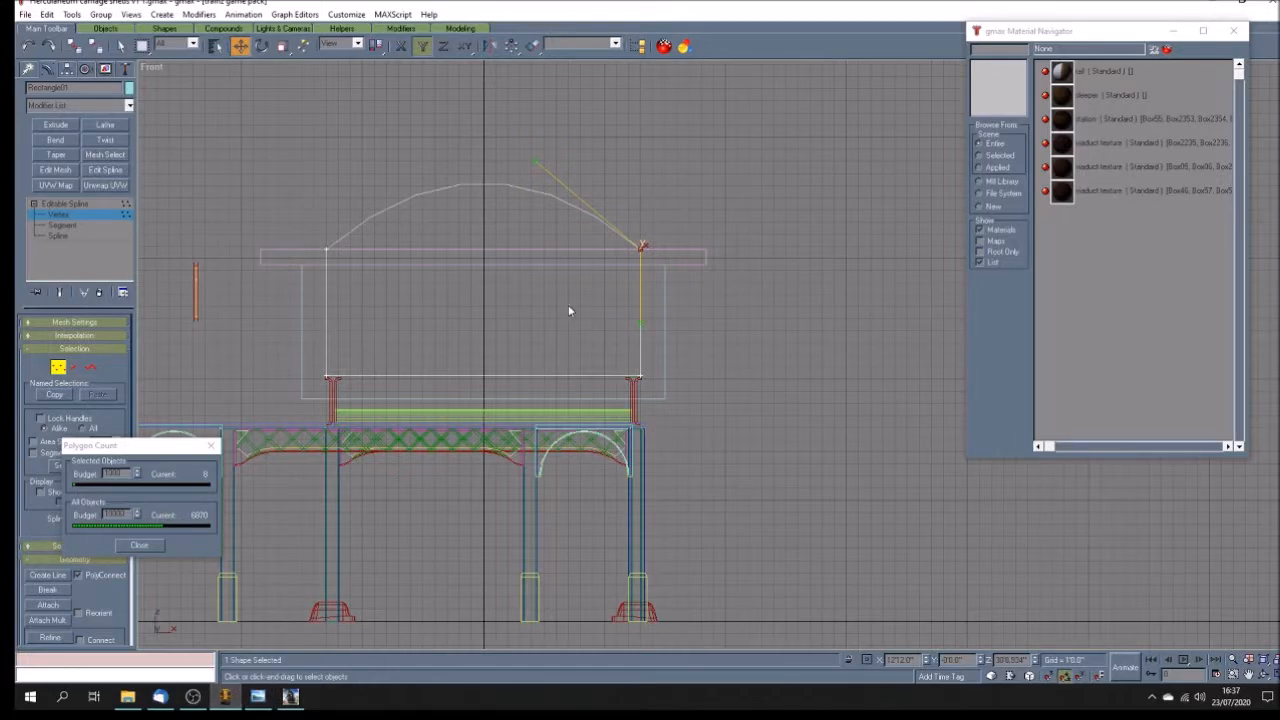
{"action": "left_click_drag", "start_coordinate": [537, 160], "coordinate": [548, 148]}
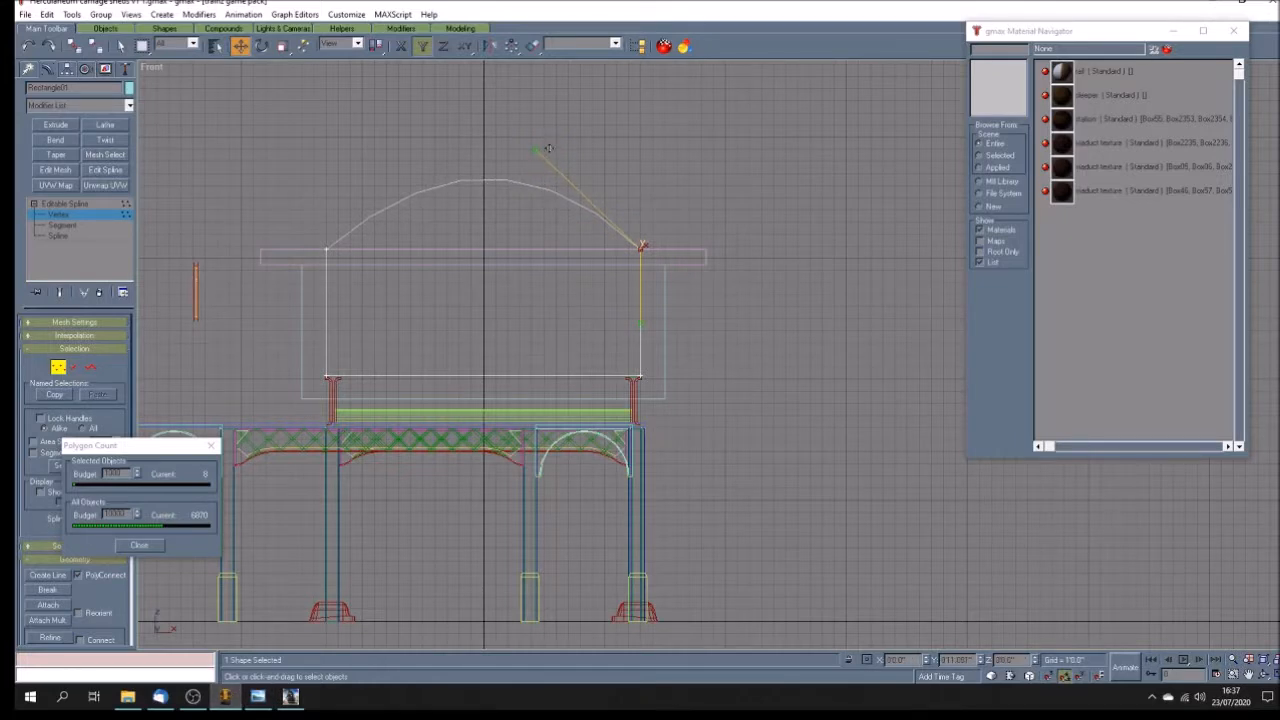
{"action": "left_click", "coordinate": [326, 247]}
{"action": "left_click_drag", "start_coordinate": [432, 158], "coordinate": [430, 150]}
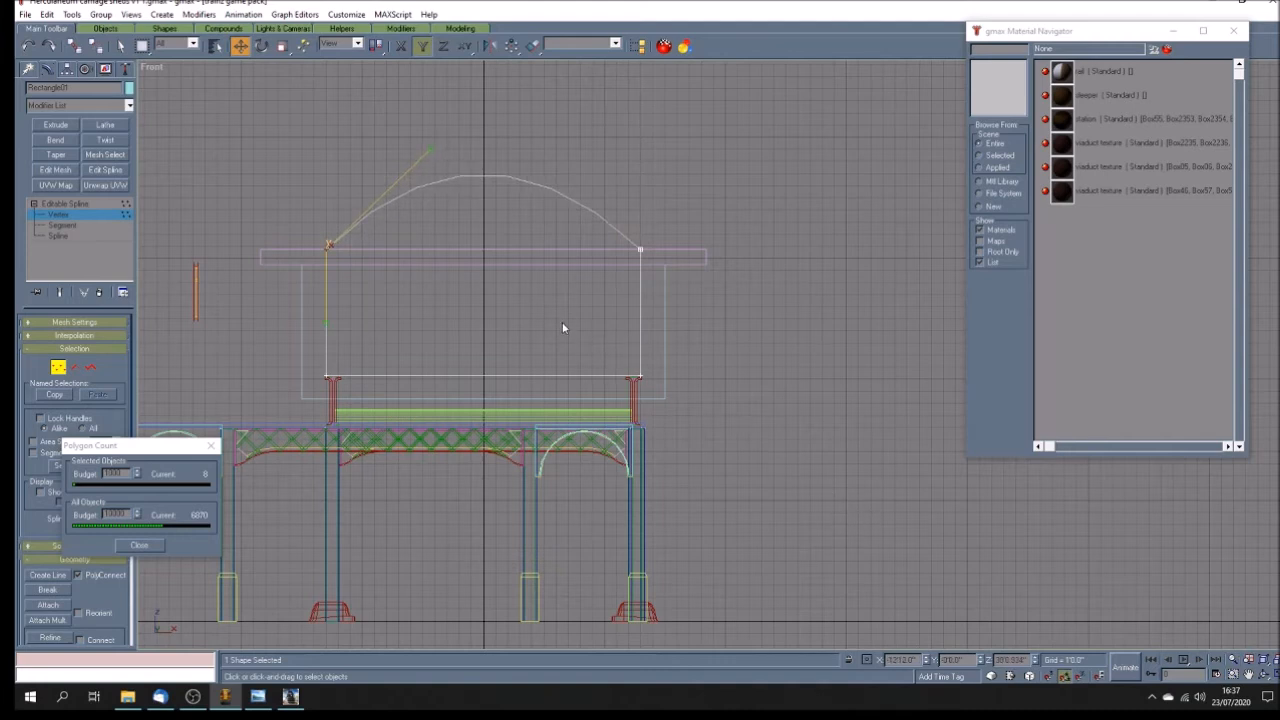
Step: Examine the arched outline on the deck in the perspective view from several angles and compare it with the dock photo
{"action": "left_click", "coordinate": [1272, 676]}
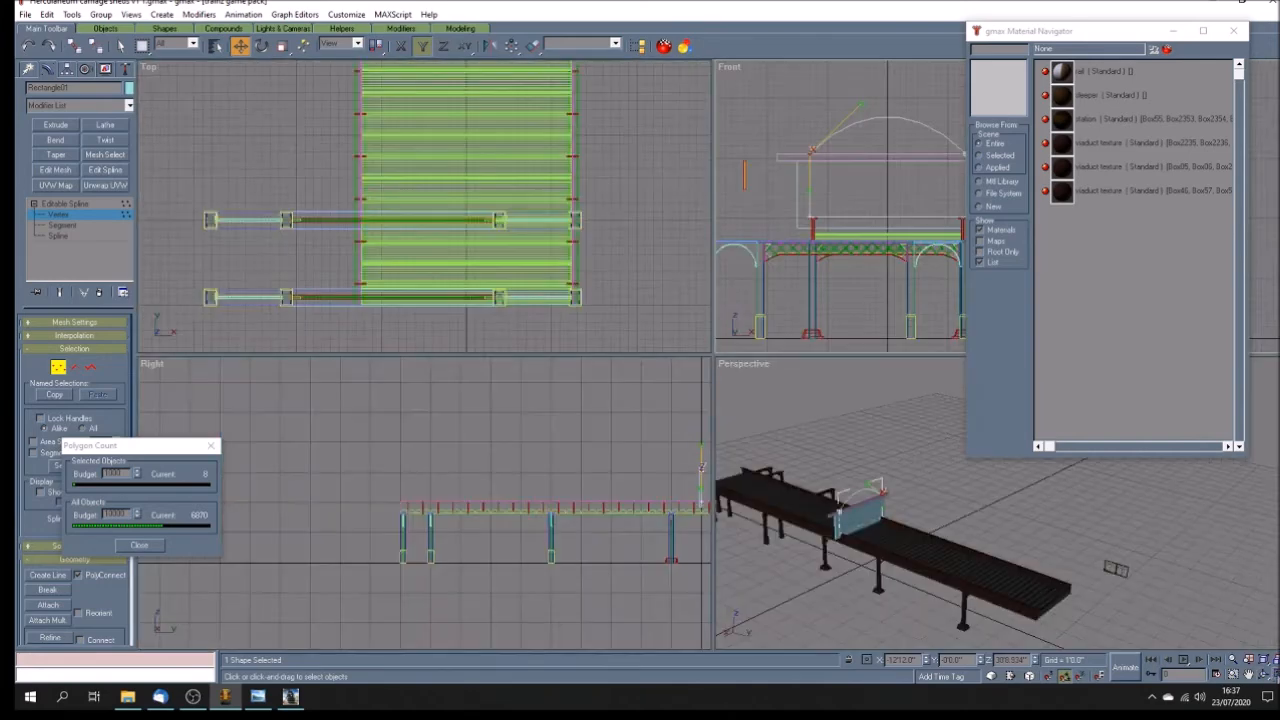
{"action": "left_click", "coordinate": [1264, 676]}
{"action": "left_click_drag", "start_coordinate": [912, 511], "coordinate": [995, 497]}
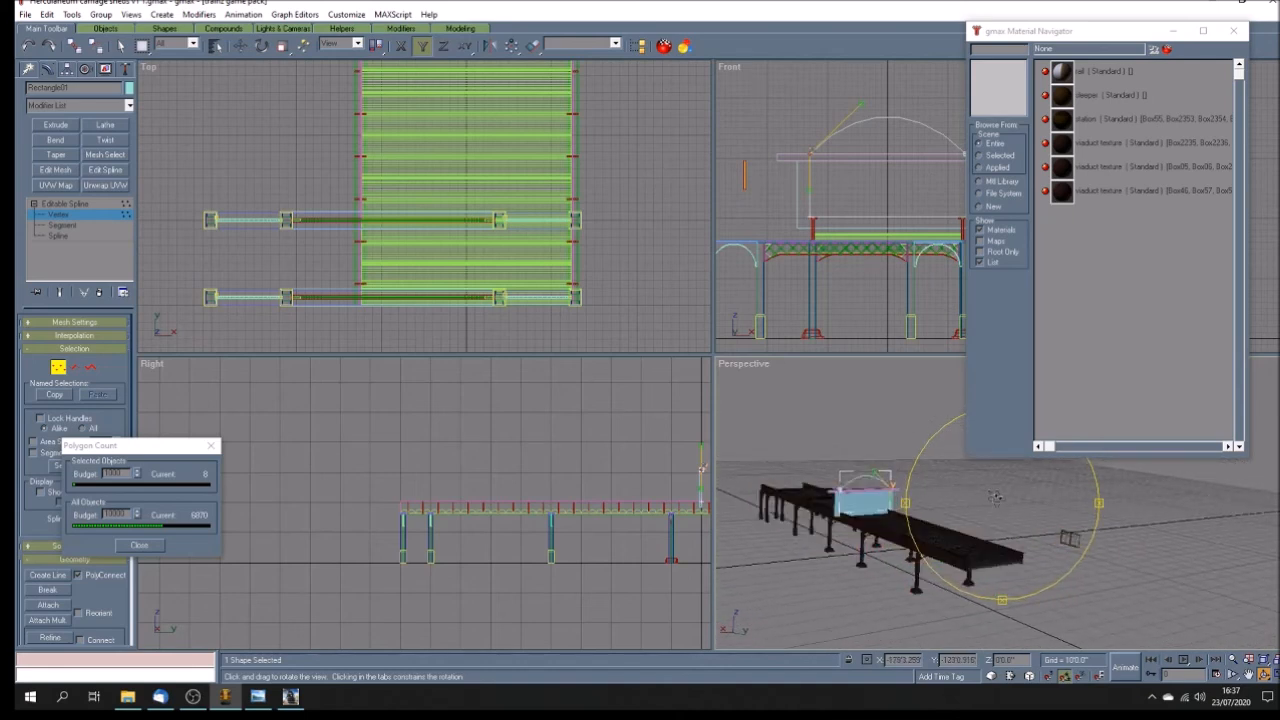
{"action": "left_click", "coordinate": [262, 703]}
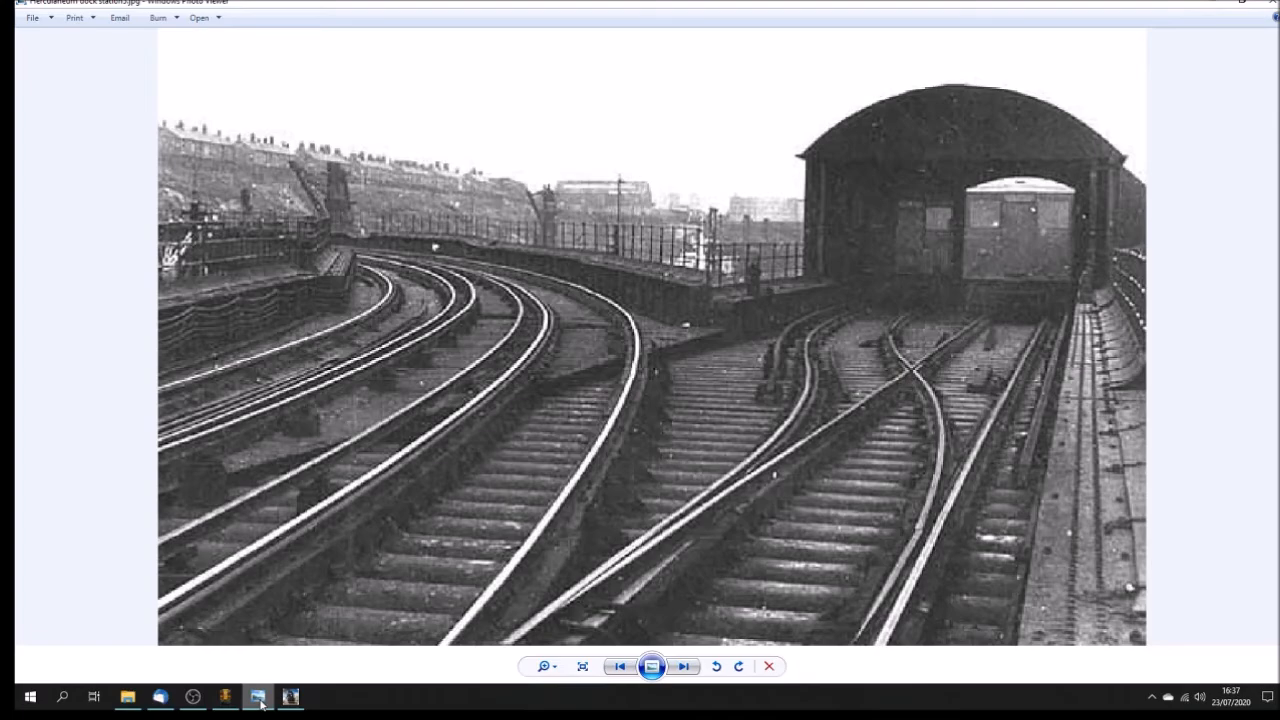
{"action": "left_click", "coordinate": [225, 697]}
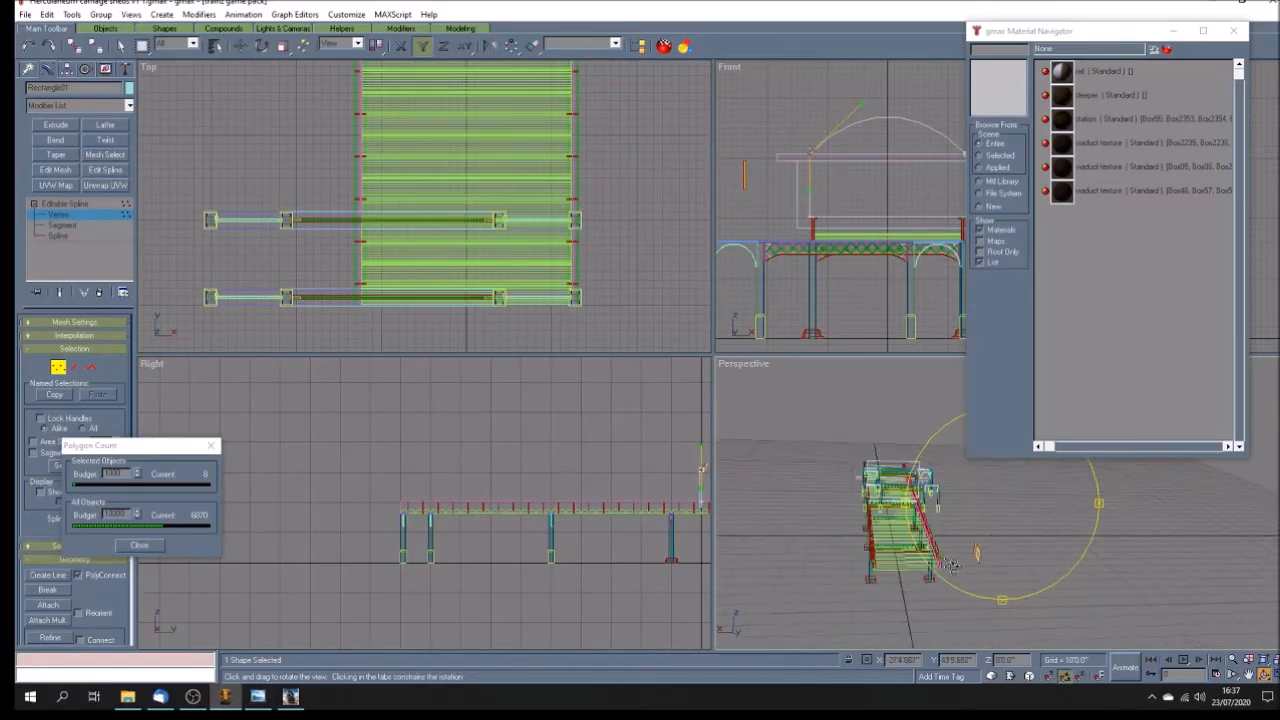
{"action": "left_click_drag", "start_coordinate": [952, 566], "coordinate": [930, 545]}
{"action": "left_click", "coordinate": [1275, 676]}
{"action": "left_click_drag", "start_coordinate": [767, 455], "coordinate": [757, 457]}
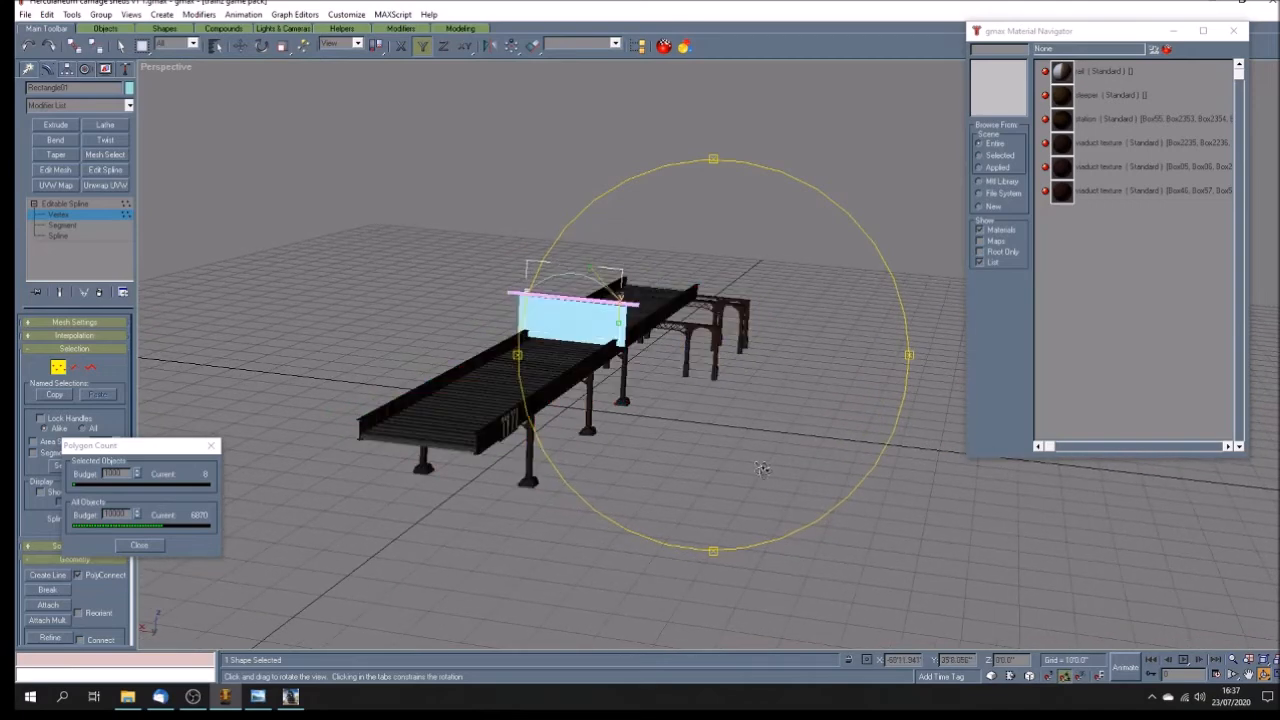
Step: Leave vertex editing, recheck the shed's arched end in the dock photo, and deselect the outline in the four-view layout
{"action": "left_click", "coordinate": [104, 204]}
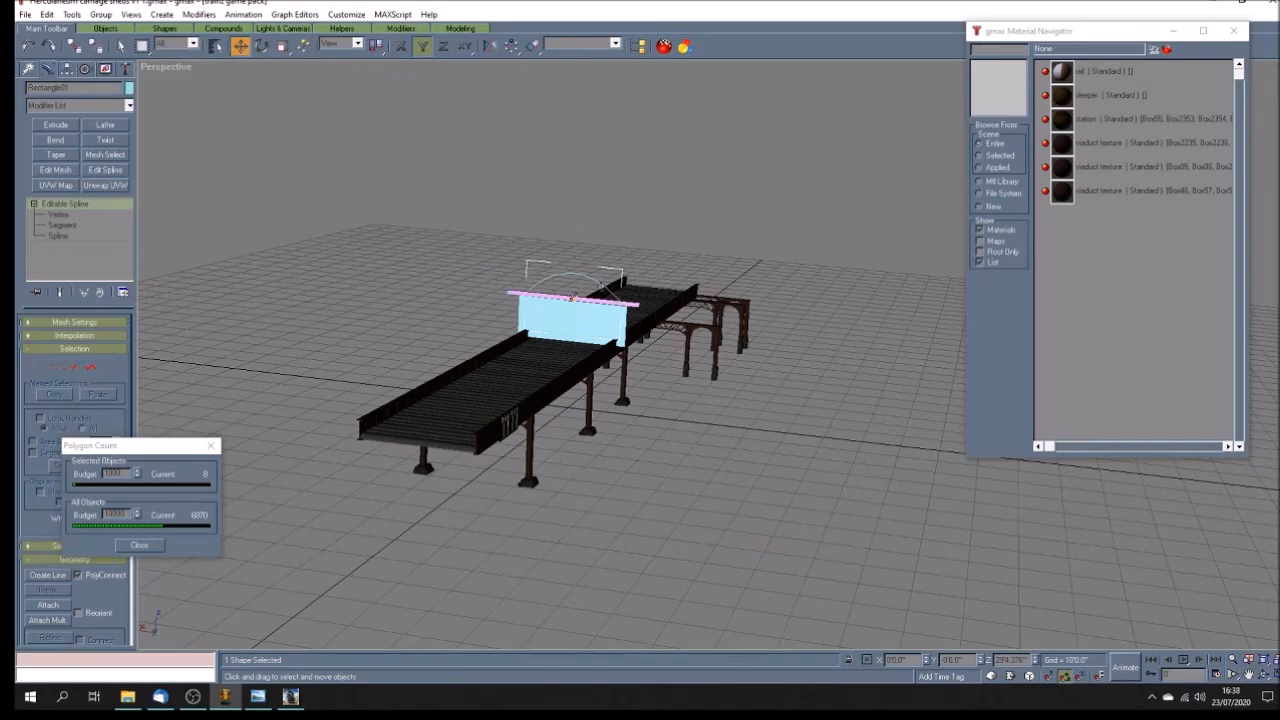
{"action": "left_click", "coordinate": [258, 697]}
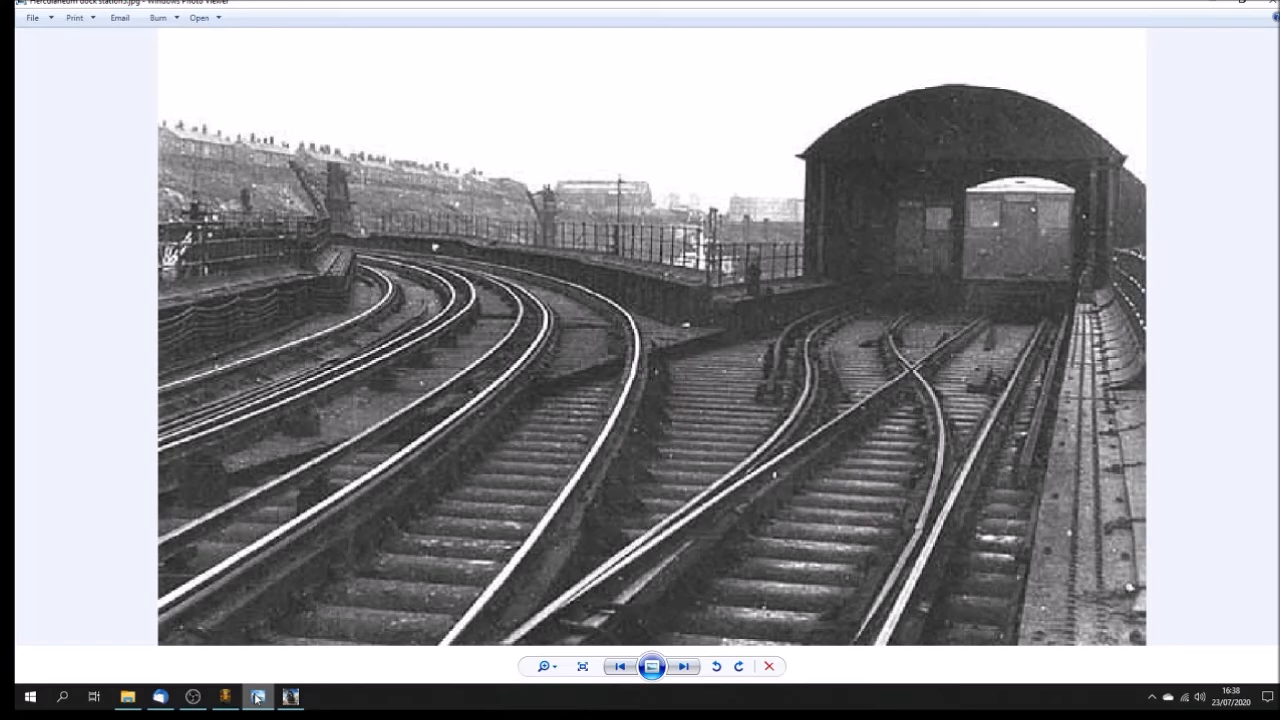
{"action": "left_click", "coordinate": [258, 697]}
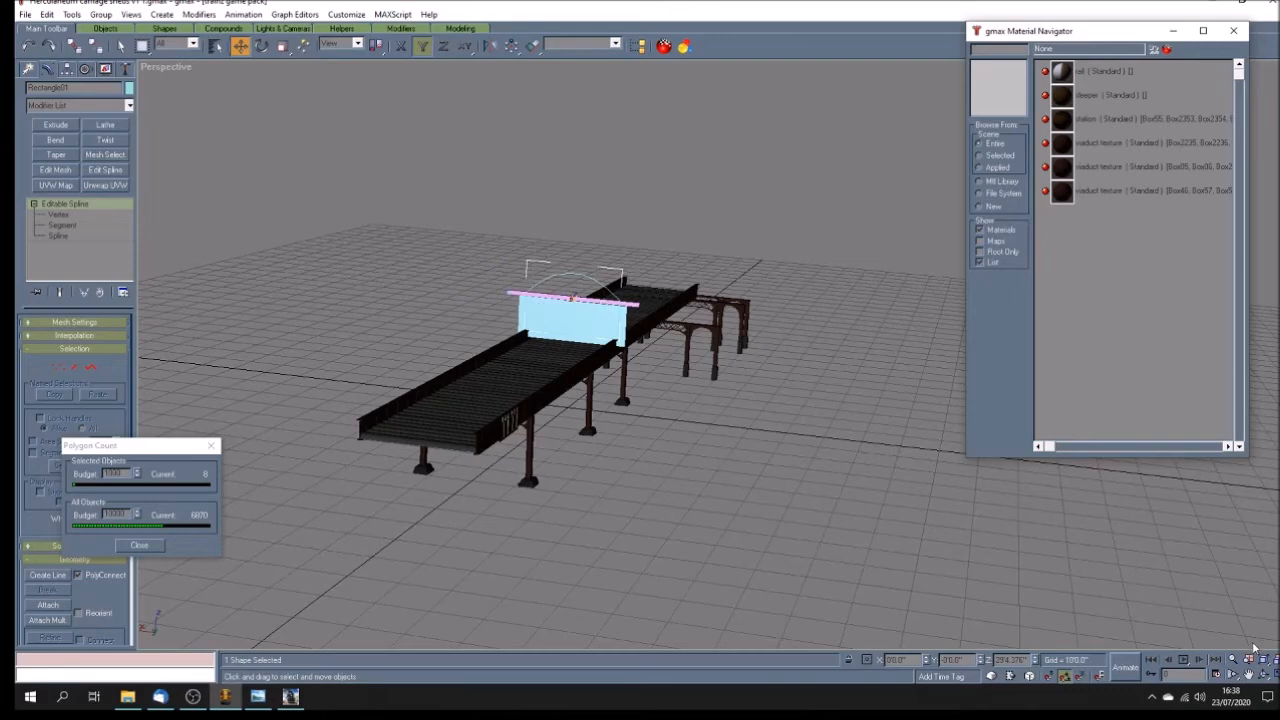
{"action": "left_click", "coordinate": [1274, 676]}
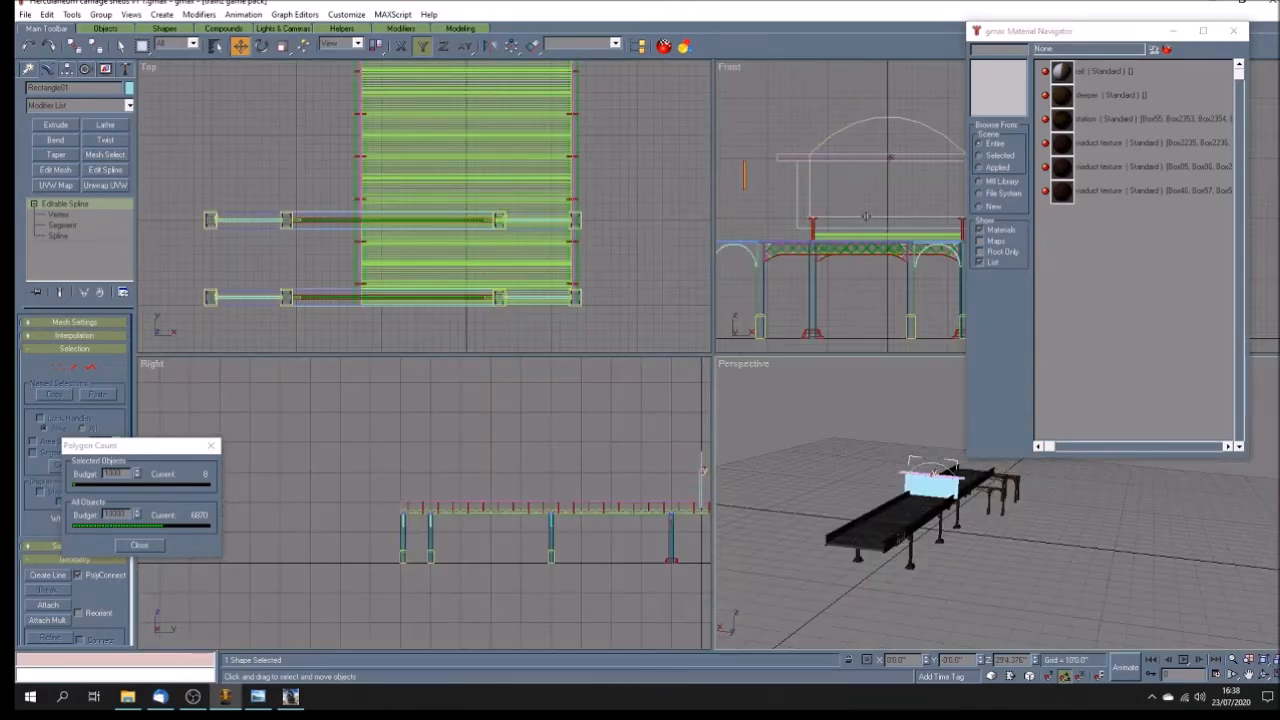
{"action": "left_click", "coordinate": [807, 138]}
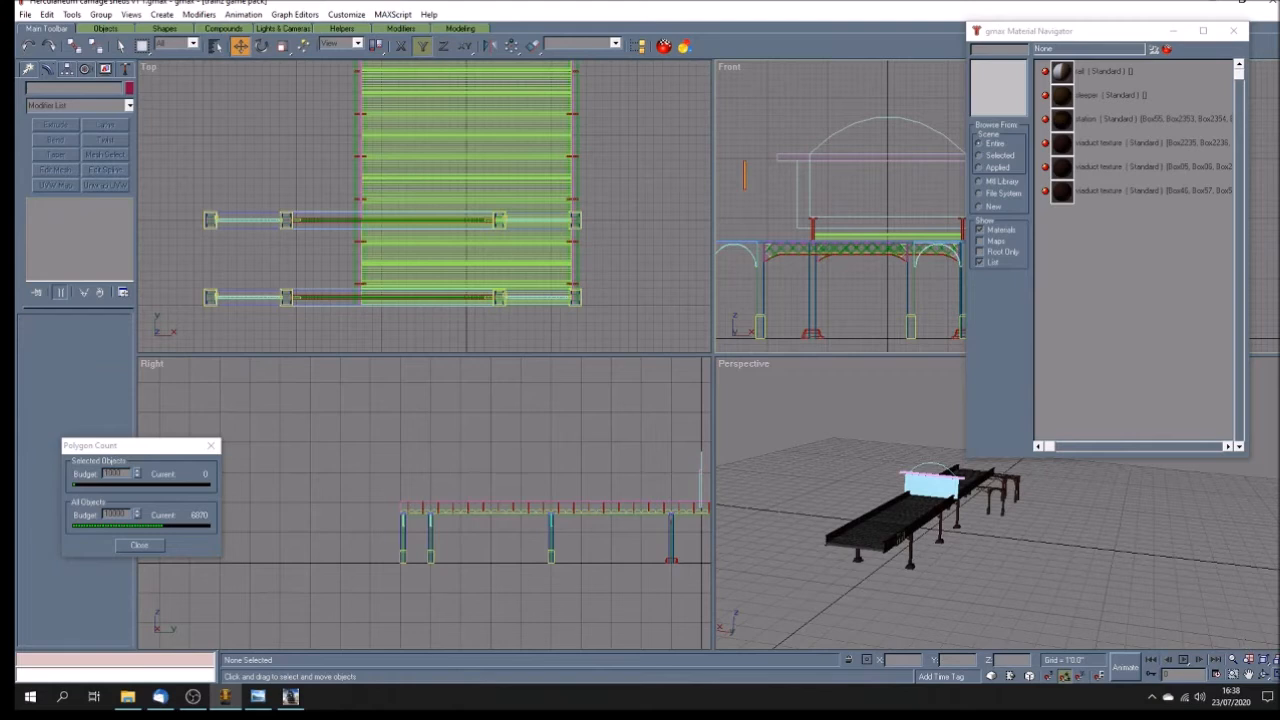
Step: Draw a rectangle inside the shed's arched outline in the front view, check the dock photo, and set its width to 25'4"
{"action": "key", "text": "w"}
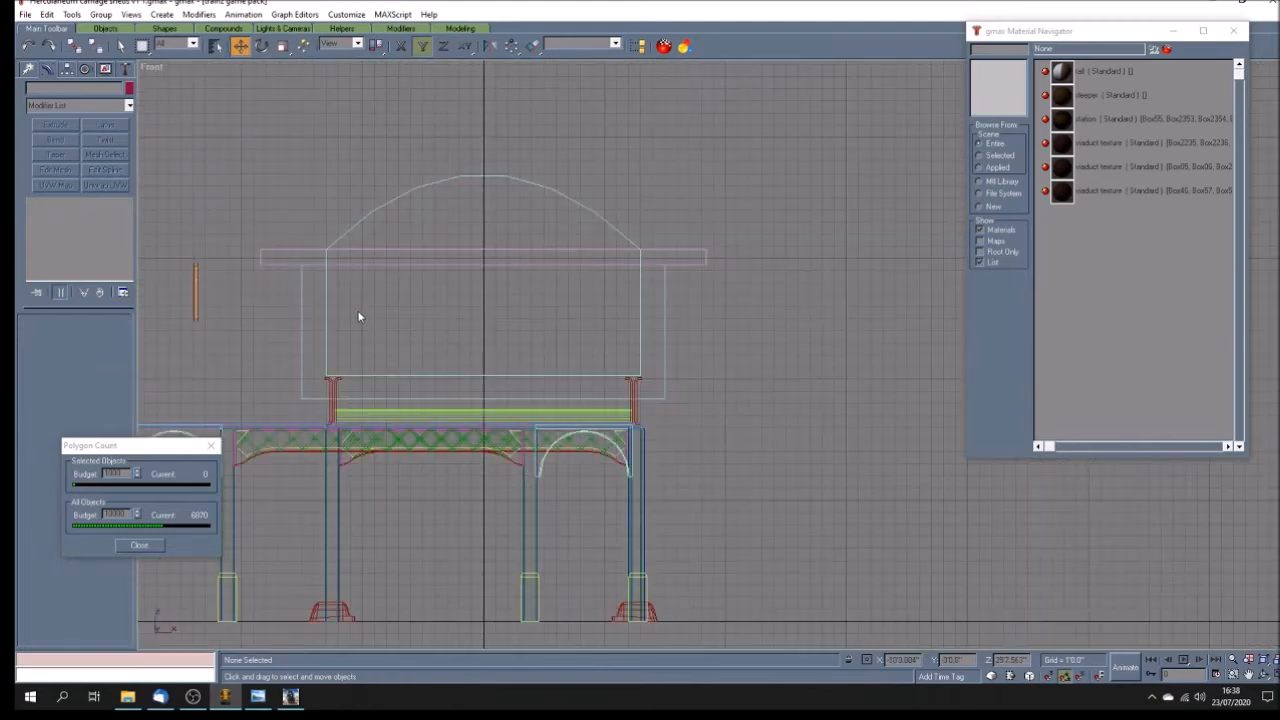
{"action": "left_click", "coordinate": [28, 68]}
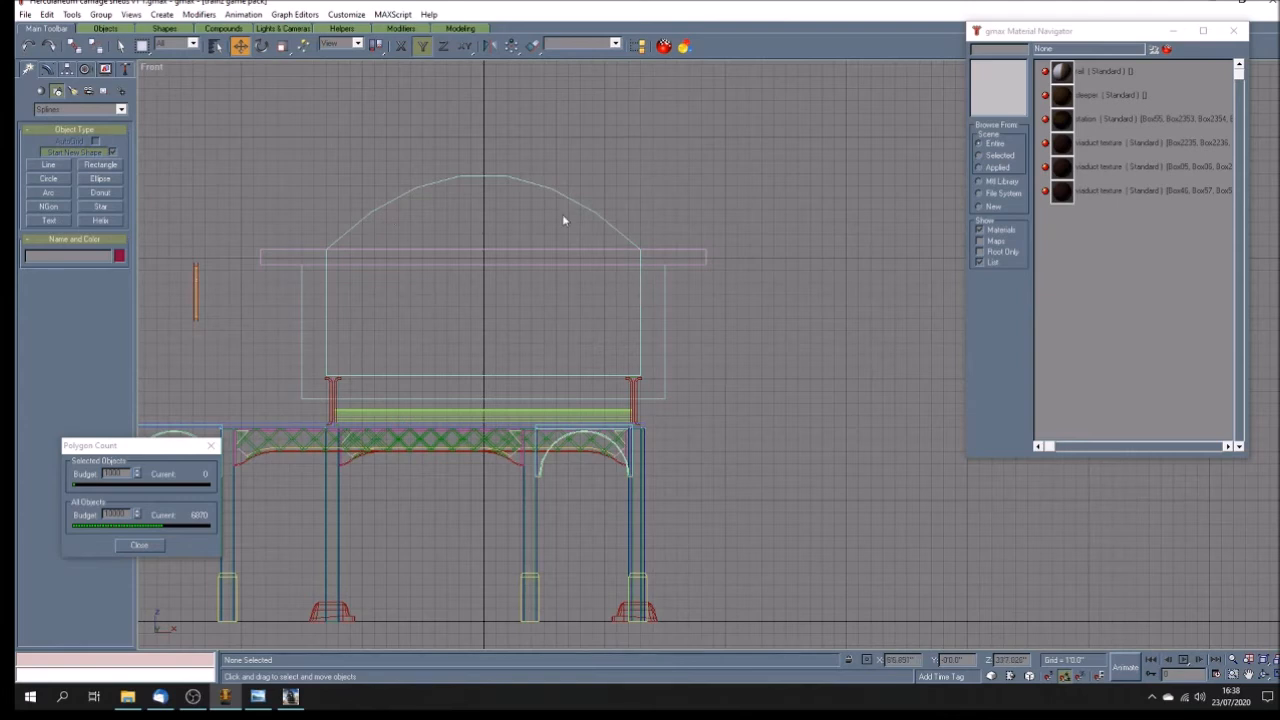
{"action": "left_click", "coordinate": [46, 70]}
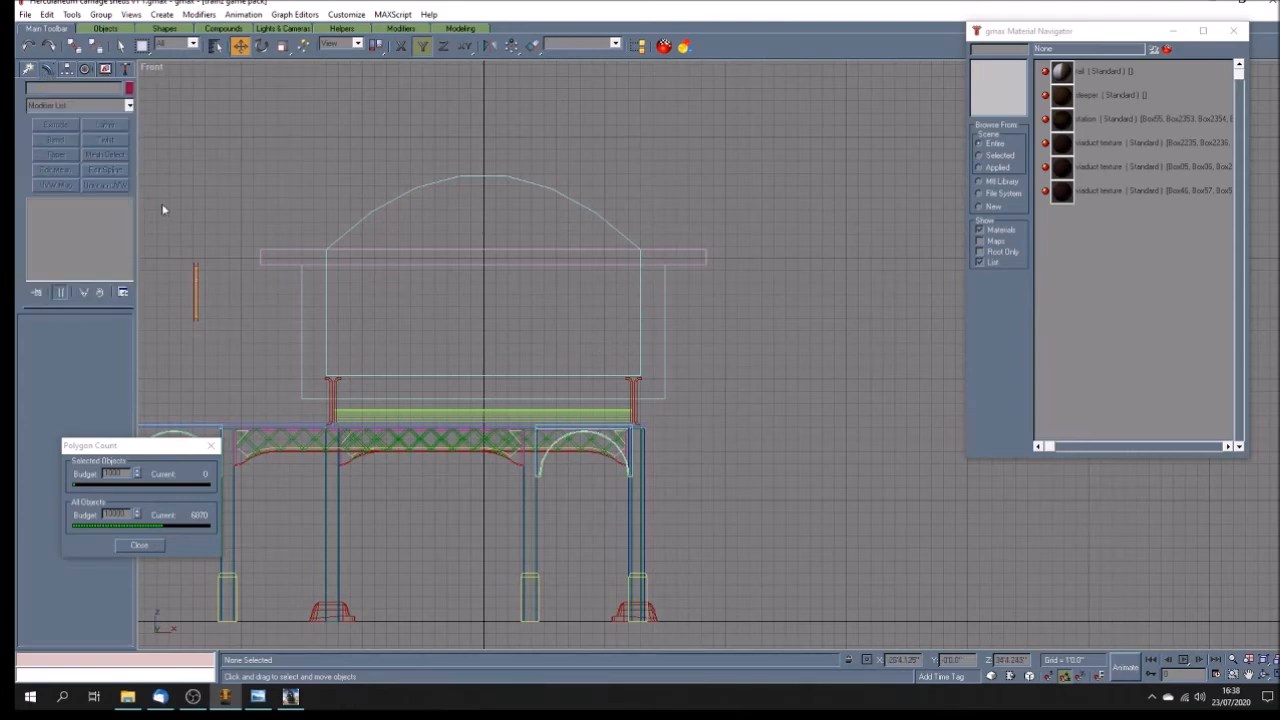
{"action": "left_click", "coordinate": [28, 69]}
{"action": "left_click", "coordinate": [102, 165]}
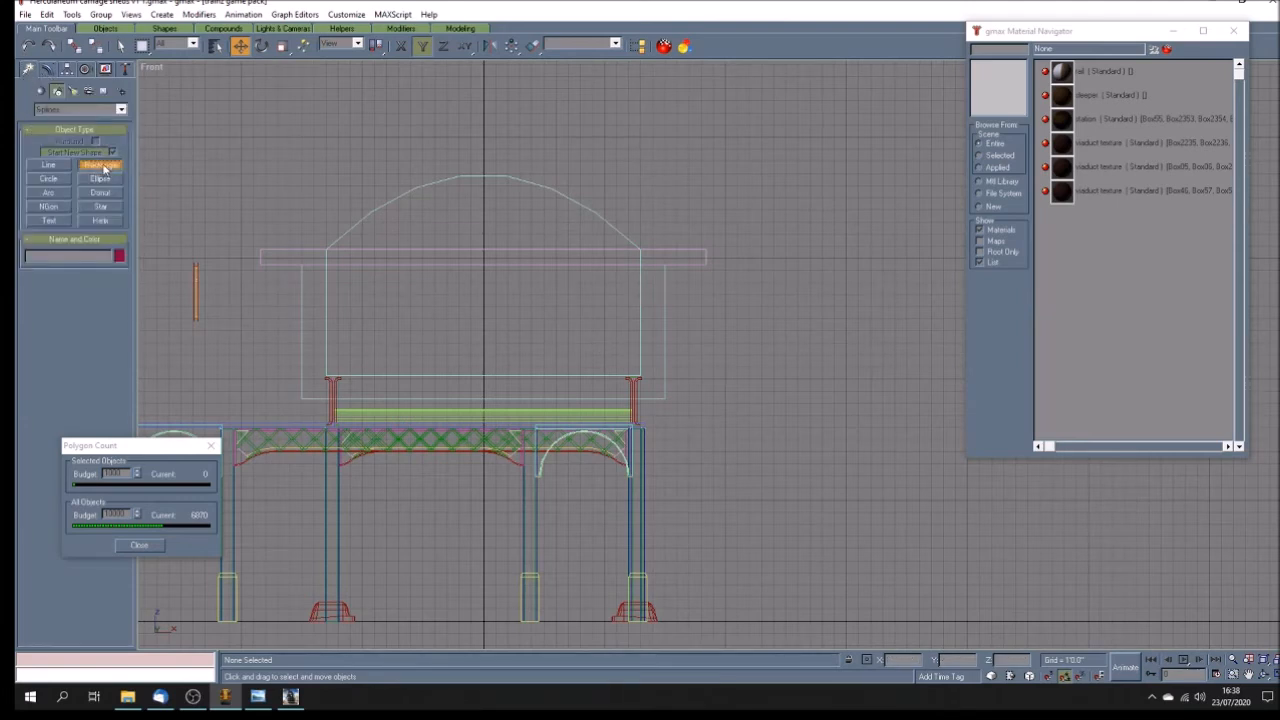
{"action": "left_click_drag", "start_coordinate": [332, 306], "coordinate": [631, 347]}
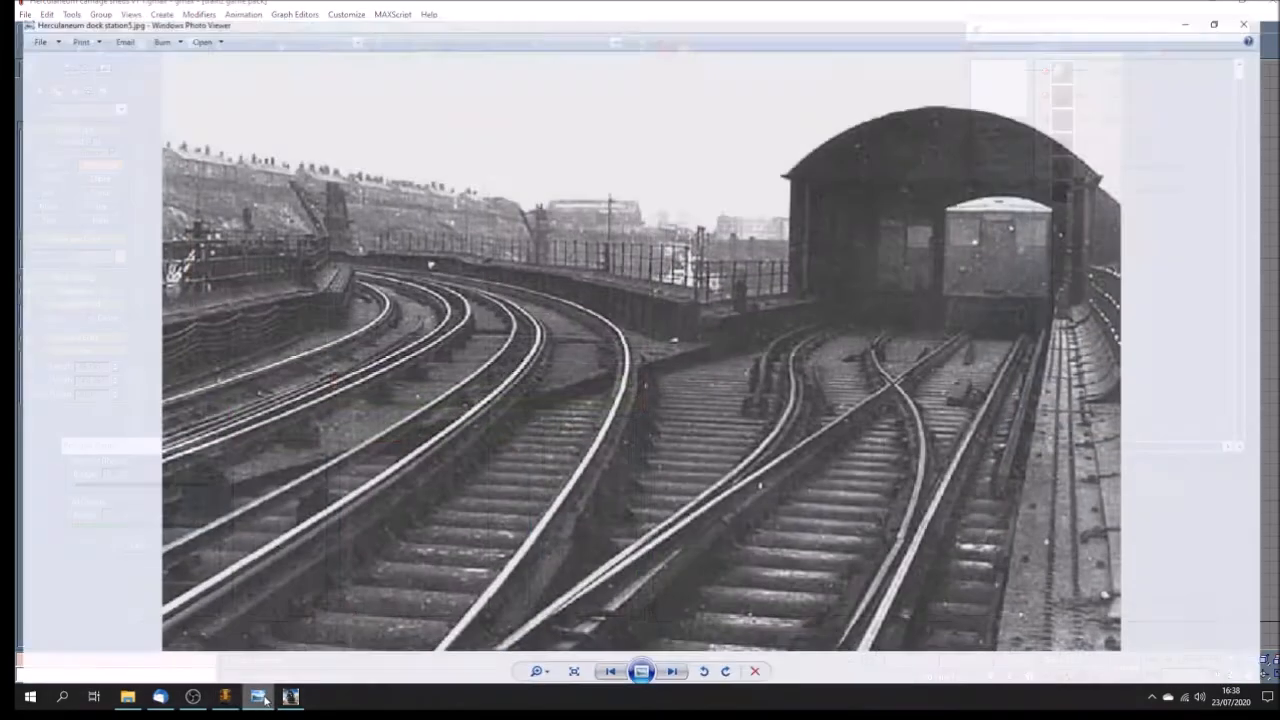
{"action": "left_click", "coordinate": [258, 696]}
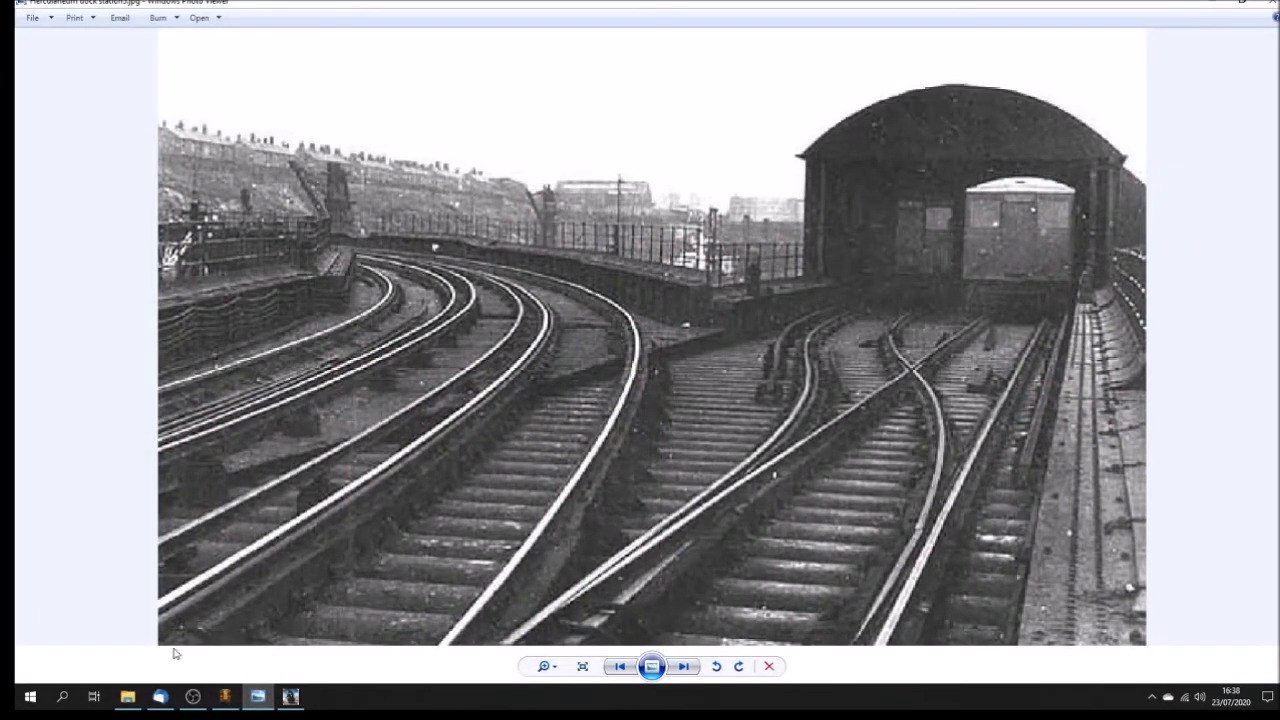
{"action": "left_click", "coordinate": [225, 696]}
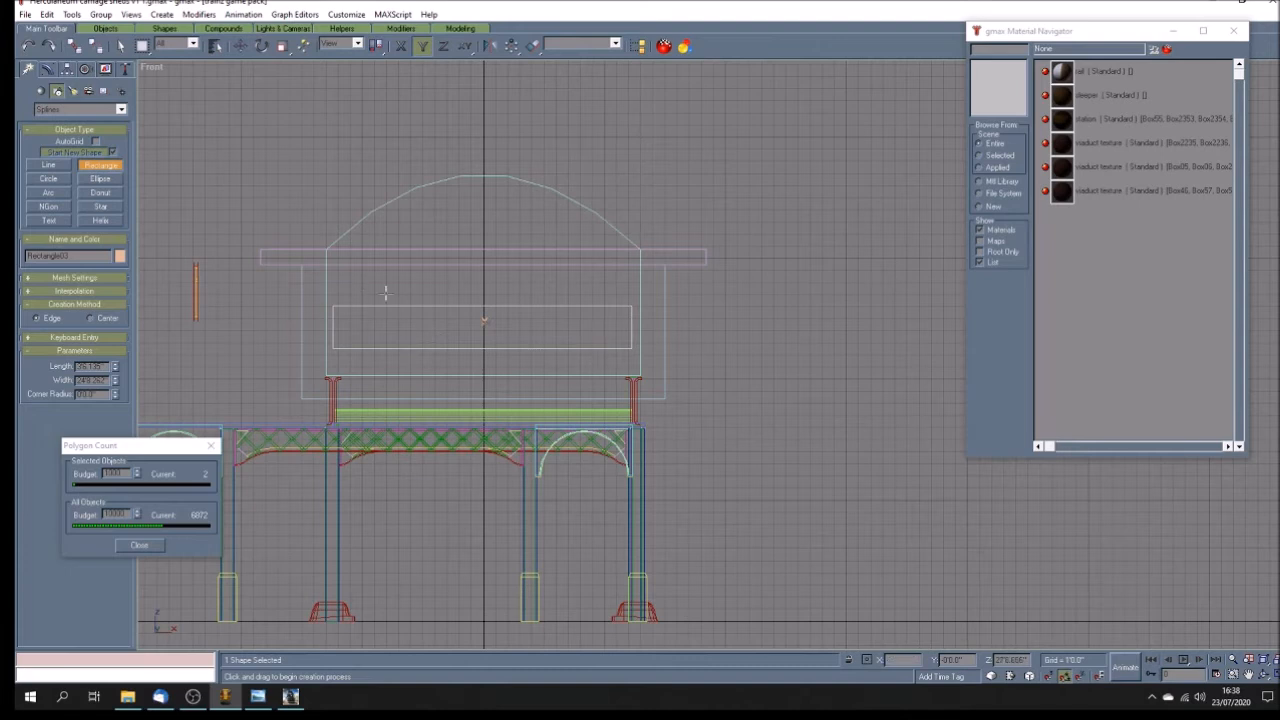
{"action": "double_click", "coordinate": [84, 380]}
{"action": "type", "text": "254"}
{"action": "key", "text": "Return"}
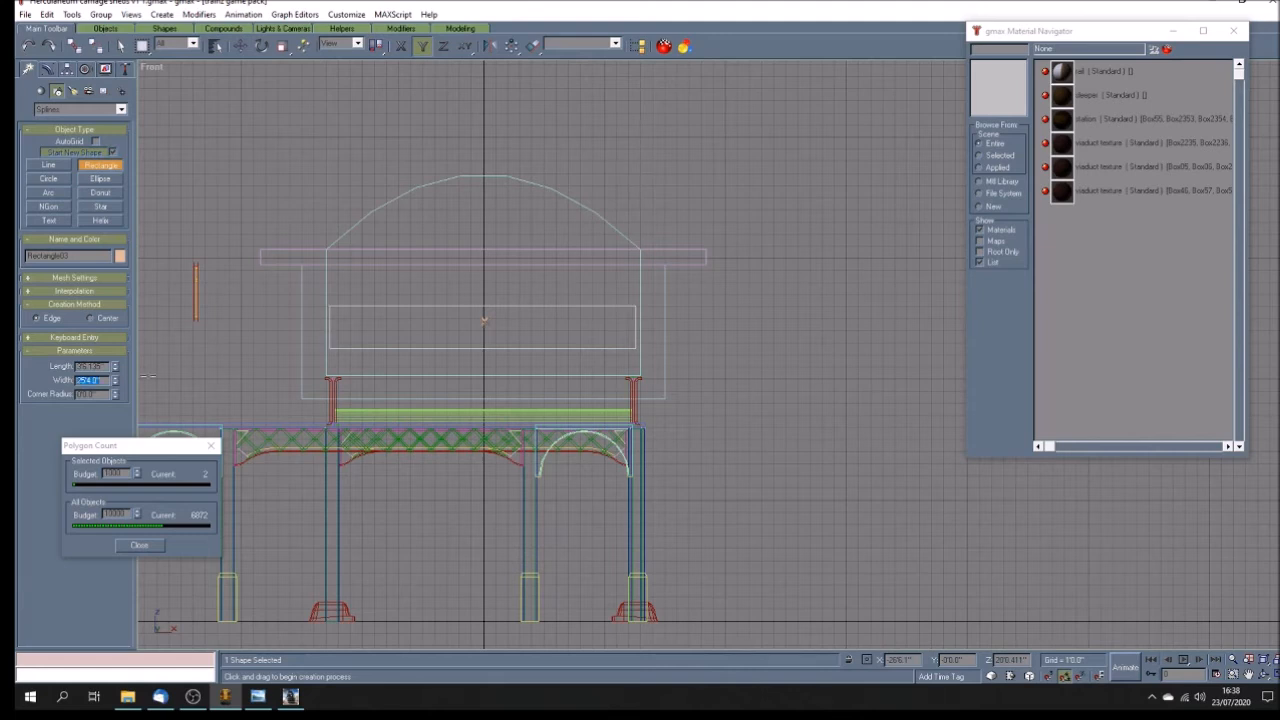
Step: Align the new rectangle's pivot to the world axes and leave pivot-only editing
{"action": "left_click", "coordinate": [240, 46]}
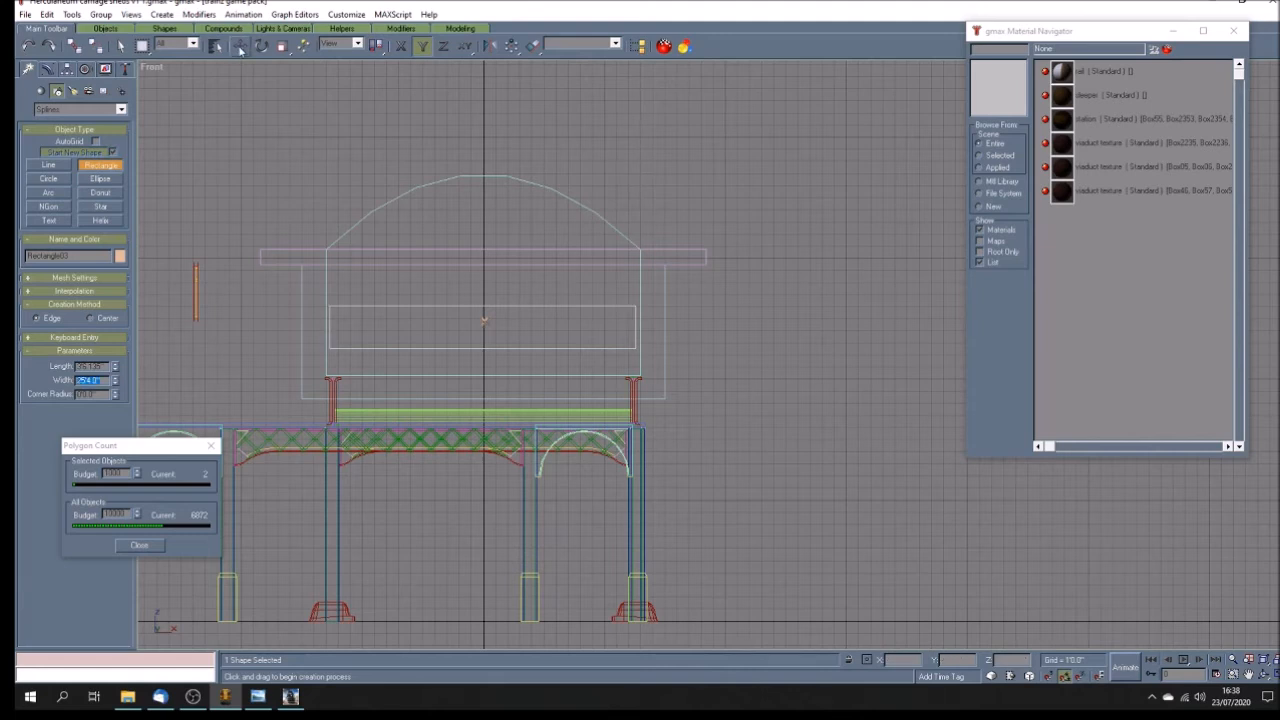
{"action": "left_click", "coordinate": [72, 70]}
{"action": "left_click", "coordinate": [85, 153]}
{"action": "left_click", "coordinate": [80, 257]}
{"action": "left_click", "coordinate": [75, 153]}
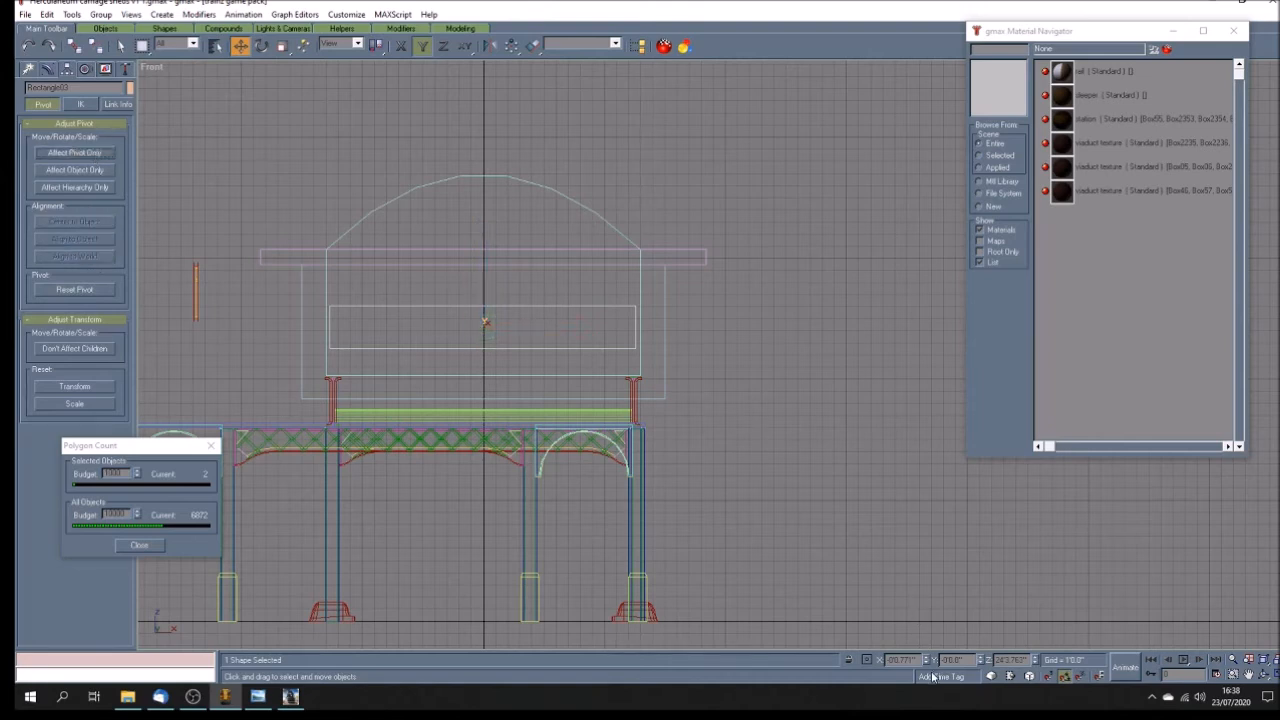
Step: Centre the rectangle at X 0 and lower it onto the bottom edge of the arched outline
{"action": "double_click", "coordinate": [912, 660]}
{"action": "type", "text": "0"}
{"action": "key", "text": "Return"}
{"action": "left_click_drag", "start_coordinate": [490, 349], "coordinate": [492, 377]}
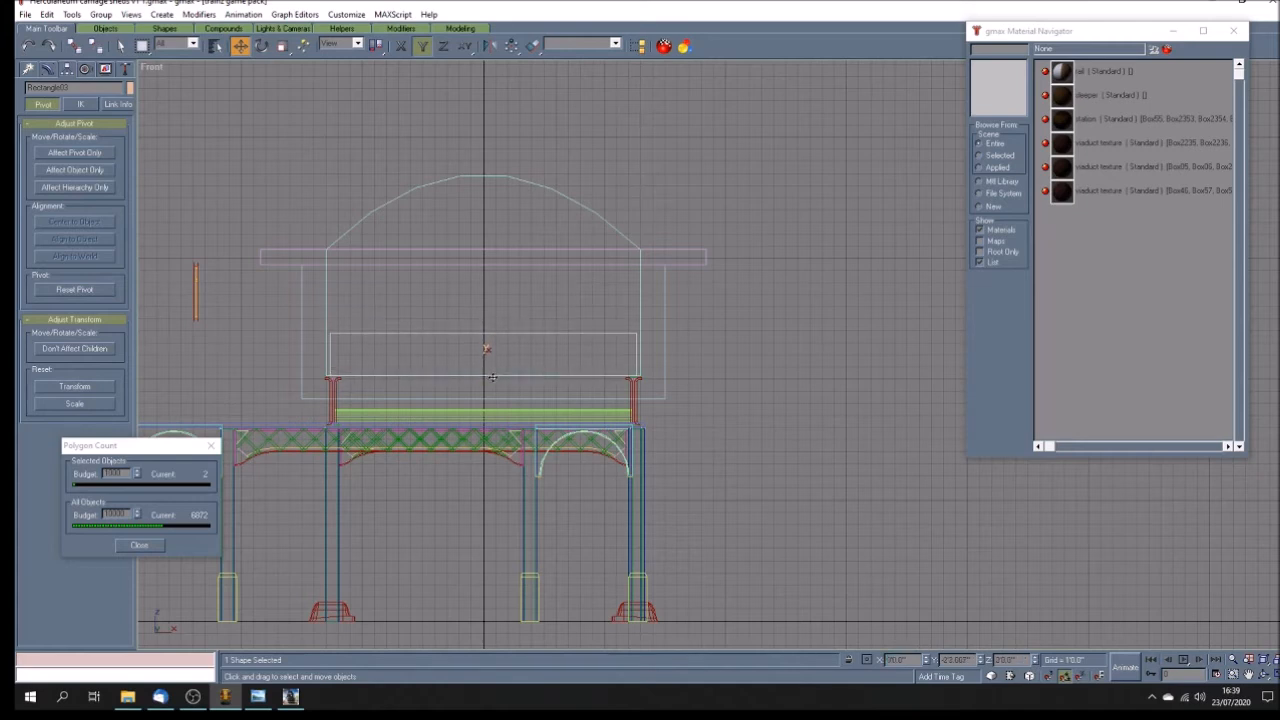
Step: Convert the rectangle to an editable spline and raise its two top vertices to the eave level of the arch
{"action": "left_click", "coordinate": [49, 72]}
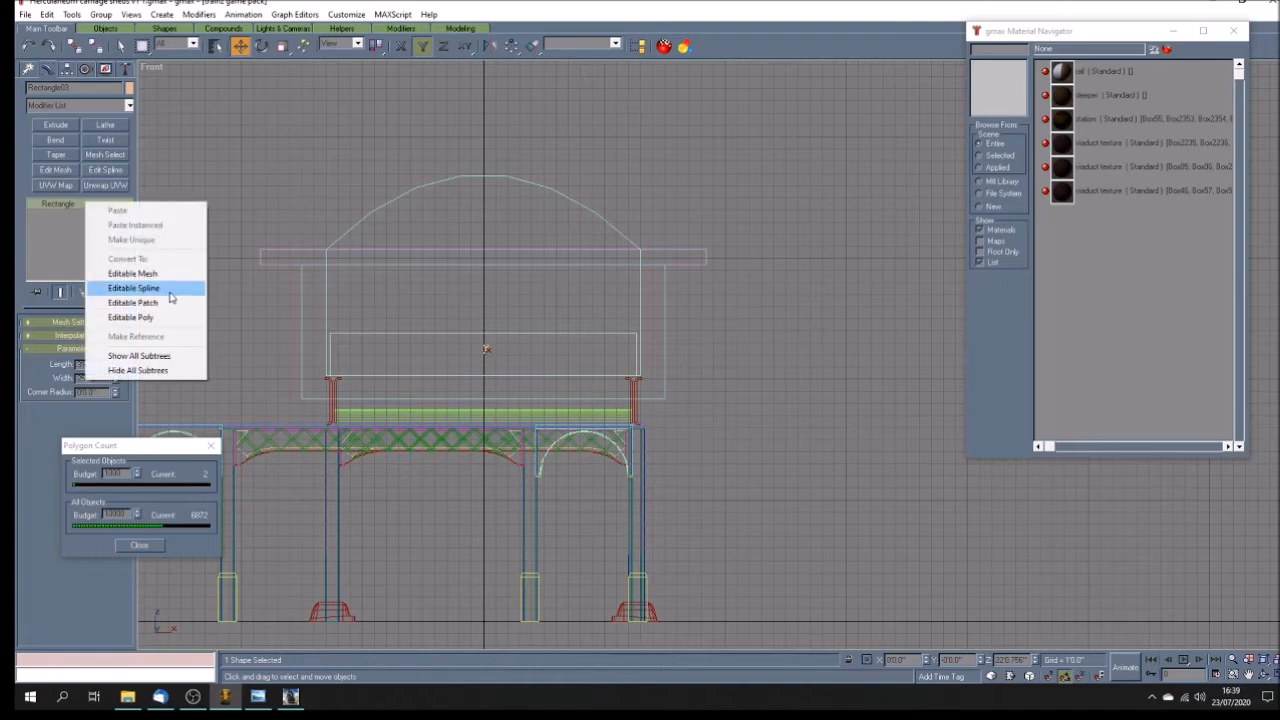
{"action": "left_click", "coordinate": [133, 288]}
{"action": "left_click", "coordinate": [33, 204]}
{"action": "left_click", "coordinate": [58, 214]}
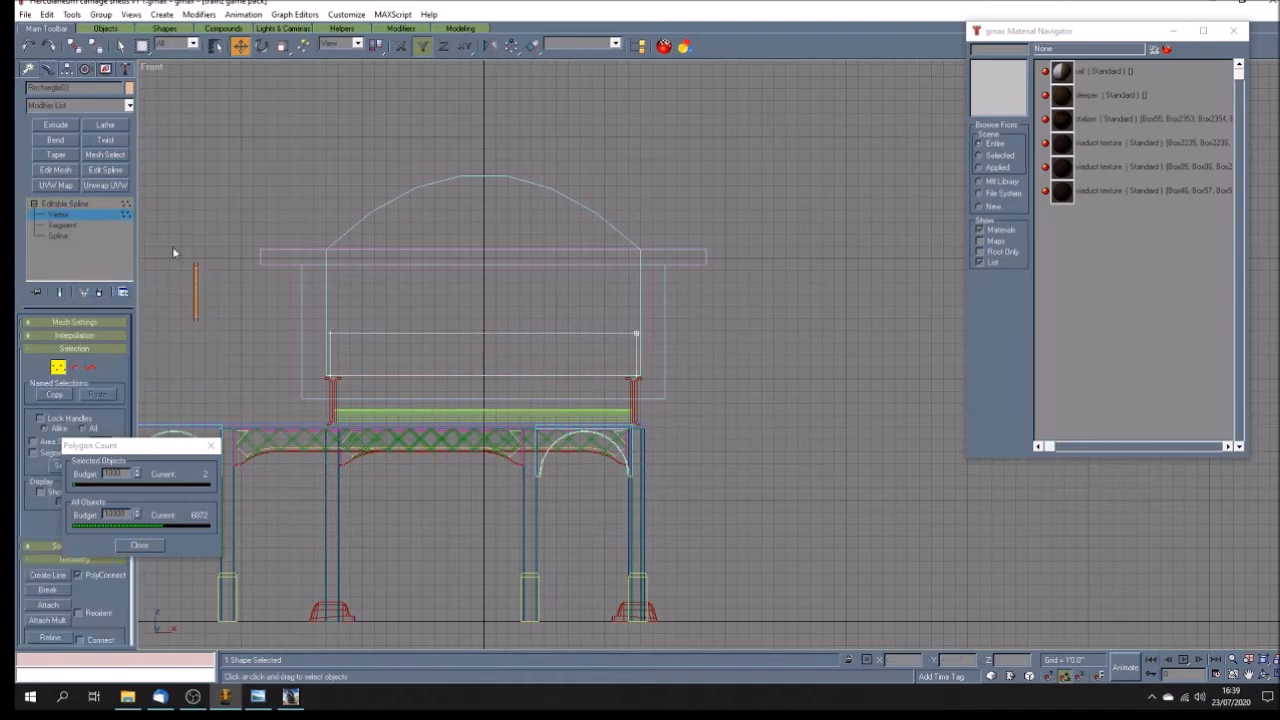
{"action": "left_click_drag", "start_coordinate": [668, 320], "coordinate": [354, 253]}
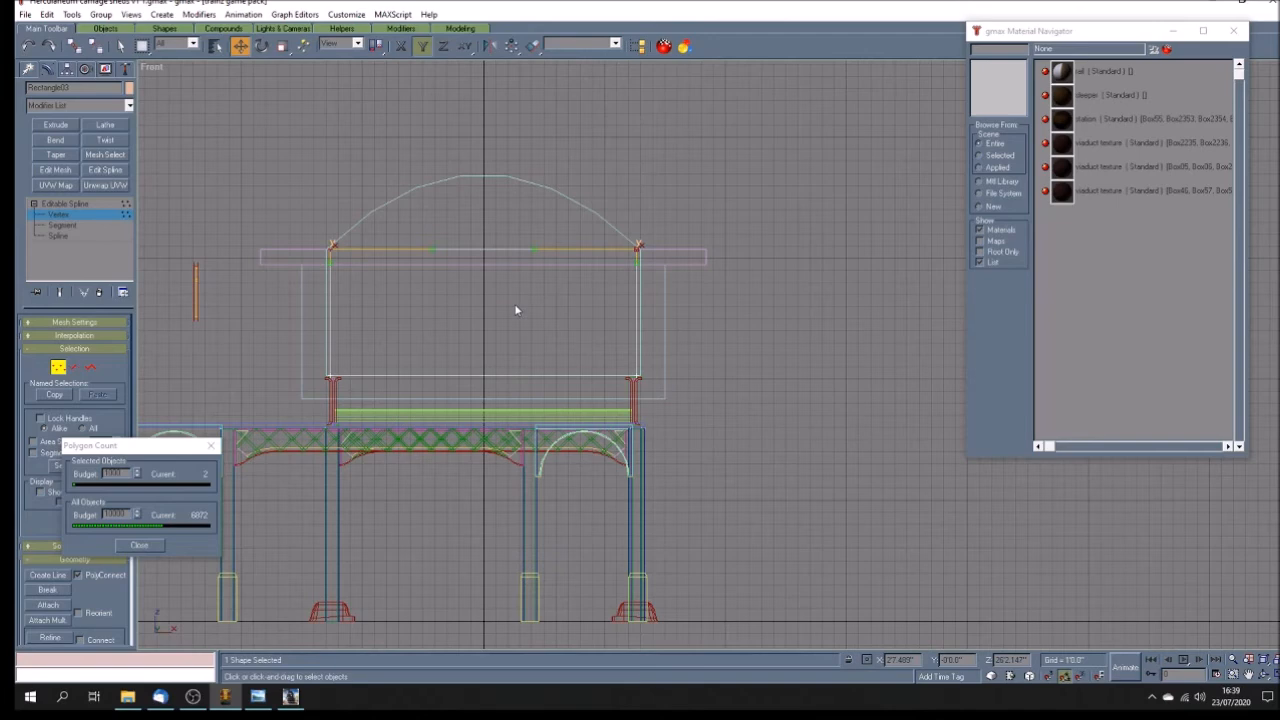
Step: Inspect the inner rectangle's top corners against the arch's eaves and compare the shed opening with the dock photo
{"action": "scroll", "coordinate": [491, 254], "scroll_direction": "up", "scroll_amount": 4}
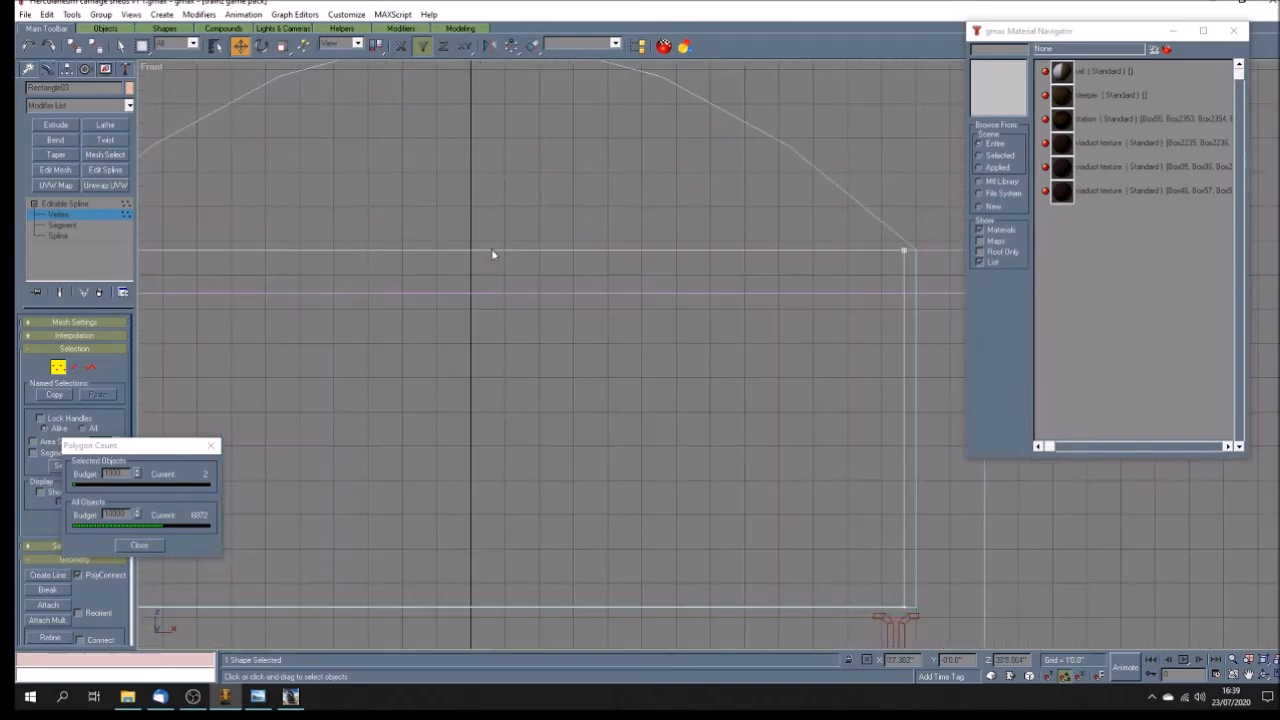
{"action": "scroll", "coordinate": [491, 254], "scroll_direction": "down", "scroll_amount": 4}
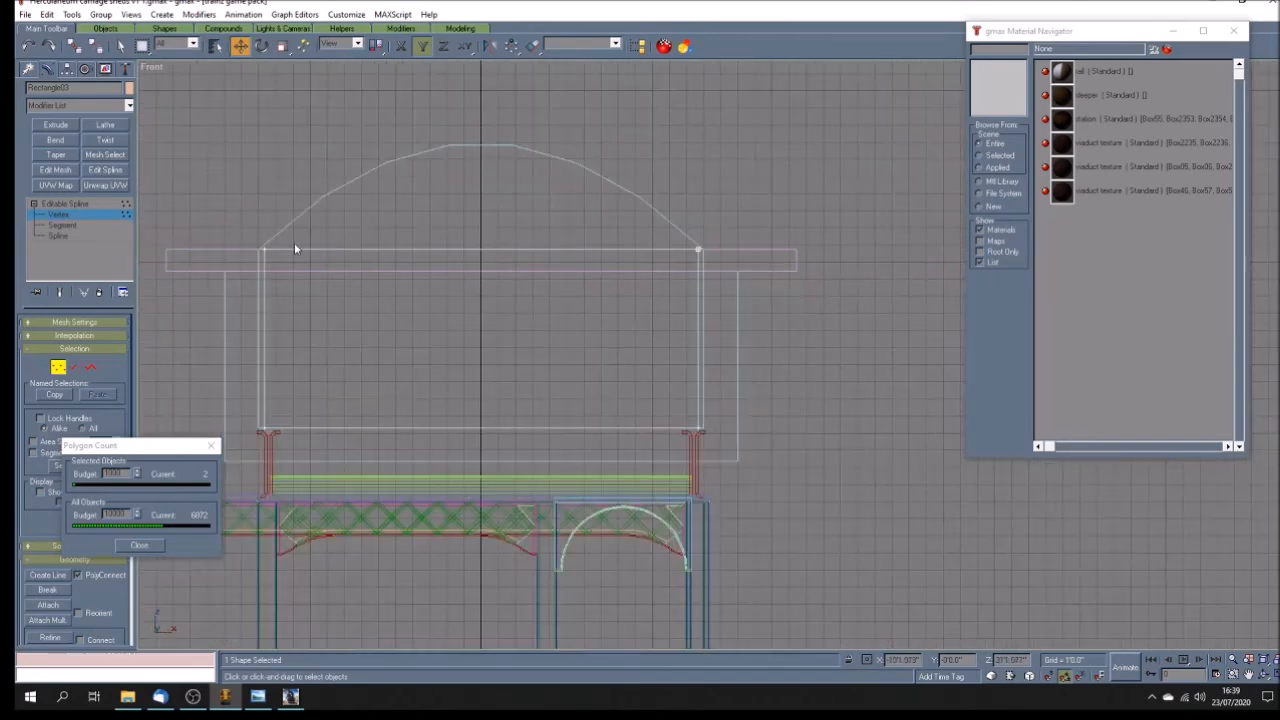
{"action": "scroll", "coordinate": [268, 250], "scroll_direction": "up", "scroll_amount": 3}
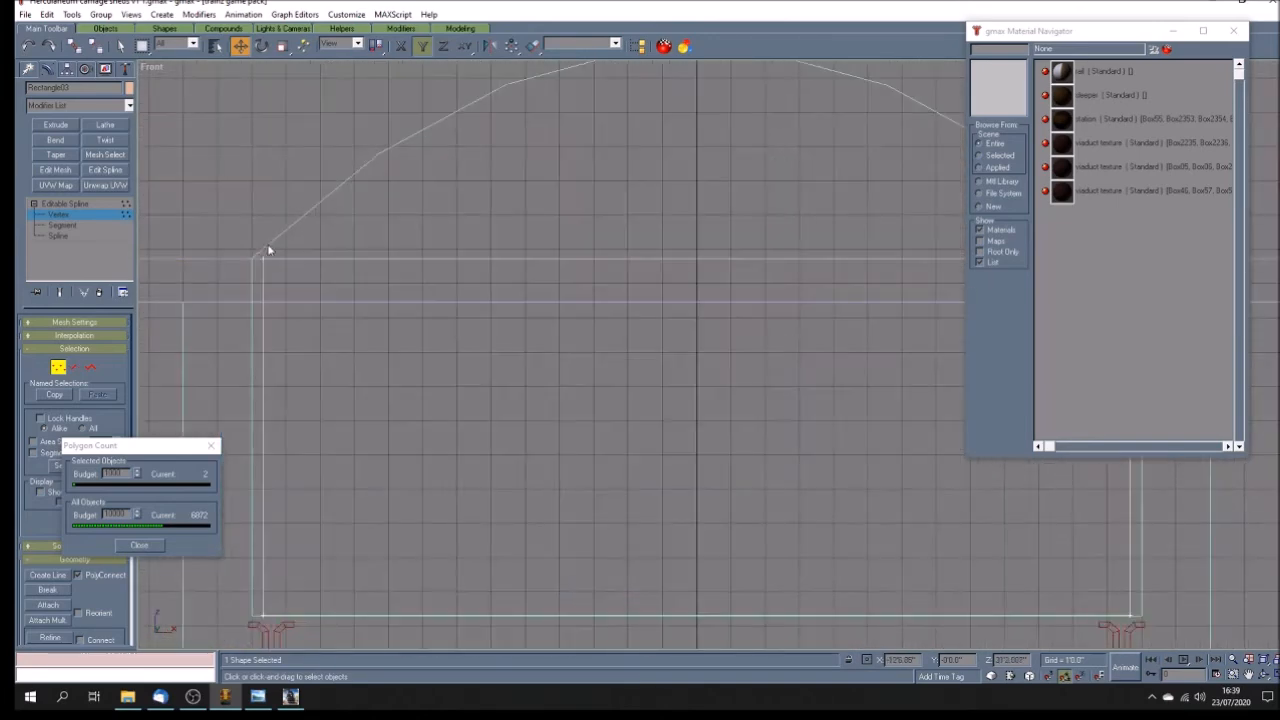
{"action": "left_click", "coordinate": [257, 697]}
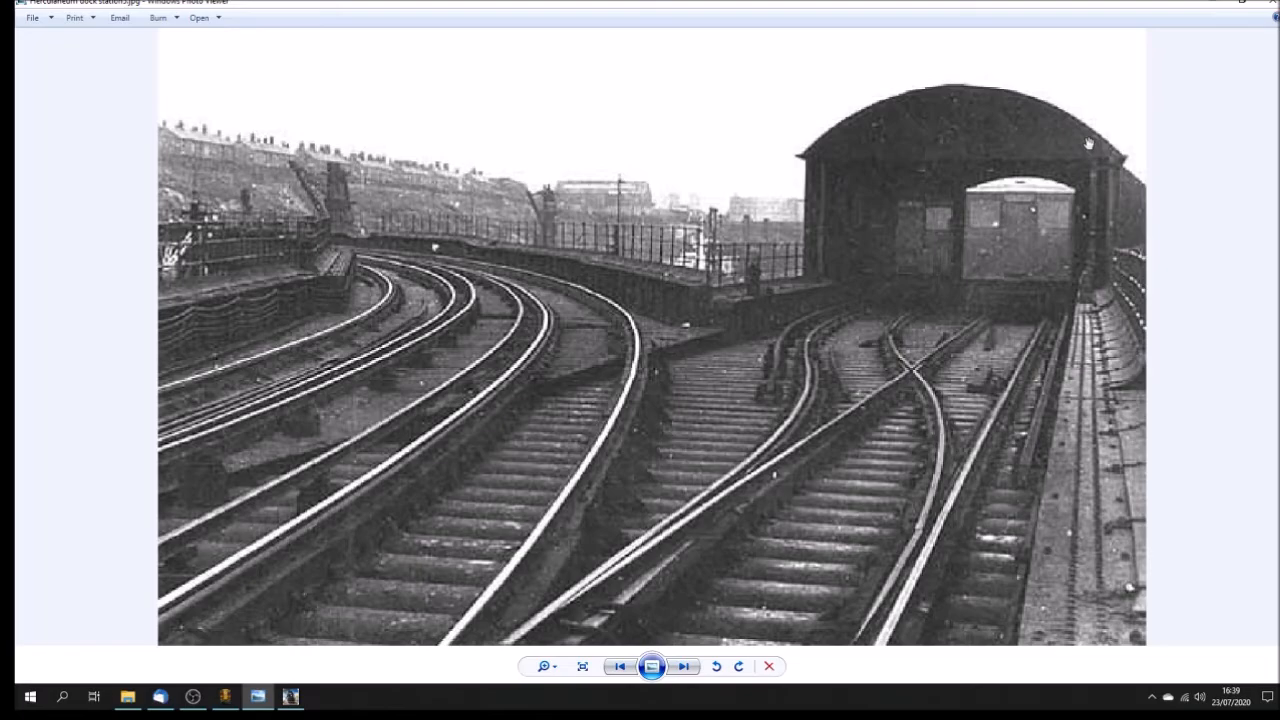
{"action": "left_click", "coordinate": [225, 696]}
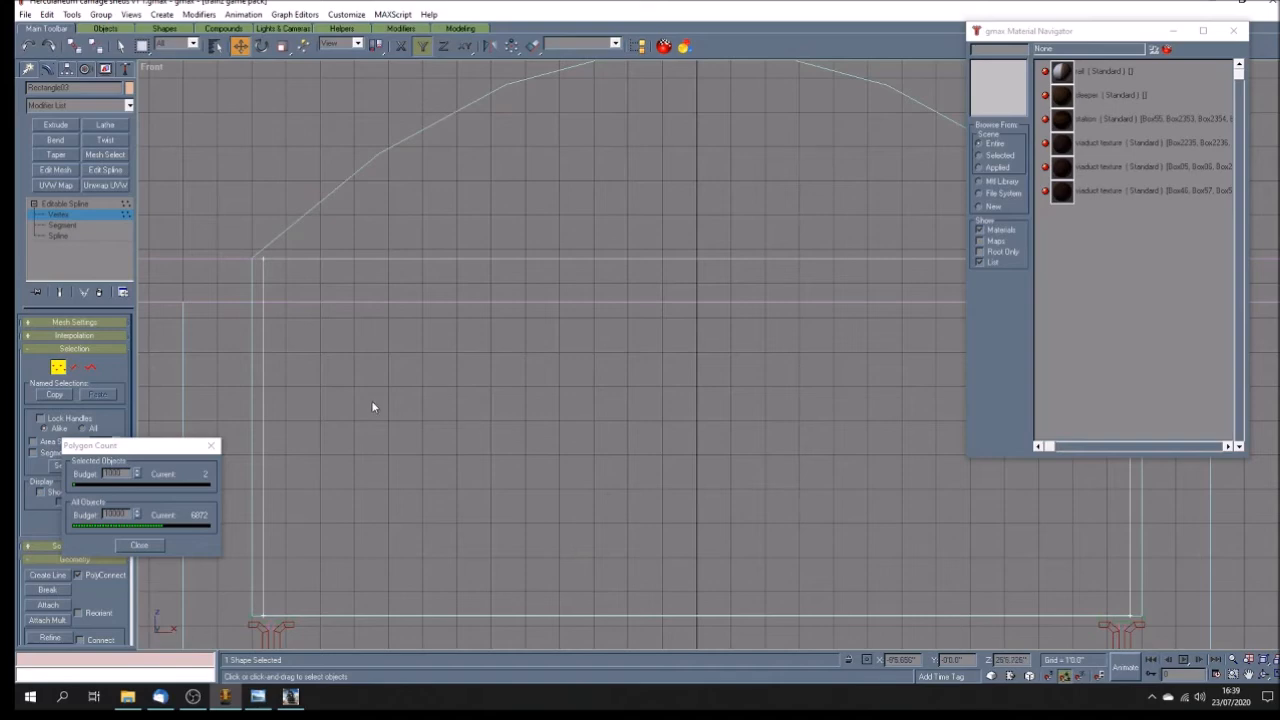
Step: Fine-adjust the height of the inner rectangle's top vertices to line up with the arched outline's eave corners
{"action": "scroll", "coordinate": [347, 346], "scroll_direction": "down", "scroll_amount": 5}
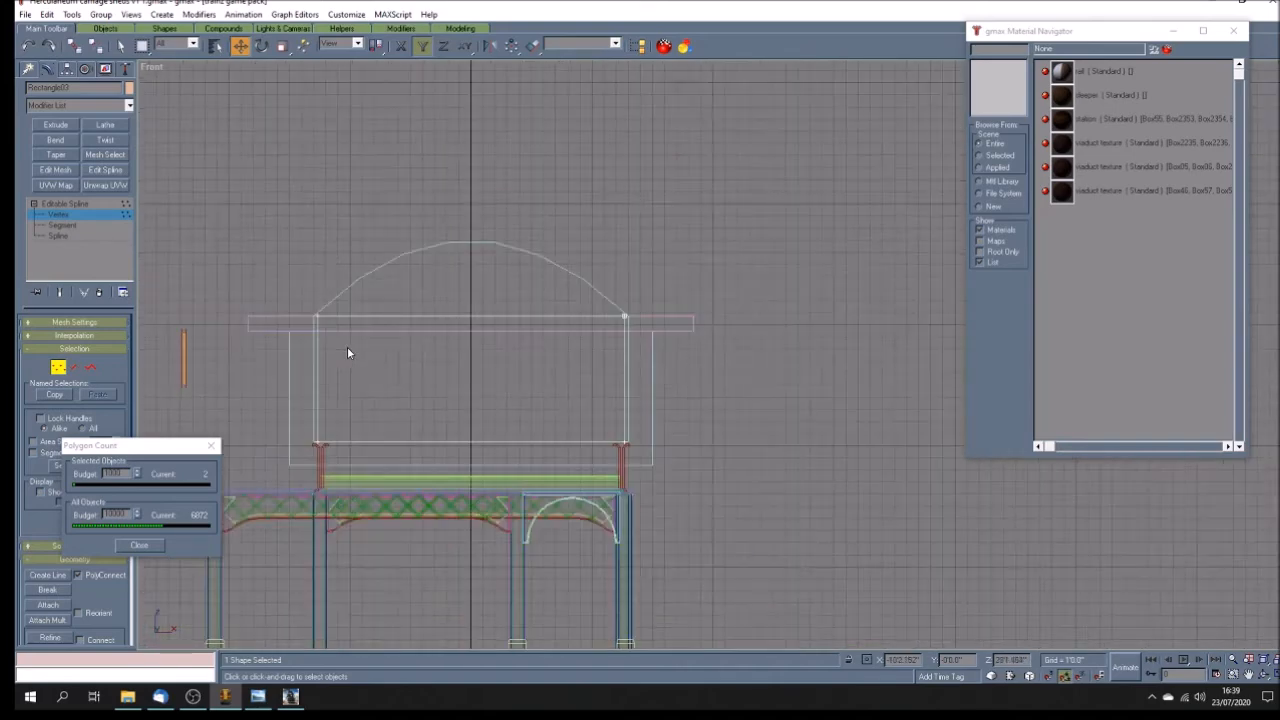
{"action": "scroll", "coordinate": [317, 312], "scroll_direction": "up", "scroll_amount": 10}
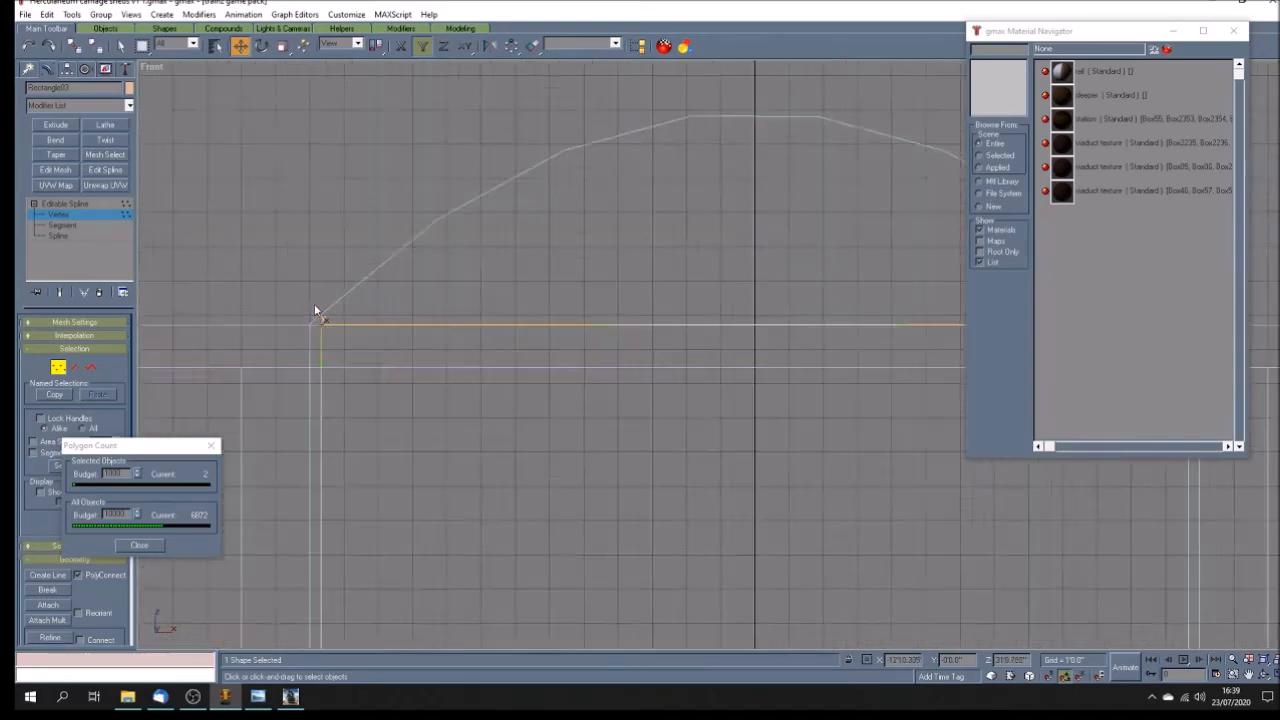
{"action": "scroll", "coordinate": [338, 445], "scroll_direction": "up", "scroll_amount": 3}
{"action": "scroll", "coordinate": [305, 312], "scroll_direction": "up", "scroll_amount": 3}
{"action": "left_click_drag", "start_coordinate": [243, 278], "coordinate": [293, 492]}
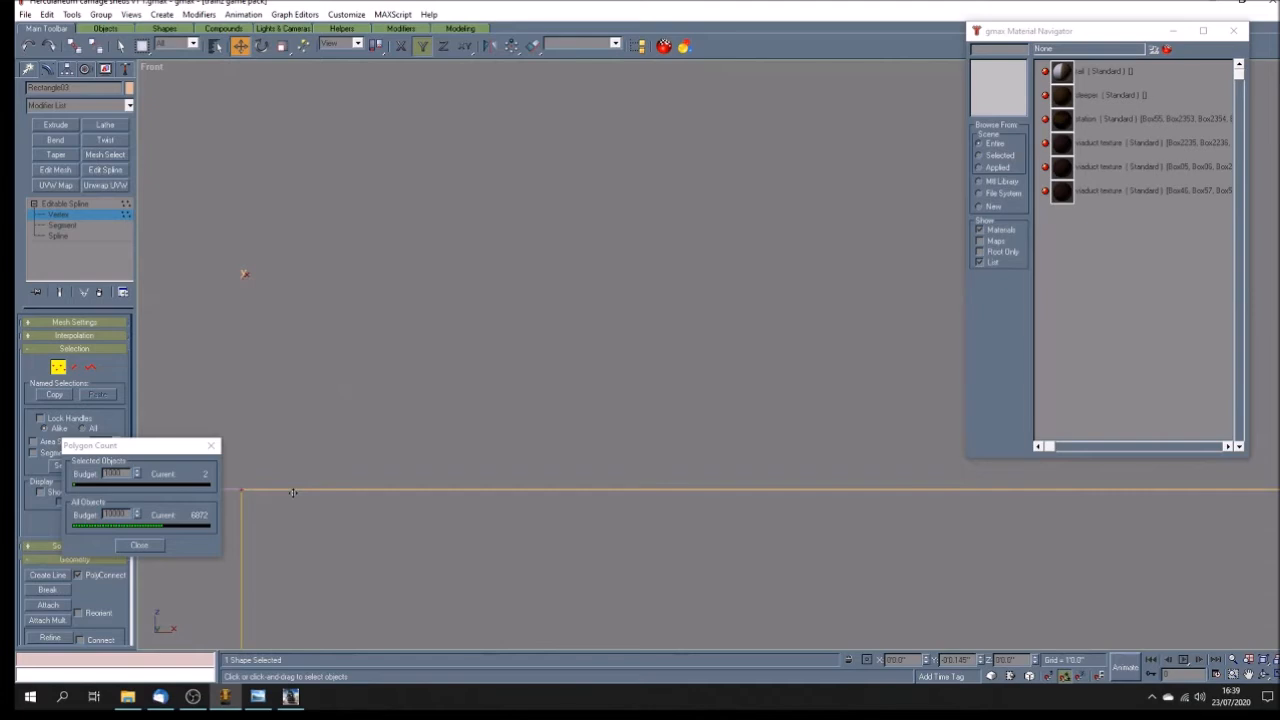
{"action": "scroll", "coordinate": [356, 362], "scroll_direction": "down", "scroll_amount": 5}
{"action": "scroll", "coordinate": [360, 354], "scroll_direction": "down", "scroll_amount": 4}
{"action": "scroll", "coordinate": [354, 352], "scroll_direction": "up", "scroll_amount": 5}
{"action": "scroll", "coordinate": [396, 350], "scroll_direction": "down", "scroll_amount": 6}
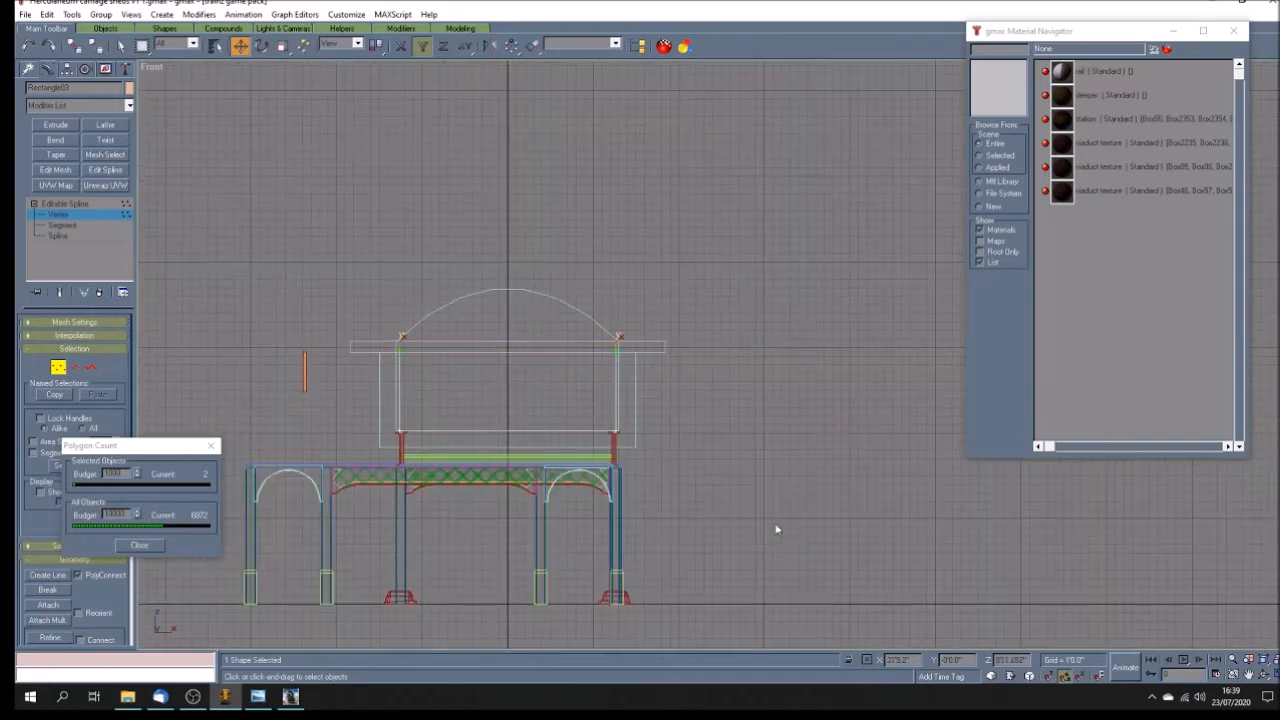
Step: Bring the inner rectangle's bottom vertices level with the arched outline's bottom edge and leave vertex editing
{"action": "scroll", "coordinate": [388, 432], "scroll_direction": "up", "scroll_amount": 6}
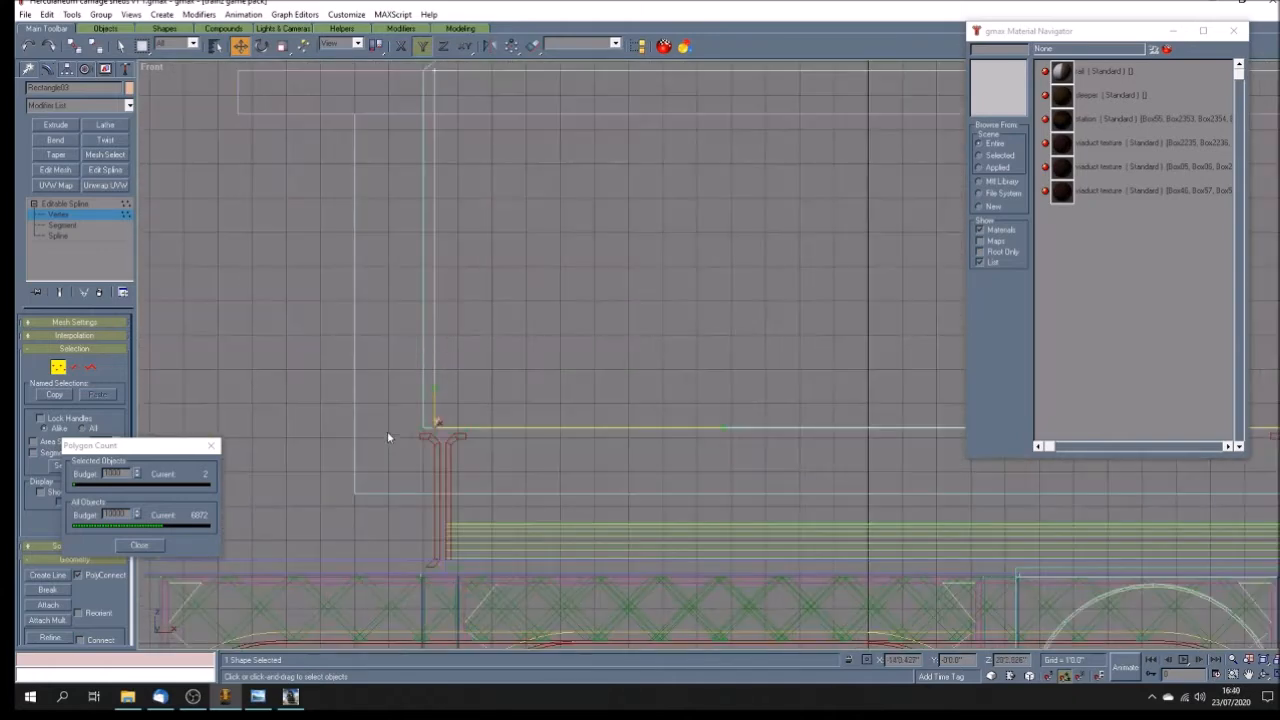
{"action": "scroll", "coordinate": [600, 440], "scroll_direction": "up", "scroll_amount": 5}
{"action": "scroll", "coordinate": [528, 423], "scroll_direction": "up", "scroll_amount": 6}
{"action": "scroll", "coordinate": [489, 304], "scroll_direction": "up", "scroll_amount": 3}
{"action": "left_click_drag", "start_coordinate": [494, 268], "coordinate": [511, 621]}
{"action": "scroll", "coordinate": [438, 485], "scroll_direction": "down", "scroll_amount": 10}
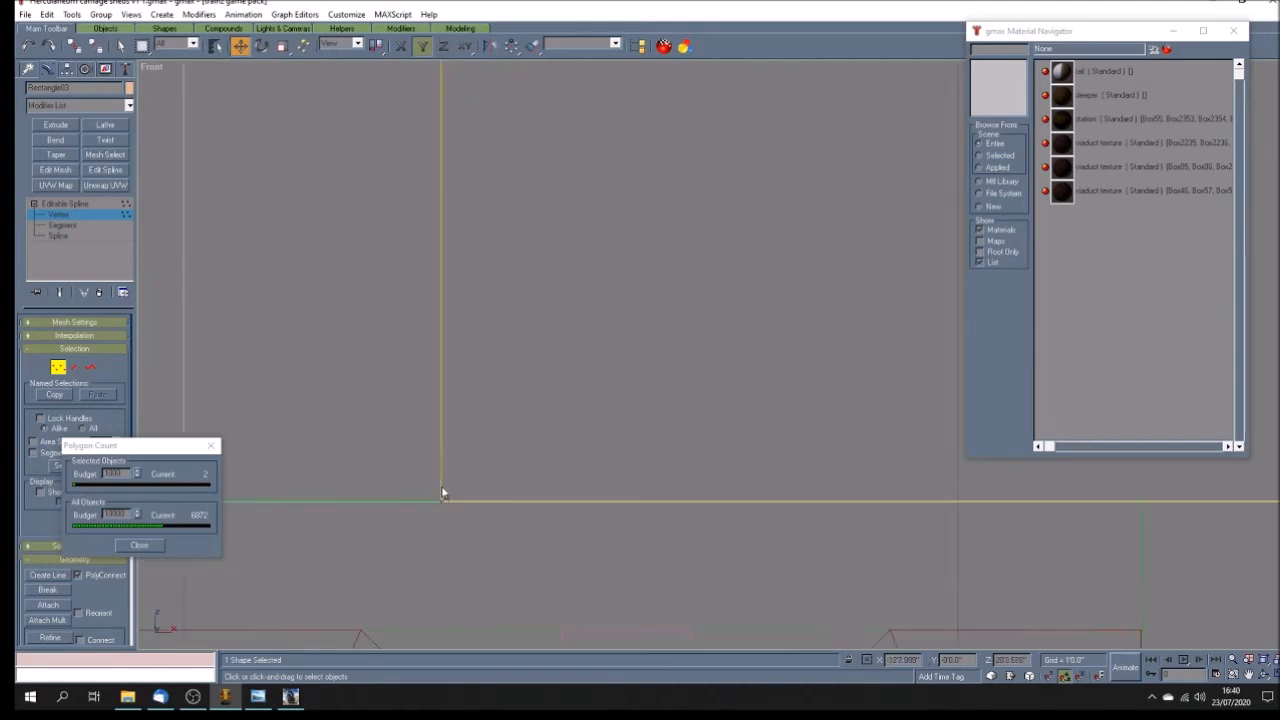
{"action": "left_click", "coordinate": [83, 213]}
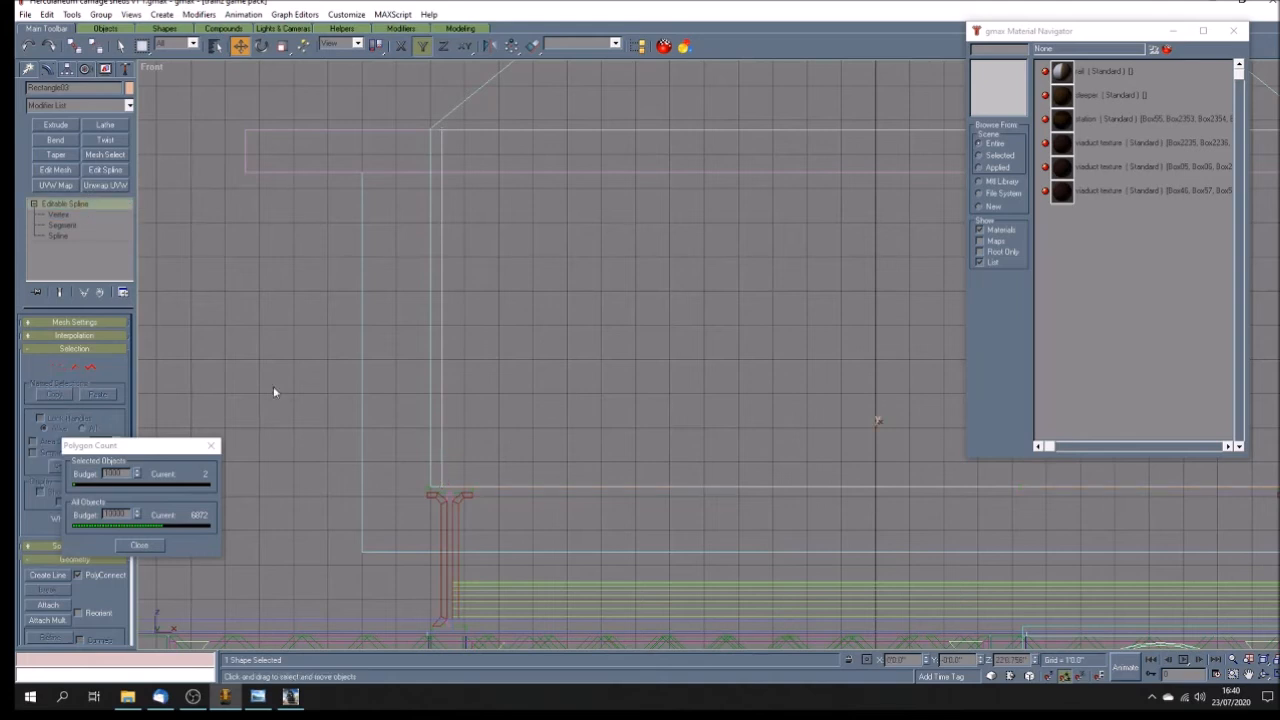
Step: Select the arched outline and fine-adjust its two bottom vertices to sit level with the inner rectangle's bottom edge
{"action": "left_click", "coordinate": [428, 421]}
{"action": "left_click", "coordinate": [55, 215]}
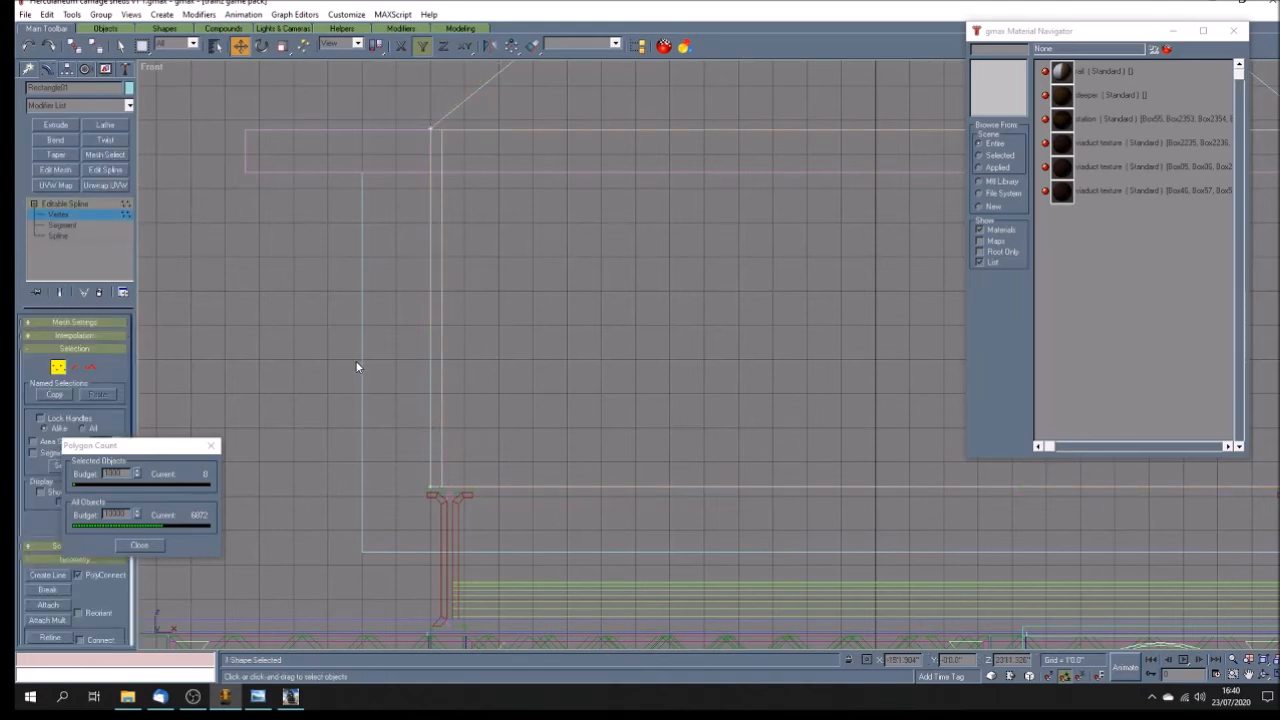
{"action": "scroll", "coordinate": [358, 366], "scroll_direction": "down", "scroll_amount": 5}
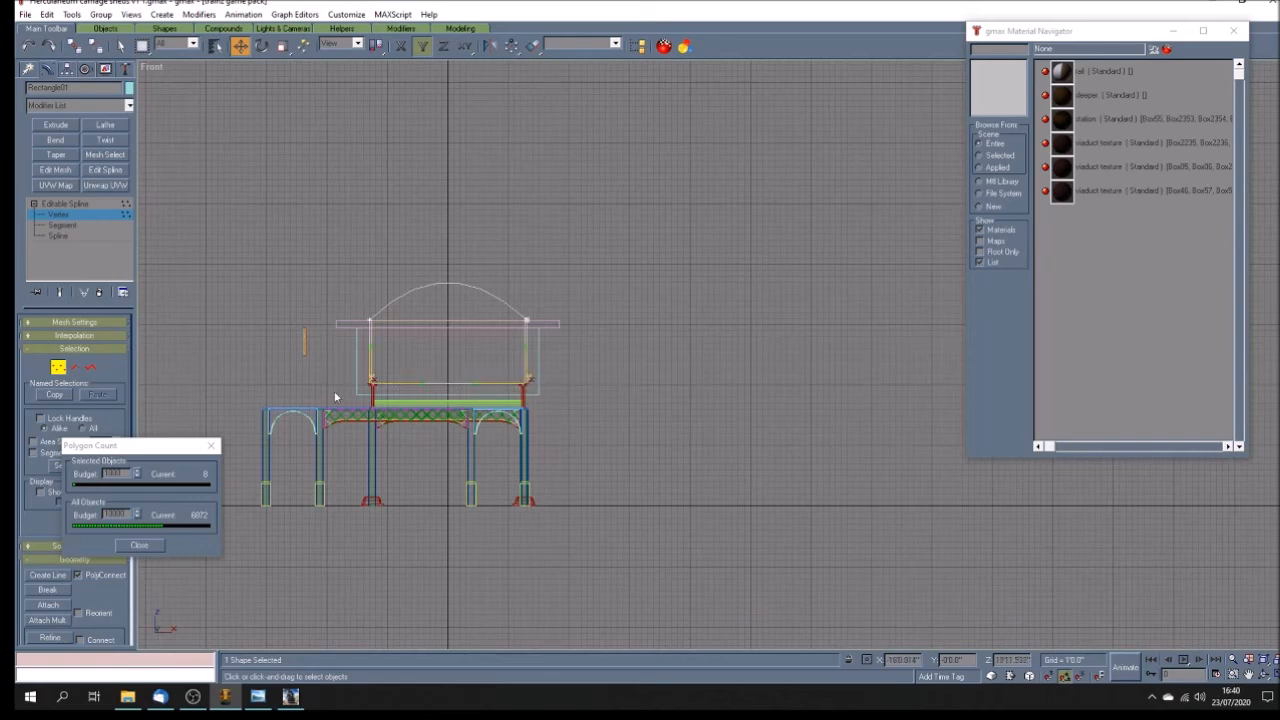
{"action": "scroll", "coordinate": [351, 386], "scroll_direction": "up", "scroll_amount": 5}
{"action": "scroll", "coordinate": [428, 398], "scroll_direction": "up", "scroll_amount": 6}
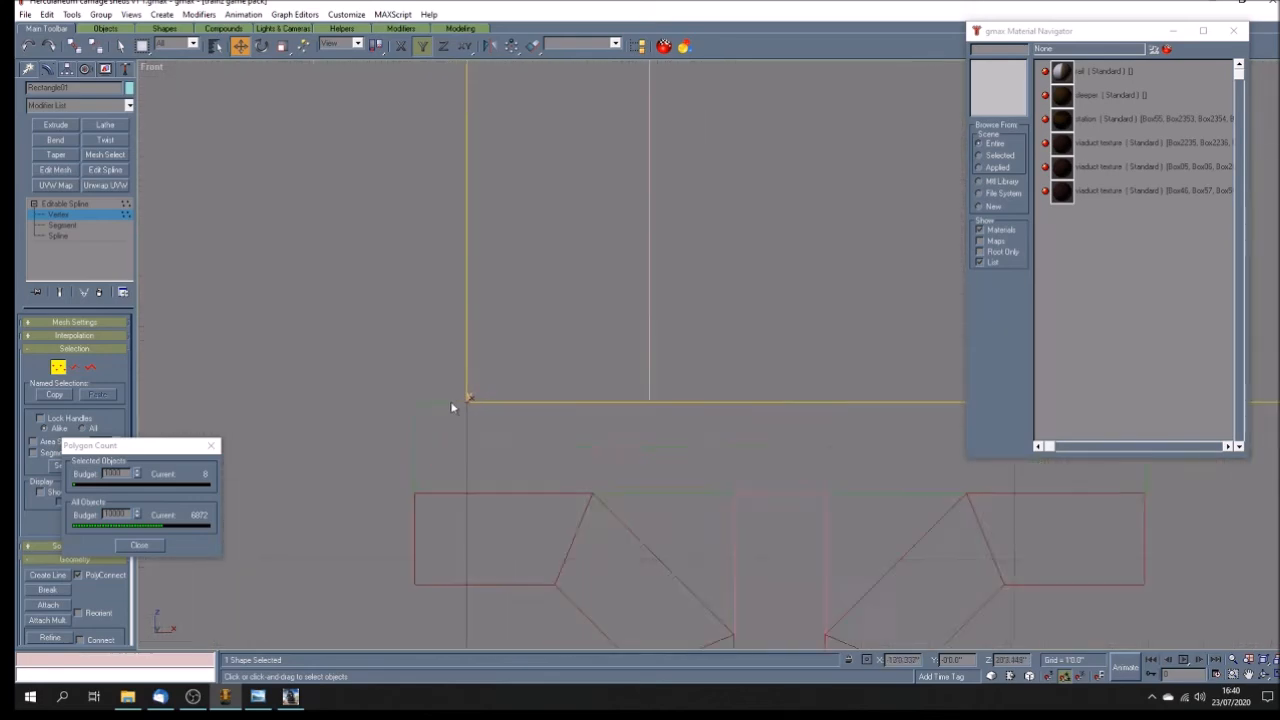
{"action": "scroll", "coordinate": [458, 396], "scroll_direction": "up", "scroll_amount": 2}
{"action": "left_click_drag", "start_coordinate": [467, 409], "coordinate": [465, 397]}
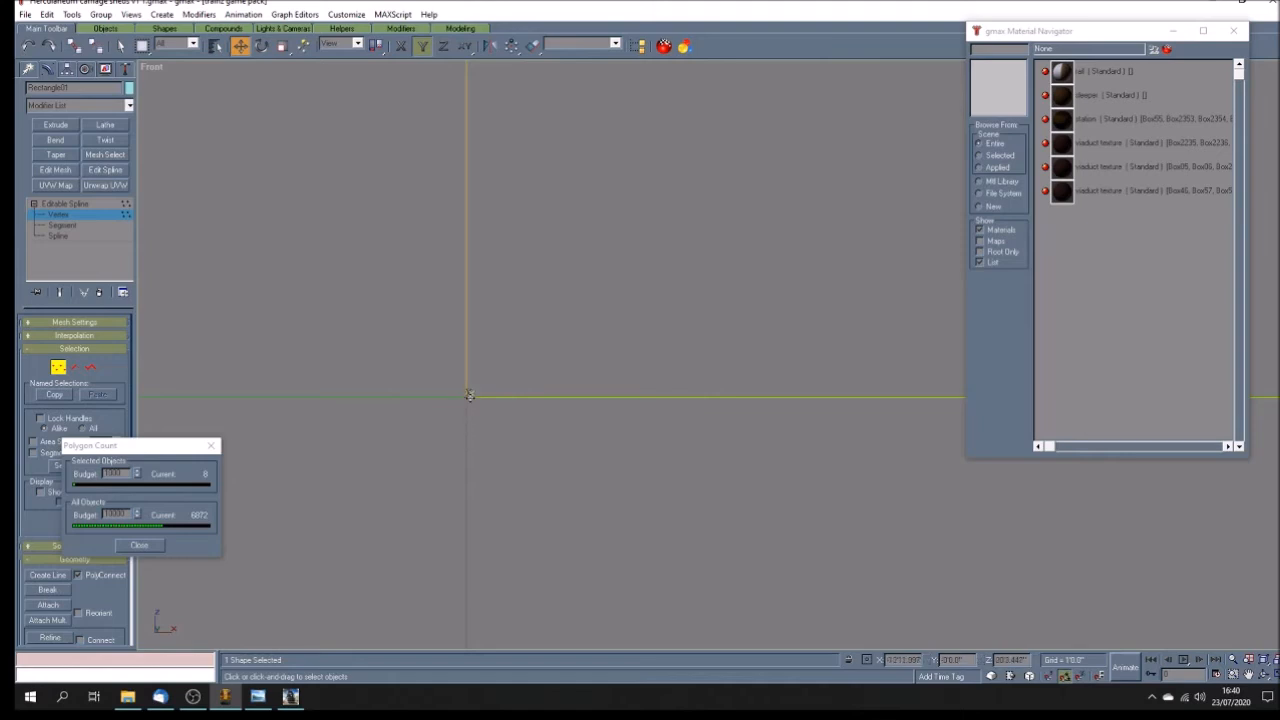
{"action": "left_click_drag", "start_coordinate": [467, 395], "coordinate": [503, 392]}
{"action": "scroll", "coordinate": [322, 393], "scroll_direction": "down", "scroll_amount": 10}
{"action": "scroll", "coordinate": [336, 390], "scroll_direction": "down", "scroll_amount": 4}
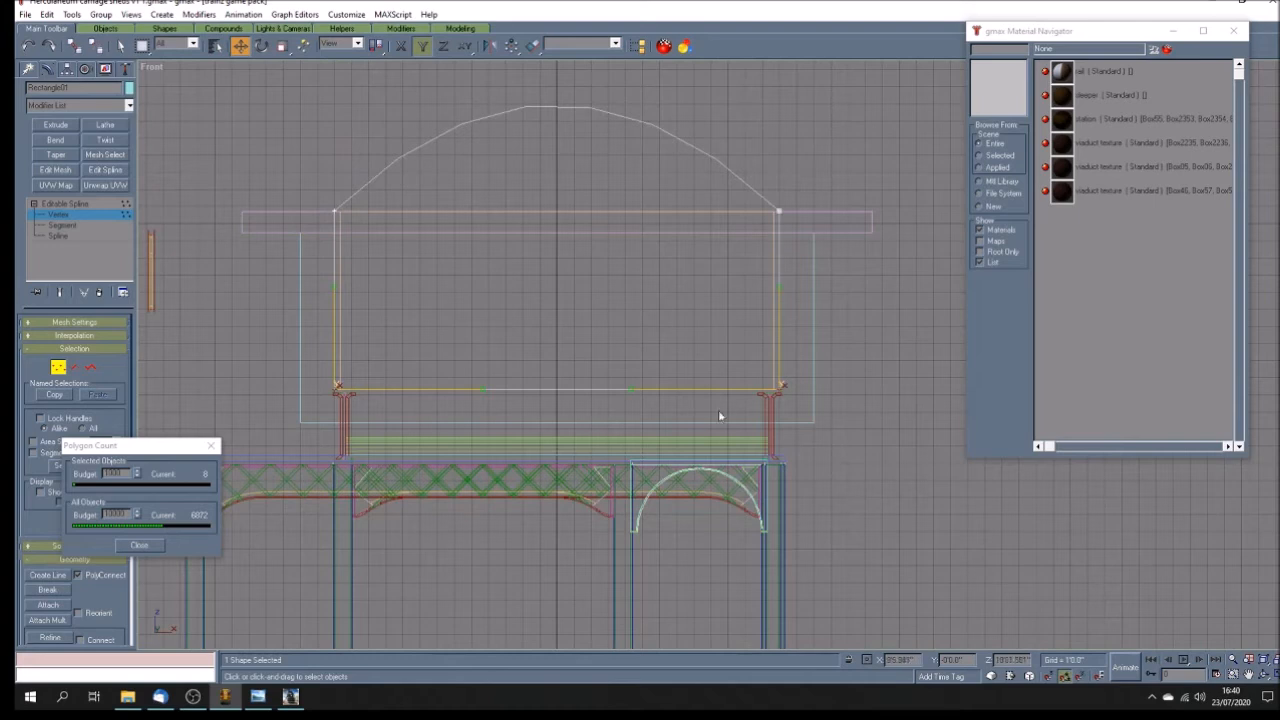
Step: Move the Polygon Count window clear of the vertex settings and insert a vertex at the middle of the arched outline's bottom edge with Refine
{"action": "left_click_drag", "start_coordinate": [141, 449], "coordinate": [206, 426]}
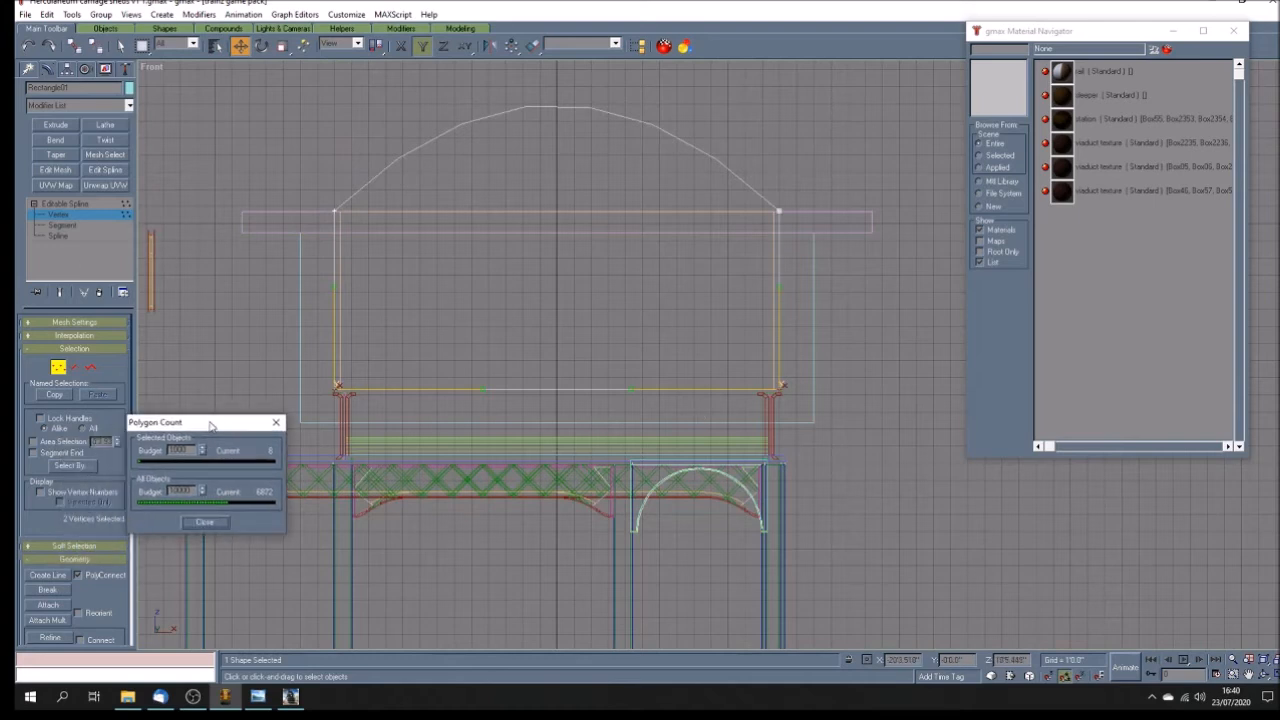
{"action": "left_click_drag", "start_coordinate": [88, 597], "coordinate": [88, 542]}
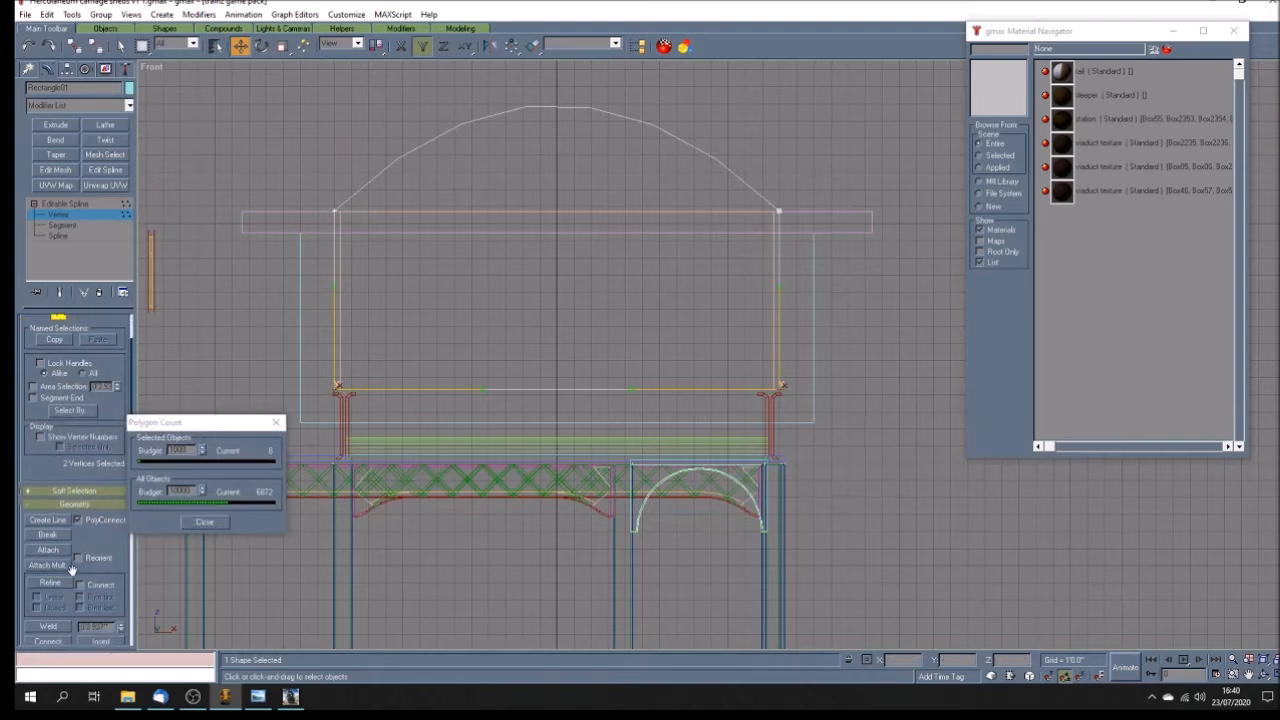
{"action": "left_click", "coordinate": [50, 583]}
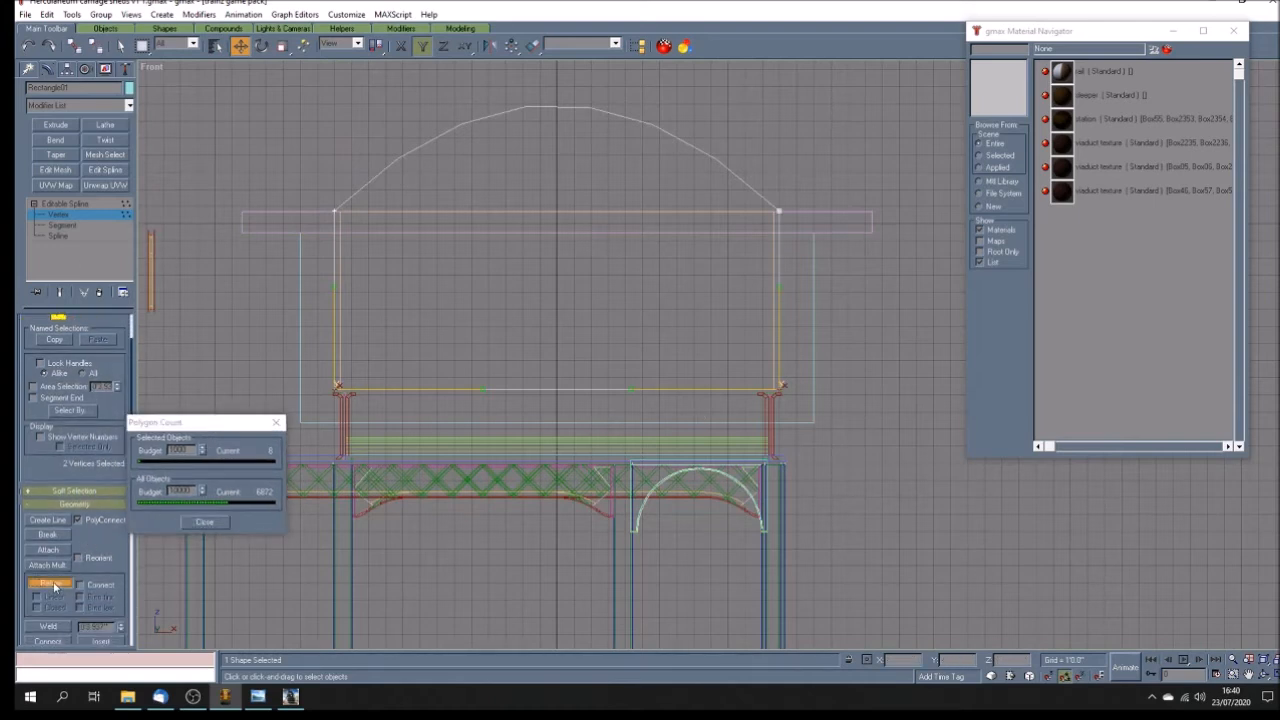
{"action": "left_click", "coordinate": [558, 389]}
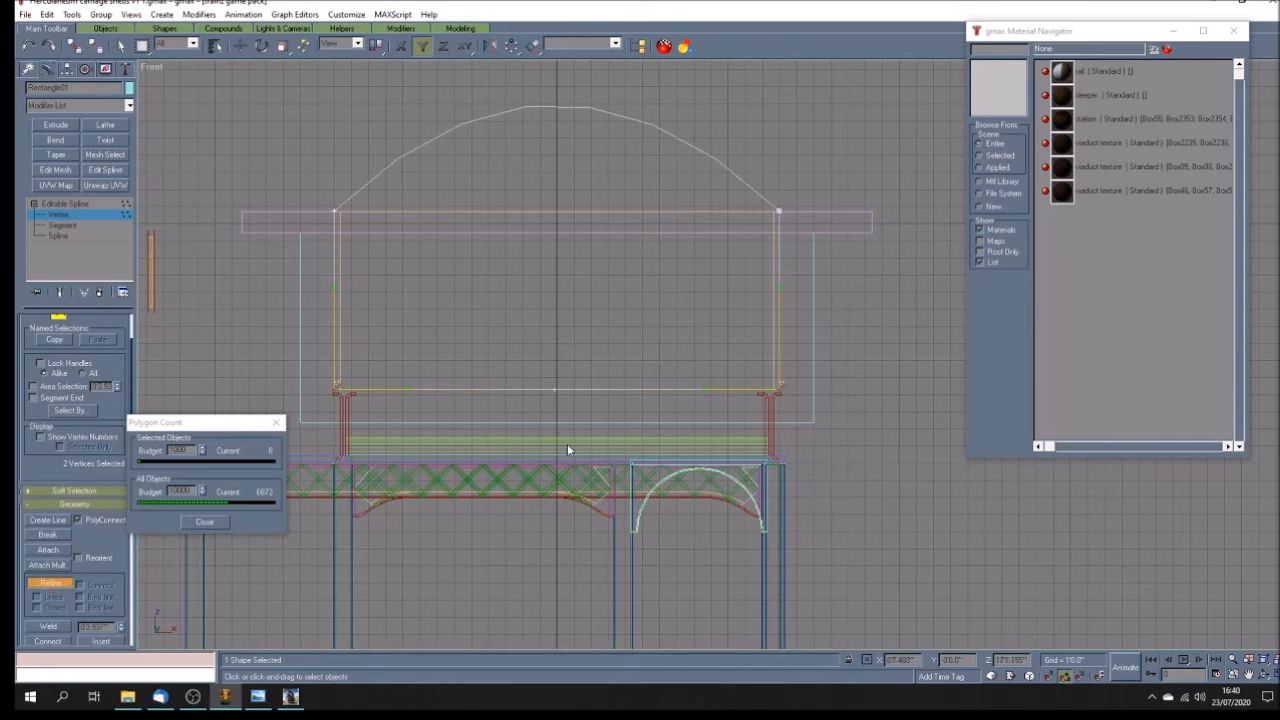
Step: Finish refining and break the arched outline's bottom edge at its new middle vertex
{"action": "left_click", "coordinate": [50, 586]}
{"action": "left_click", "coordinate": [557, 388]}
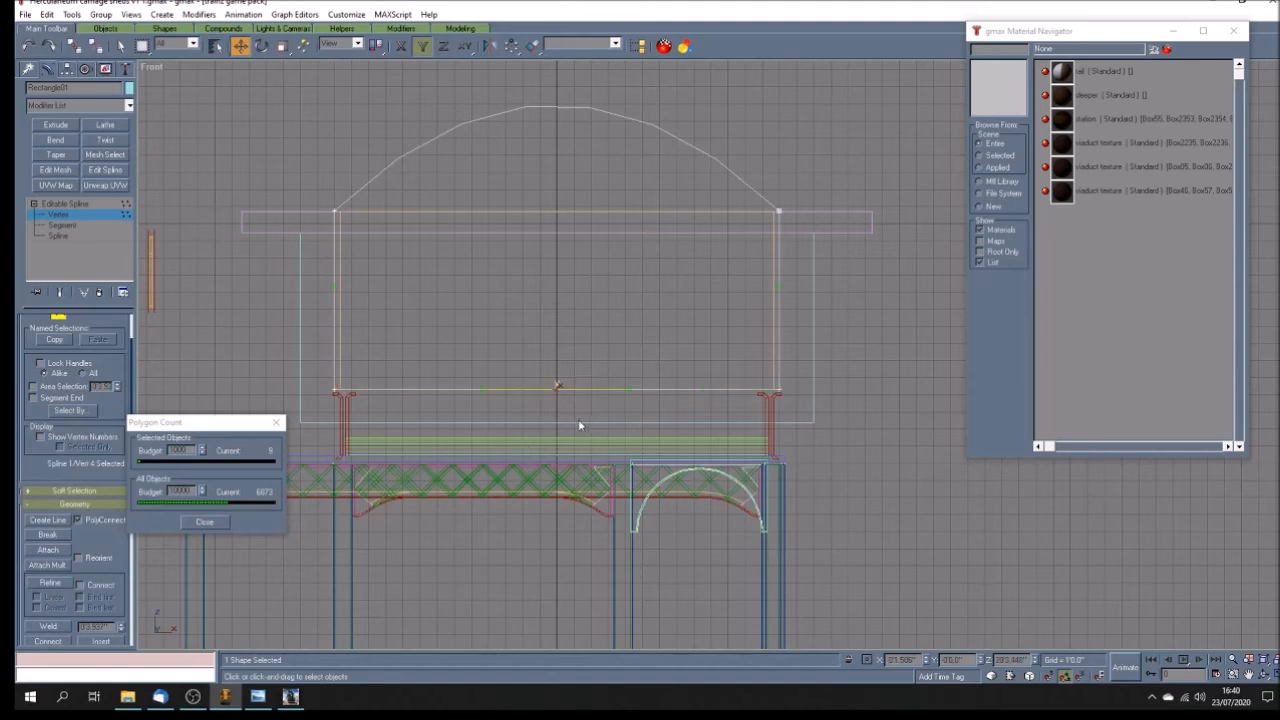
{"action": "left_click", "coordinate": [47, 534]}
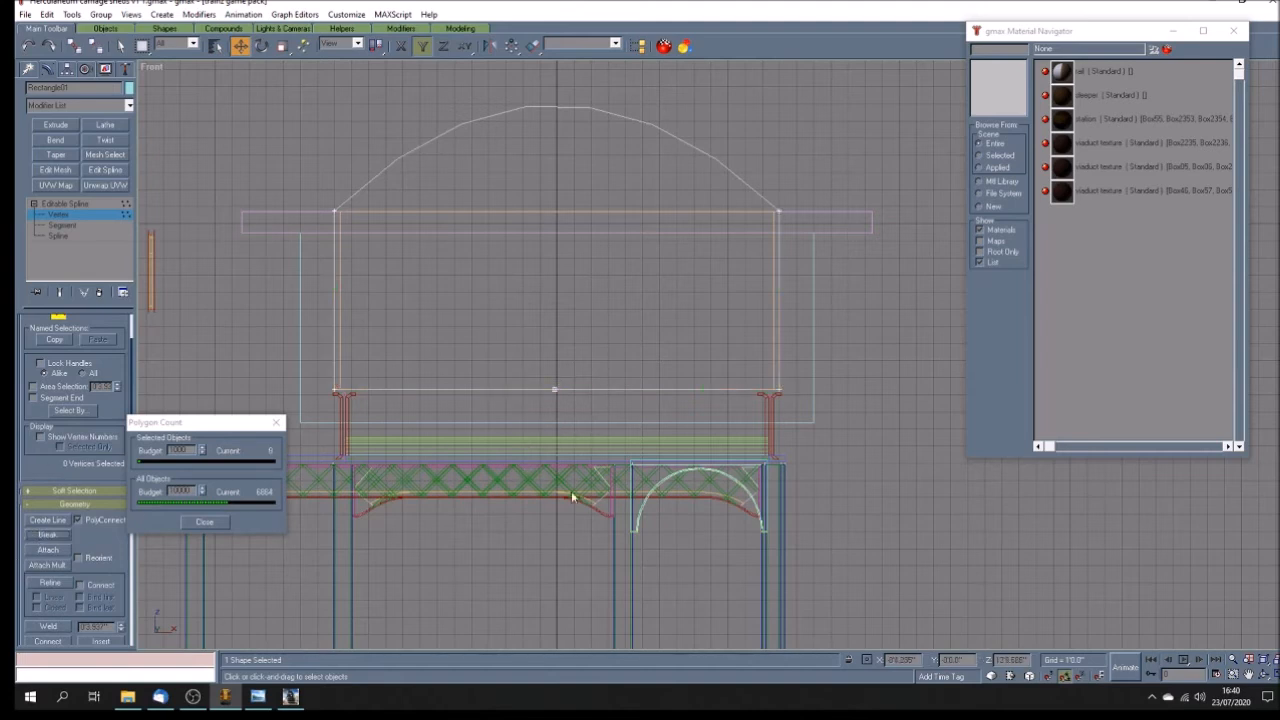
{"action": "left_click", "coordinate": [555, 389]}
{"action": "key", "text": "F5"}
{"action": "left_click", "coordinate": [583, 400]}
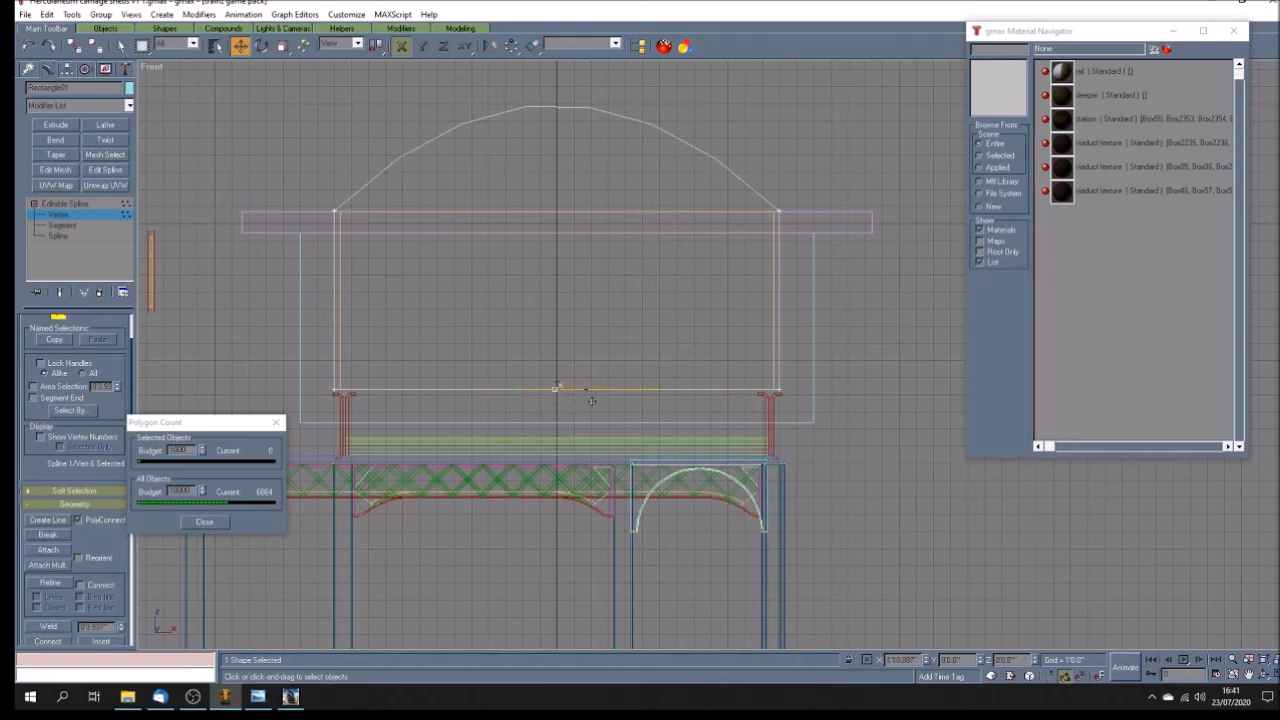
{"action": "left_click_drag", "start_coordinate": [651, 405], "coordinate": [571, 393]}
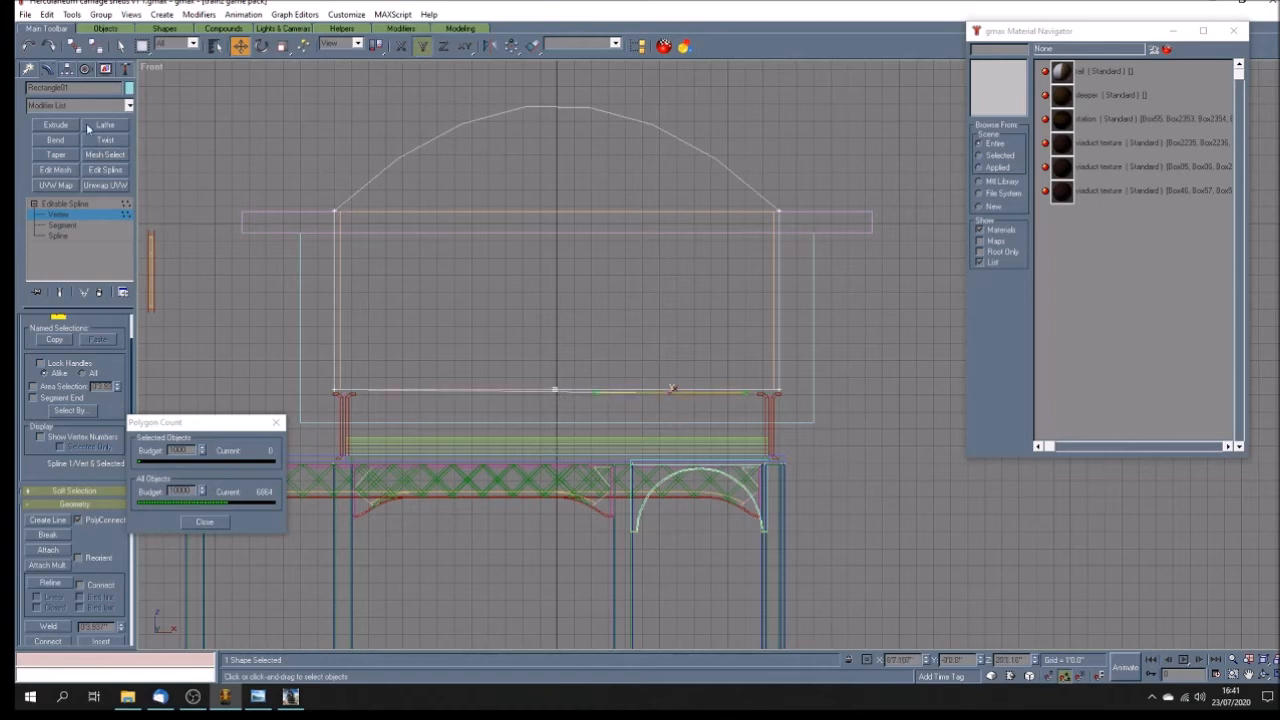
{"action": "left_click", "coordinate": [30, 47]}
Step: Separate the two broken bottom vertices horizontally and align one precisely with the inner rectangle's bottom-right corner
{"action": "key", "text": "F5"}
{"action": "left_click", "coordinate": [432, 398]}
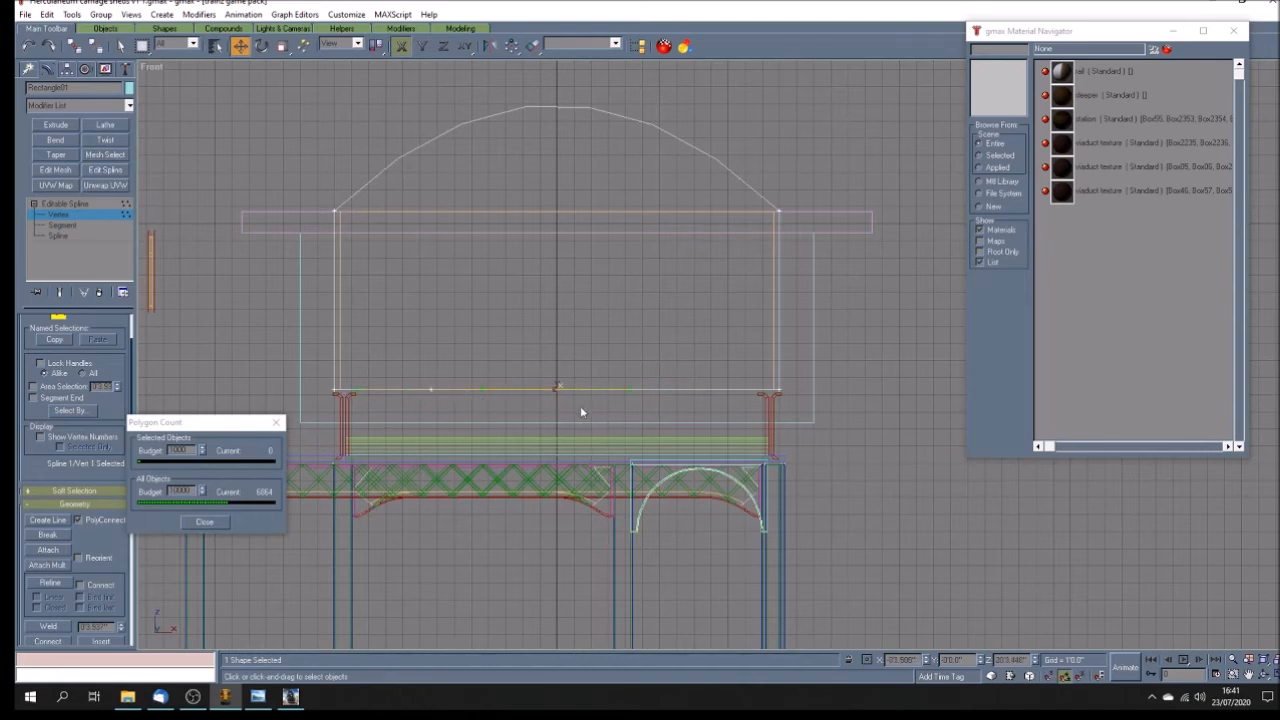
{"action": "left_click_drag", "start_coordinate": [556, 390], "coordinate": [767, 402]}
{"action": "scroll", "coordinate": [760, 425], "scroll_direction": "up", "scroll_amount": 10}
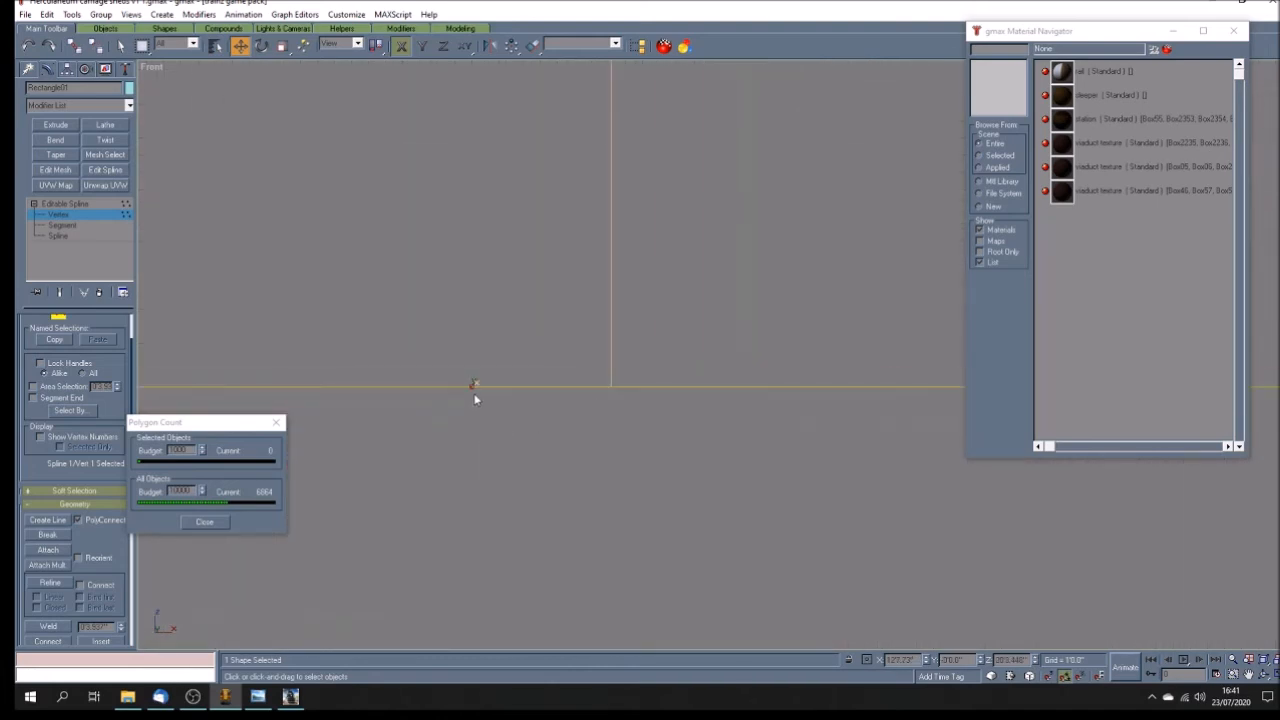
{"action": "left_click_drag", "start_coordinate": [599, 403], "coordinate": [611, 404]}
Step: Move the outline's other loose bottom vertex horizontally to meet the inner rectangle's bottom-left corner exactly
{"action": "scroll", "coordinate": [680, 415], "scroll_direction": "down", "scroll_amount": 10}
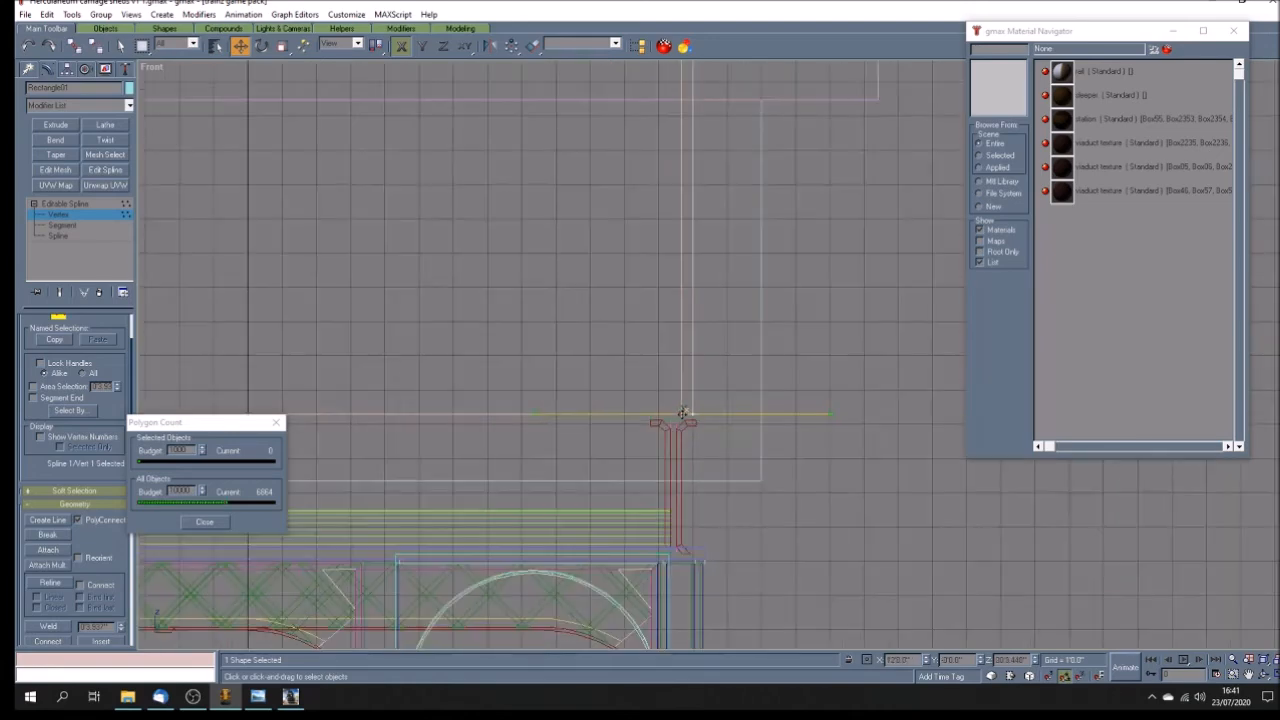
{"action": "scroll", "coordinate": [378, 414], "scroll_direction": "up", "scroll_amount": 6}
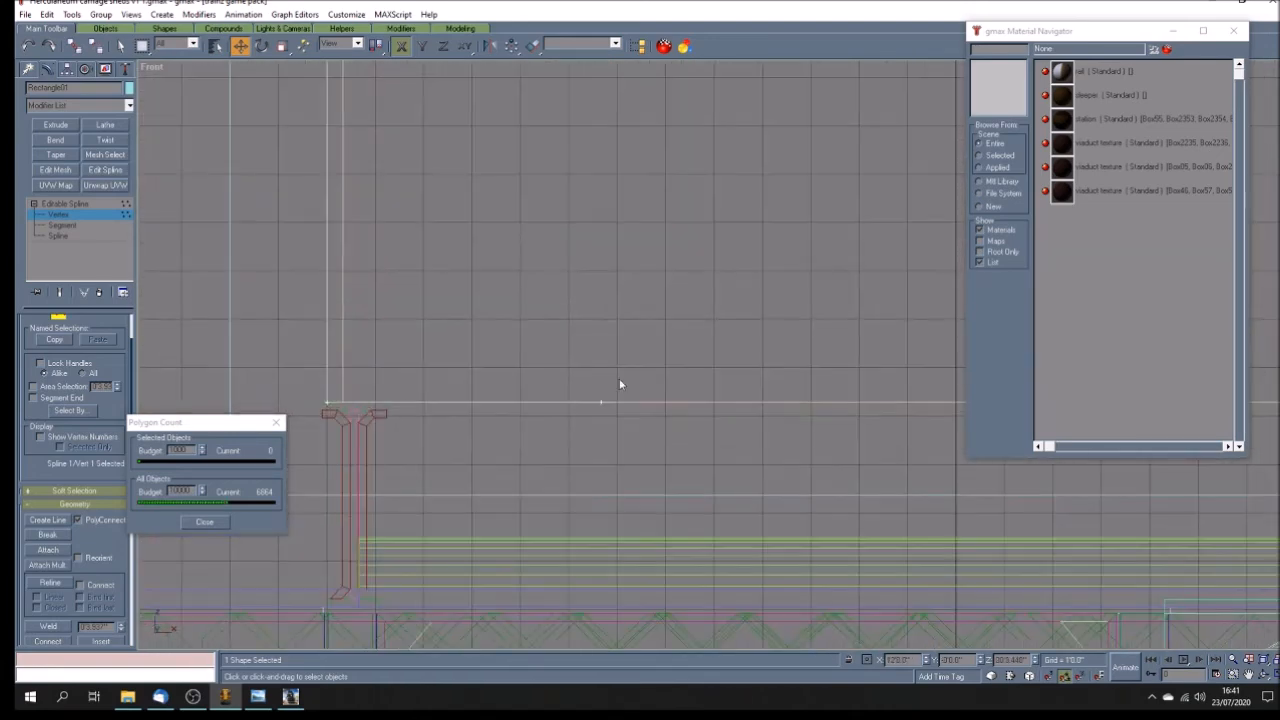
{"action": "left_click_drag", "start_coordinate": [628, 425], "coordinate": [626, 425]}
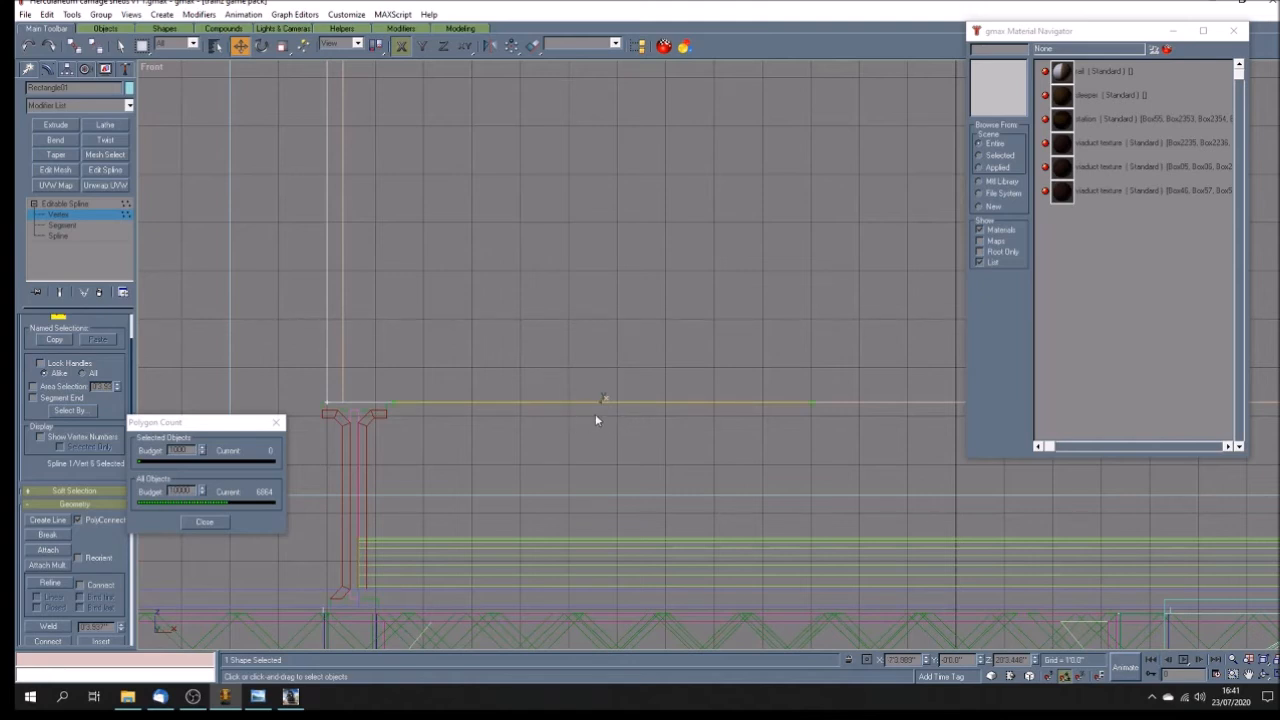
{"action": "left_click_drag", "start_coordinate": [600, 403], "coordinate": [340, 406]}
{"action": "scroll", "coordinate": [340, 401], "scroll_direction": "up", "scroll_amount": 5}
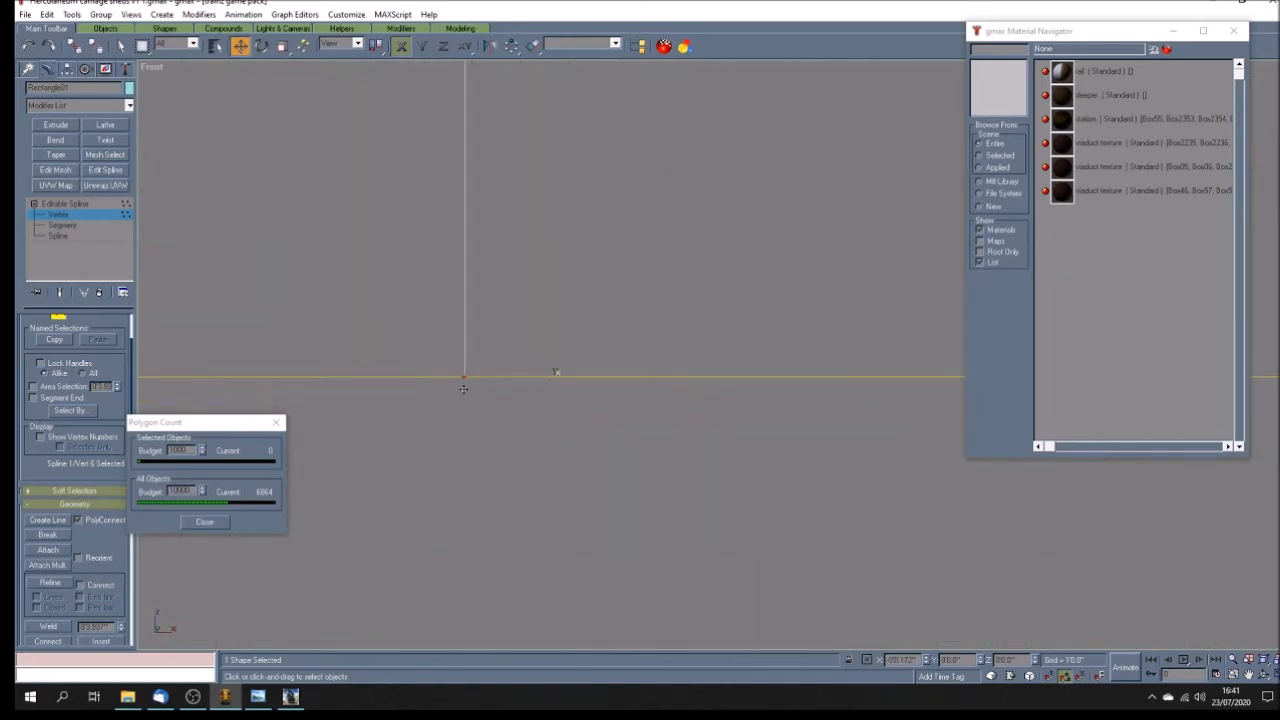
{"action": "left_click_drag", "start_coordinate": [465, 390], "coordinate": [464, 388]}
Step: Shorten the Bezier handle of the outline's loose vertex at the right post's foot and leave vertex editing
{"action": "scroll", "coordinate": [467, 377], "scroll_direction": "down", "scroll_amount": 4}
{"action": "scroll", "coordinate": [471, 376], "scroll_direction": "down", "scroll_amount": 5}
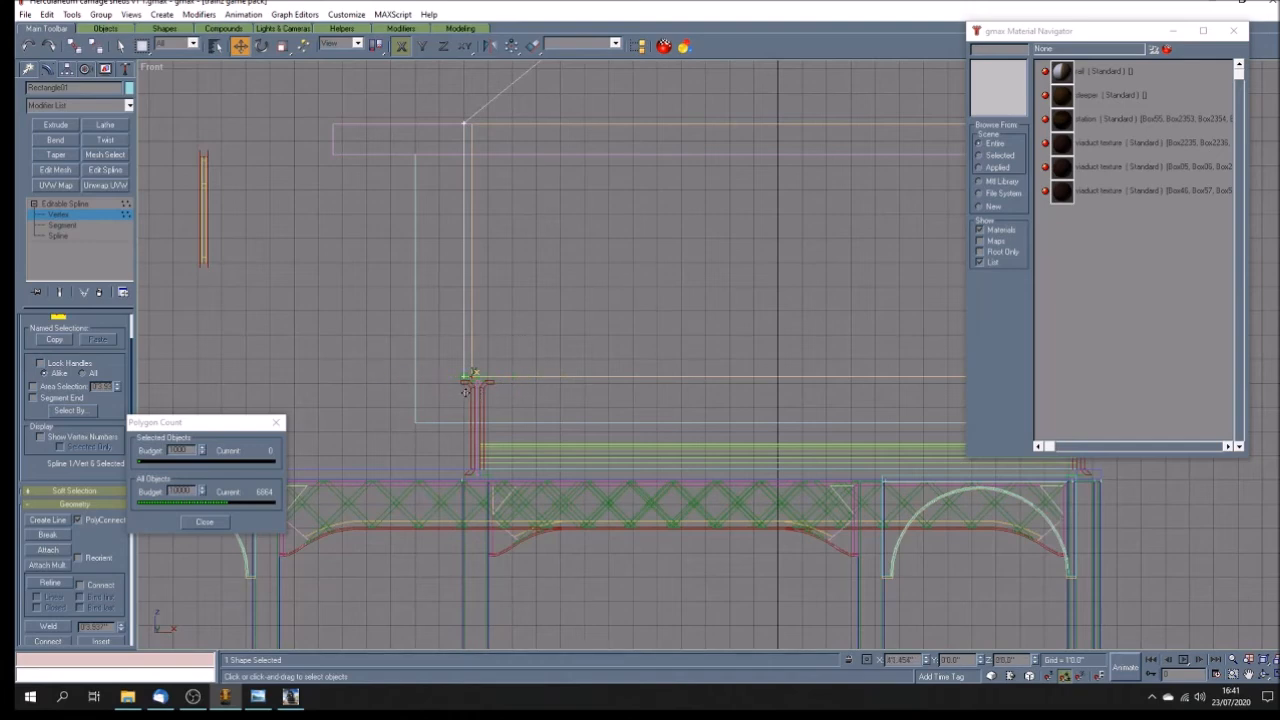
{"action": "scroll", "coordinate": [424, 392], "scroll_direction": "down", "scroll_amount": 5}
{"action": "scroll", "coordinate": [601, 400], "scroll_direction": "up", "scroll_amount": 4}
{"action": "scroll", "coordinate": [602, 398], "scroll_direction": "up", "scroll_amount": 5}
{"action": "left_click", "coordinate": [485, 307]}
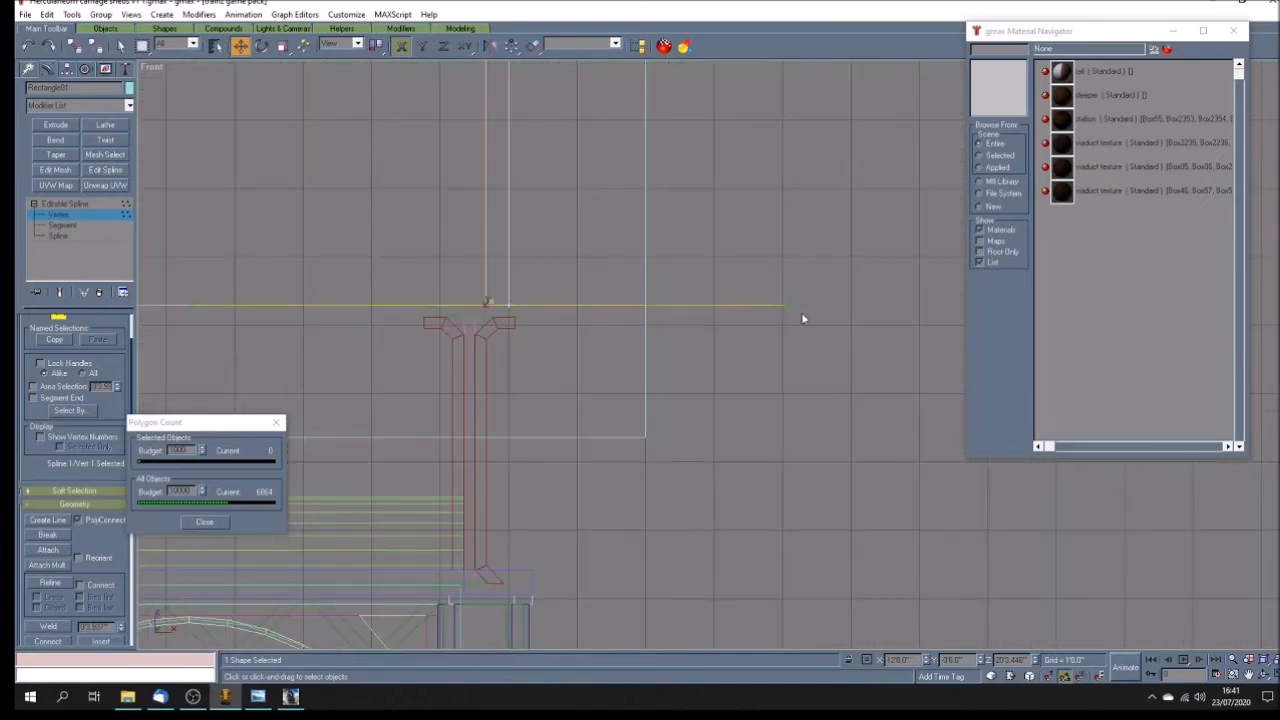
{"action": "left_click_drag", "start_coordinate": [787, 307], "coordinate": [510, 305]}
{"action": "left_click", "coordinate": [100, 203]}
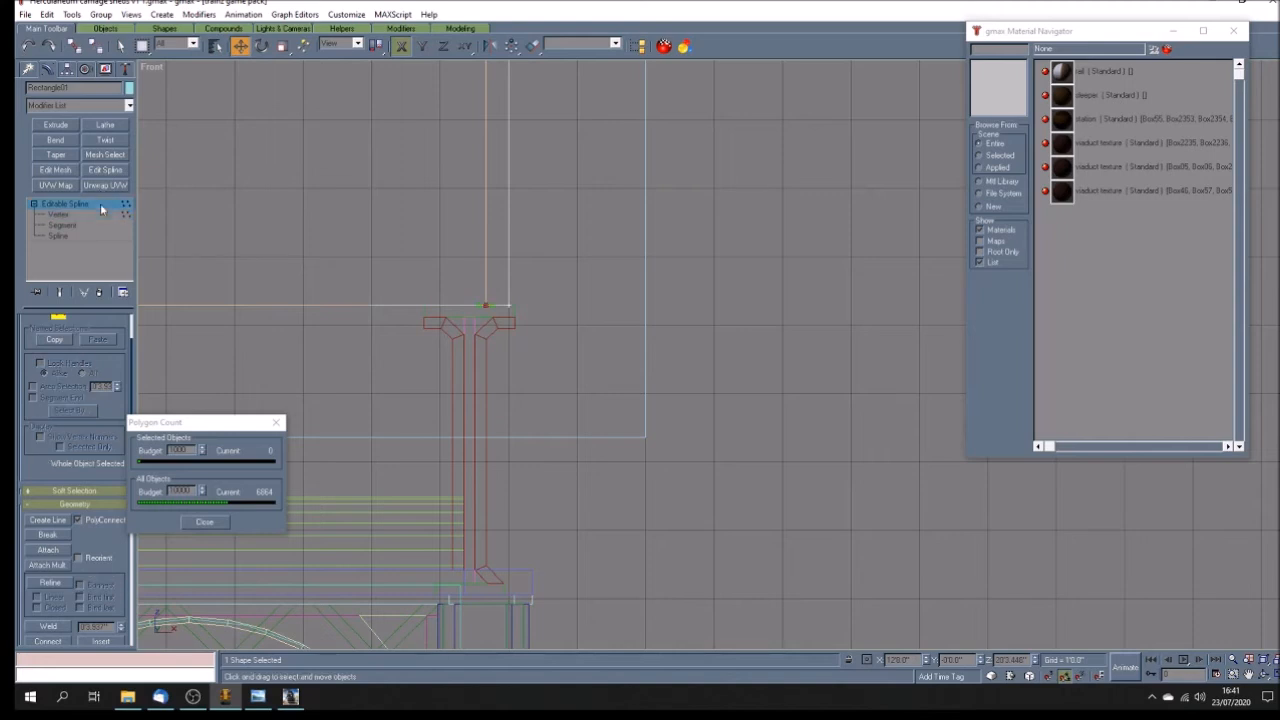
Step: Select the inner rectangle and delete its bottom segment, then leave segment editing
{"action": "left_click", "coordinate": [568, 312]}
{"action": "left_click", "coordinate": [508, 264]}
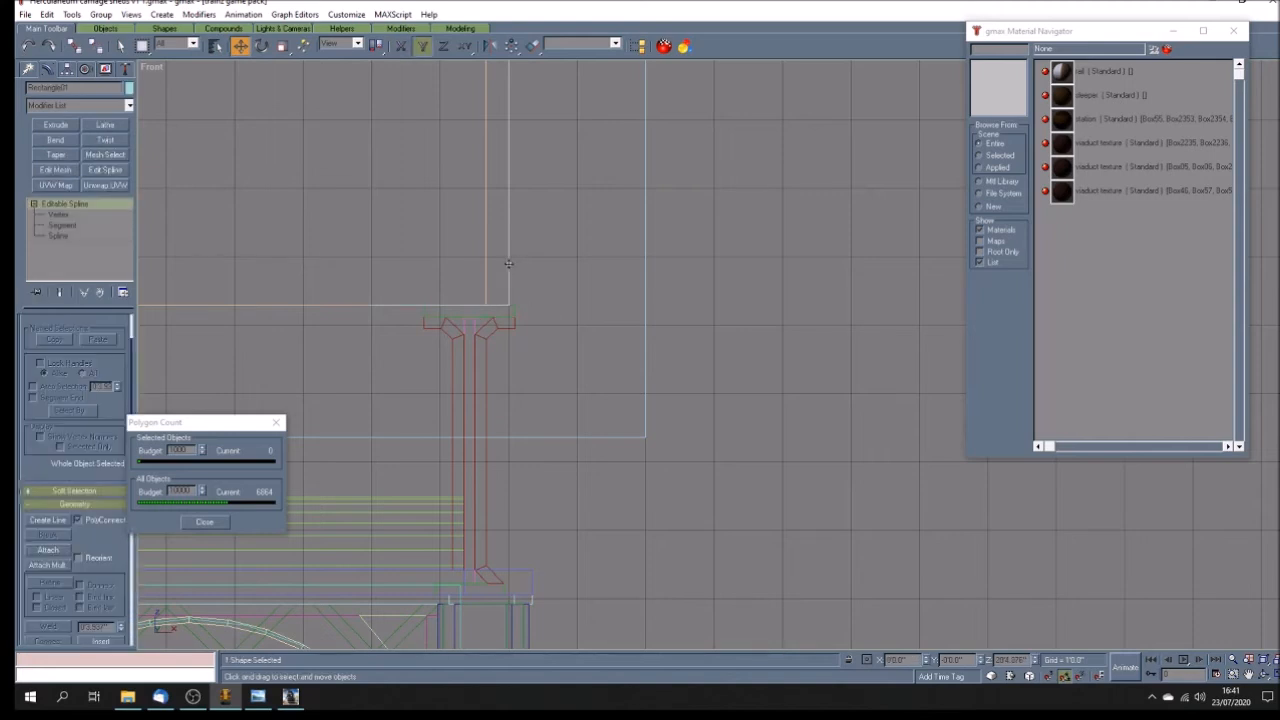
{"action": "left_click", "coordinate": [483, 274]}
{"action": "scroll", "coordinate": [750, 347], "scroll_direction": "down", "scroll_amount": 4}
{"action": "left_click", "coordinate": [65, 225]}
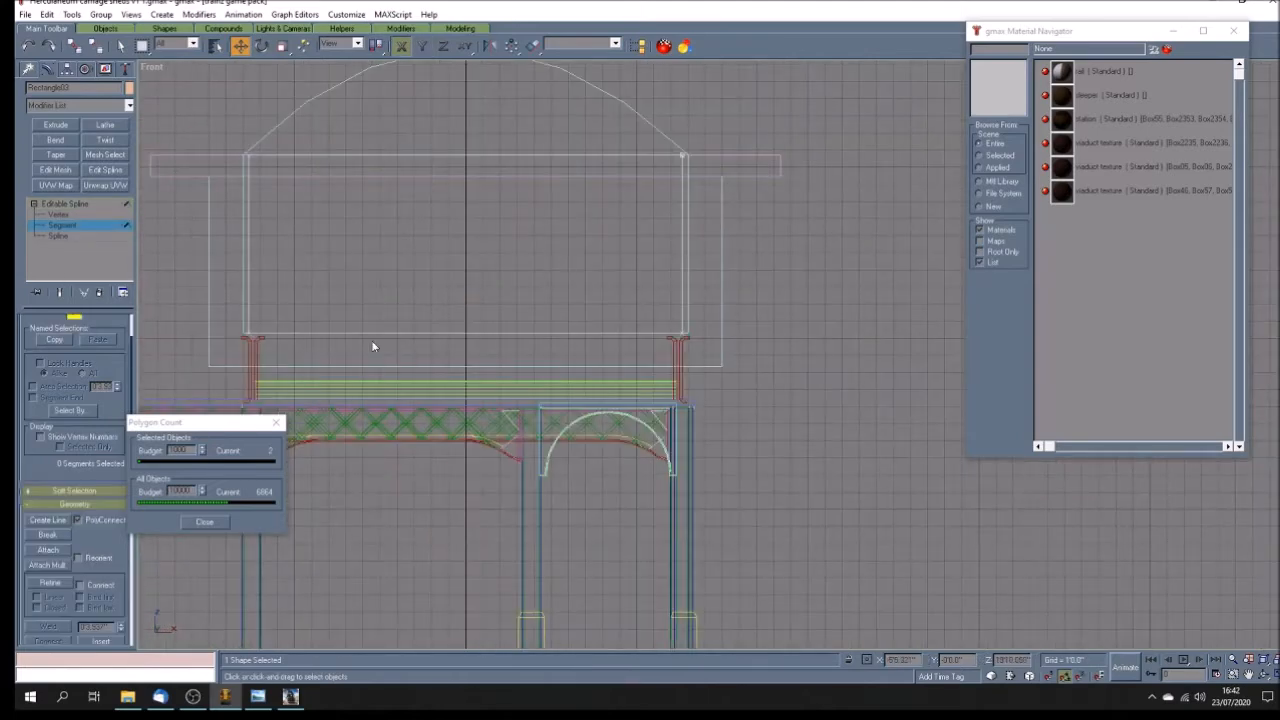
{"action": "left_click", "coordinate": [381, 333]}
{"action": "key", "text": "Delete"}
{"action": "left_click", "coordinate": [65, 203]}
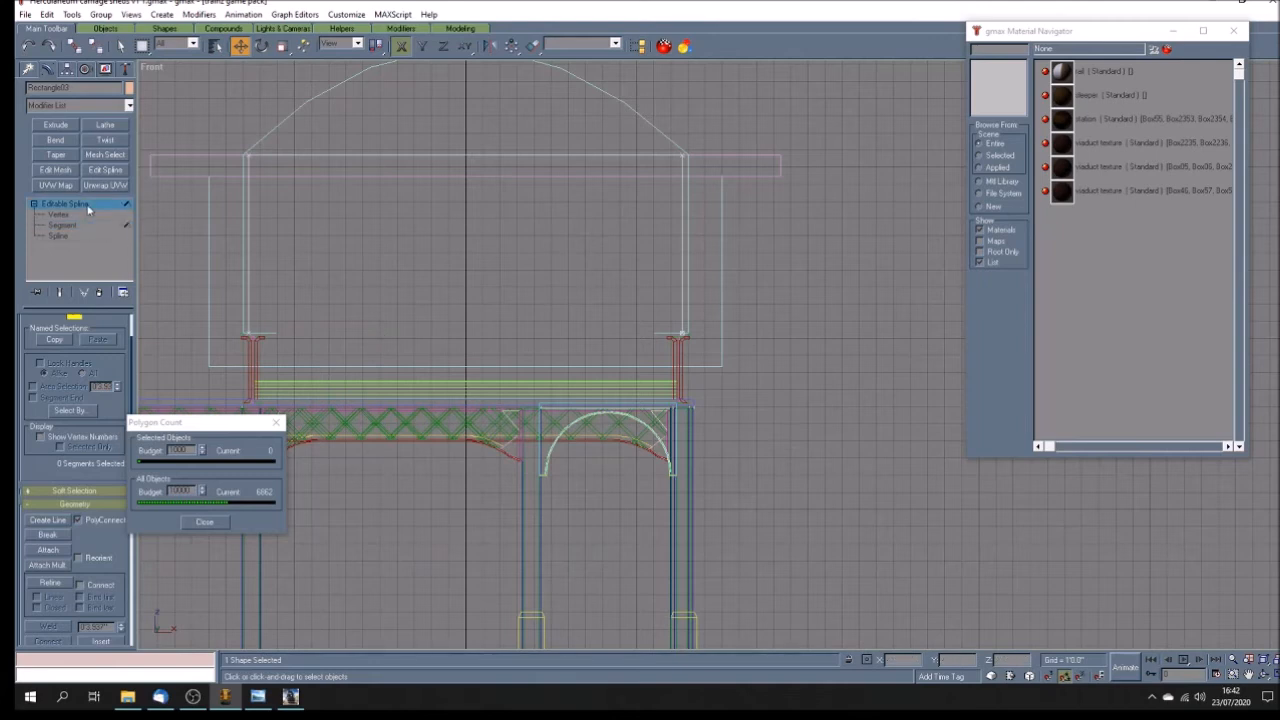
Step: Shorten the inward Bezier handle of the arched outline's bottom-left corner vertex to straighten the left post's foot
{"action": "left_click", "coordinate": [376, 308]}
{"action": "scroll", "coordinate": [272, 332], "scroll_direction": "up", "scroll_amount": 3}
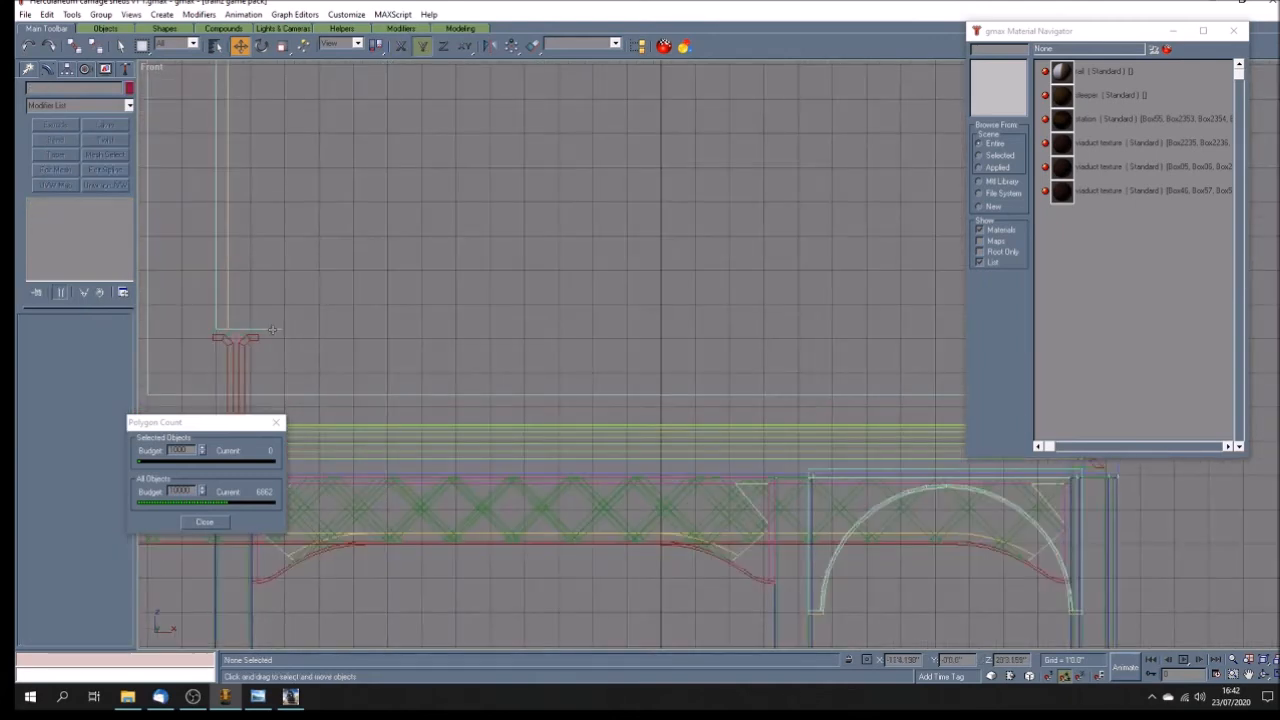
{"action": "left_click", "coordinate": [273, 331]}
{"action": "left_click", "coordinate": [62, 214]}
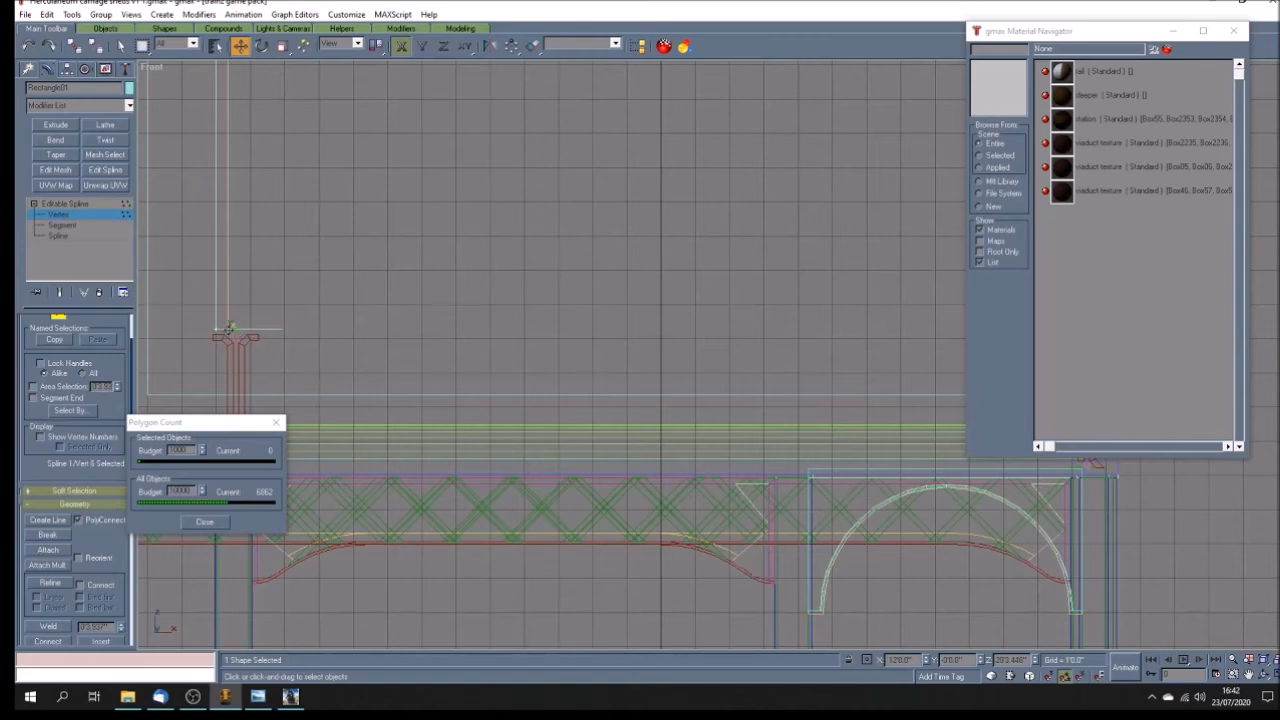
{"action": "left_click", "coordinate": [217, 329]}
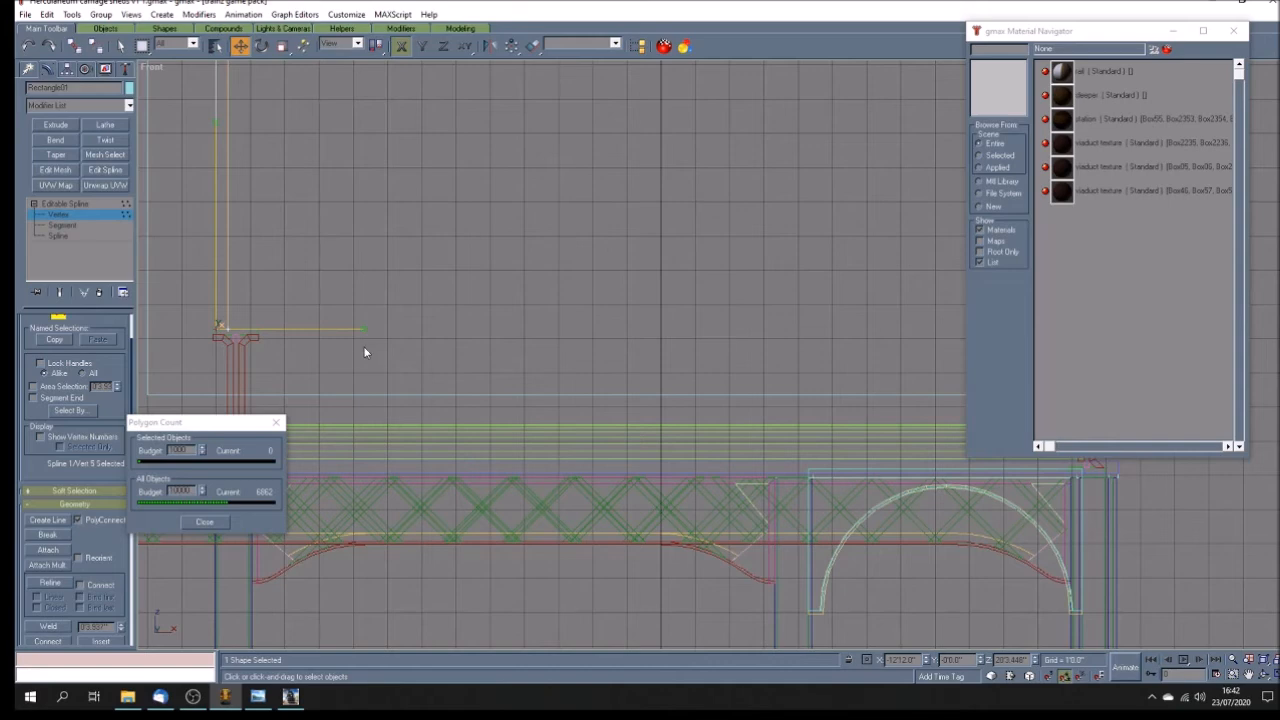
{"action": "left_click_drag", "start_coordinate": [361, 330], "coordinate": [220, 346]}
Step: Shorten the inward Bezier handle of the arched outline's bottom-right corner vertex, then leave vertex editing and deselect the outline
{"action": "scroll", "coordinate": [365, 332], "scroll_direction": "down", "scroll_amount": 5}
{"action": "scroll", "coordinate": [381, 330], "scroll_direction": "up", "scroll_amount": 6}
{"action": "scroll", "coordinate": [381, 336], "scroll_direction": "up", "scroll_amount": 5}
{"action": "left_click", "coordinate": [568, 324]}
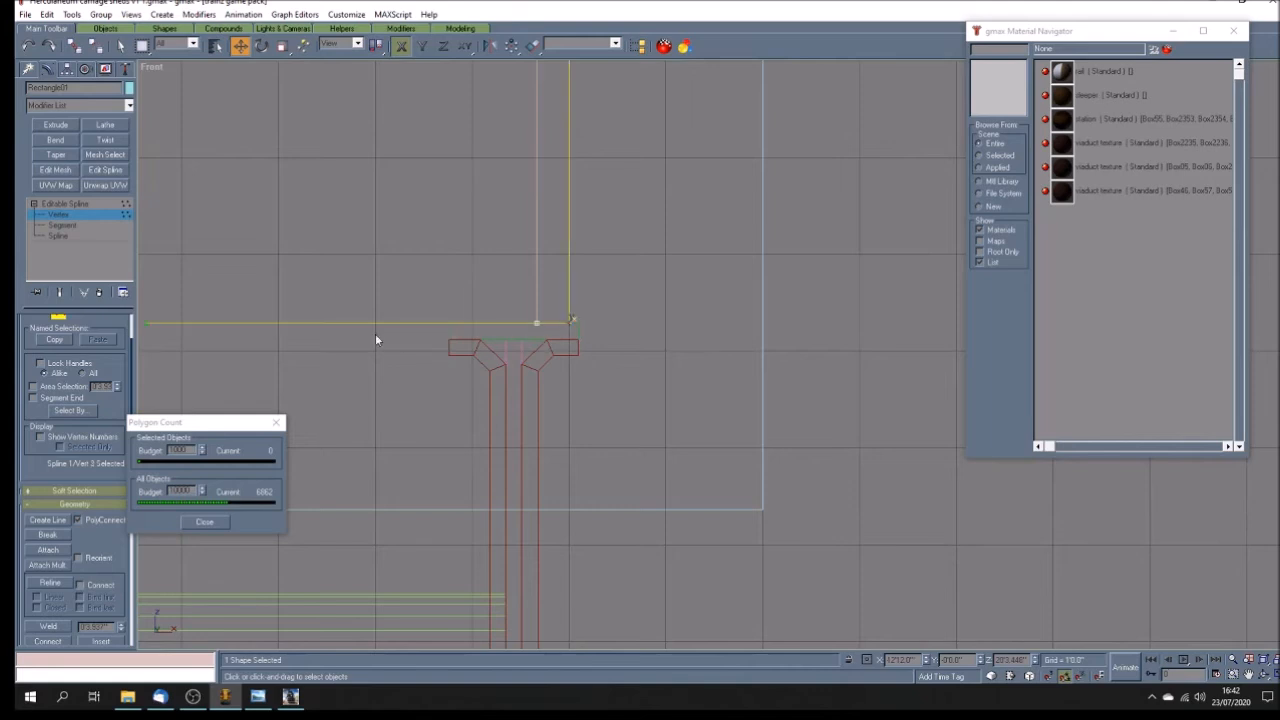
{"action": "left_click_drag", "start_coordinate": [143, 323], "coordinate": [504, 333]}
{"action": "left_click", "coordinate": [64, 203]}
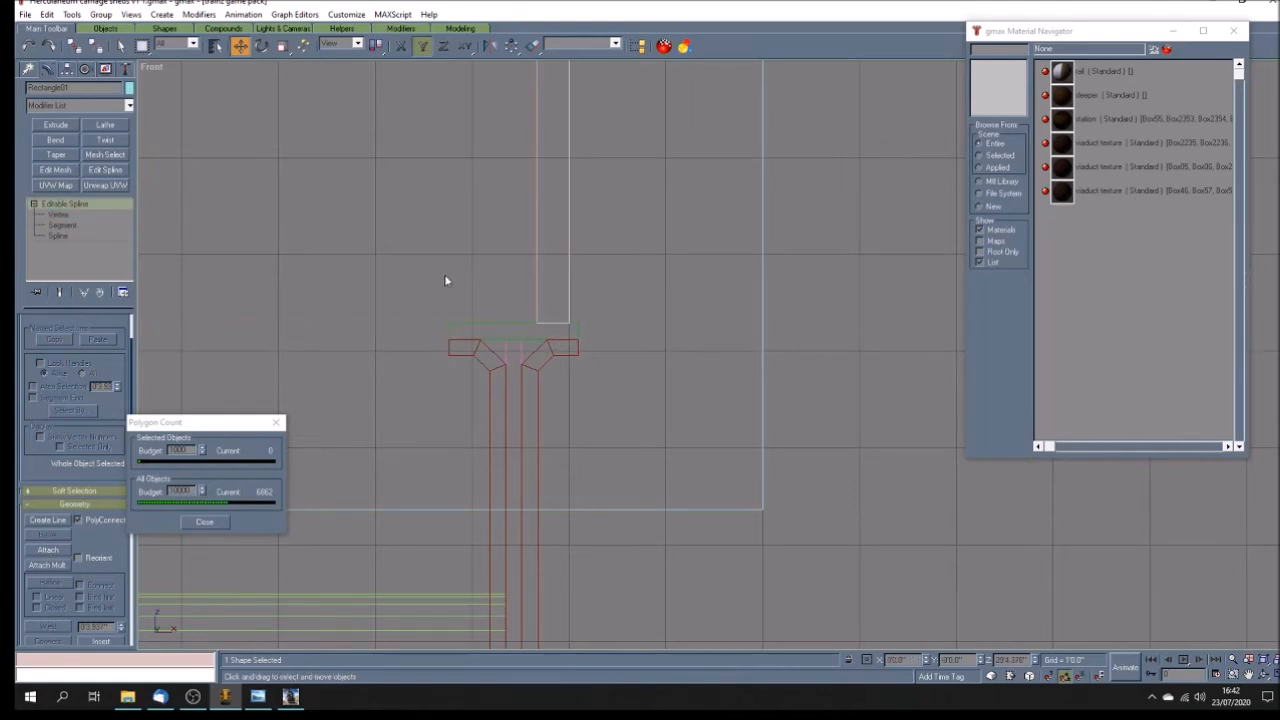
{"action": "left_click", "coordinate": [780, 437]}
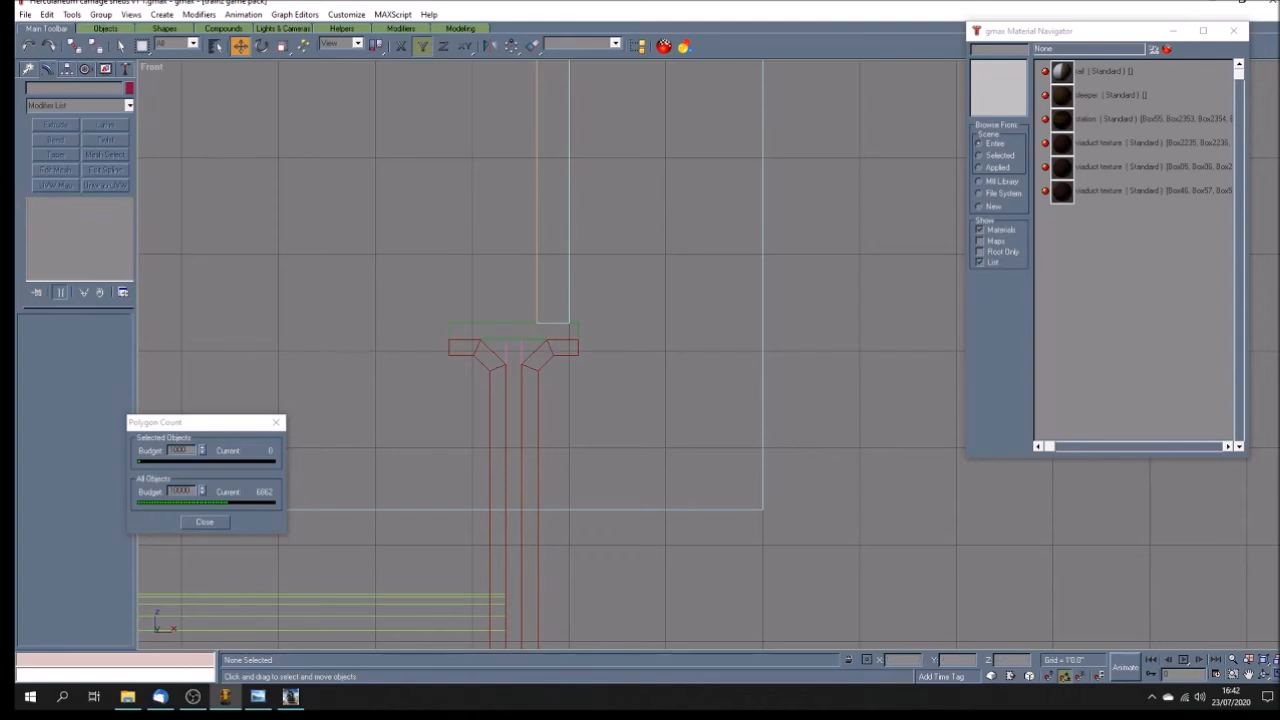
Step: Examine the end profile on the viaduct deck in the enlarged perspective view
{"action": "left_click", "coordinate": [1272, 674]}
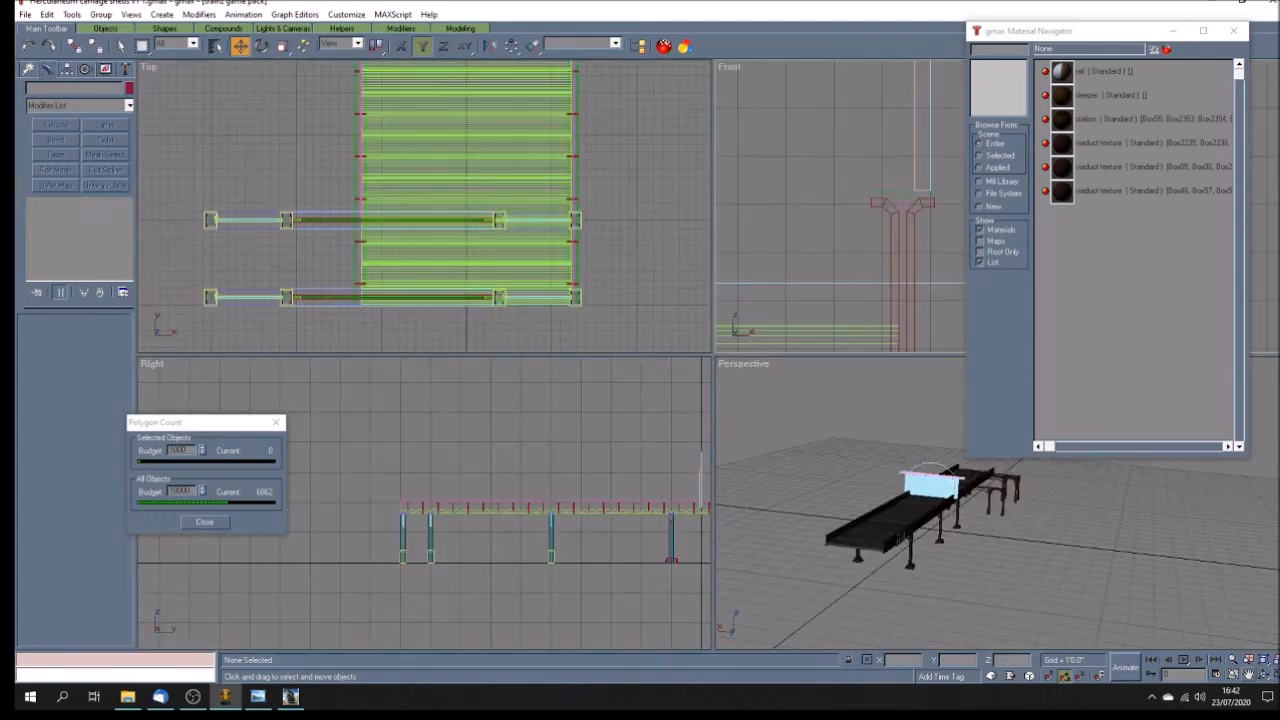
{"action": "key", "text": "ctrl+p"}
{"action": "left_click_drag", "start_coordinate": [938, 511], "coordinate": [895, 510]}
{"action": "key", "text": "F3"}
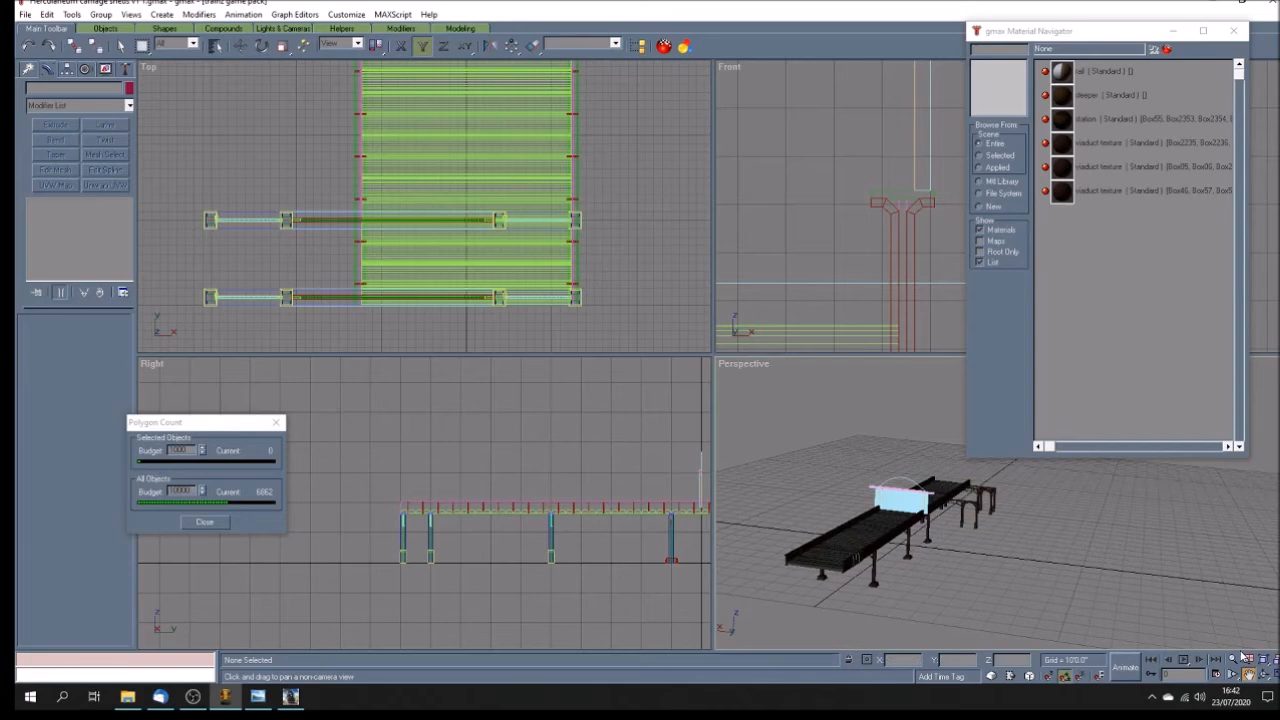
{"action": "key", "text": "w"}
{"action": "mouse_move", "coordinate": [557, 360]}
{"action": "left_mouse_down"}
{"action": "mouse_move", "coordinate": [606, 380]}
{"action": "mouse_move", "coordinate": [655, 362]}
{"action": "left_mouse_up"}
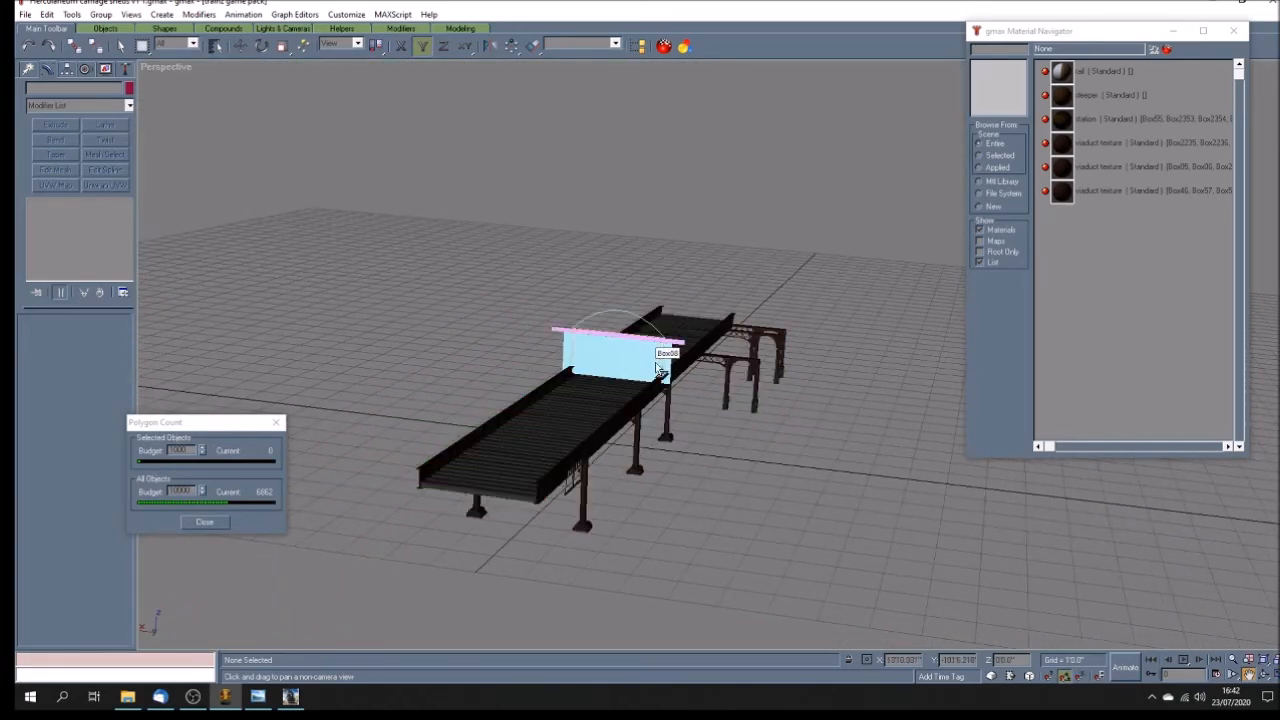
{"action": "scroll", "coordinate": [655, 362], "scroll_direction": "up", "scroll_amount": 2}
{"action": "key", "text": "w"}
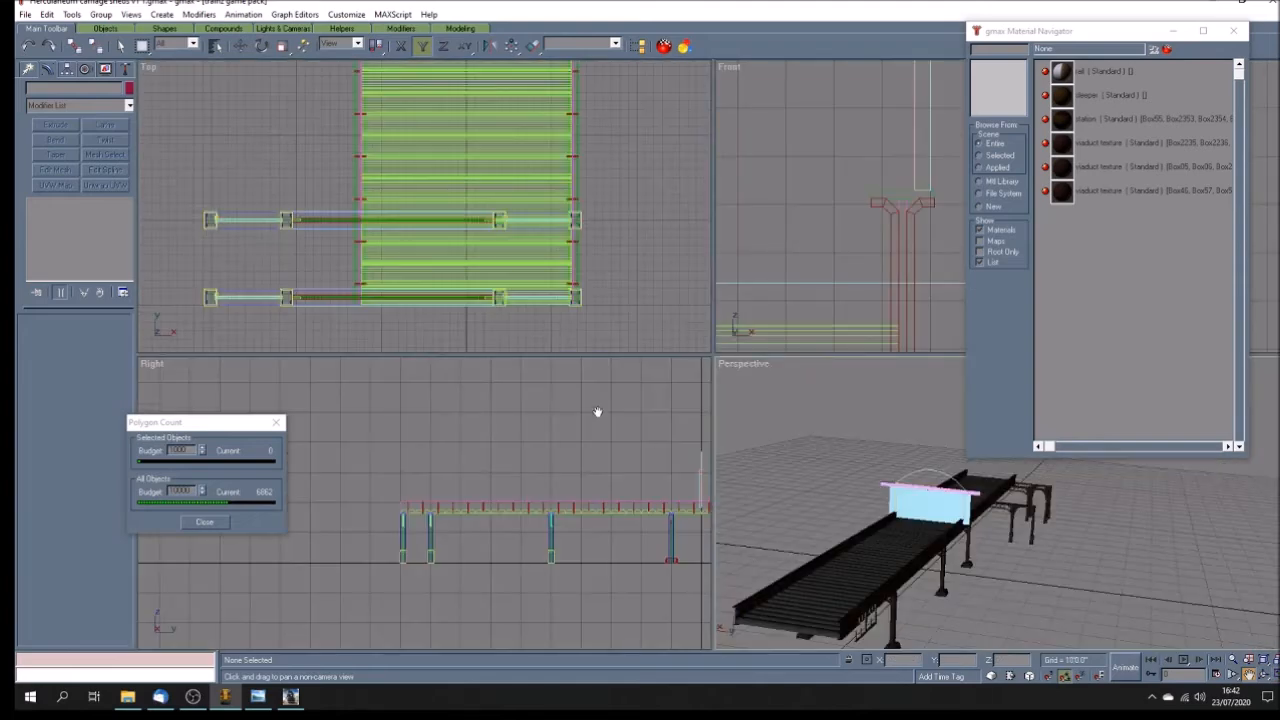
Step: Attach the inner rectangle to the arched outline as one shape in the front view, then deselect it
{"action": "left_click_drag", "start_coordinate": [823, 209], "coordinate": [926, 346]}
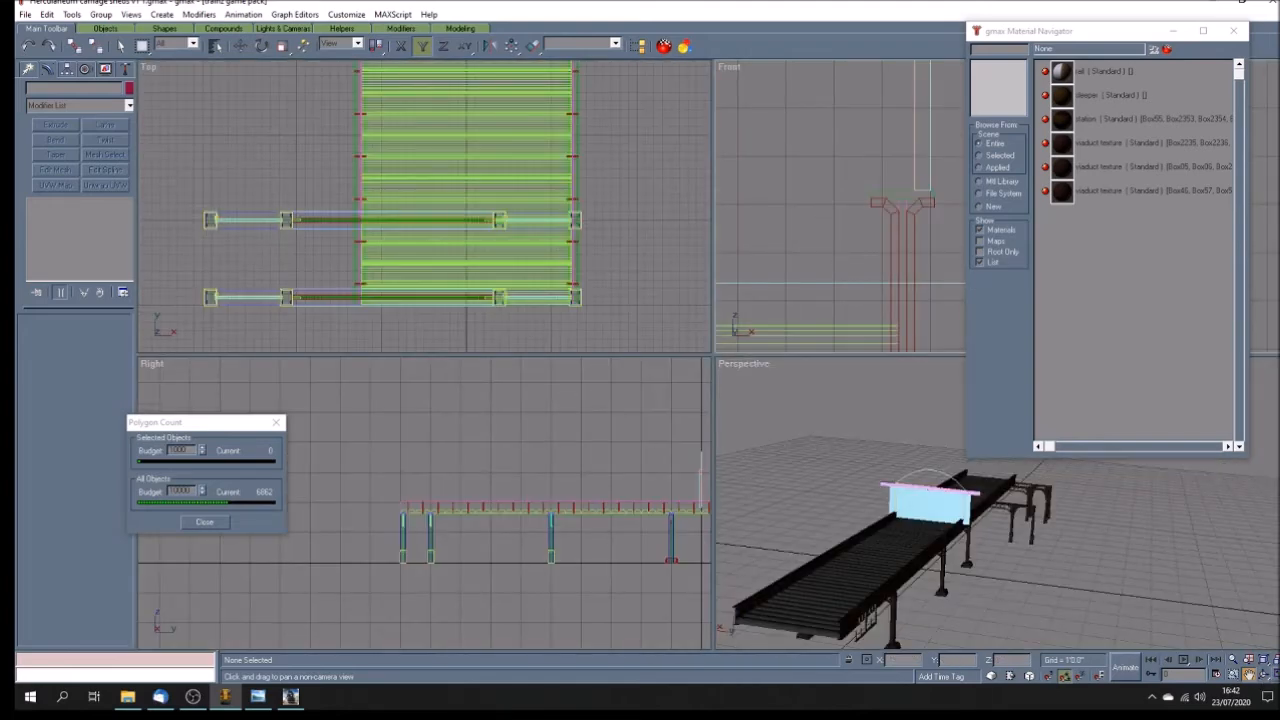
{"action": "key", "text": "w"}
{"action": "scroll", "coordinate": [643, 377], "scroll_direction": "up", "scroll_amount": 2}
{"action": "scroll", "coordinate": [645, 377], "scroll_direction": "down", "scroll_amount": 3}
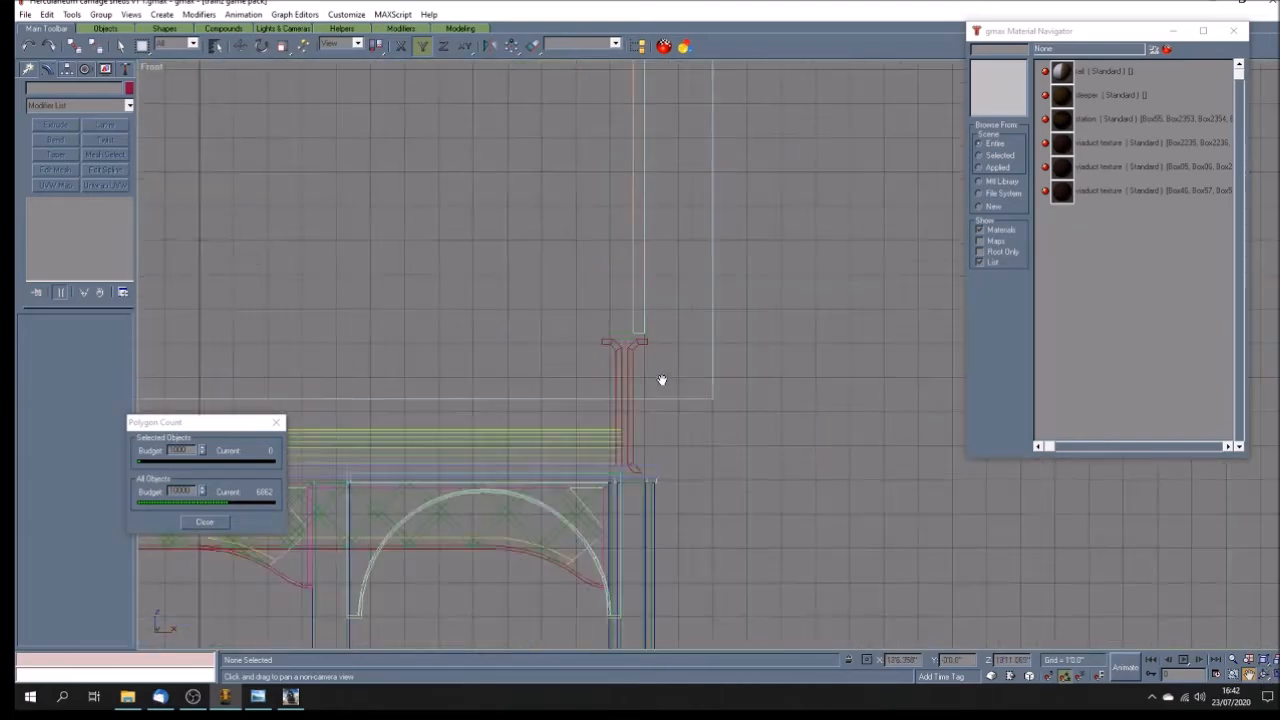
{"action": "scroll", "coordinate": [430, 285], "scroll_direction": "up", "scroll_amount": 1}
{"action": "scroll", "coordinate": [471, 283], "scroll_direction": "up", "scroll_amount": 5}
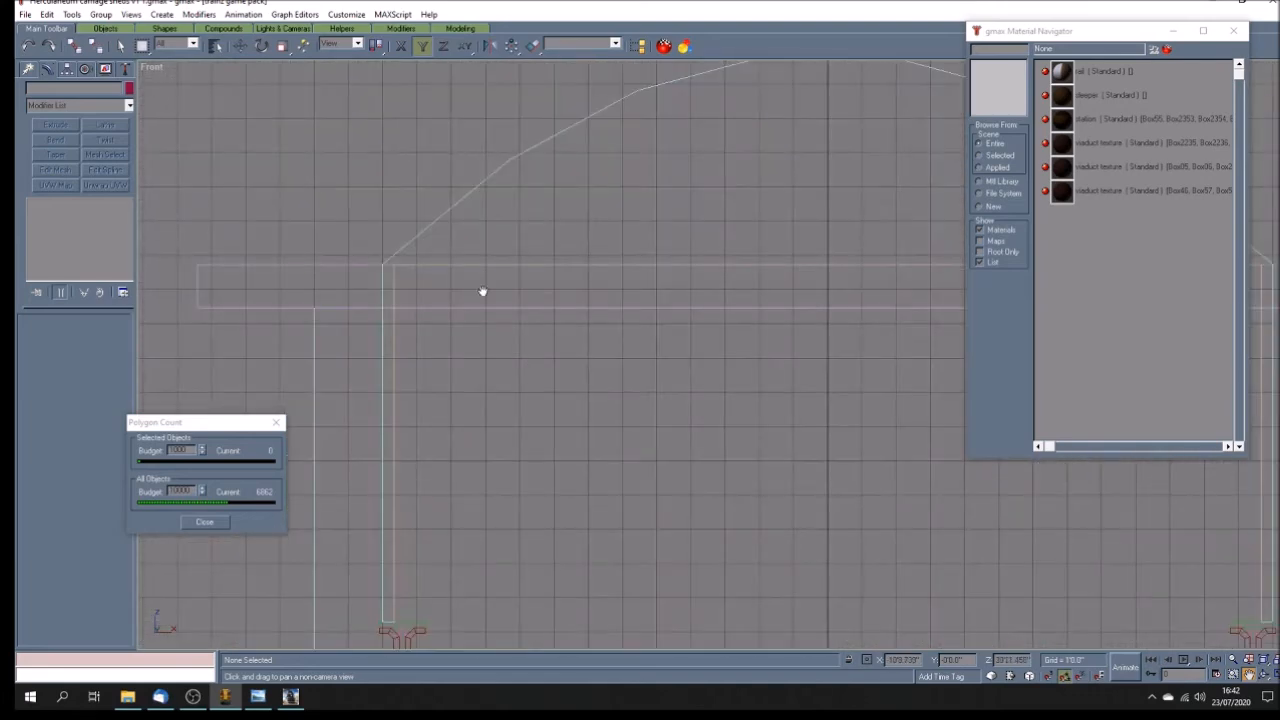
{"action": "left_click", "coordinate": [121, 46]}
{"action": "left_click", "coordinate": [420, 265]}
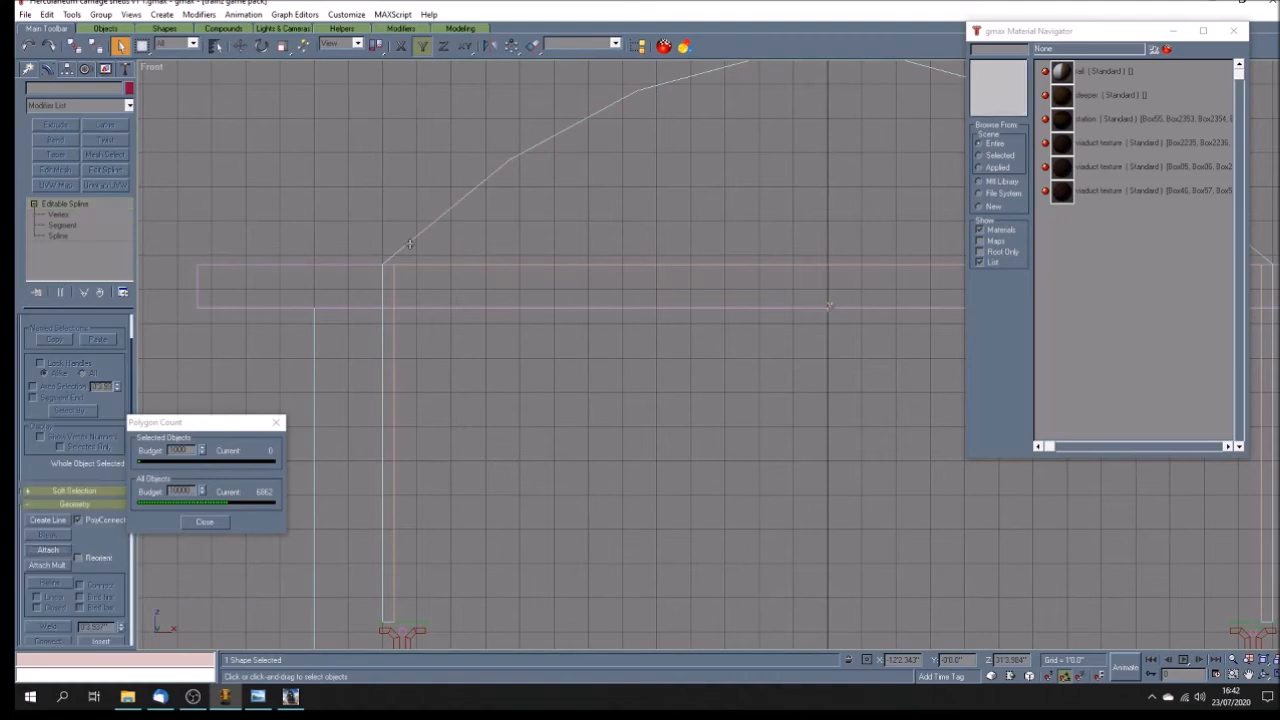
{"action": "left_click", "coordinate": [47, 550]}
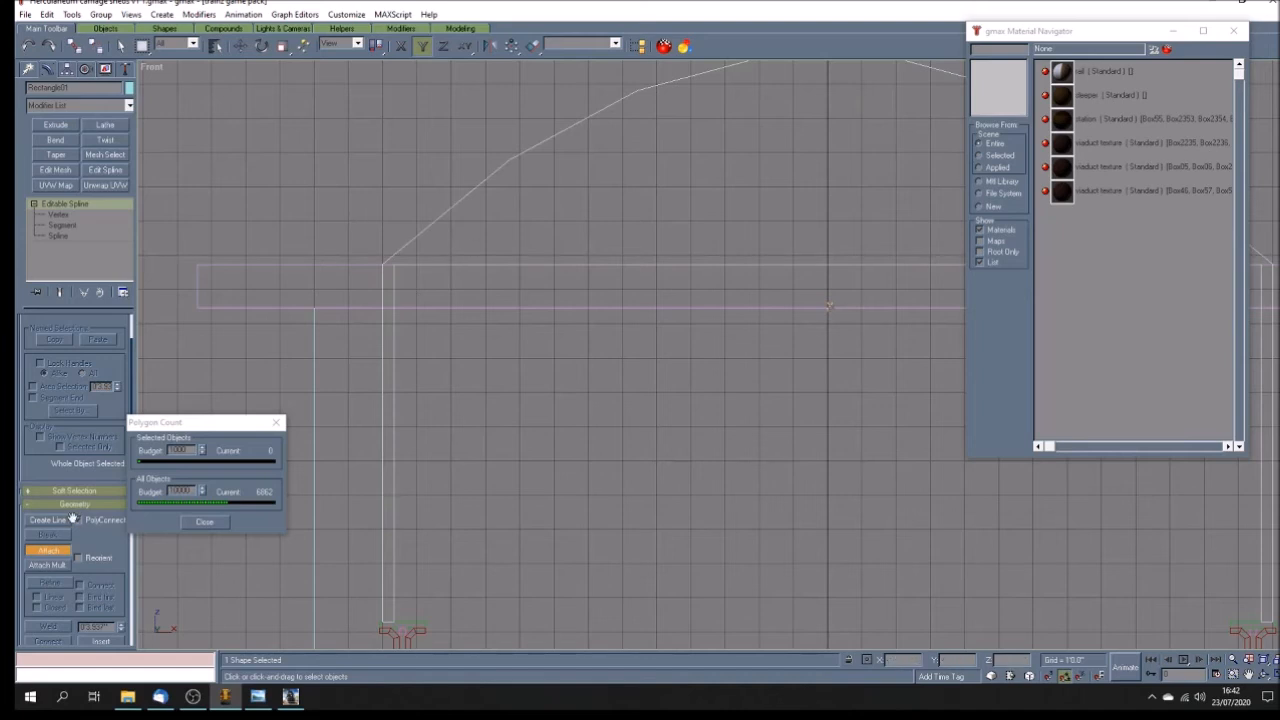
{"action": "left_click", "coordinate": [55, 550]}
{"action": "left_click", "coordinate": [566, 464]}
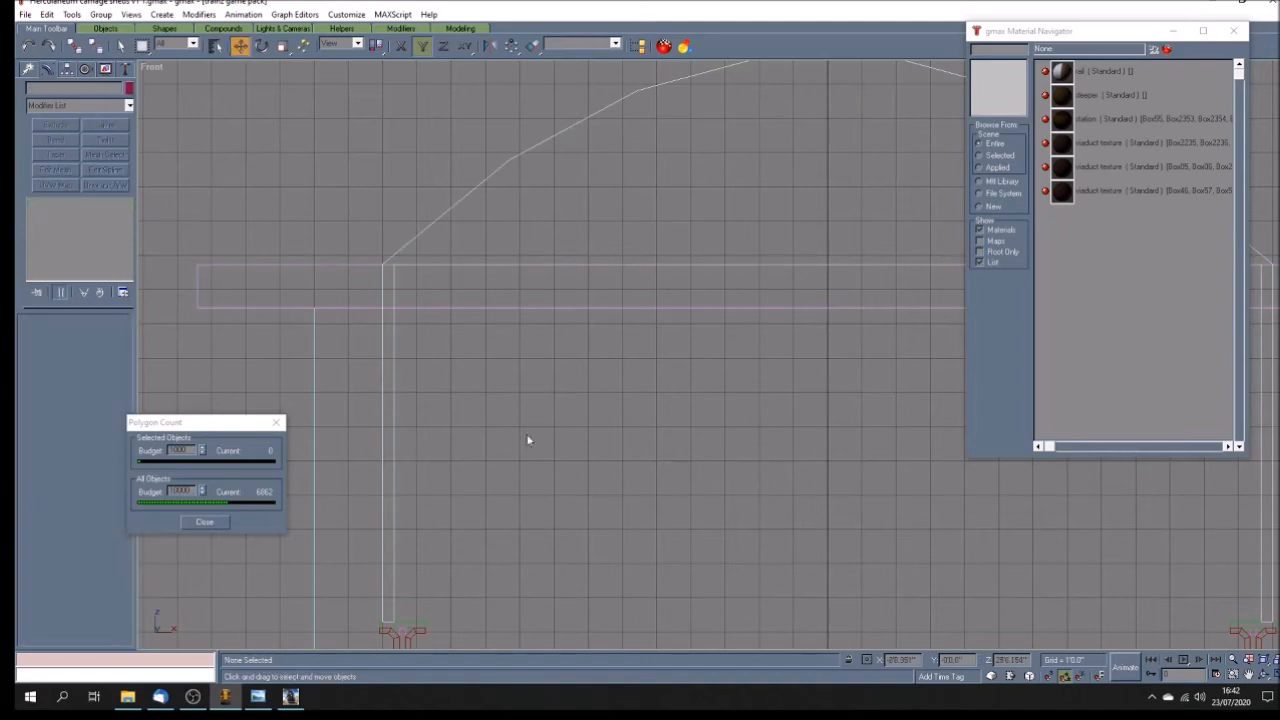
Step: Weld the two overlapping vertices at the inner bottom corner of the combined profile's left post
{"action": "left_click", "coordinate": [382, 597]}
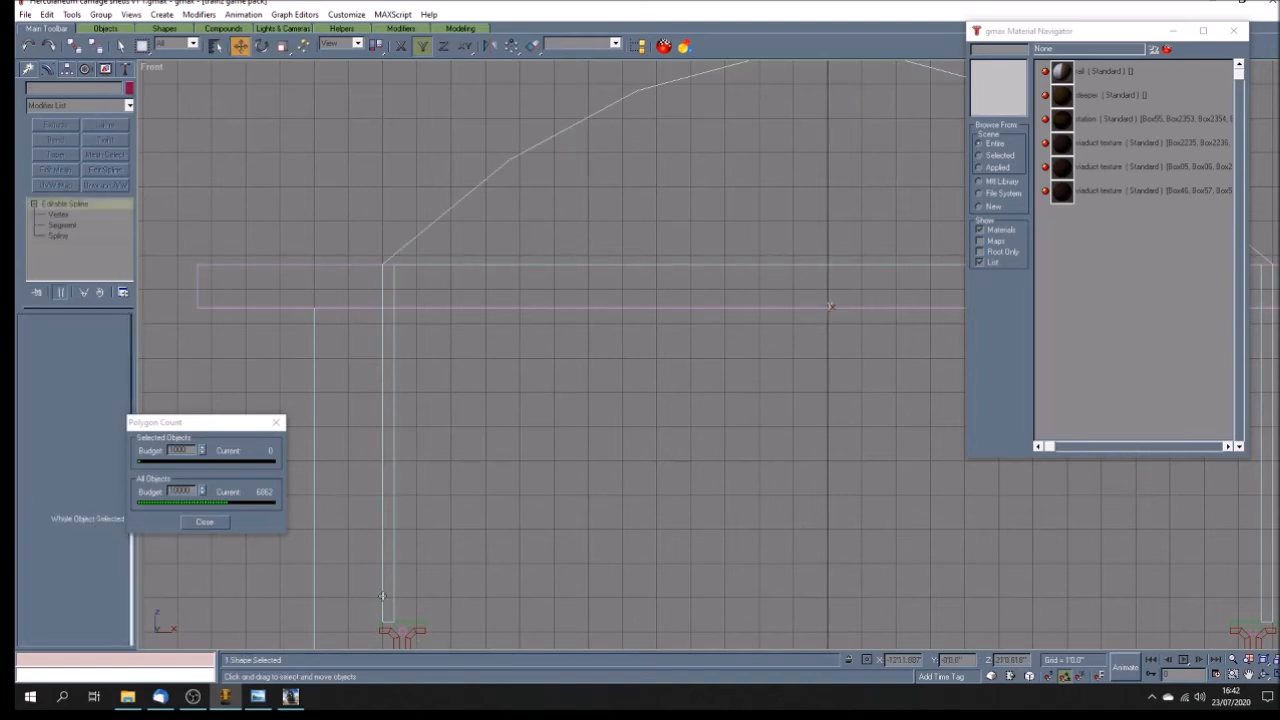
{"action": "left_click", "coordinate": [92, 215]}
{"action": "left_click_drag", "start_coordinate": [424, 593], "coordinate": [396, 645]}
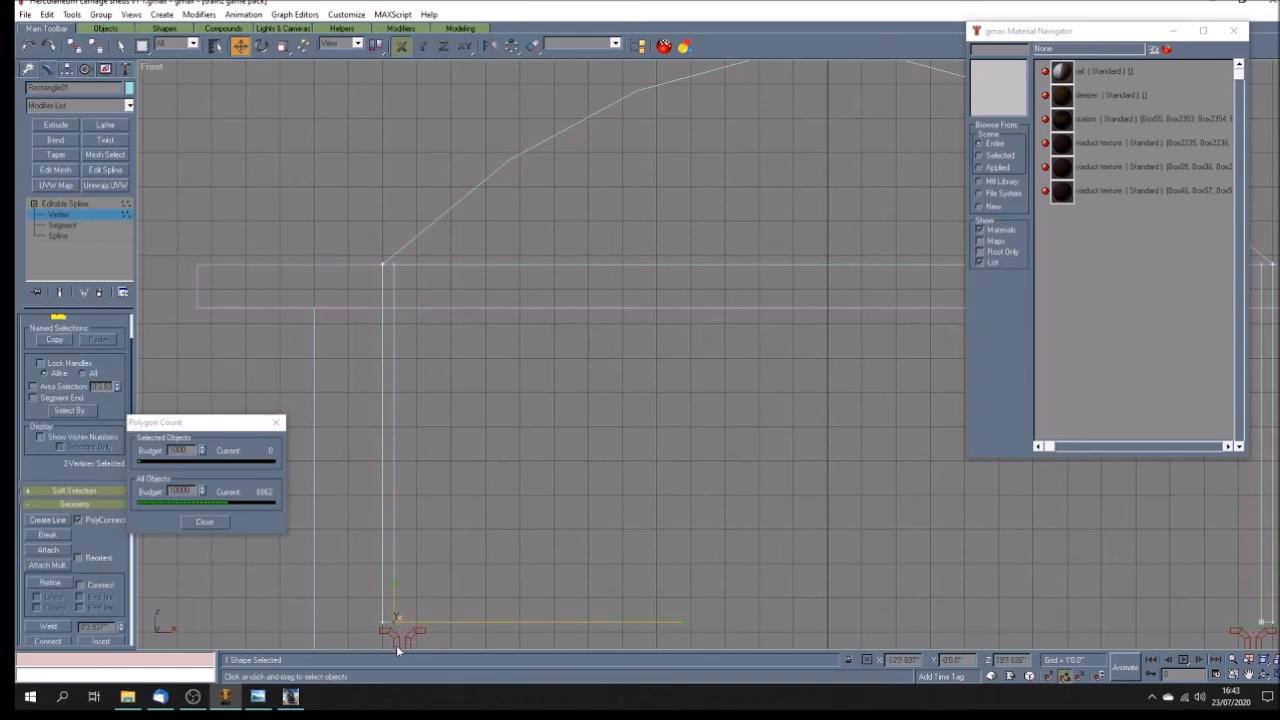
{"action": "left_click", "coordinate": [50, 628]}
{"action": "left_click", "coordinate": [453, 563]}
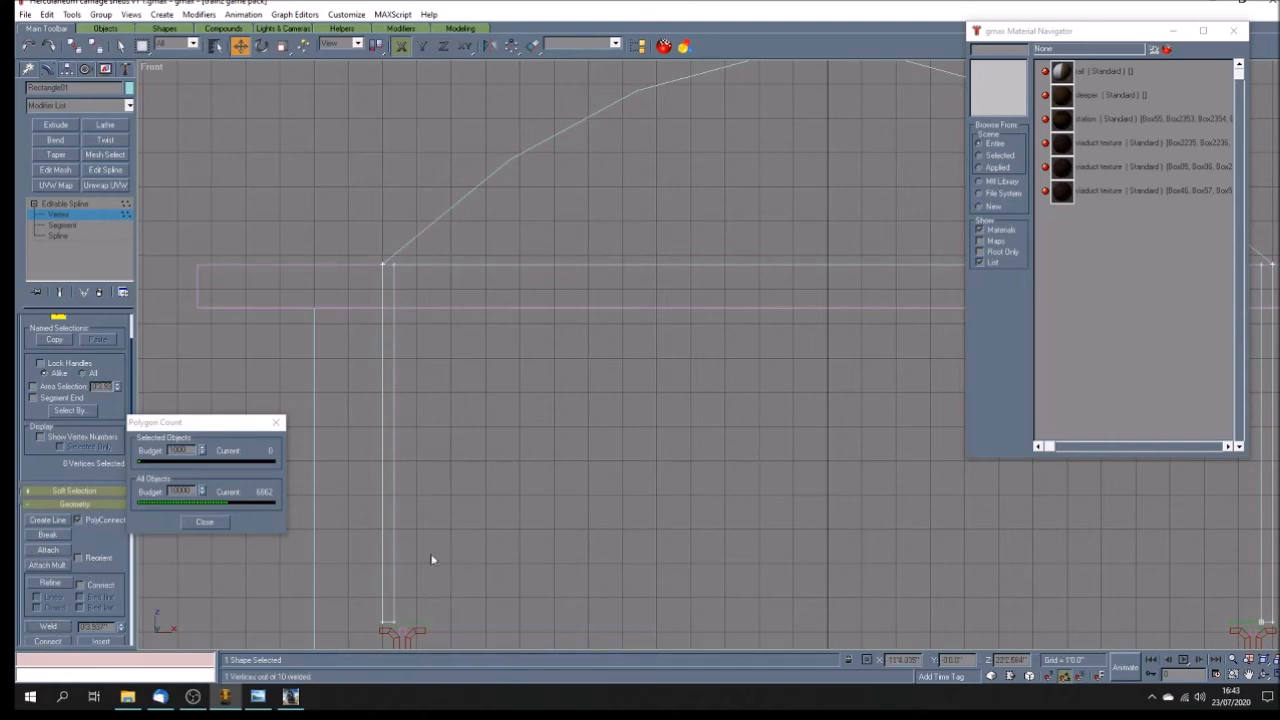
Step: Weld the two overlapping vertices at the inner bottom corner of the combined profile's right post, and leave vertex editing
{"action": "scroll", "coordinate": [341, 500], "scroll_direction": "down", "scroll_amount": 3}
{"action": "scroll", "coordinate": [689, 540], "scroll_direction": "up", "scroll_amount": 6}
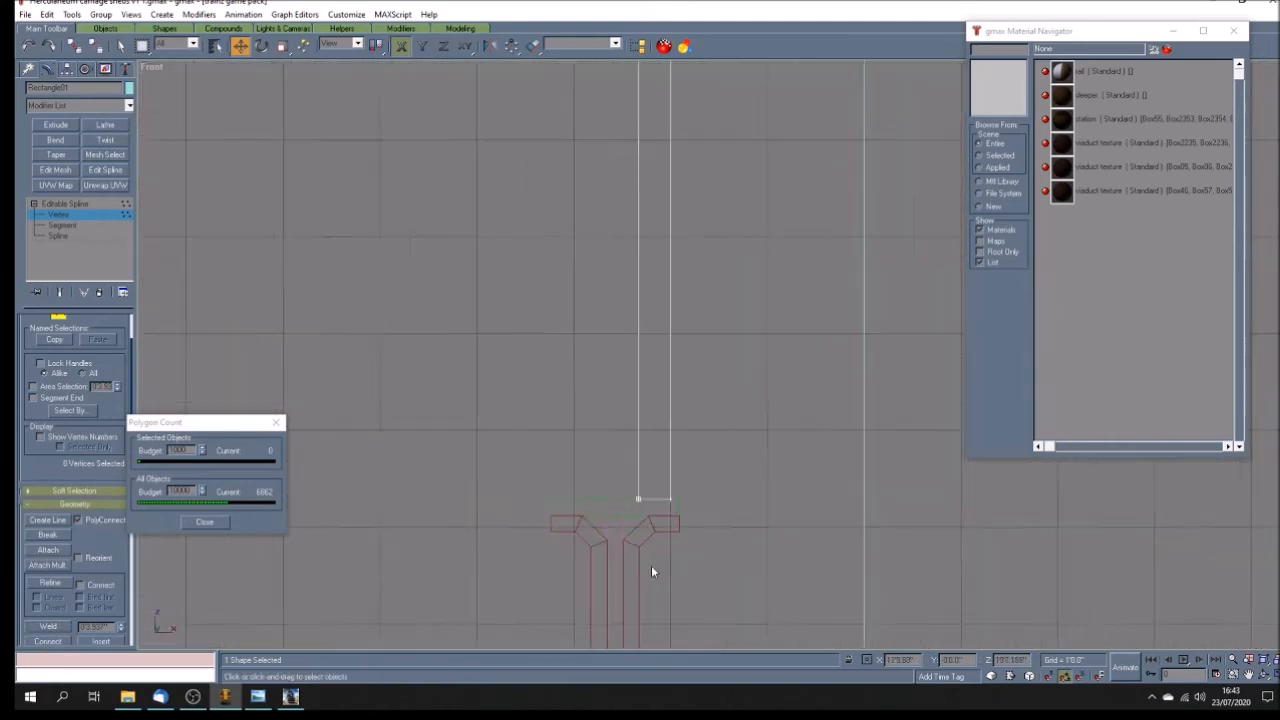
{"action": "left_click_drag", "start_coordinate": [553, 407], "coordinate": [595, 459]}
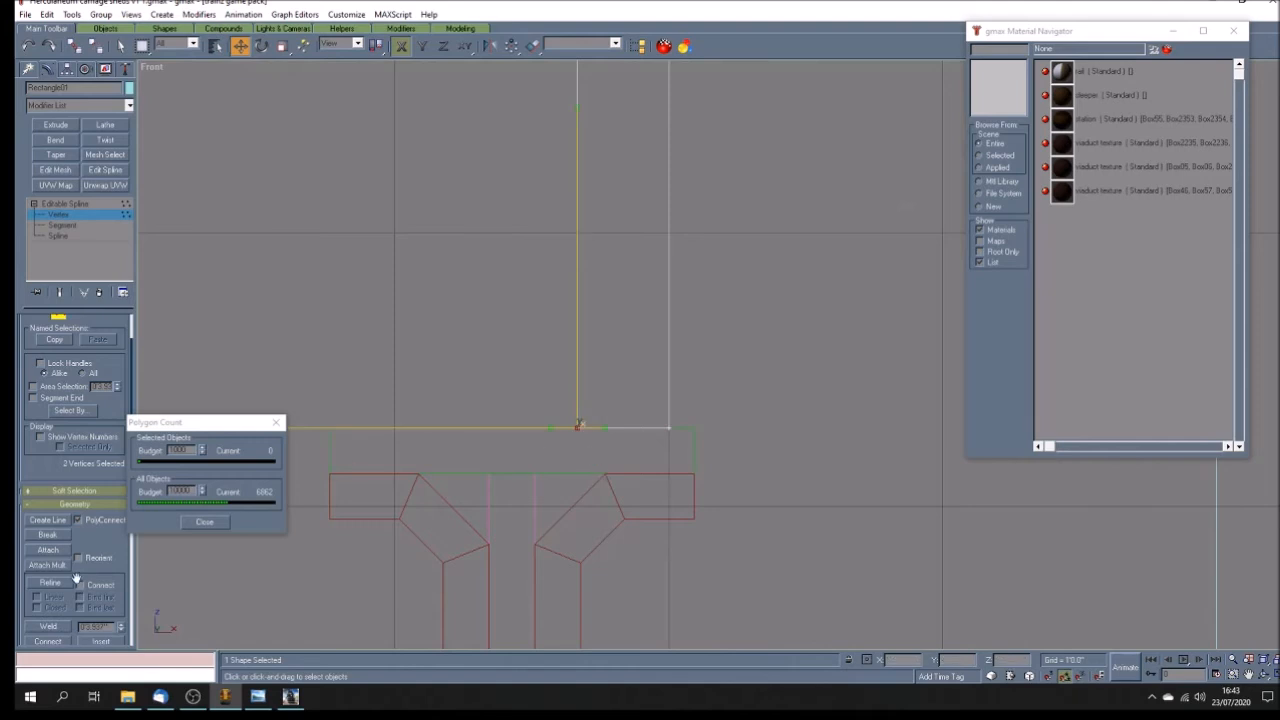
{"action": "left_click", "coordinate": [55, 627]}
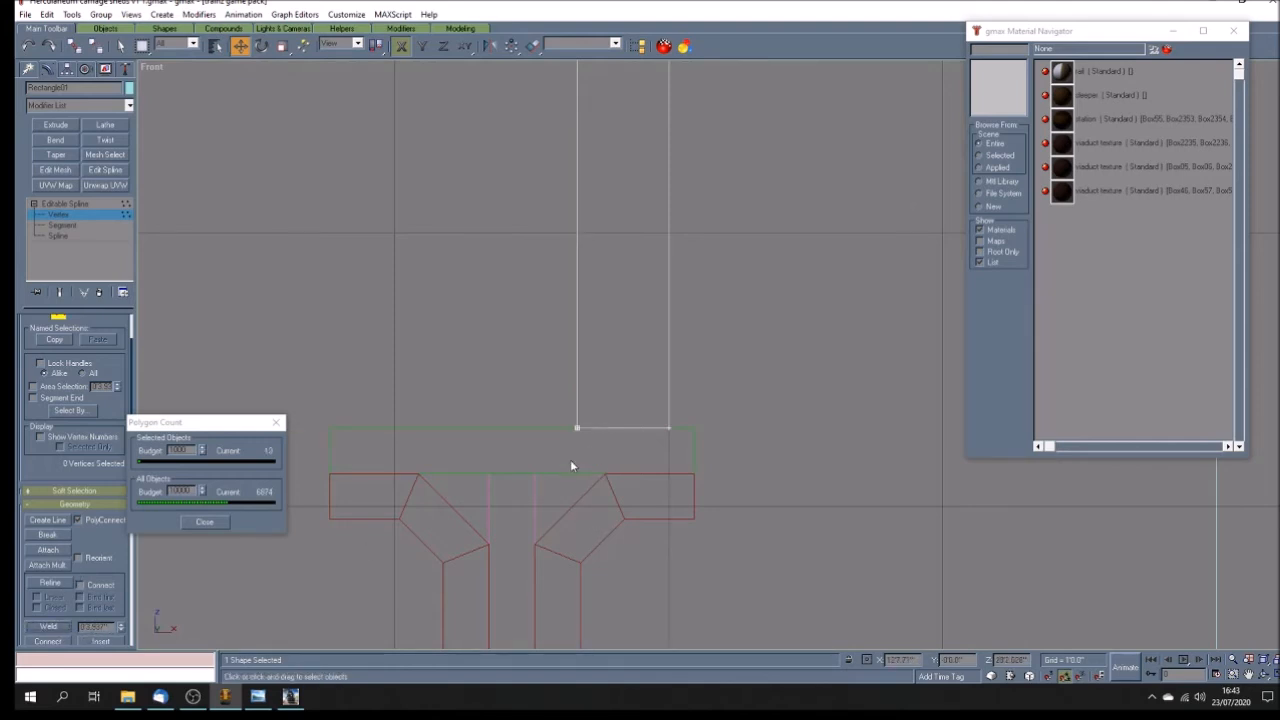
{"action": "scroll", "coordinate": [617, 431], "scroll_direction": "down", "scroll_amount": 5}
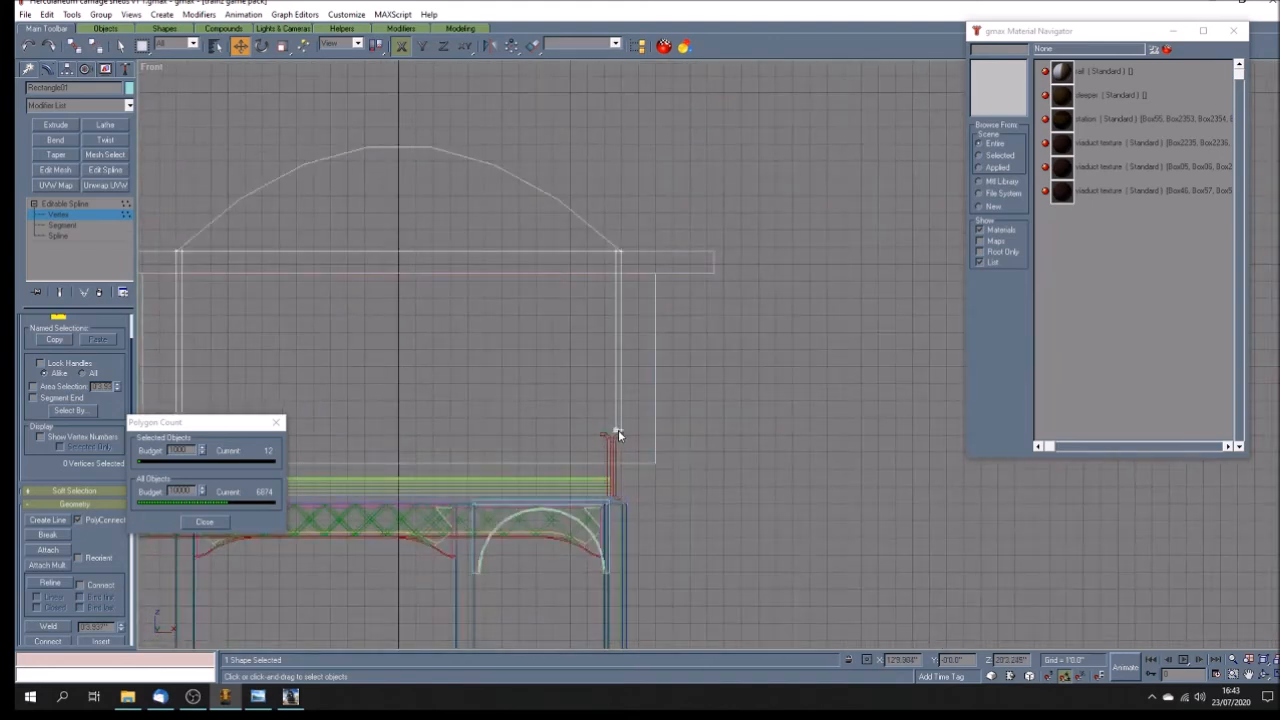
{"action": "left_click", "coordinate": [87, 203]}
Step: Delete the thin horizontal slab and the large box behind the end profile
{"action": "left_click", "coordinate": [700, 268]}
{"action": "left_click", "coordinate": [697, 277]}
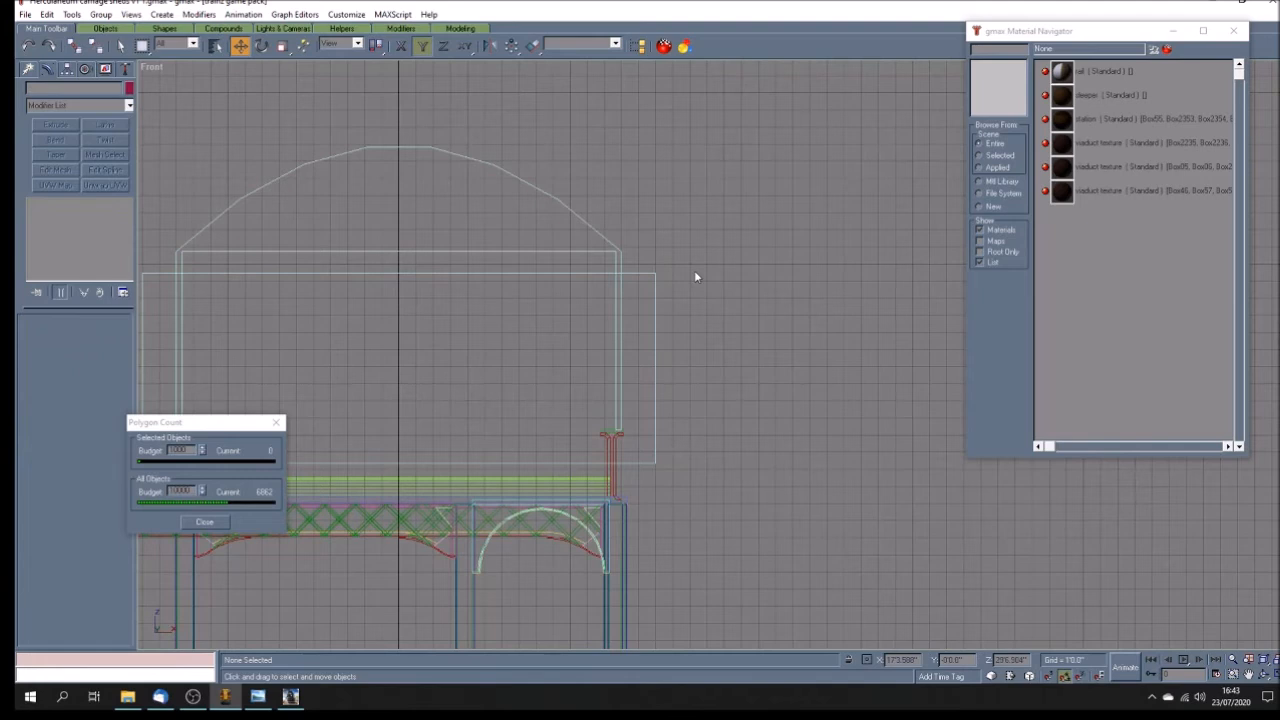
{"action": "left_click", "coordinate": [655, 340]}
{"action": "key", "text": "Delete"}
Step: Extrude the combined end profile along the viaduct deck by 99'12.0" (100 feet)
{"action": "left_click", "coordinate": [401, 268]}
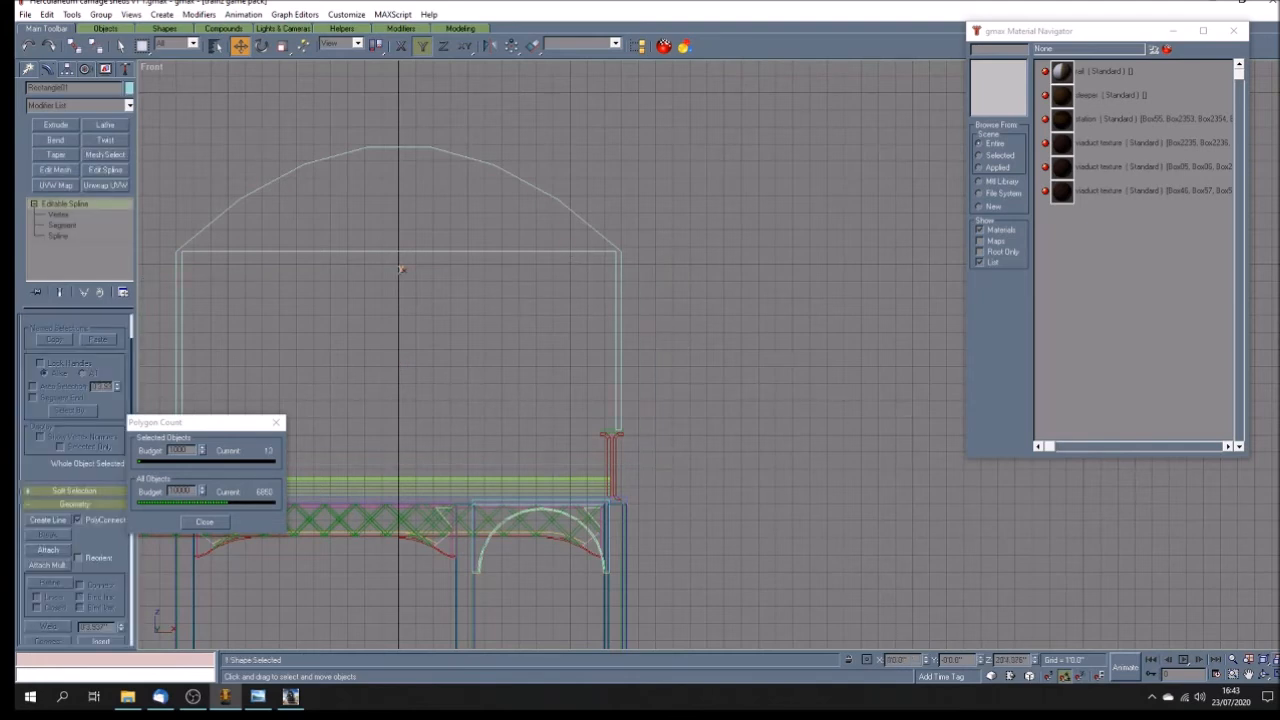
{"action": "left_click", "coordinate": [1262, 675]}
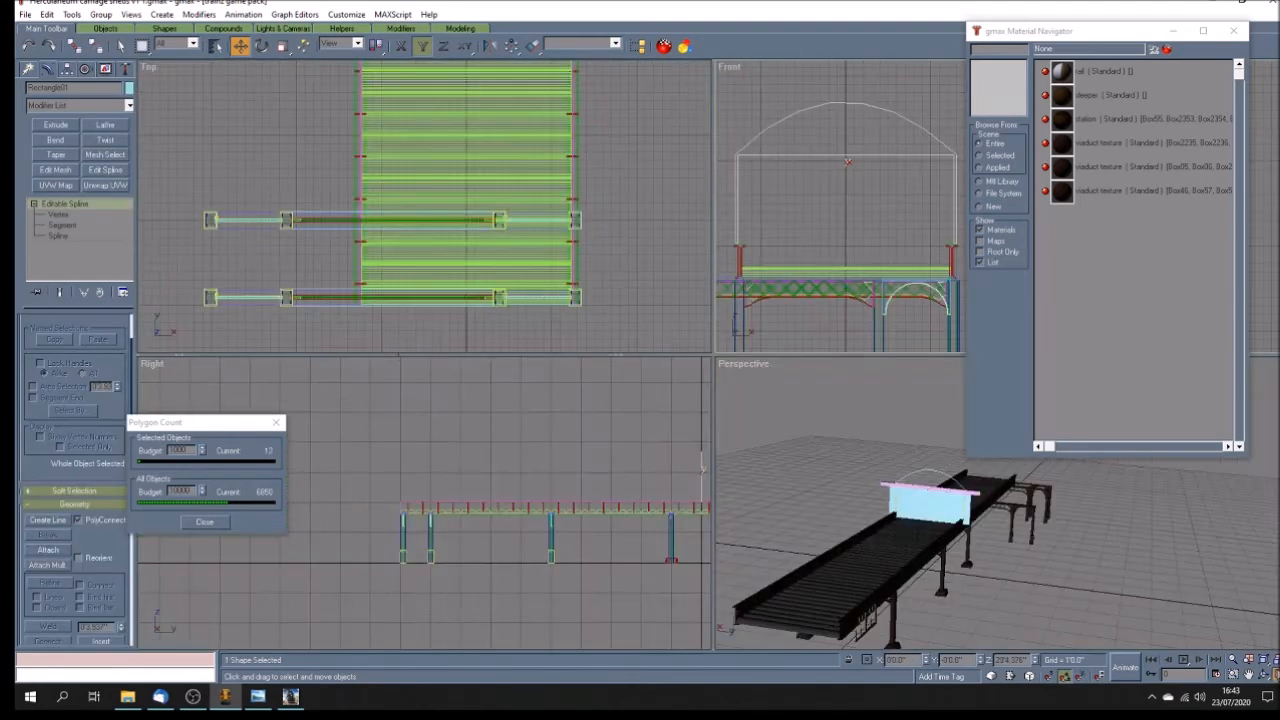
{"action": "left_click", "coordinate": [1249, 675]}
{"action": "left_click_drag", "start_coordinate": [940, 547], "coordinate": [917, 541]}
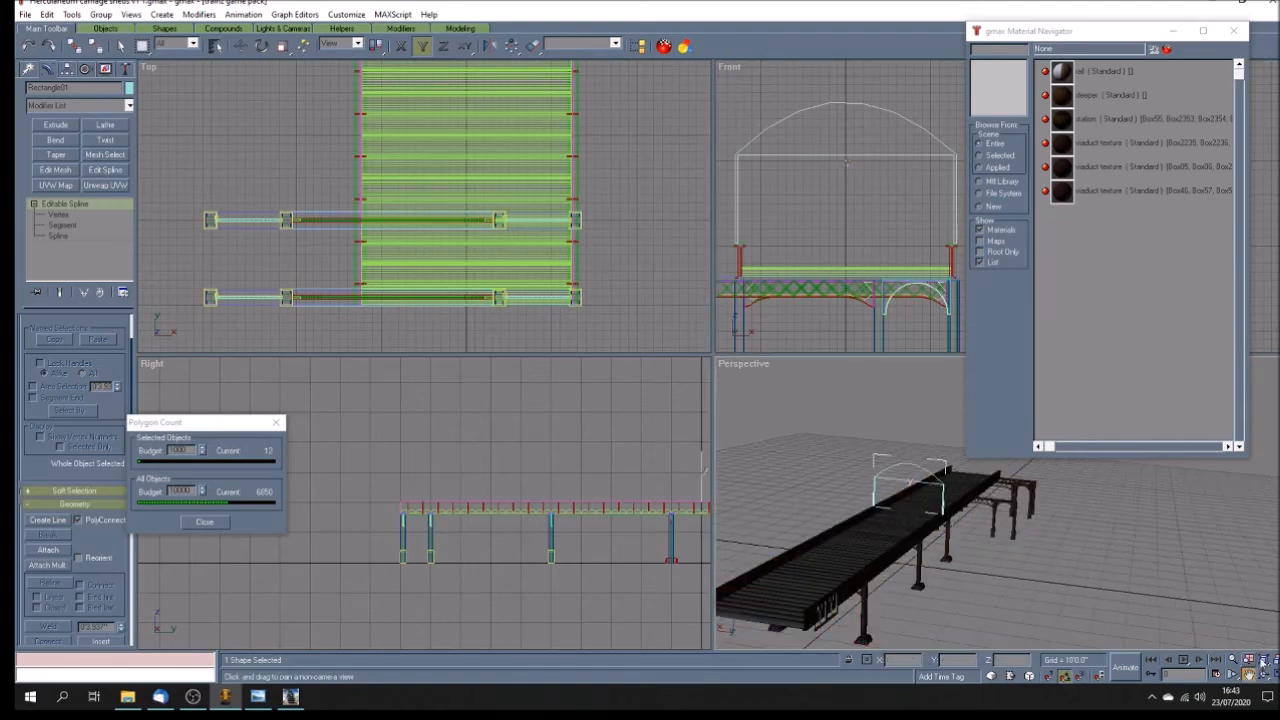
{"action": "left_click", "coordinate": [1263, 675]}
{"action": "mouse_move", "coordinate": [616, 395]}
{"action": "left_mouse_down"}
{"action": "mouse_move", "coordinate": [654, 426]}
{"action": "mouse_move", "coordinate": [612, 412]}
{"action": "left_mouse_up"}
{"action": "scroll", "coordinate": [680, 411], "scroll_direction": "down", "scroll_amount": 3}
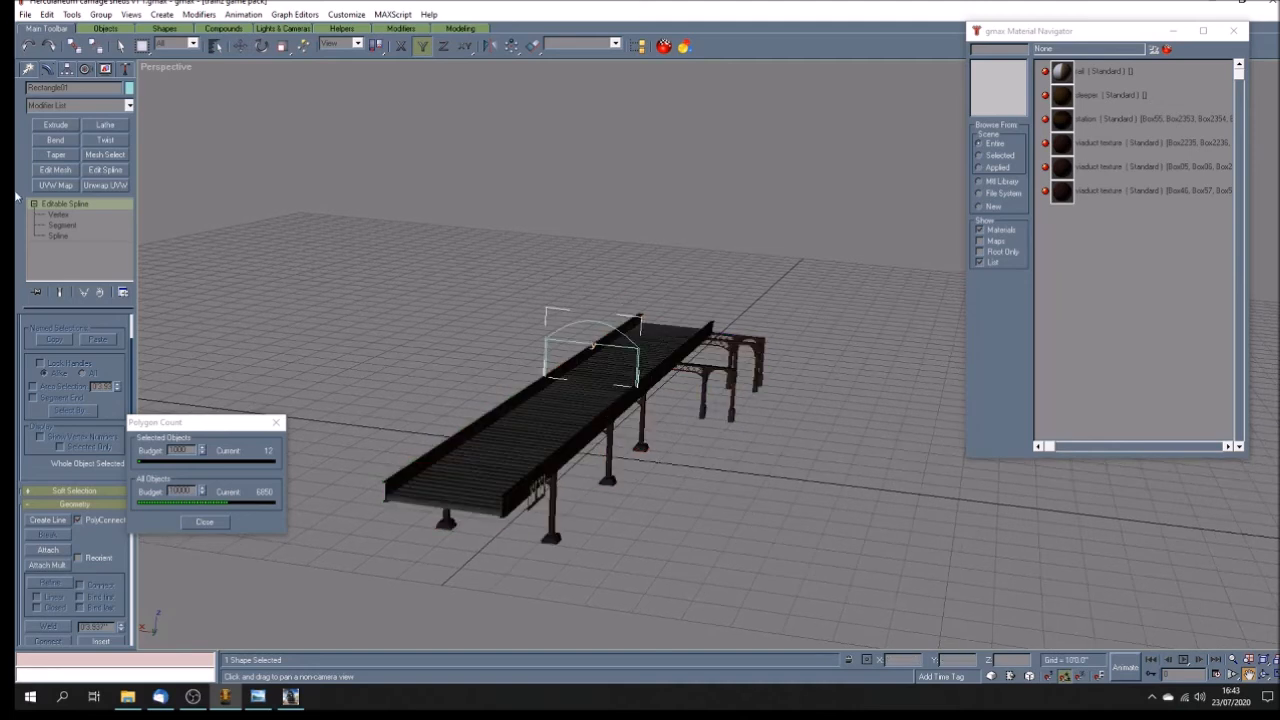
{"action": "left_click", "coordinate": [53, 128]}
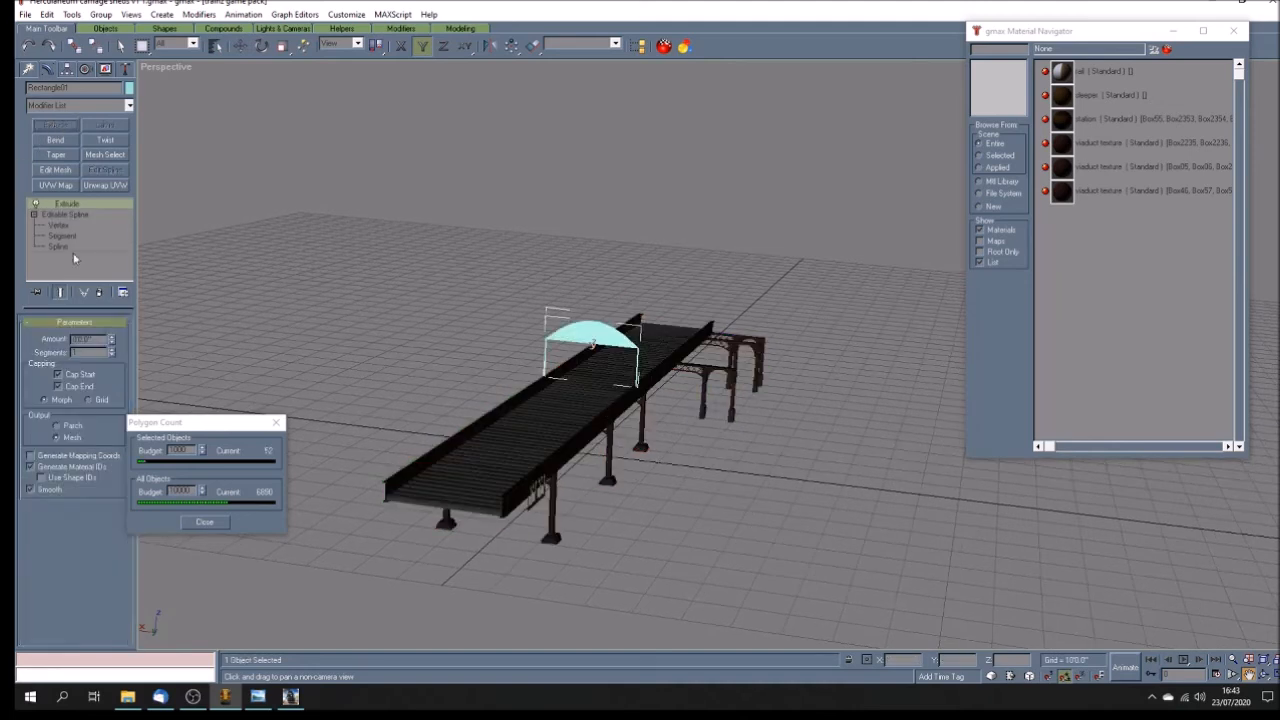
{"action": "double_click", "coordinate": [77, 340]}
{"action": "key", "text": "Return"}
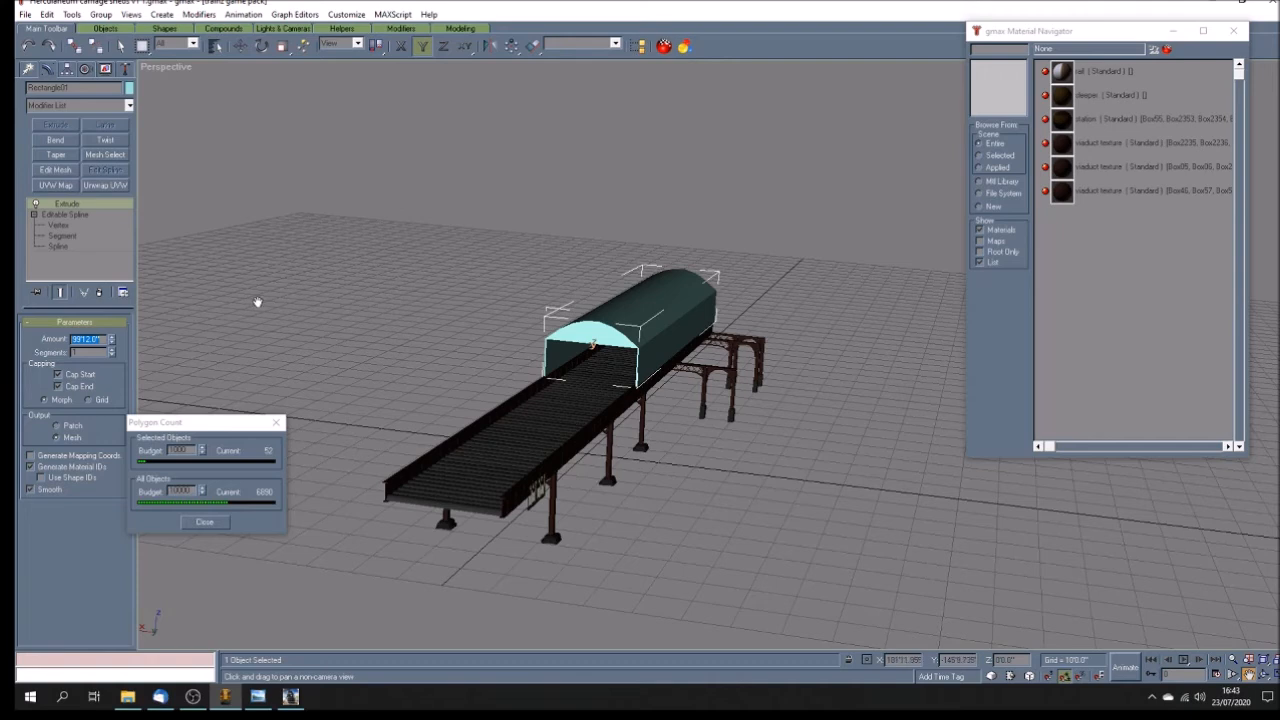
Step: Study the Herculaneum Dock reference photos, return to gmax, inspect the extruded shed from its side and deselect it
{"action": "left_click", "coordinate": [258, 696]}
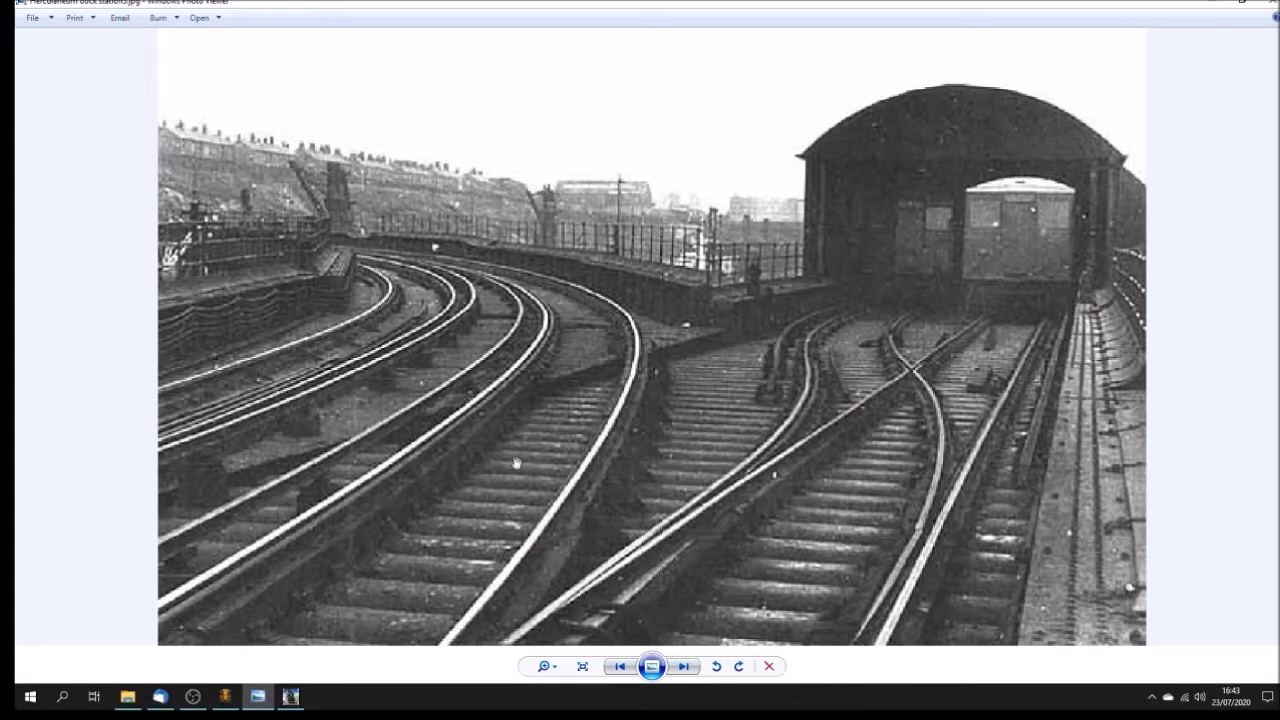
{"action": "key", "text": "Right"}
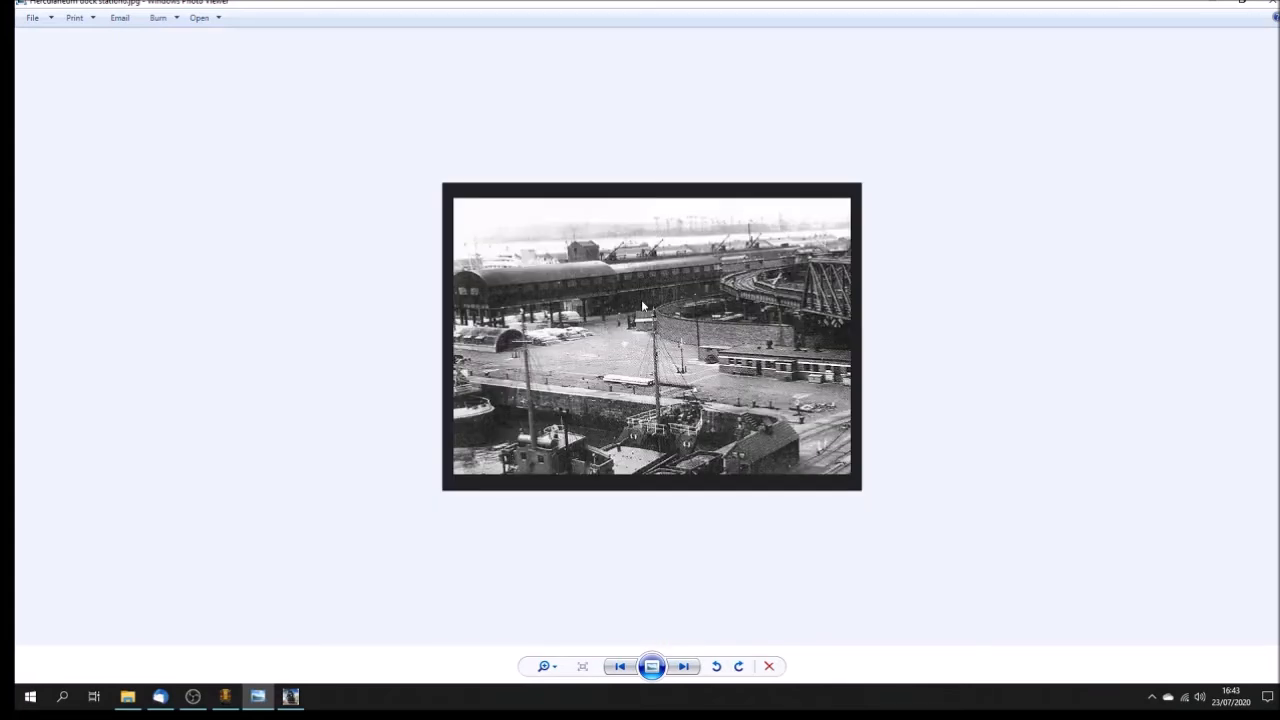
{"action": "scroll", "coordinate": [688, 271], "scroll_direction": "up", "scroll_amount": 2}
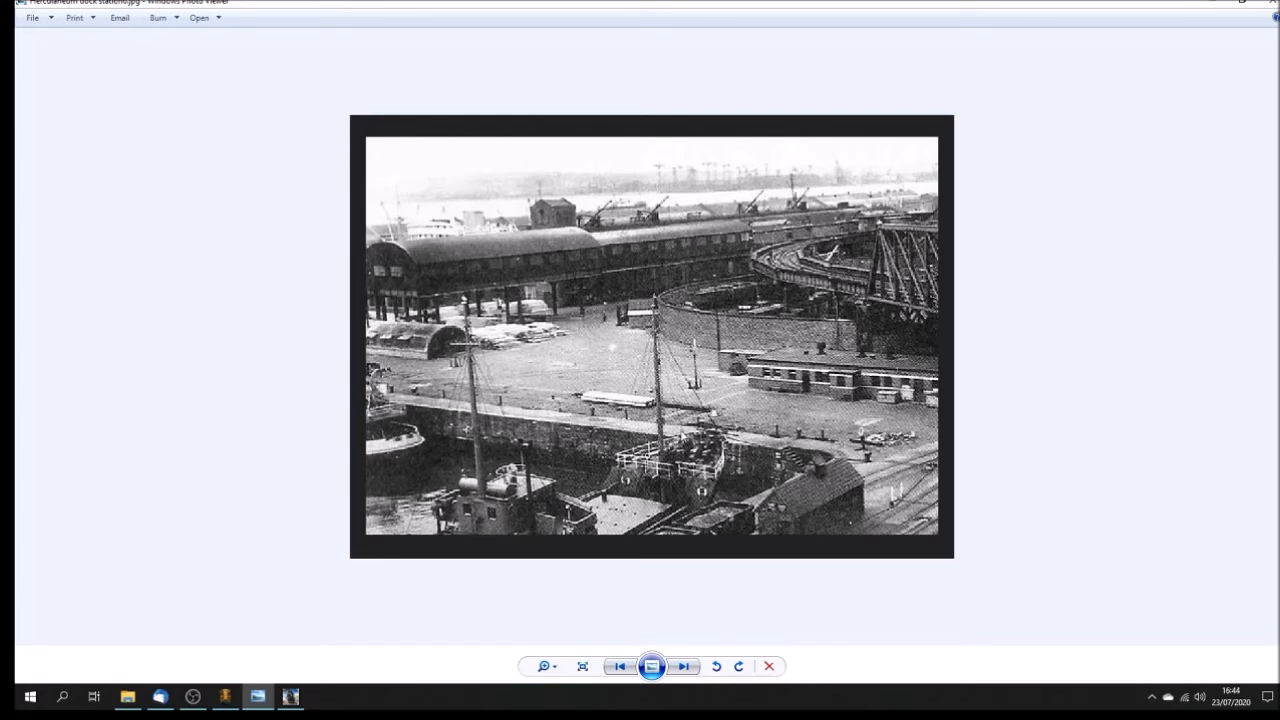
{"action": "left_click", "coordinate": [225, 696]}
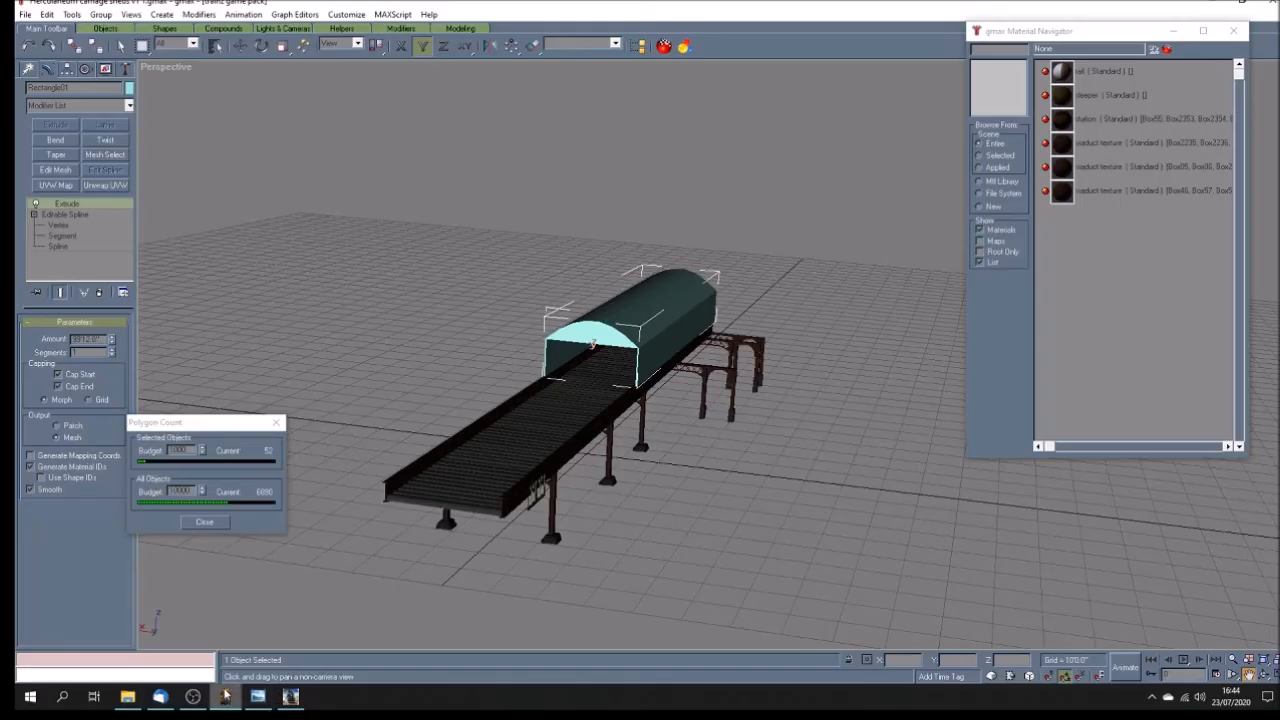
{"action": "left_click", "coordinate": [1272, 676]}
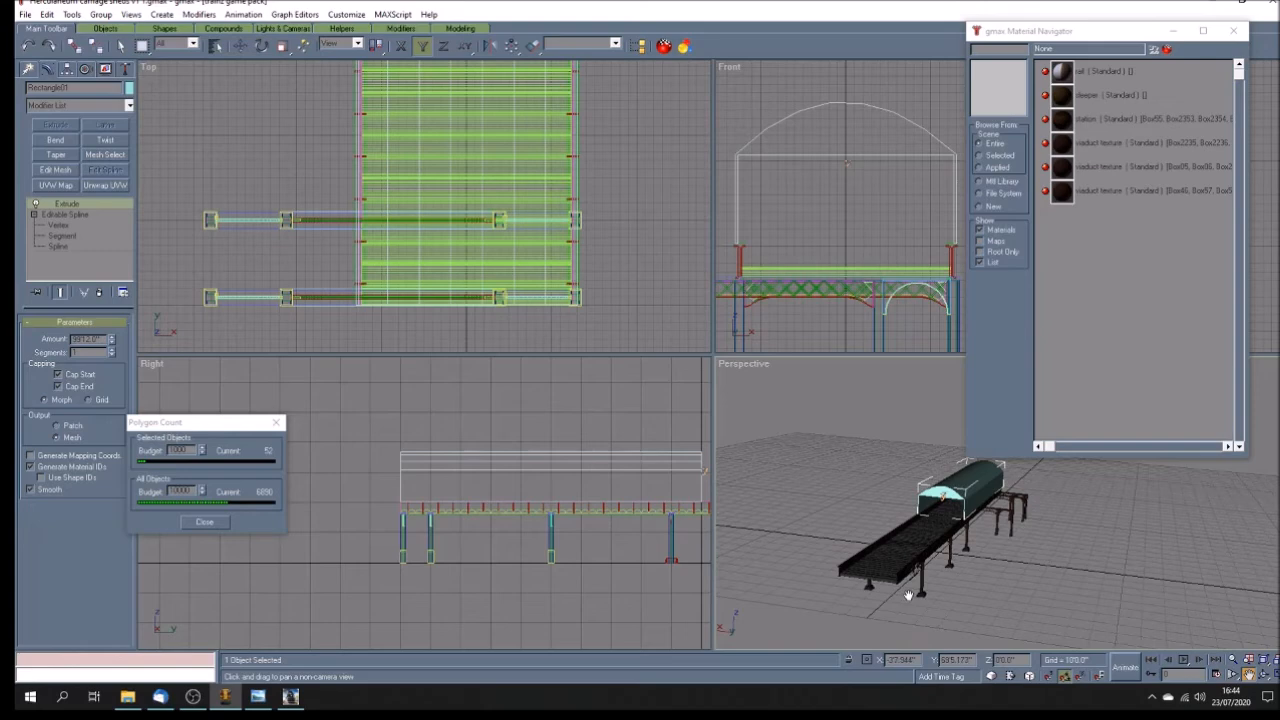
{"action": "left_click", "coordinate": [1263, 676]}
{"action": "mouse_move", "coordinate": [971, 551]}
{"action": "left_mouse_down"}
{"action": "mouse_move", "coordinate": [1017, 548]}
{"action": "mouse_move", "coordinate": [999, 561]}
{"action": "left_mouse_up"}
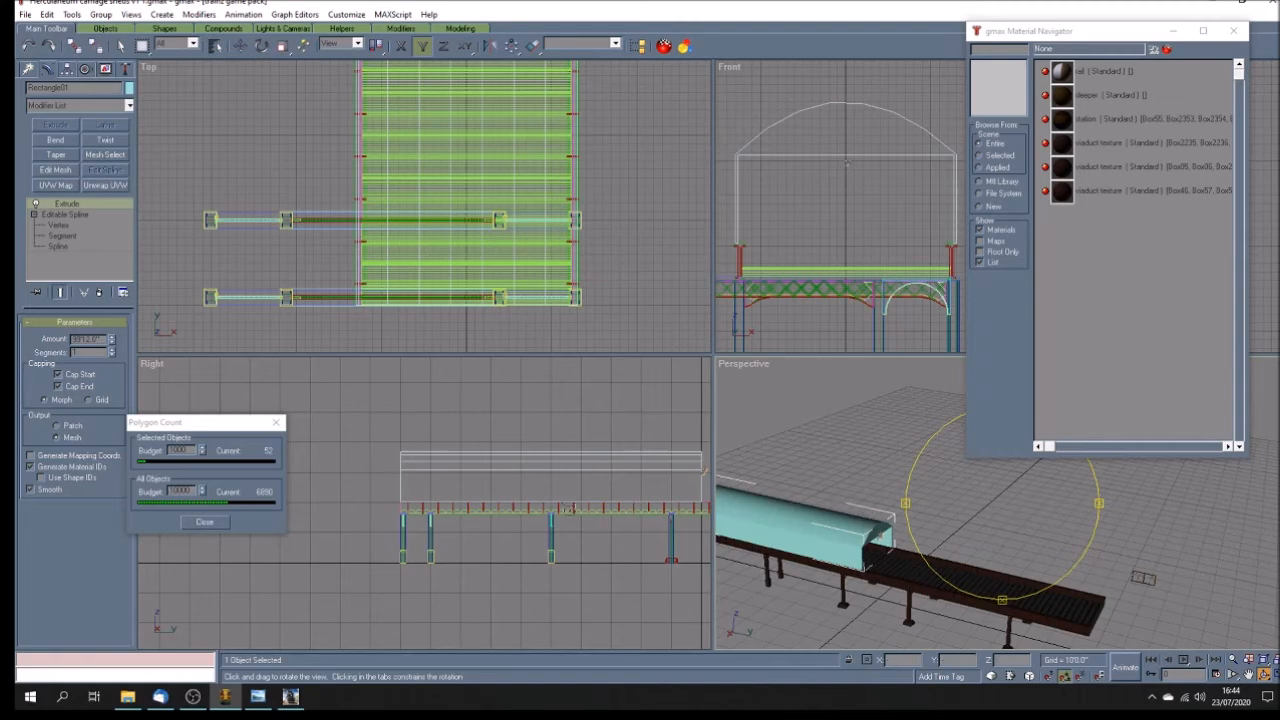
{"action": "left_click", "coordinate": [120, 46]}
{"action": "left_click", "coordinate": [432, 401]}
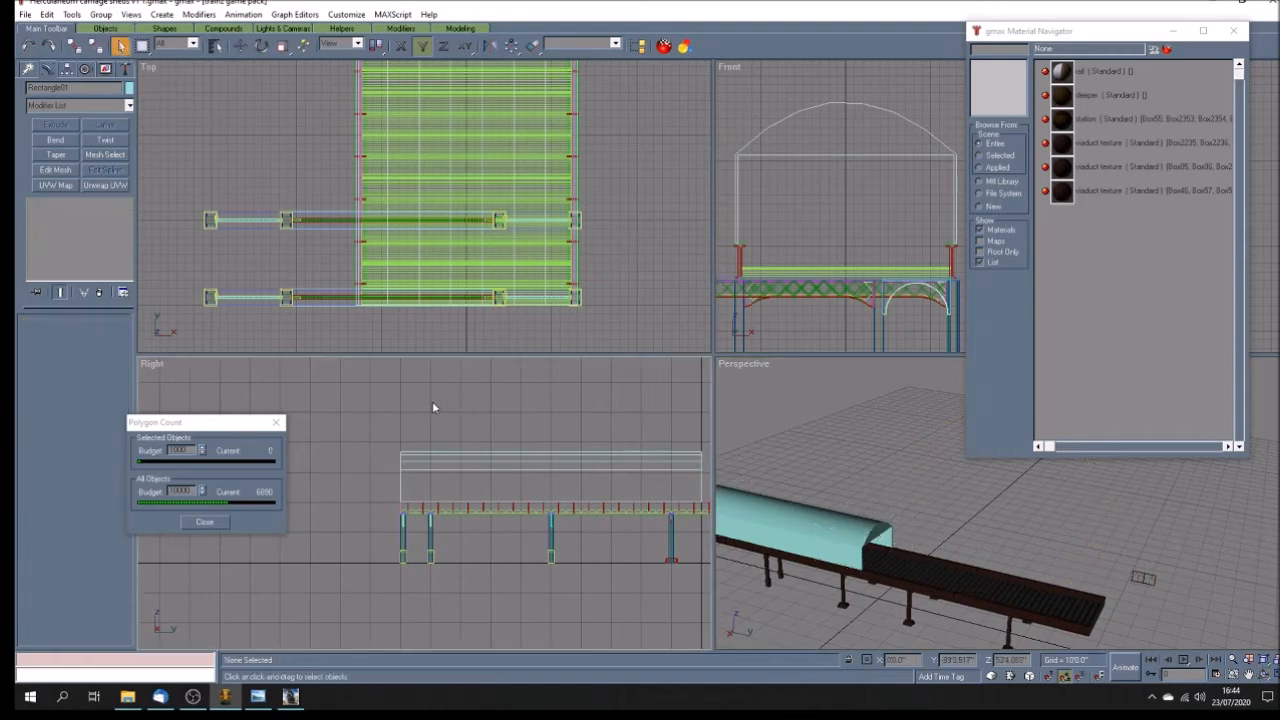
Step: Move the detached window group horizontally onto the shed's side wall near its end in the right view, then deselect it
{"action": "scroll", "coordinate": [432, 397], "scroll_direction": "down", "scroll_amount": 5}
{"action": "scroll", "coordinate": [658, 442], "scroll_direction": "up", "scroll_amount": 2}
{"action": "left_click", "coordinate": [645, 422]}
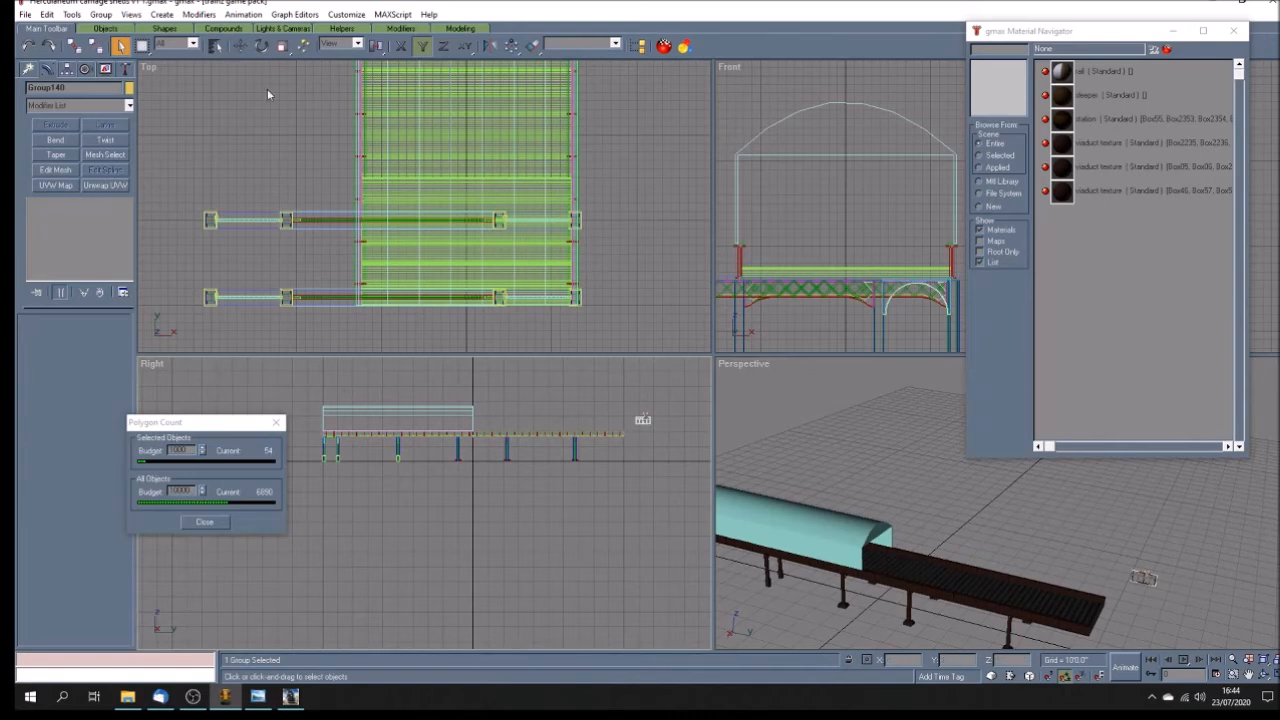
{"action": "left_click", "coordinate": [646, 429]}
{"action": "left_click", "coordinate": [643, 421]}
{"action": "key", "text": "w"}
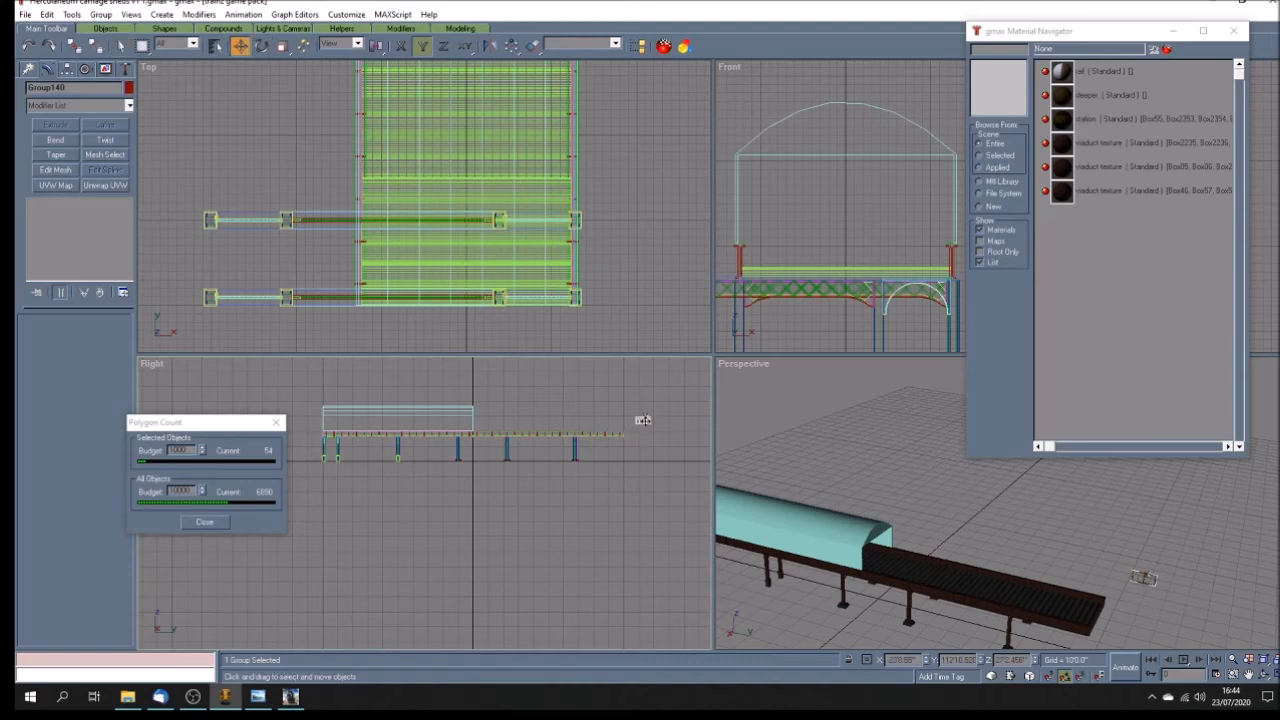
{"action": "key", "text": "F5"}
{"action": "left_click_drag", "start_coordinate": [643, 421], "coordinate": [462, 421]}
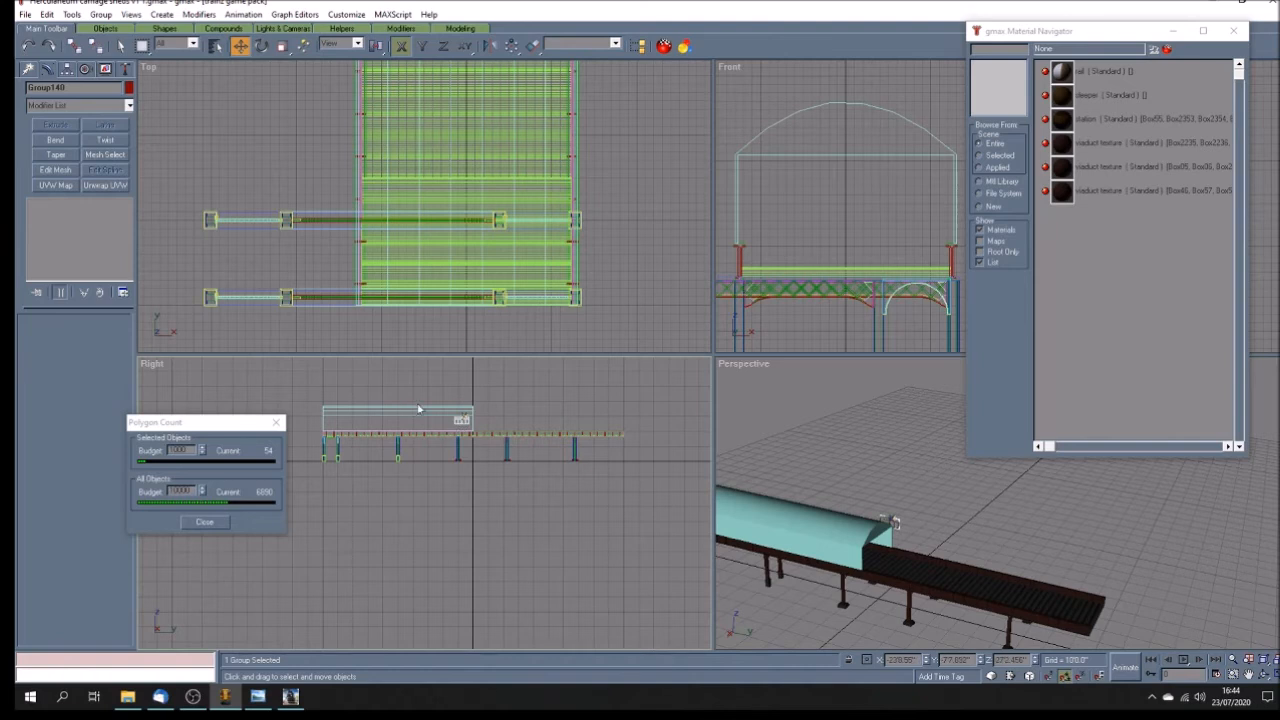
{"action": "scroll", "coordinate": [462, 421], "scroll_direction": "up", "scroll_amount": 3}
{"action": "scroll", "coordinate": [596, 463], "scroll_direction": "up", "scroll_amount": 2}
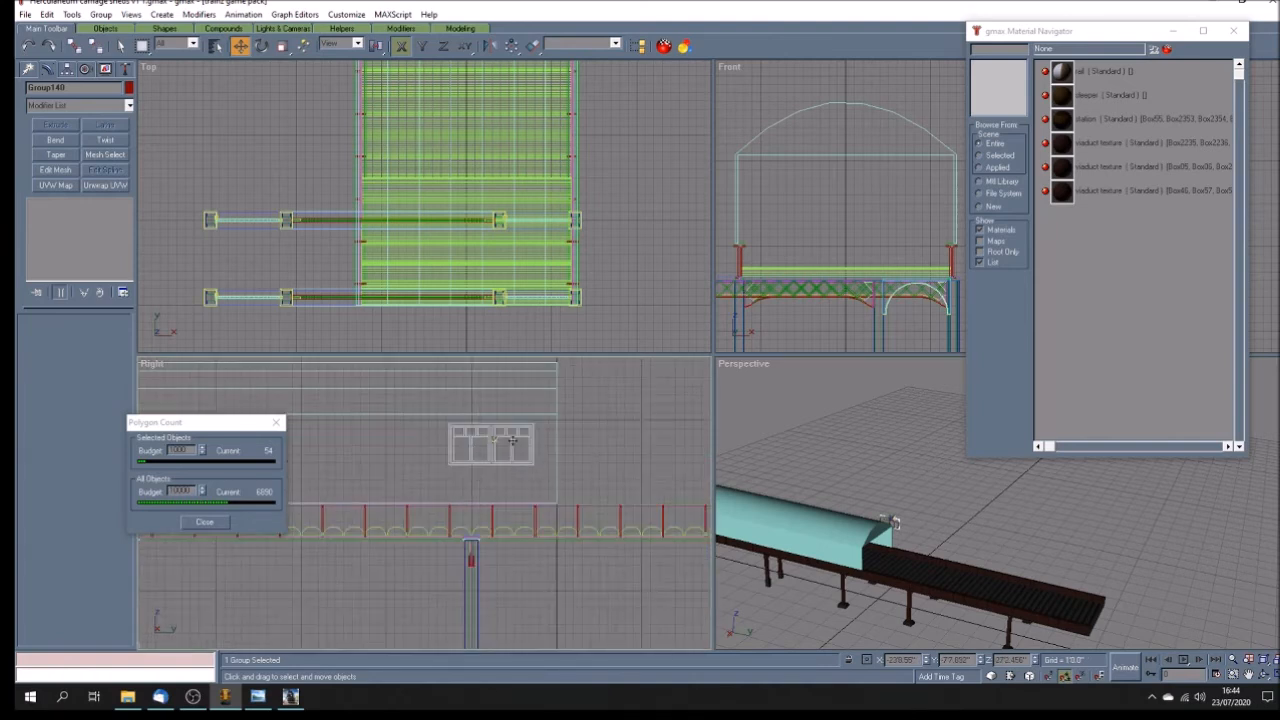
{"action": "left_click", "coordinate": [631, 447]}
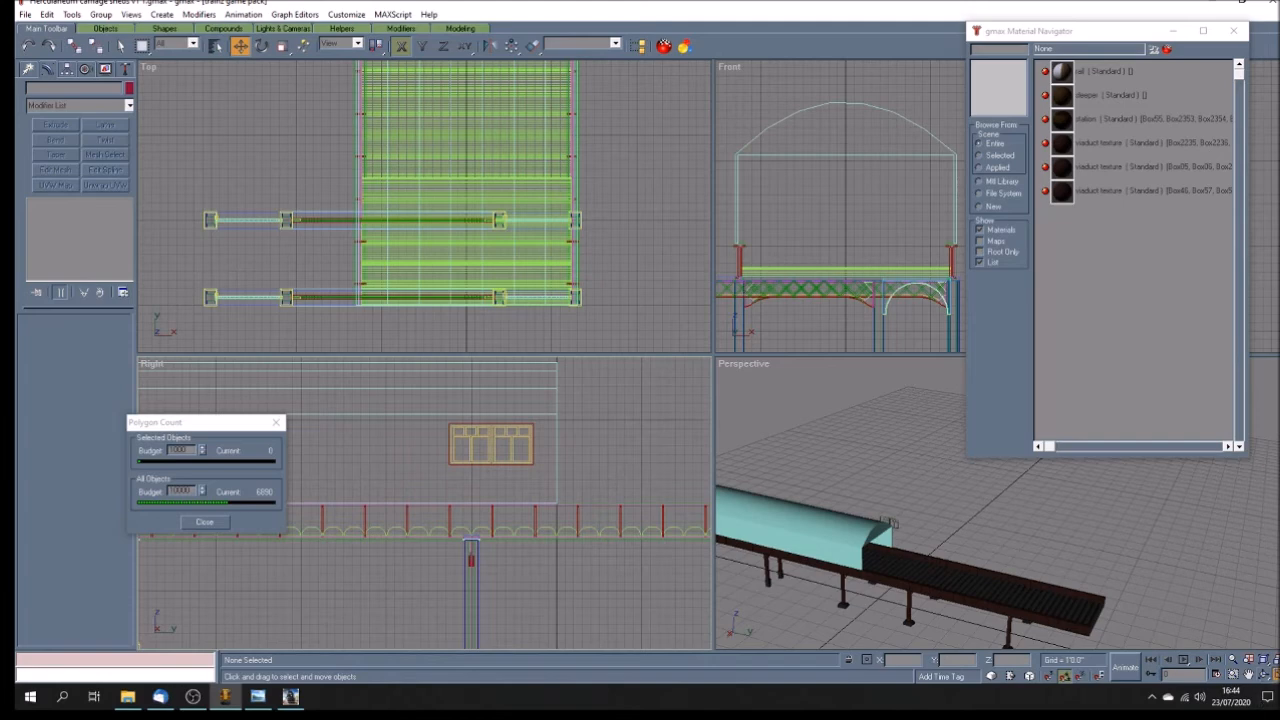
Step: Ungroup the double window on the shed's side wall in the enlarged right view, then deselect its parts
{"action": "left_click", "coordinate": [1263, 675]}
{"action": "left_click", "coordinate": [1248, 675]}
{"action": "left_click_drag", "start_coordinate": [680, 308], "coordinate": [589, 316]}
{"action": "scroll", "coordinate": [594, 306], "scroll_direction": "down", "scroll_amount": 1}
{"action": "left_click_drag", "start_coordinate": [672, 287], "coordinate": [598, 335]}
{"action": "scroll", "coordinate": [662, 332], "scroll_direction": "up", "scroll_amount": 1}
{"action": "scroll", "coordinate": [636, 311], "scroll_direction": "up", "scroll_amount": 5}
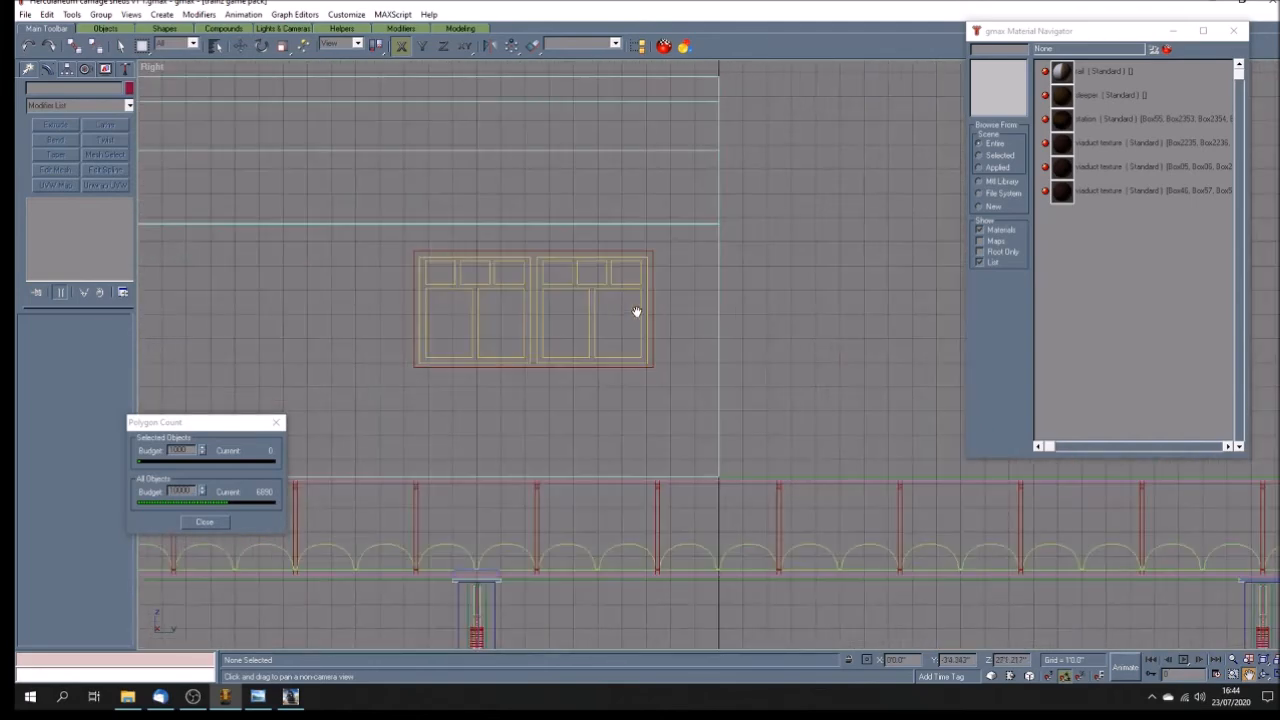
{"action": "scroll", "coordinate": [636, 311], "scroll_direction": "down", "scroll_amount": 3}
{"action": "left_click", "coordinate": [243, 46]}
{"action": "left_click", "coordinate": [243, 46]}
{"action": "left_click", "coordinate": [535, 367]}
{"action": "left_click", "coordinate": [100, 14]}
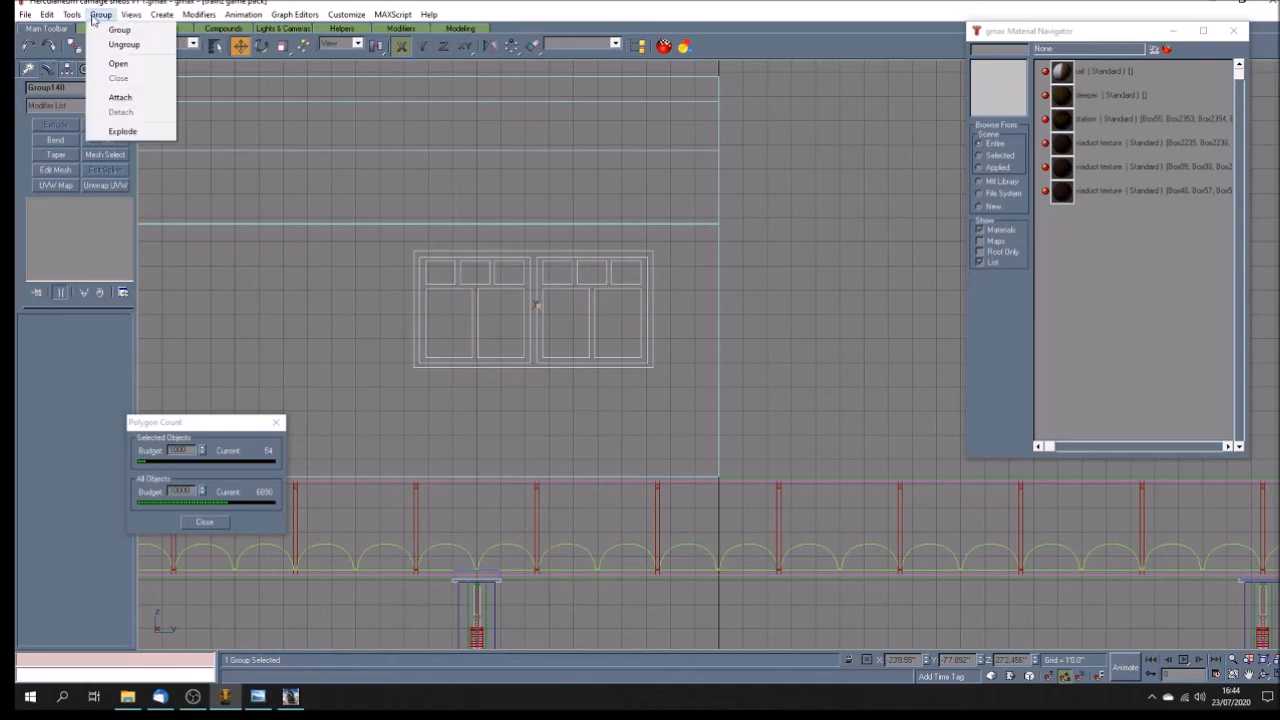
{"action": "left_click", "coordinate": [108, 40]}
{"action": "left_click", "coordinate": [644, 402]}
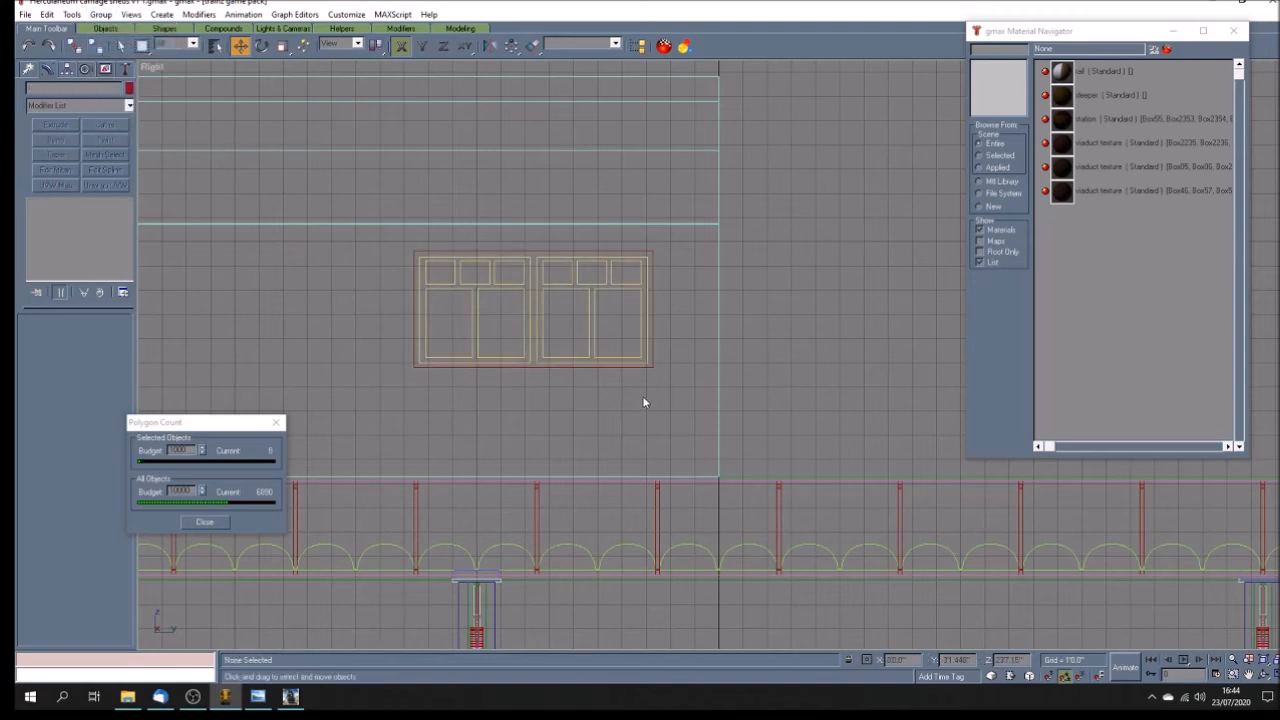
Step: Scale both inner window sashes non-uniformly to 80 percent of their width along the X axis
{"action": "left_click", "coordinate": [544, 350]}
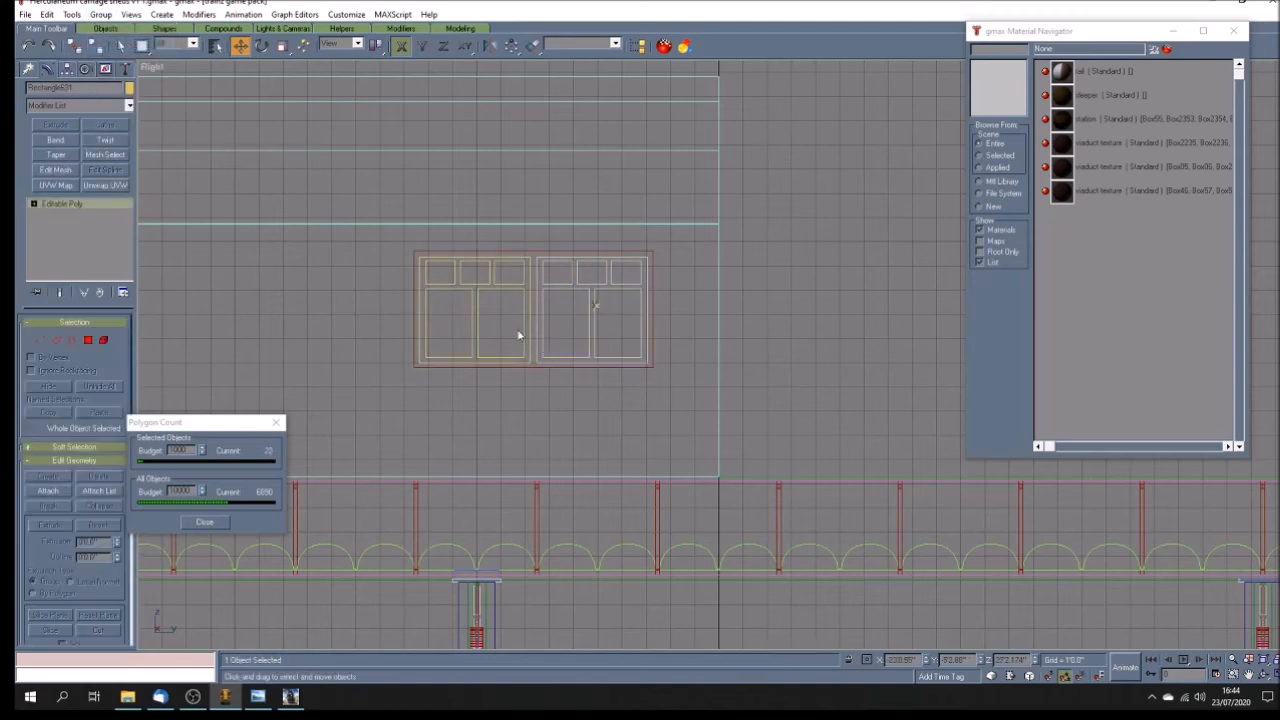
{"action": "left_click_drag", "start_coordinate": [281, 46], "coordinate": [284, 90]}
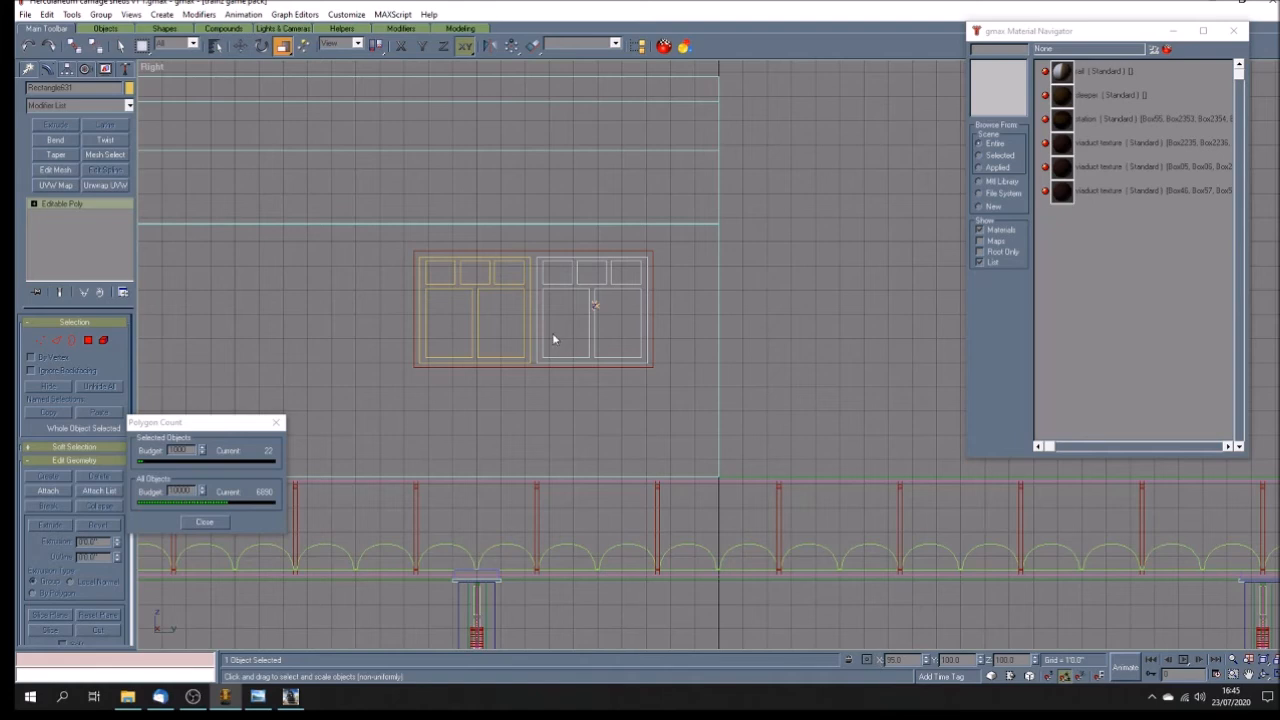
{"action": "left_click_drag", "start_coordinate": [590, 312], "coordinate": [595, 324]}
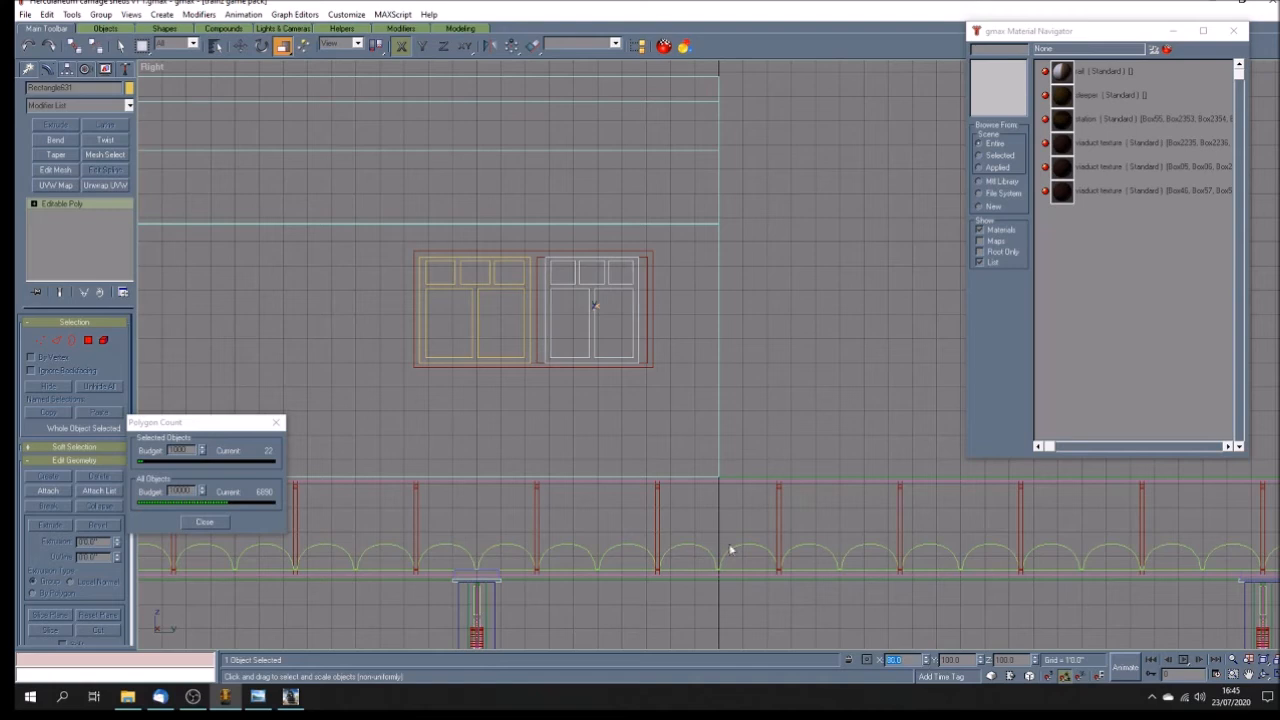
{"action": "left_click", "coordinate": [477, 339]}
{"action": "type", "text": "80"}
{"action": "key", "text": "Return"}
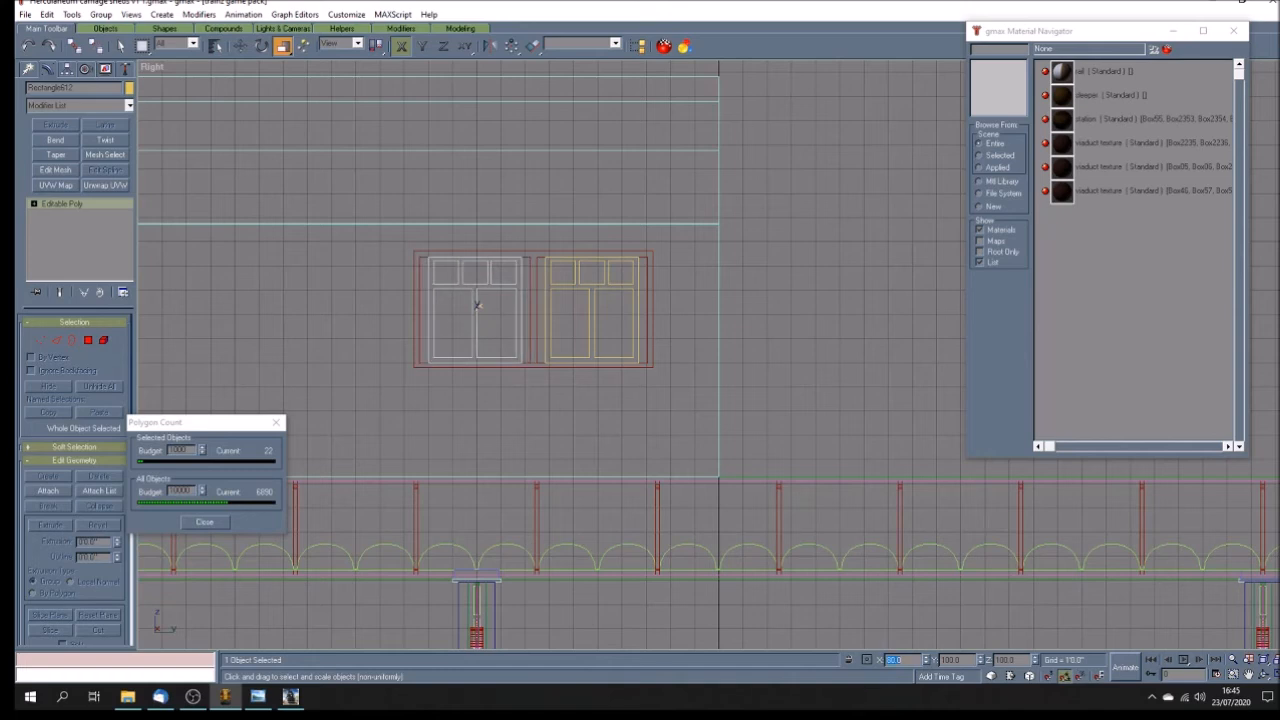
Step: Scale the surrounding outer window frame to 93 percent along the X axis, then deselect it
{"action": "left_click", "coordinate": [531, 366]}
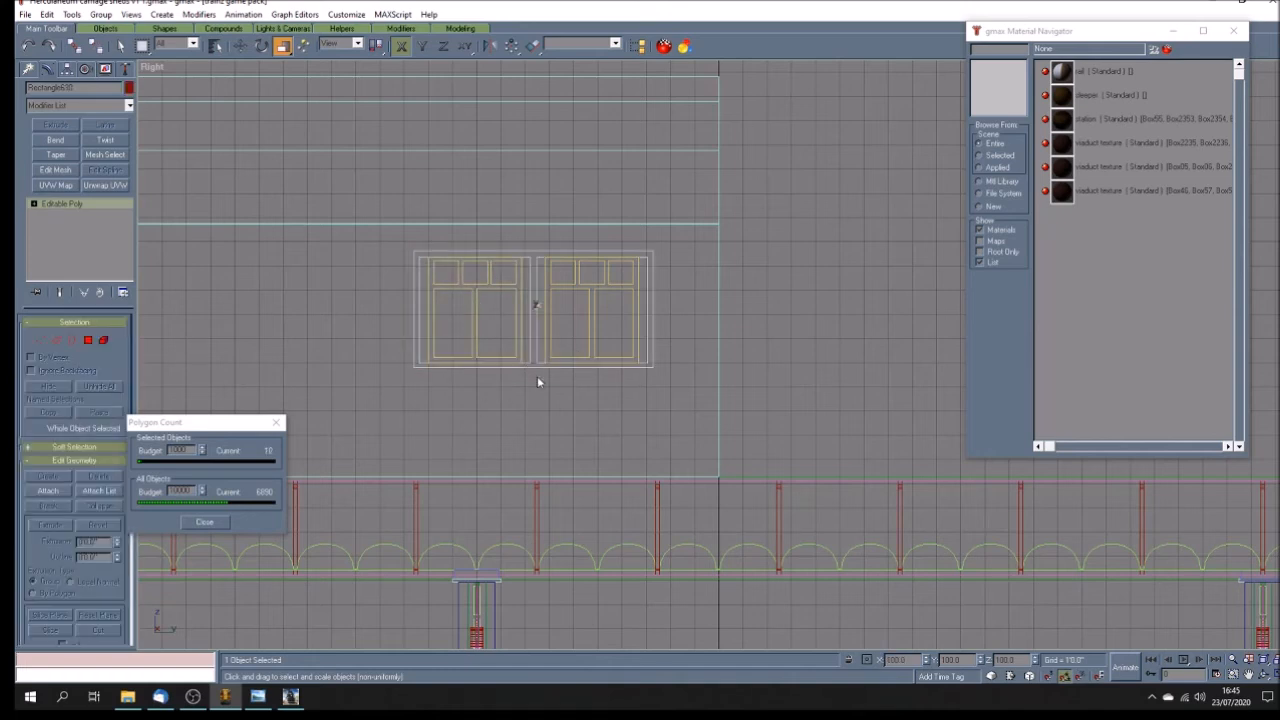
{"action": "left_click_drag", "start_coordinate": [529, 328], "coordinate": [529, 334]}
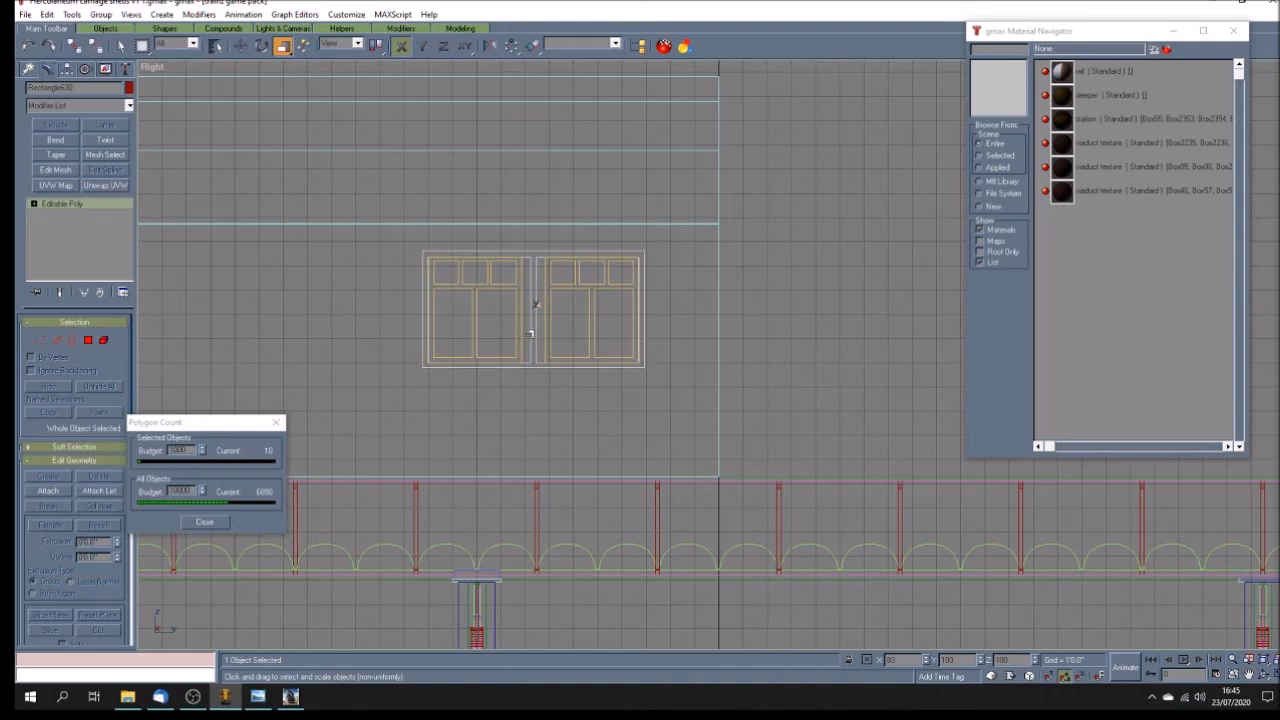
{"action": "left_click", "coordinate": [566, 409]}
Step: Move both window sashes horizontally inward until they sit against the frame's central mullion
{"action": "scroll", "coordinate": [528, 322], "scroll_direction": "up", "scroll_amount": 3}
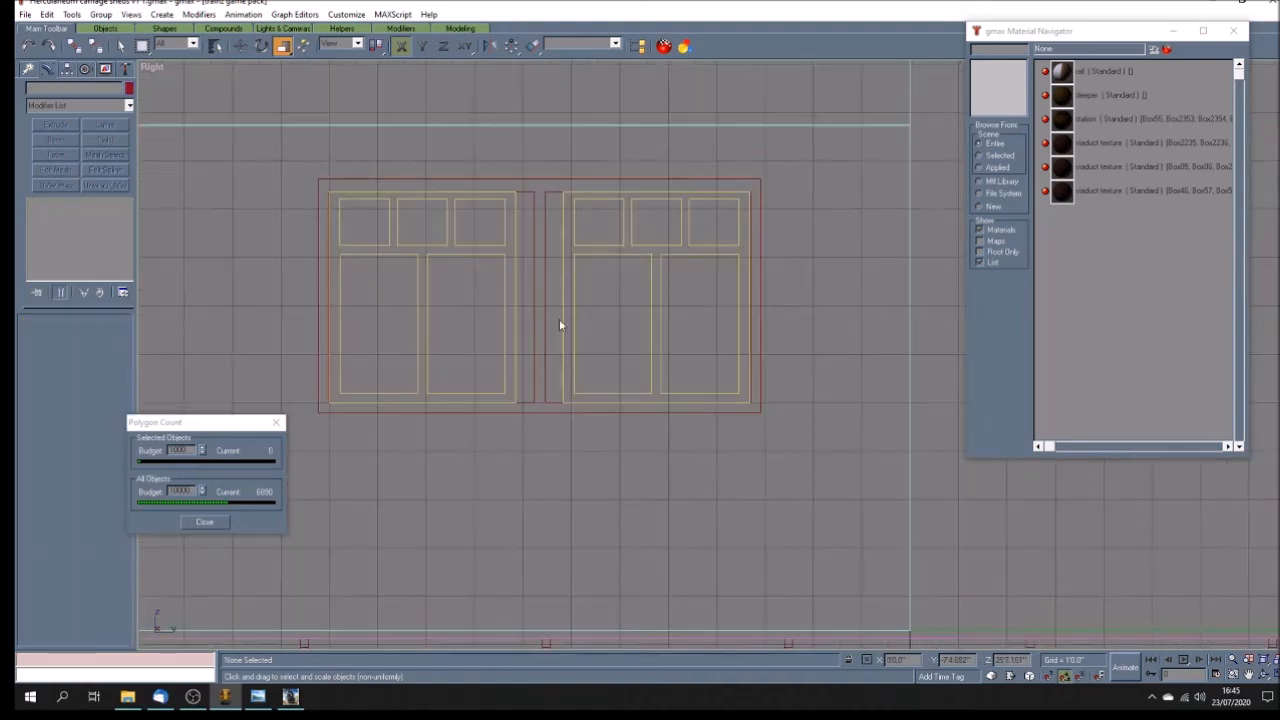
{"action": "left_click", "coordinate": [570, 318]}
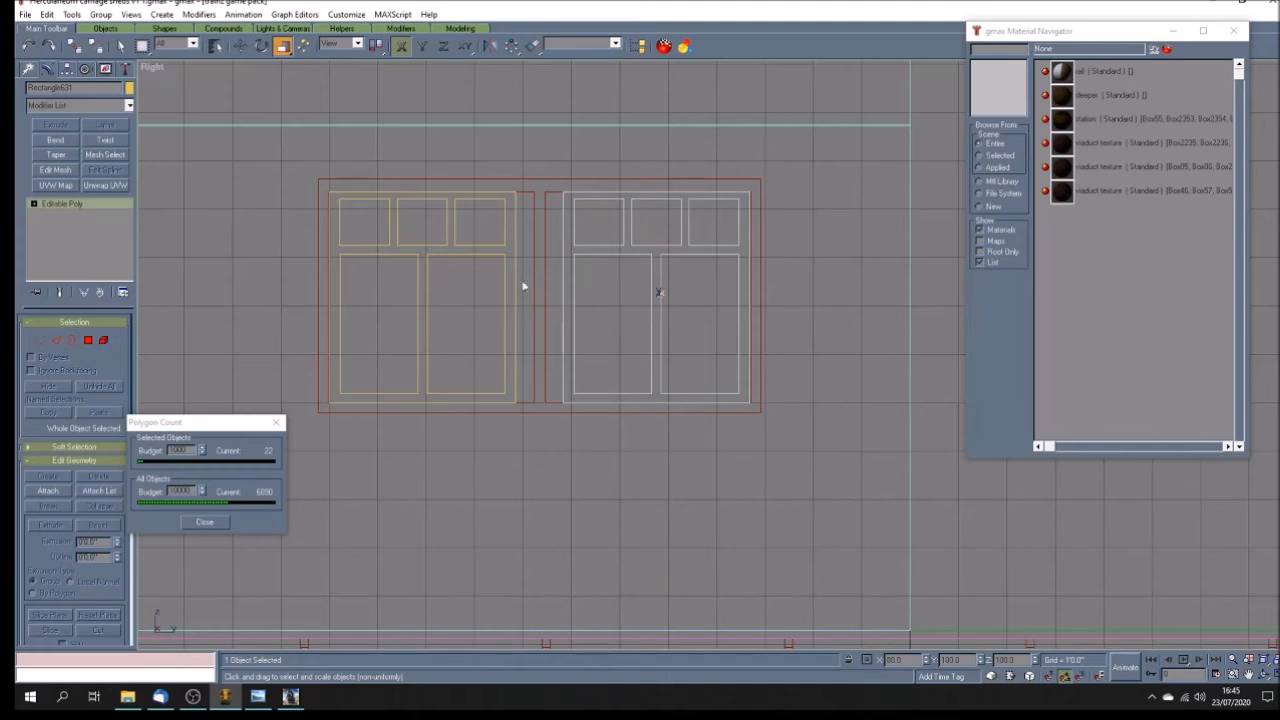
{"action": "left_click", "coordinate": [248, 46]}
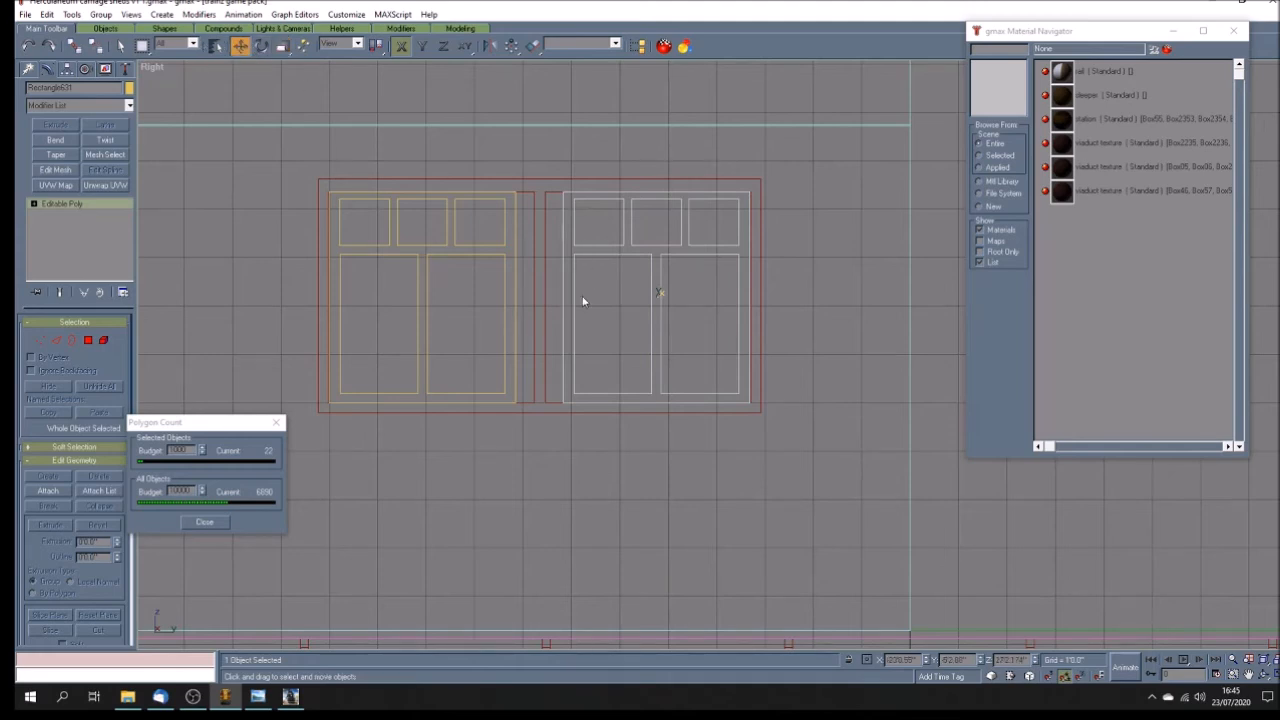
{"action": "left_click_drag", "start_coordinate": [571, 294], "coordinate": [533, 307]}
Step: Scale the outer window frame narrower in the right view so it fits closely around the two sashes
{"action": "left_click", "coordinate": [331, 232]}
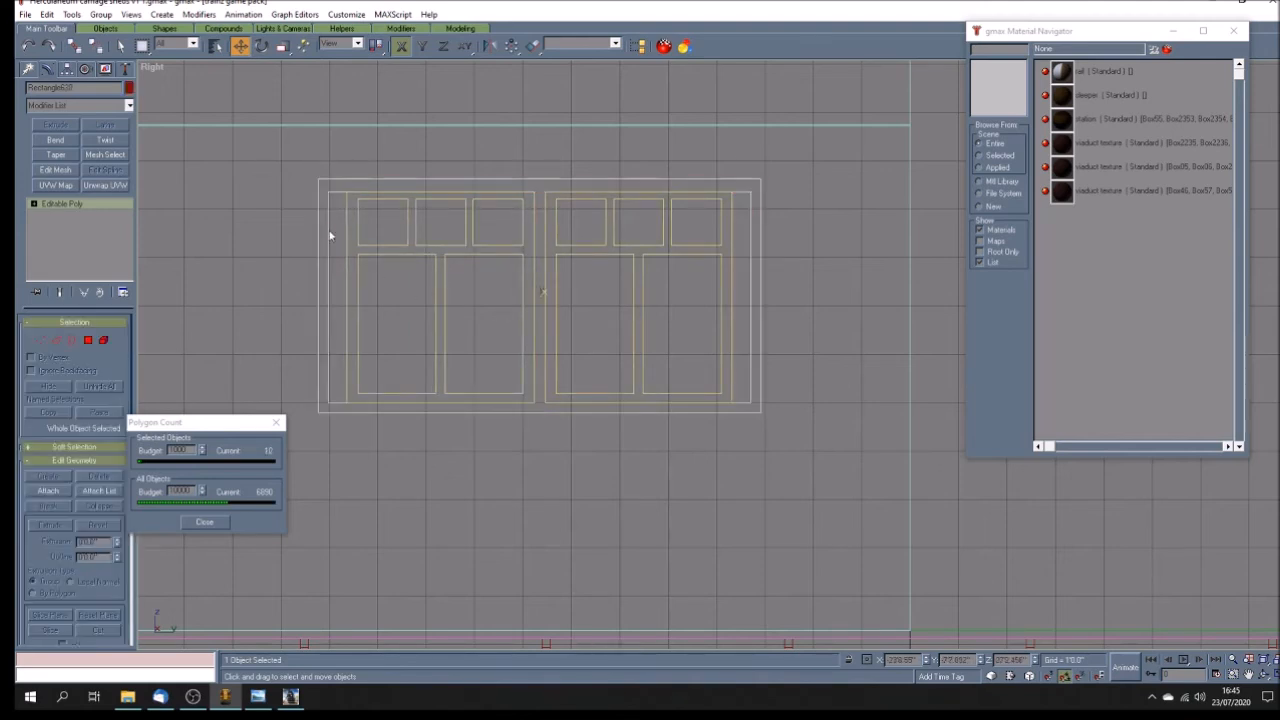
{"action": "left_click", "coordinate": [282, 47]}
{"action": "left_click_drag", "start_coordinate": [539, 182], "coordinate": [539, 188]}
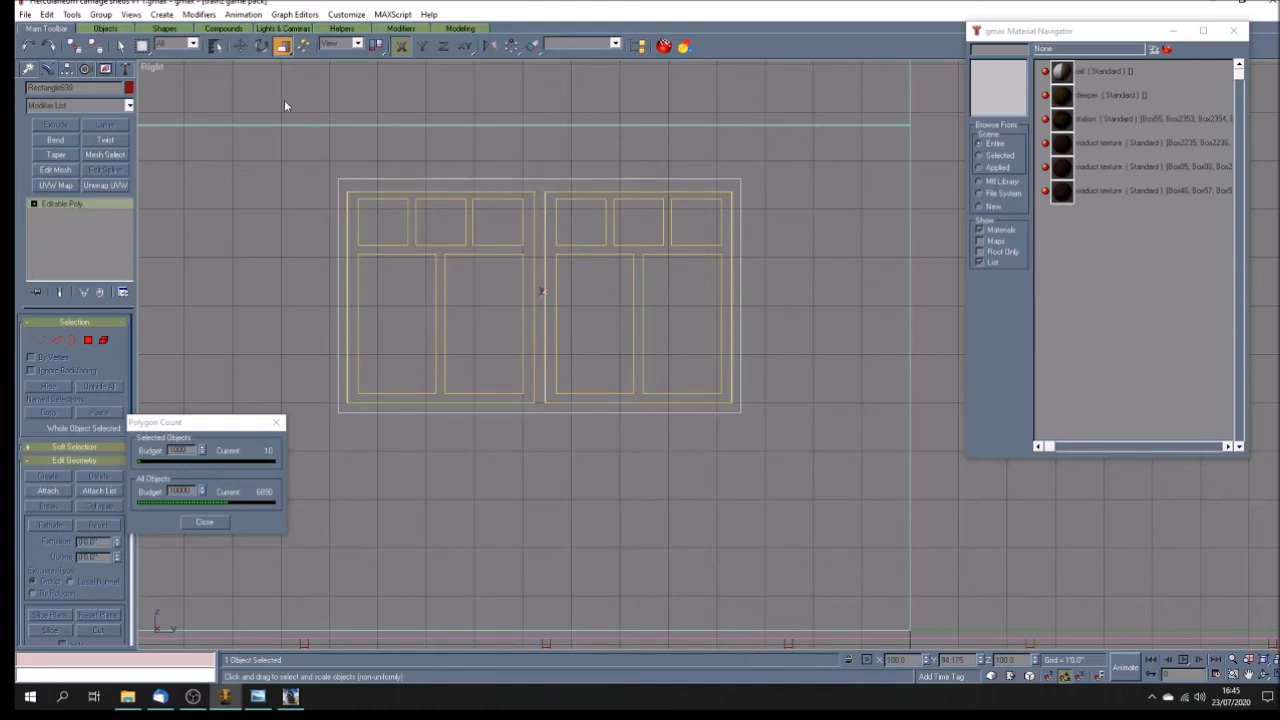
Step: Fine-tune the horizontal position of the two sashes so their edges line up with the frame, then deselect them
{"action": "left_click", "coordinate": [240, 46]}
{"action": "left_click", "coordinate": [528, 439]}
{"action": "scroll", "coordinate": [564, 327], "scroll_direction": "up", "scroll_amount": 10}
{"action": "left_click", "coordinate": [475, 331]}
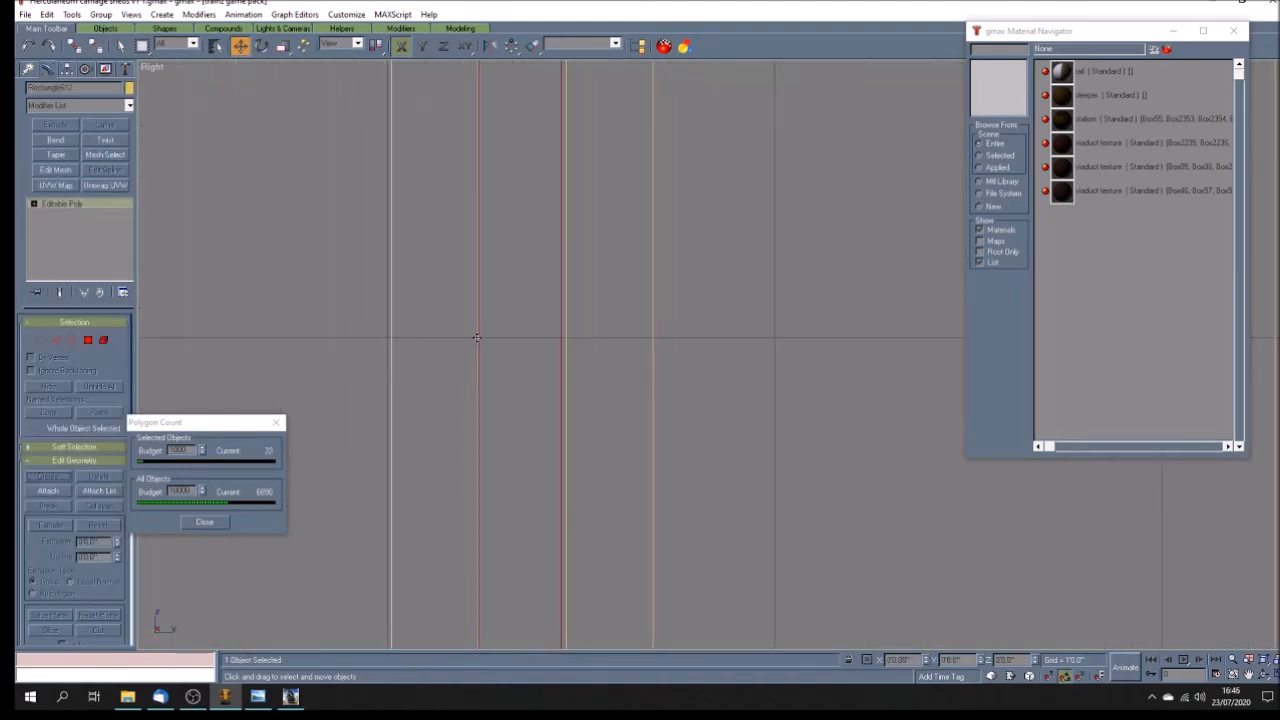
{"action": "left_click_drag", "start_coordinate": [476, 338], "coordinate": [561, 343]}
{"action": "scroll", "coordinate": [546, 332], "scroll_direction": "down", "scroll_amount": 6}
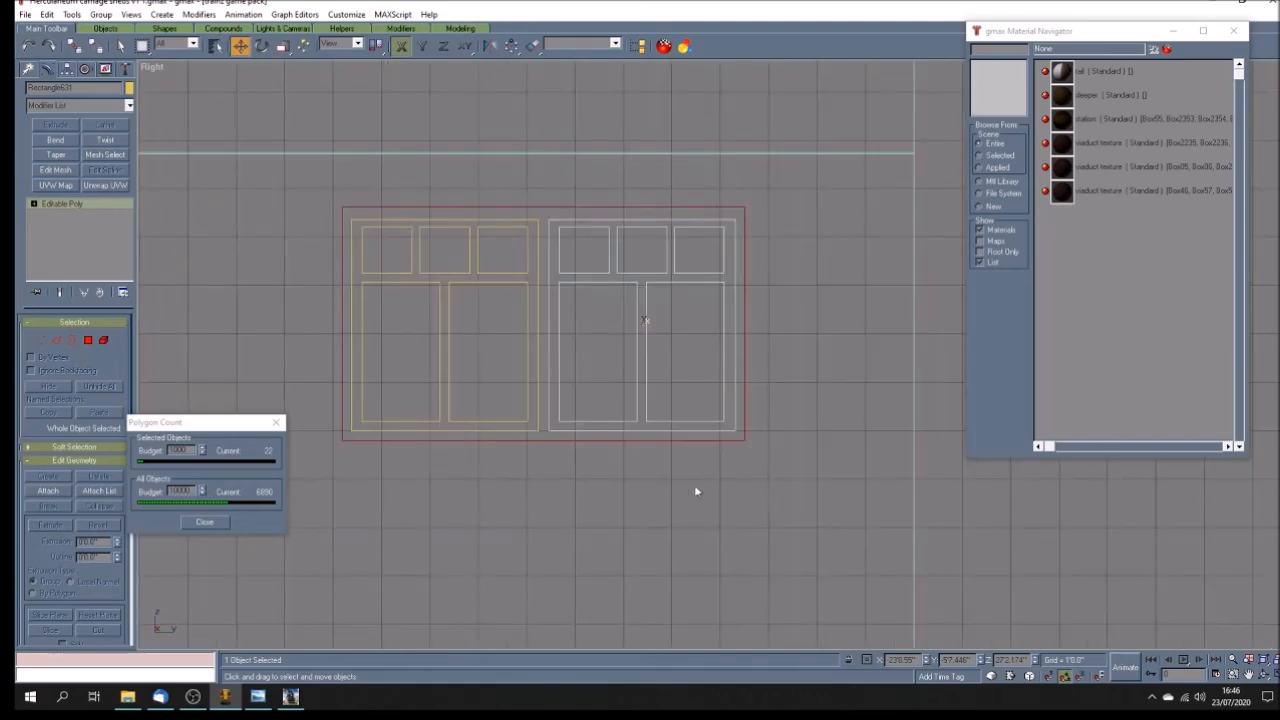
{"action": "left_click", "coordinate": [650, 485]}
Step: Group the two sashes and the outer frame into one window object, keeping the default group name
{"action": "scroll", "coordinate": [653, 470], "scroll_direction": "down", "scroll_amount": 8}
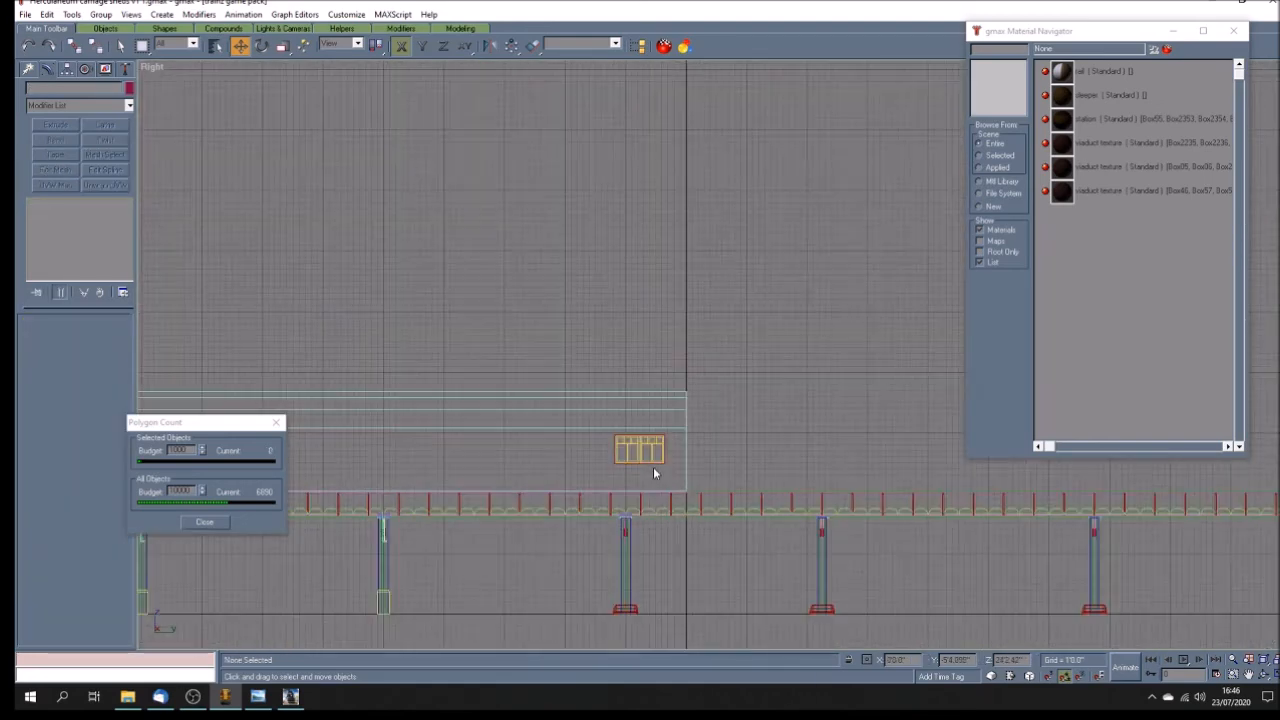
{"action": "scroll", "coordinate": [549, 466], "scroll_direction": "up", "scroll_amount": 6}
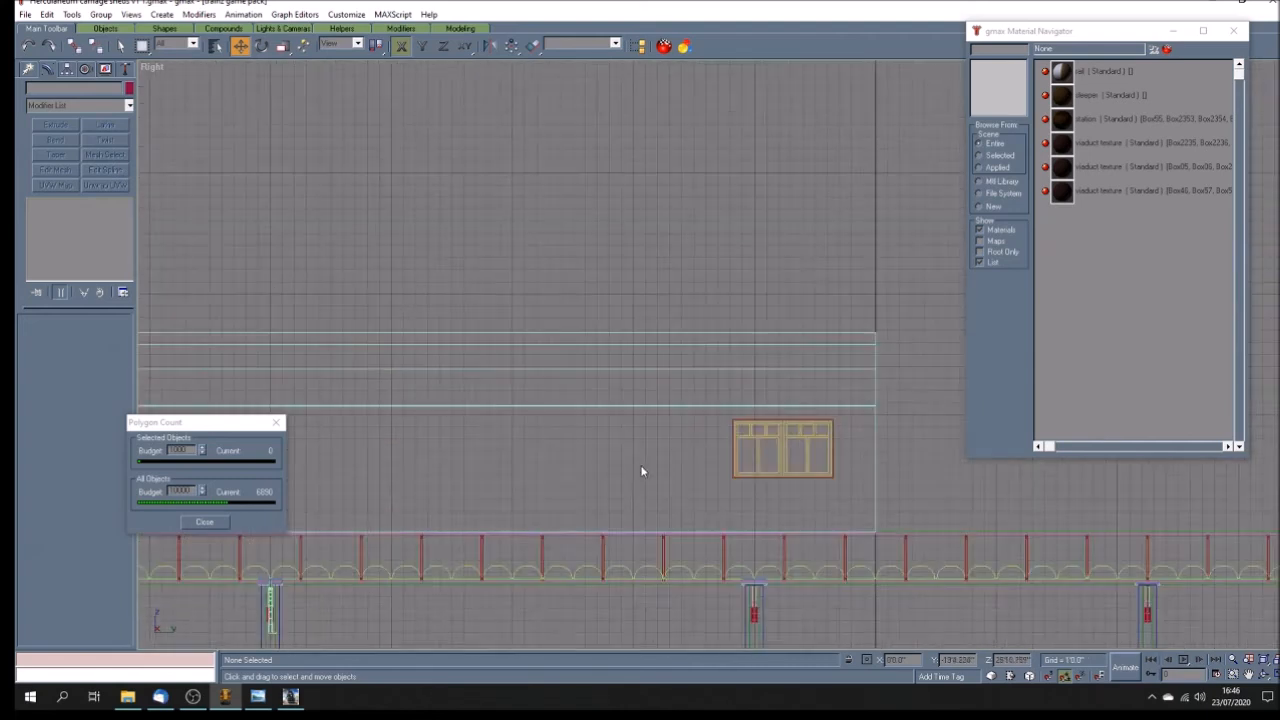
{"action": "left_click_drag", "start_coordinate": [723, 412], "coordinate": [848, 500]}
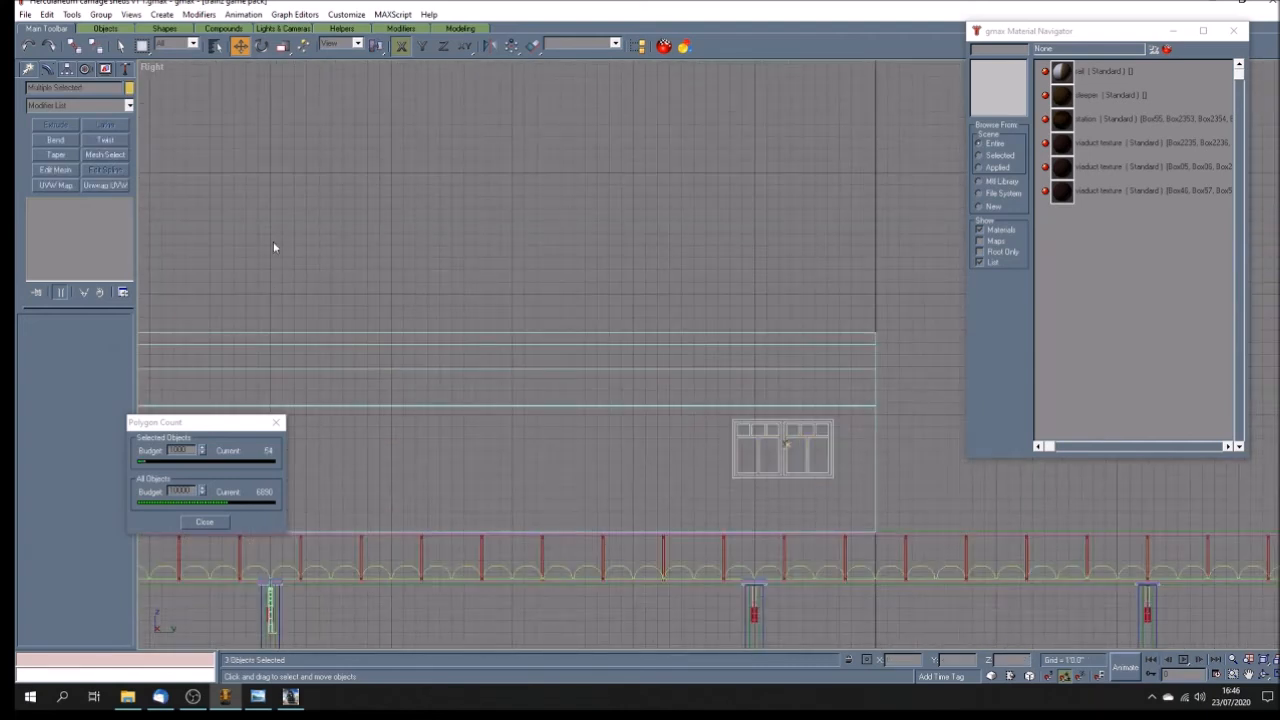
{"action": "left_click", "coordinate": [100, 14]}
{"action": "left_click", "coordinate": [112, 29]}
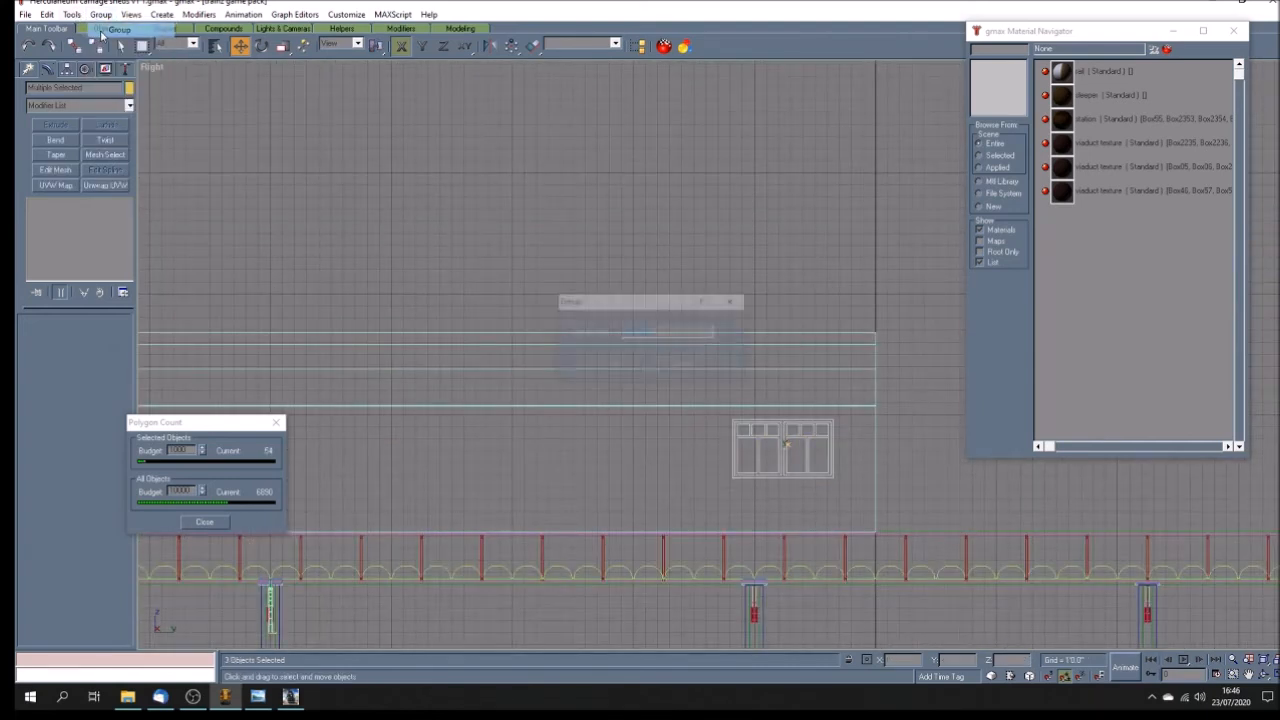
{"action": "left_click", "coordinate": [618, 364]}
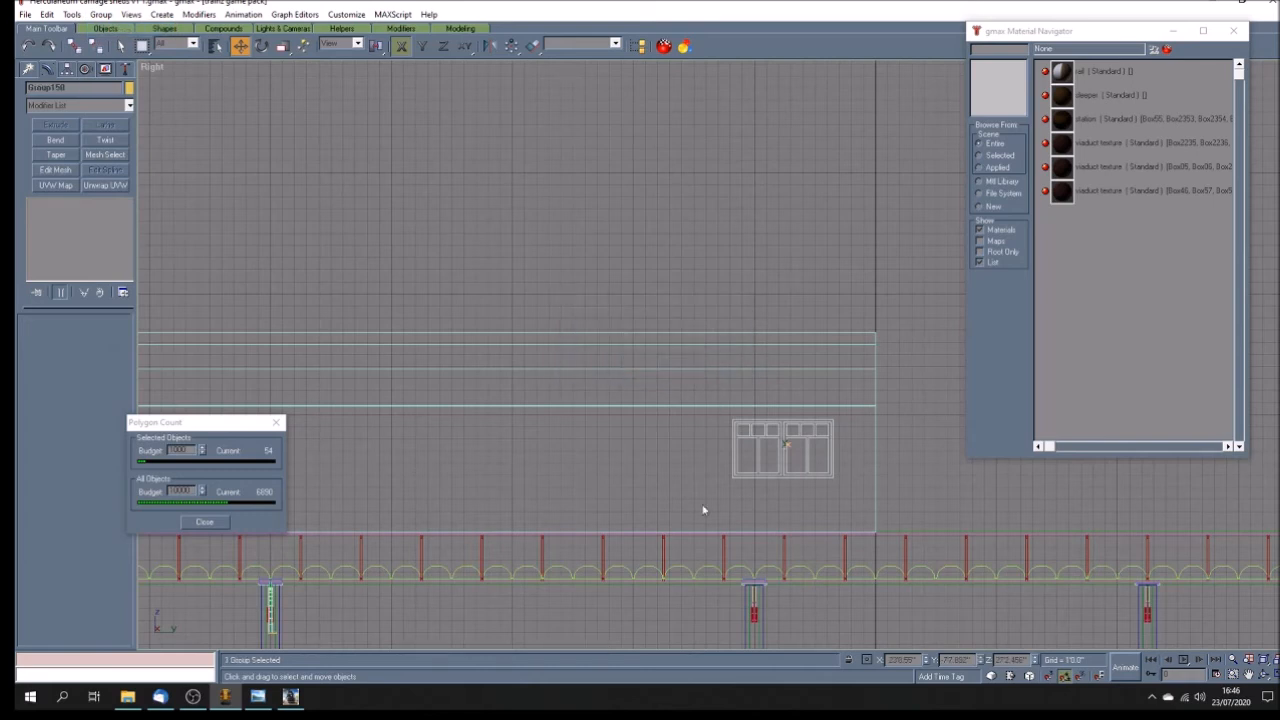
Step: Compare the window's size and placement on the shed with the Herculaneum dock reference photo
{"action": "left_click", "coordinate": [257, 696]}
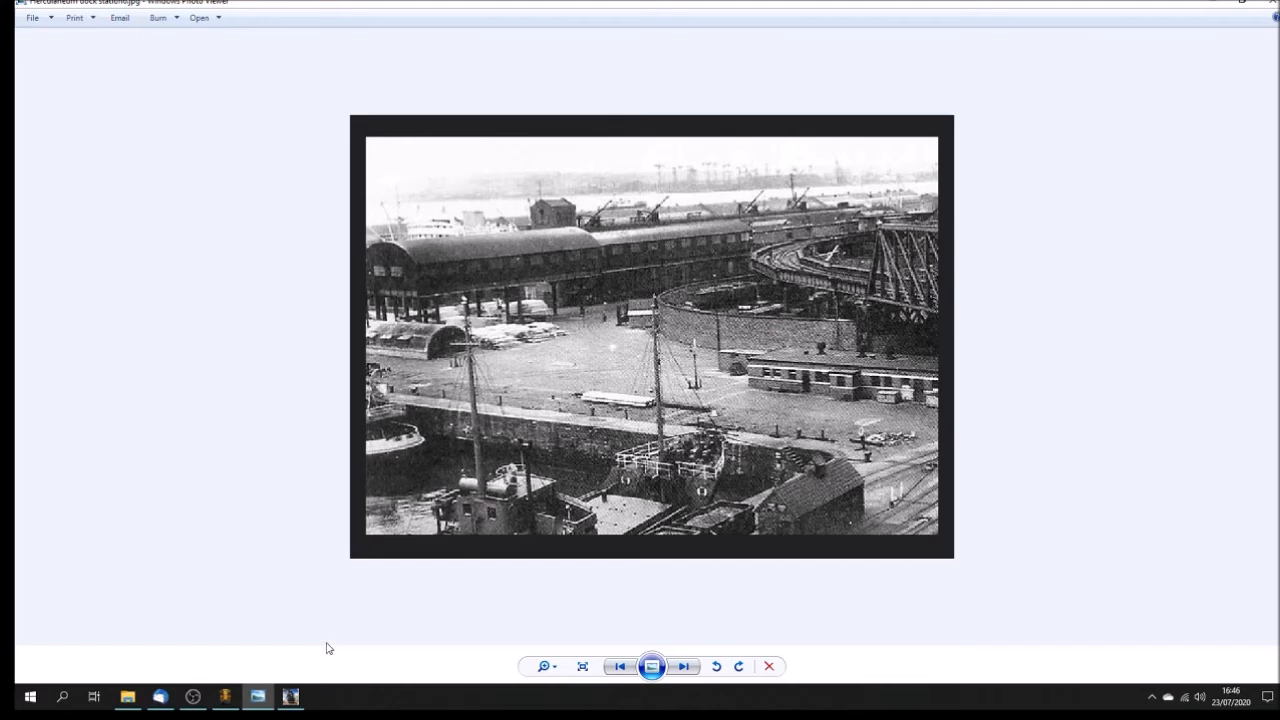
{"action": "left_click", "coordinate": [225, 696]}
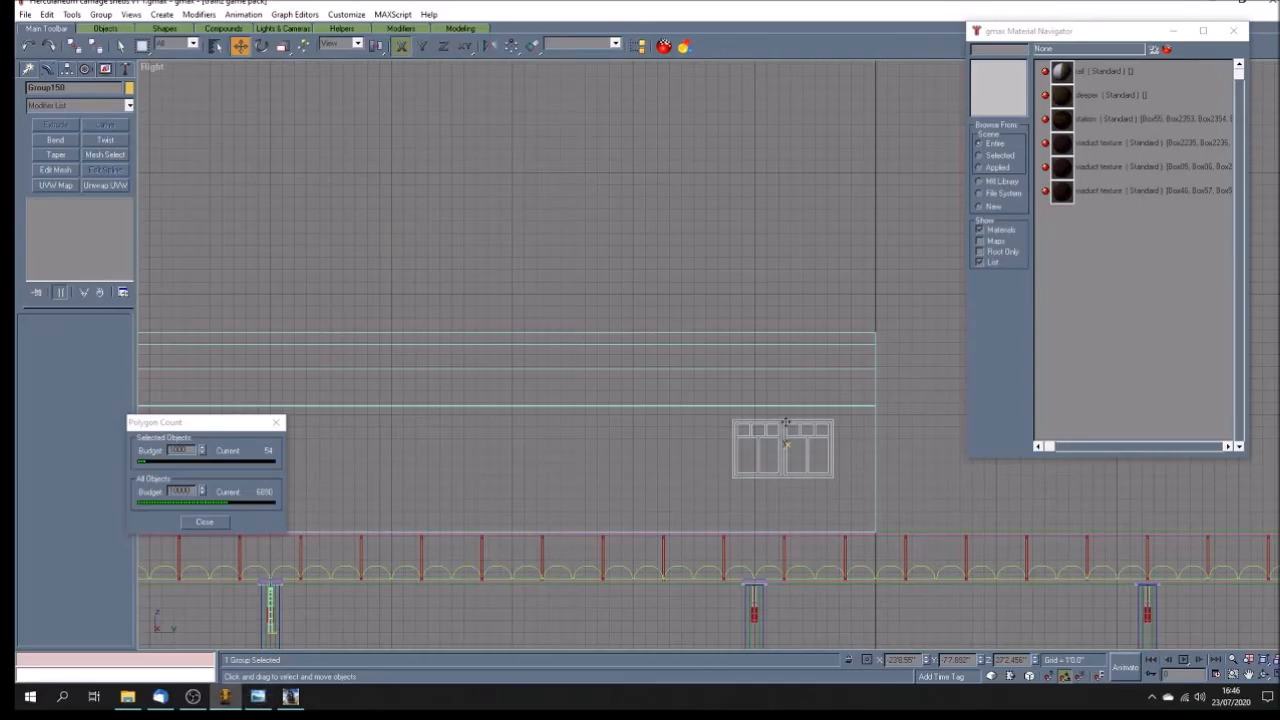
{"action": "left_click", "coordinate": [855, 425]}
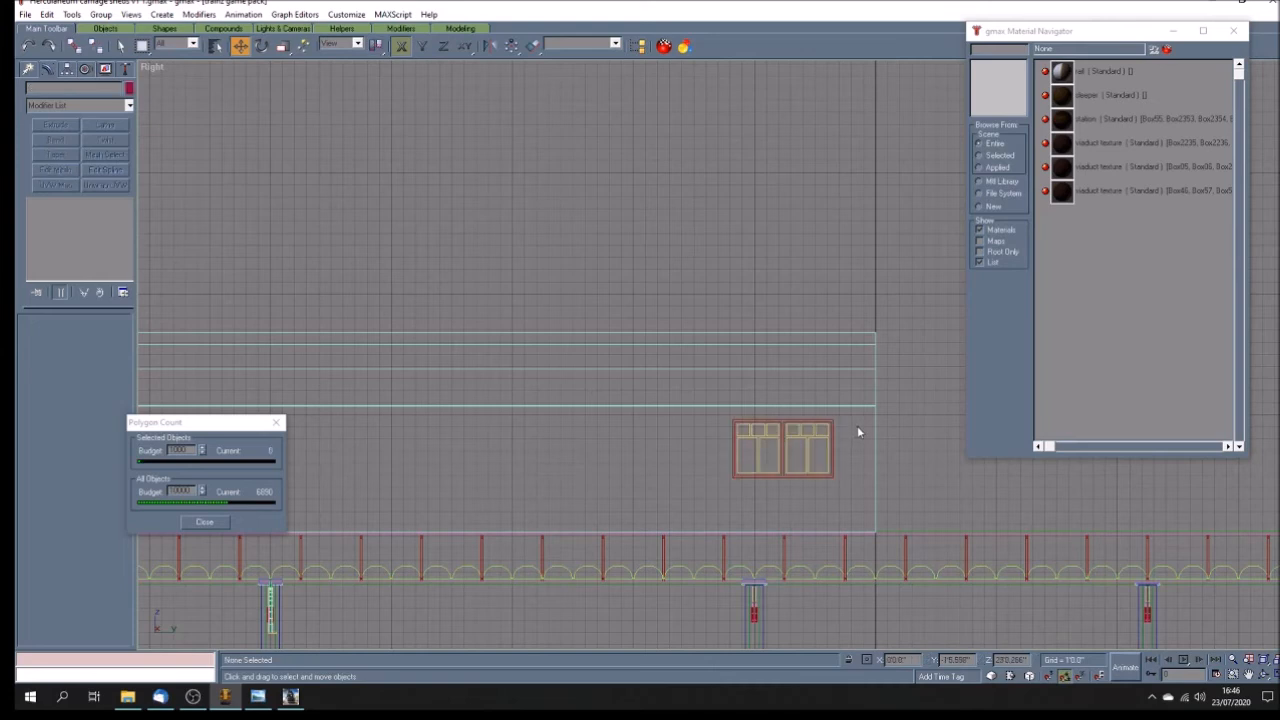
{"action": "scroll", "coordinate": [857, 425], "scroll_direction": "down", "scroll_amount": 3}
{"action": "left_click", "coordinate": [824, 440]}
{"action": "scroll", "coordinate": [644, 441], "scroll_direction": "down", "scroll_amount": 2}
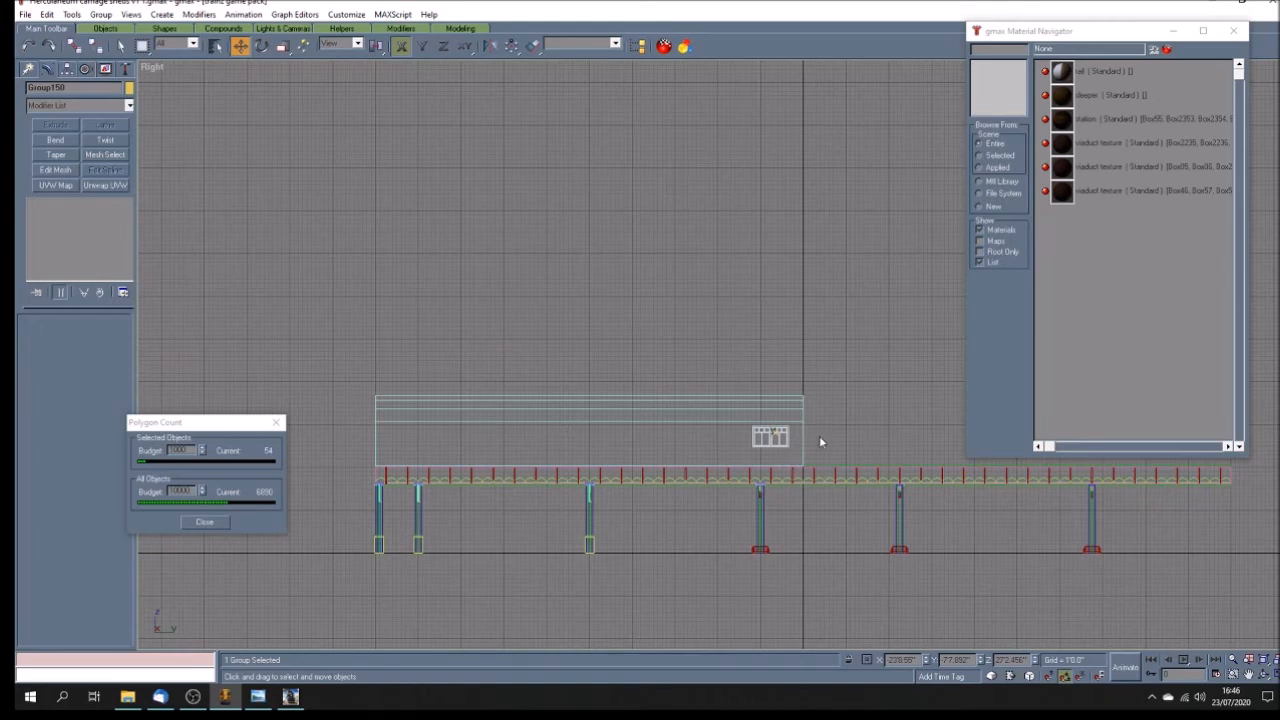
{"action": "left_click", "coordinate": [263, 700]}
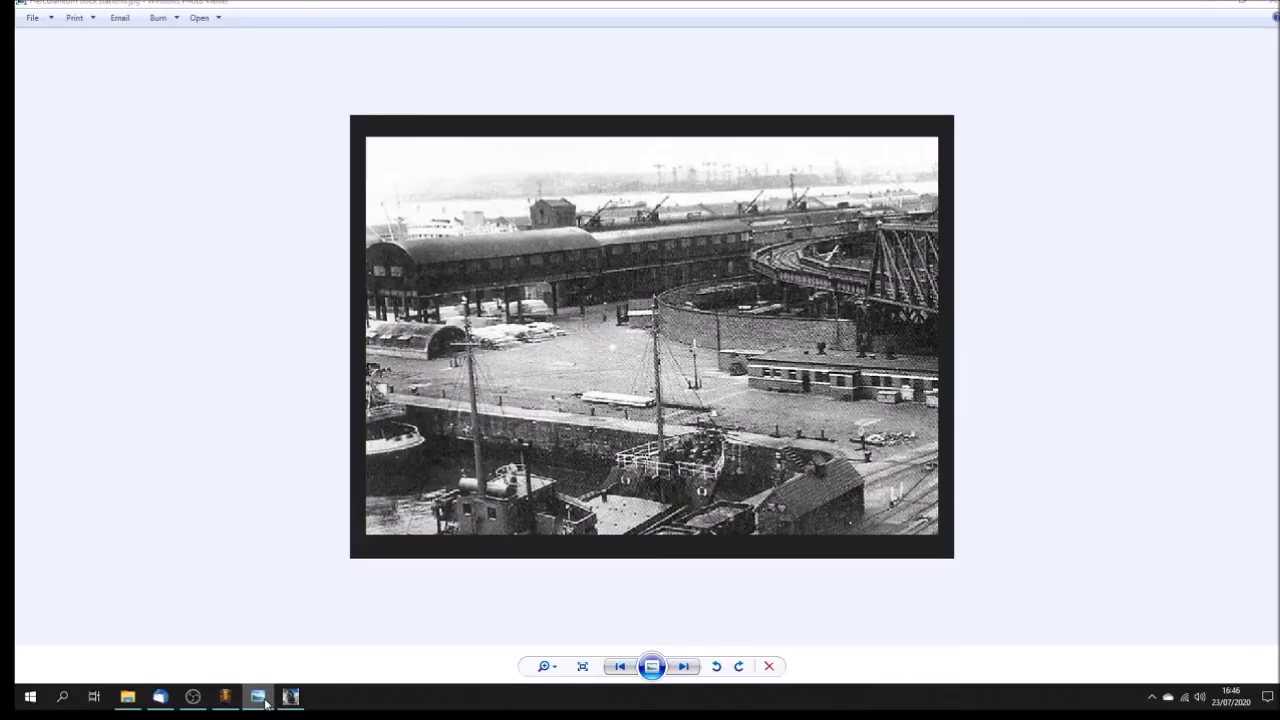
{"action": "left_click", "coordinate": [263, 700]}
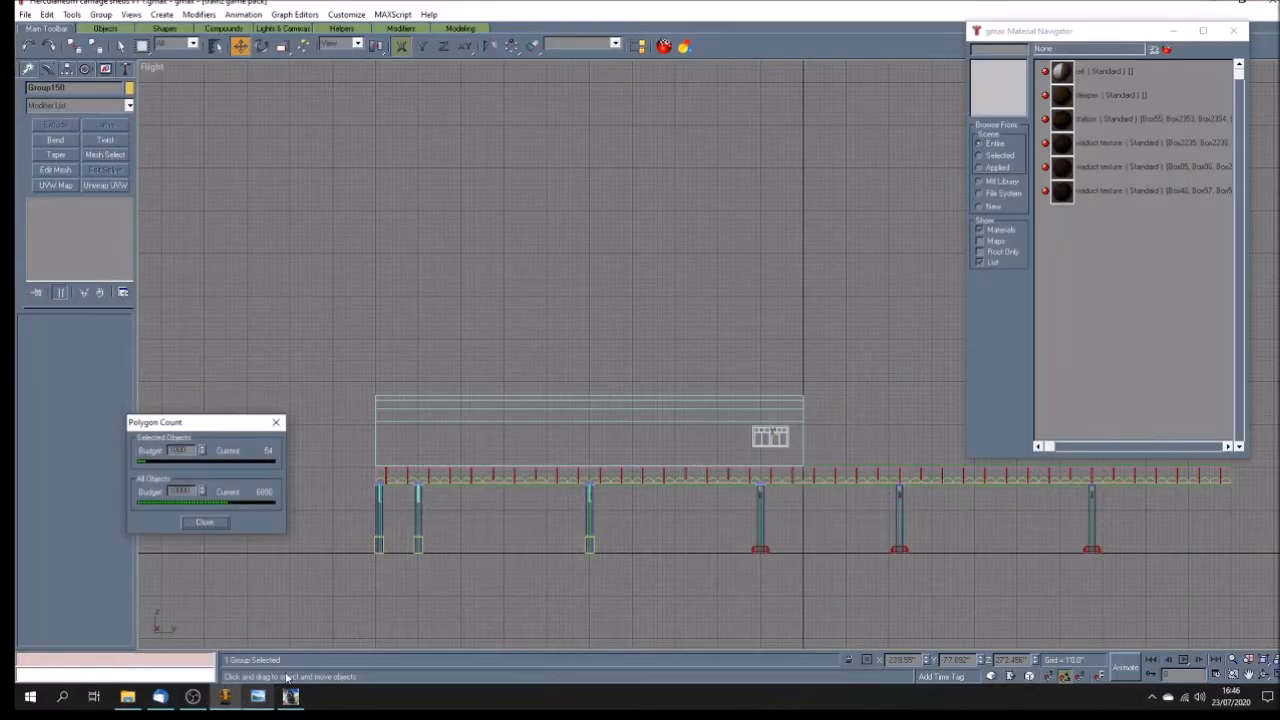
Step: Center the window group's pivot on the object and align it to the world axes
{"action": "left_click", "coordinate": [824, 432]}
{"action": "scroll", "coordinate": [805, 450], "scroll_direction": "up", "scroll_amount": 5}
{"action": "left_click", "coordinate": [538, 452]}
{"action": "scroll", "coordinate": [540, 447], "scroll_direction": "down", "scroll_amount": 5}
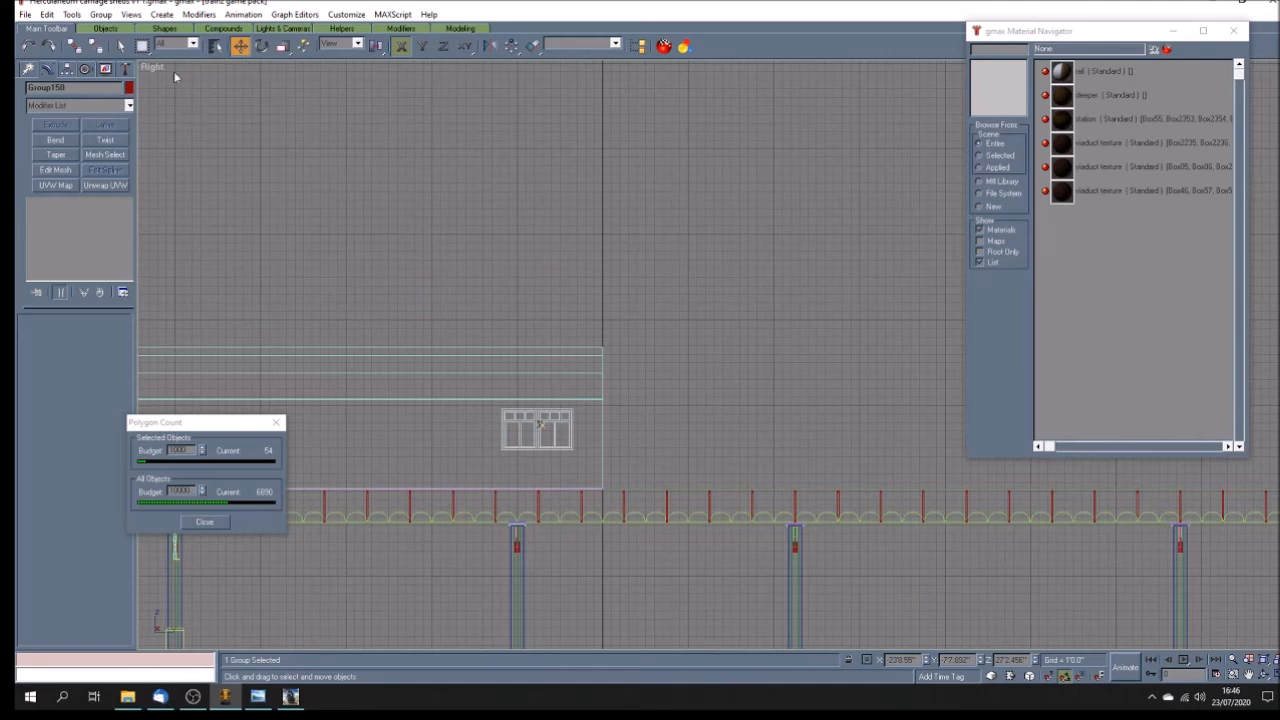
{"action": "left_click", "coordinate": [66, 70]}
{"action": "left_click", "coordinate": [74, 155]}
{"action": "left_click", "coordinate": [84, 222]}
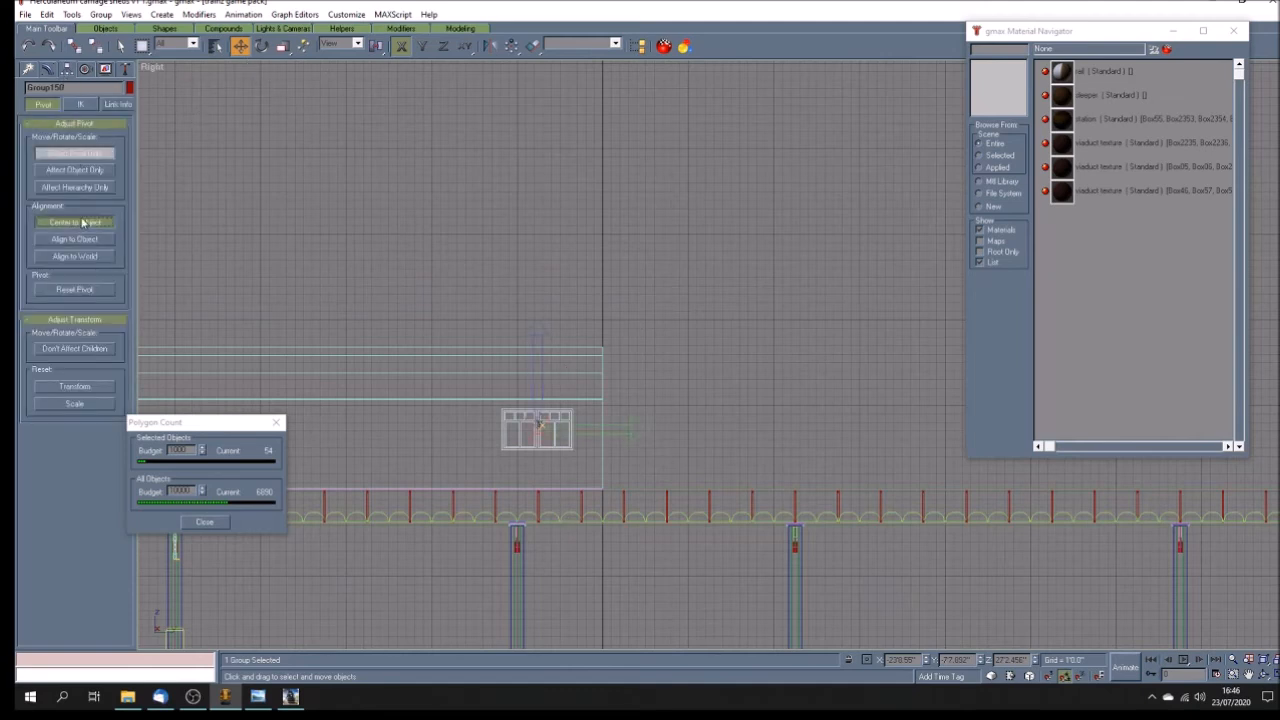
{"action": "left_click", "coordinate": [87, 257]}
{"action": "left_click", "coordinate": [95, 155]}
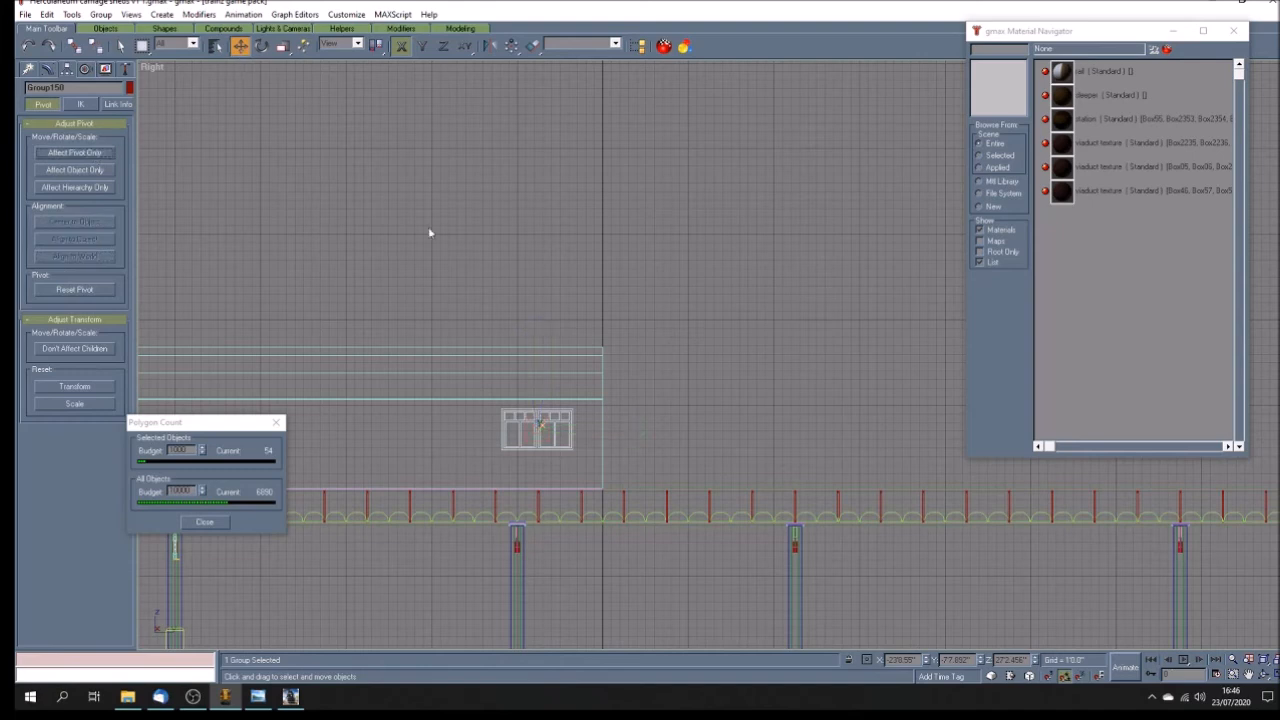
Step: Position the window group at Y -5'0" near the shed's end and check it against the reference photo
{"action": "double_click", "coordinate": [955, 660]}
{"action": "left_click_drag", "start_coordinate": [541, 424], "coordinate": [601, 424]}
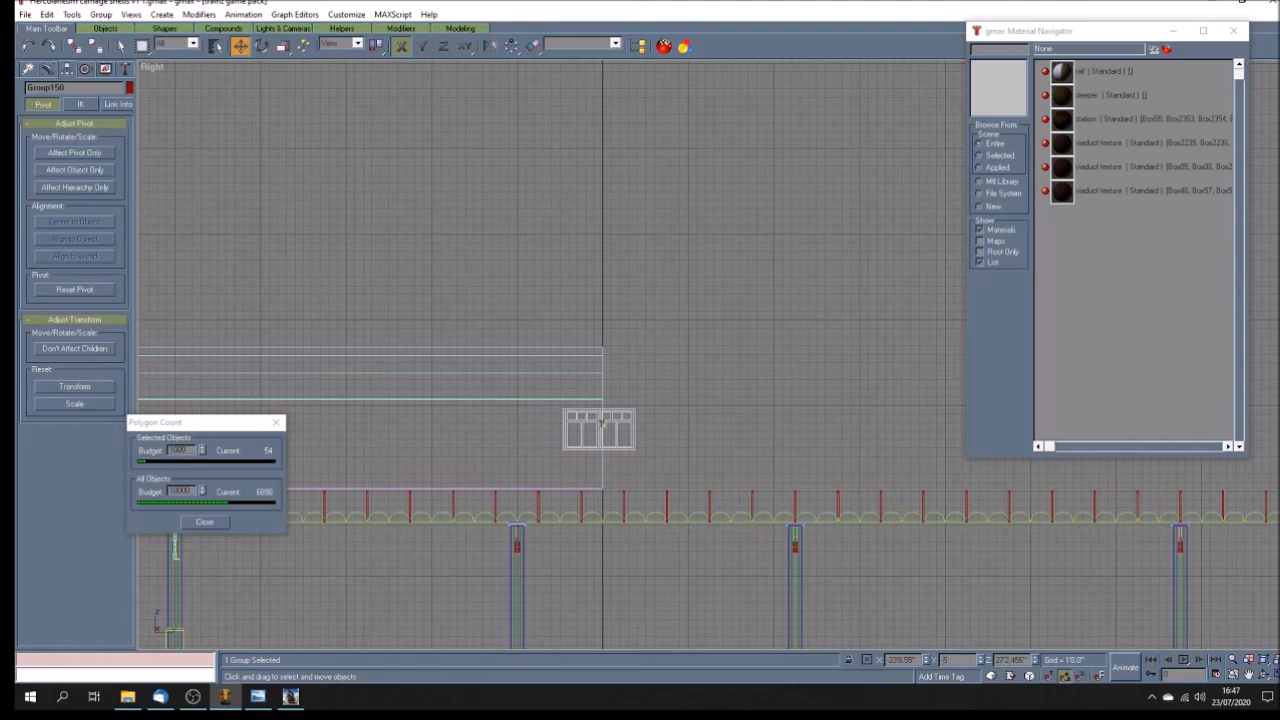
{"action": "left_click_drag", "start_coordinate": [602, 422], "coordinate": [562, 420]}
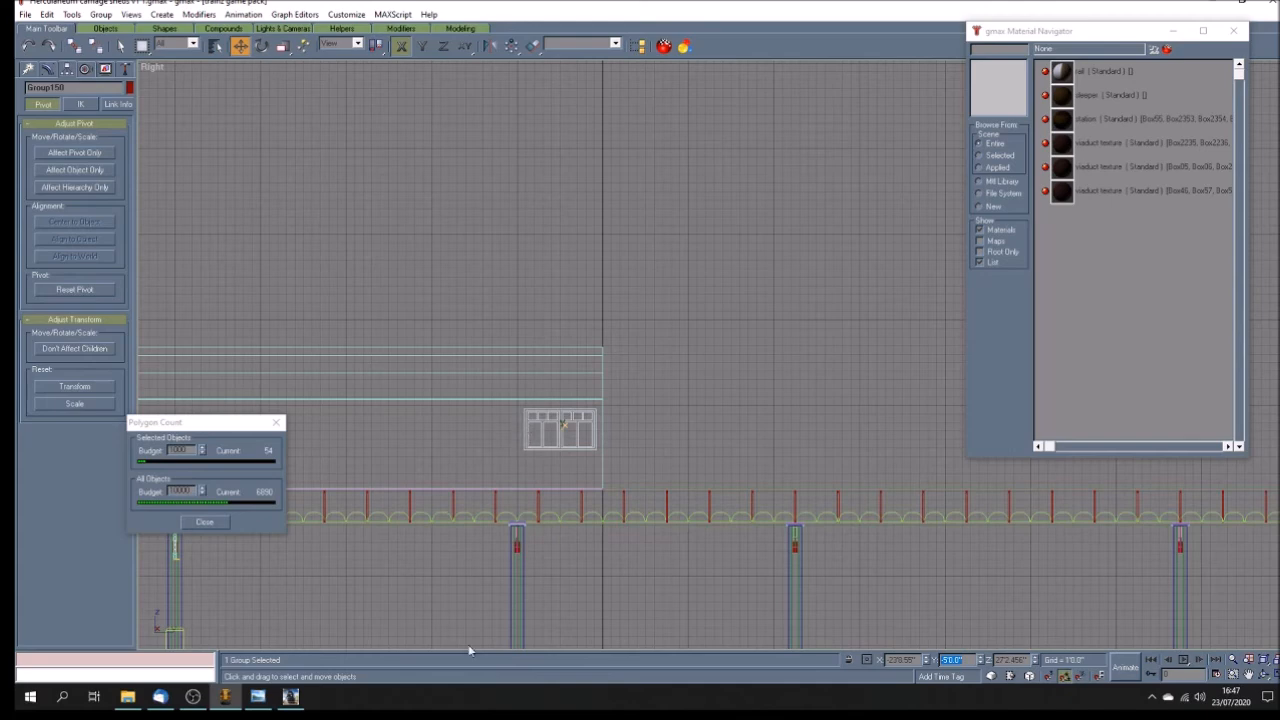
{"action": "left_click", "coordinate": [258, 696]}
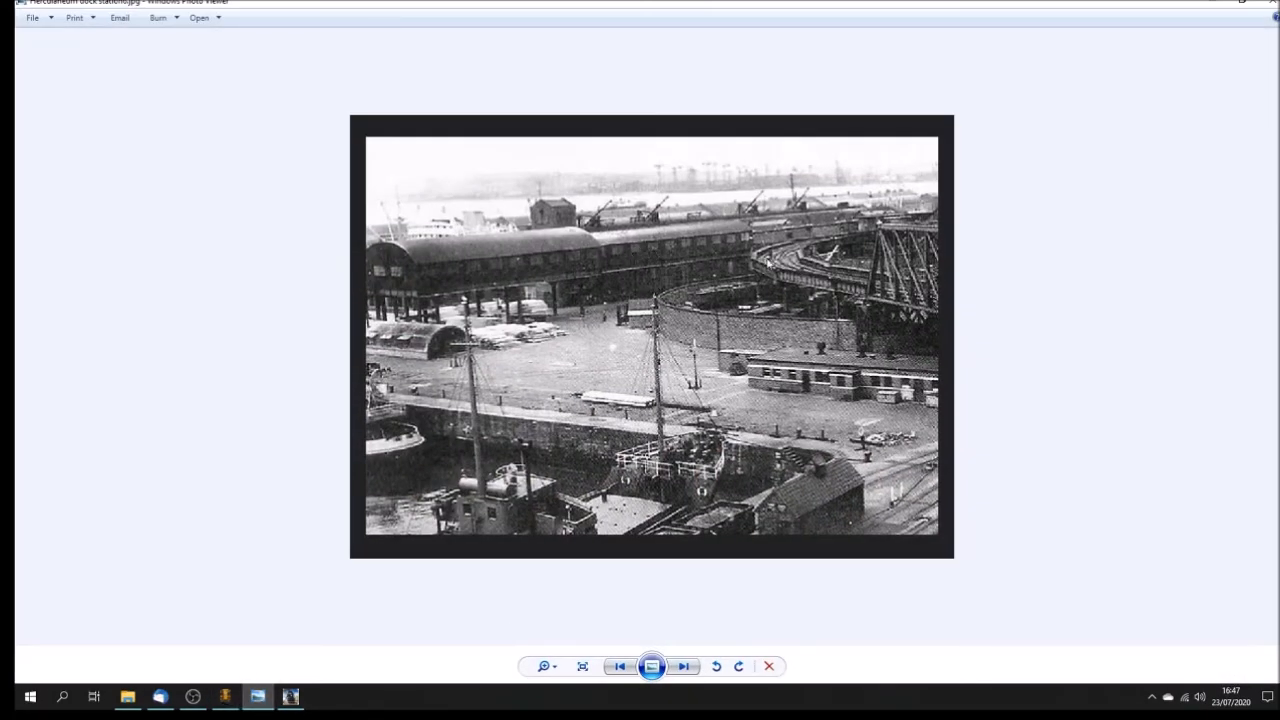
{"action": "left_click", "coordinate": [228, 700]}
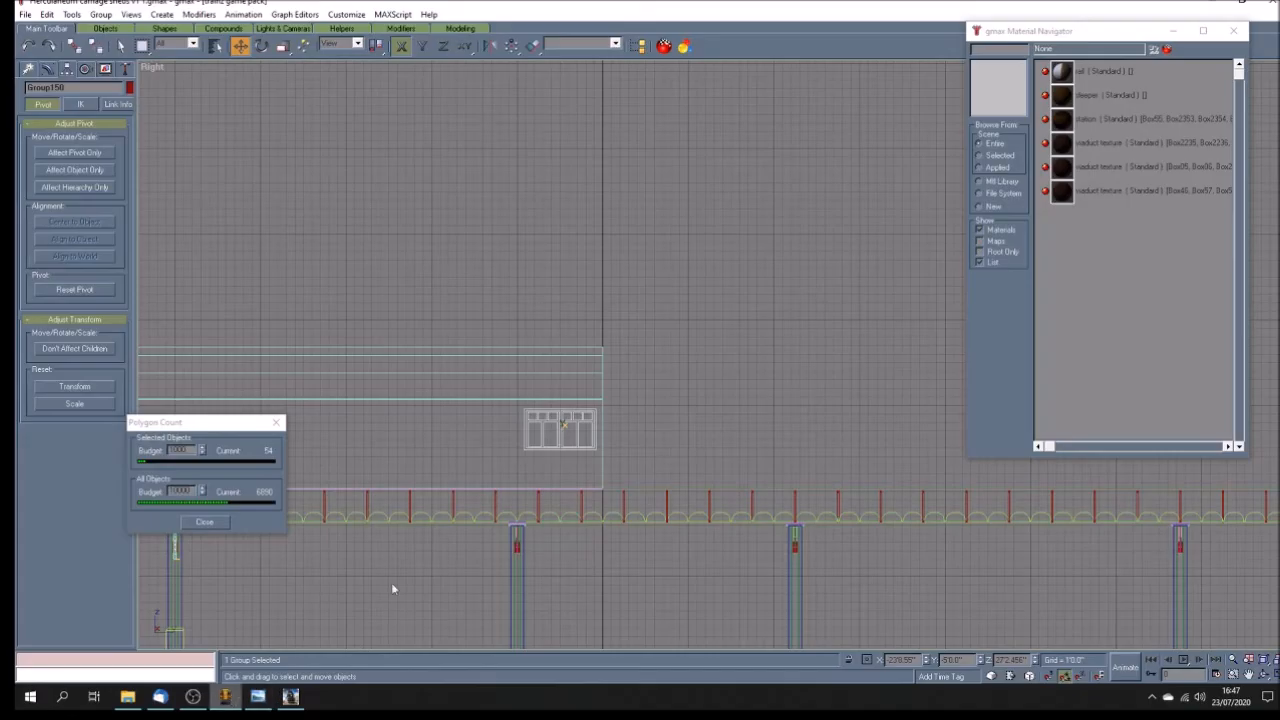
Step: Ungroup the repositioned window on the shed's side wall and deselect its parts
{"action": "left_click", "coordinate": [560, 463]}
{"action": "scroll", "coordinate": [573, 451], "scroll_direction": "up", "scroll_amount": 5}
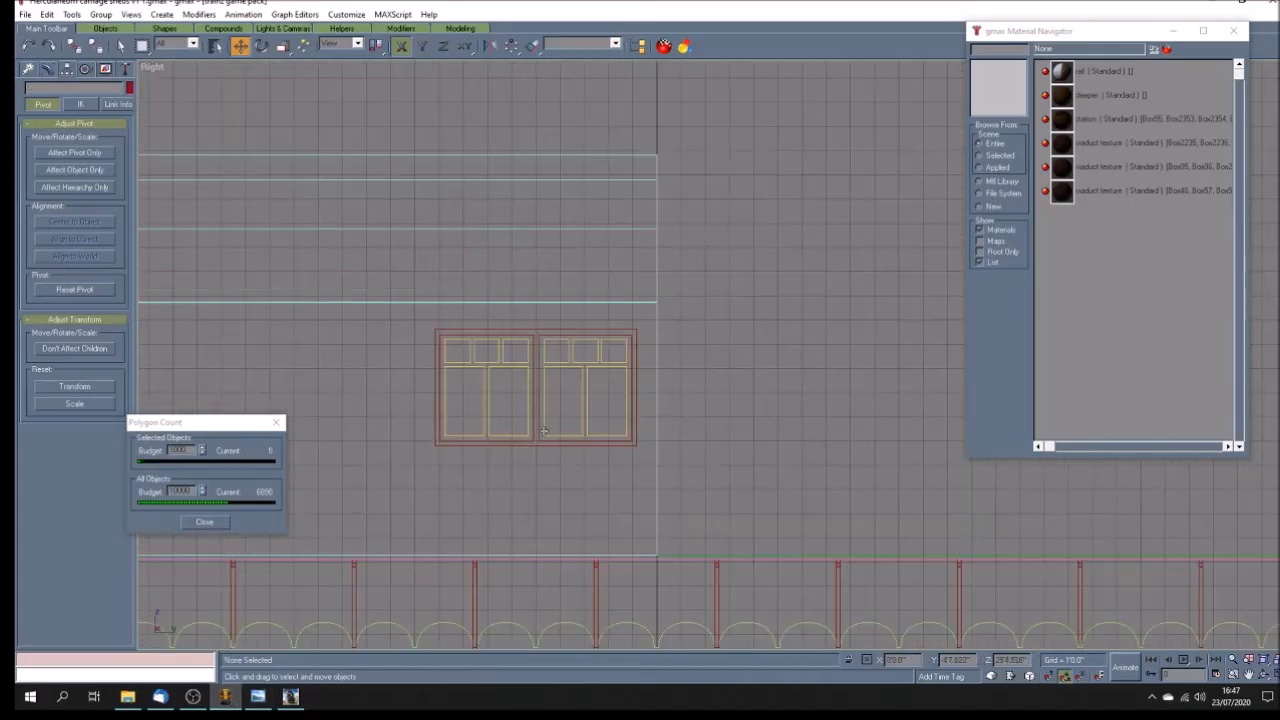
{"action": "left_click", "coordinate": [545, 431]}
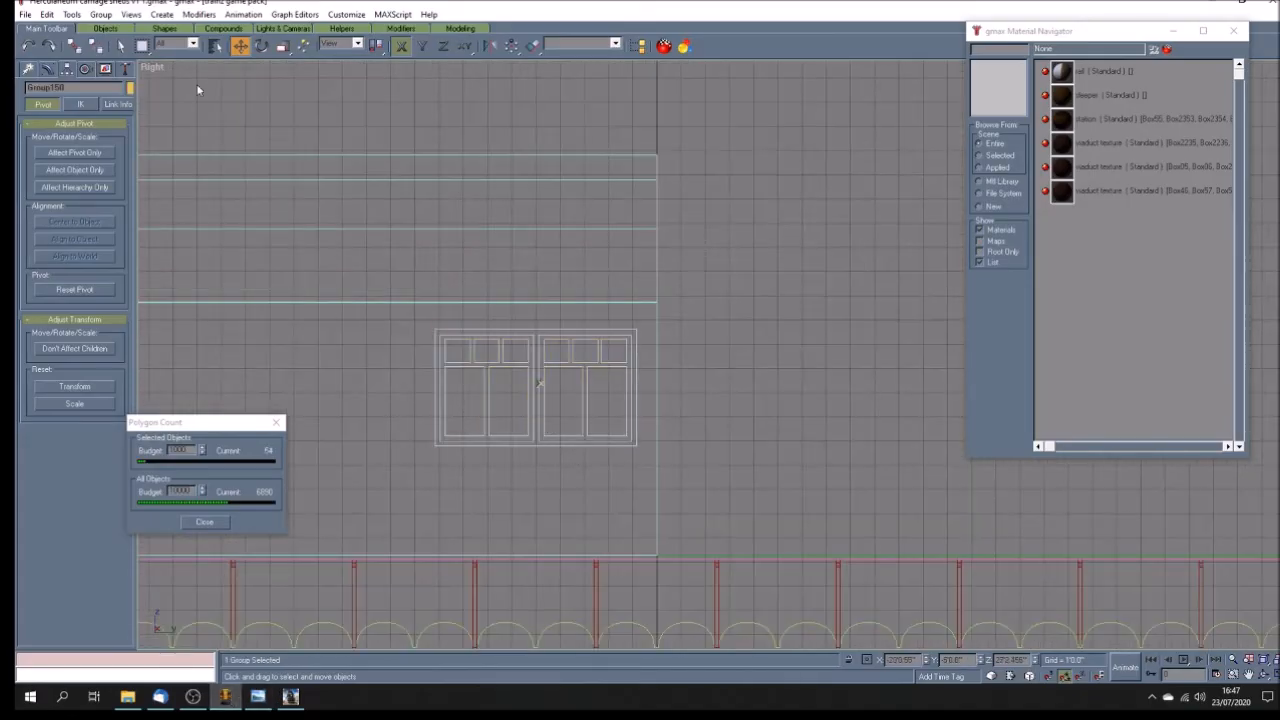
{"action": "left_click", "coordinate": [100, 14]}
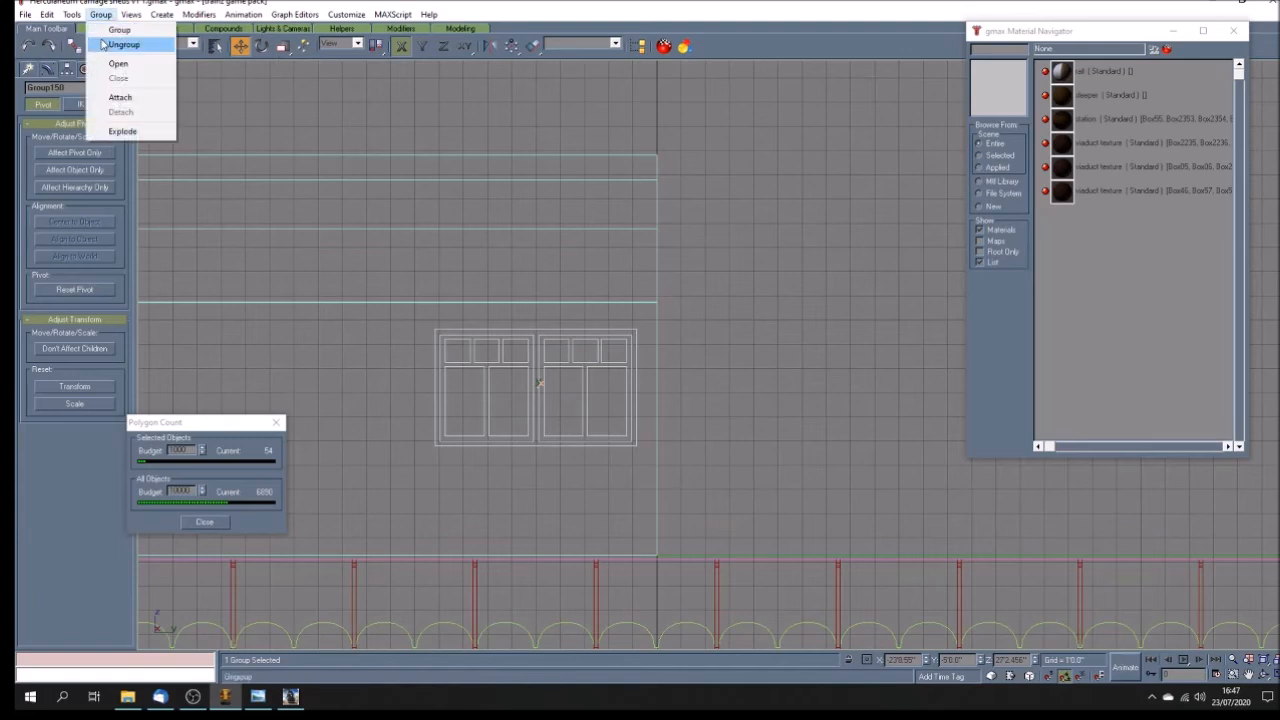
{"action": "left_click", "coordinate": [116, 43]}
{"action": "left_click", "coordinate": [760, 405]}
Step: Scale both window sashes non-uniformly to 70 percent along the X axis
{"action": "left_click", "coordinate": [586, 400]}
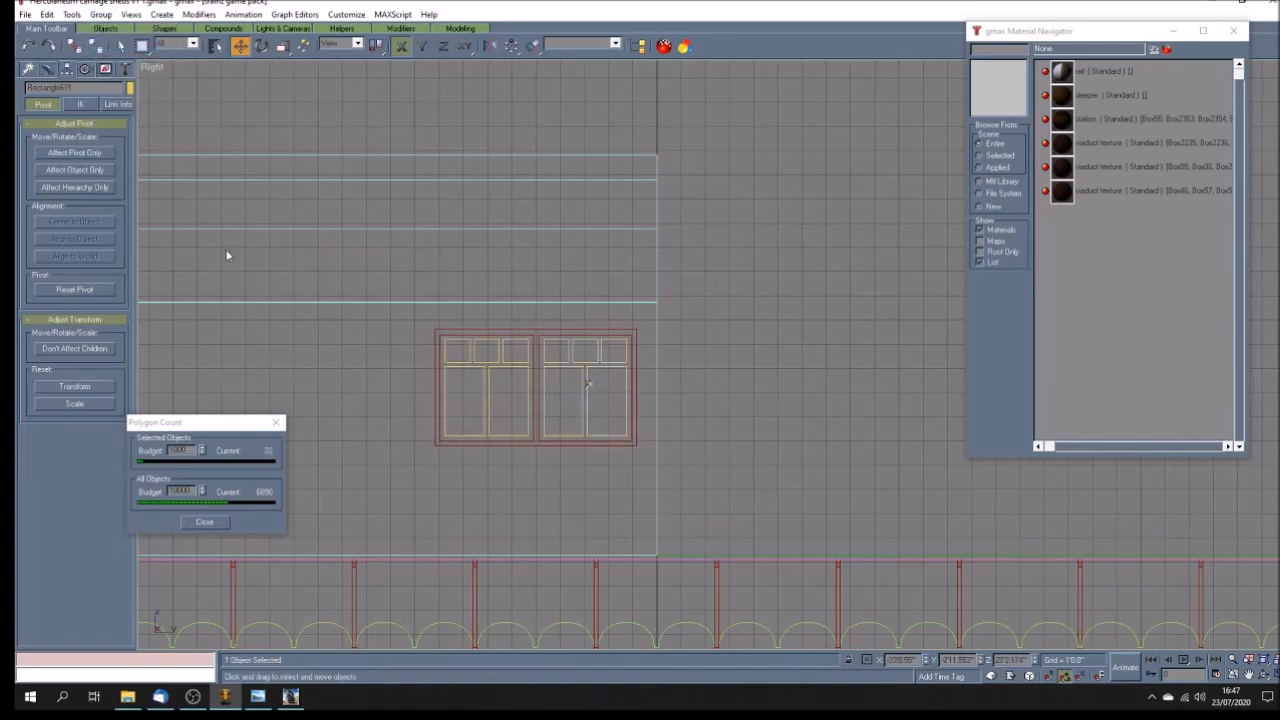
{"action": "left_click", "coordinate": [283, 46]}
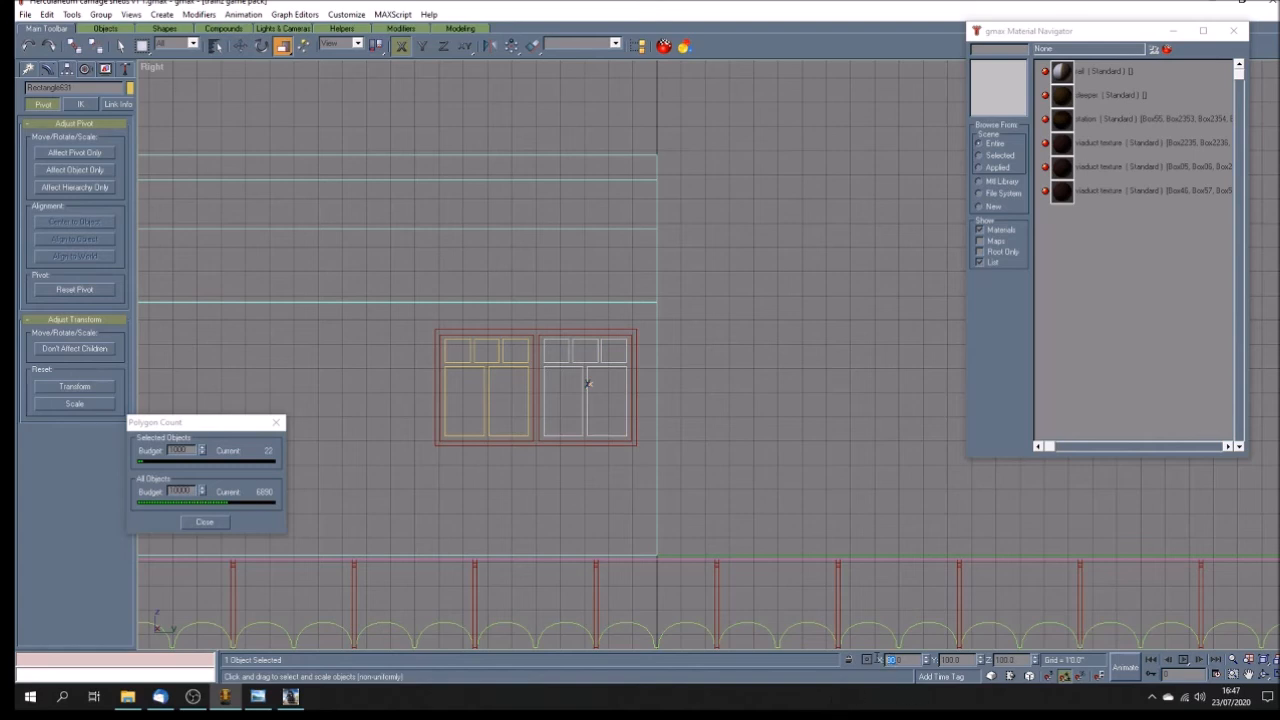
{"action": "type", "text": "70"}
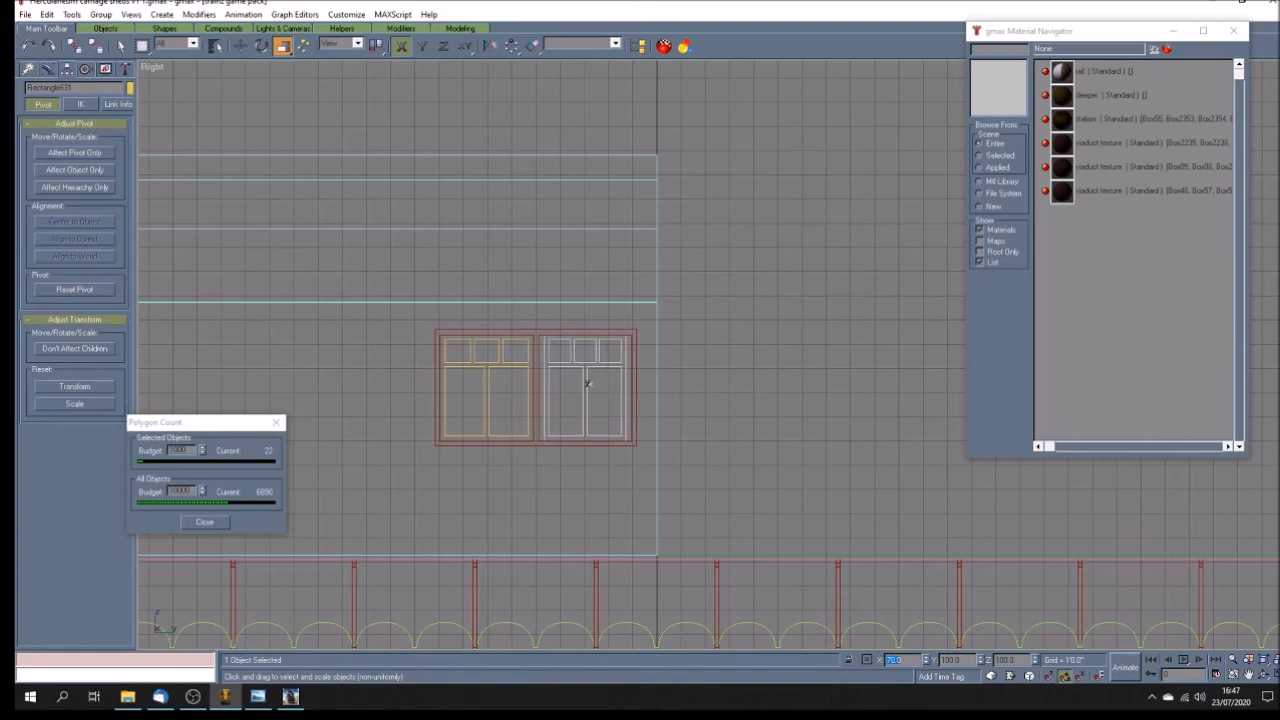
{"action": "left_click", "coordinate": [488, 402]}
{"action": "left_click_drag", "start_coordinate": [891, 660], "coordinate": [868, 660]}
{"action": "key", "text": "Return"}
Step: Move the two narrowed sashes horizontally back against the central mullion of the window frame
{"action": "left_click", "coordinate": [240, 46]}
{"action": "left_click_drag", "start_coordinate": [523, 401], "coordinate": [529, 401]}
{"action": "left_click", "coordinate": [581, 366]}
{"action": "left_click_drag", "start_coordinate": [581, 366], "coordinate": [576, 366]}
Step: Scale the double window's outer frame non-uniformly to 75 percent along the Y axis and deselect it
{"action": "left_click", "coordinate": [437, 379]}
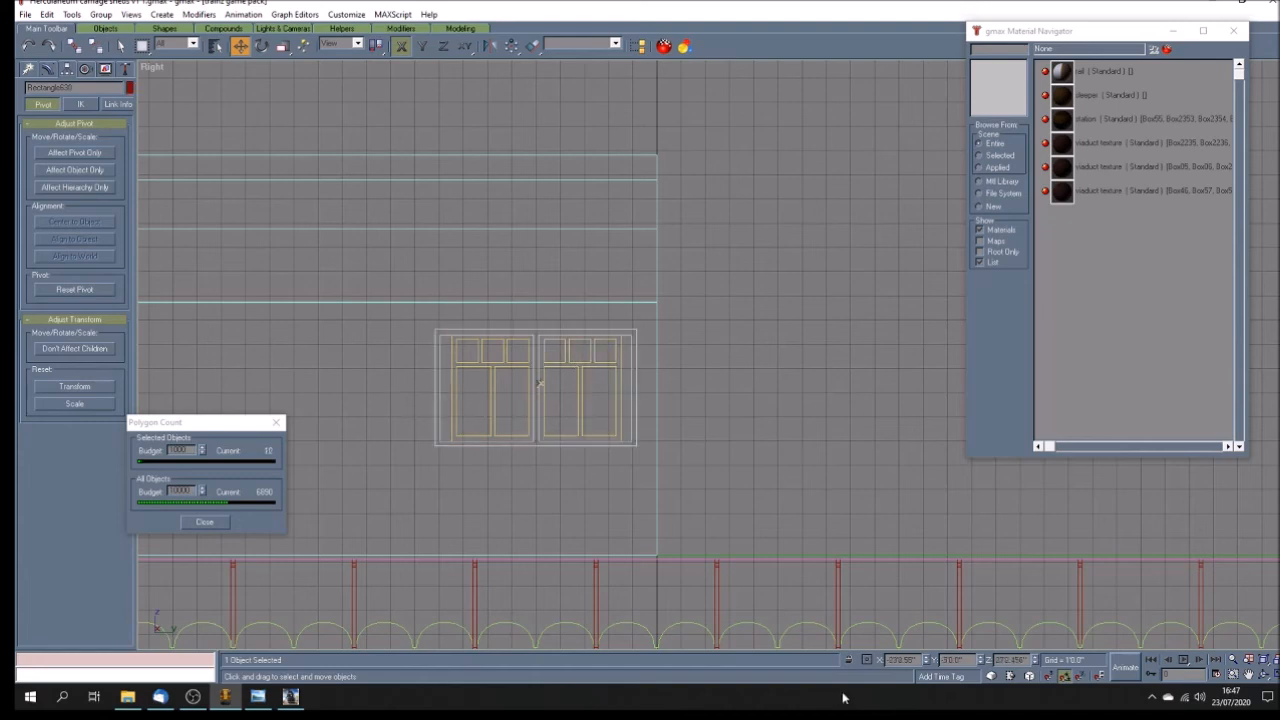
{"action": "left_click", "coordinate": [282, 46]}
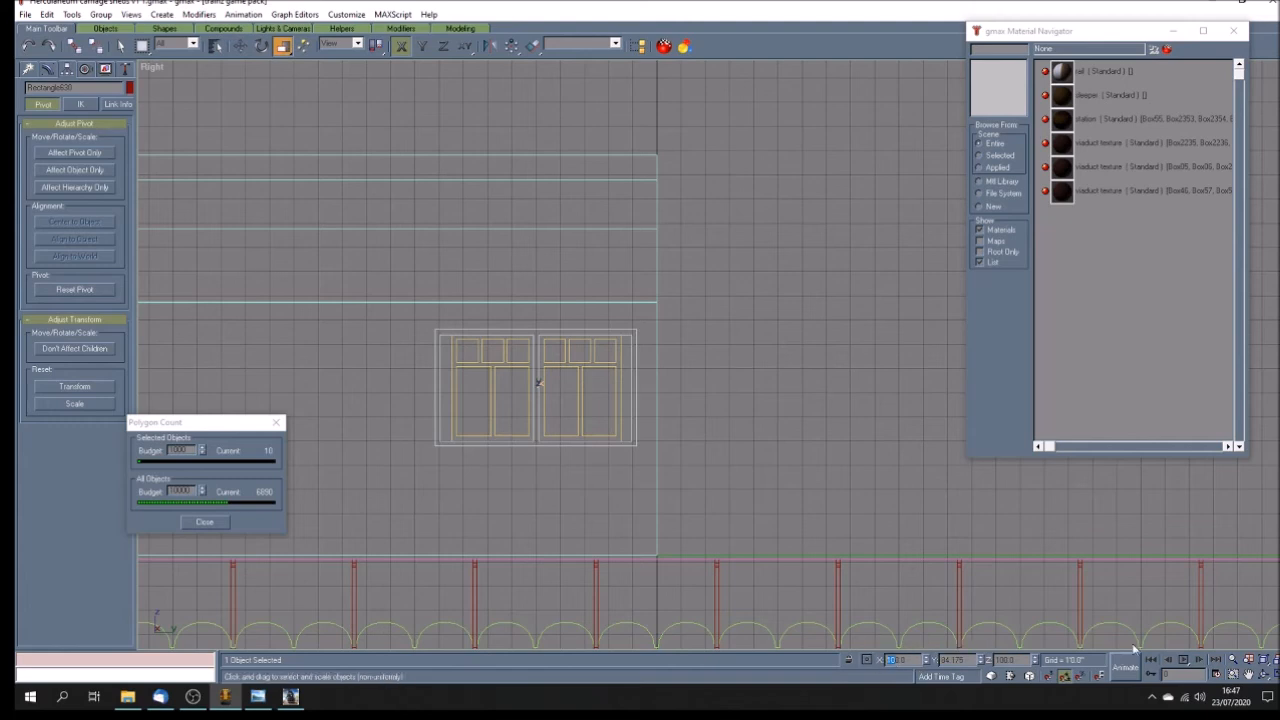
{"action": "left_click_drag", "start_coordinate": [967, 660], "coordinate": [939, 660]}
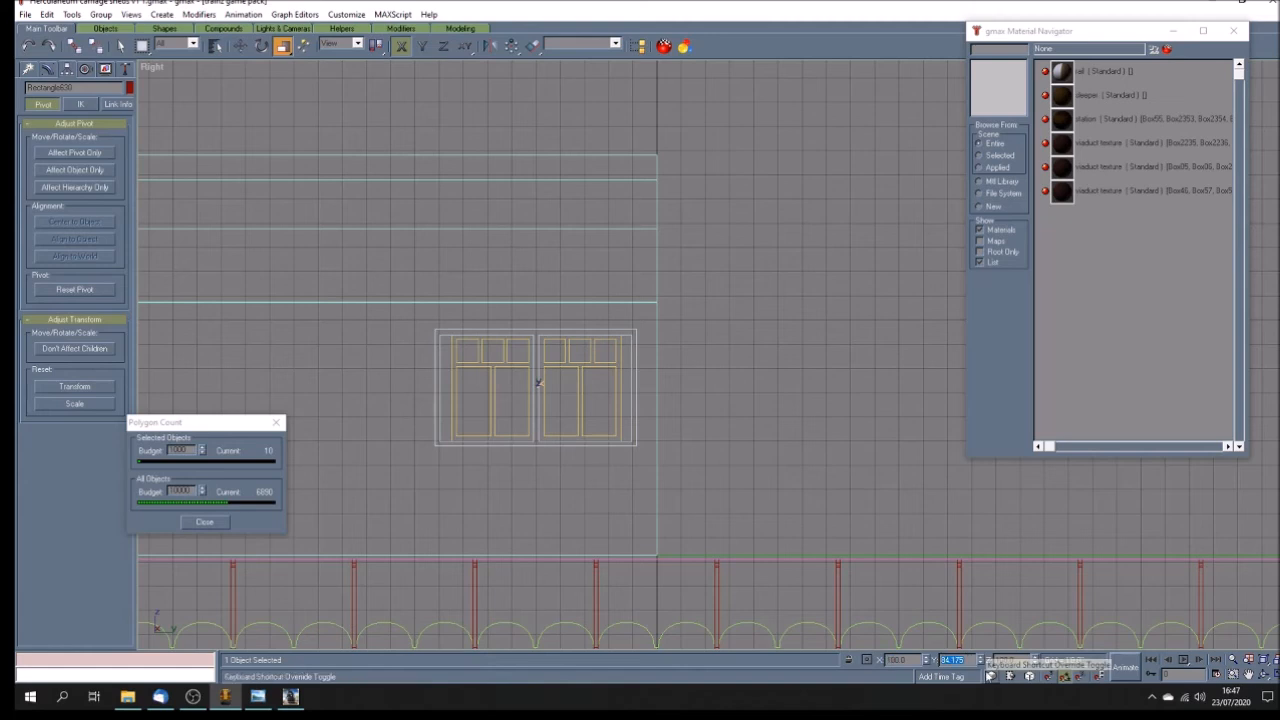
{"action": "type", "text": "75"}
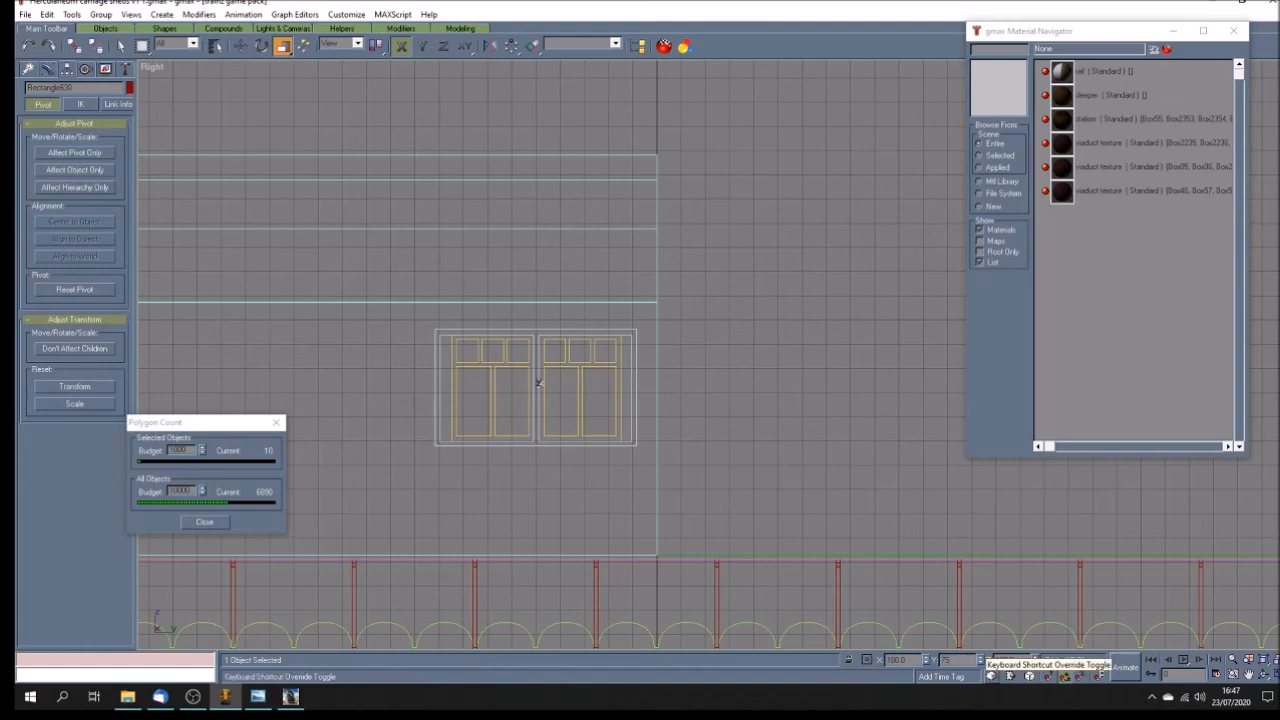
{"action": "key", "text": "Return"}
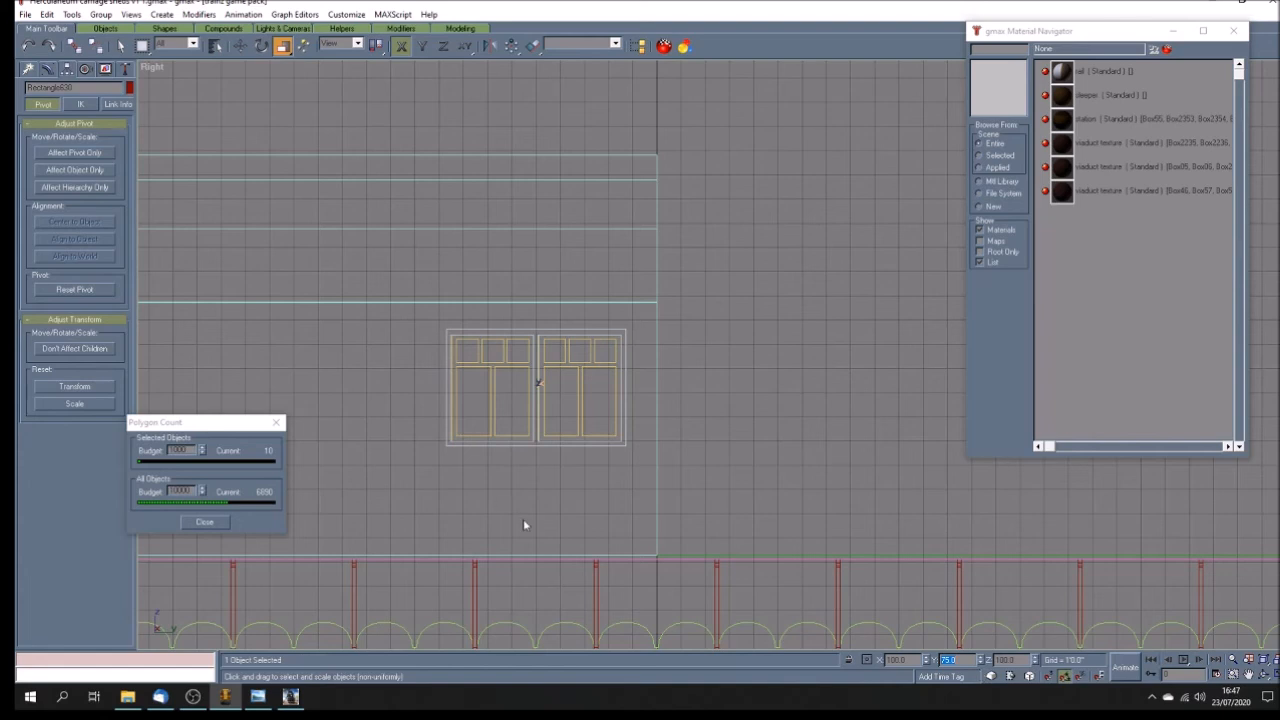
{"action": "left_click", "coordinate": [556, 468]}
Step: Compare the narrowed window with the dock station reference photo and select the window's left-hand sash
{"action": "scroll", "coordinate": [559, 466], "scroll_direction": "down", "scroll_amount": 3}
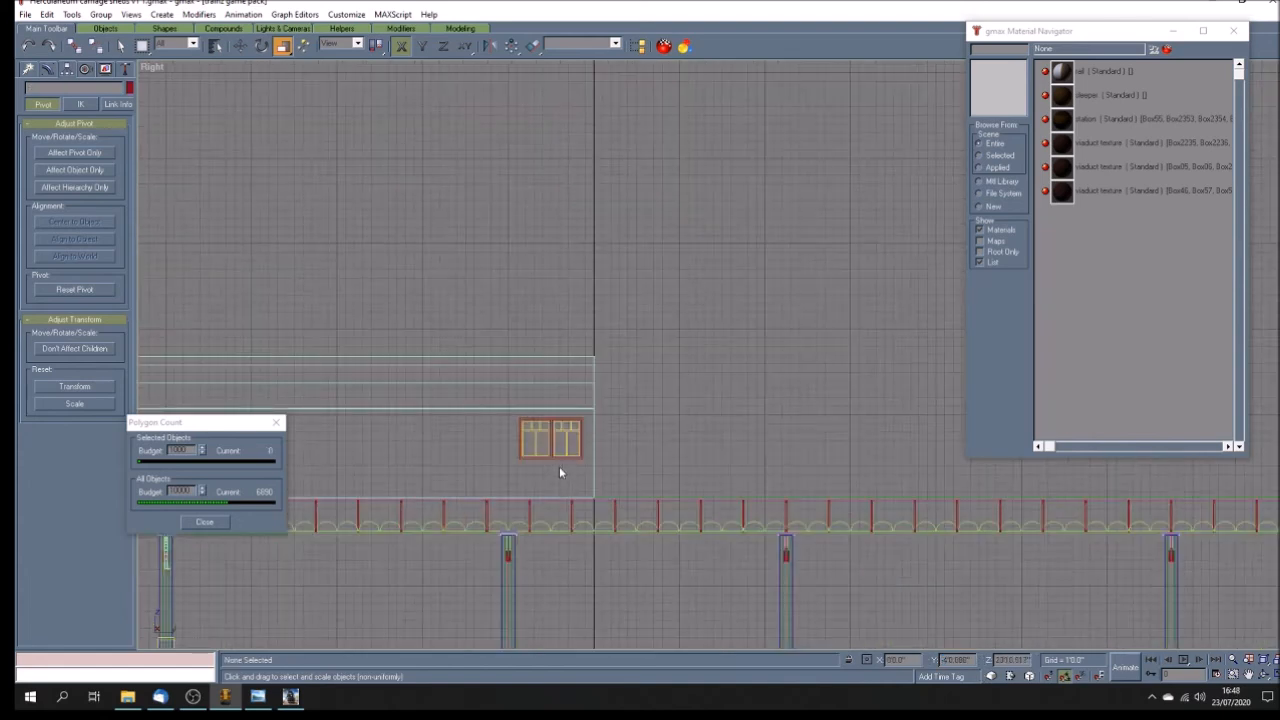
{"action": "left_click", "coordinate": [259, 699]}
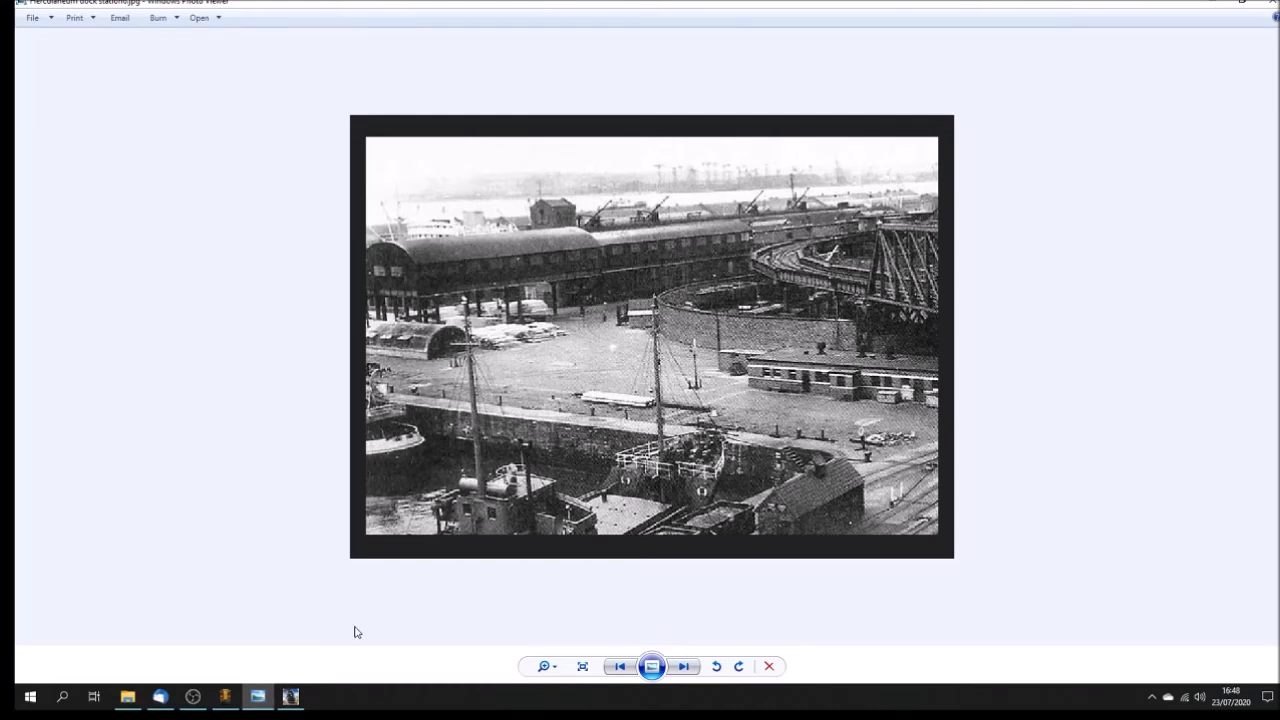
{"action": "left_click", "coordinate": [225, 696]}
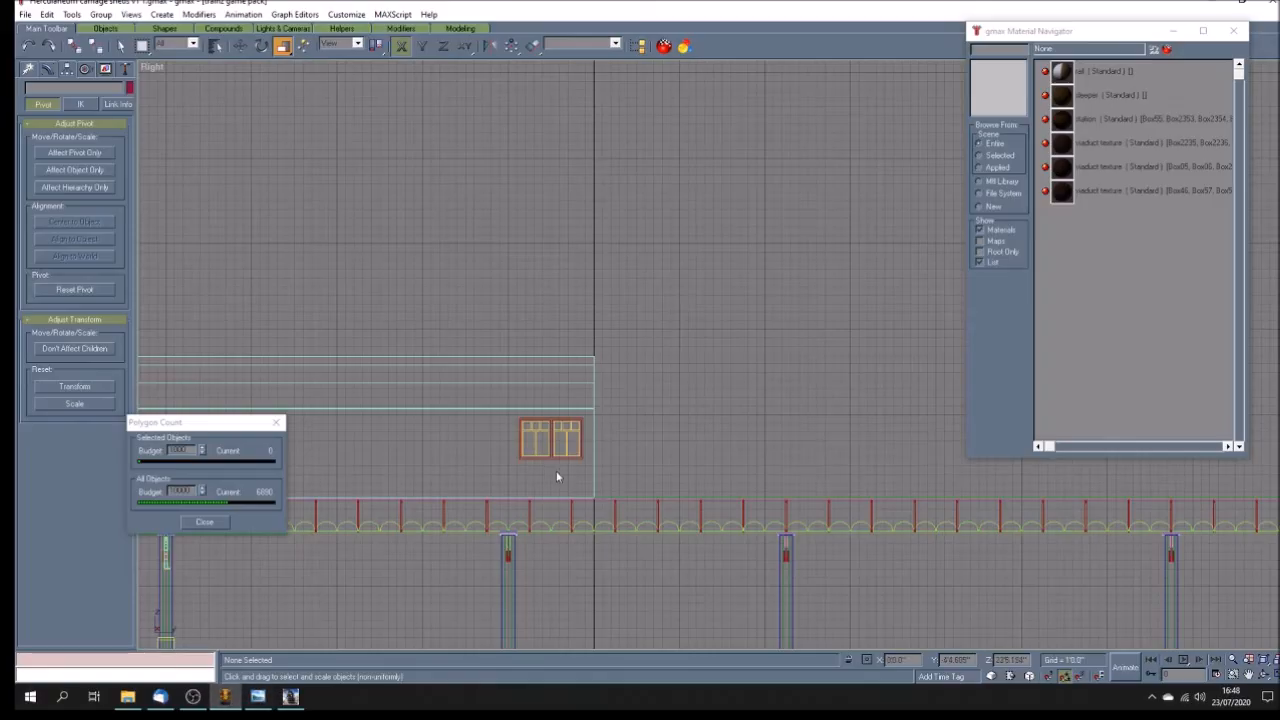
{"action": "scroll", "coordinate": [565, 449], "scroll_direction": "up", "scroll_amount": 2}
{"action": "scroll", "coordinate": [565, 435], "scroll_direction": "up", "scroll_amount": 4}
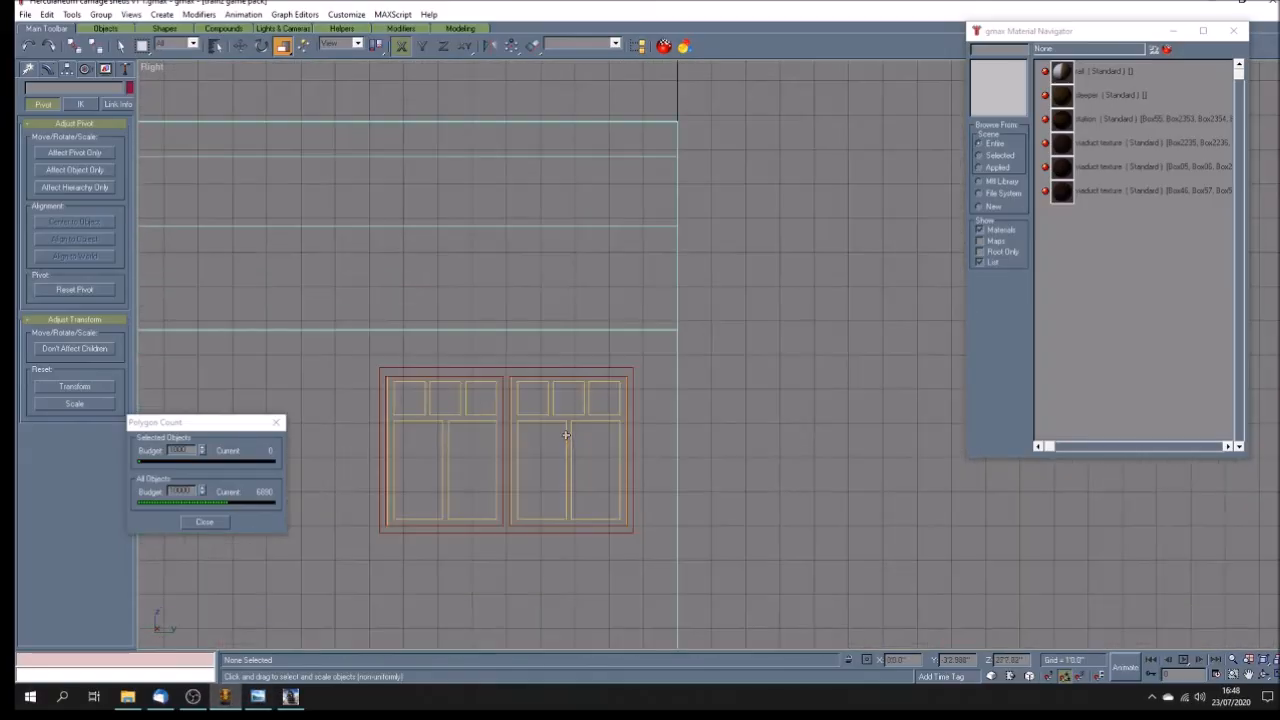
{"action": "scroll", "coordinate": [588, 426], "scroll_direction": "down", "scroll_amount": 3}
{"action": "left_click", "coordinate": [522, 429]}
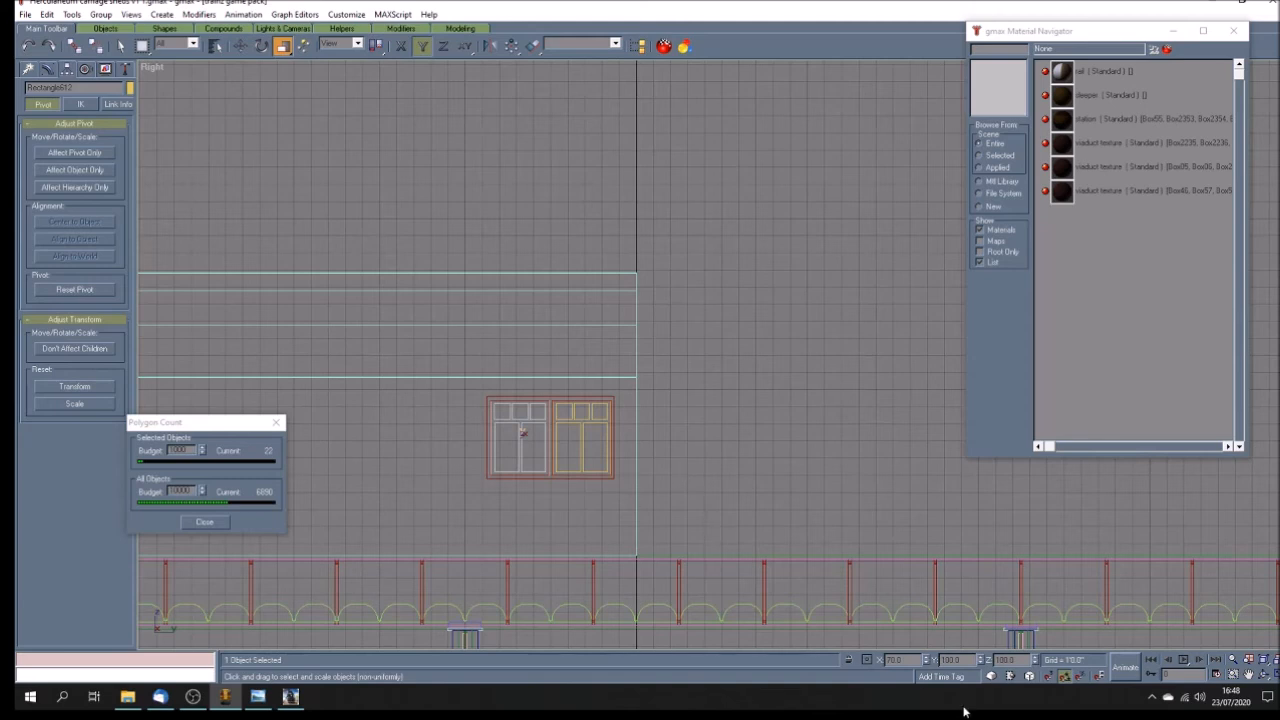
{"action": "double_click", "coordinate": [950, 660]}
{"action": "type", "text": "80"}
{"action": "key", "text": "Return"}
{"action": "left_click", "coordinate": [30, 47]}
Step: Scale both window sashes non-uniformly to 90 percent along the Z axis
{"action": "double_click", "coordinate": [1004, 660]}
{"action": "type", "text": "80"}
{"action": "key", "text": "Return"}
{"action": "left_click", "coordinate": [586, 437]}
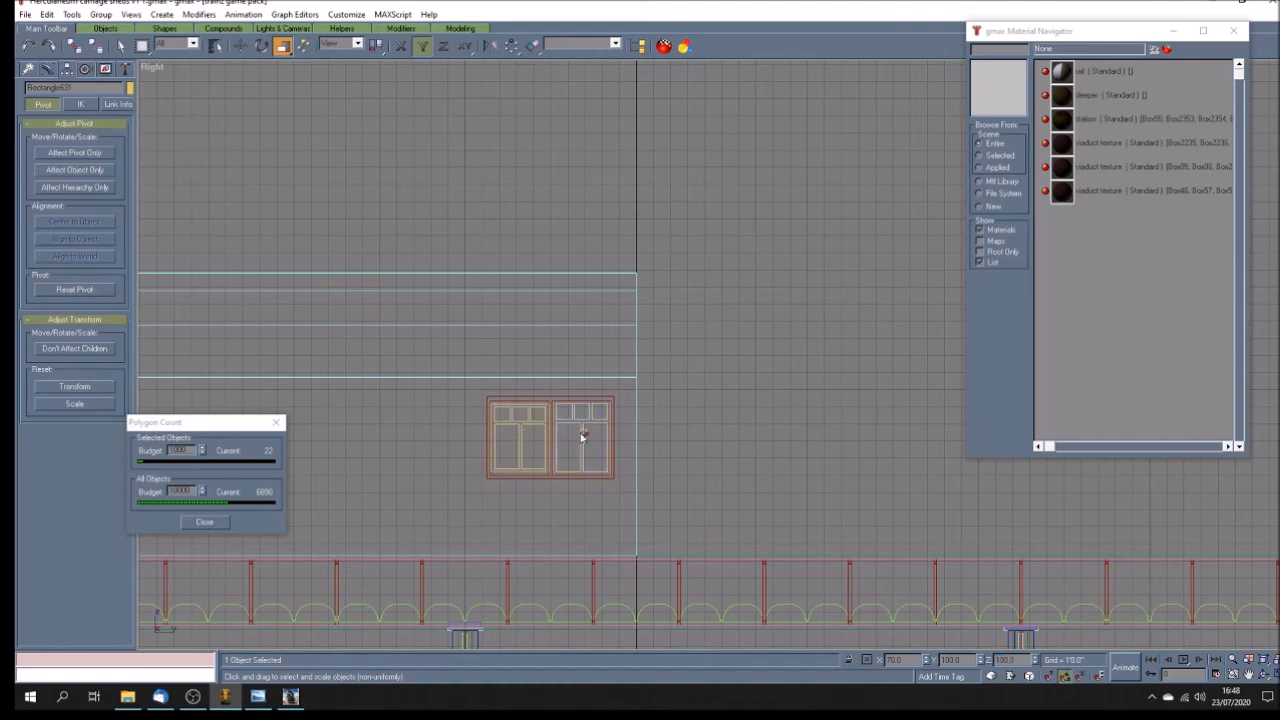
{"action": "double_click", "coordinate": [1000, 661]}
{"action": "type", "text": "80"}
{"action": "key", "text": "Return"}
Step: Scale the outer window frame to 90 percent along the Z axis and deselect it
{"action": "left_click", "coordinate": [552, 402]}
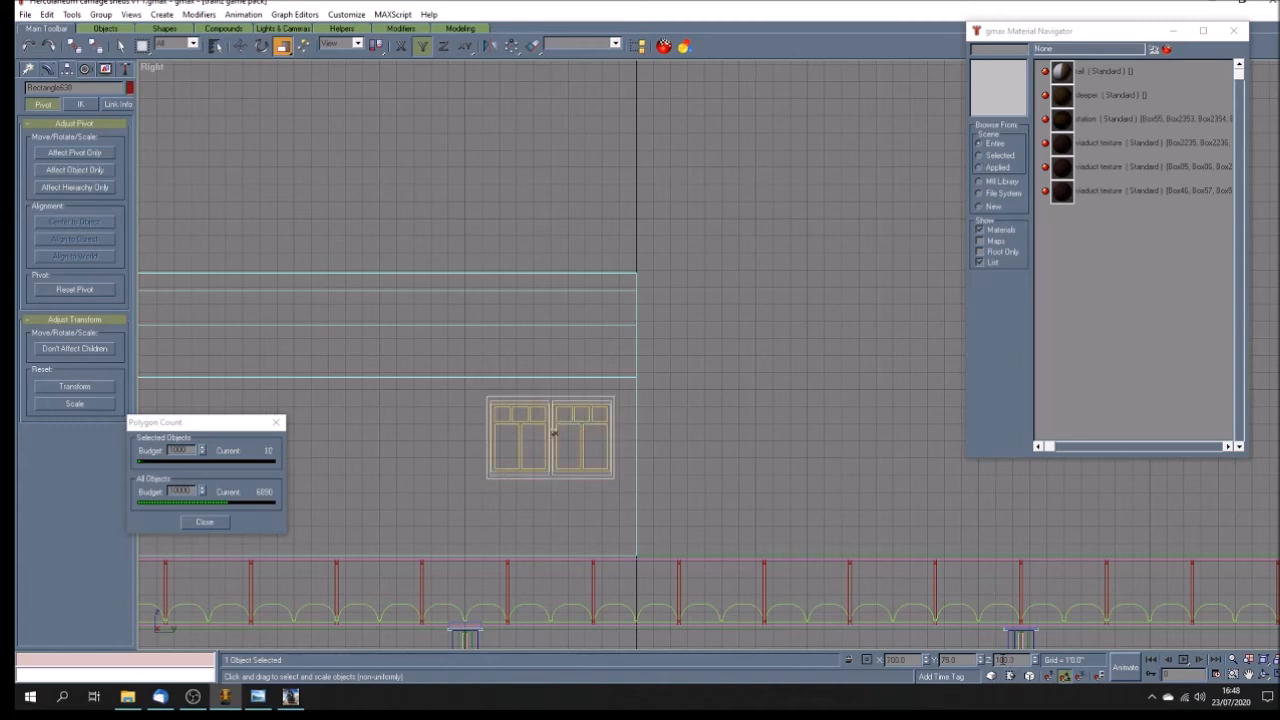
{"action": "left_click_drag", "start_coordinate": [1005, 660], "coordinate": [874, 655]}
{"action": "type", "text": "80"}
{"action": "key", "text": "Return"}
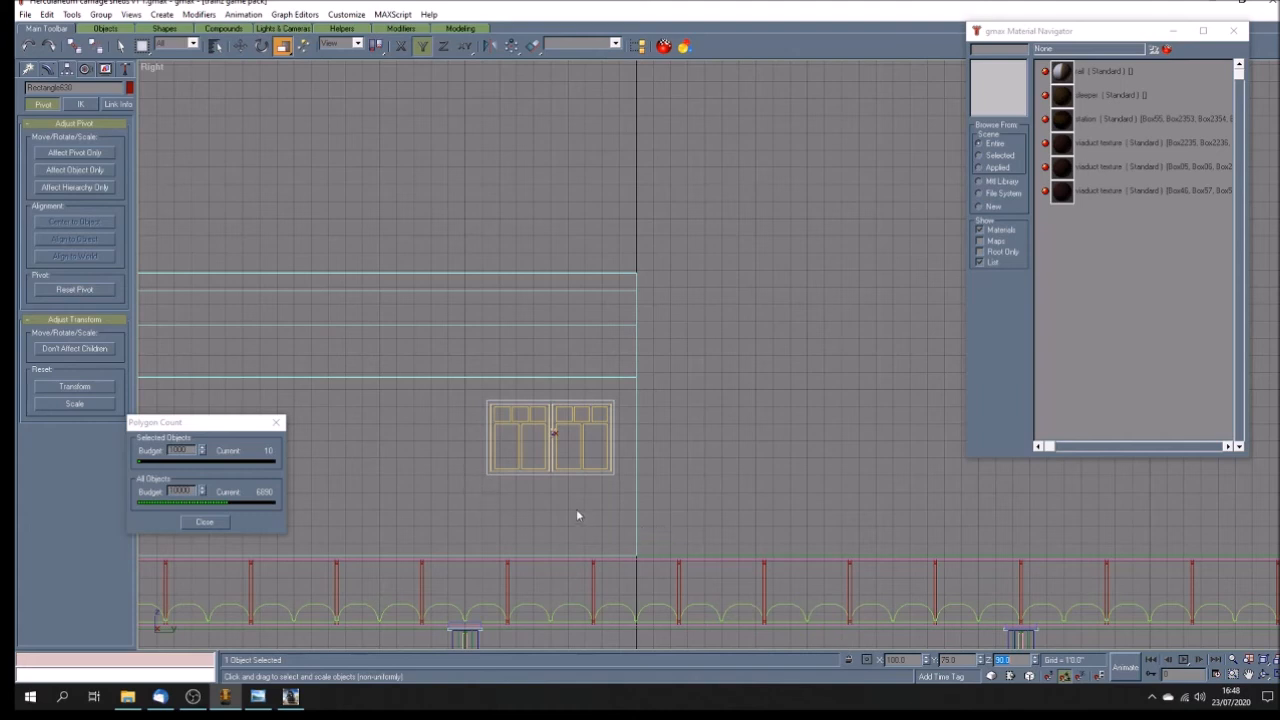
{"action": "left_click", "coordinate": [547, 493]}
{"action": "scroll", "coordinate": [539, 470], "scroll_direction": "up", "scroll_amount": 3}
{"action": "scroll", "coordinate": [540, 472], "scroll_direction": "down", "scroll_amount": 2}
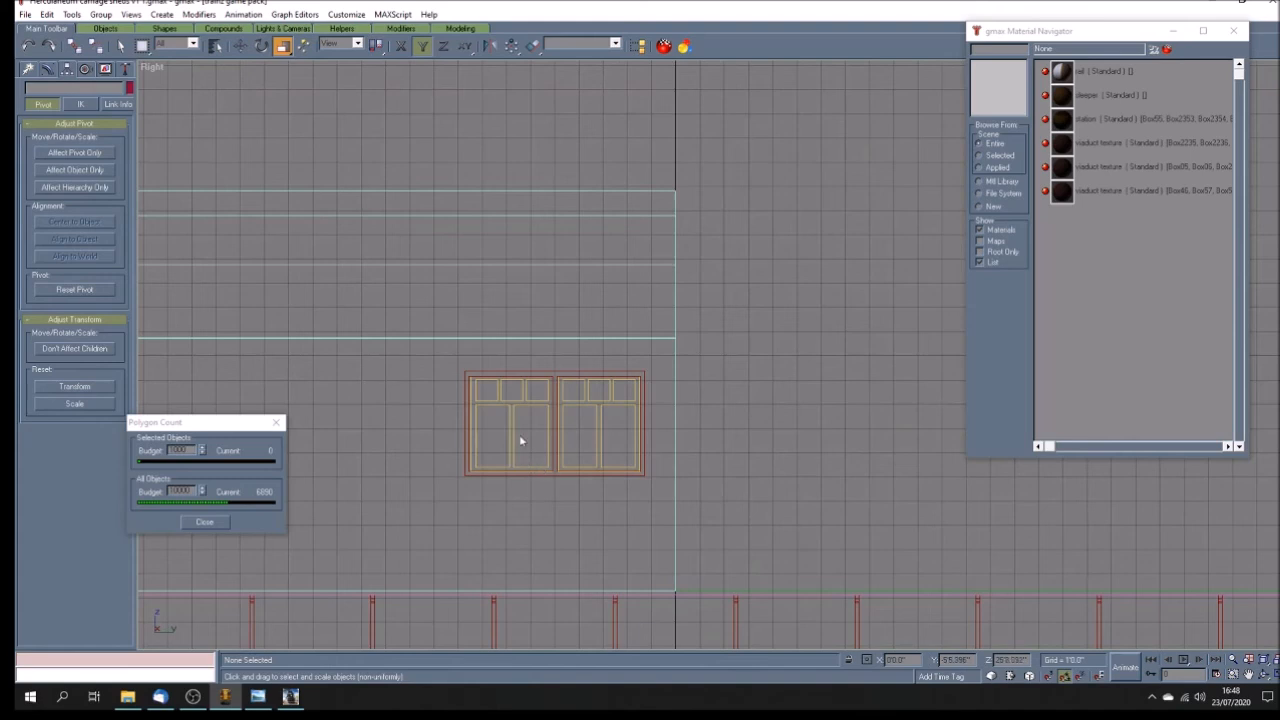
Step: Scale both window sashes non-uniformly to 65 percent along the X axis
{"action": "left_click", "coordinate": [512, 455]}
{"action": "key", "text": "ctrl+s"}
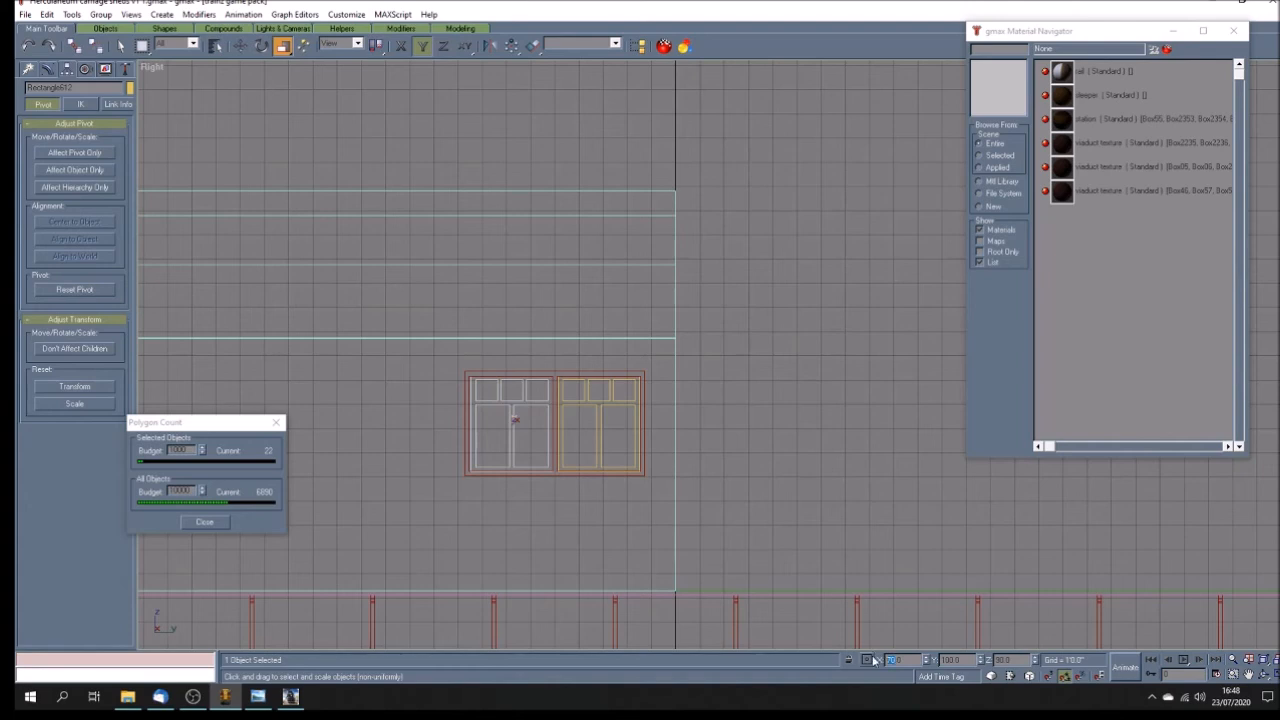
{"action": "type", "text": "65"}
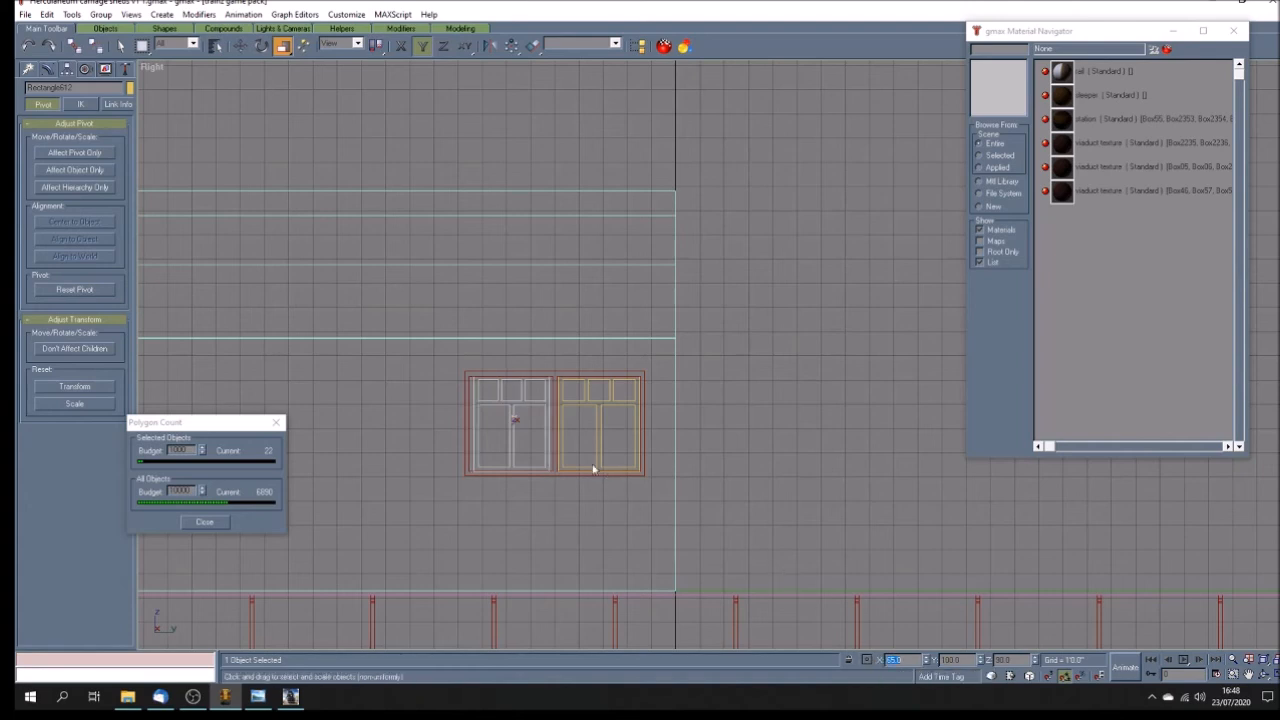
{"action": "left_click", "coordinate": [600, 420]}
{"action": "left_click_drag", "start_coordinate": [892, 661], "coordinate": [881, 661]}
{"action": "type", "text": "65"}
{"action": "key", "text": "Return"}
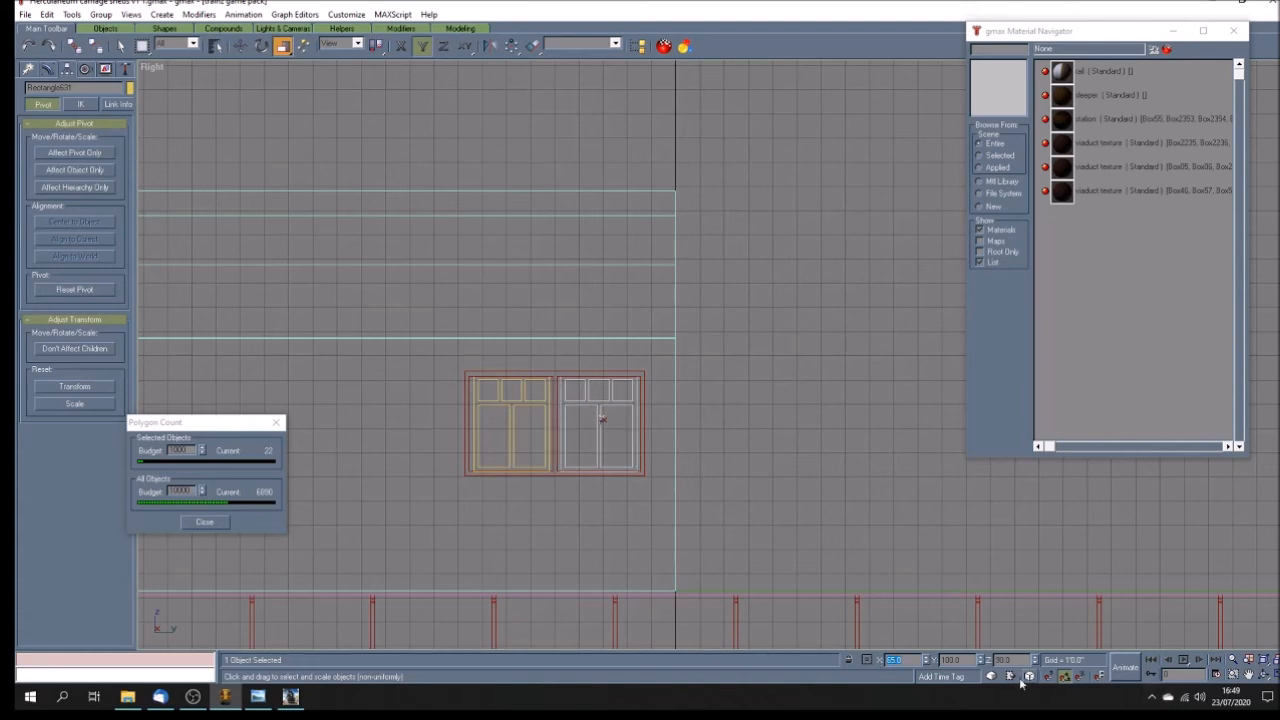
Step: Reduce the height of both window sashes by scaling them to 80 percent along the Z axis
{"action": "left_click_drag", "start_coordinate": [999, 660], "coordinate": [993, 663]}
{"action": "type", "text": "9"}
{"action": "key", "text": "Return"}
{"action": "left_click", "coordinate": [514, 420]}
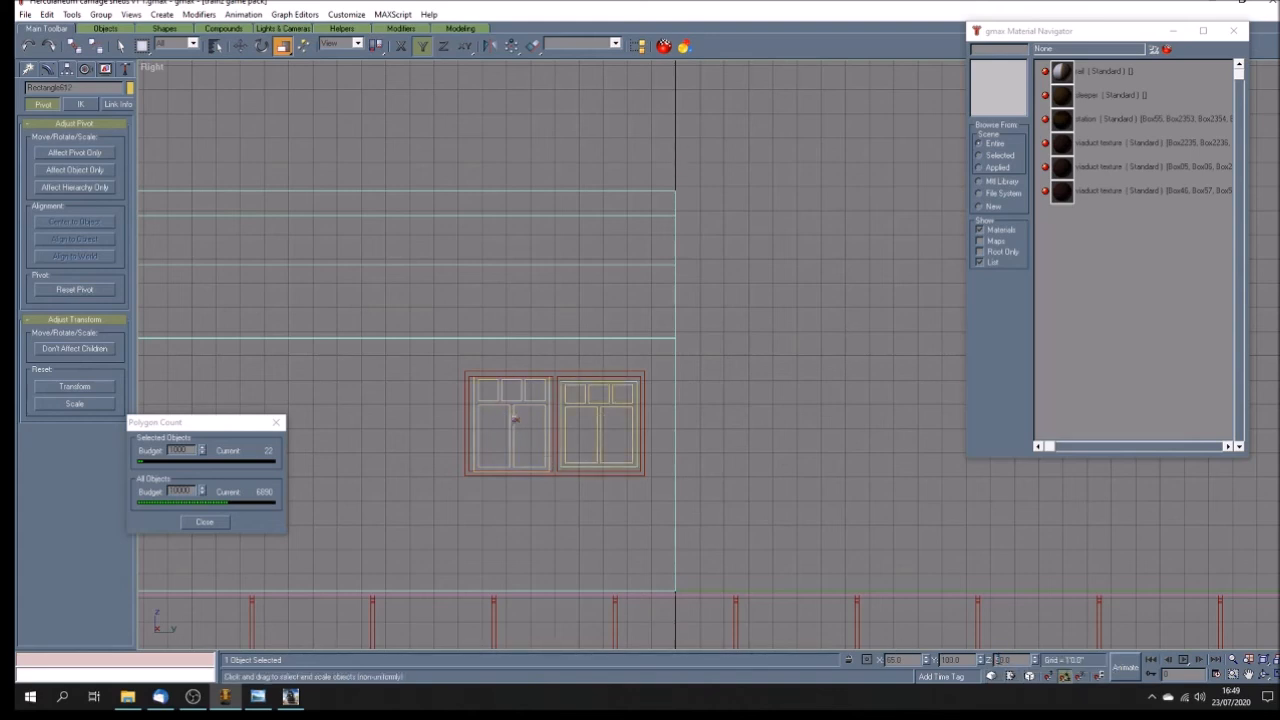
{"action": "key", "text": "Return"}
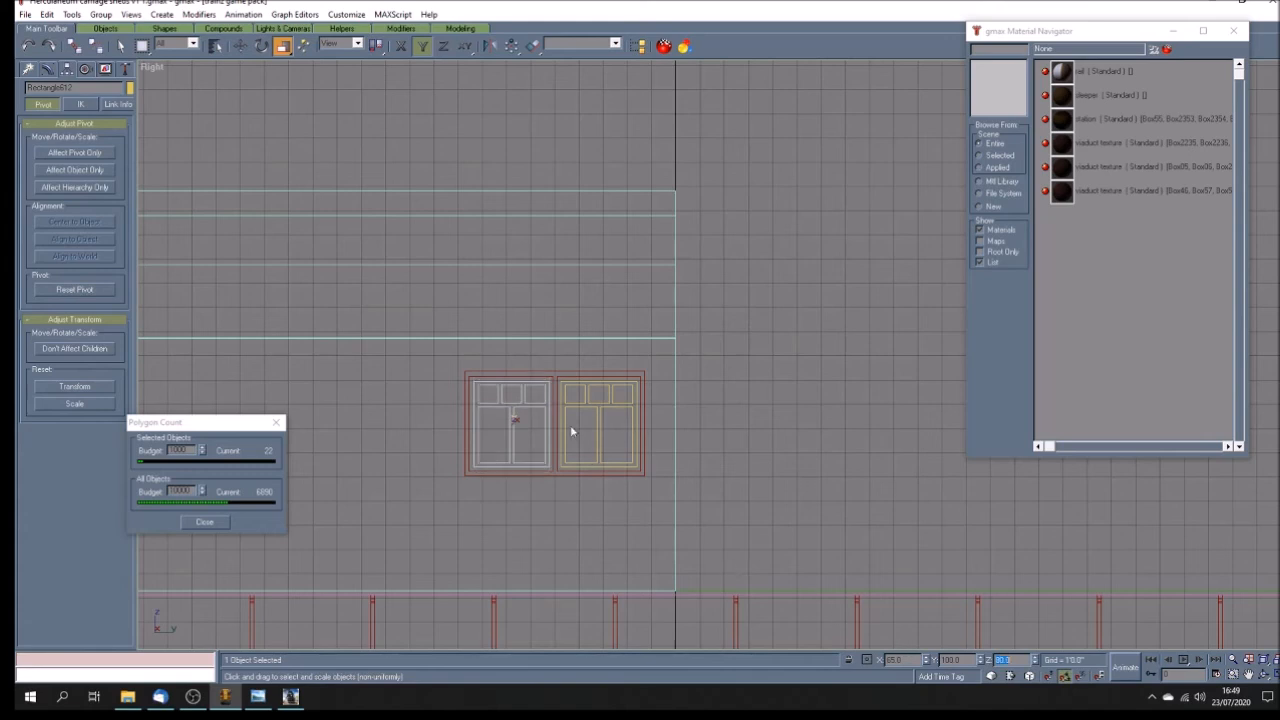
Step: Scale the outer window frame to 80 percent along Z and 70 percent along Y, and deselect it
{"action": "left_click", "coordinate": [641, 424]}
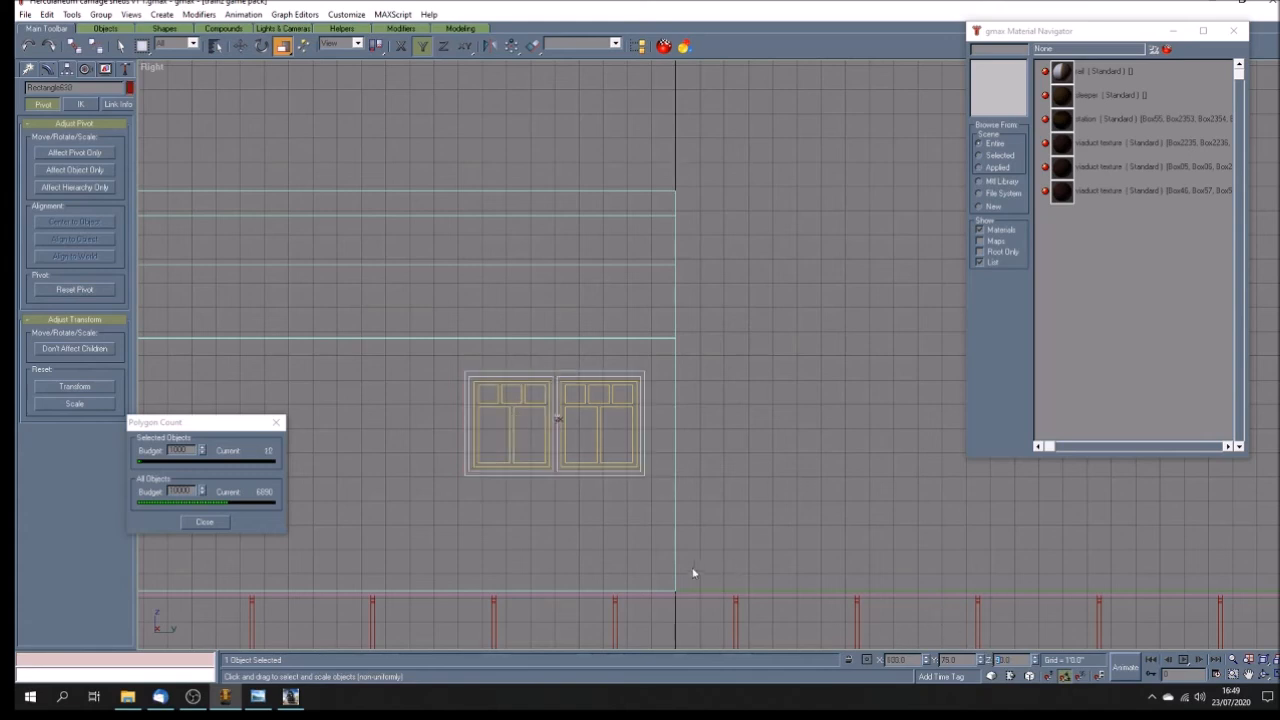
{"action": "key", "text": "Return"}
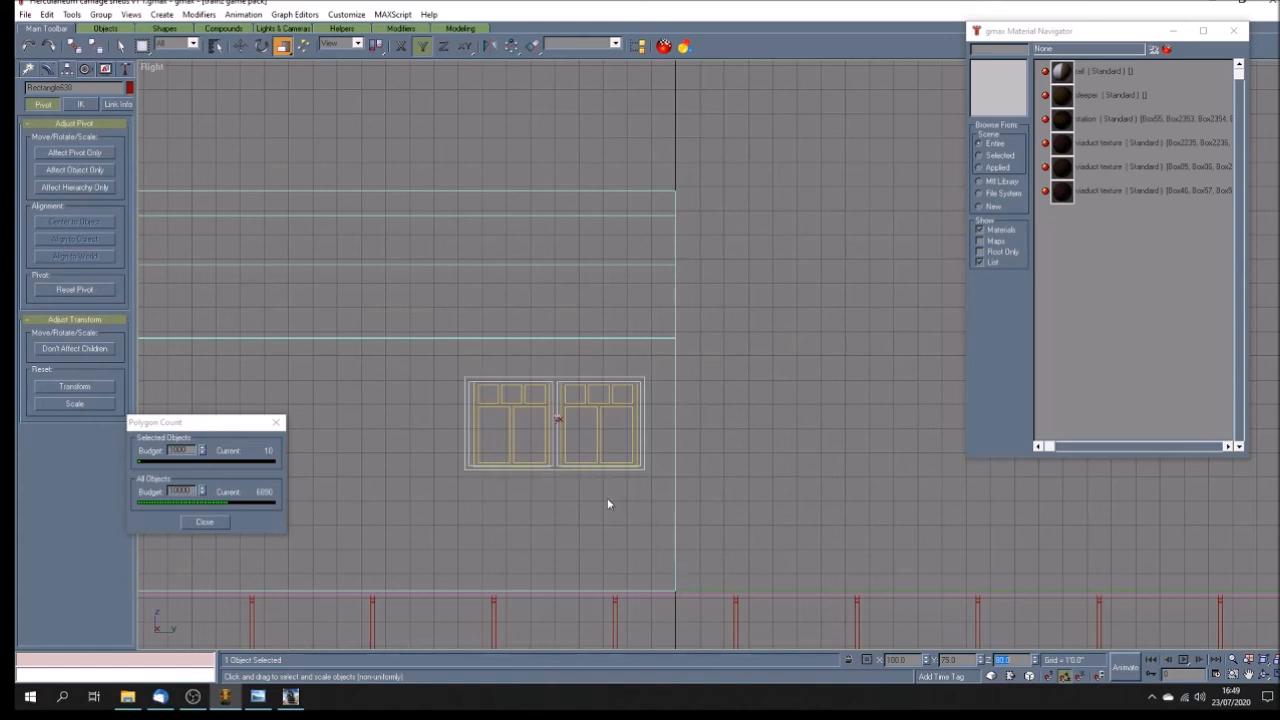
{"action": "left_click", "coordinate": [950, 661]}
{"action": "type", "text": "90"}
{"action": "key", "text": "Return"}
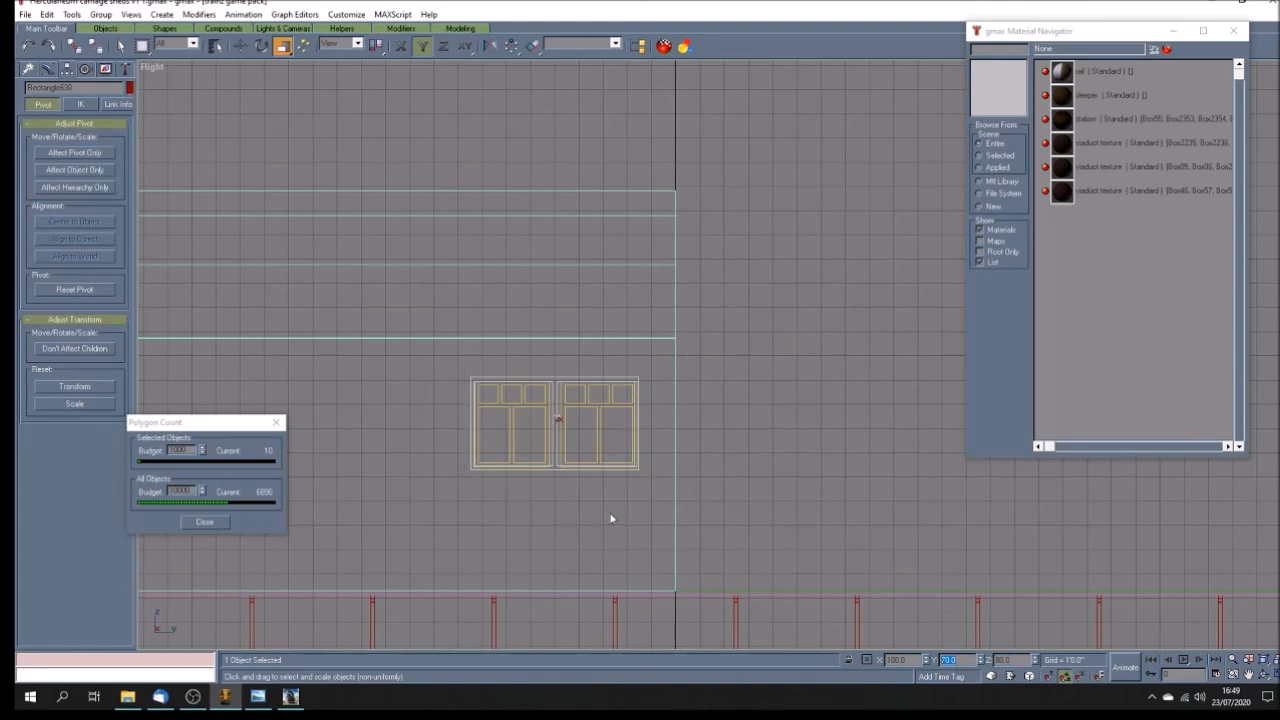
{"action": "left_click", "coordinate": [585, 492]}
Step: Check the reduced double window's size and its position on the shed wall against the reference photo
{"action": "scroll", "coordinate": [586, 488], "scroll_direction": "down", "scroll_amount": 5}
{"action": "scroll", "coordinate": [602, 484], "scroll_direction": "up", "scroll_amount": 3}
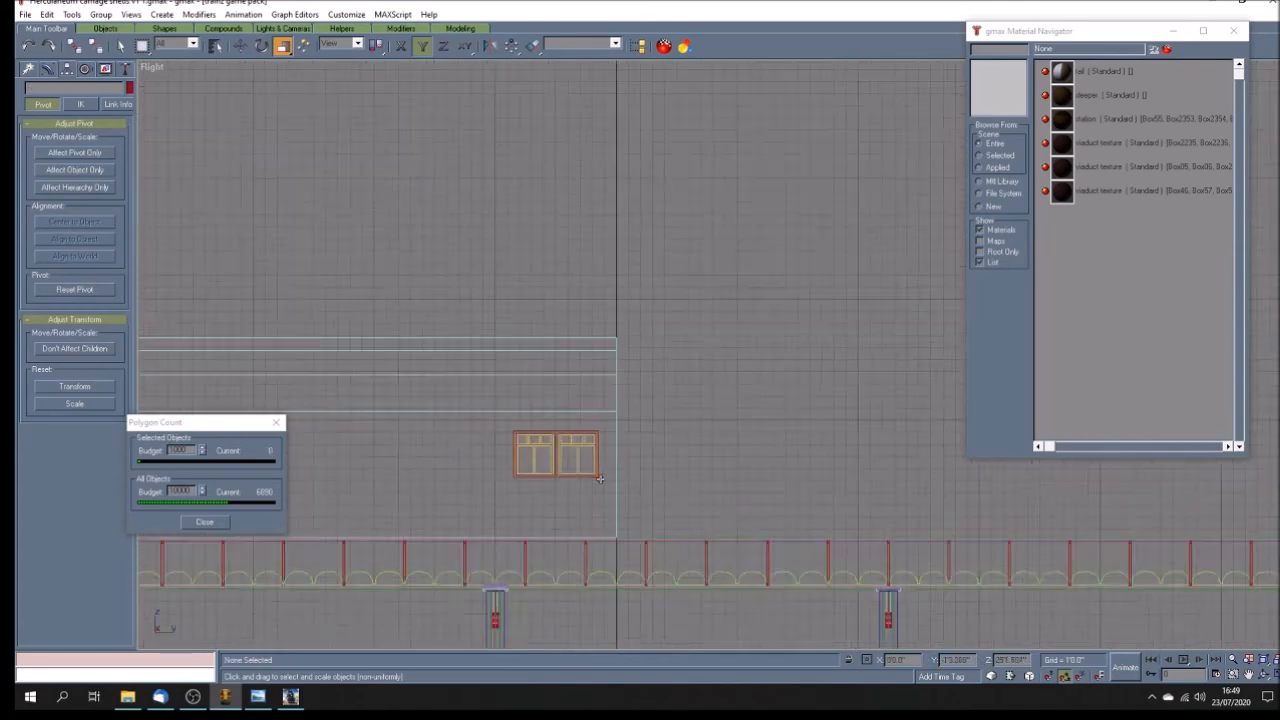
{"action": "scroll", "coordinate": [599, 479], "scroll_direction": "down", "scroll_amount": 3}
{"action": "scroll", "coordinate": [599, 479], "scroll_direction": "up", "scroll_amount": 3}
{"action": "left_click", "coordinate": [258, 697]}
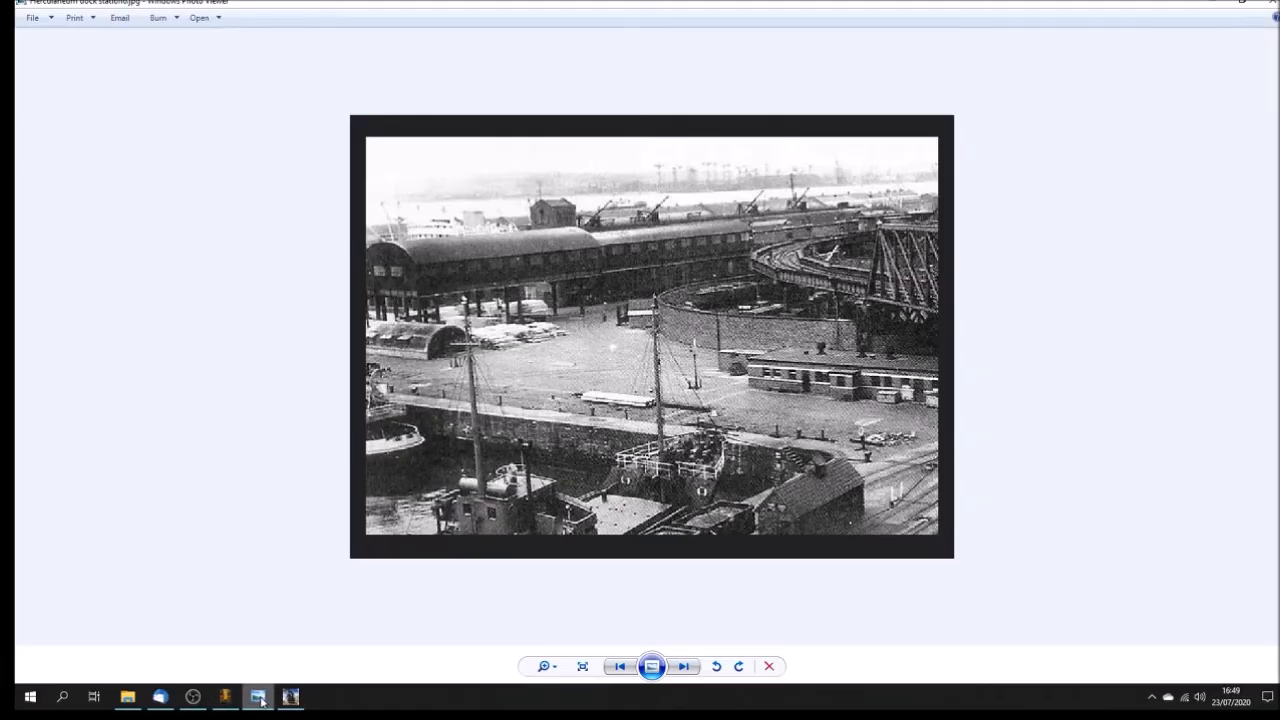
{"action": "left_click", "coordinate": [225, 697]}
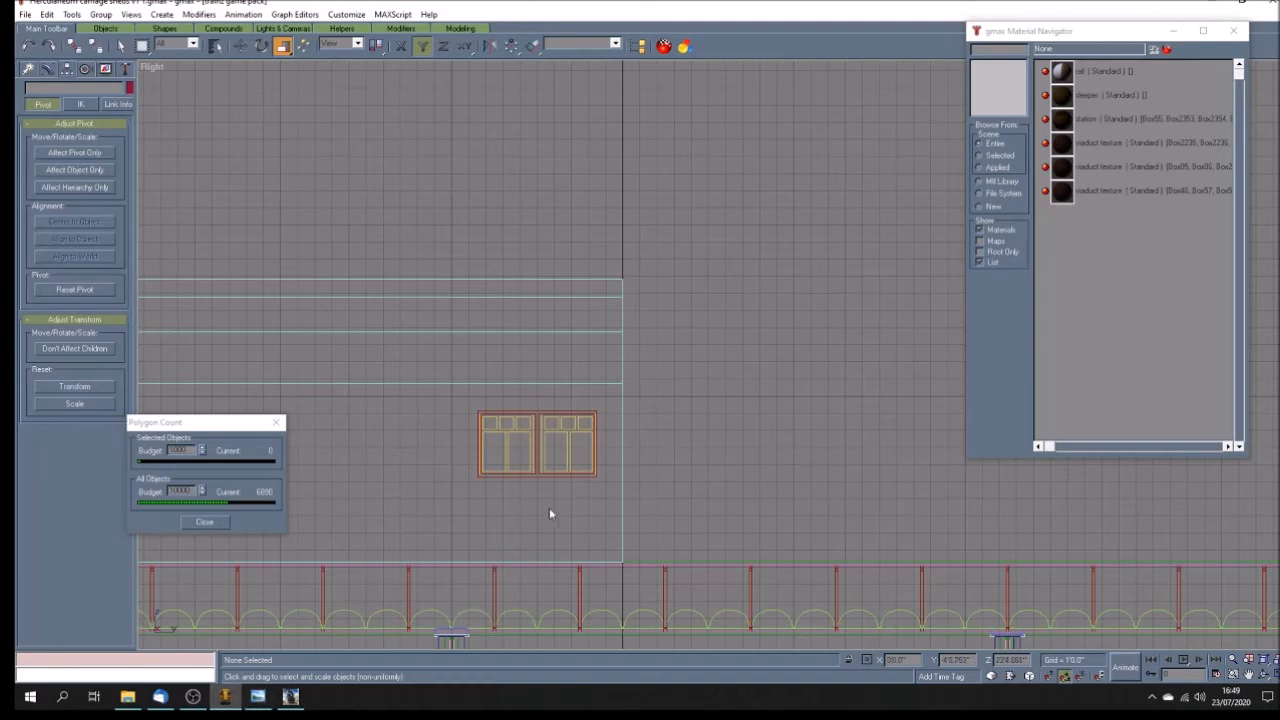
{"action": "scroll", "coordinate": [535, 450], "scroll_direction": "up", "scroll_amount": 3}
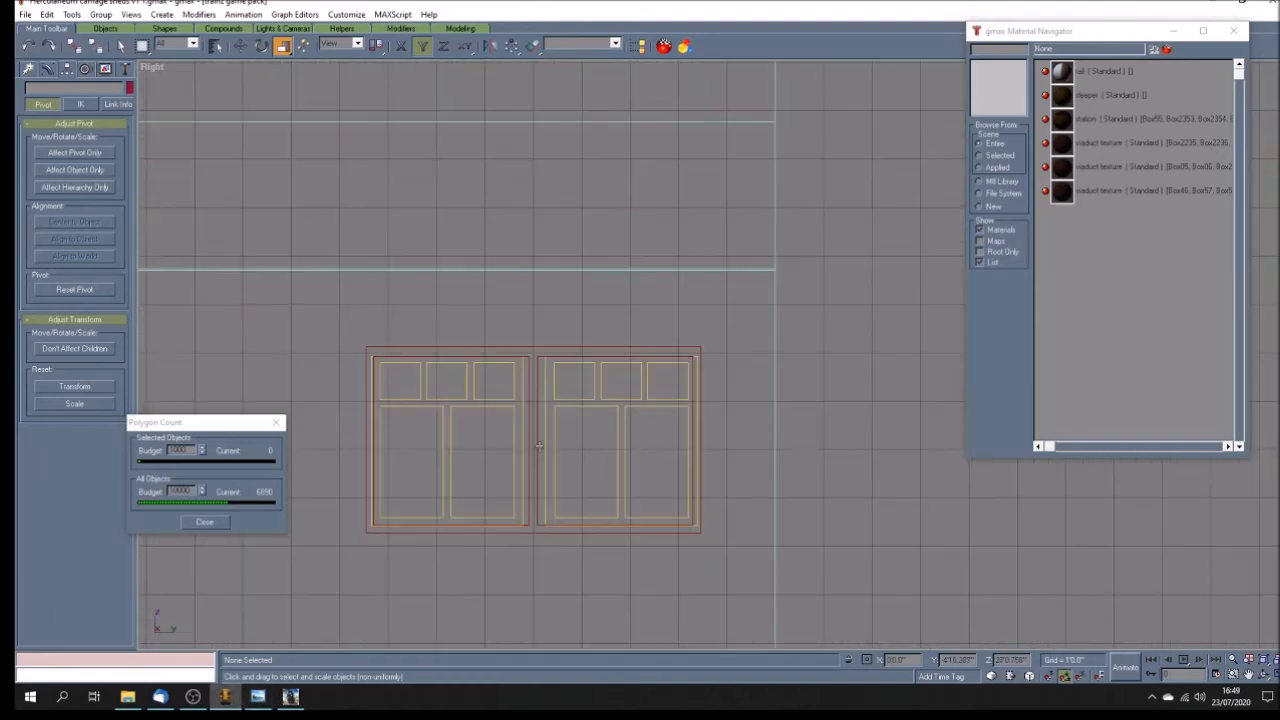
{"action": "scroll", "coordinate": [587, 455], "scroll_direction": "down", "scroll_amount": 2}
{"action": "scroll", "coordinate": [589, 450], "scroll_direction": "up", "scroll_amount": 2}
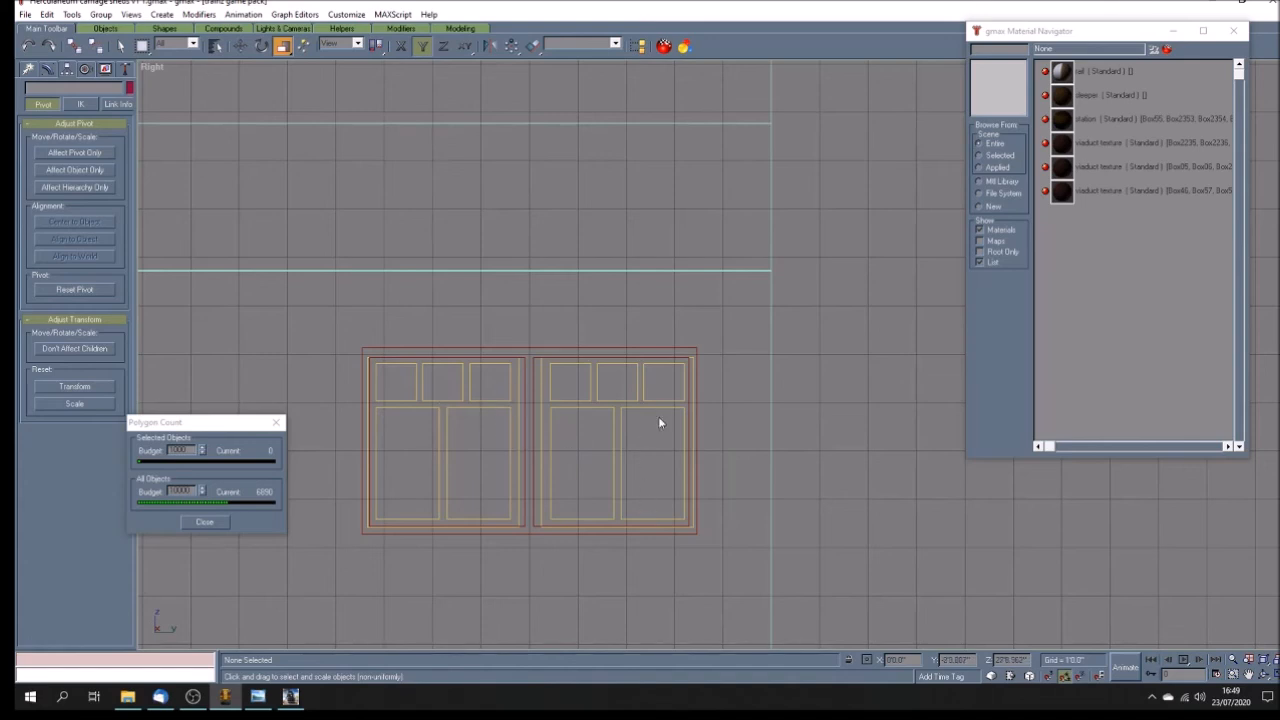
Step: Copy the complete double window once along the shed's side wall, away from the end, and delete the copy's left-hand sash
{"action": "scroll", "coordinate": [658, 417], "scroll_direction": "down", "scroll_amount": 4}
{"action": "left_click_drag", "start_coordinate": [546, 381], "coordinate": [683, 475]}
{"action": "key", "text": "w"}
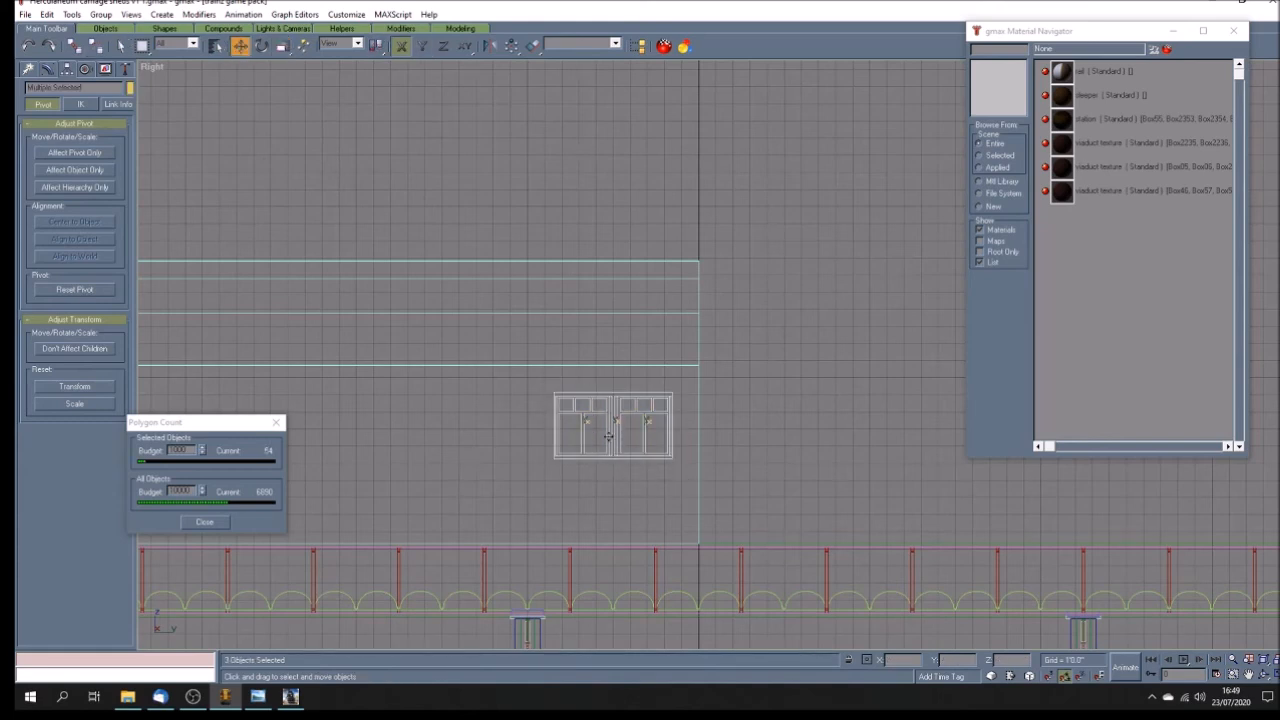
{"action": "left_click_drag", "start_coordinate": [608, 436], "coordinate": [436, 436], "text": "shift"}
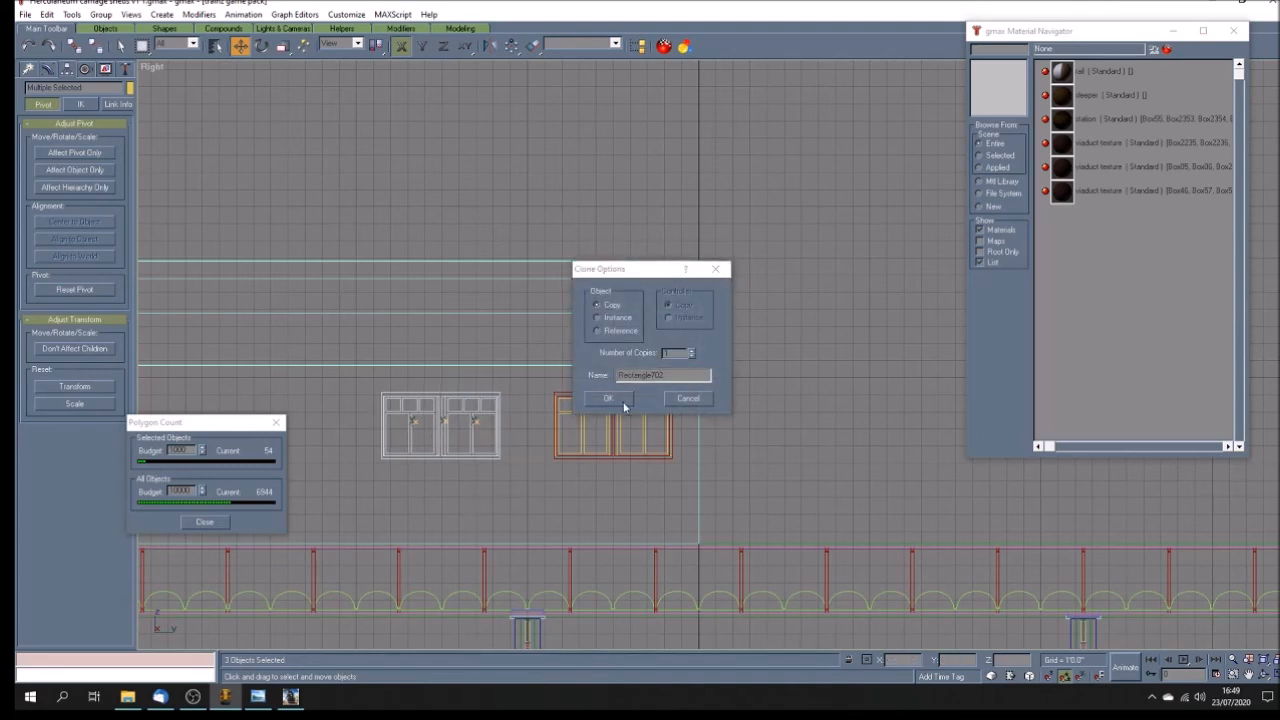
{"action": "left_click", "coordinate": [608, 398]}
{"action": "left_click", "coordinate": [433, 465]}
{"action": "left_click", "coordinate": [412, 428]}
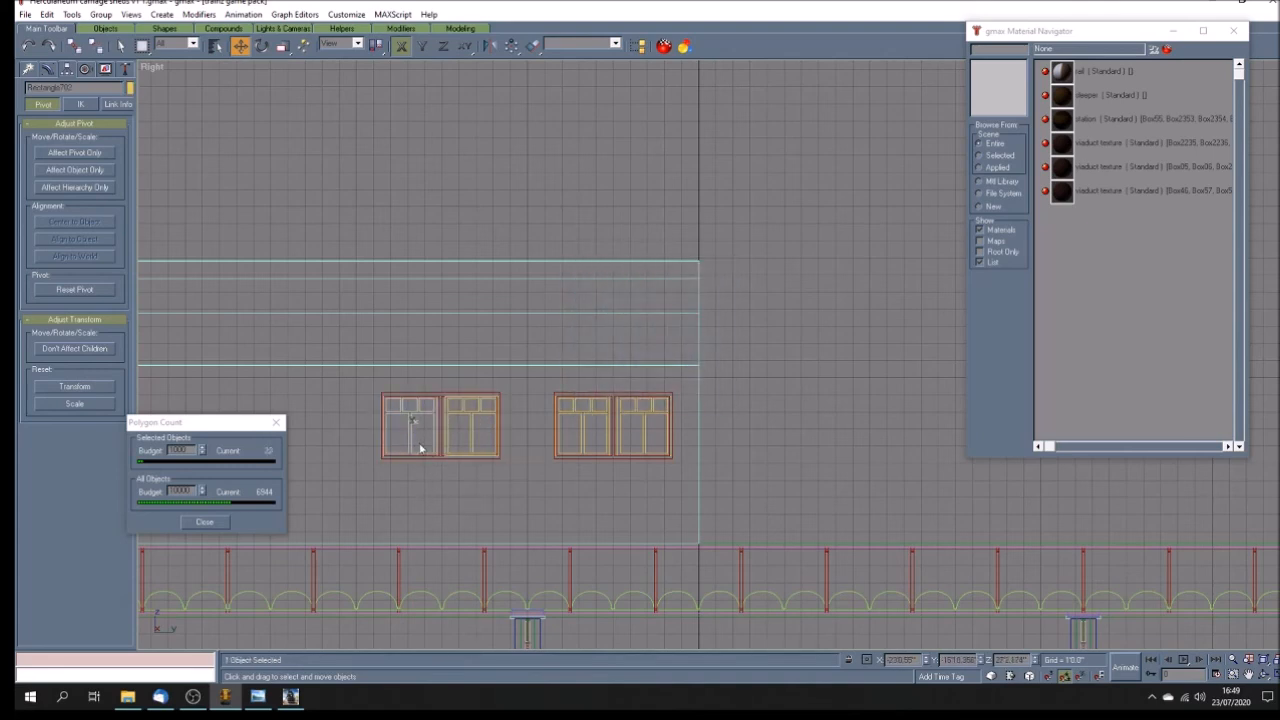
{"action": "key", "text": "Delete"}
Step: Scale the copied window's remaining sash to 100 percent along X and Z, and move it horizontally to the middle of its frame
{"action": "left_click", "coordinate": [456, 438]}
{"action": "left_click", "coordinate": [283, 46]}
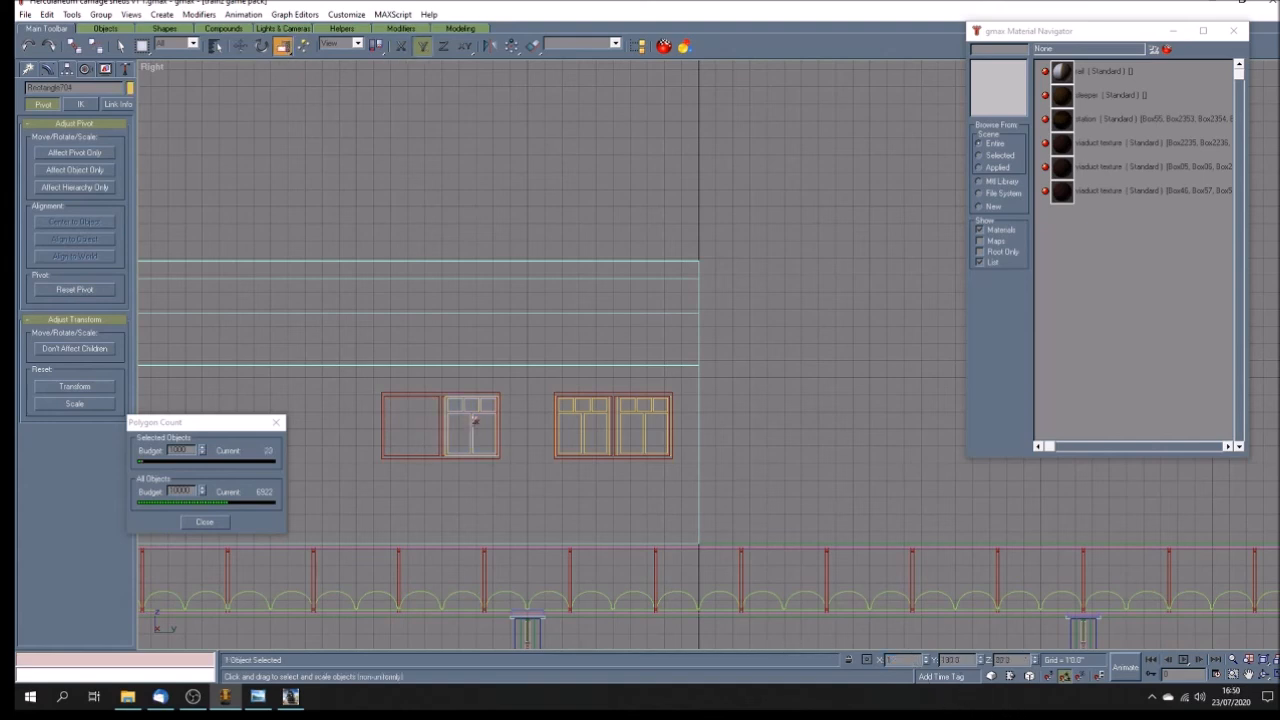
{"action": "key", "text": "Return"}
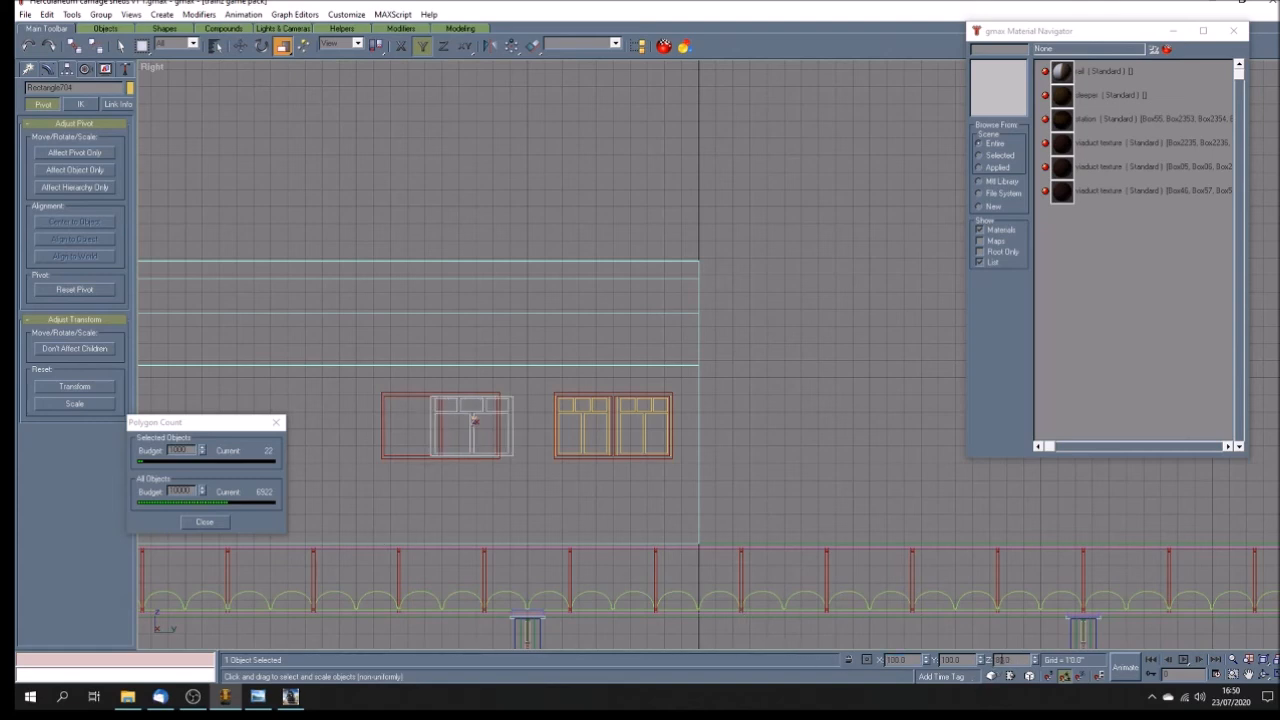
{"action": "key", "text": "Return"}
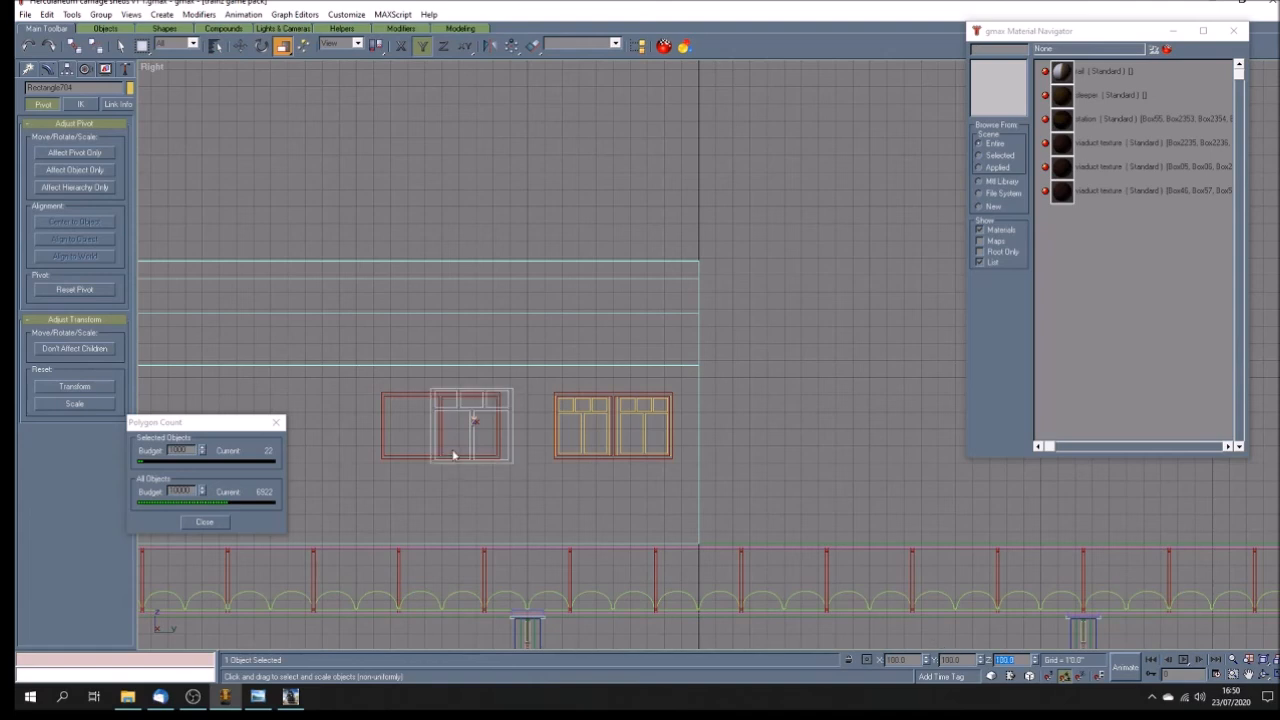
{"action": "left_click", "coordinate": [240, 46]}
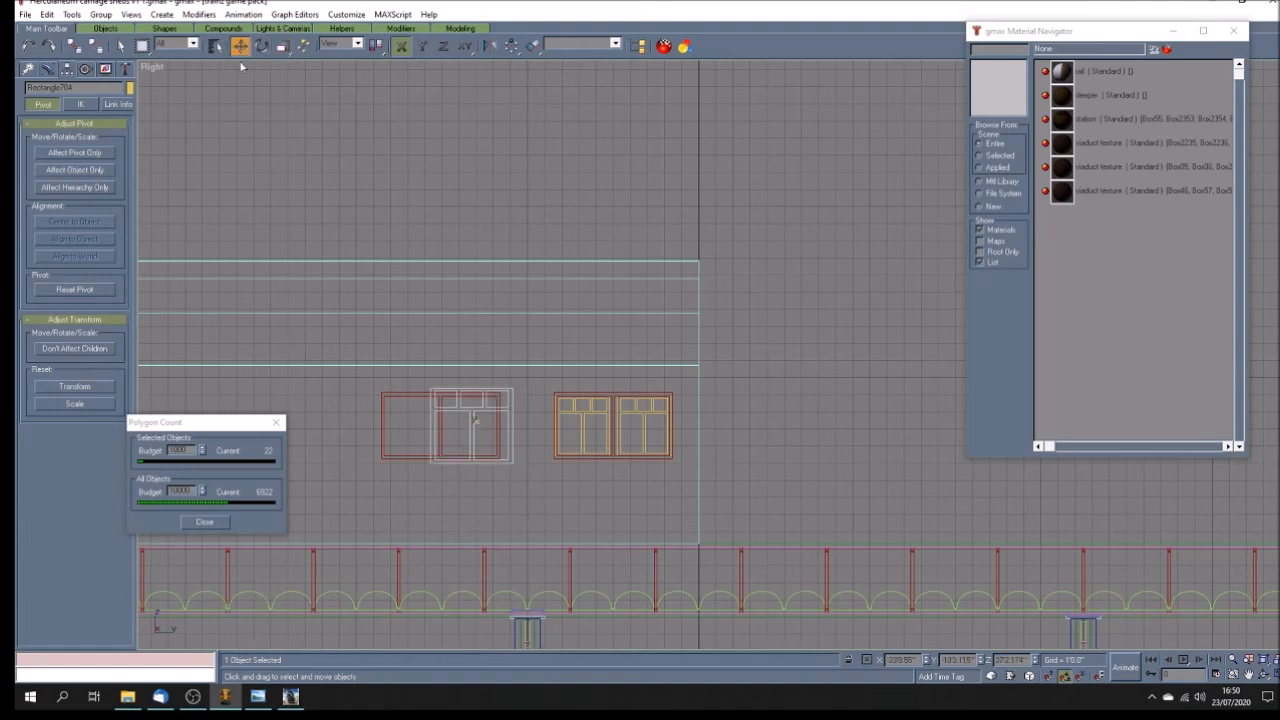
{"action": "left_click_drag", "start_coordinate": [471, 440], "coordinate": [443, 440]}
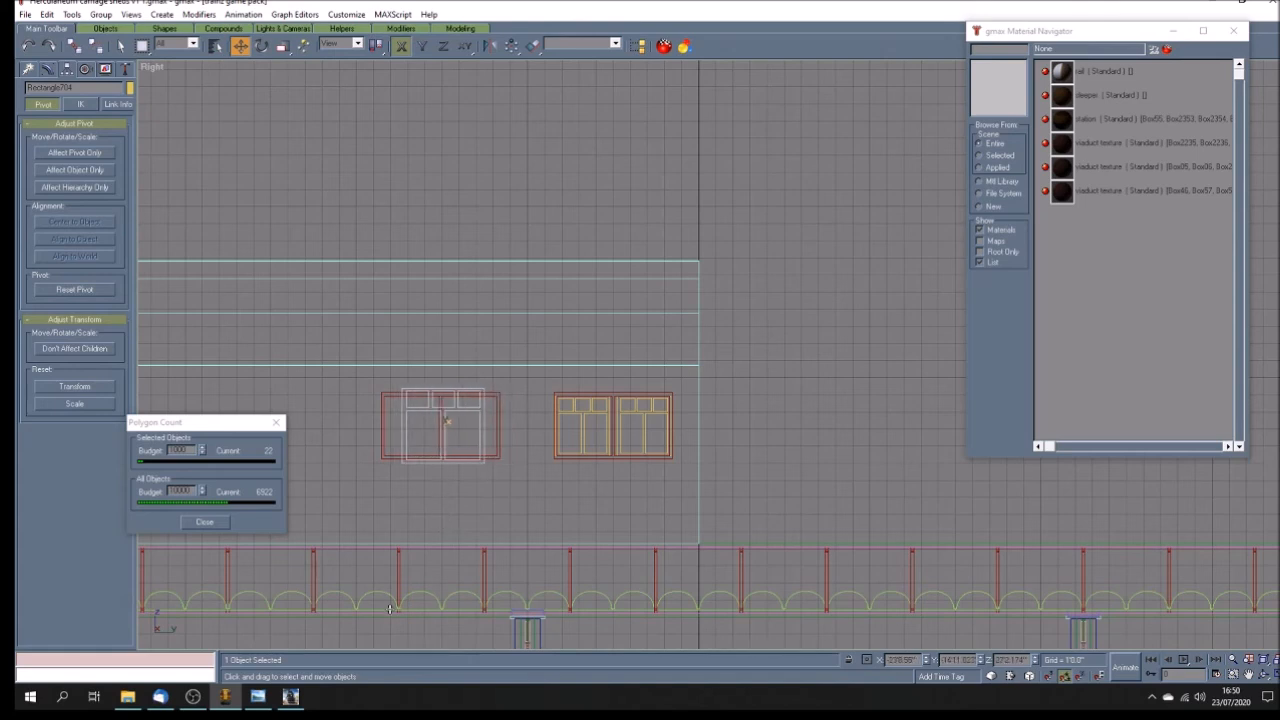
Step: Check the windows against the reference photo, and scale the copied window's sash to 90 percent along Z
{"action": "left_click", "coordinate": [258, 696]}
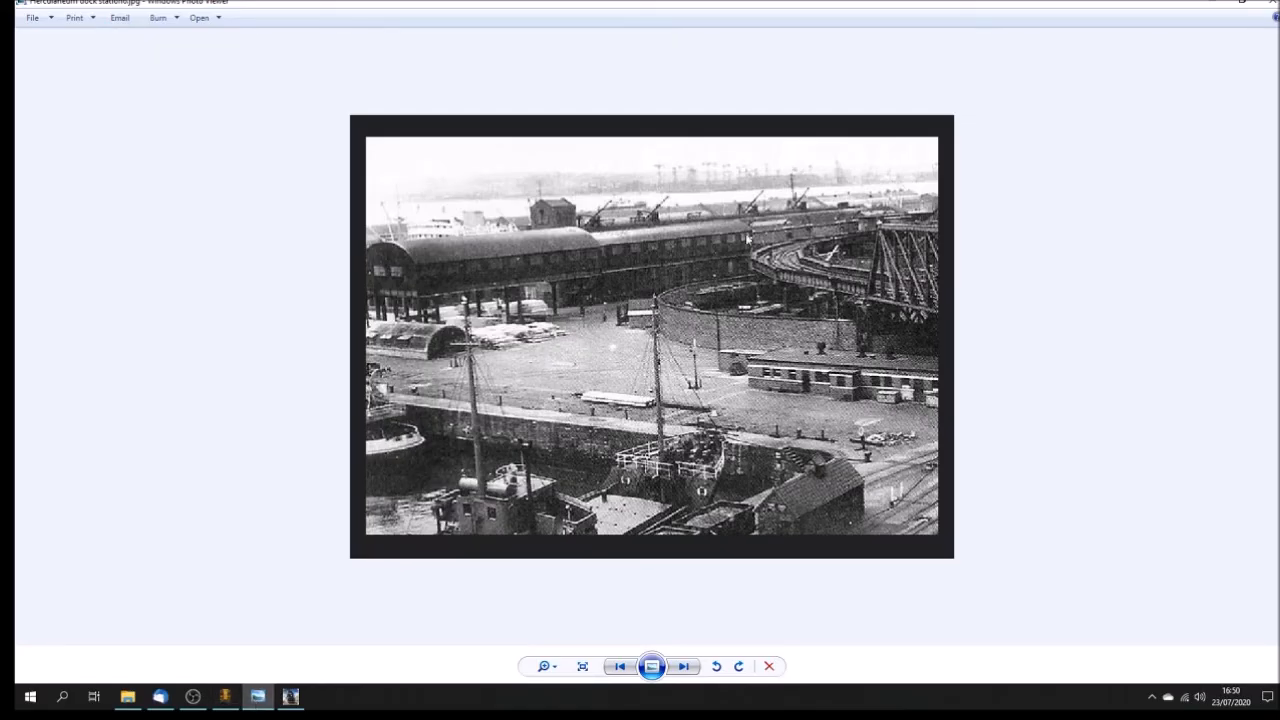
{"action": "left_click", "coordinate": [225, 696]}
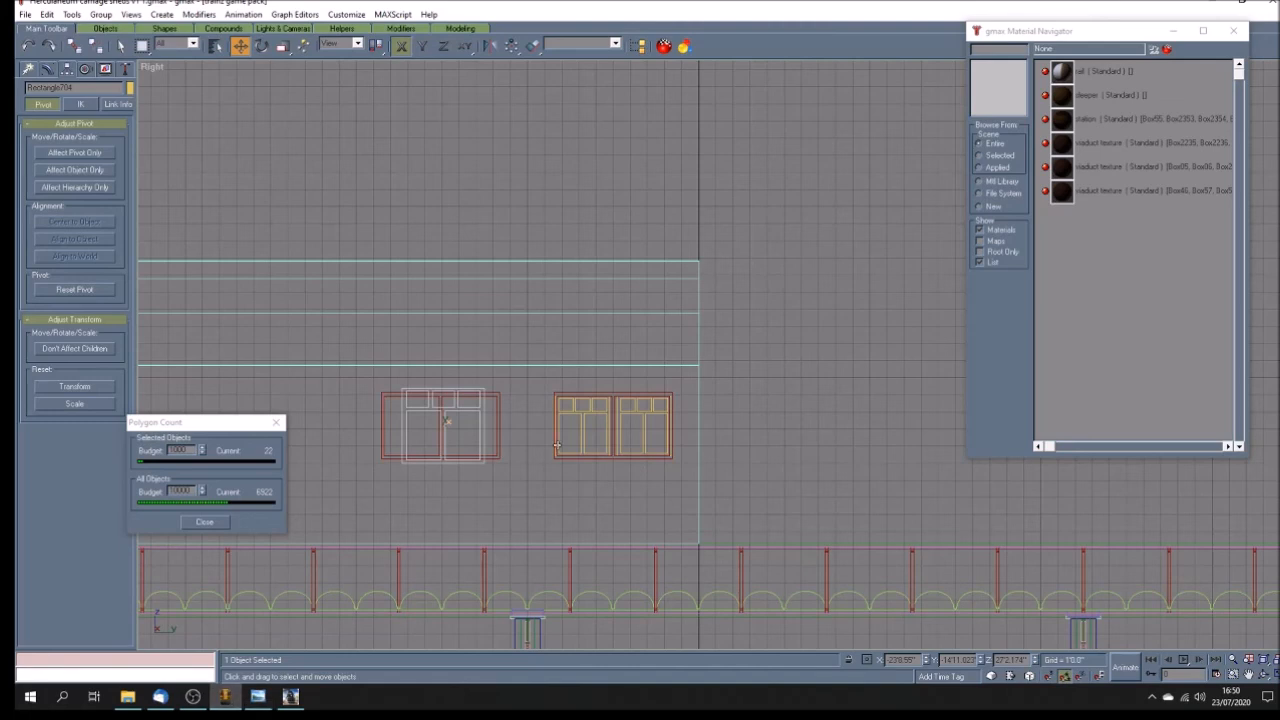
{"action": "left_click", "coordinate": [282, 45]}
{"action": "double_click", "coordinate": [1002, 660]}
{"action": "type", "text": "50"}
{"action": "key", "text": "Return"}
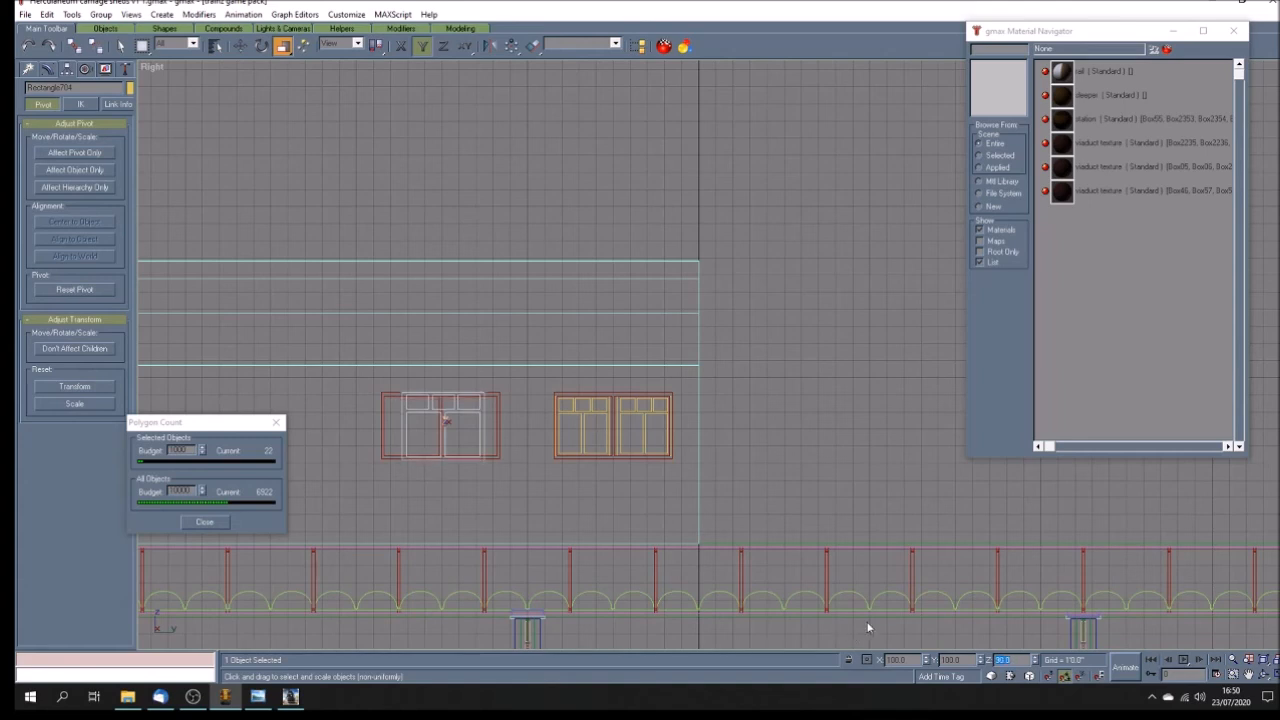
Step: Delete the outer double frame surrounding the copied sash, leaving only the single window on the shed wall
{"action": "left_click", "coordinate": [453, 478]}
{"action": "left_click", "coordinate": [497, 436]}
{"action": "scroll", "coordinate": [429, 388], "scroll_direction": "up", "scroll_amount": 3}
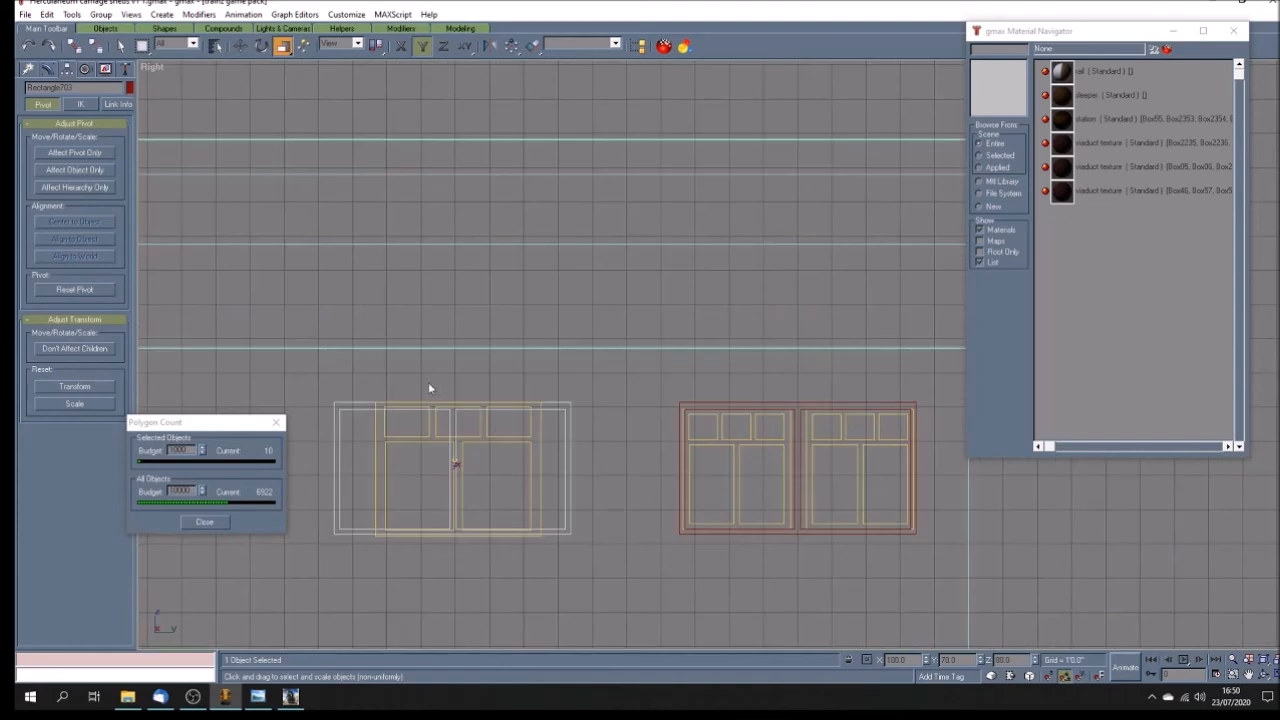
{"action": "scroll", "coordinate": [474, 437], "scroll_direction": "down", "scroll_amount": 2}
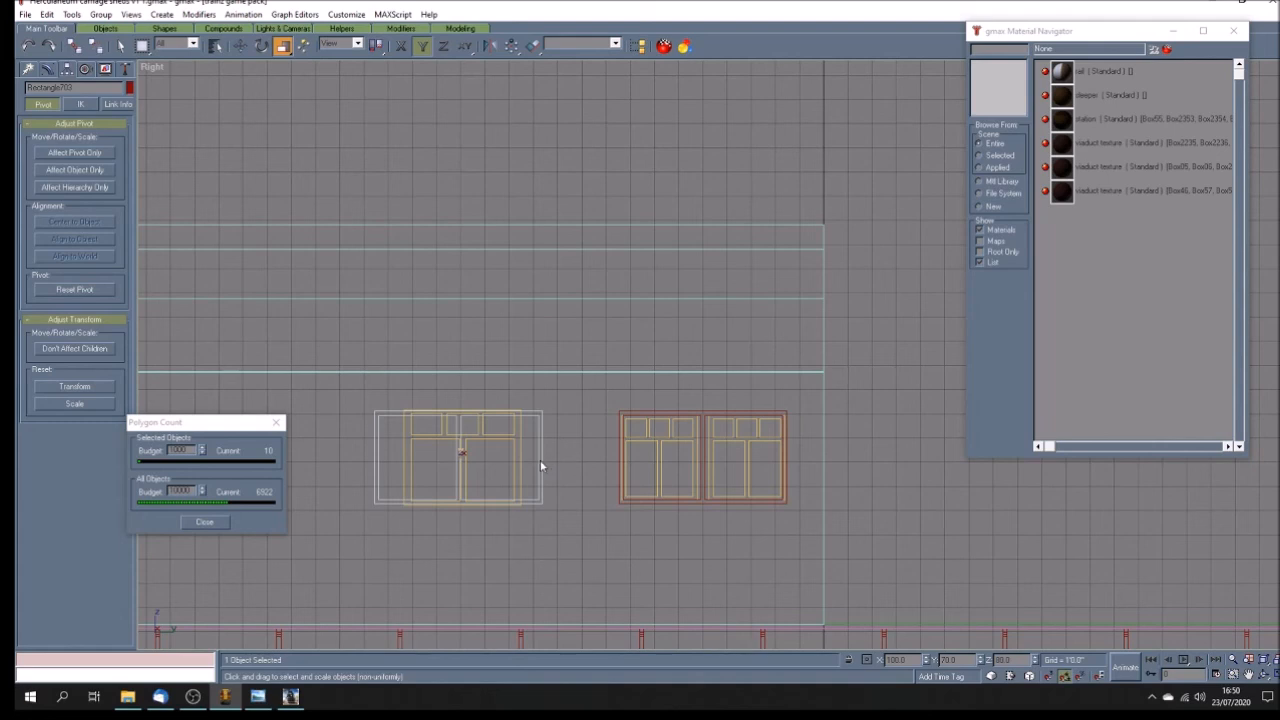
{"action": "left_click", "coordinate": [570, 456]}
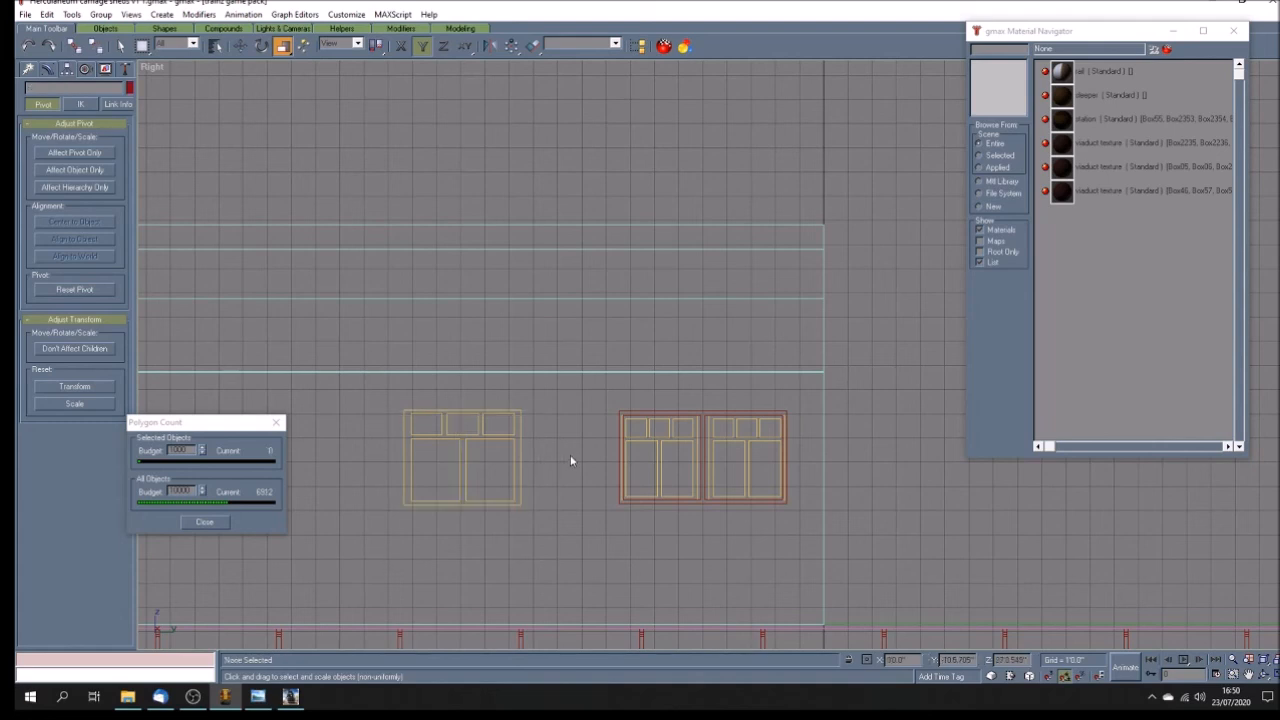
Step: Select the complete double window and move it horizontally off the shed wall, past the open end of the viaduct
{"action": "left_click_drag", "start_coordinate": [603, 403], "coordinate": [807, 530]}
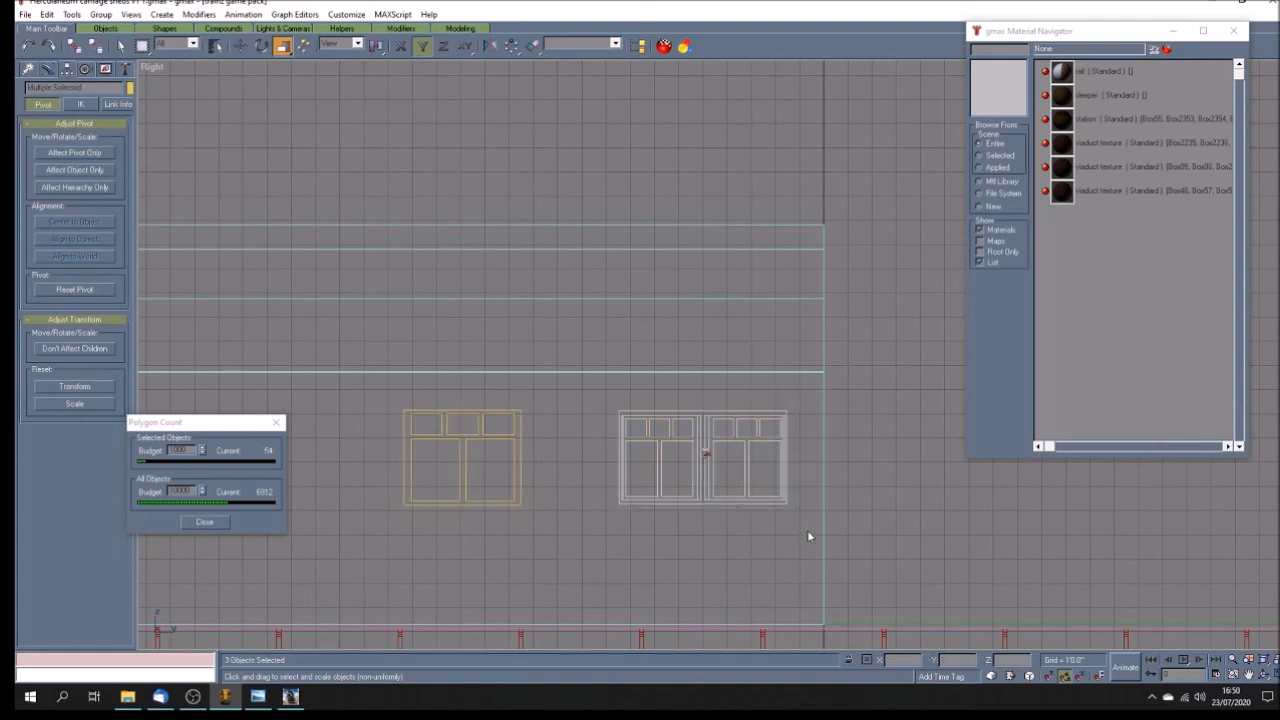
{"action": "scroll", "coordinate": [644, 452], "scroll_direction": "down", "scroll_amount": 3}
{"action": "key", "text": "w"}
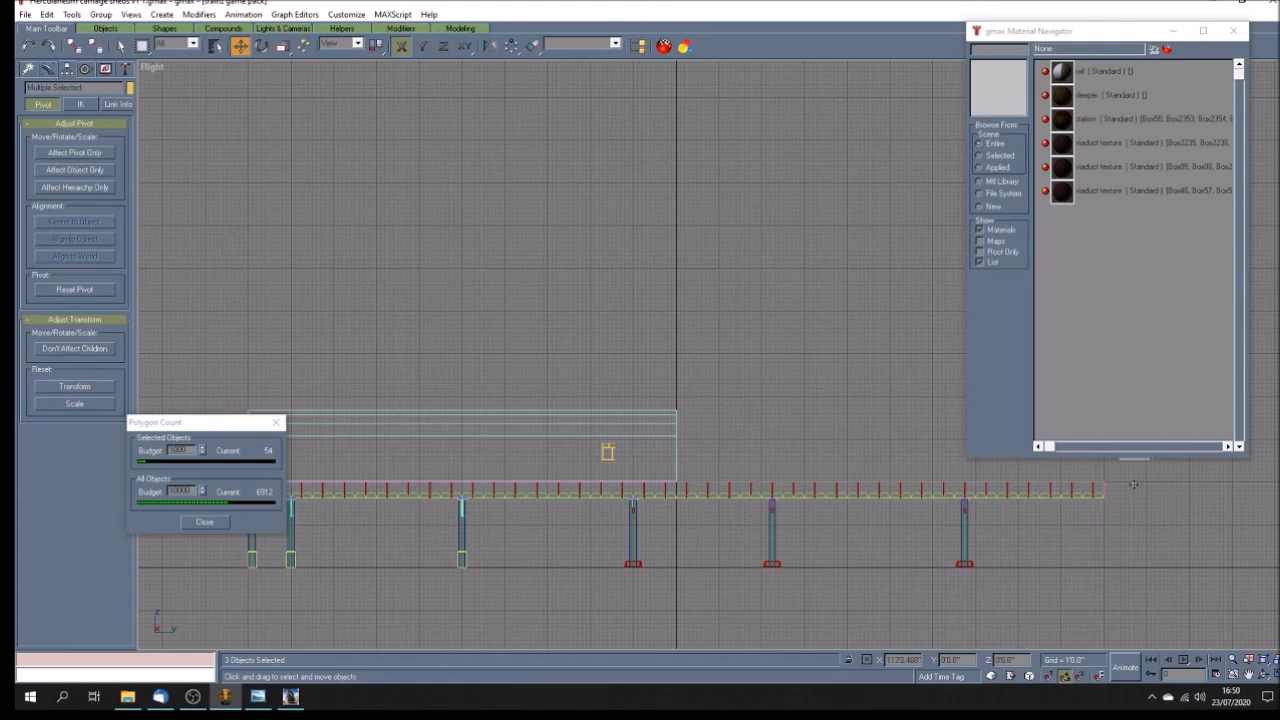
{"action": "left_click", "coordinate": [627, 461]}
Step: Position the single window at Y -5'0.0" near the shed's end, and move the polygon count window clear of the model
{"action": "scroll", "coordinate": [628, 457], "scroll_direction": "up", "scroll_amount": 5}
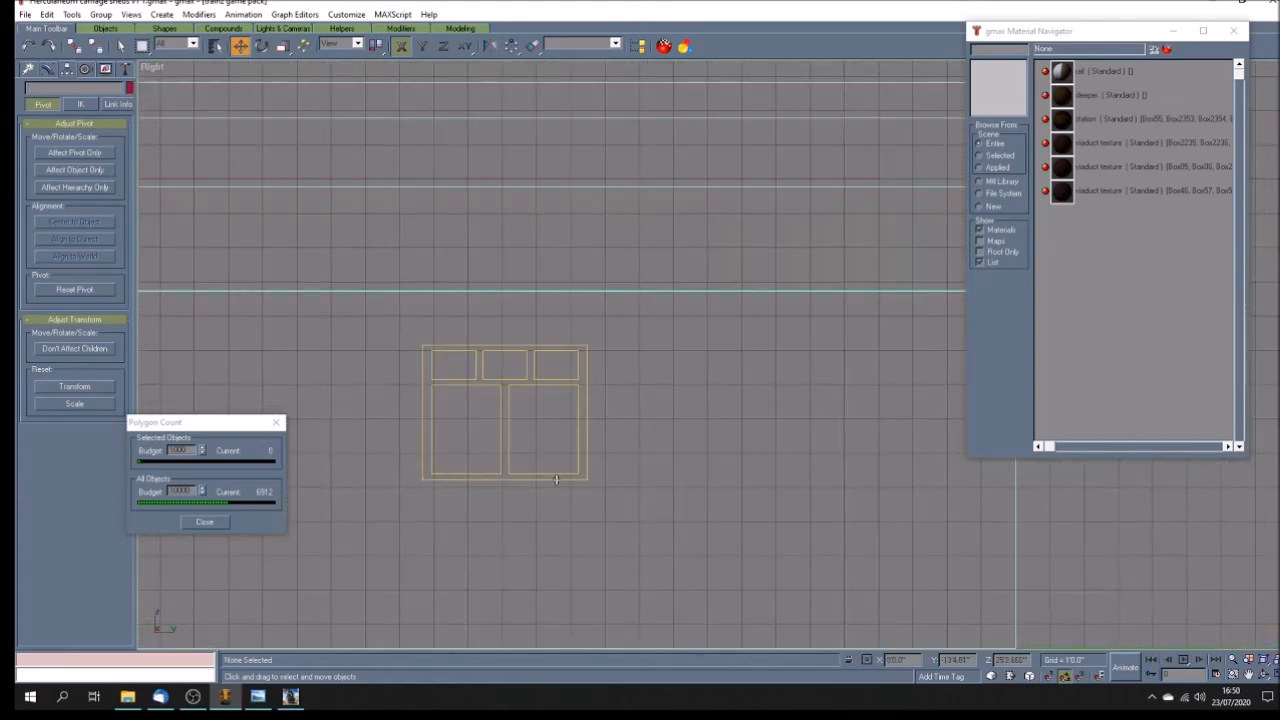
{"action": "scroll", "coordinate": [500, 468], "scroll_direction": "down", "scroll_amount": 8}
{"action": "left_click", "coordinate": [499, 462]}
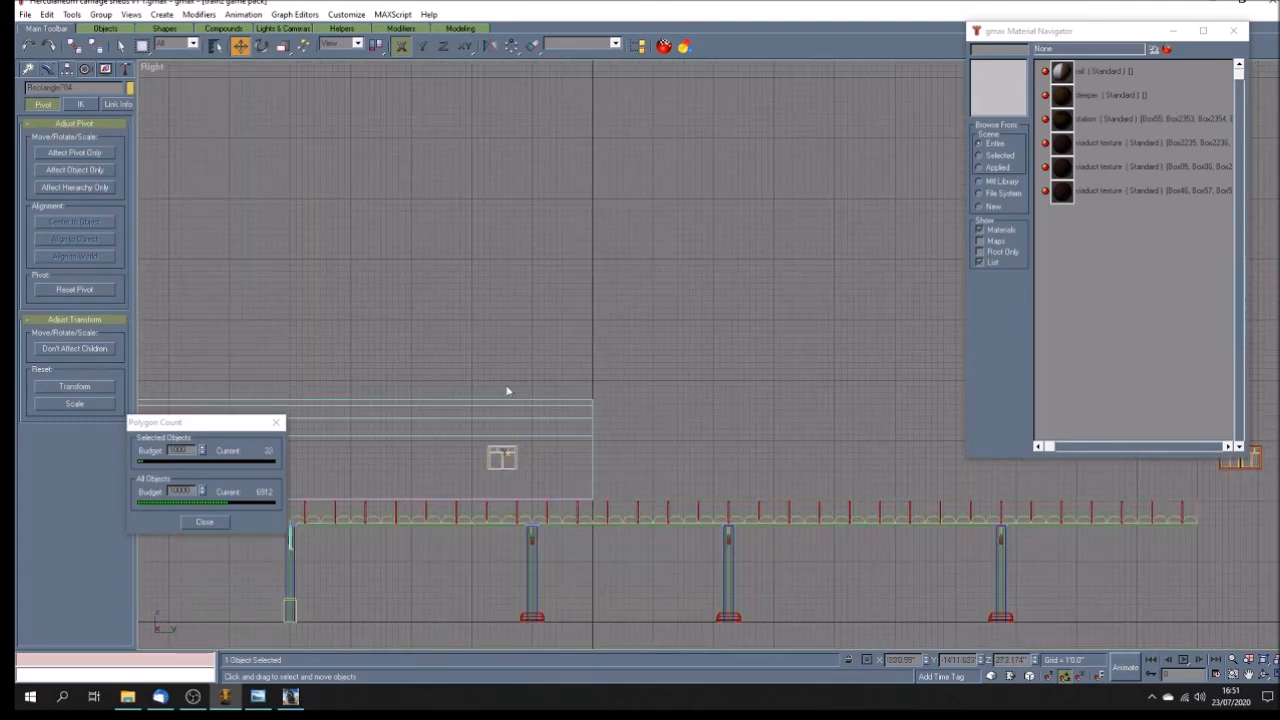
{"action": "double_click", "coordinate": [944, 662]}
{"action": "key", "text": "BackSpace"}
{"action": "type", "text": "5"}
{"action": "key", "text": "Return"}
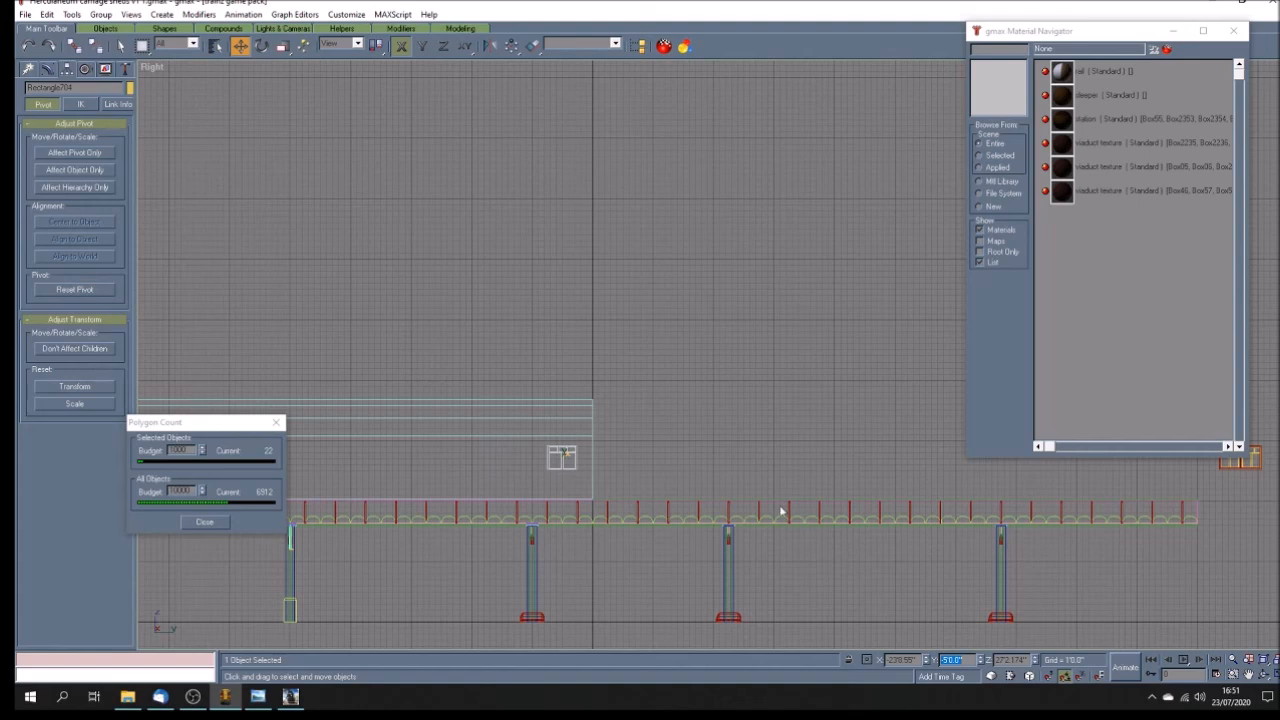
{"action": "left_click_drag", "start_coordinate": [215, 424], "coordinate": [115, 432]}
Step: Try a 2D array of the window with 10 rows offset by -10 feet along X, and undo it
{"action": "left_click", "coordinate": [511, 46]}
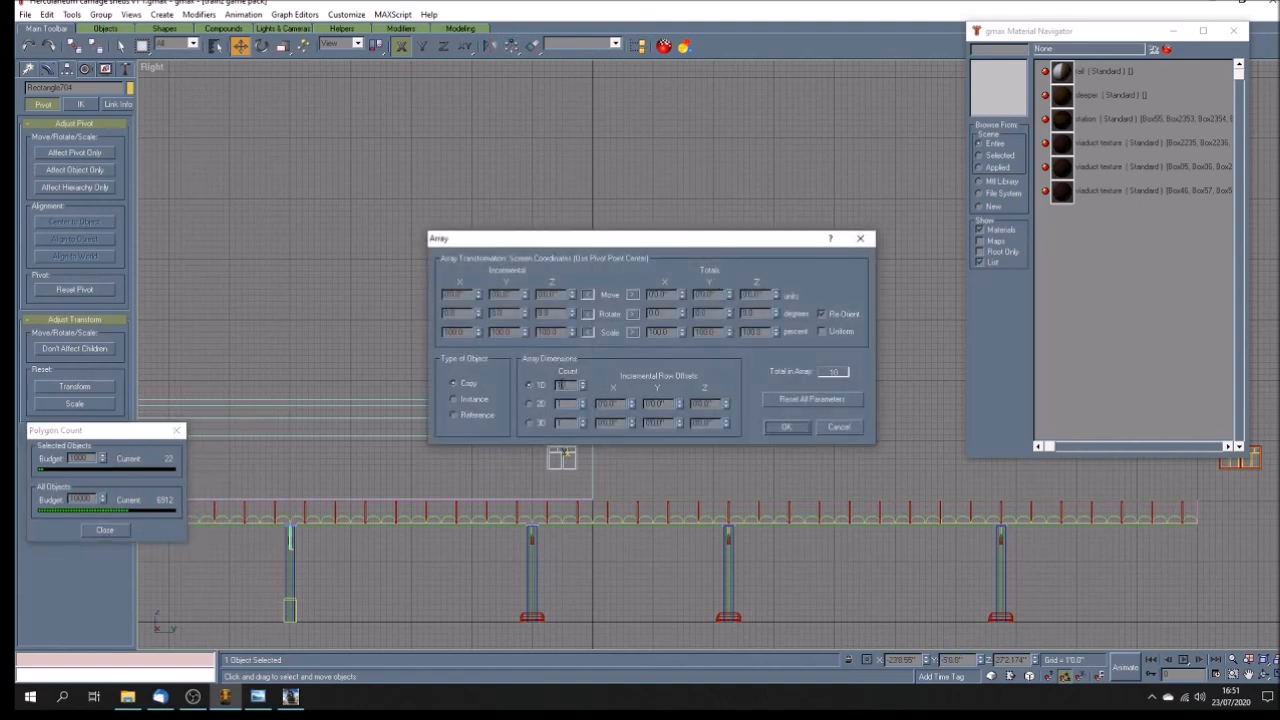
{"action": "double_click", "coordinate": [569, 385]}
{"action": "type", "text": "1"}
{"action": "left_click", "coordinate": [530, 403]}
{"action": "left_click", "coordinate": [599, 405]}
{"action": "type", "text": "-10"}
{"action": "left_click_drag", "start_coordinate": [652, 249], "coordinate": [715, 147]}
{"action": "left_click", "coordinate": [859, 322]}
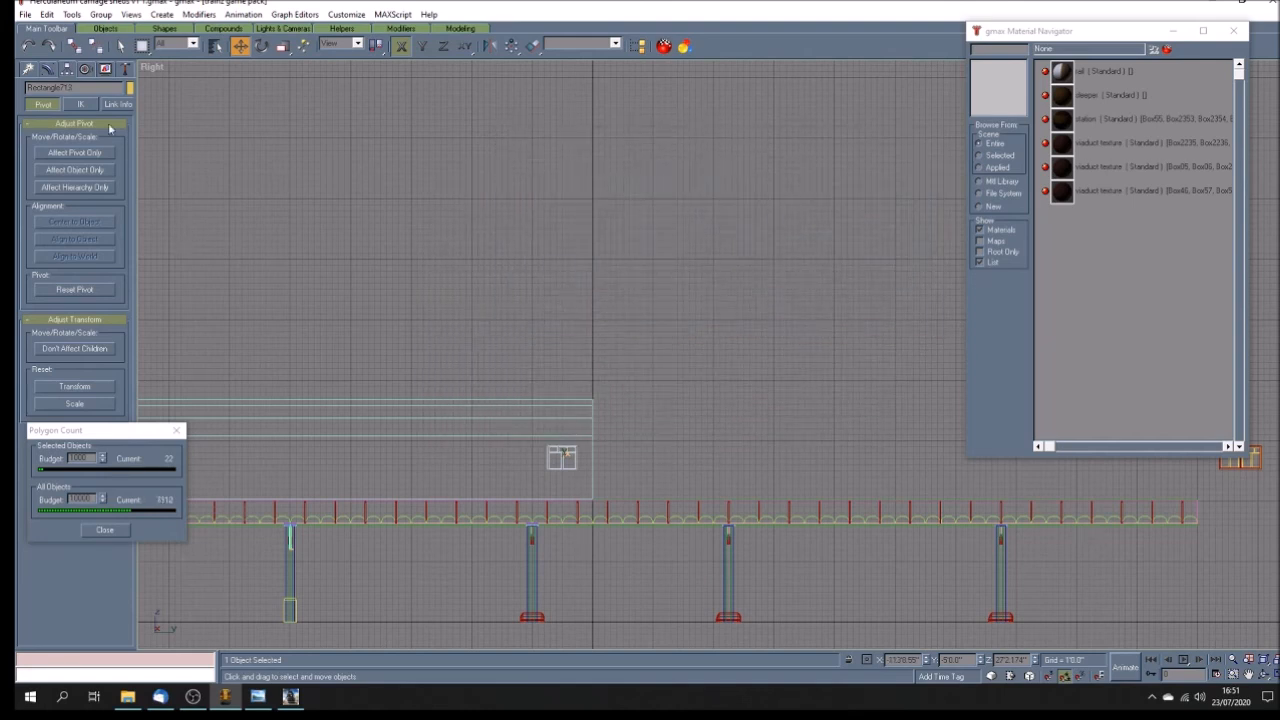
{"action": "left_click", "coordinate": [28, 47]}
Step: Array the window as ten copies spaced 10 feet apart along Y, running the full length of the shed wall
{"action": "left_click", "coordinate": [511, 46]}
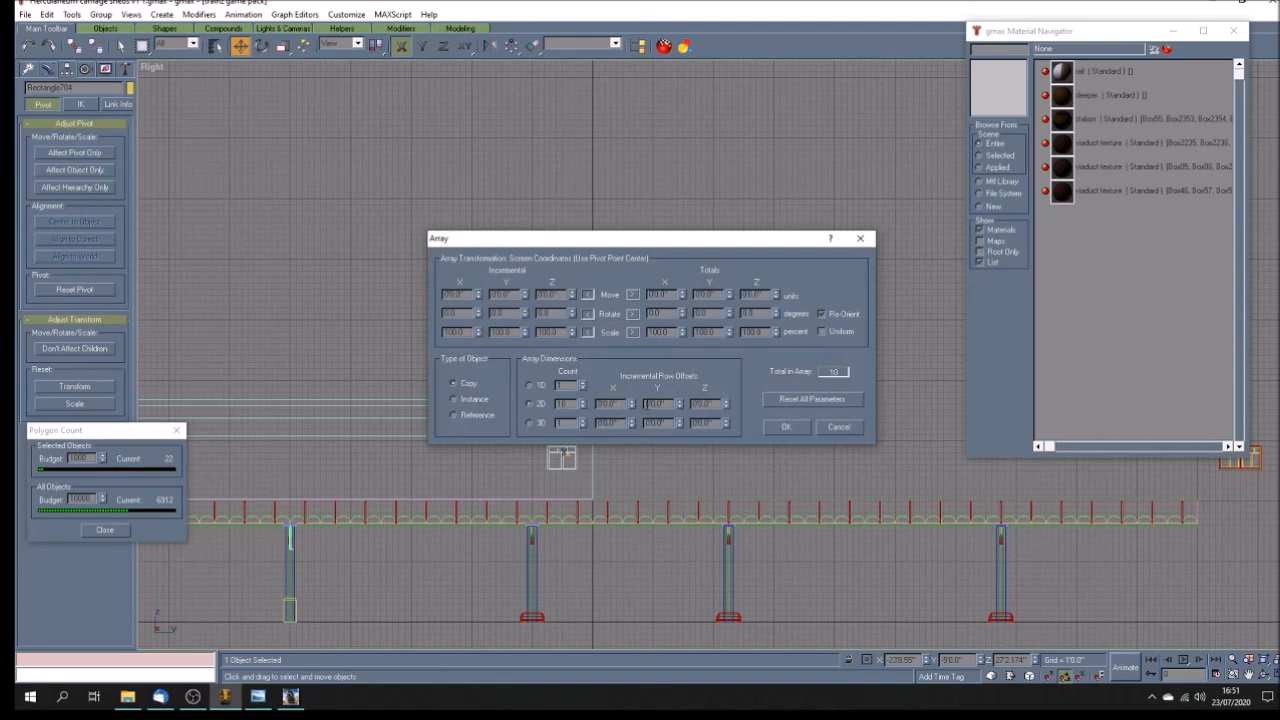
{"action": "type", "text": "10"}
{"action": "left_click", "coordinate": [790, 428]}
{"action": "left_click", "coordinate": [719, 436]}
{"action": "scroll", "coordinate": [731, 430], "scroll_direction": "down", "scroll_amount": 5}
{"action": "scroll", "coordinate": [711, 473], "scroll_direction": "up", "scroll_amount": 5}
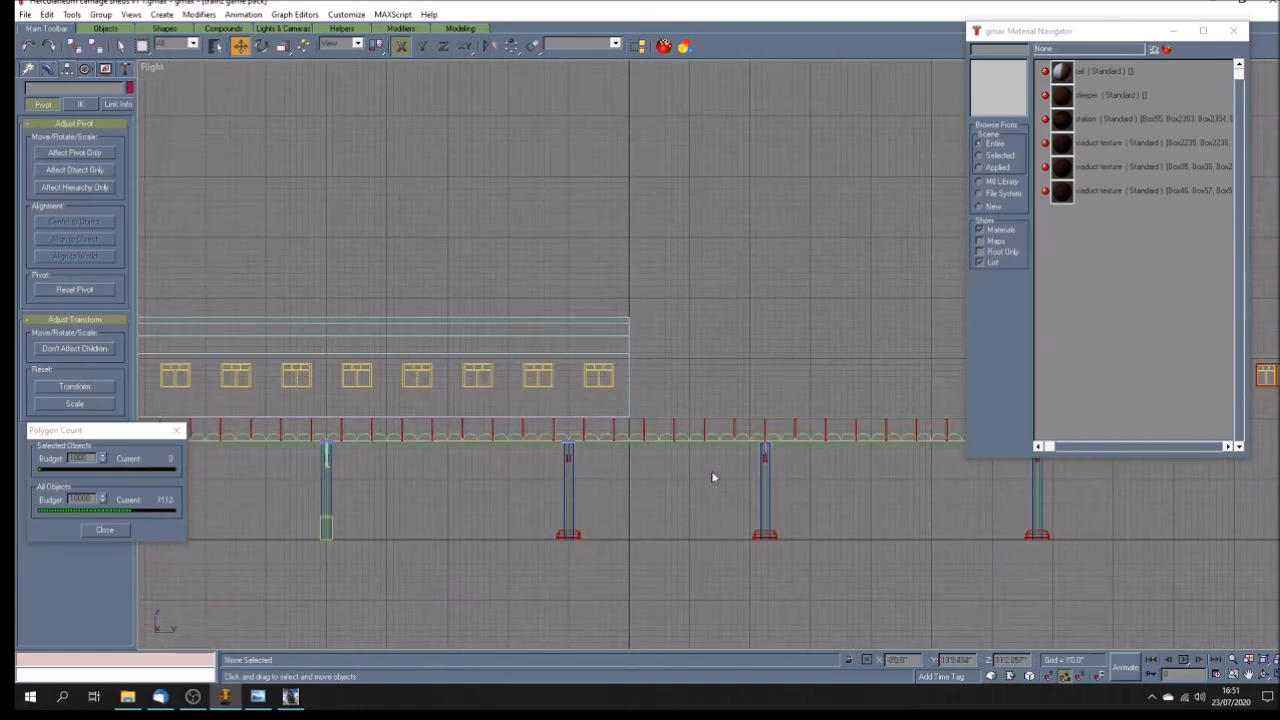
{"action": "scroll", "coordinate": [634, 466], "scroll_direction": "down", "scroll_amount": 3}
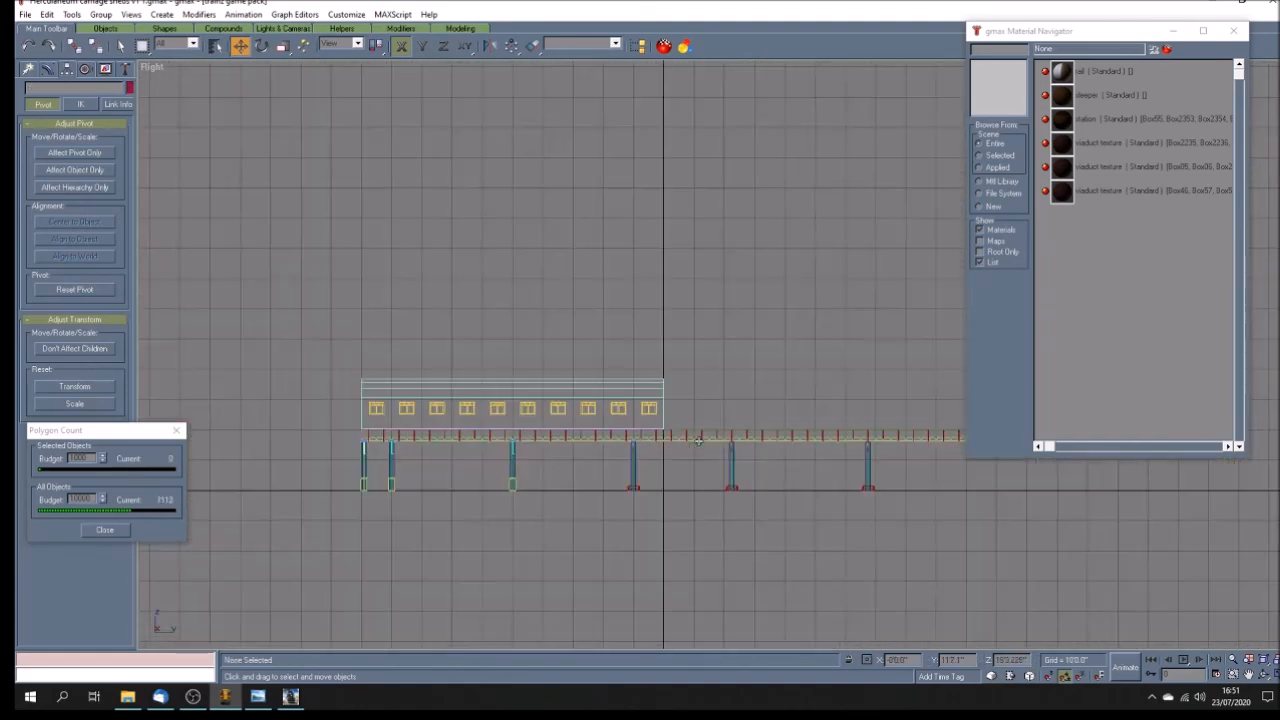
Step: Examine the row of windows along the shed's side wall in the shaded perspective view
{"action": "left_click", "coordinate": [1265, 677]}
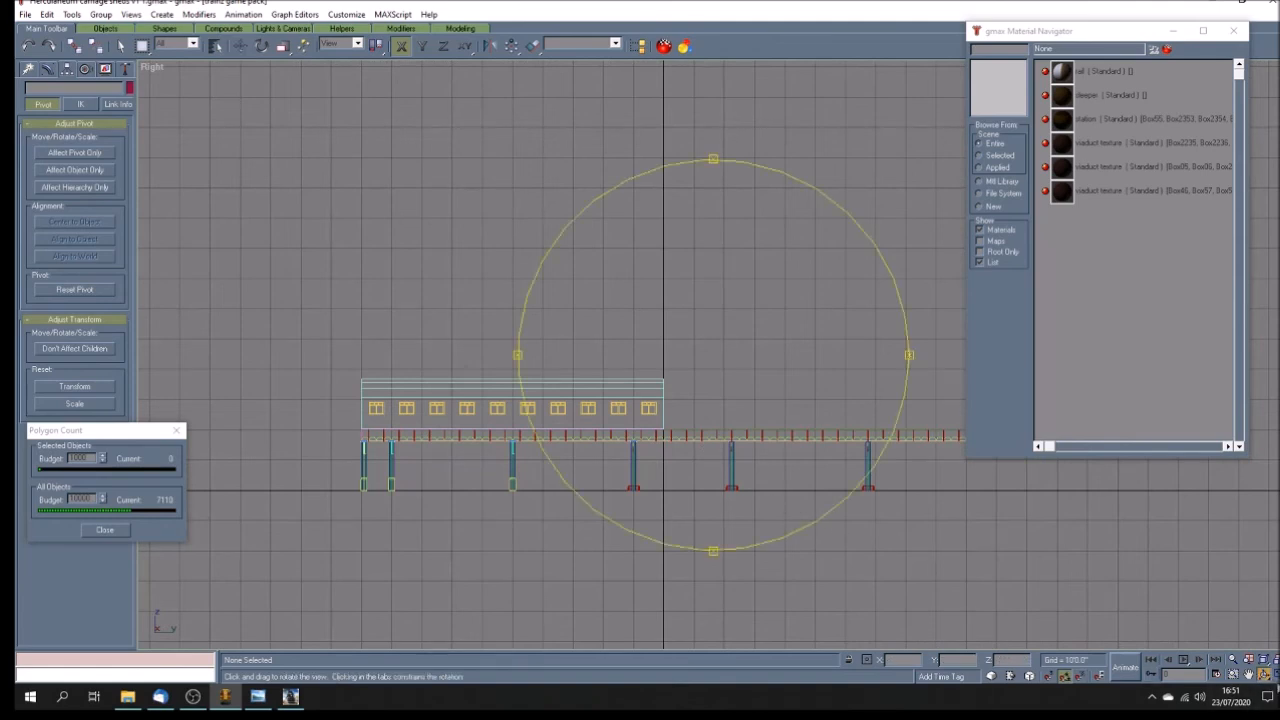
{"action": "left_click", "coordinate": [1266, 676]}
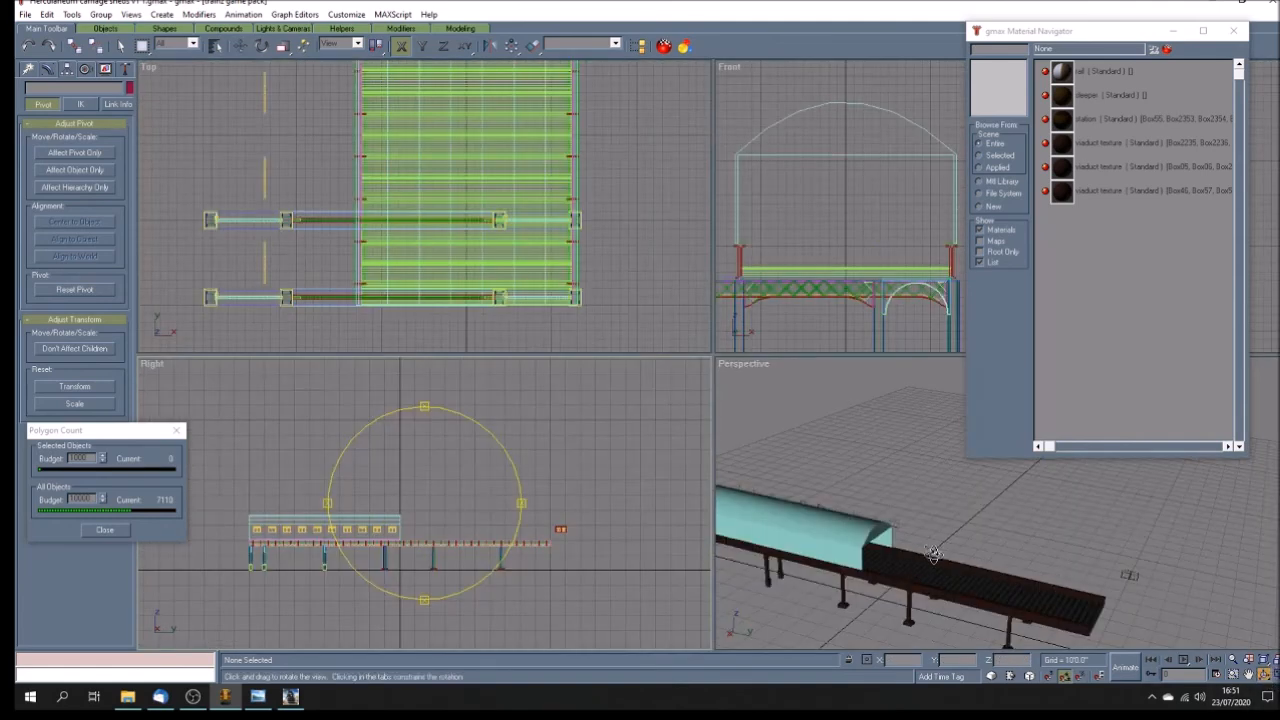
{"action": "left_click", "coordinate": [1248, 676]}
{"action": "mouse_move", "coordinate": [978, 533]}
{"action": "left_mouse_down"}
{"action": "mouse_move", "coordinate": [966, 540]}
{"action": "mouse_move", "coordinate": [1012, 541]}
{"action": "mouse_move", "coordinate": [880, 510]}
{"action": "mouse_move", "coordinate": [771, 509]}
{"action": "left_mouse_up"}
{"action": "left_click", "coordinate": [1265, 677]}
{"action": "left_click_drag", "start_coordinate": [1032, 576], "coordinate": [1070, 575]}
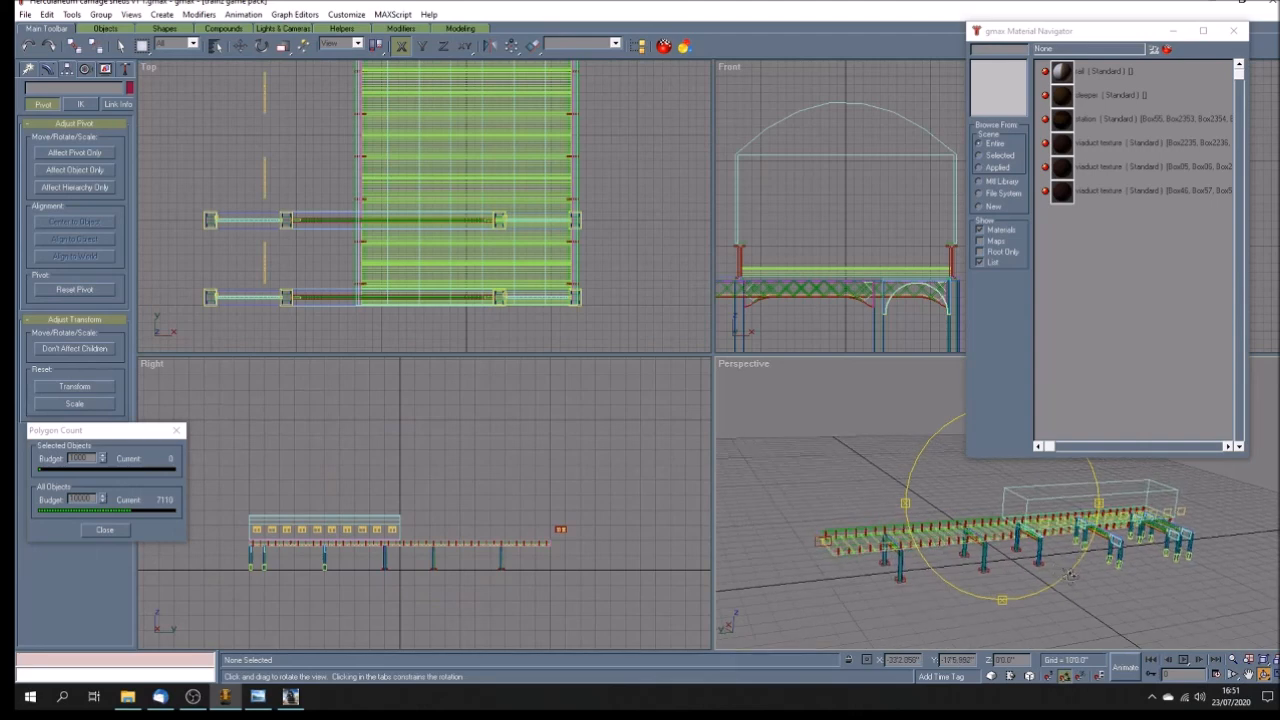
{"action": "left_click", "coordinate": [1275, 676]}
{"action": "left_click_drag", "start_coordinate": [806, 464], "coordinate": [851, 491]}
{"action": "left_click", "coordinate": [1249, 676]}
{"action": "left_click_drag", "start_coordinate": [880, 438], "coordinate": [639, 449]}
{"action": "scroll", "coordinate": [738, 453], "scroll_direction": "up", "scroll_amount": 3}
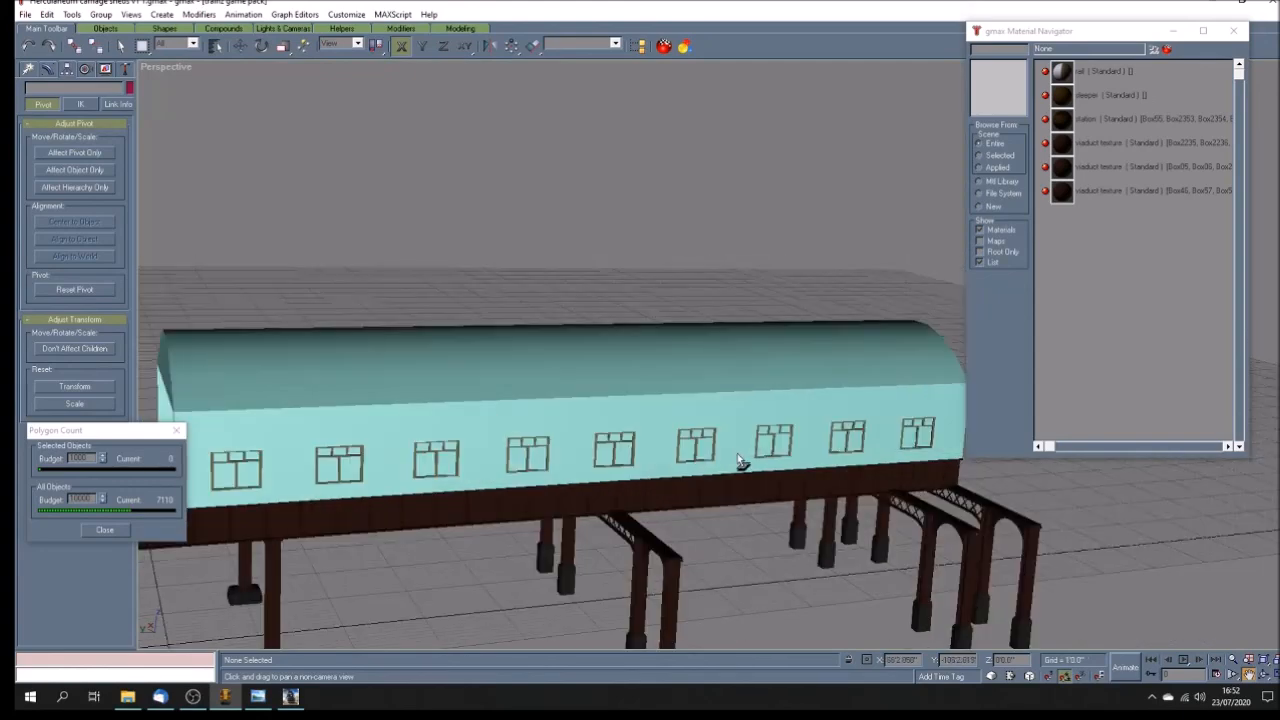
{"action": "scroll", "coordinate": [737, 449], "scroll_direction": "down", "scroll_amount": 5}
{"action": "left_click", "coordinate": [1264, 677]}
{"action": "mouse_move", "coordinate": [717, 479]}
{"action": "left_mouse_down"}
{"action": "mouse_move", "coordinate": [736, 481]}
{"action": "mouse_move", "coordinate": [660, 491]}
{"action": "mouse_move", "coordinate": [700, 490]}
{"action": "mouse_move", "coordinate": [662, 487]}
{"action": "mouse_move", "coordinate": [682, 471]}
{"action": "mouse_move", "coordinate": [789, 509]}
{"action": "mouse_move", "coordinate": [771, 497]}
{"action": "mouse_move", "coordinate": [826, 499]}
{"action": "mouse_move", "coordinate": [703, 480]}
{"action": "mouse_move", "coordinate": [680, 442]}
{"action": "mouse_move", "coordinate": [694, 482]}
{"action": "mouse_move", "coordinate": [645, 471]}
{"action": "mouse_move", "coordinate": [650, 446]}
{"action": "mouse_move", "coordinate": [603, 448]}
{"action": "mouse_move", "coordinate": [654, 466]}
{"action": "mouse_move", "coordinate": [526, 446]}
{"action": "mouse_move", "coordinate": [594, 480]}
{"action": "mouse_move", "coordinate": [716, 459]}
{"action": "mouse_move", "coordinate": [557, 385]}
{"action": "left_mouse_up"}
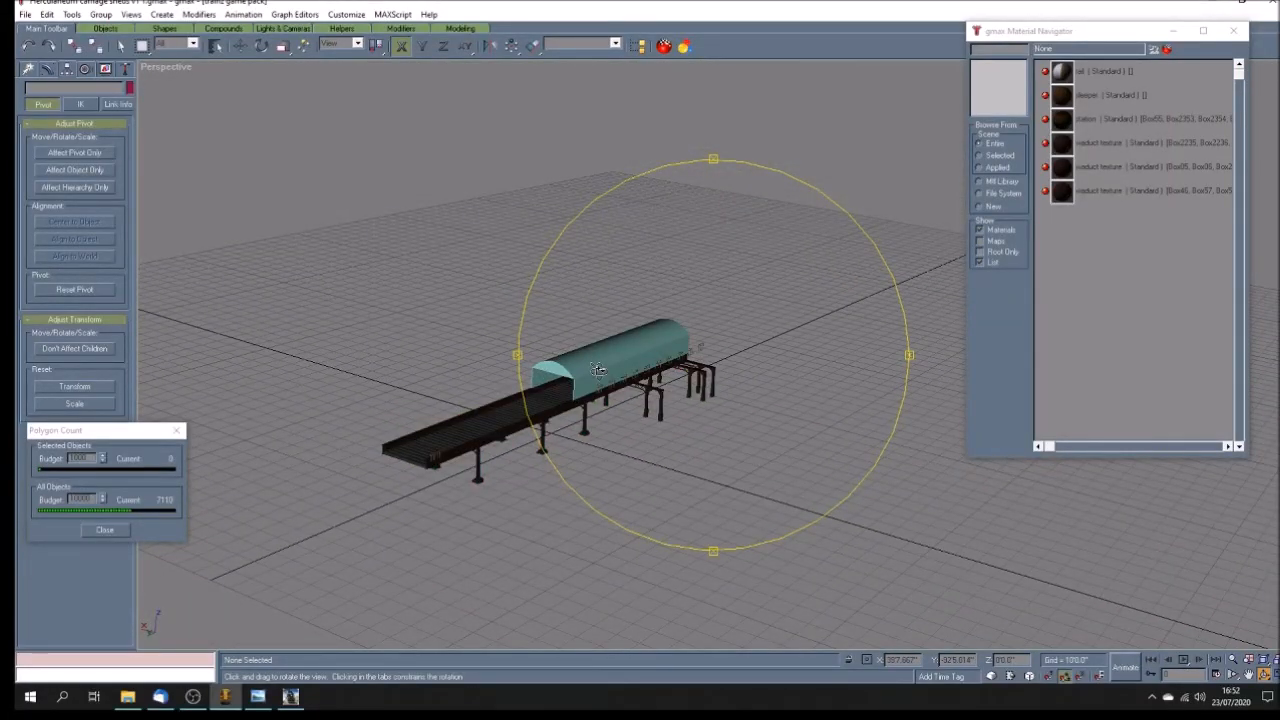
Step: Inspect the shed together with the open viaduct deck and its supports from the windowed side
{"action": "left_click", "coordinate": [241, 46]}
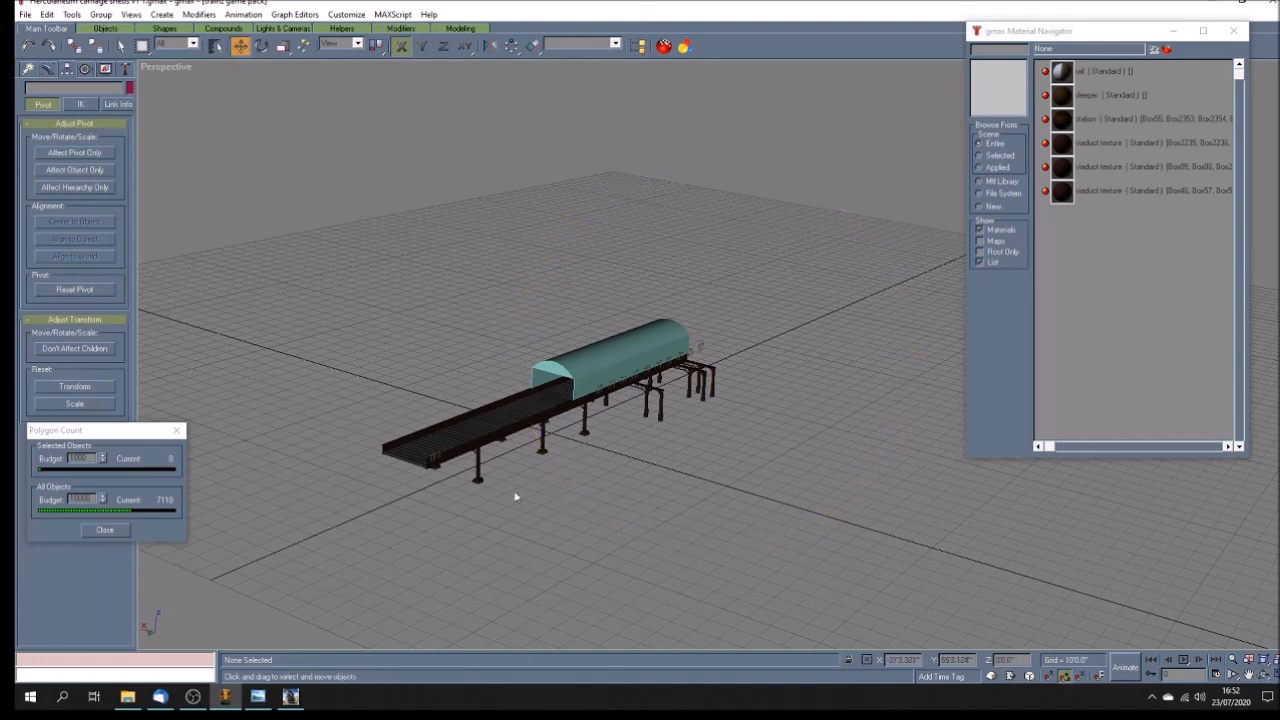
{"action": "left_click", "coordinate": [1265, 677]}
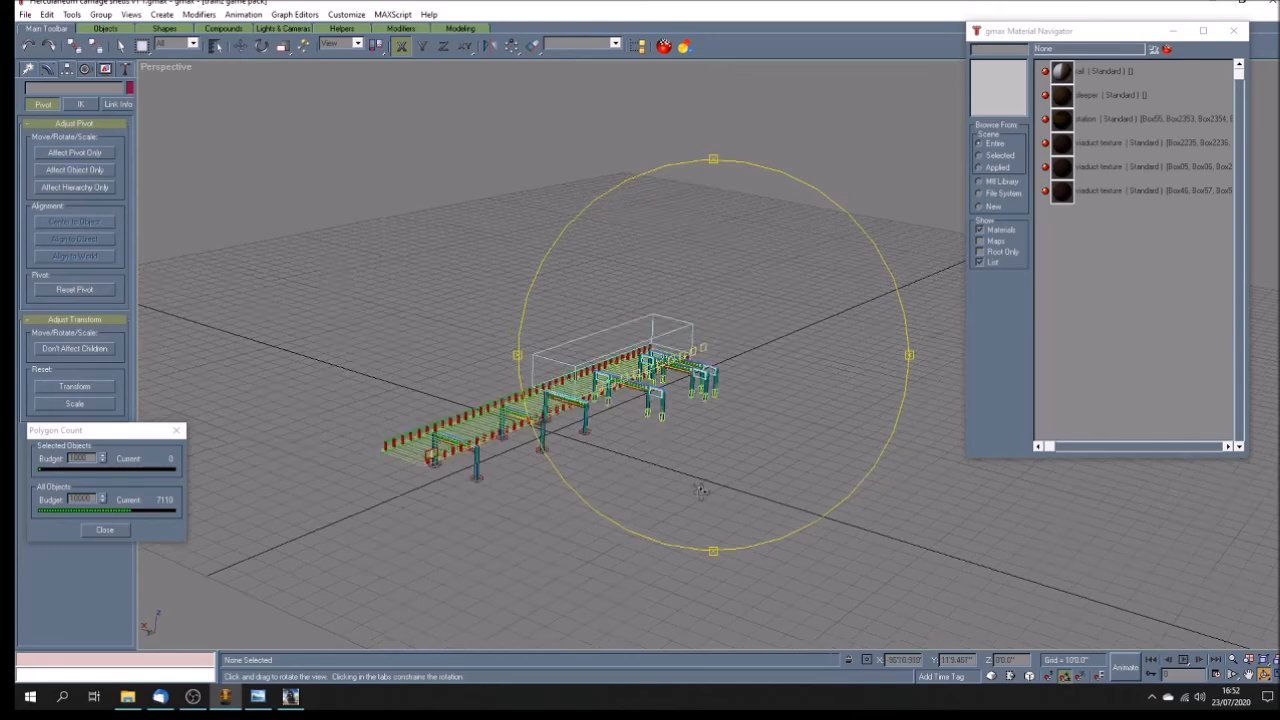
{"action": "left_click_drag", "start_coordinate": [620, 490], "coordinate": [678, 493]}
{"action": "scroll", "coordinate": [678, 502], "scroll_direction": "up", "scroll_amount": 3}
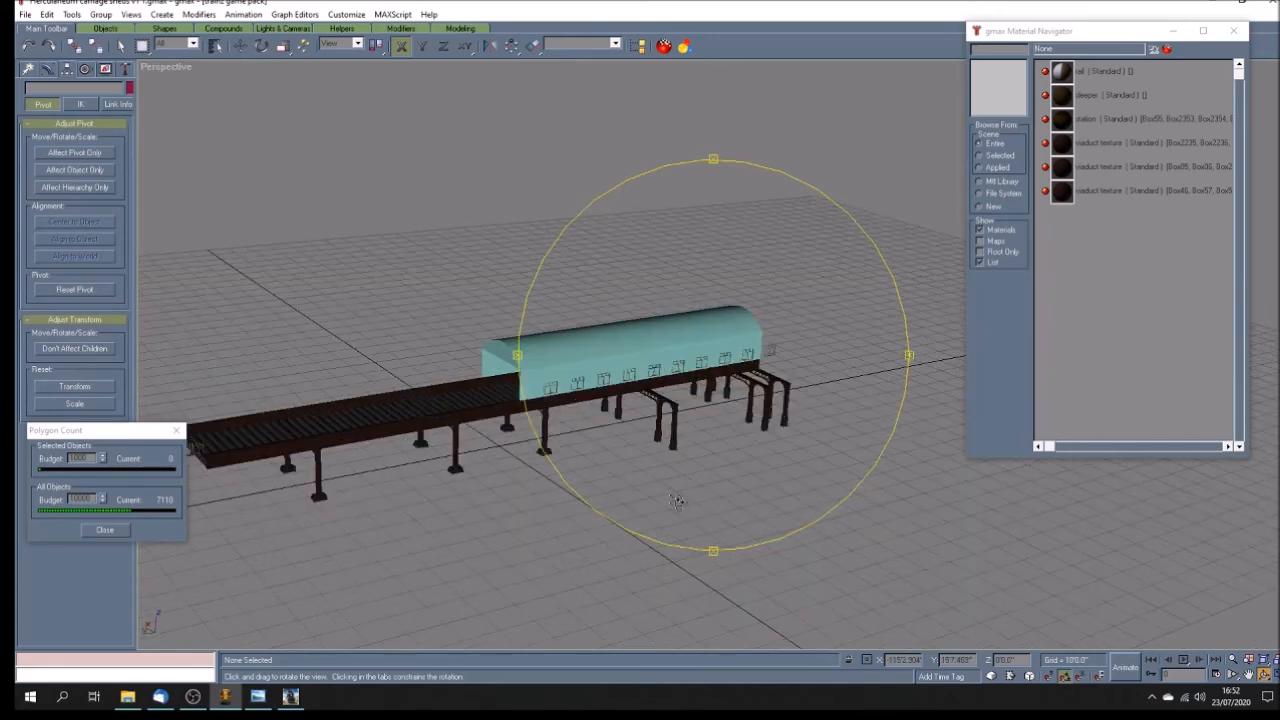
{"action": "left_click", "coordinate": [1248, 676]}
{"action": "left_click_drag", "start_coordinate": [645, 463], "coordinate": [794, 443]}
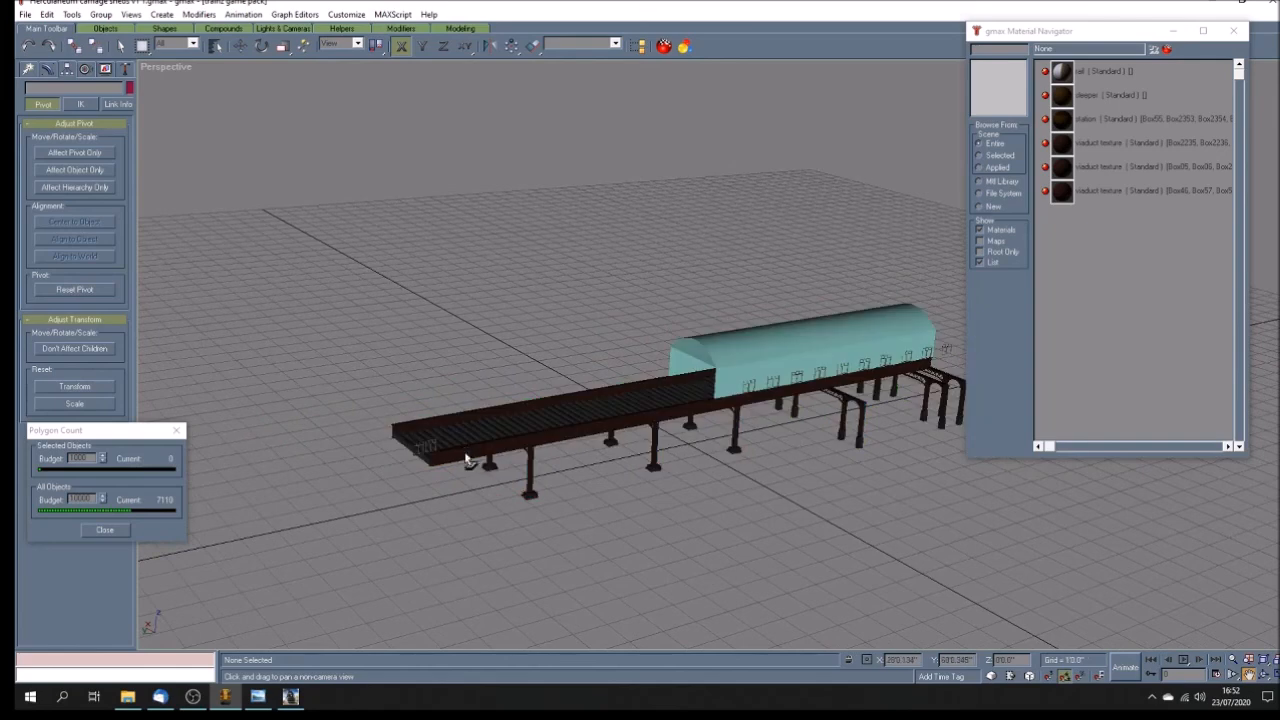
{"action": "scroll", "coordinate": [504, 448], "scroll_direction": "up", "scroll_amount": 2}
{"action": "left_click_drag", "start_coordinate": [504, 448], "coordinate": [598, 452]}
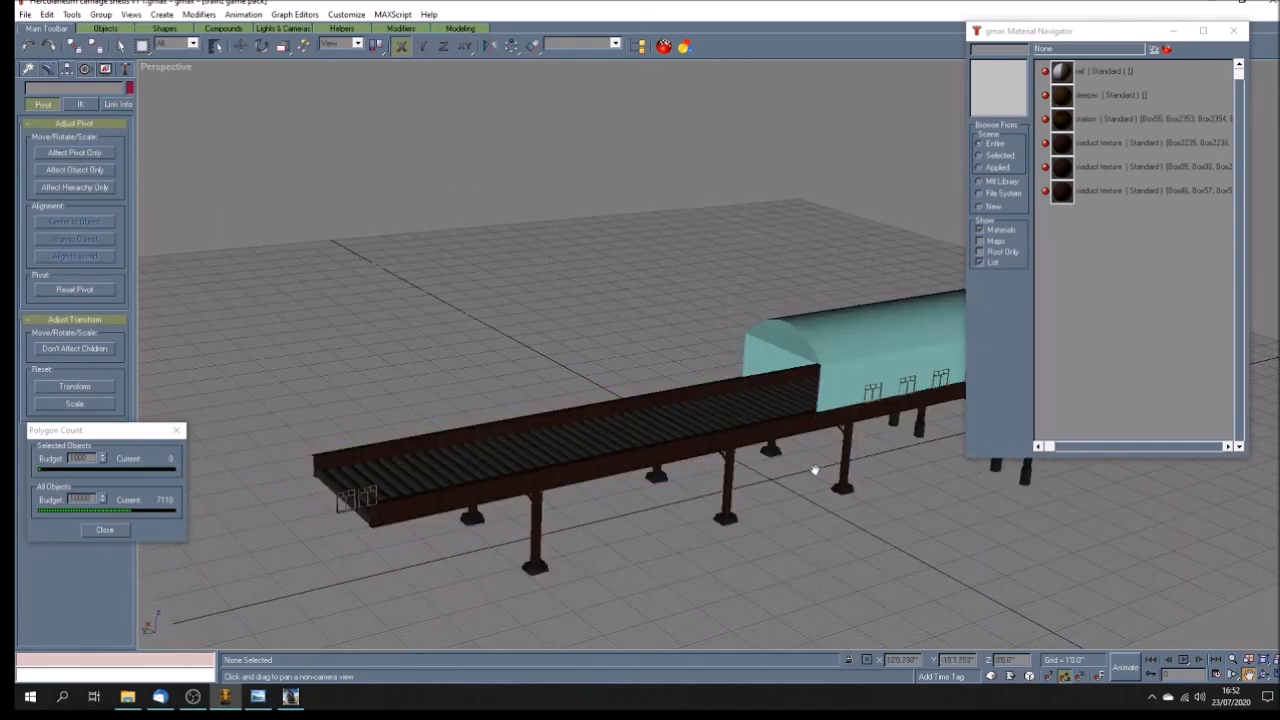
{"action": "mouse_move", "coordinate": [863, 514]}
{"action": "left_mouse_down"}
{"action": "mouse_move", "coordinate": [689, 497]}
{"action": "mouse_move", "coordinate": [794, 400]}
{"action": "left_mouse_up"}
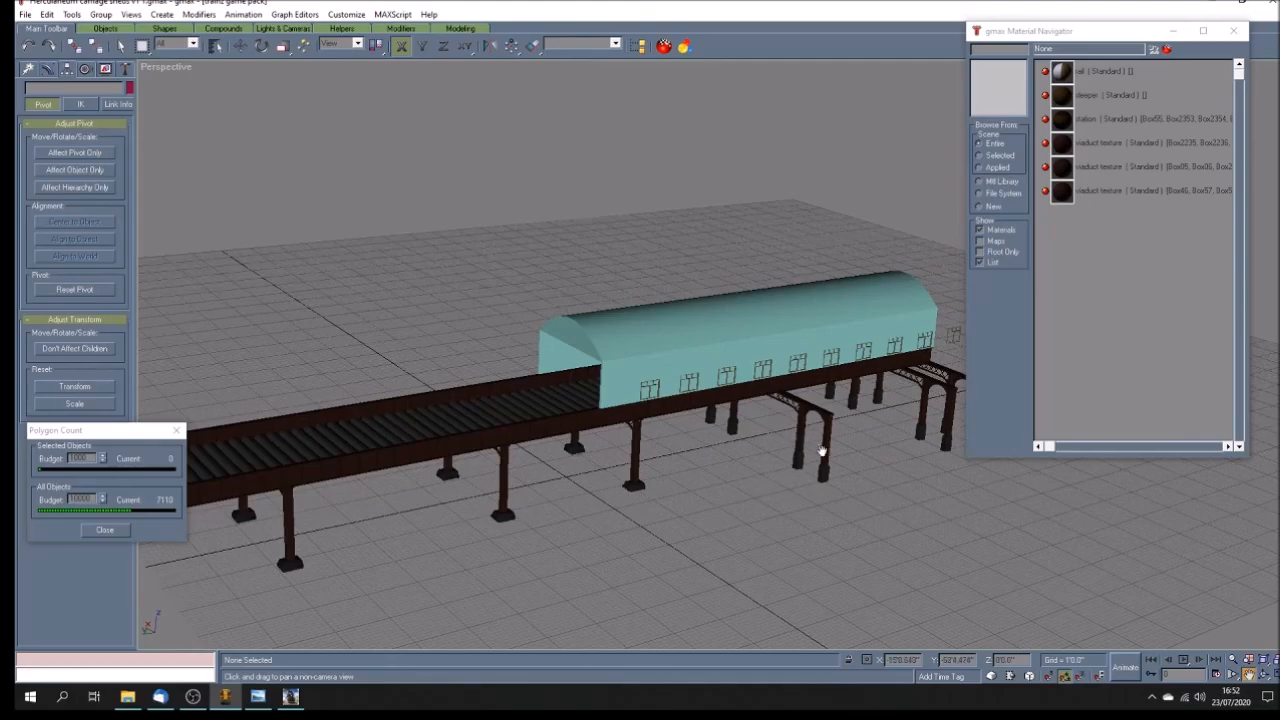
Step: Compare the shed with the reference photo, and view the model from the opposite, windowless side
{"action": "left_click", "coordinate": [260, 692]}
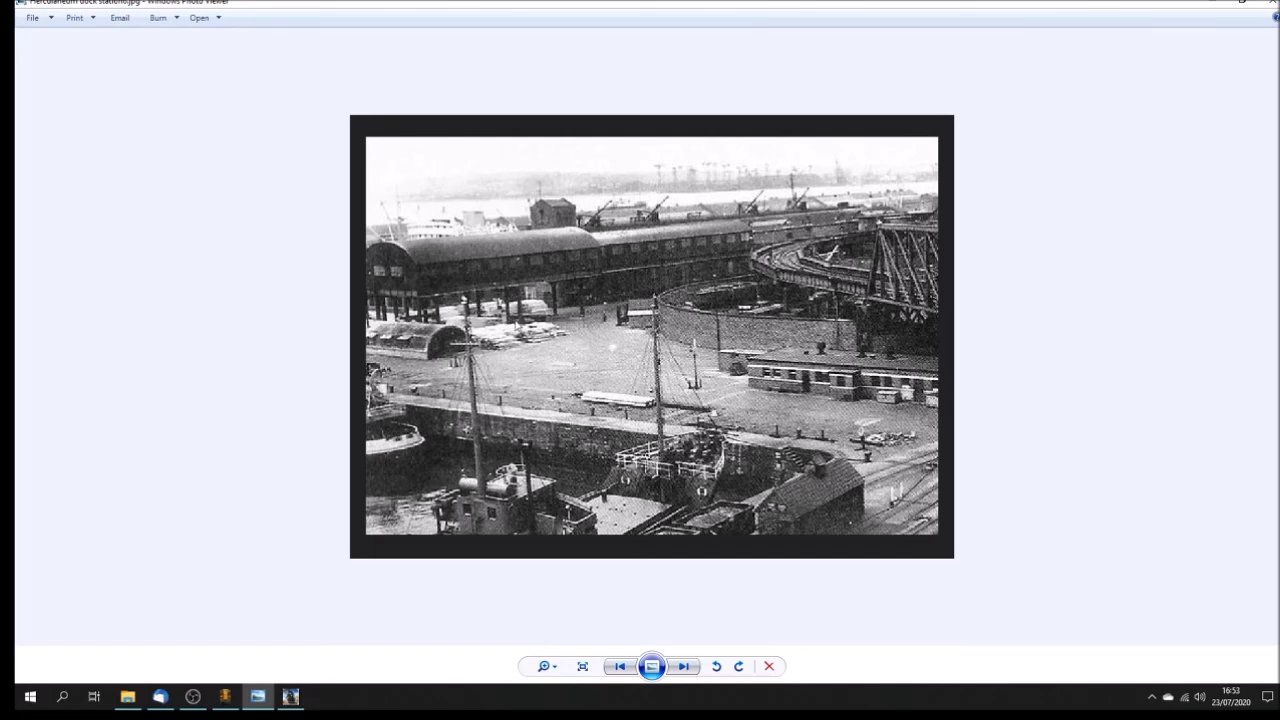
{"action": "left_click", "coordinate": [225, 696]}
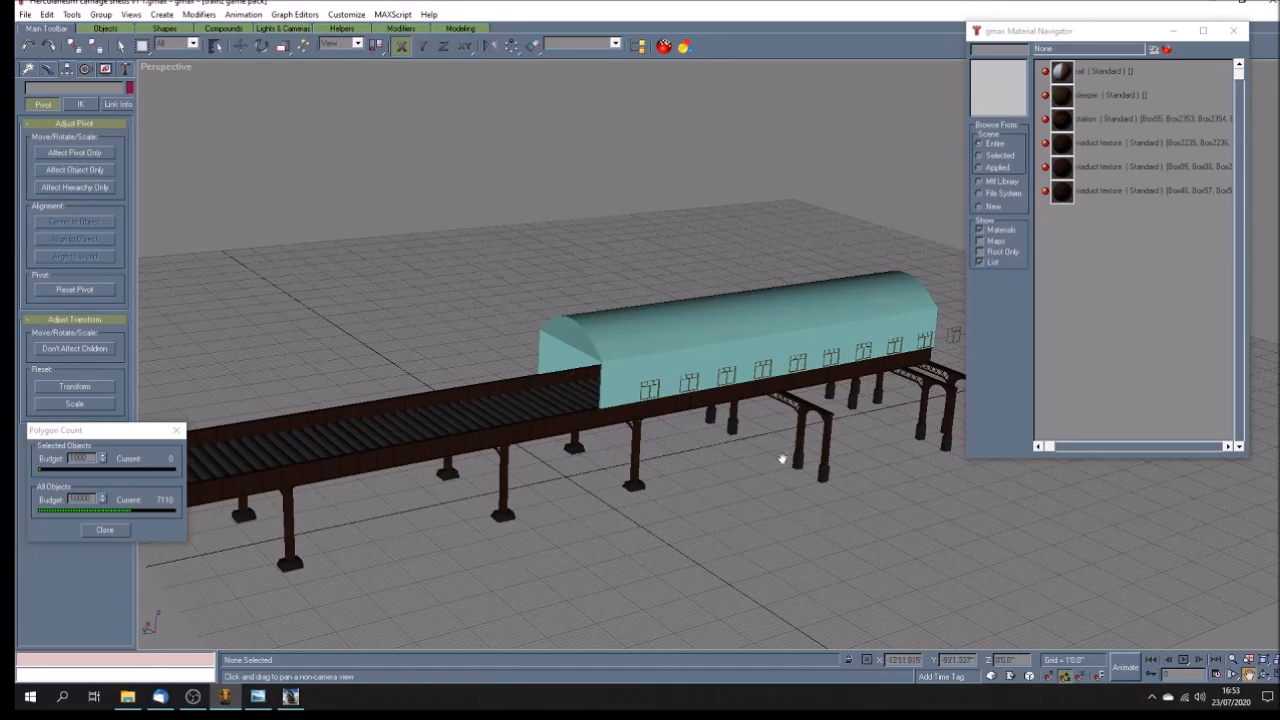
{"action": "left_click", "coordinate": [1264, 675]}
{"action": "mouse_move", "coordinate": [825, 458]}
{"action": "left_mouse_down"}
{"action": "mouse_move", "coordinate": [763, 423]}
{"action": "mouse_move", "coordinate": [626, 428]}
{"action": "mouse_move", "coordinate": [654, 436]}
{"action": "mouse_move", "coordinate": [655, 460]}
{"action": "mouse_move", "coordinate": [694, 510]}
{"action": "mouse_move", "coordinate": [738, 506]}
{"action": "mouse_move", "coordinate": [684, 507]}
{"action": "mouse_move", "coordinate": [676, 491]}
{"action": "mouse_move", "coordinate": [787, 508]}
{"action": "mouse_move", "coordinate": [759, 494]}
{"action": "mouse_move", "coordinate": [785, 502]}
{"action": "mouse_move", "coordinate": [772, 499]}
{"action": "left_mouse_up"}
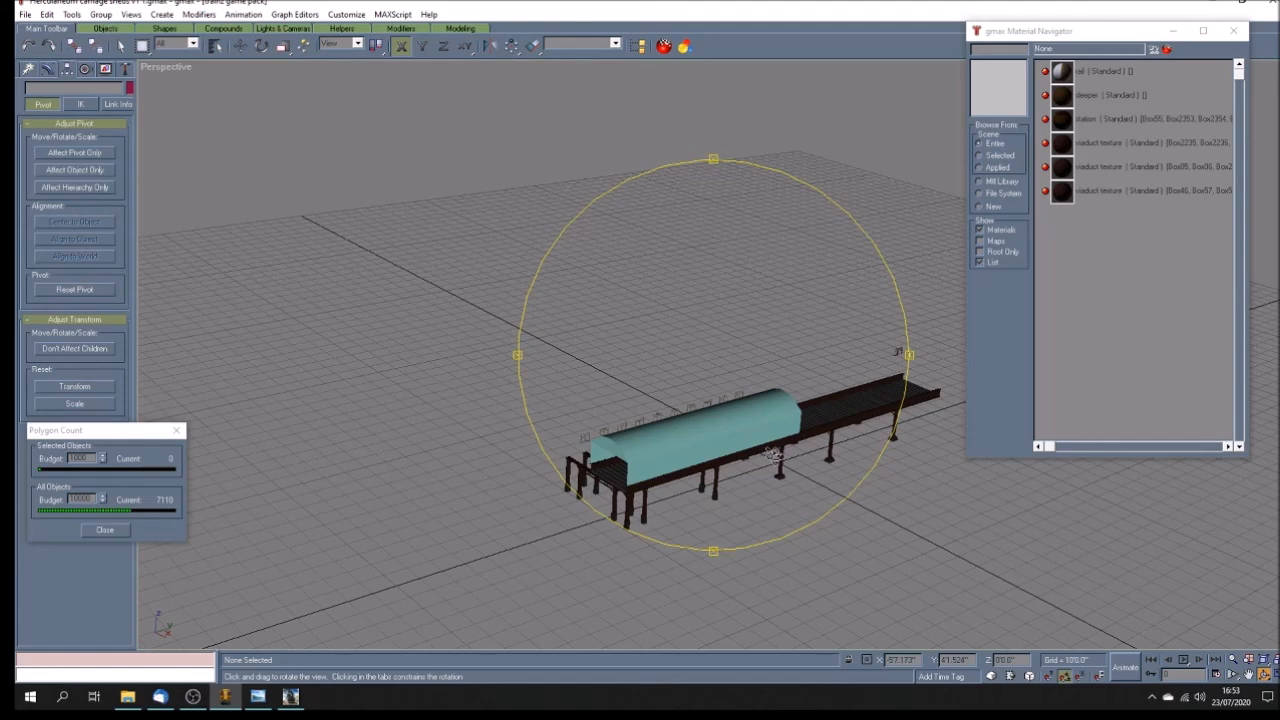
{"action": "left_click_drag", "start_coordinate": [773, 453], "coordinate": [697, 443]}
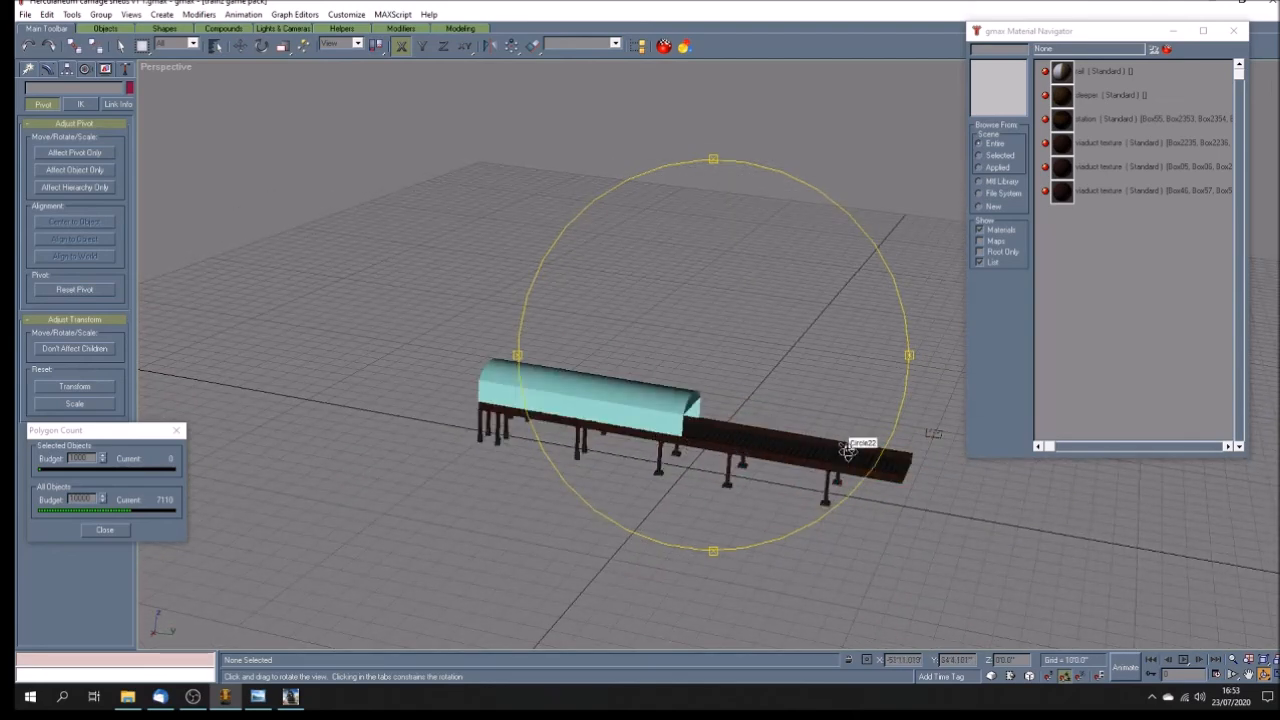
{"action": "mouse_move", "coordinate": [697, 403]}
{"action": "left_mouse_down"}
{"action": "mouse_move", "coordinate": [728, 392]}
{"action": "mouse_move", "coordinate": [706, 434]}
{"action": "mouse_move", "coordinate": [737, 449]}
{"action": "mouse_move", "coordinate": [686, 403]}
{"action": "mouse_move", "coordinate": [700, 398]}
{"action": "mouse_move", "coordinate": [675, 396]}
{"action": "mouse_move", "coordinate": [700, 388]}
{"action": "mouse_move", "coordinate": [686, 384]}
{"action": "mouse_move", "coordinate": [735, 390]}
{"action": "mouse_move", "coordinate": [712, 398]}
{"action": "mouse_move", "coordinate": [733, 395]}
{"action": "mouse_move", "coordinate": [710, 422]}
{"action": "mouse_move", "coordinate": [734, 421]}
{"action": "left_mouse_up"}
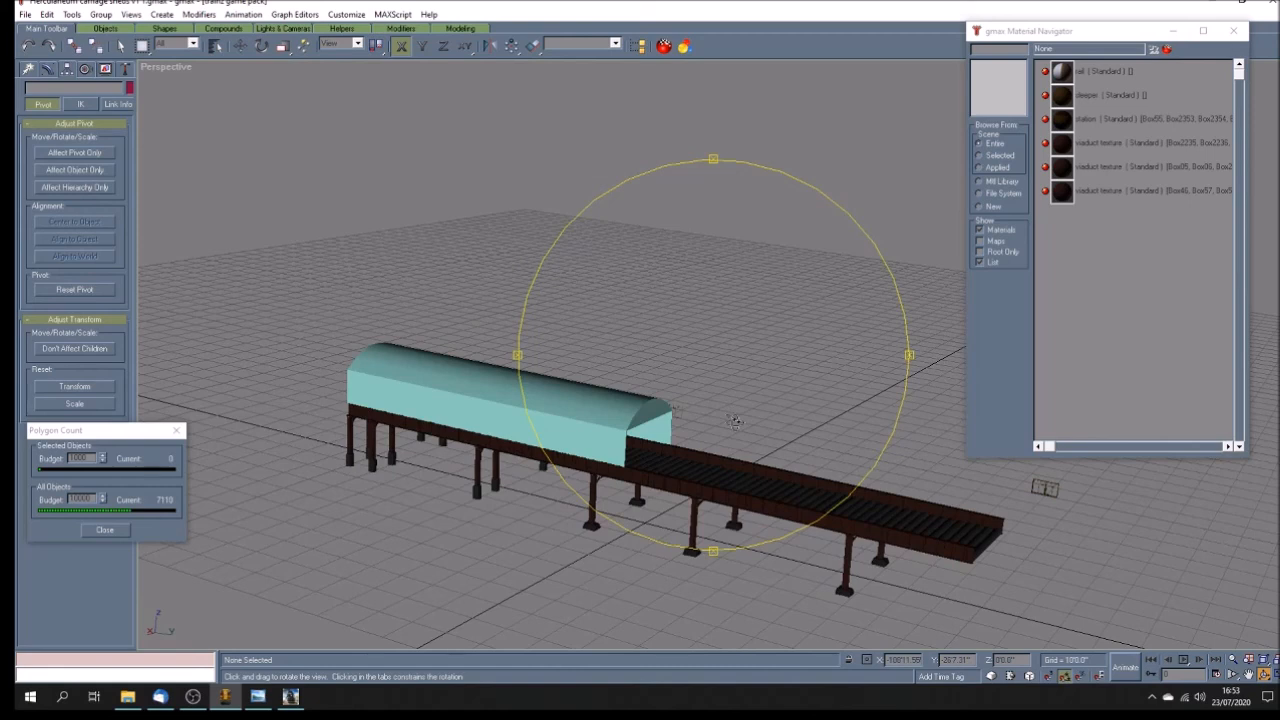
Step: Save the current carriage shed model under its existing file name
{"action": "key", "text": "ctrl+s"}
{"action": "left_click", "coordinate": [25, 14]}
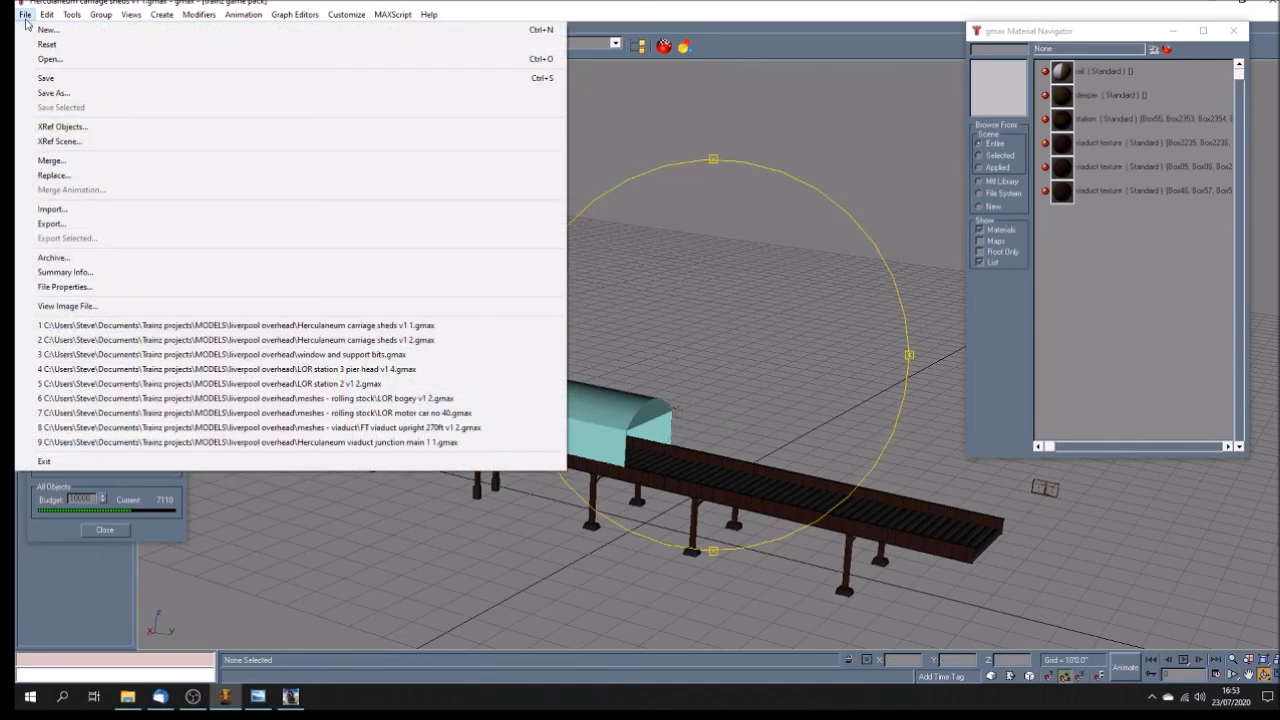
{"action": "left_click", "coordinate": [57, 78]}
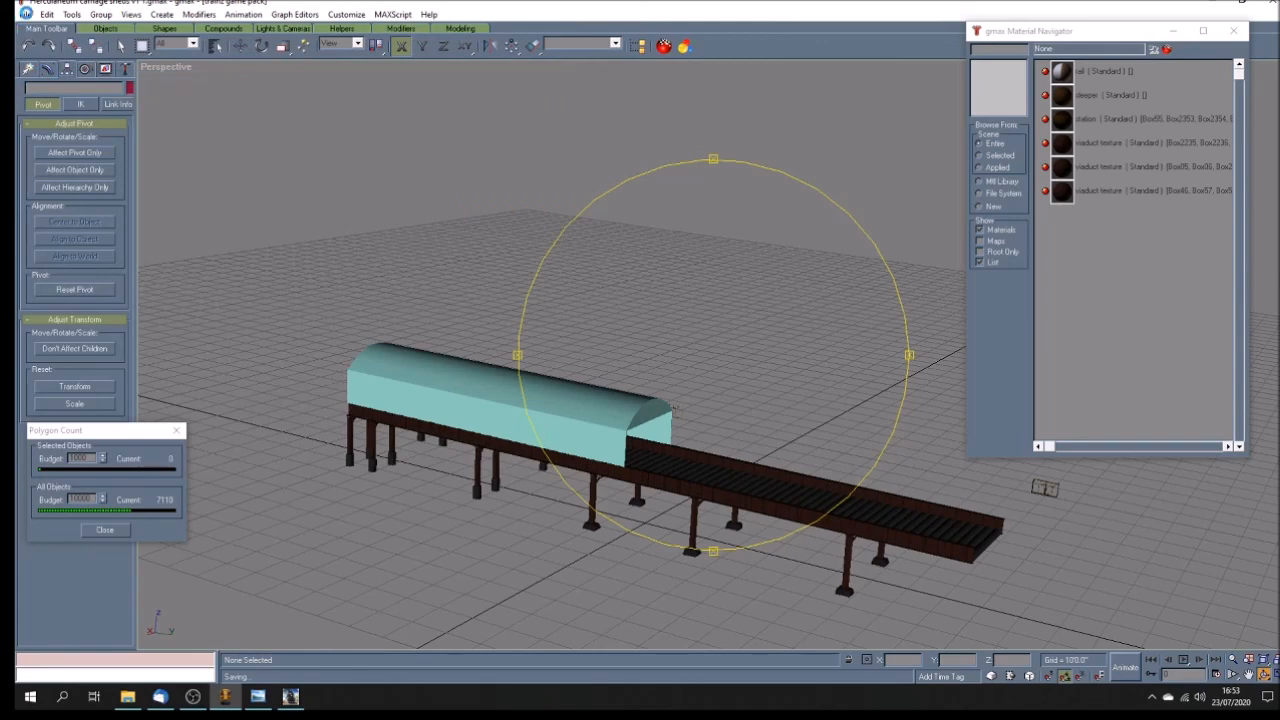
Step: Save a second version of the model over the existing file "Herculaneum carriage sheds v1 2.gmax"
{"action": "left_click", "coordinate": [26, 14]}
{"action": "left_click", "coordinate": [60, 94]}
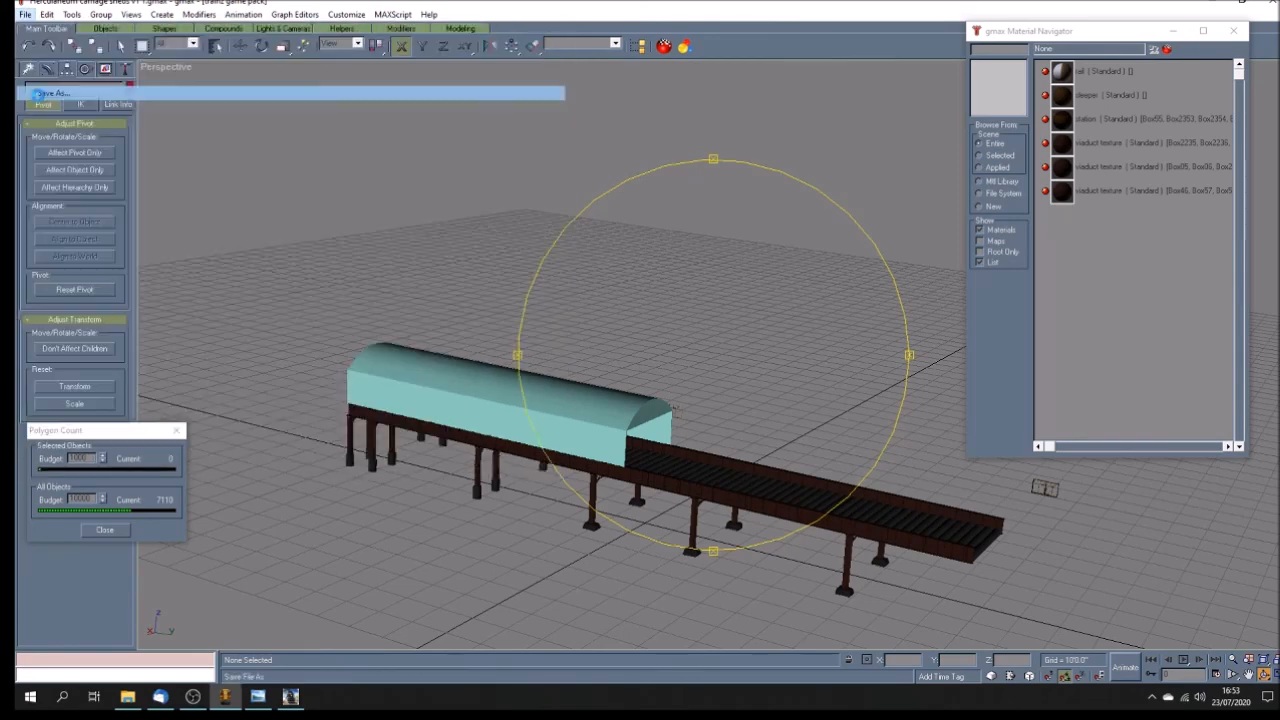
{"action": "left_click_drag", "start_coordinate": [286, 96], "coordinate": [286, 118]}
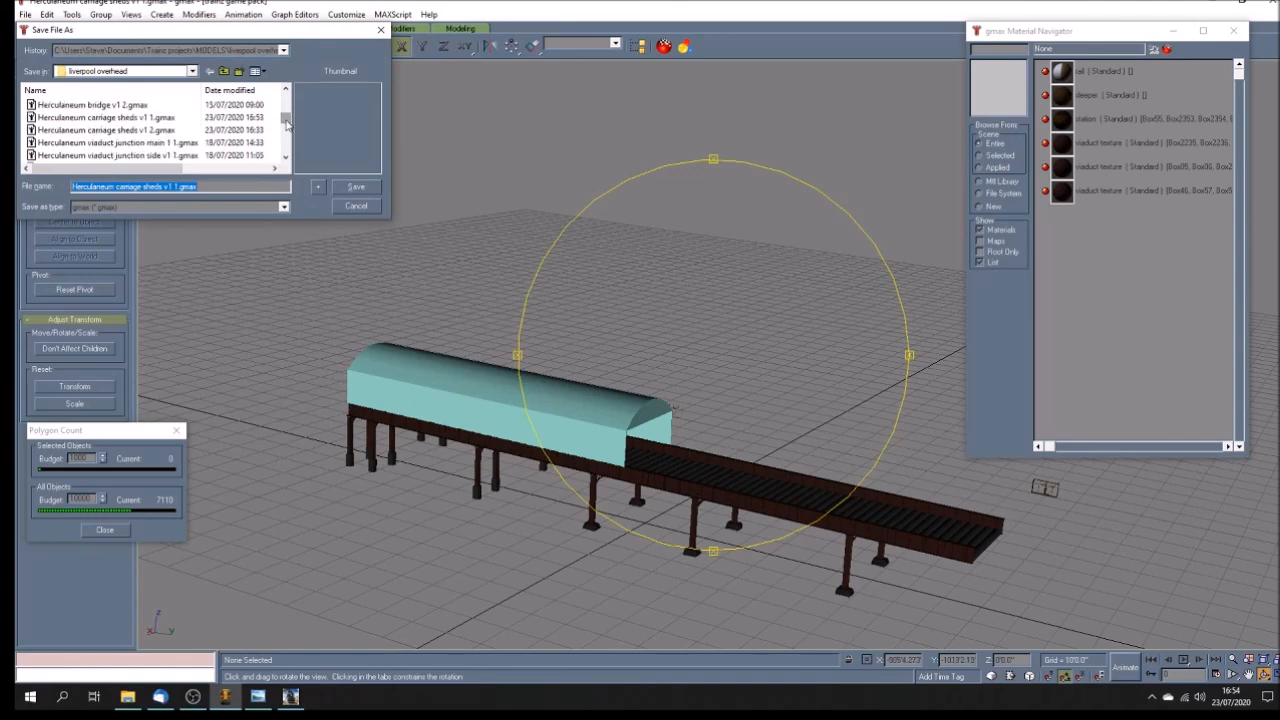
{"action": "left_click", "coordinate": [165, 130]}
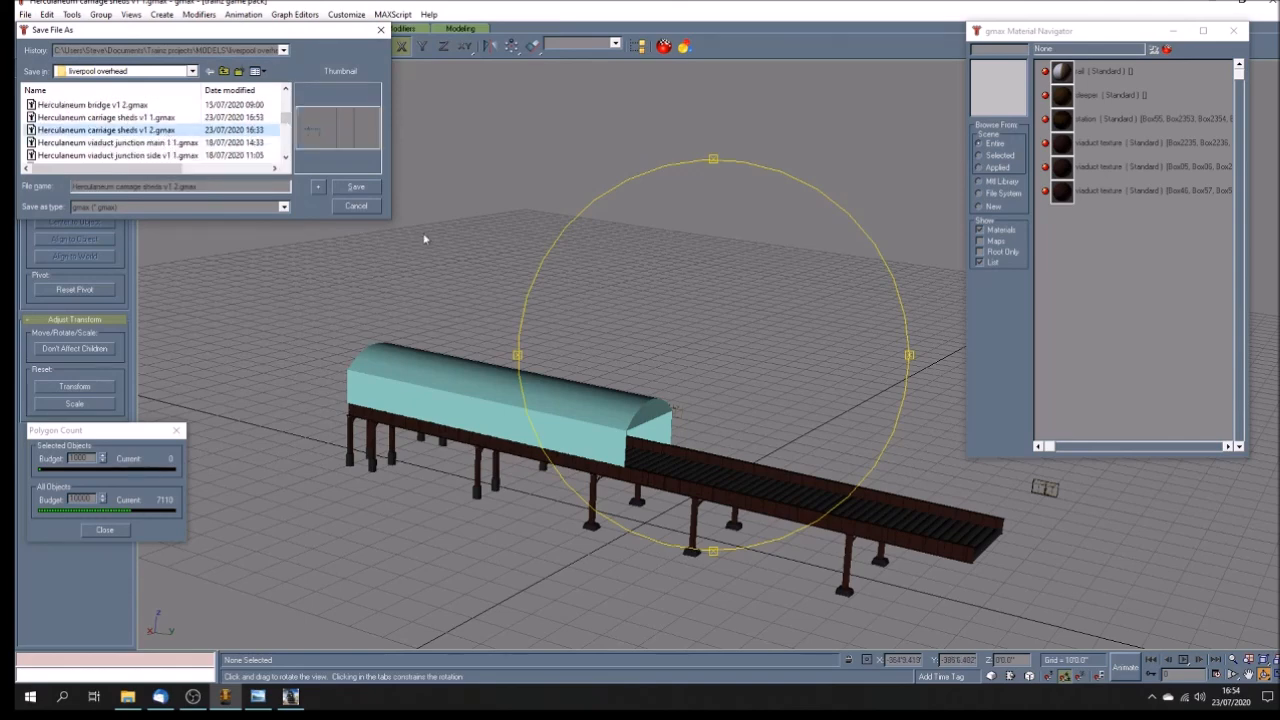
{"action": "left_click", "coordinate": [355, 188]}
{"action": "left_click", "coordinate": [704, 396]}
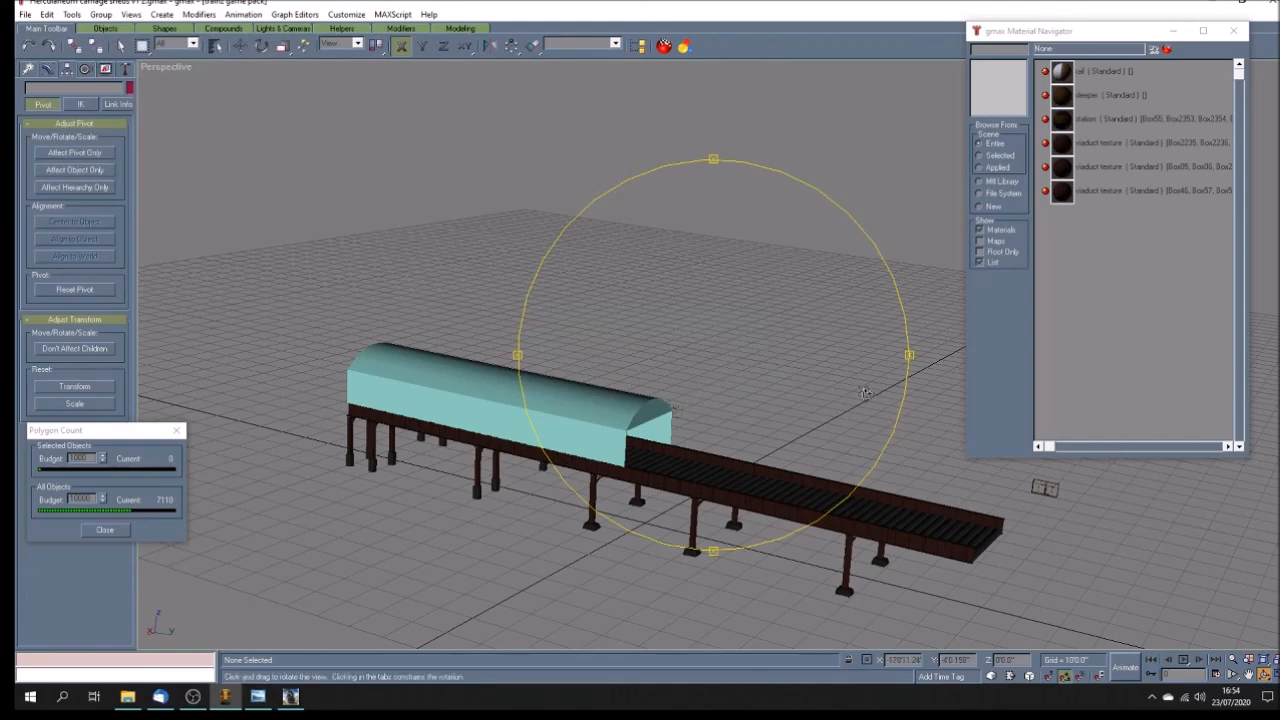
{"action": "mouse_move", "coordinate": [733, 330]}
{"action": "left_mouse_down"}
{"action": "mouse_move", "coordinate": [718, 333]}
{"action": "mouse_move", "coordinate": [752, 340]}
{"action": "left_mouse_up"}
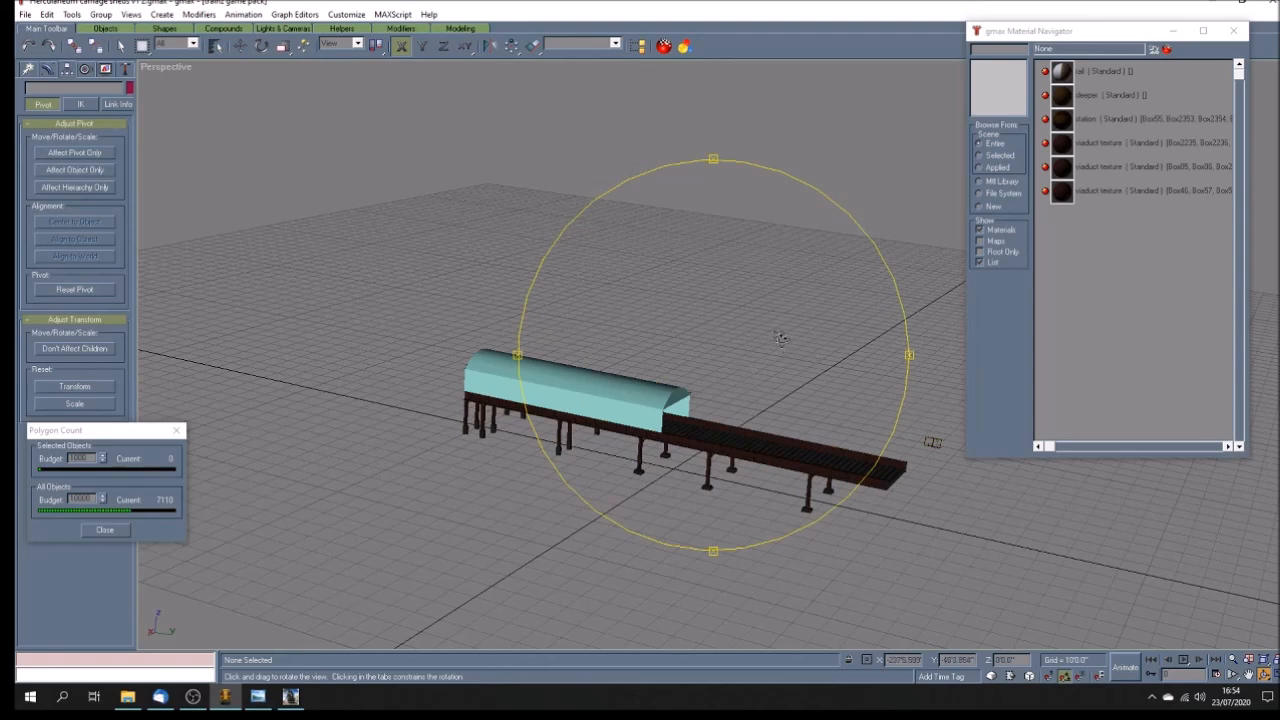
{"action": "left_click_drag", "start_coordinate": [783, 337], "coordinate": [802, 337]}
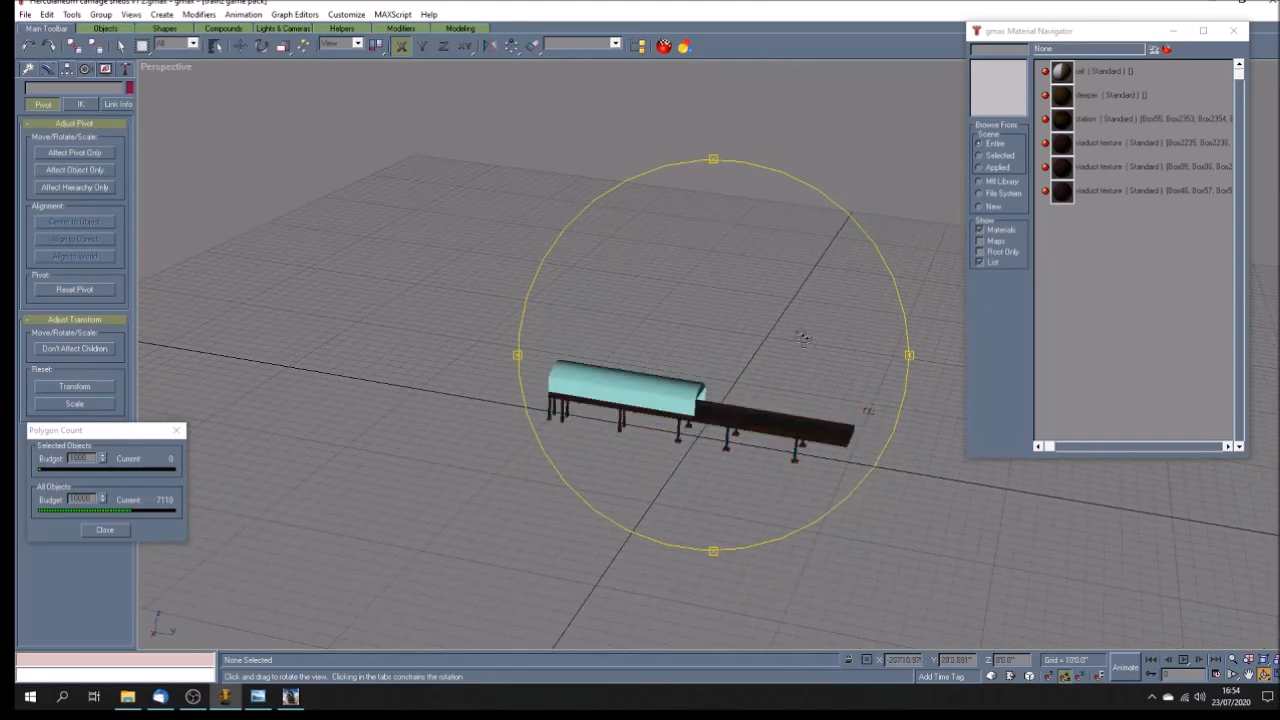